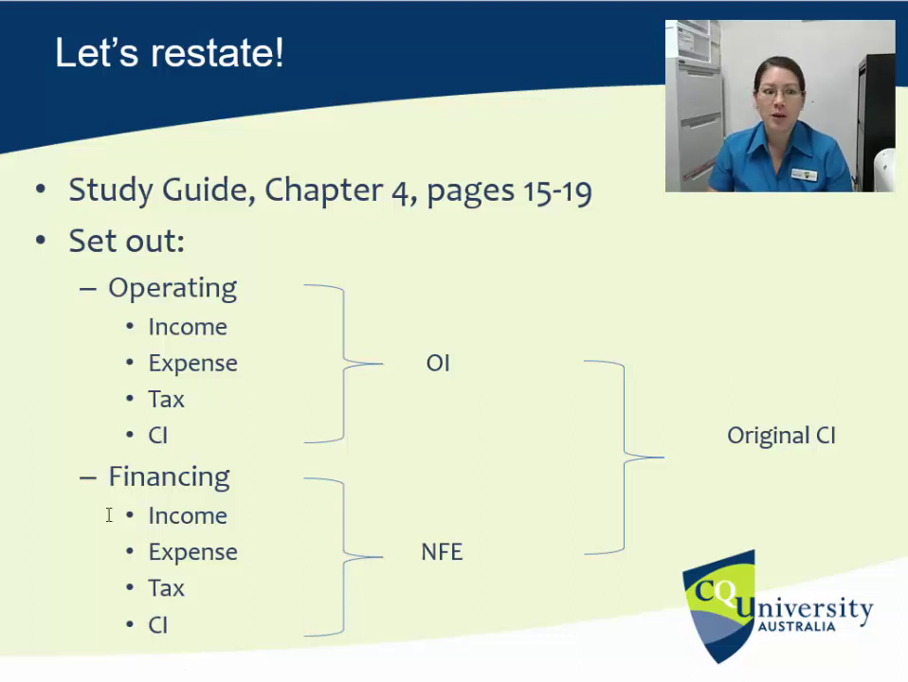
Switch to the Excel workbook and examine the operating and total other comprehensive income rows in the restated equity statement
left_click(181, 663)
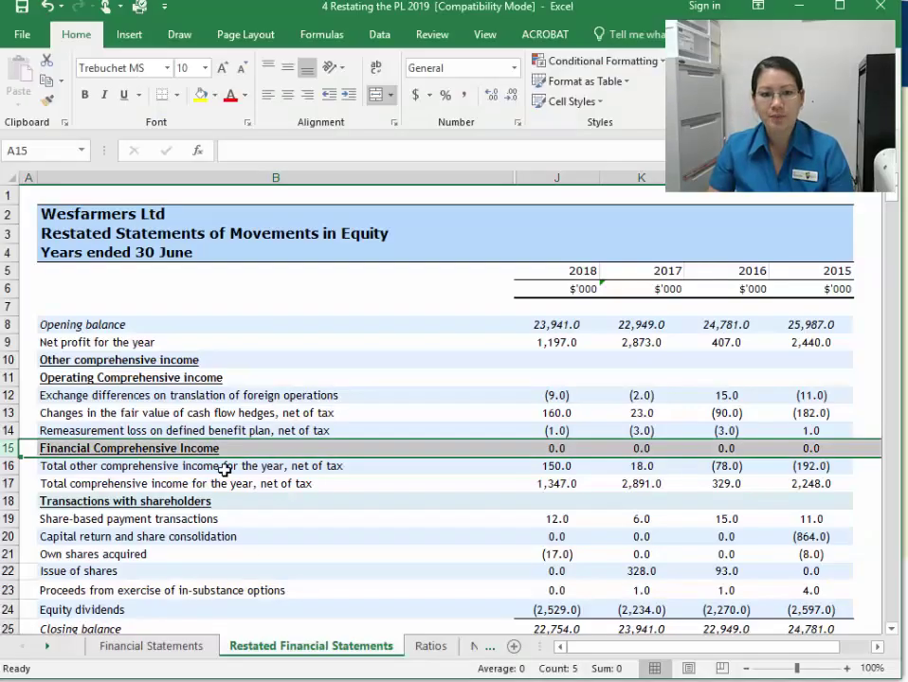
left_click(10, 398)
left_click_drag(8, 410, 8, 431)
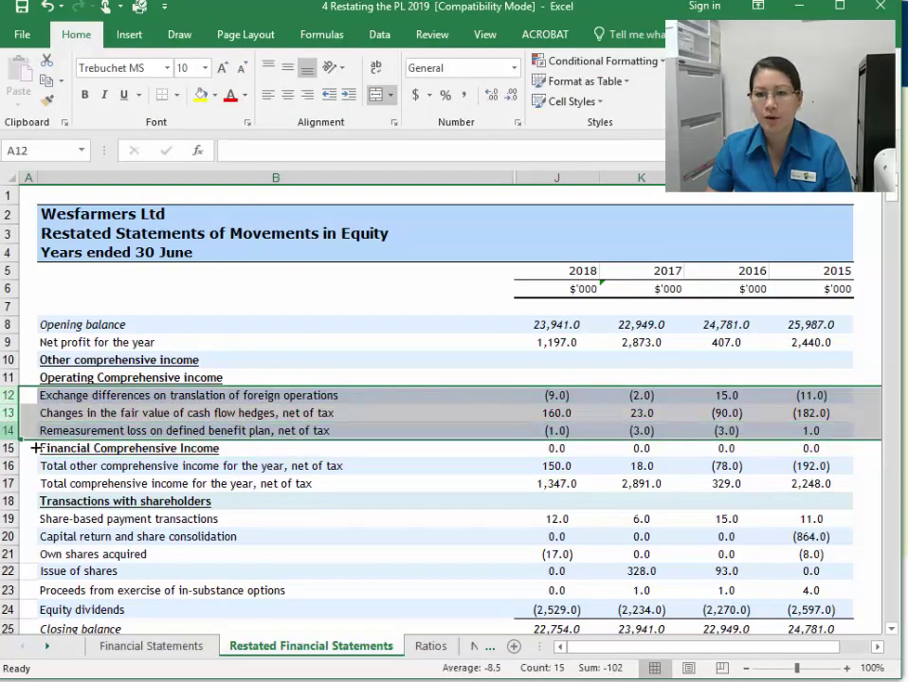
left_click(559, 463)
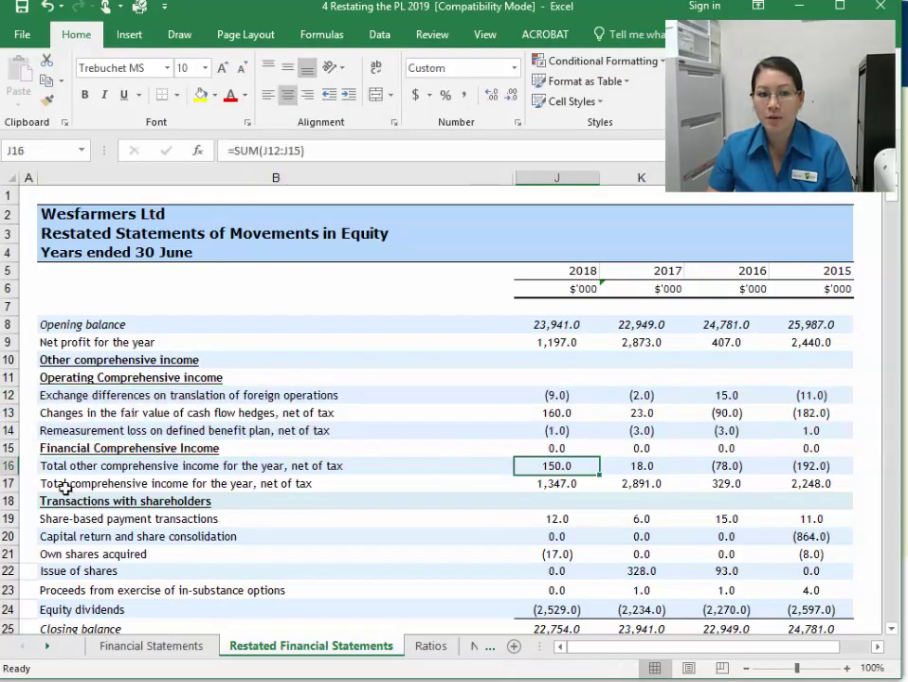
left_click(10, 465)
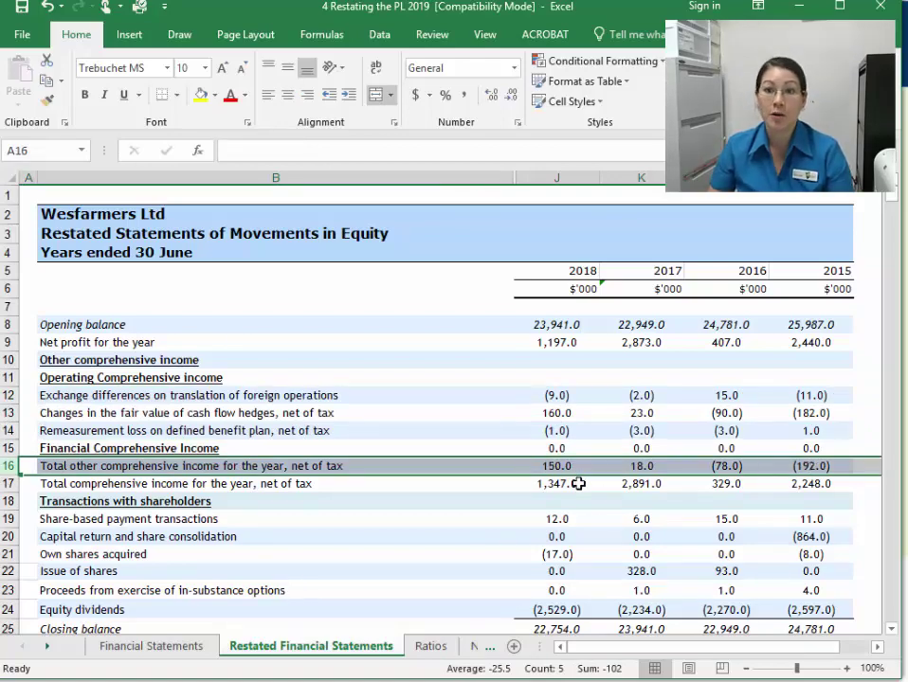
Delete the empty rows 77 to 79 above the Restated Statements of Financial Performance
scroll(485, 498, "down", 3)
scroll(486, 499, "down", 17)
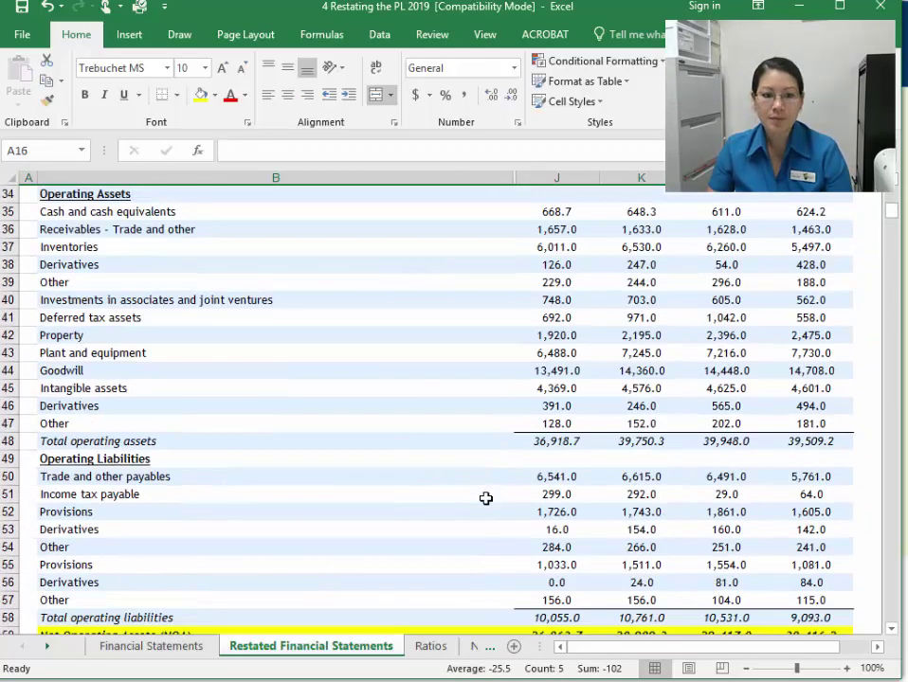
scroll(485, 499, "down", 1)
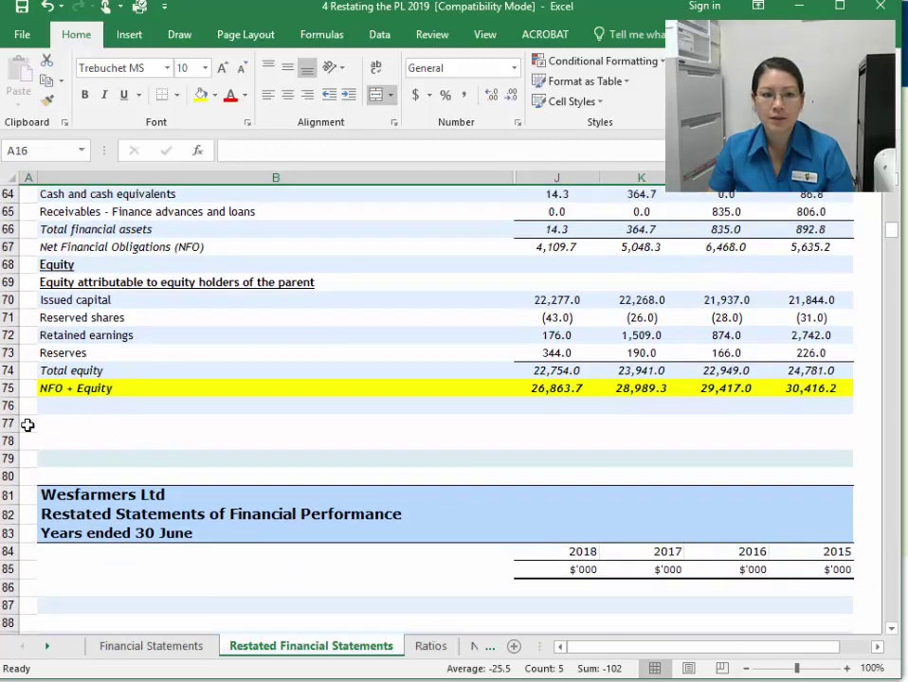
left_click(9, 423)
left_click_drag(10, 423, 11, 458)
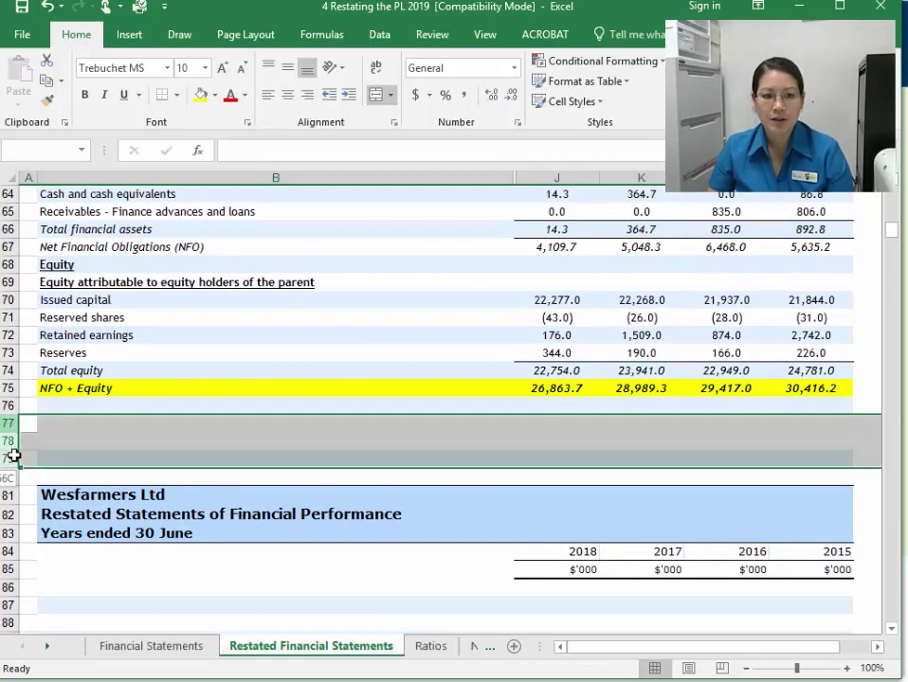
right_click(22, 444)
left_click(61, 587)
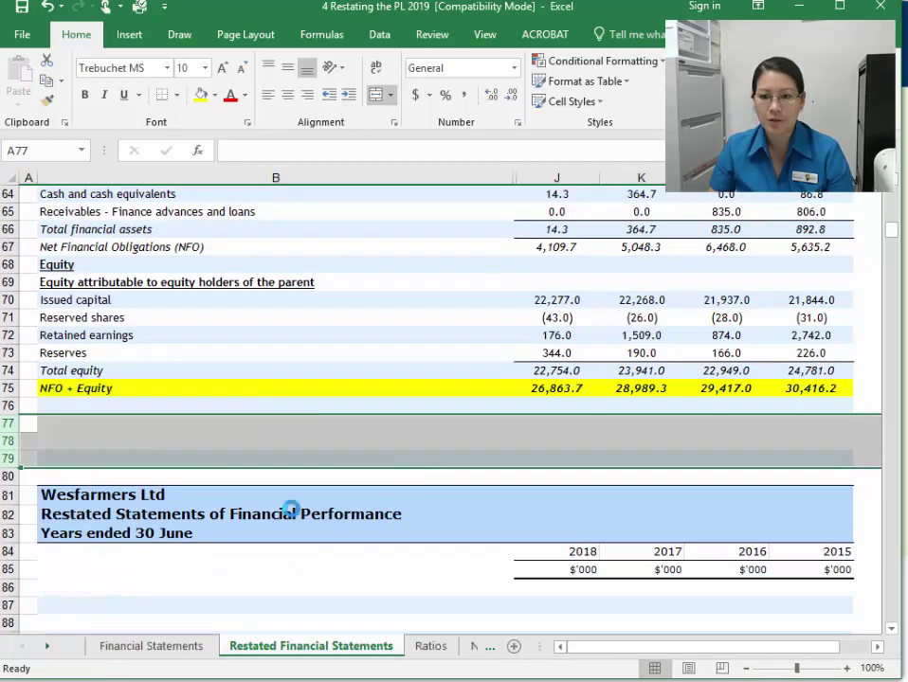
left_click(641, 370)
Enter the heading "Operating Income" in B83, under the Restated Statements of Financial Performance header
scroll(275, 517, "down", 3)
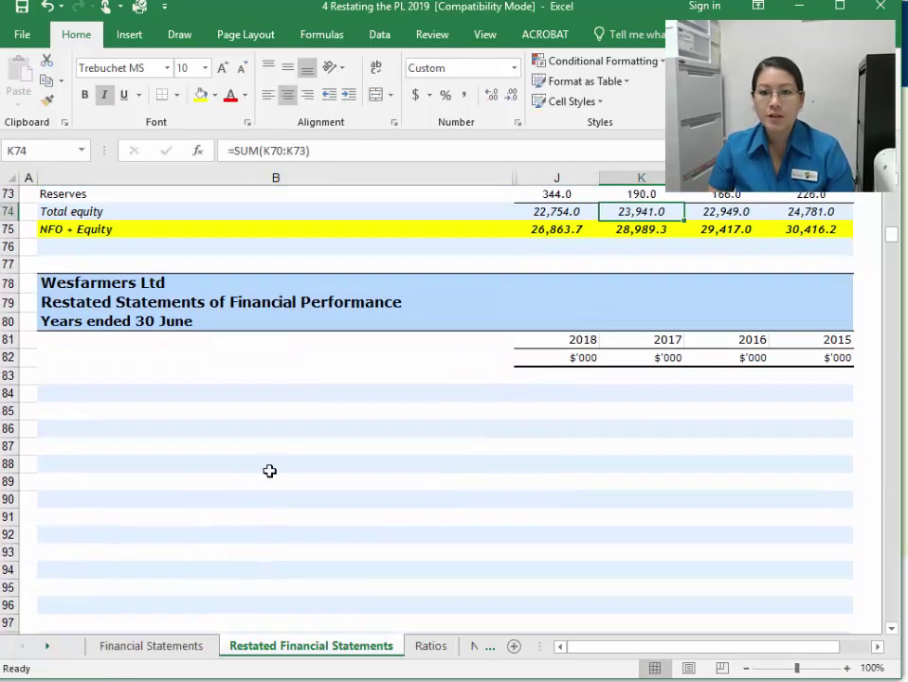
left_click(248, 380)
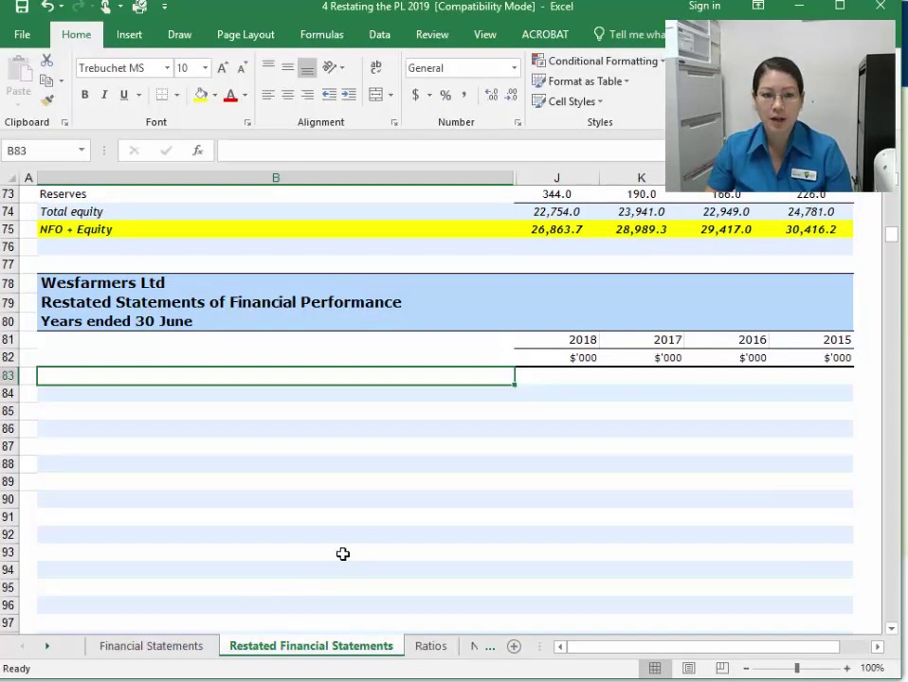
type("Opear")
key("BackSpace")
key("BackSpace")
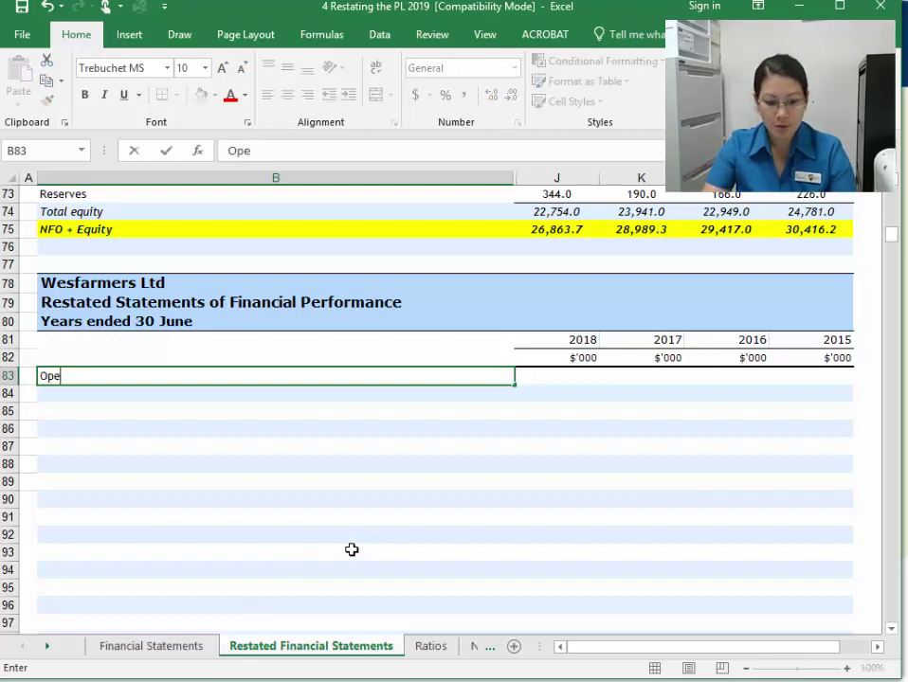
type("rating Income")
key("Return")
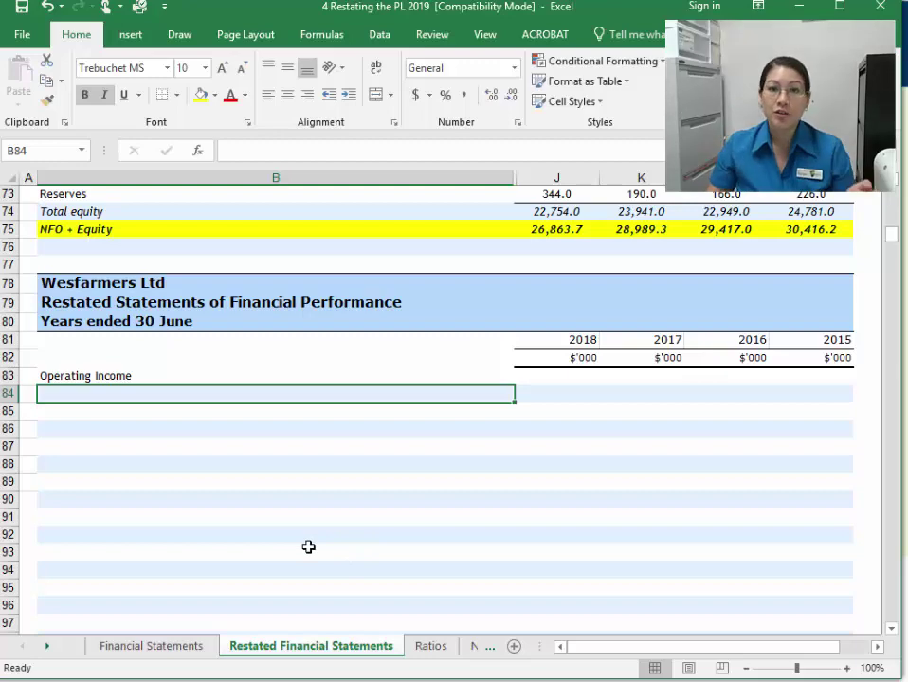
On the Financial Statements sheet, label Finance Income in the Income Statements with F in column A
left_click(187, 648)
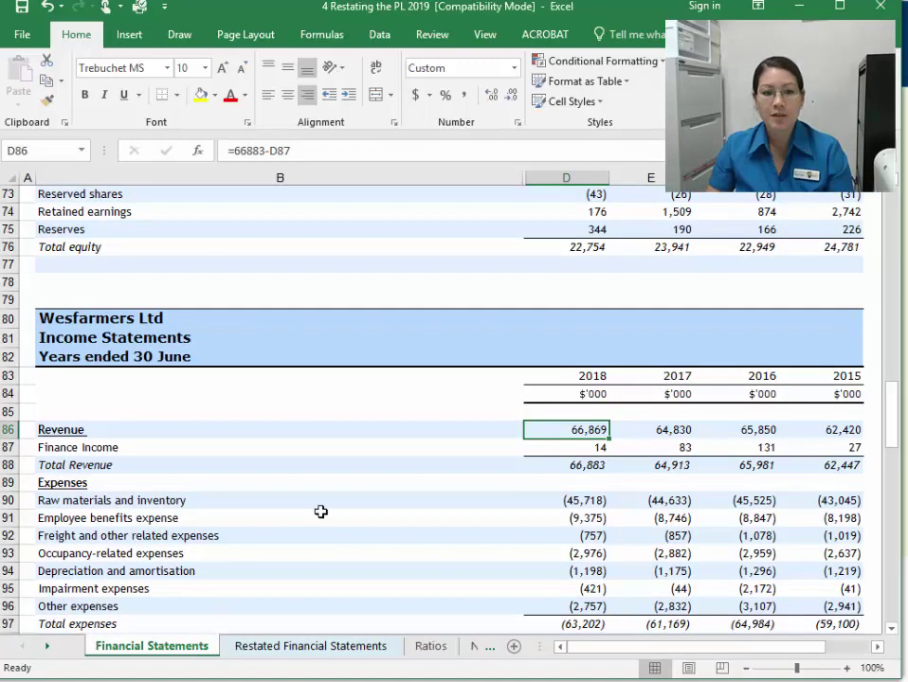
scroll(239, 437, "down", 2)
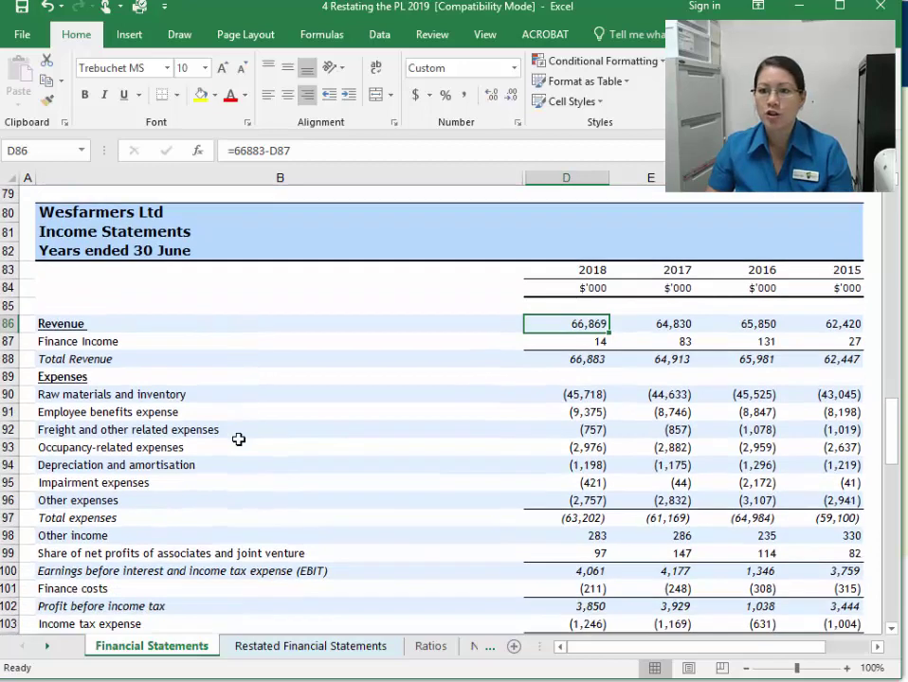
left_click(28, 341)
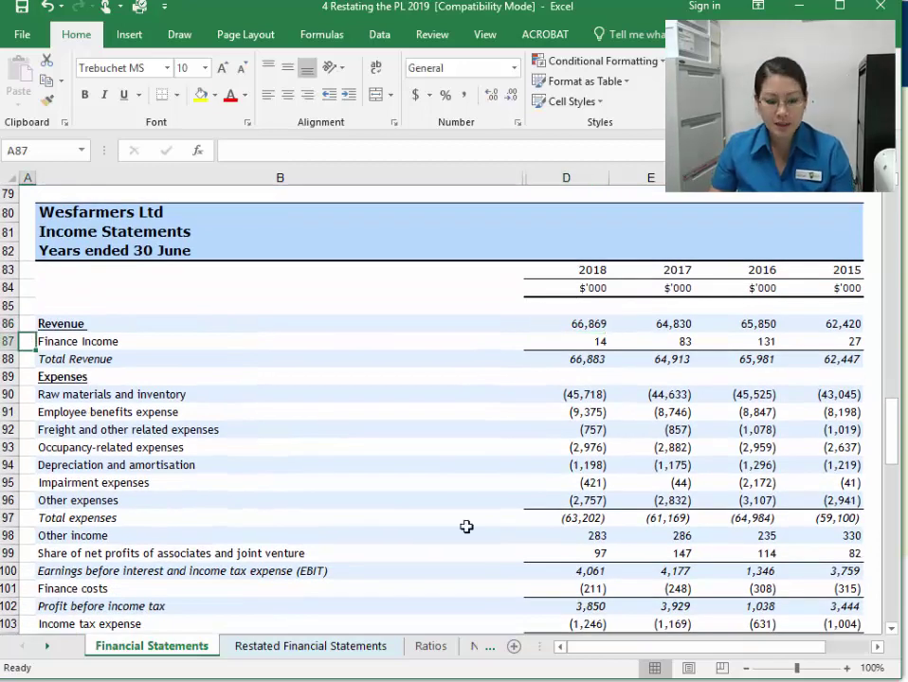
type("F")
key("Return")
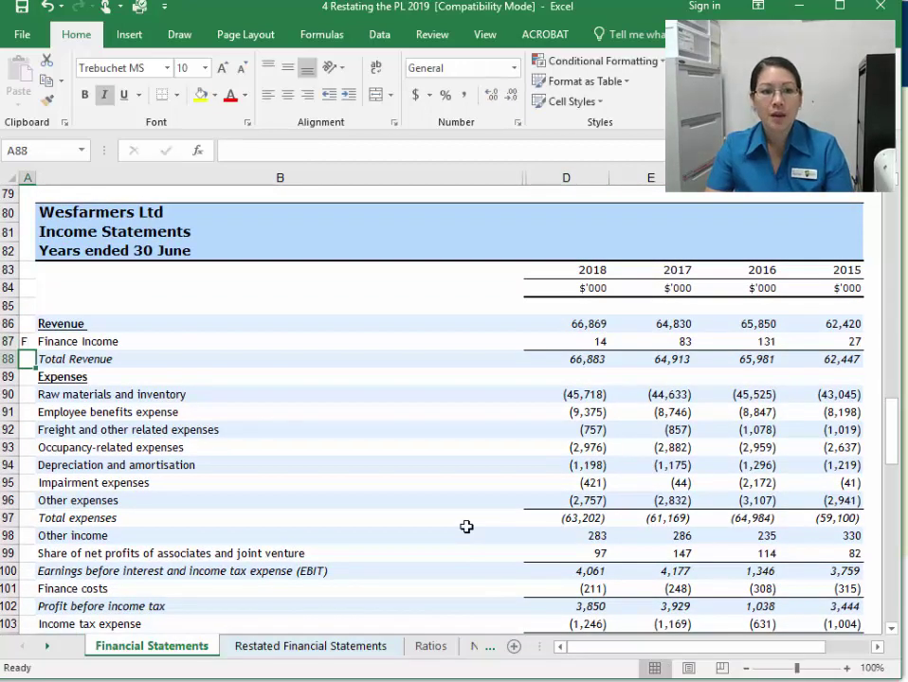
Check the 2018 Revenue and Finance Income cells, and label the Revenue row with O in column A
left_click(28, 325)
left_click(57, 326)
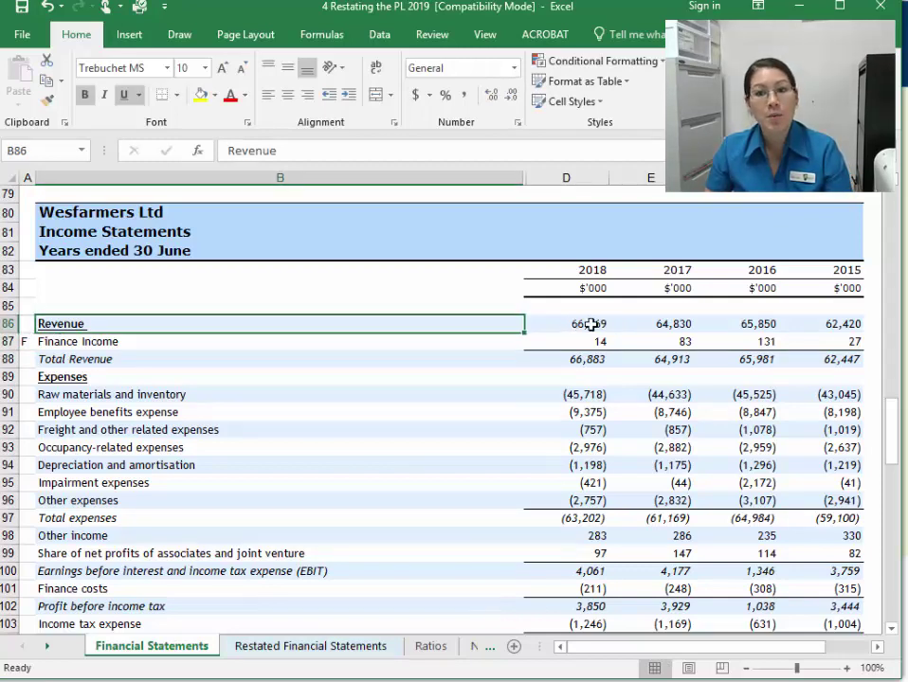
left_click(597, 323)
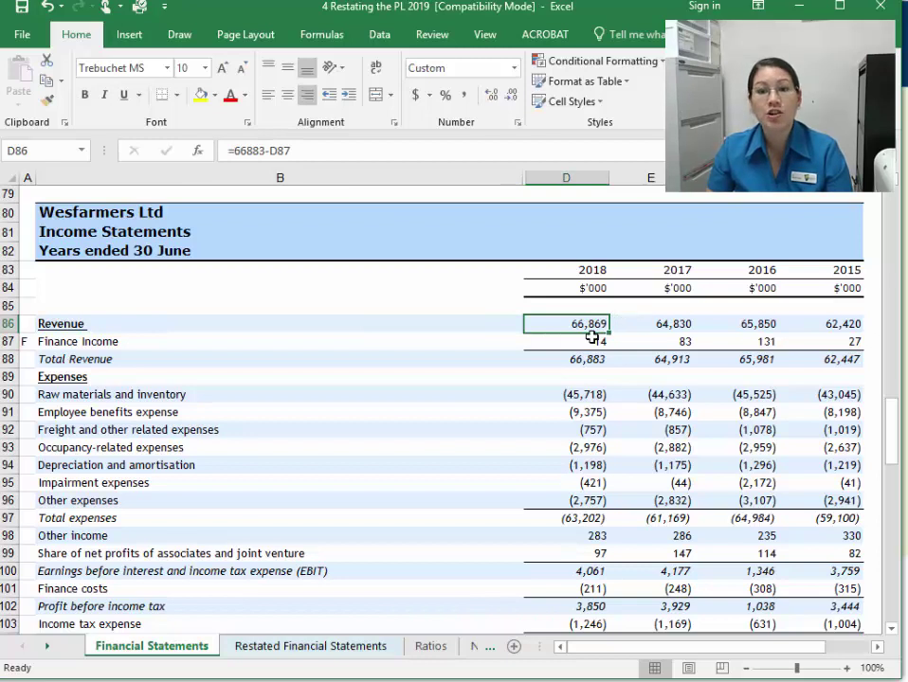
left_click(614, 342)
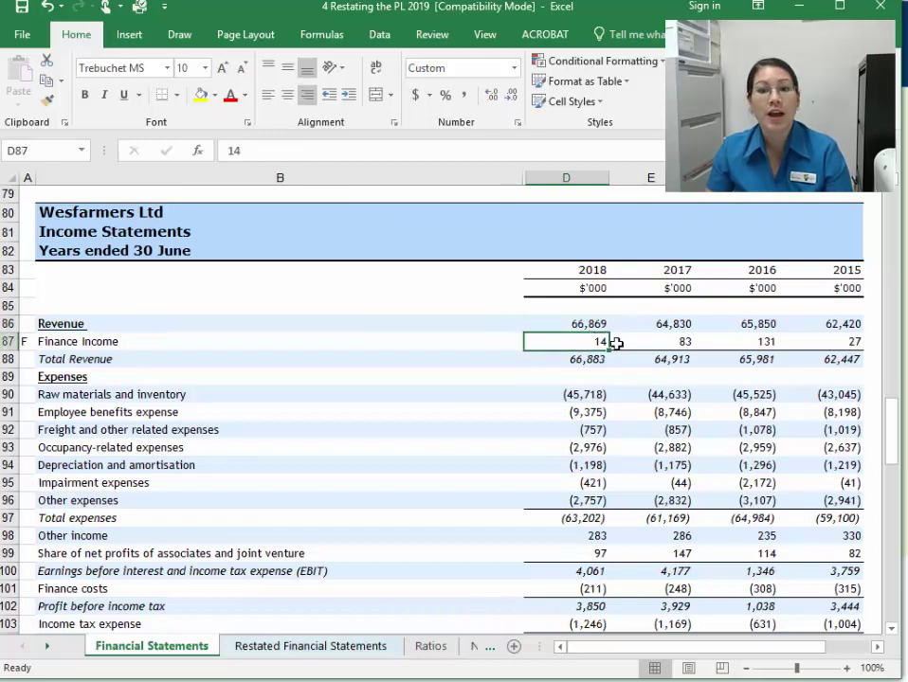
left_click(28, 324)
type("O")
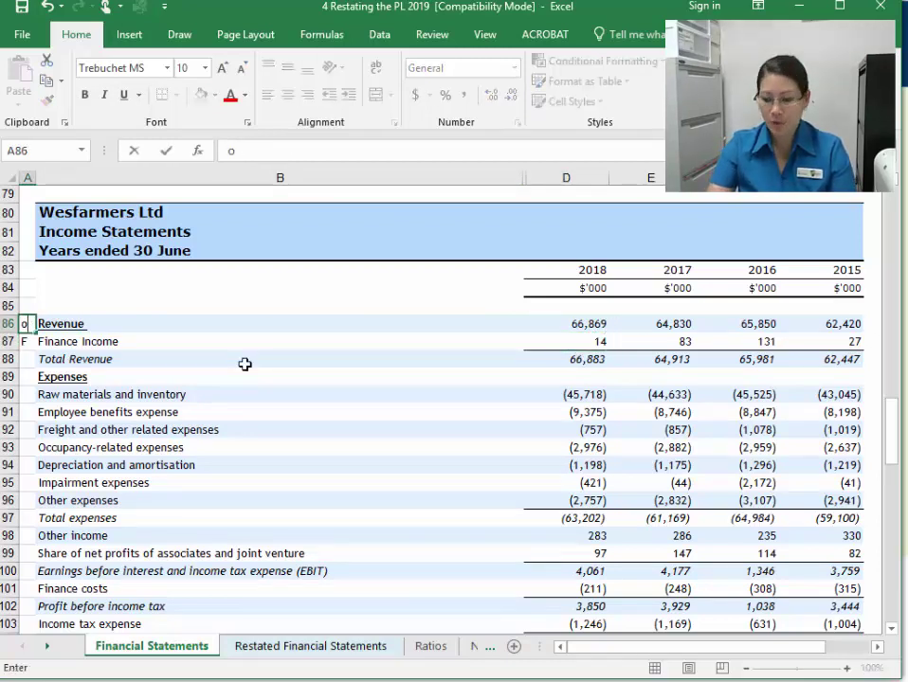
key("Return")
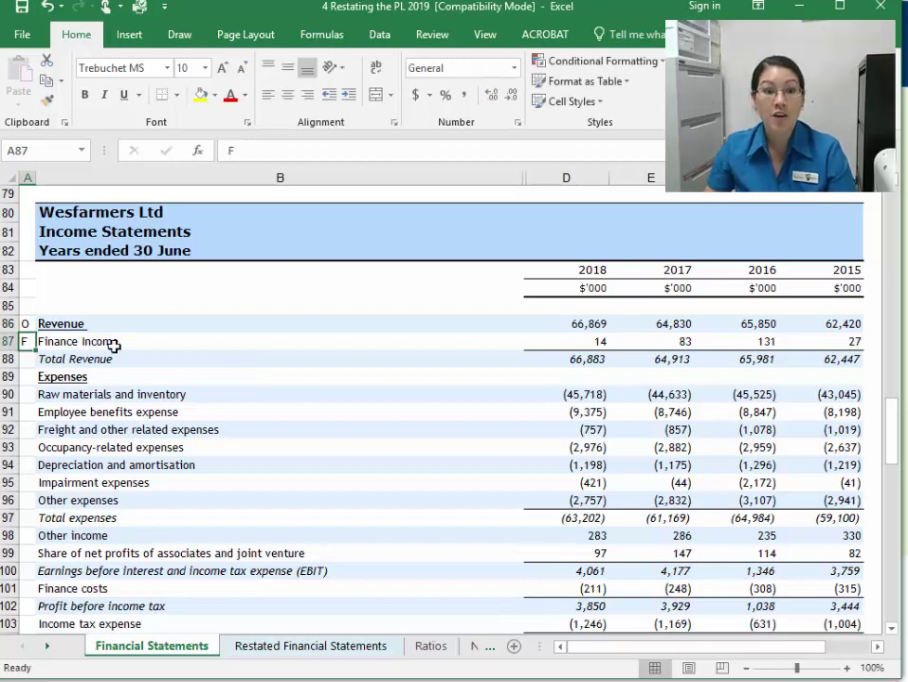
Label the Raw materials and inventory expense with a capital O in column A
left_click(12, 359)
left_click(11, 376)
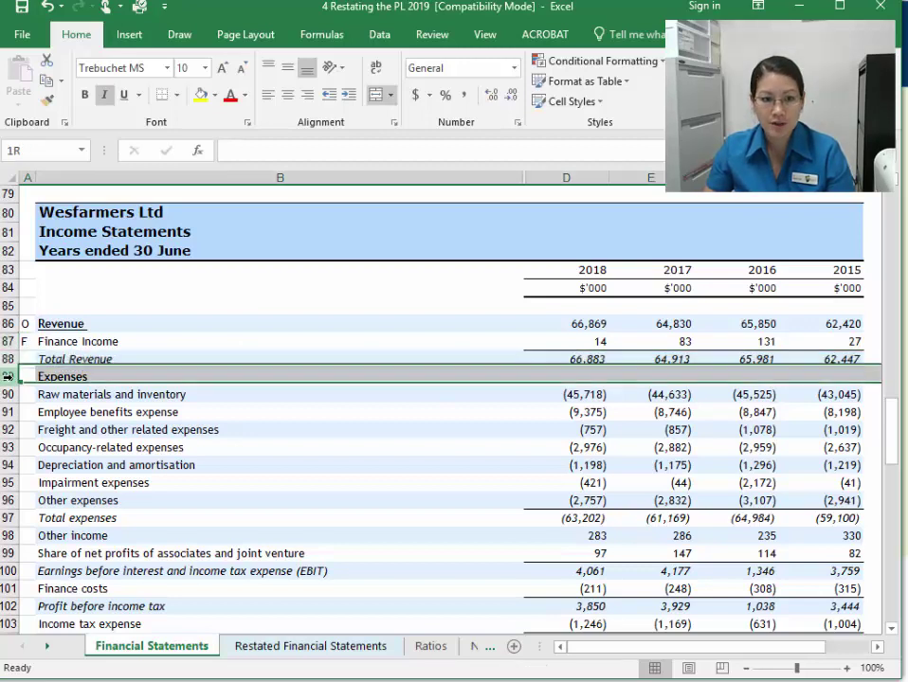
left_click(26, 394)
type("o")
key("Return")
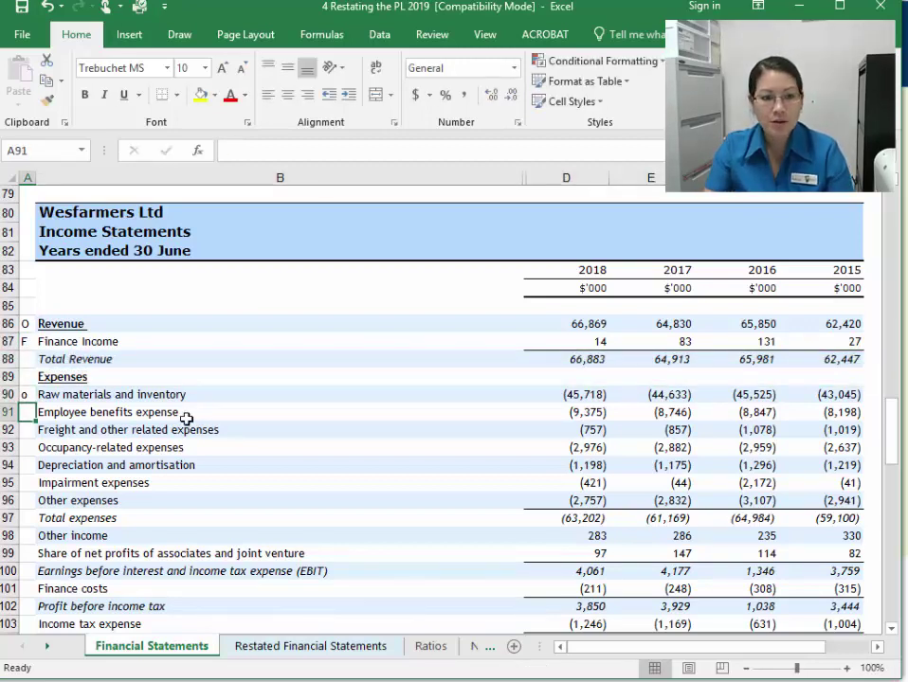
key("Up")
type("OI")
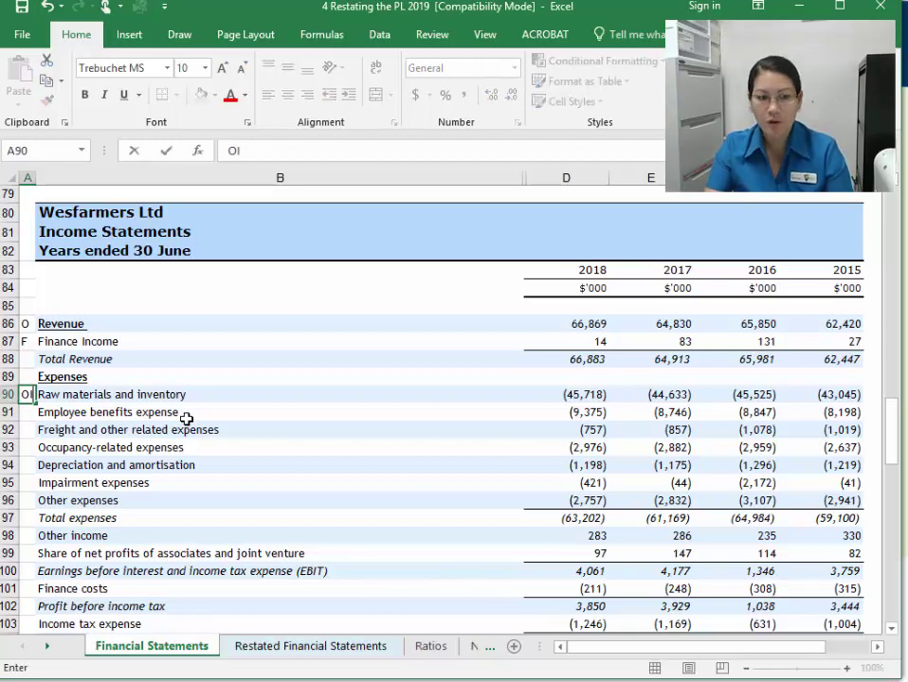
key("Return")
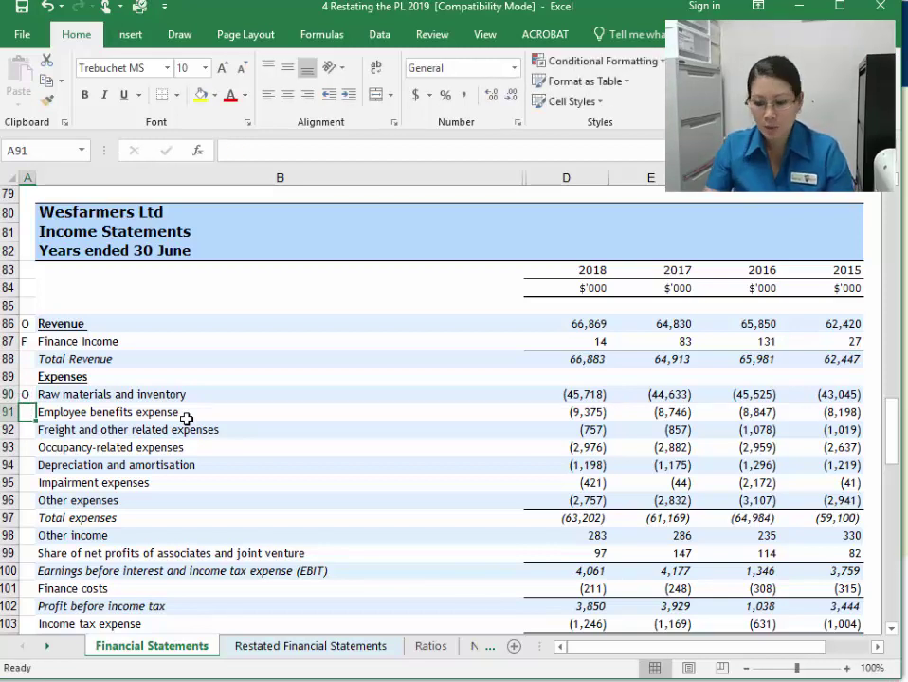
Label the remaining expense rows, from Employee benefits expense through Other expenses, with O in column A
type("O")
key("Return")
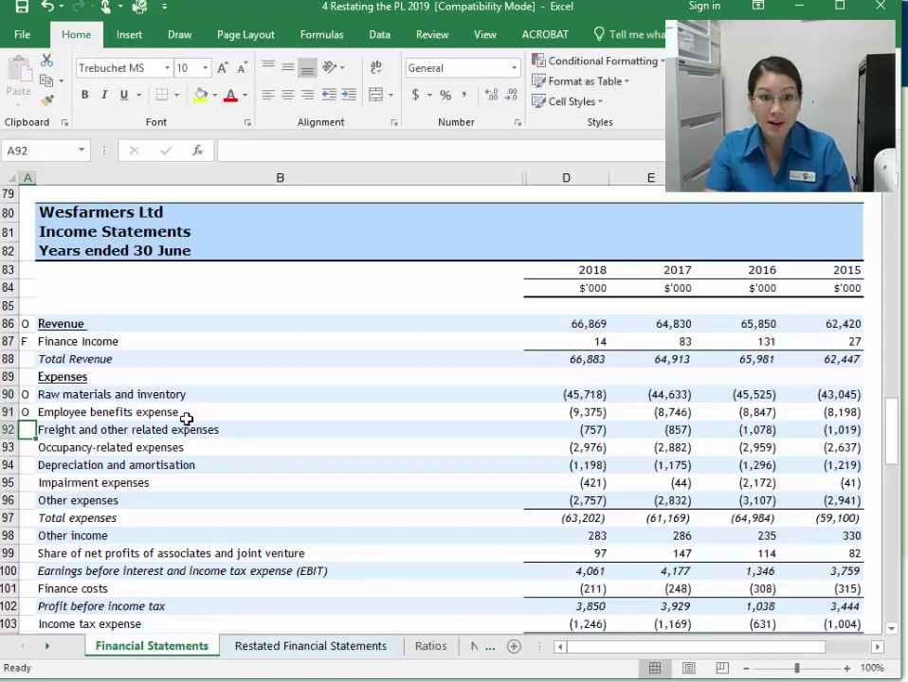
type("O")
key("Return")
type("O")
key("Return")
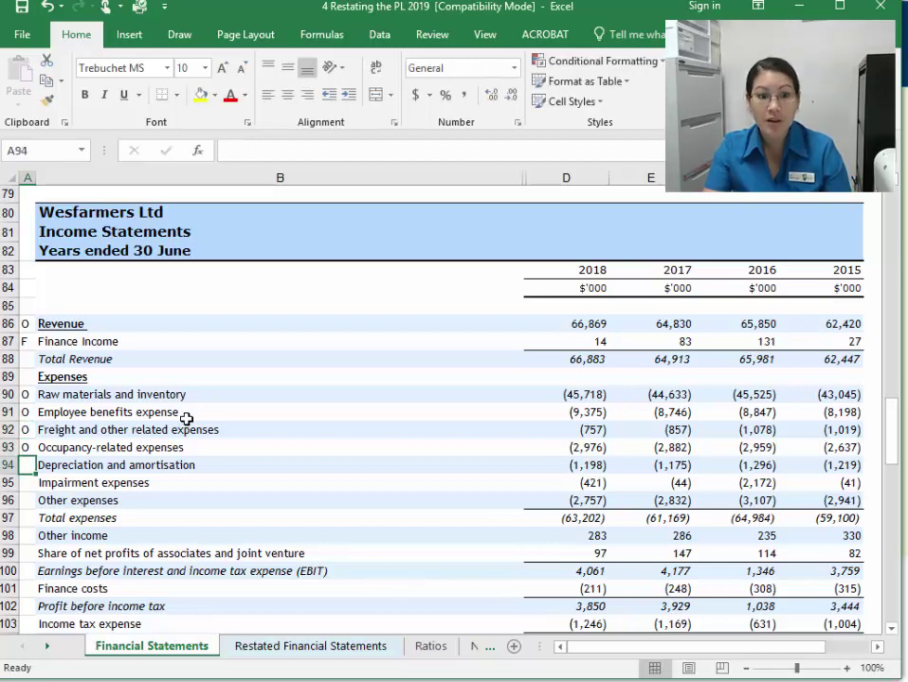
type("O")
key("Return")
type("O")
key("Return")
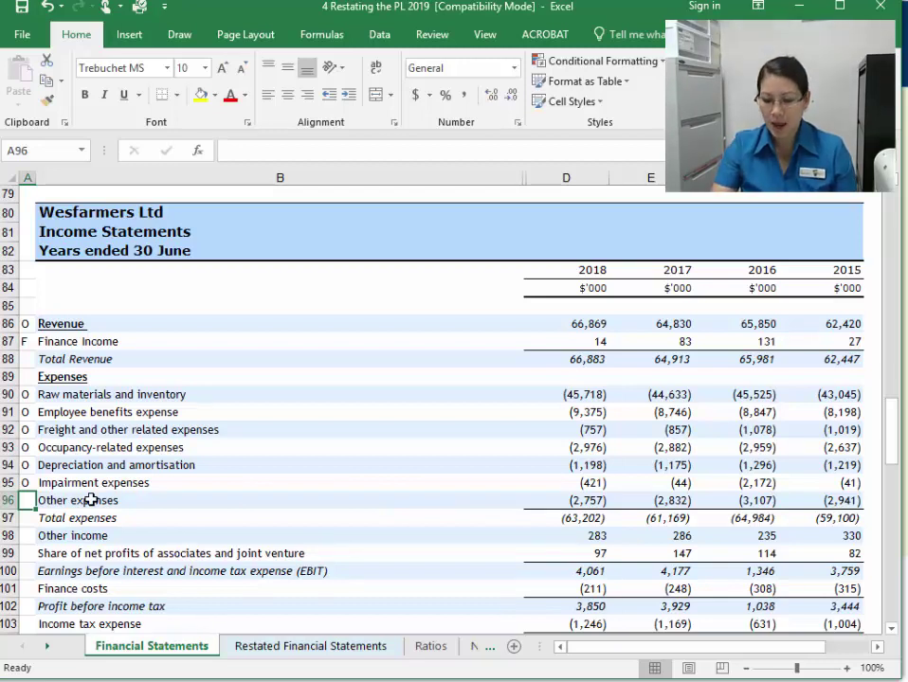
type("O")
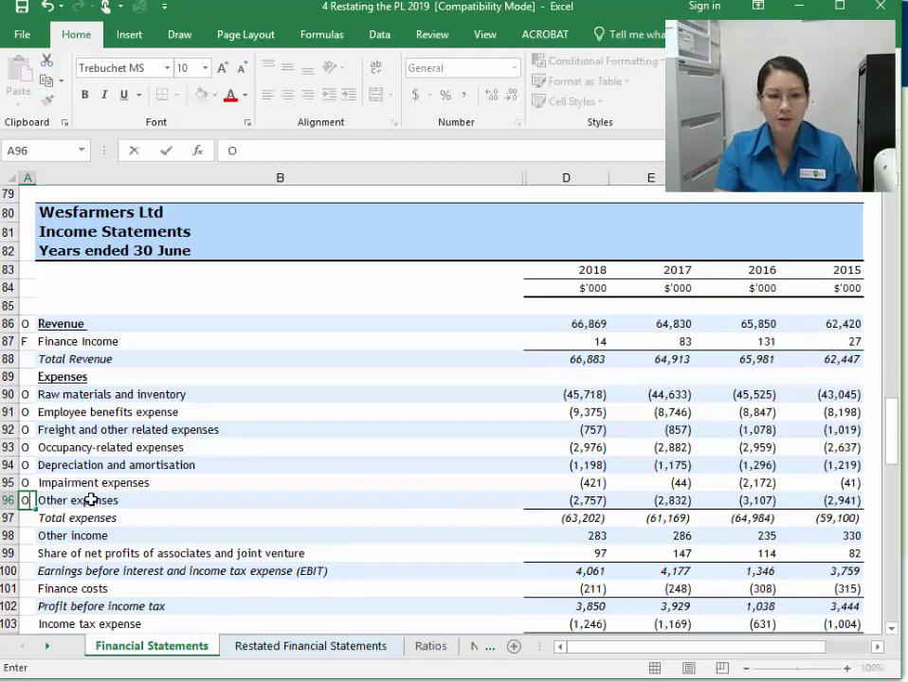
key("Return")
Label Other income and Share of net profits of associates and joint venture with O in column A
left_click(26, 535)
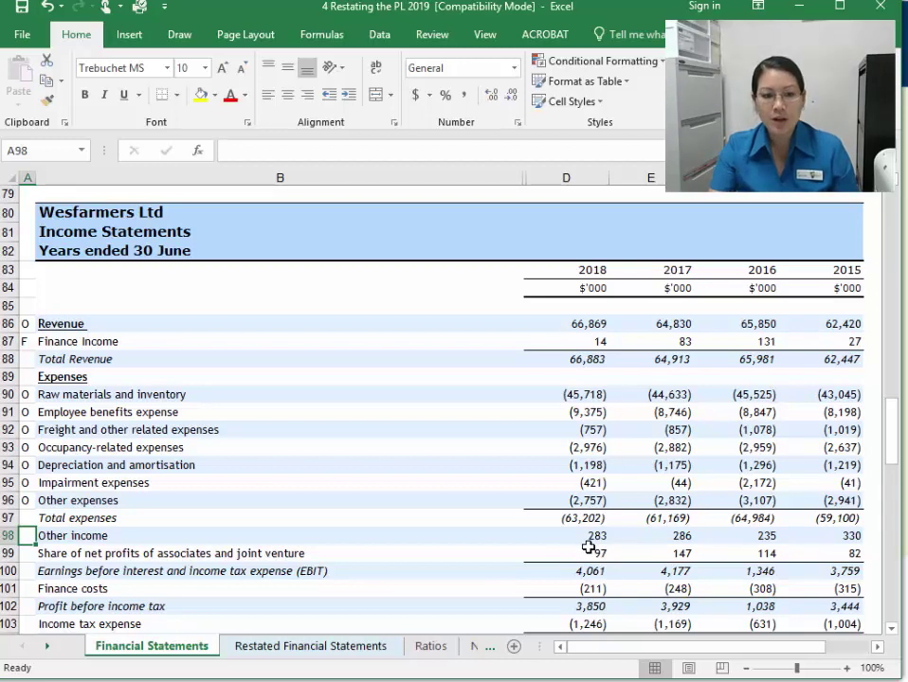
type("O")
key("Return")
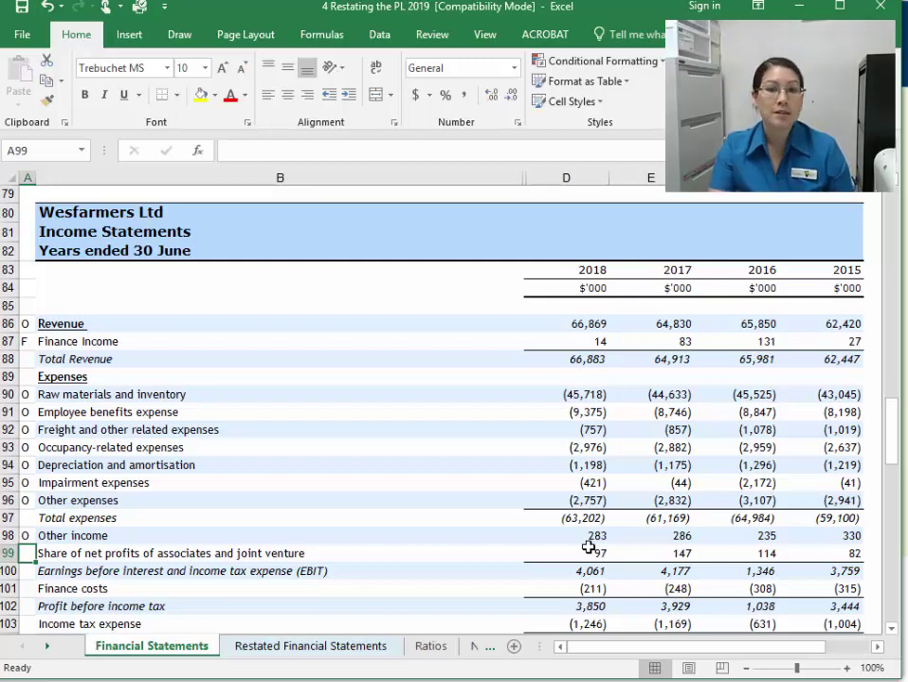
key("Down")
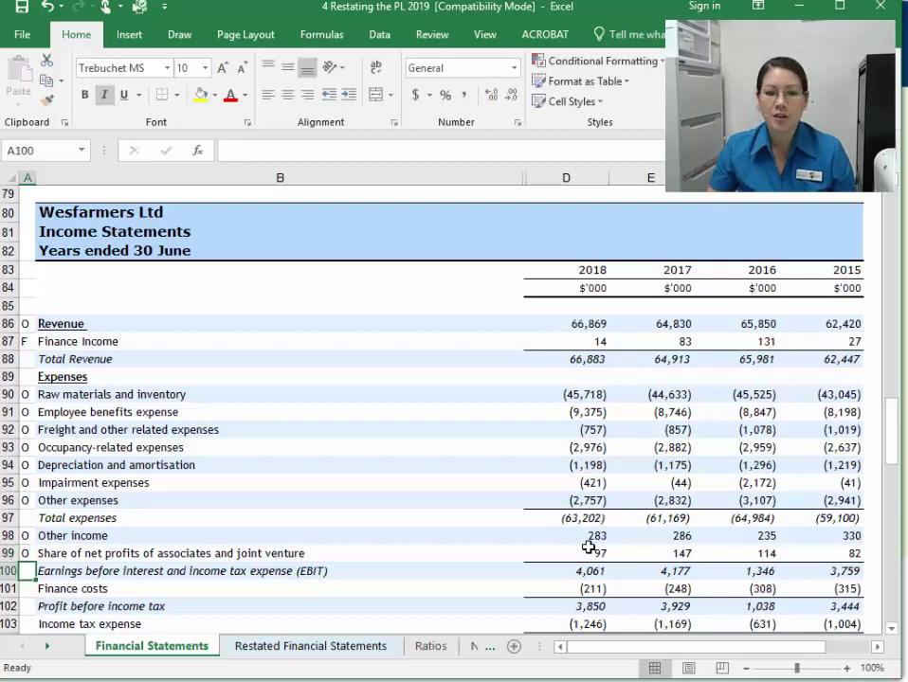
Label the Finance costs row with F in column A, leaving the EBIT subtotal unlabelled
scroll(286, 448, "down", 2)
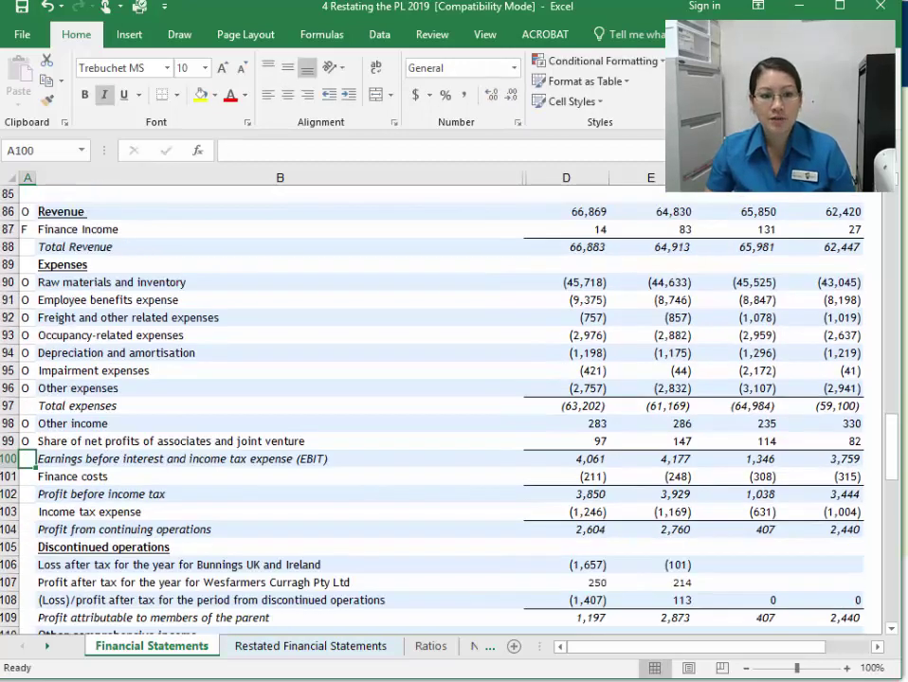
left_click(6, 458)
left_click(28, 477)
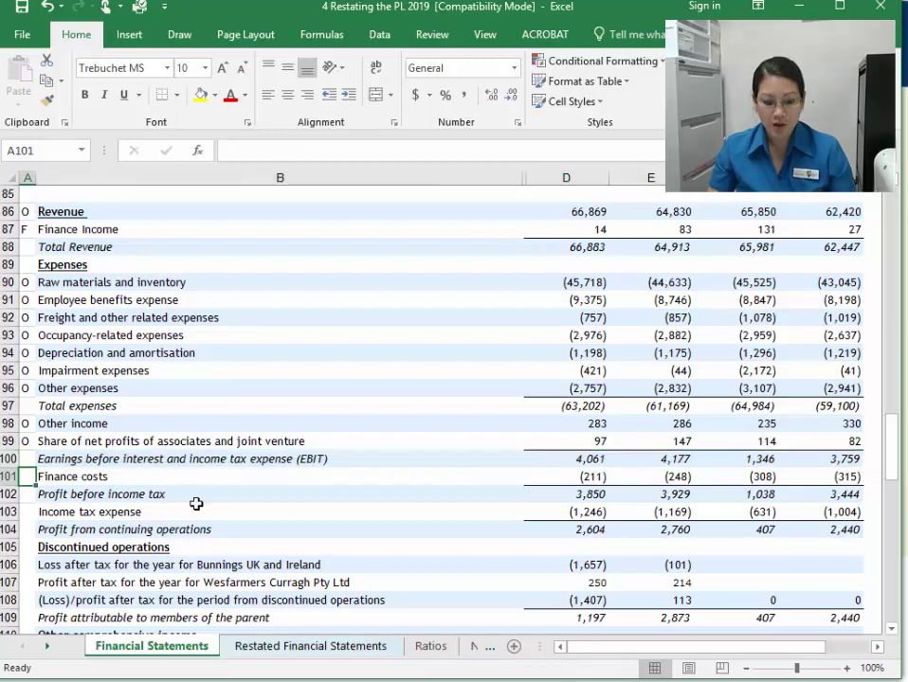
type("F")
key("Return")
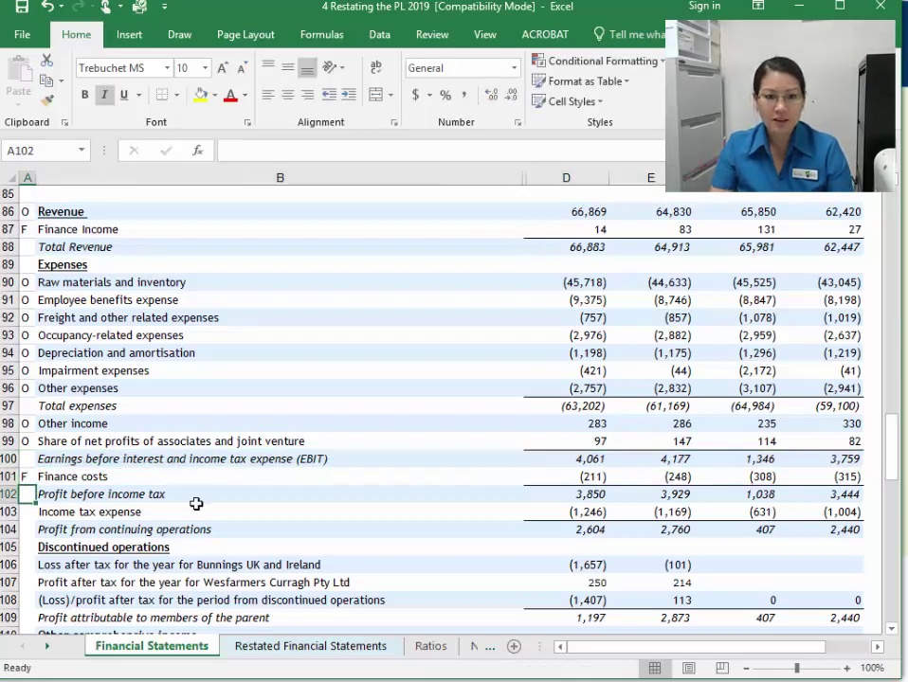
Label the Income tax expense row with OF in column A, skipping the Profit before income tax subtotal
key("Down")
type("OF")
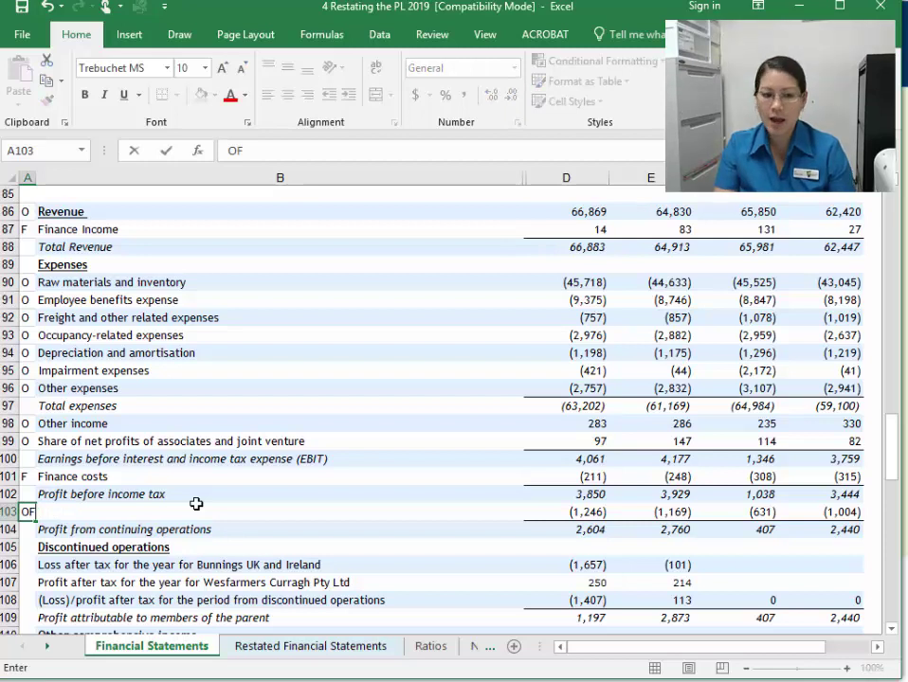
key("Return")
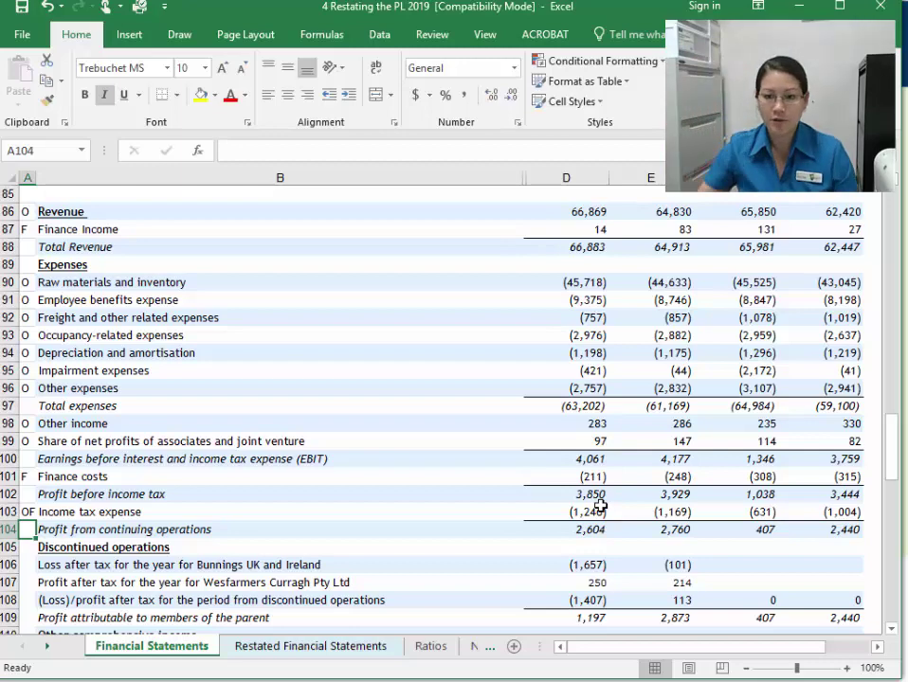
Label the Bunnings UK and Ireland loss and the Wesfarmers Curragh profit under Discontinued operations with O in column A
left_click(12, 530)
left_click(11, 548)
scroll(48, 531, "down", 2)
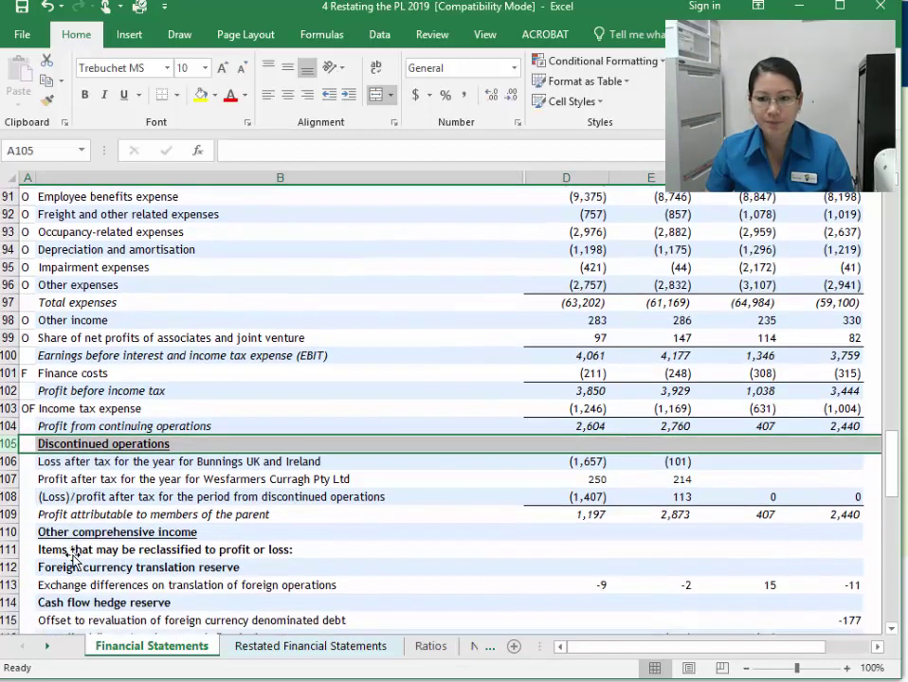
left_click(24, 459)
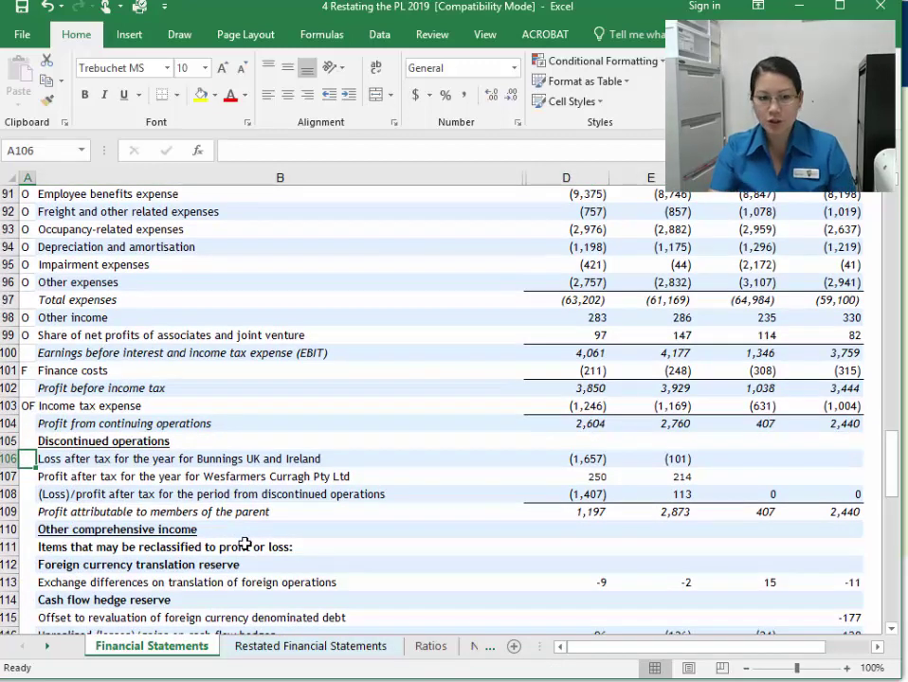
type("O")
key("Return")
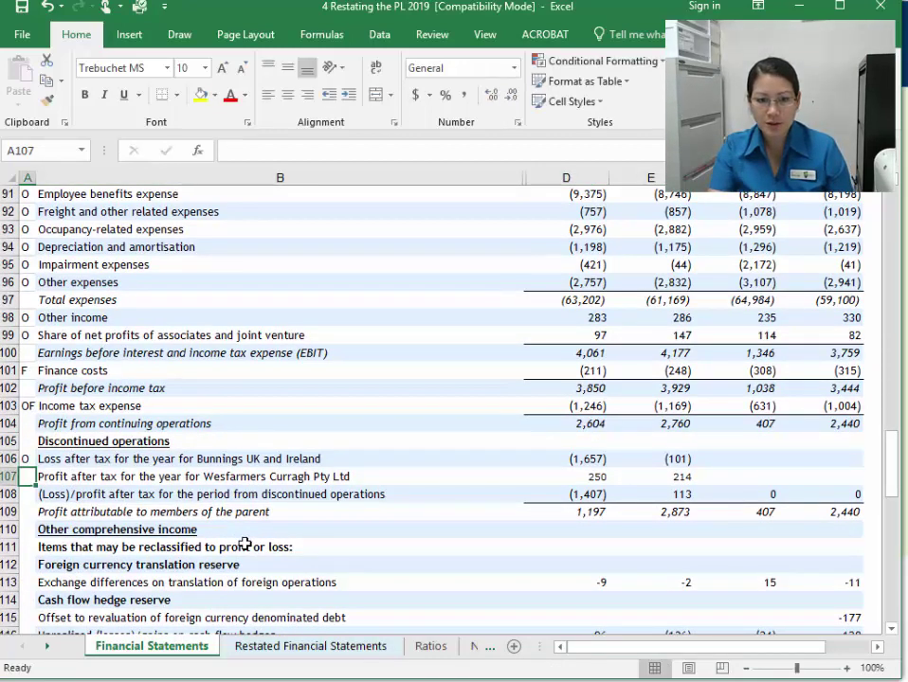
type("O")
key("Return")
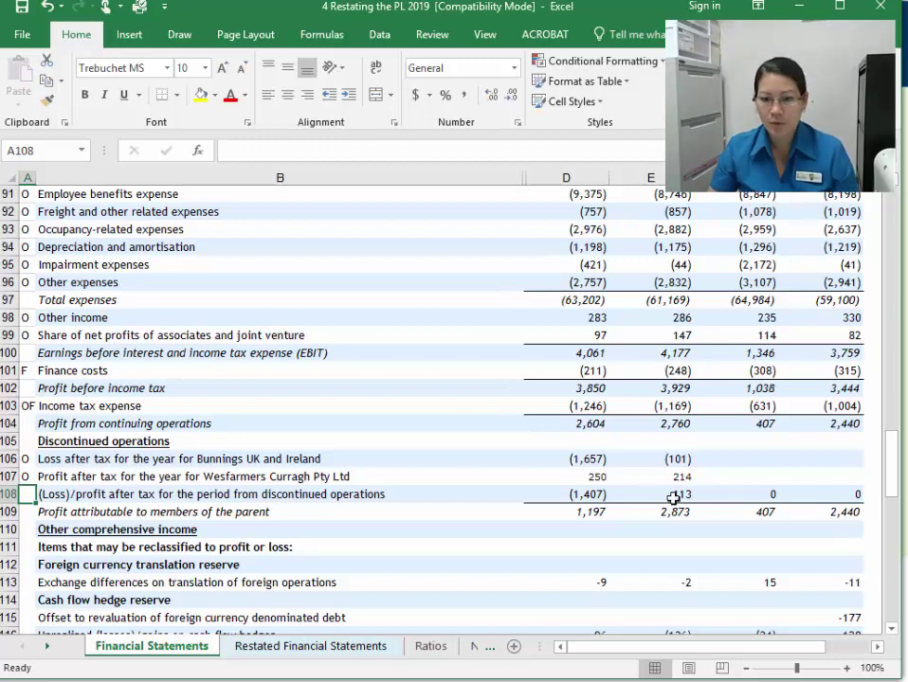
Italicise the whole (Loss)/profit from discontinued operations row to mark it as a subtotal
left_click(597, 491)
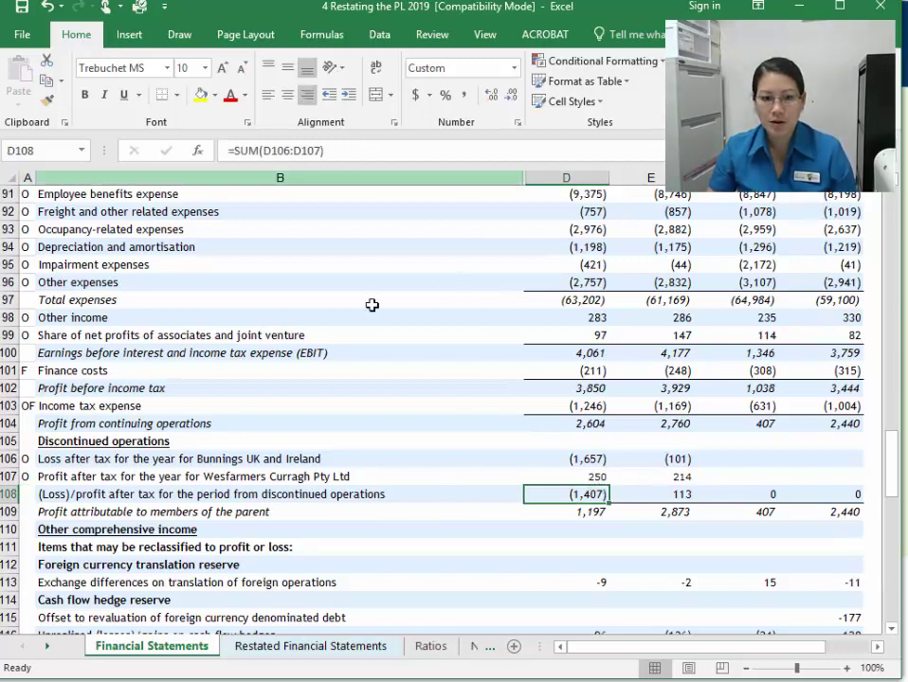
left_click(10, 494)
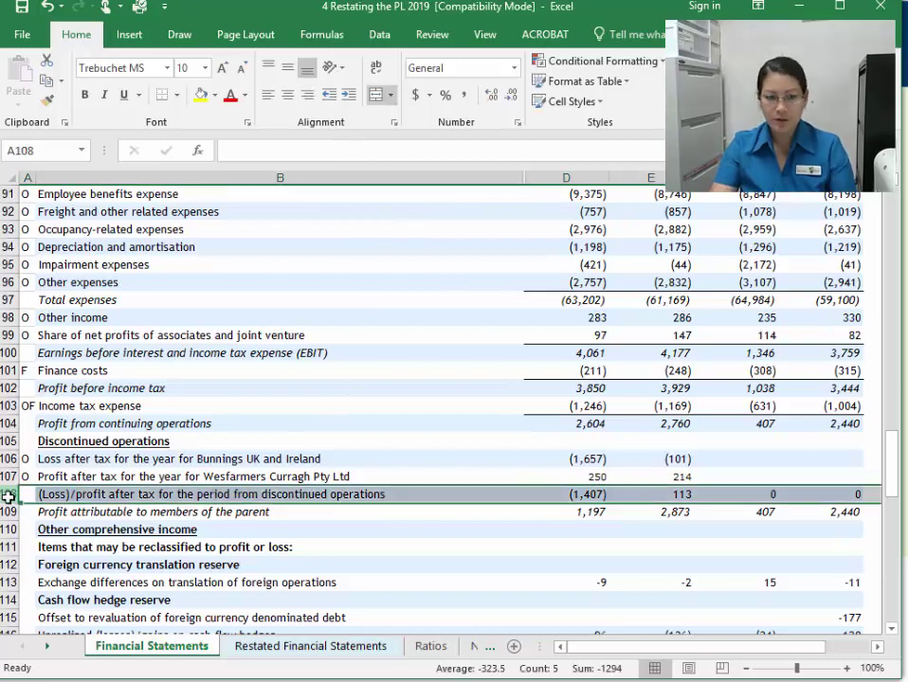
key("ctrl+i")
Inspect the Wesfarmers Curragh figures and the cells summed by the 2018 discontinued operations subtotal formula
left_click_drag(595, 476, 832, 480)
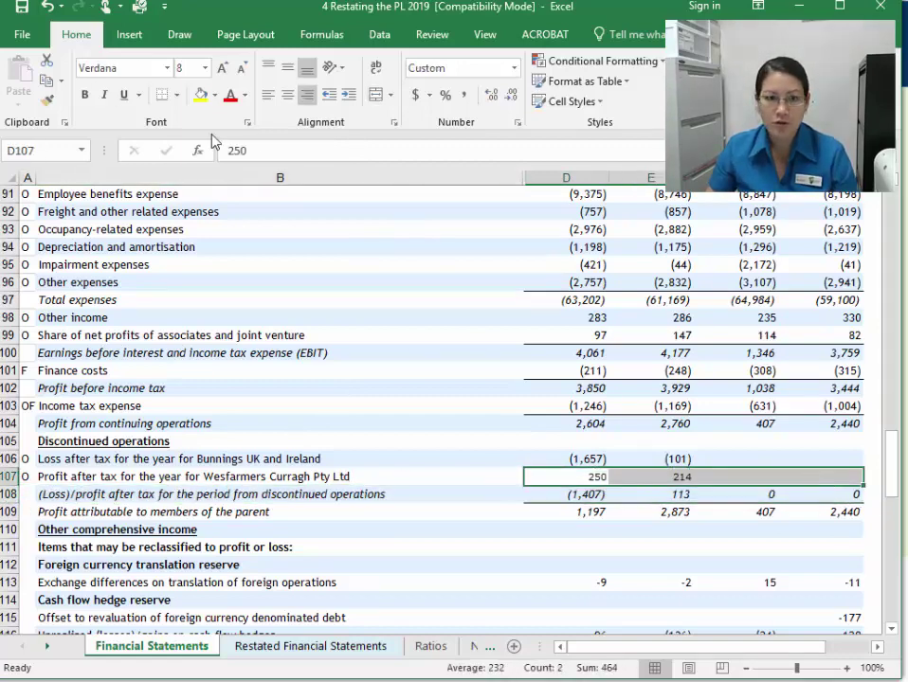
left_click(588, 495)
left_click(365, 147)
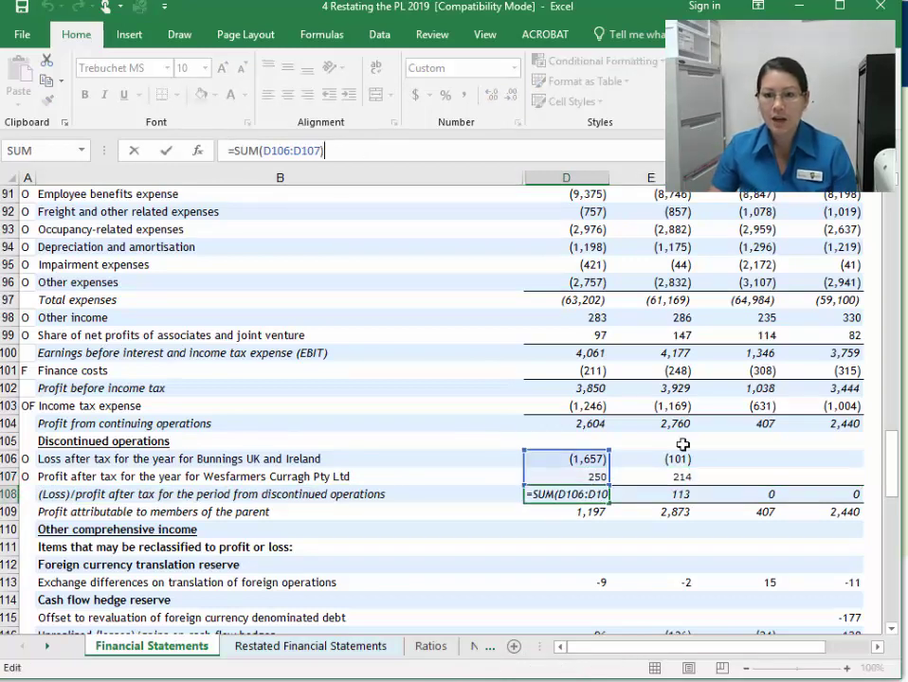
key("Return")
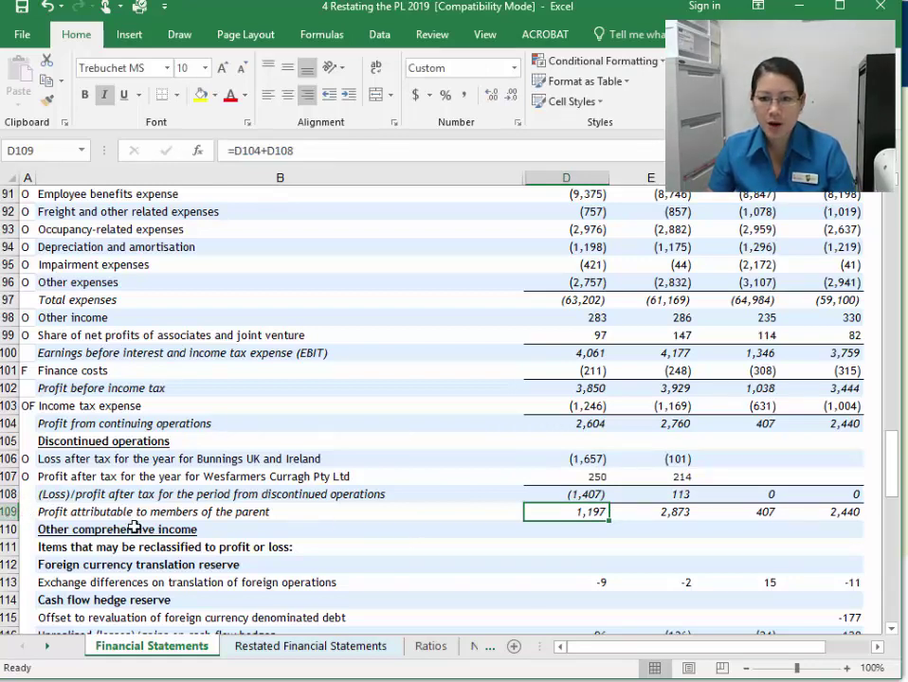
Label Exchange differences on translation of foreign operations with O in column A
scroll(180, 529, "down", 2)
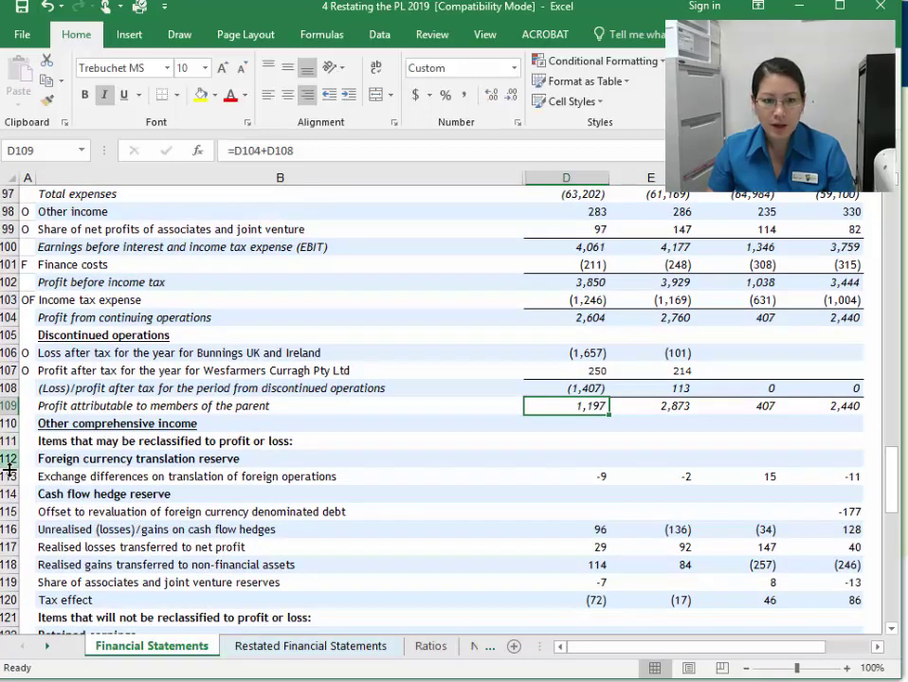
left_click(26, 477)
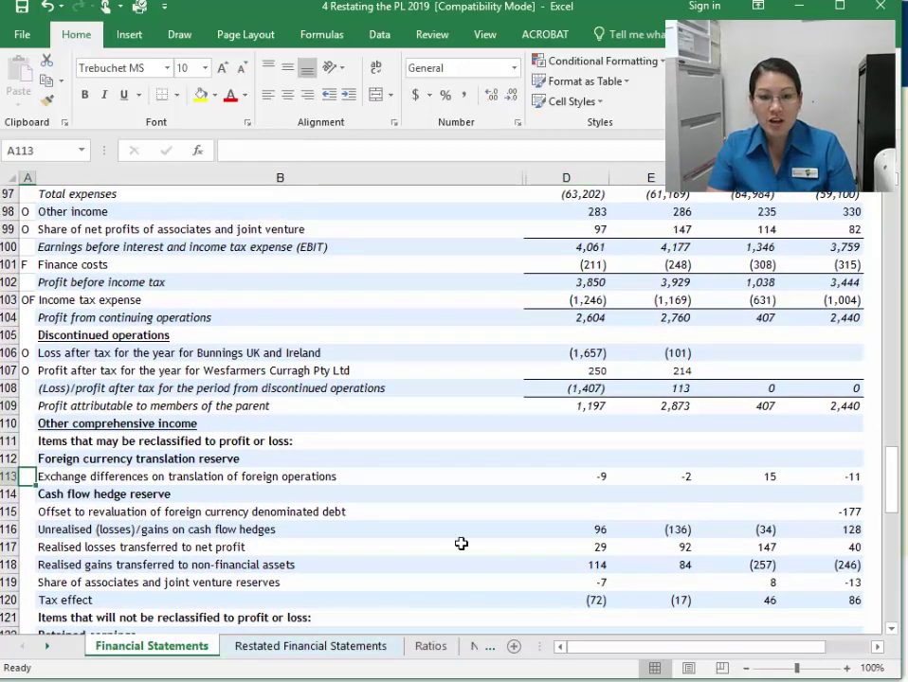
type("O")
key("Return")
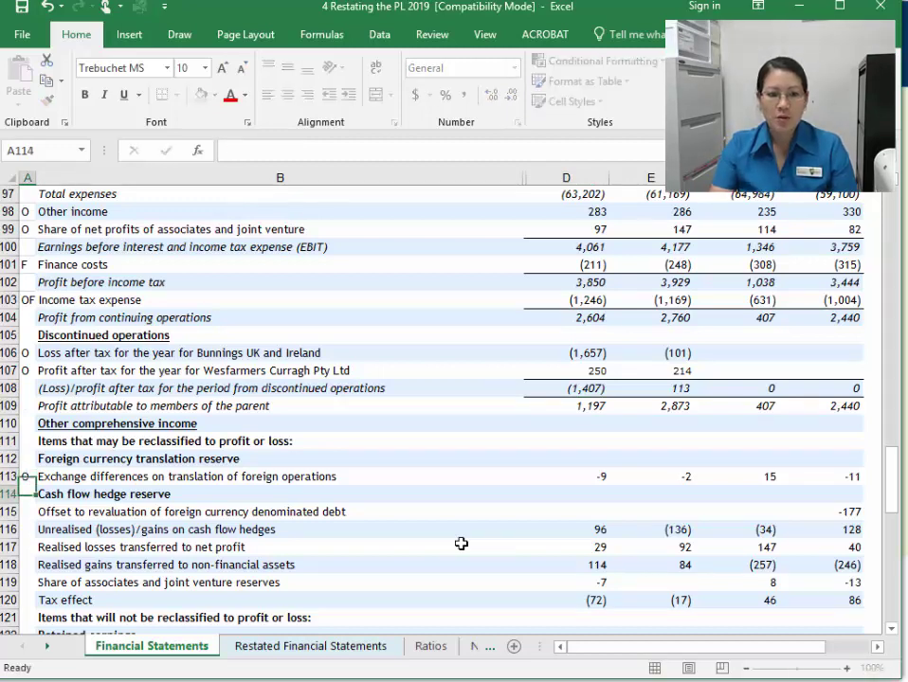
Label every Cash flow hedge reserve line, from Offset to revaluation through Tax effect, with O in column A
key("Down")
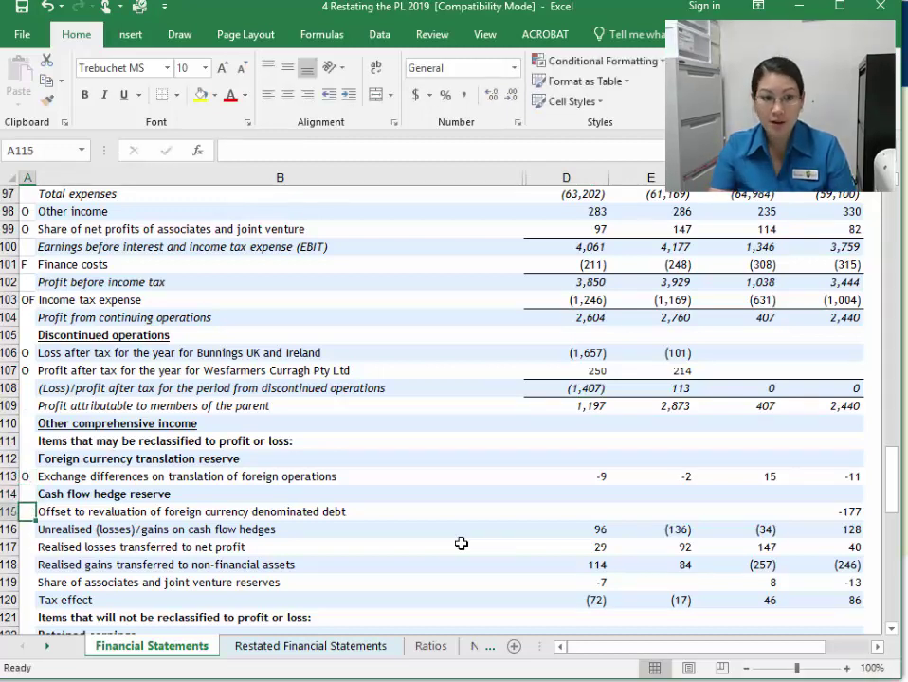
type("O")
key("Return")
type("O")
key("Return")
type("O")
key("Return")
type("O")
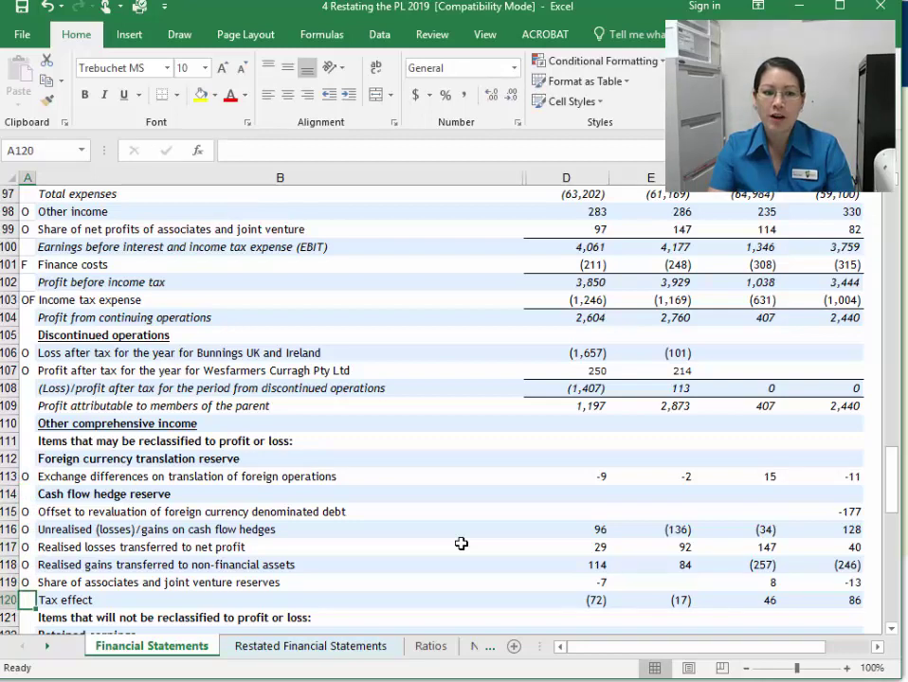
type(" O O")
key("Return")
Label the Remeasurement (loss)/gain on defined benefit plan and its Tax effect under Retained earnings with O
scroll(461, 543, "down", 2)
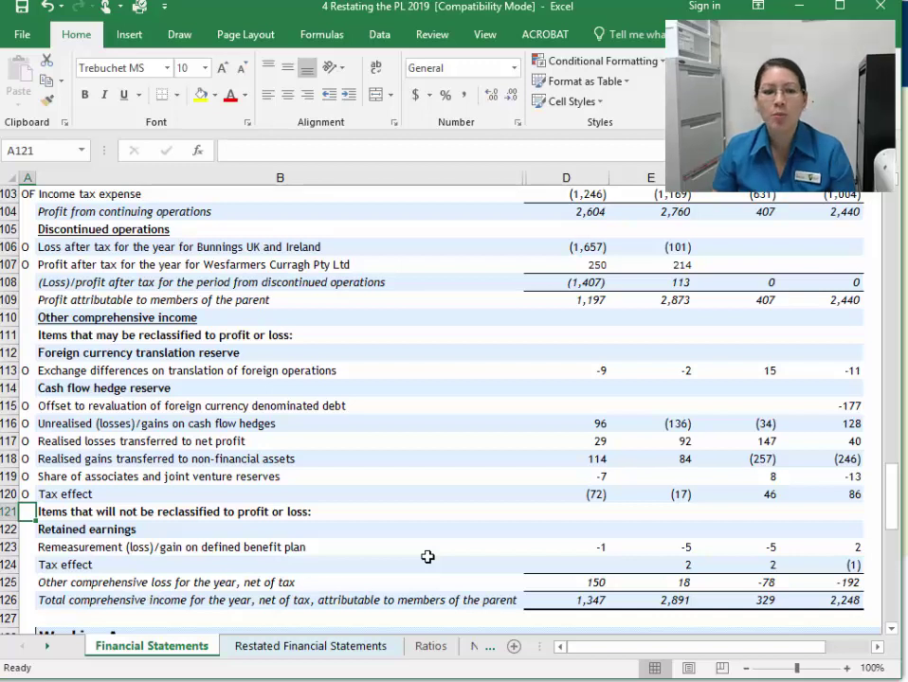
left_click(32, 547)
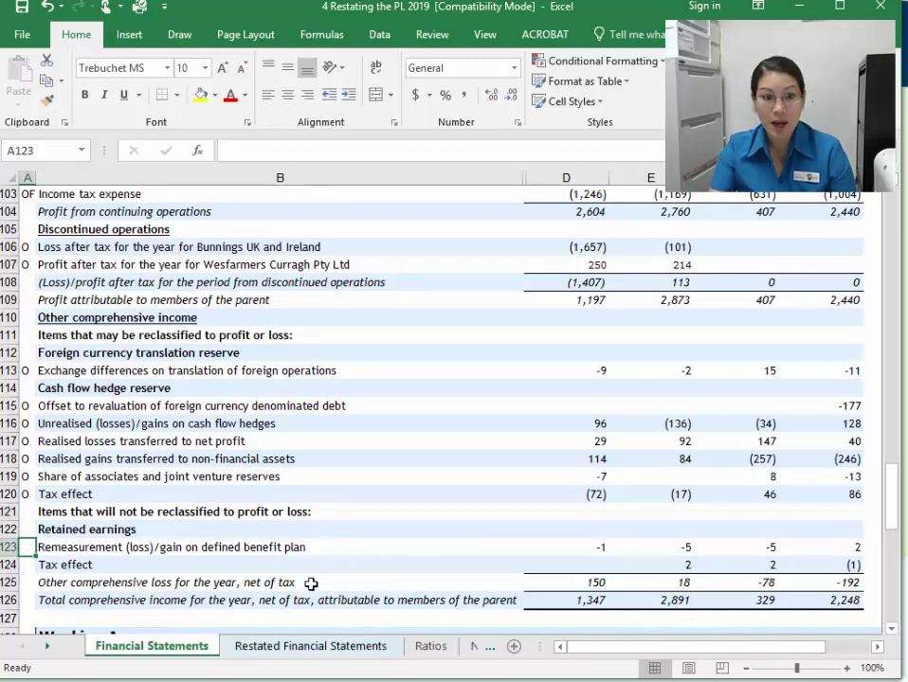
type("O")
key("Return")
type("O")
key("Return")
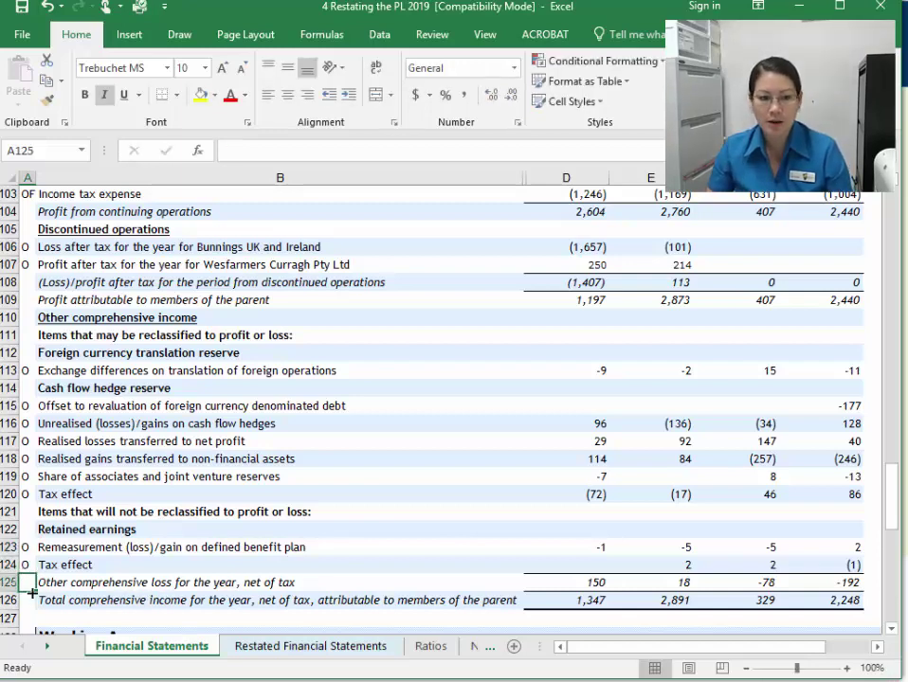
Review the column A labels, looking at the comprehensive income totals, the Finance Income and Finance costs rows, and the operating expenses
left_click_drag(10, 581, 134, 593)
left_click(308, 566)
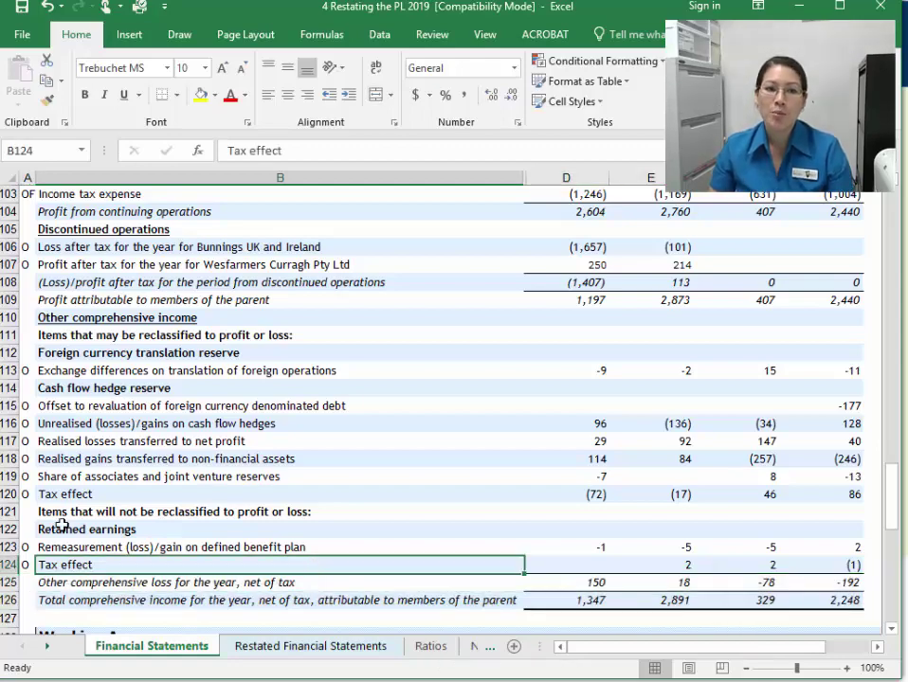
scroll(60, 526, "up", 7)
scroll(64, 515, "down", 1)
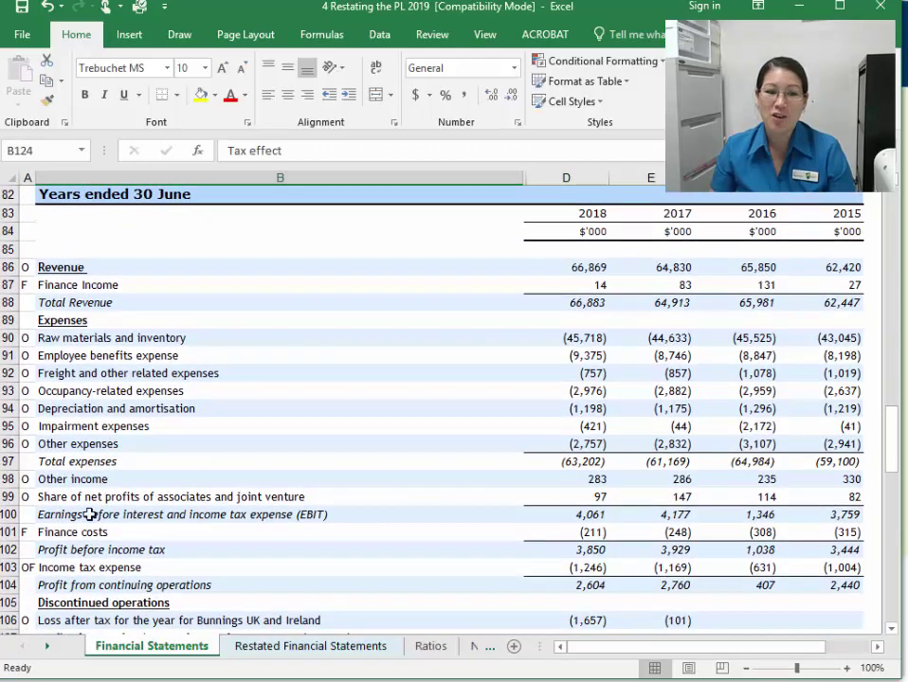
left_click(13, 284)
type("F")
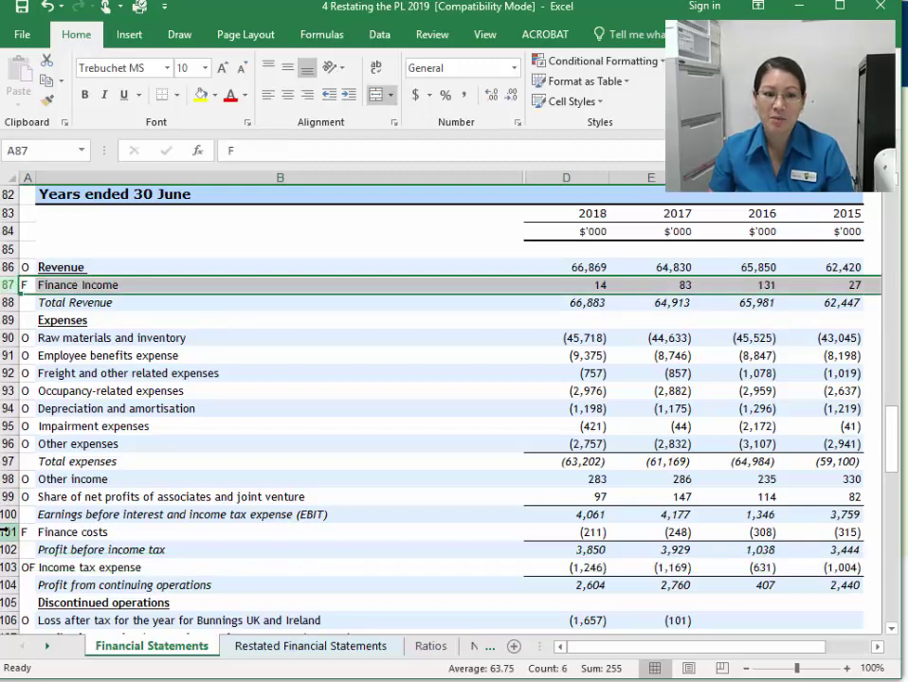
left_click(11, 533)
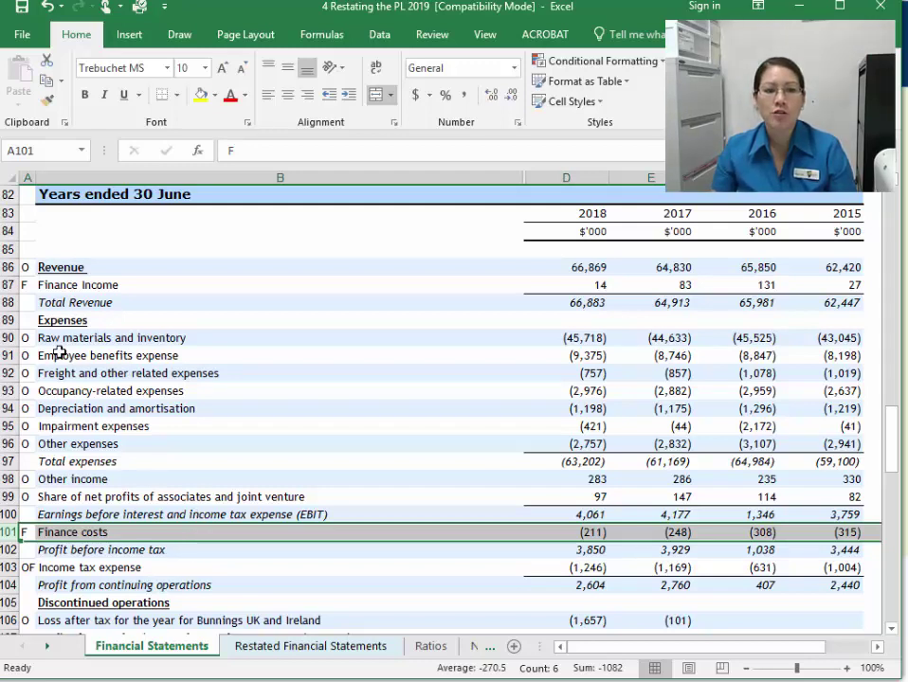
left_click(71, 427)
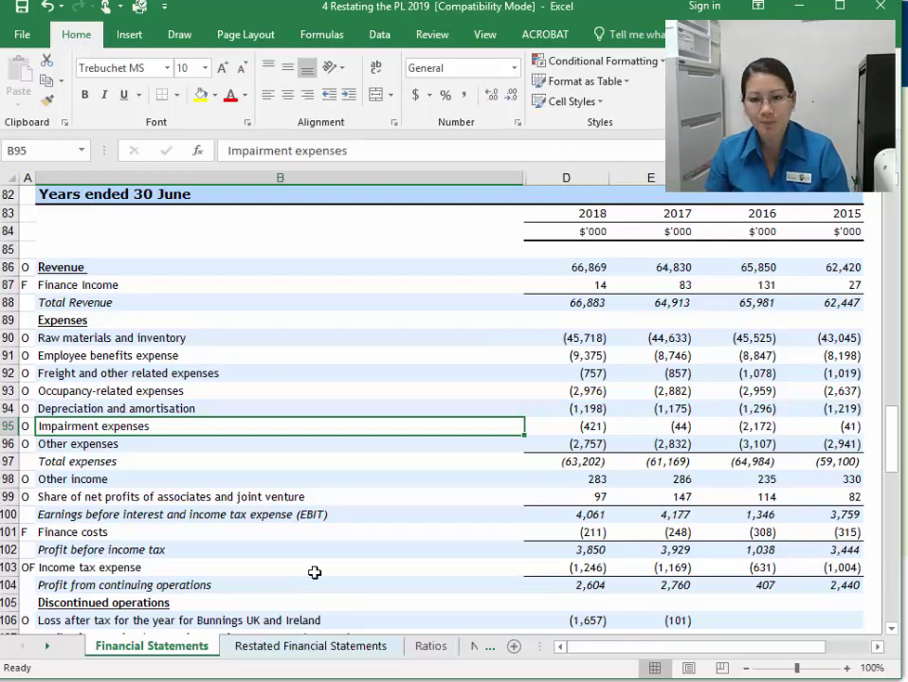
On the Restated Financial Statements sheet, make the Operating Income heading in B83 bold and underlined
left_click(311, 647)
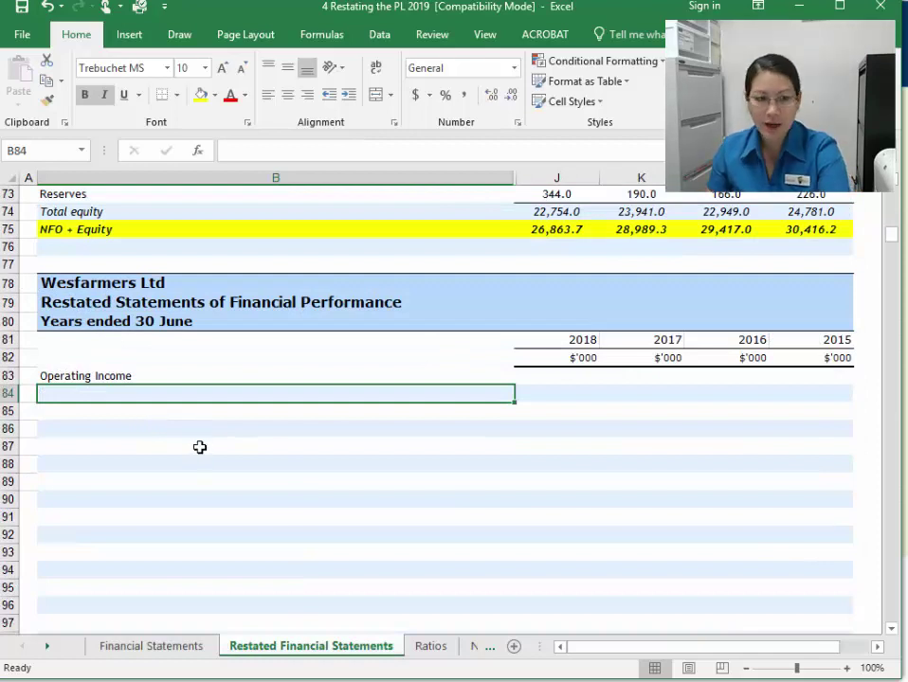
left_click(137, 377)
key("ctrl+u")
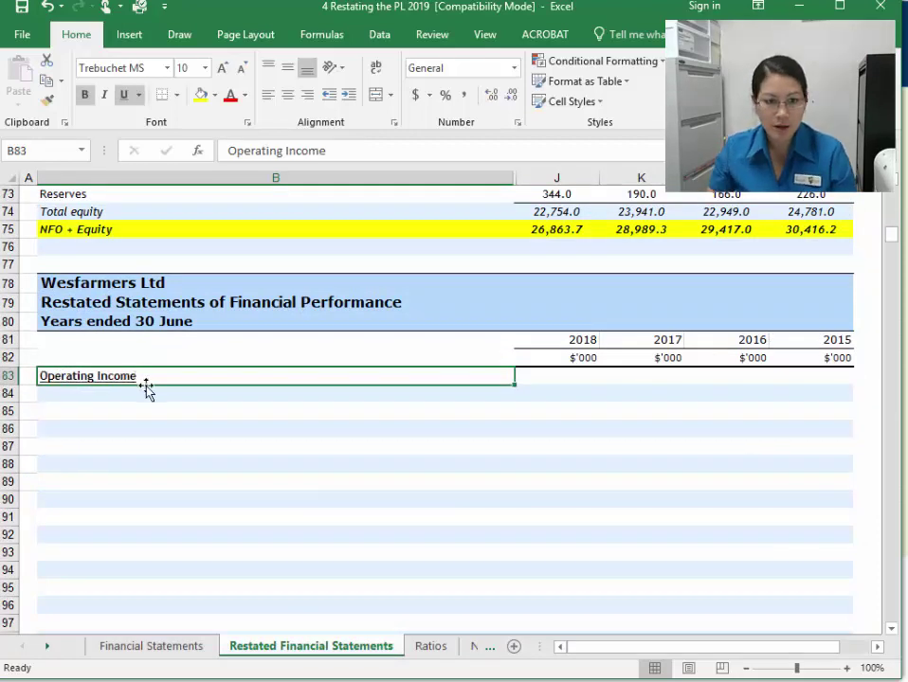
Link B84 to the Revenue label in B86 of Financial Statements and remove its bold and italic formatting
key("Down")
type("=")
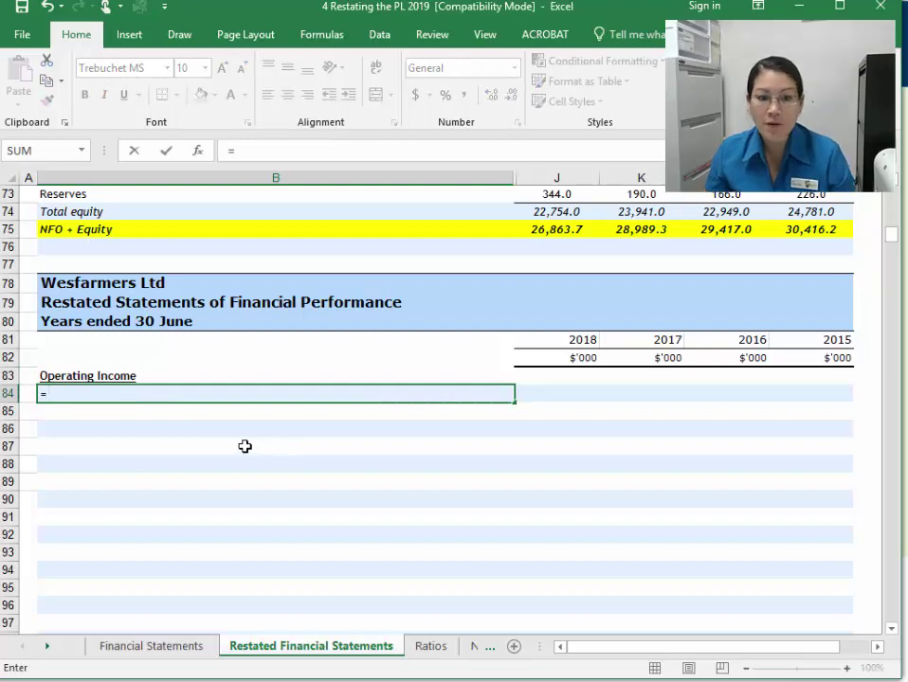
left_click(158, 646)
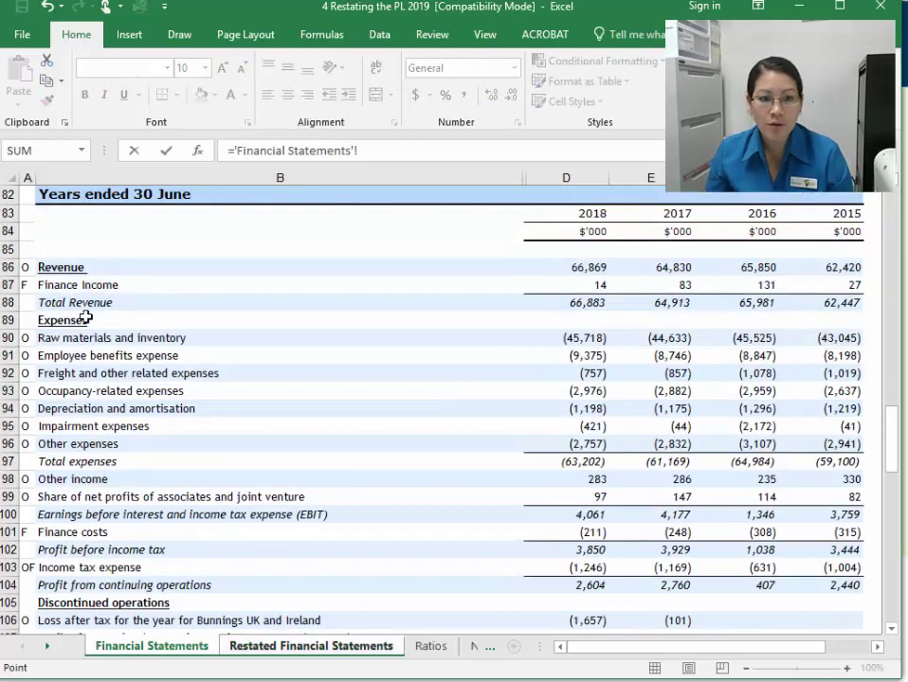
left_click(71, 268)
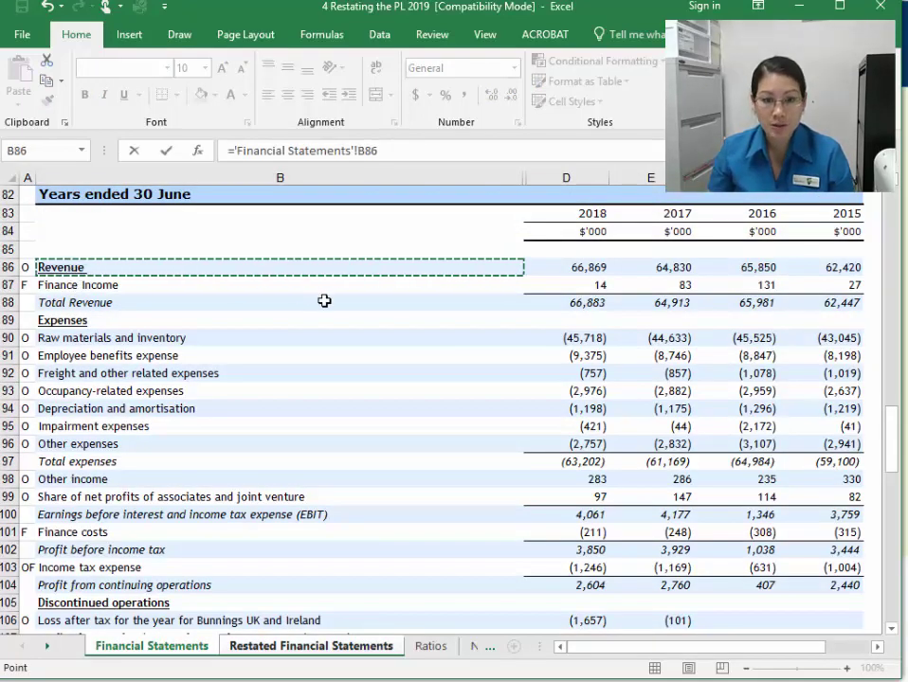
key("Return")
left_click(423, 392)
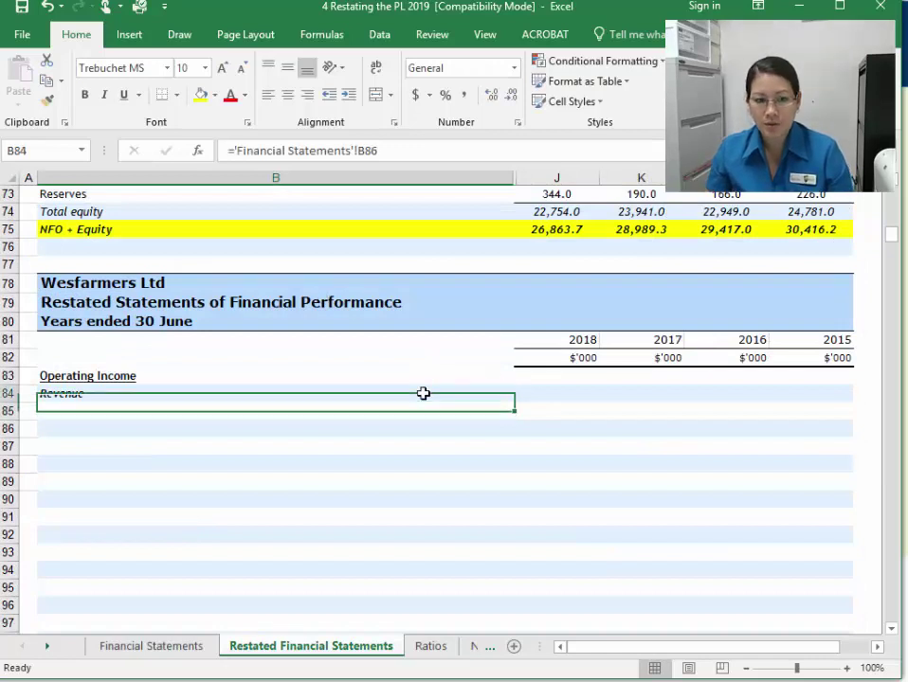
key("ctrl+i")
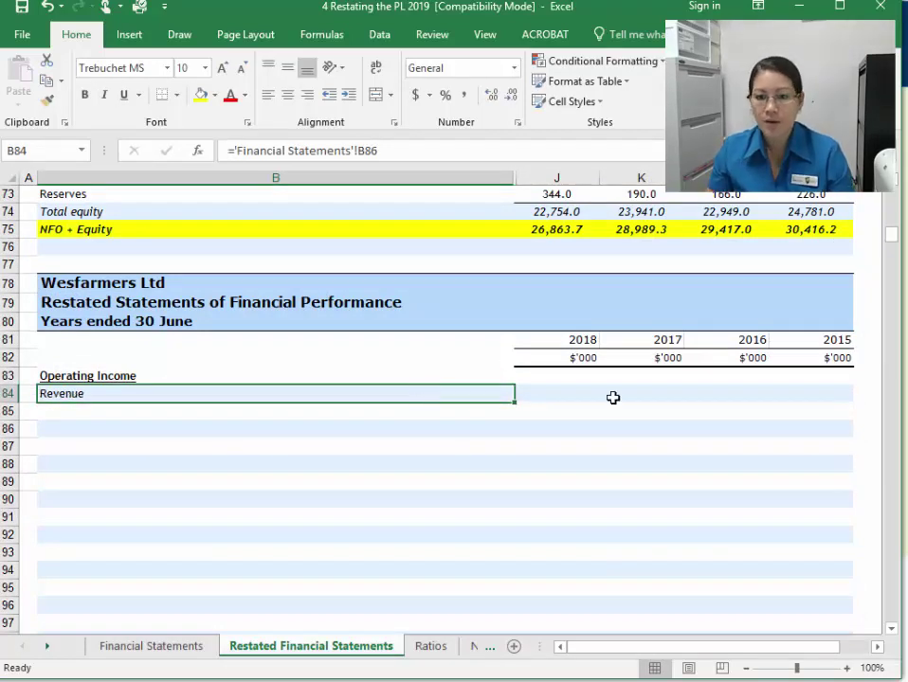
Link J84 to the 2018 Revenue figure in D86 of Financial Statements and fill the formula across to 2015
left_click(584, 394)
type("=")
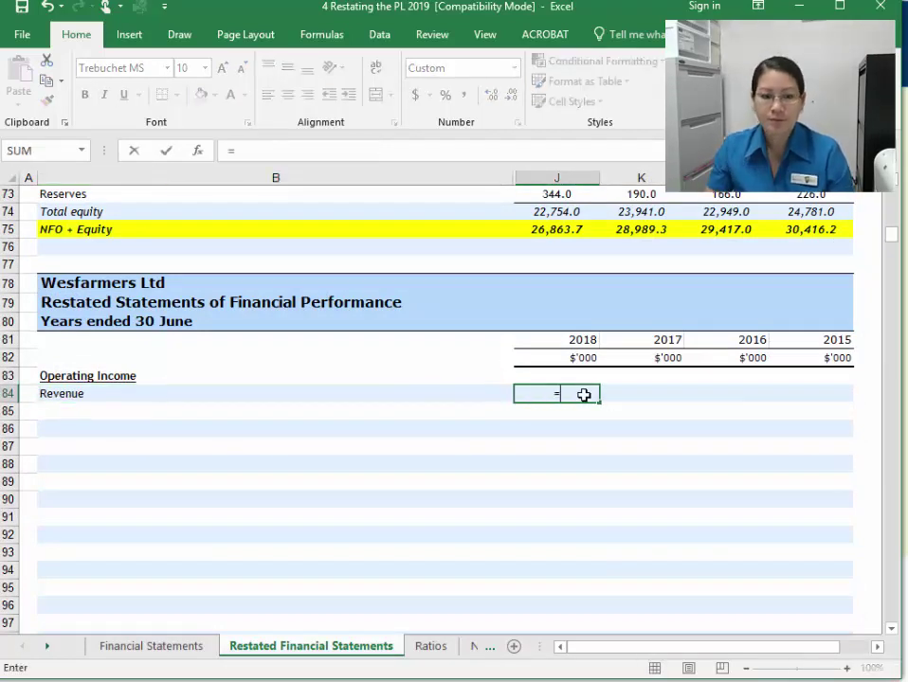
left_click(196, 645)
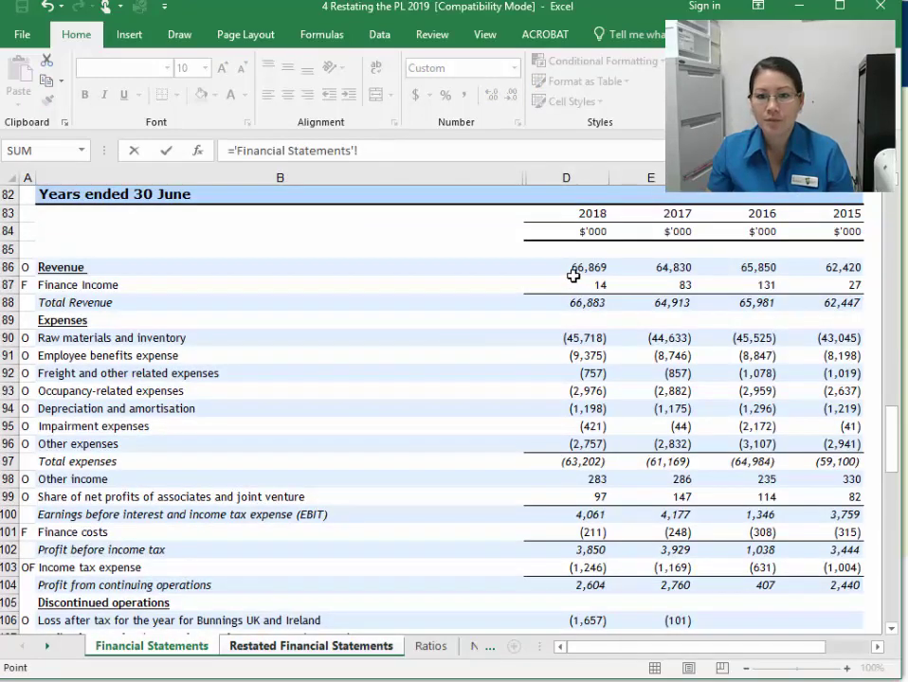
left_click(578, 267)
key("Return")
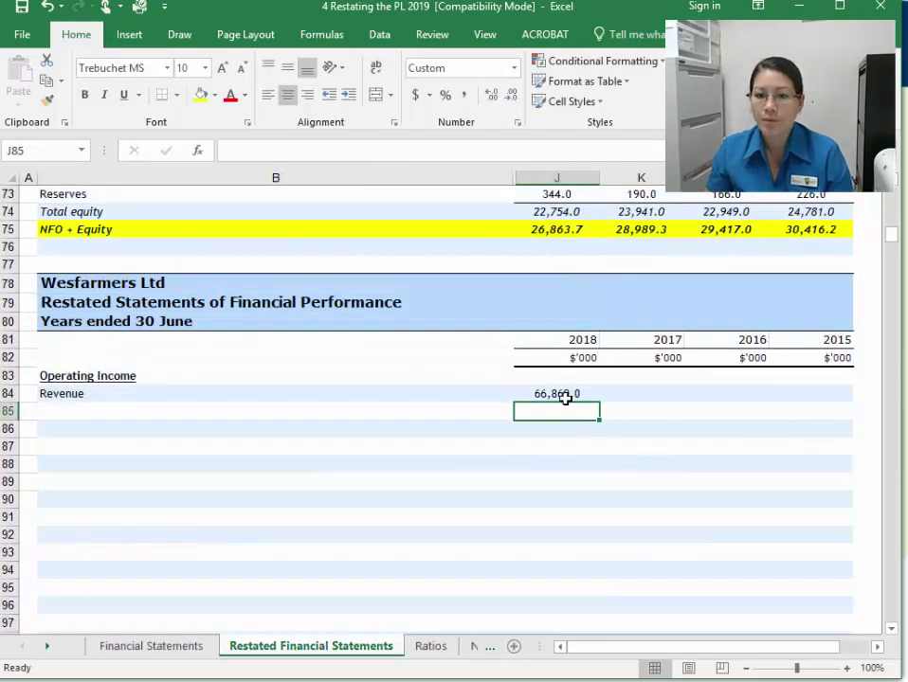
left_click(580, 395)
left_click_drag(600, 402, 830, 403)
left_click(93, 413)
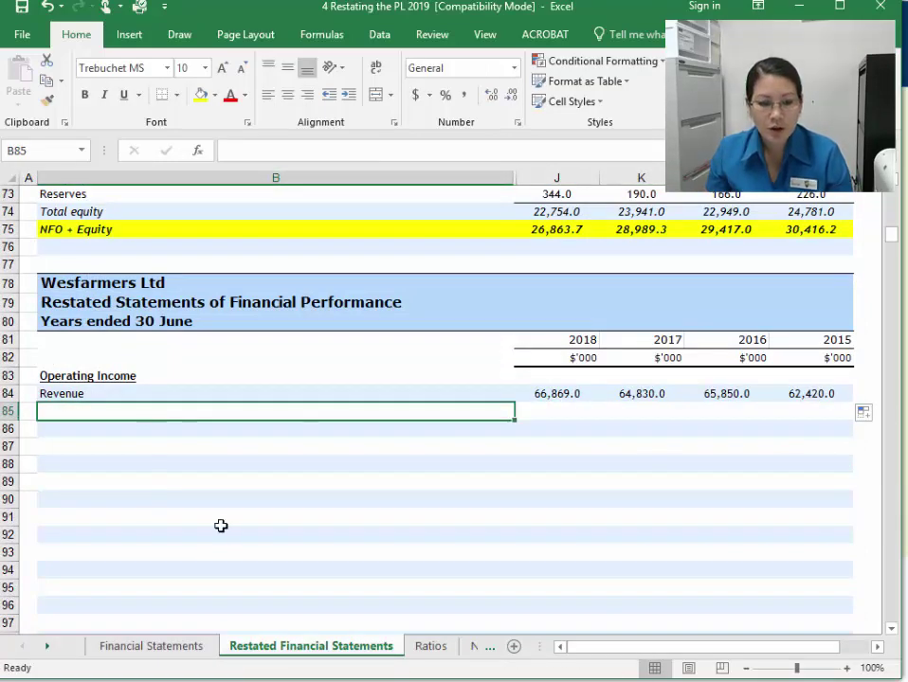
On the Financial Statements sheet, colour the Revenue label and its 2018 to 2015 figures in row 86 red
left_click(201, 652)
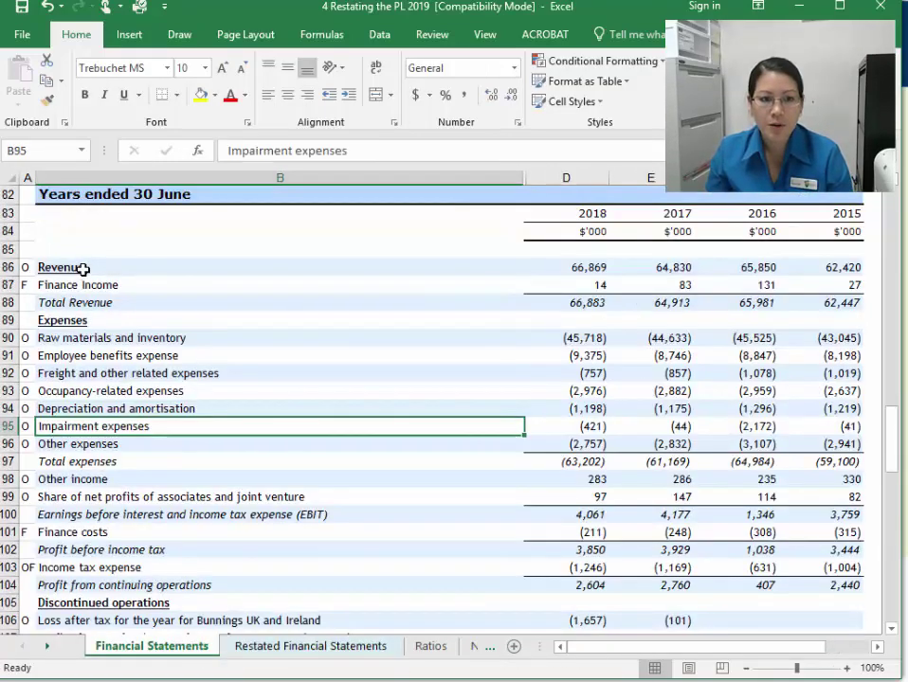
left_click_drag(57, 268, 834, 268)
left_click(231, 95)
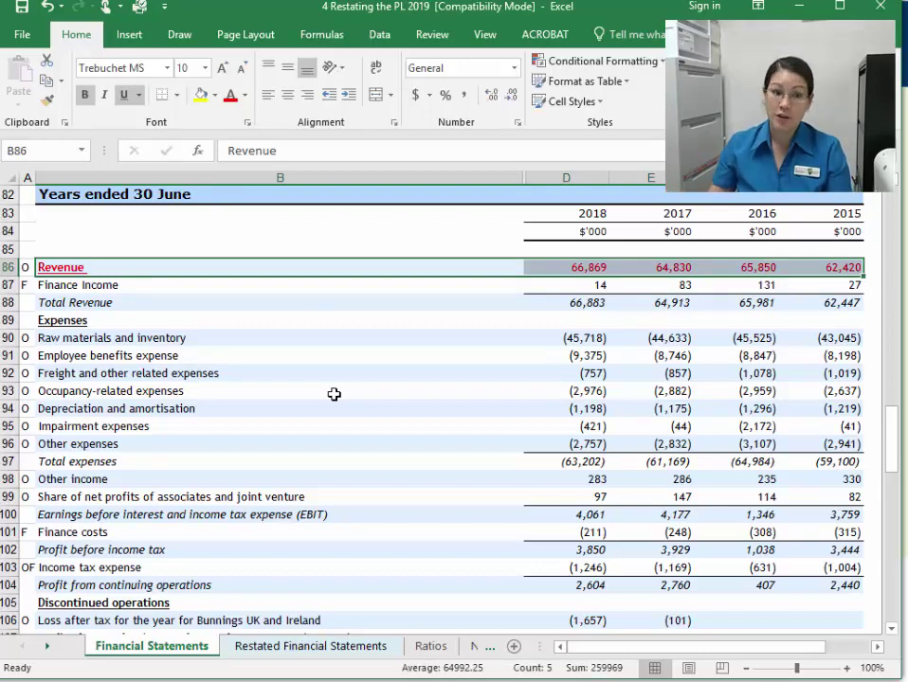
Look through the income statement for further operating income, checking Discontinued operations, Finance Income and the expense lines in rows 90 to 97
left_click(60, 598)
scroll(149, 496, "down", 2)
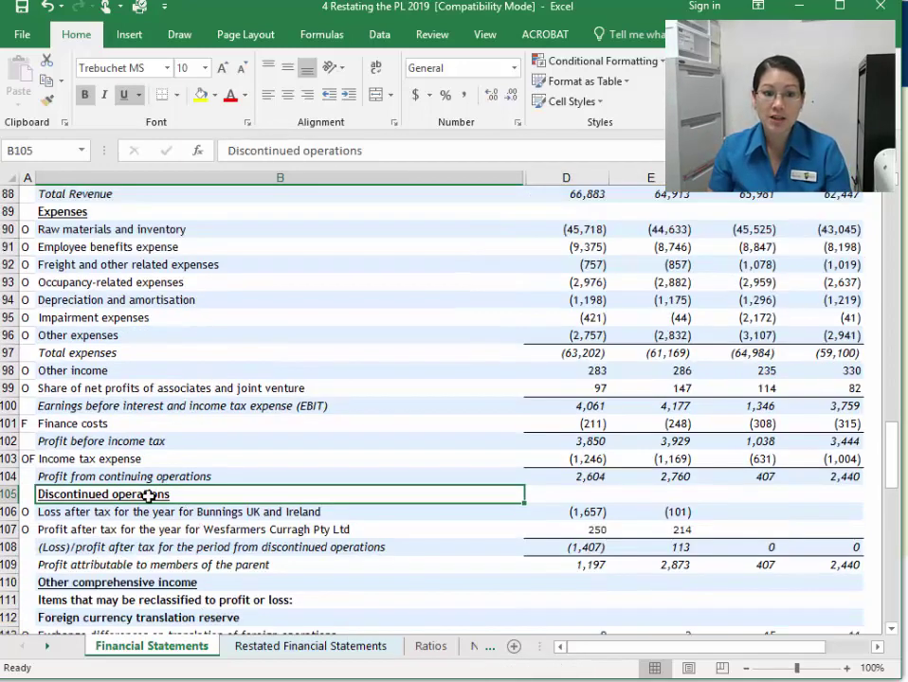
scroll(235, 429, "up", 1)
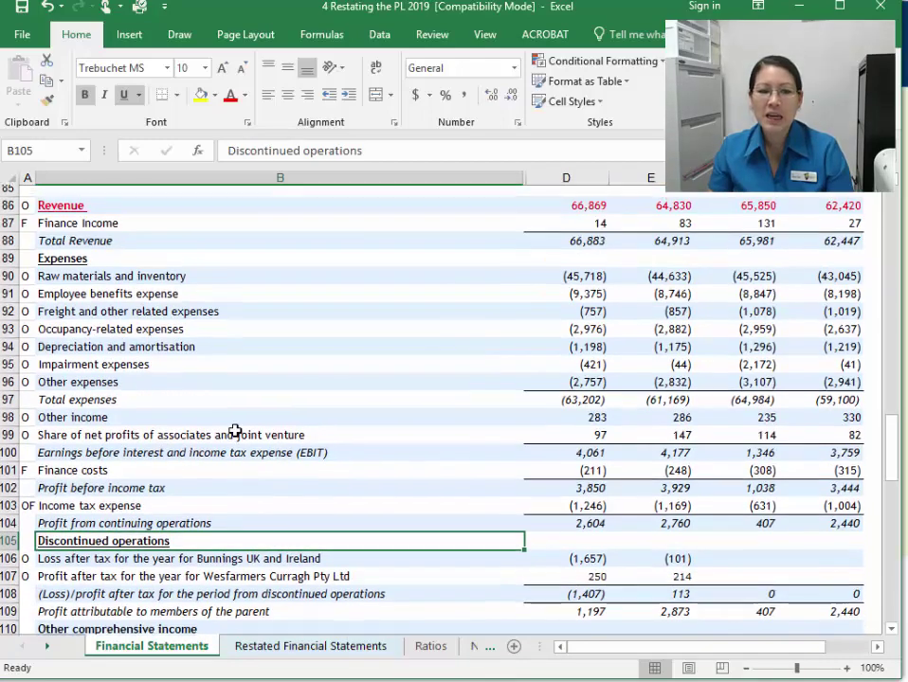
scroll(213, 474, "up", 4)
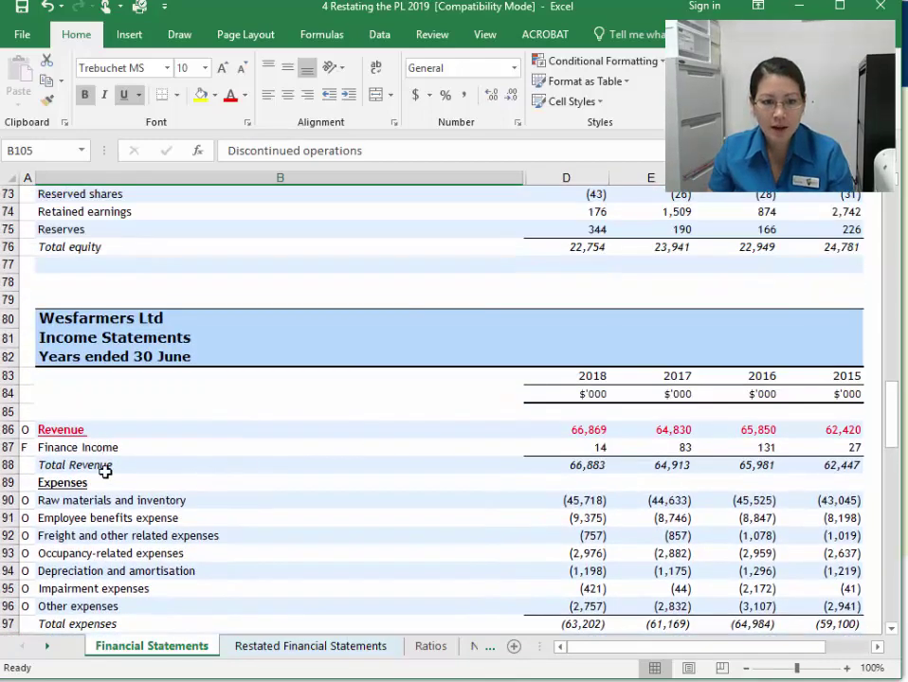
left_click(25, 449)
scroll(94, 389, "down", 3)
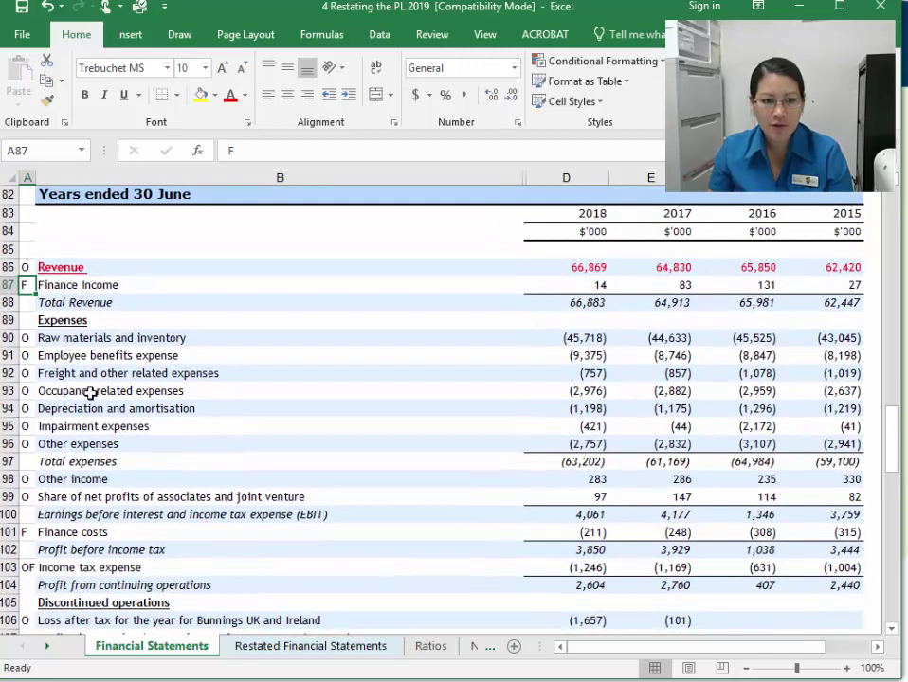
left_click(83, 341)
left_click_drag(83, 351, 123, 460)
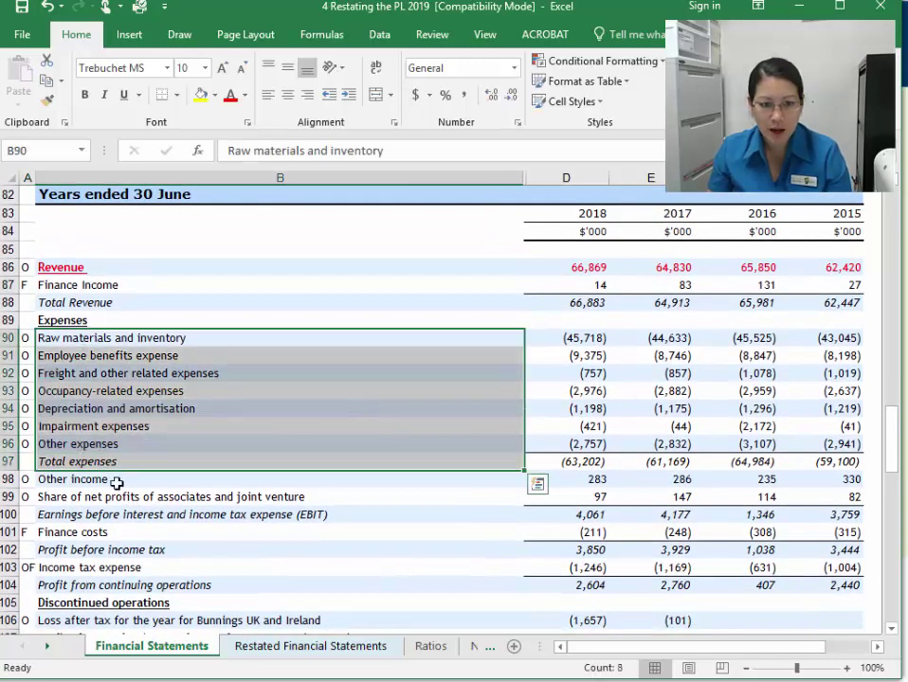
Colour the Other income and Share of net profits of associates and joint venture rows red, including their 2018 to 2015 figures
left_click(105, 481)
left_click_drag(97, 481, 260, 494)
left_click_drag(169, 483, 817, 494)
left_click(231, 96)
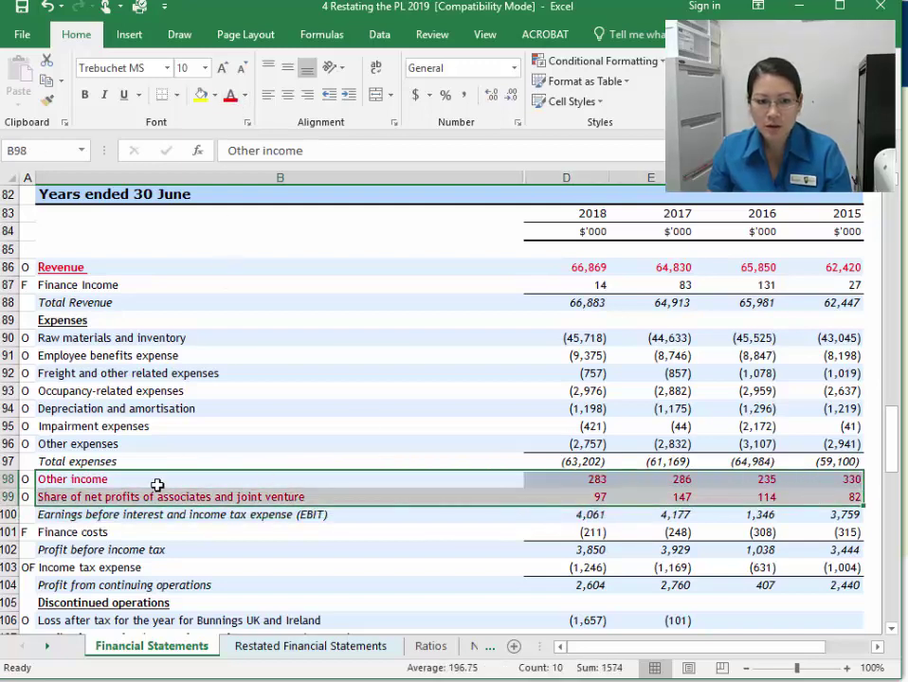
On Restated Financial Statements, link B85 to the Other income label in B98 of Financial Statements and fill down to B86 without formatting
left_click(241, 645)
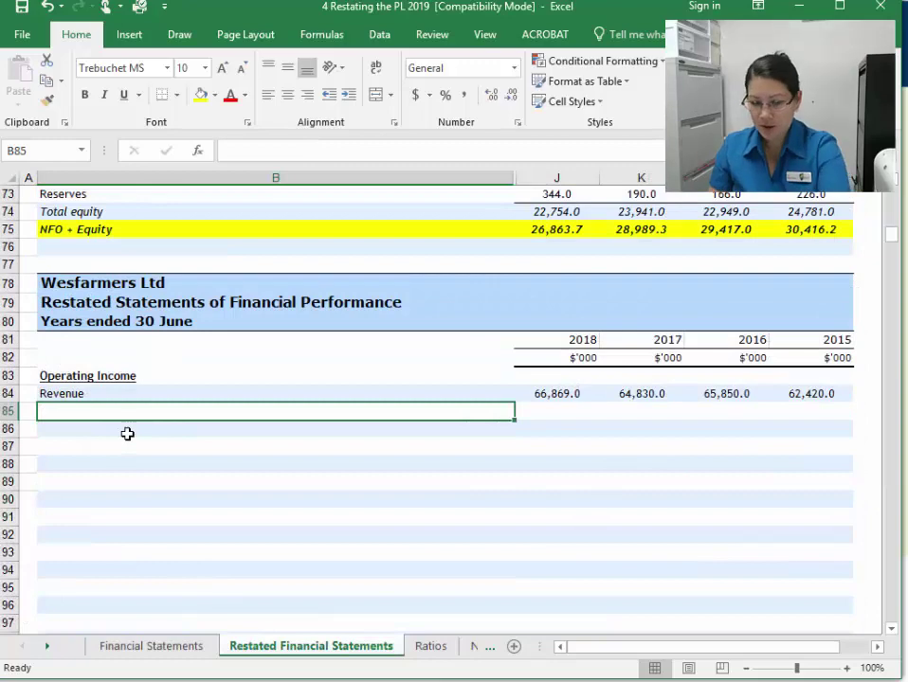
type("=")
left_click(148, 649)
left_click(107, 483)
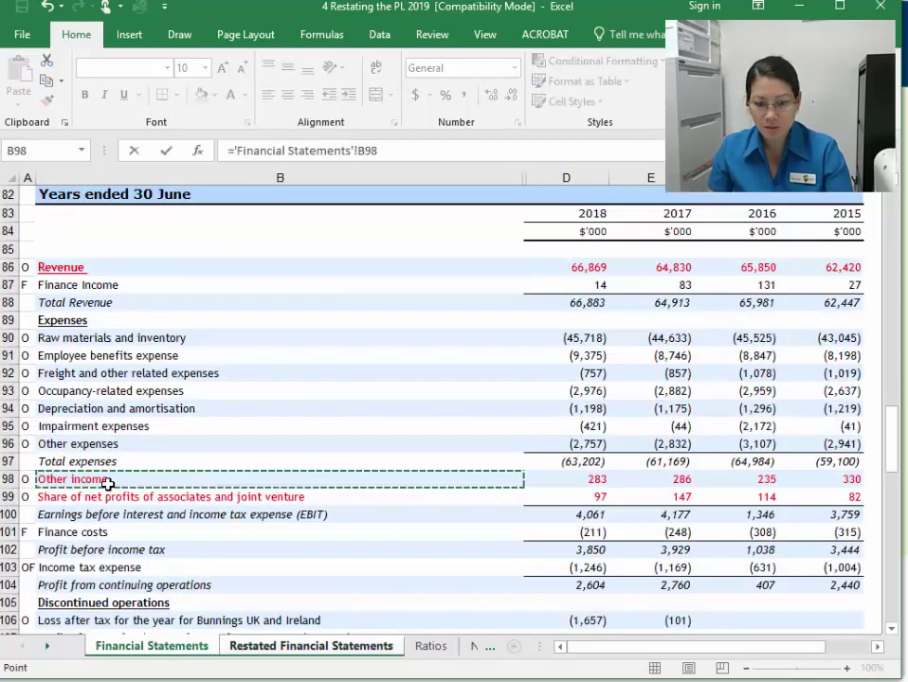
key("Return")
left_click(137, 410)
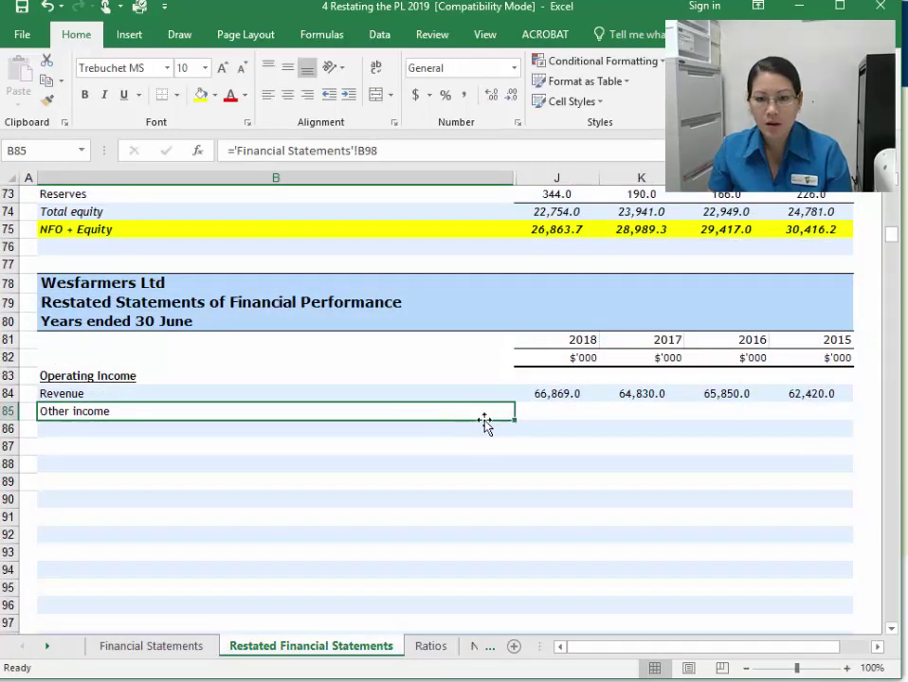
left_click_drag(515, 420, 514, 436)
left_click(535, 454)
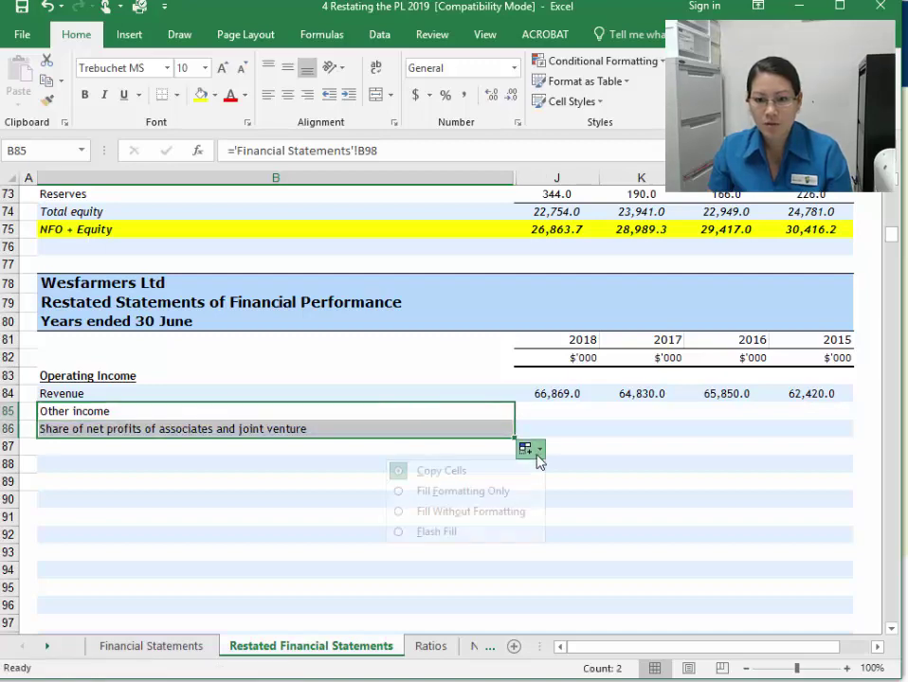
left_click(502, 512)
Link J85 to the 2018 Other income figure in D98, fill down to J86 without formatting, and fill both rows across to 2015
left_click(560, 413)
type("=")
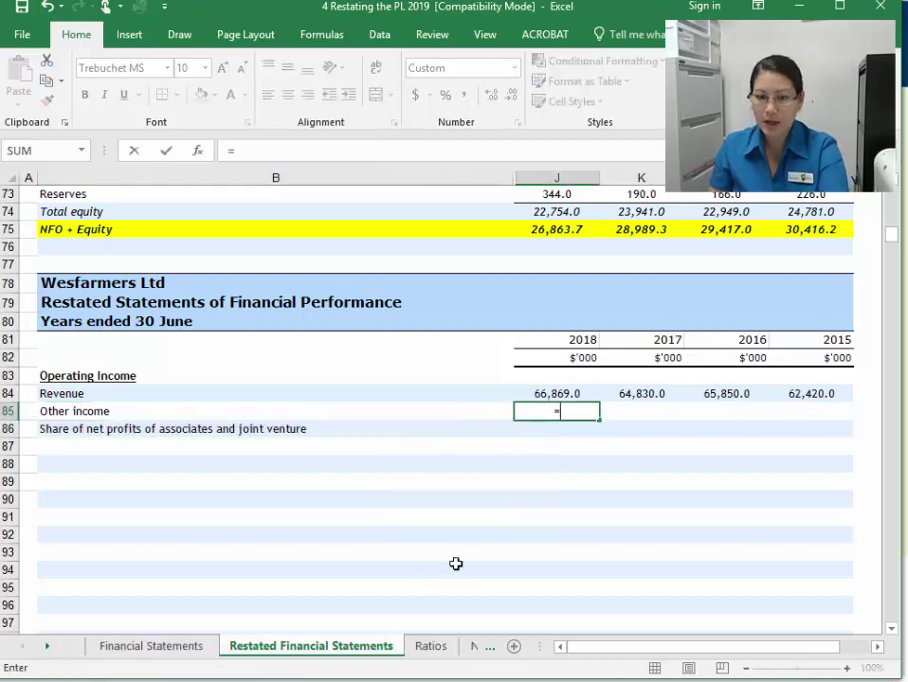
left_click(170, 648)
left_click(567, 481)
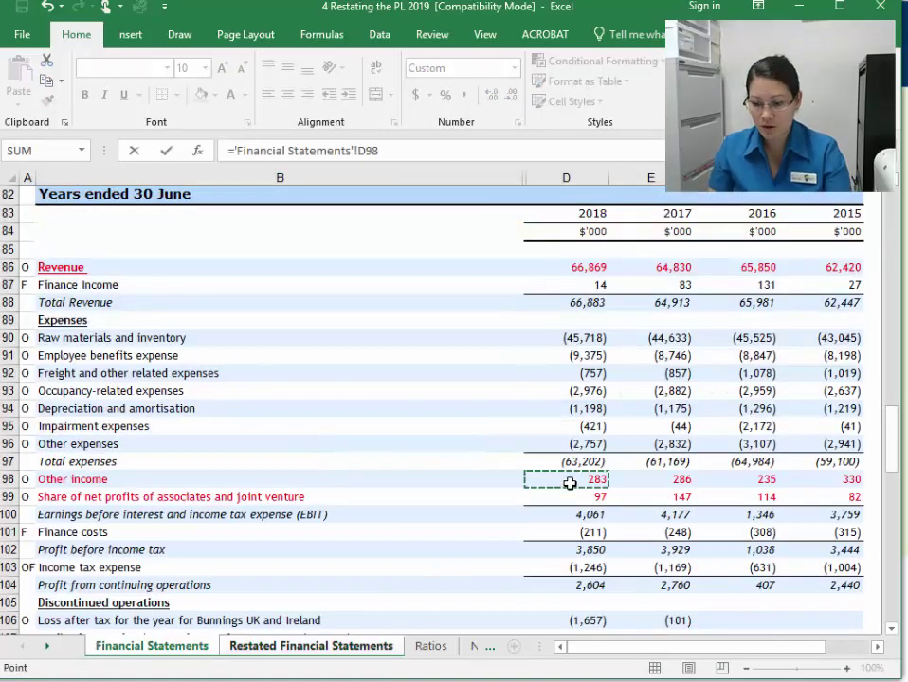
key("Return")
left_click(560, 413)
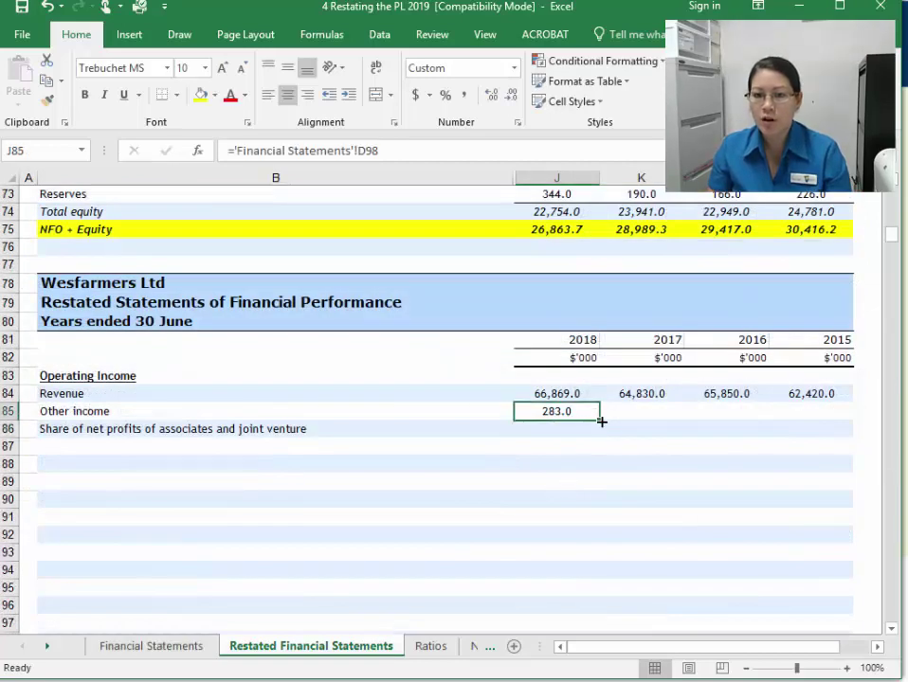
left_click_drag(600, 422, 601, 438)
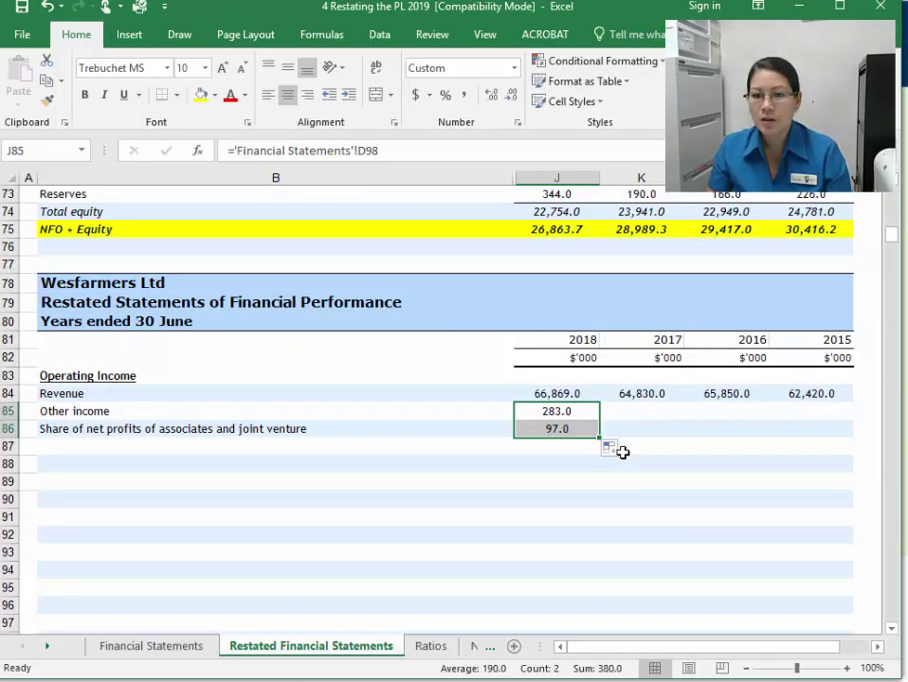
left_click(617, 452)
left_click(568, 516)
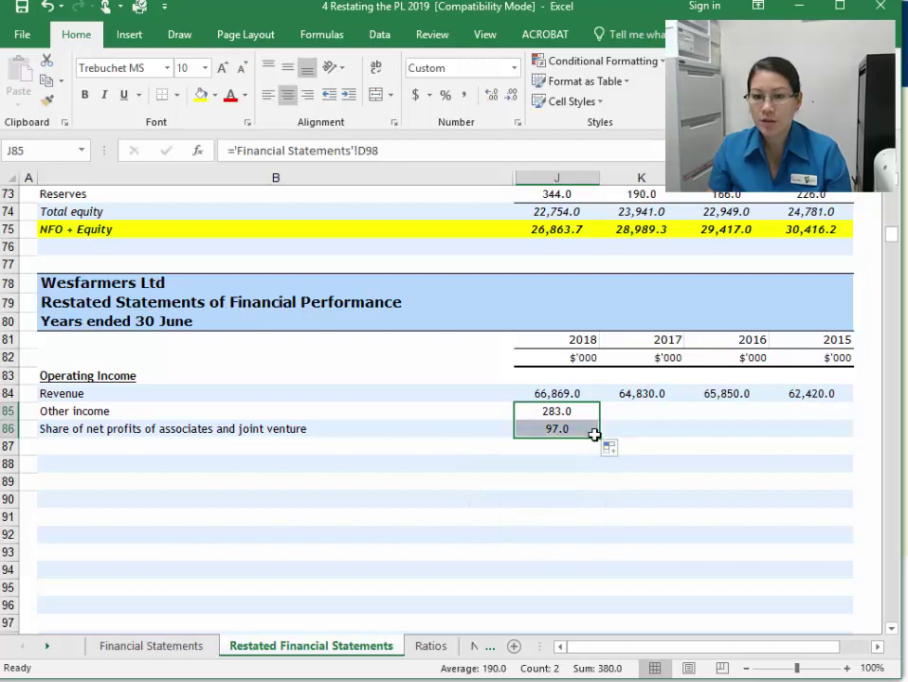
left_click_drag(599, 439, 820, 428)
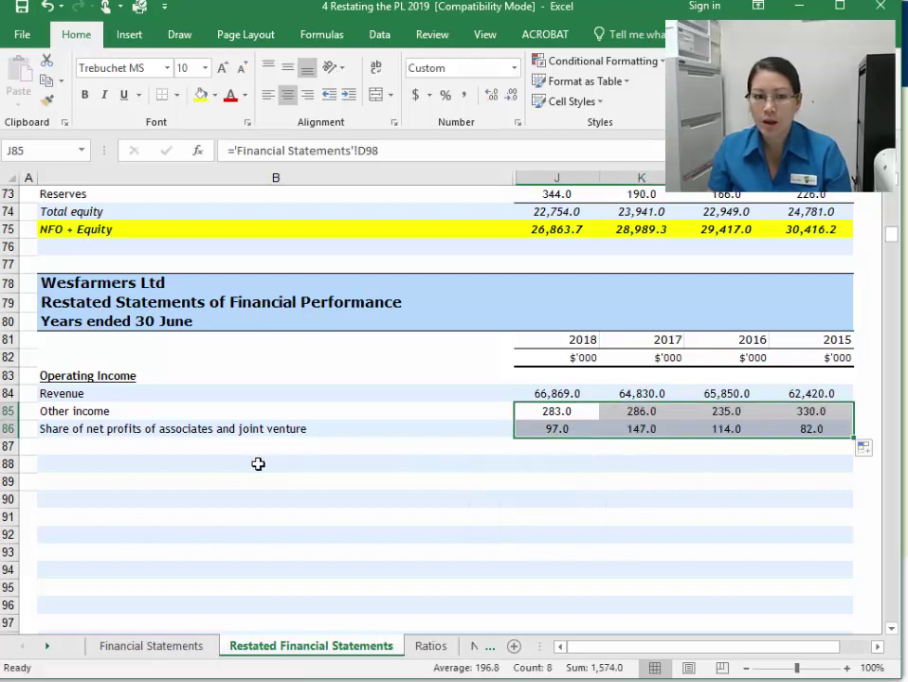
Check the Financial Statements sheet for remaining operating income lines, looking at Finance costs, Income tax expense and the Discontinued operations rows
left_click(126, 442)
left_click(112, 376)
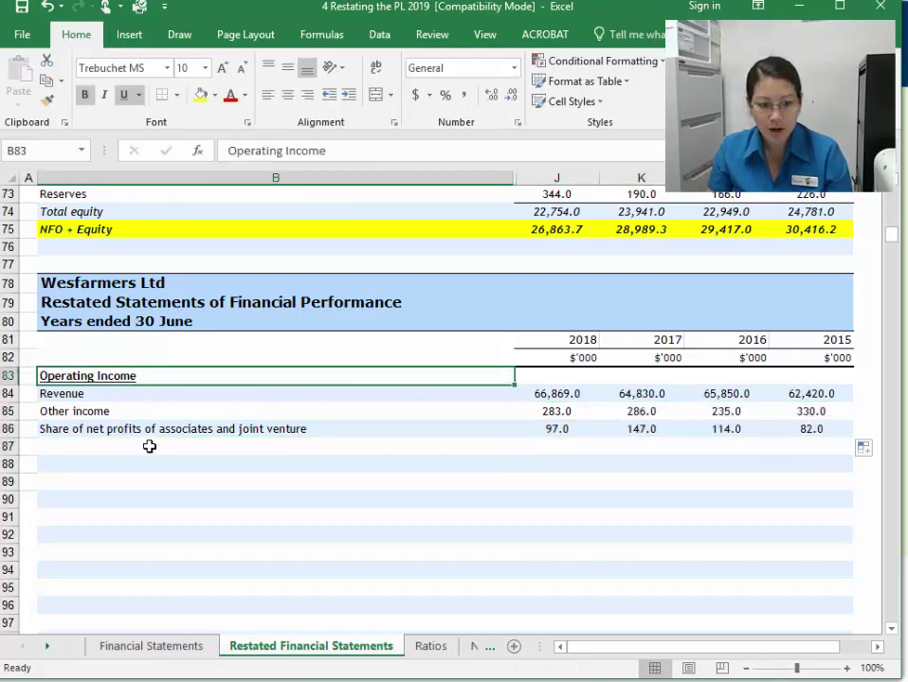
left_click(172, 652)
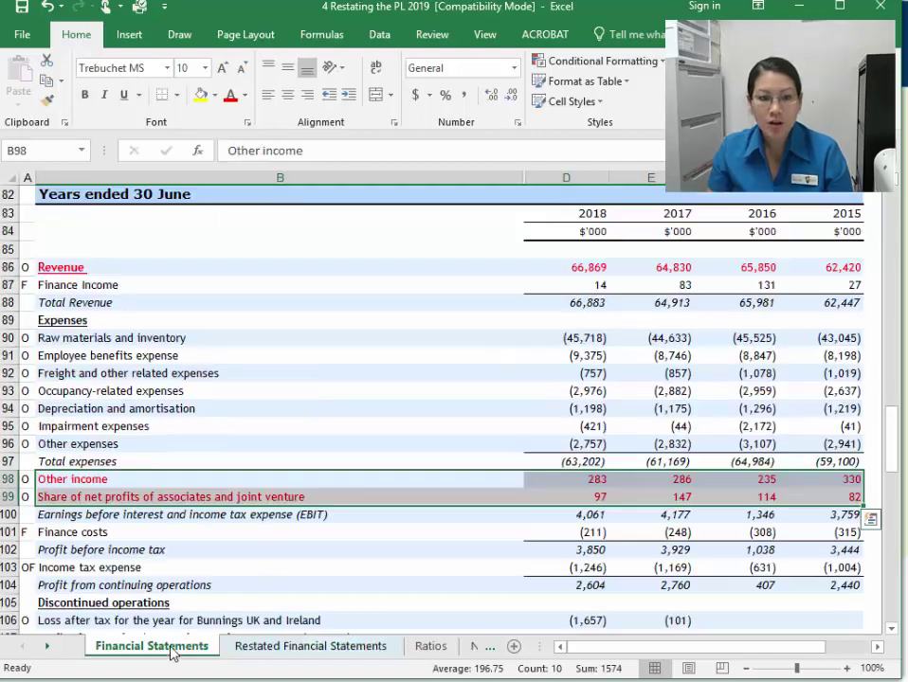
left_click(144, 535)
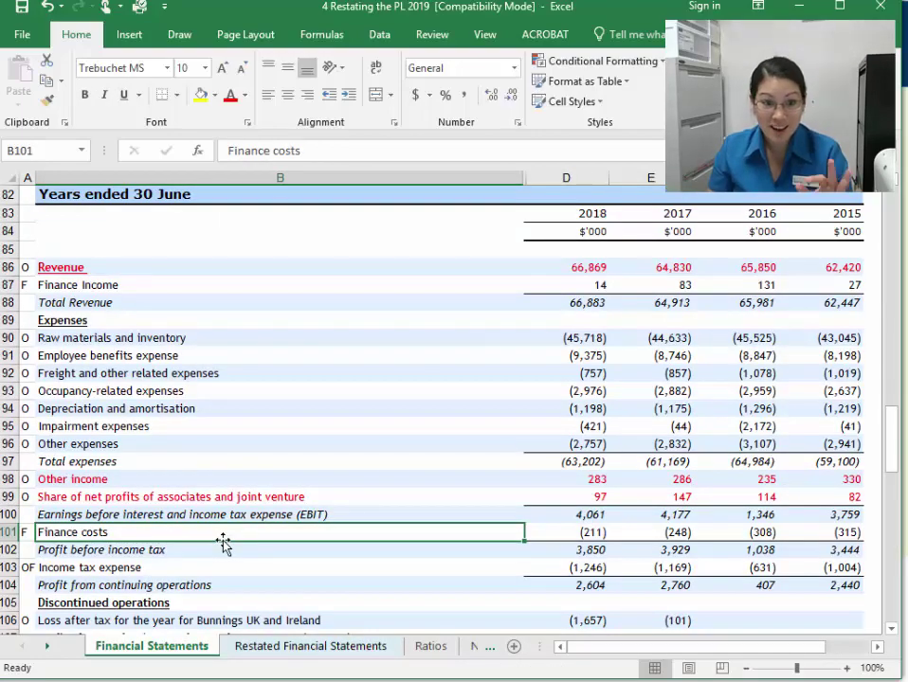
scroll(224, 545, "down", 4)
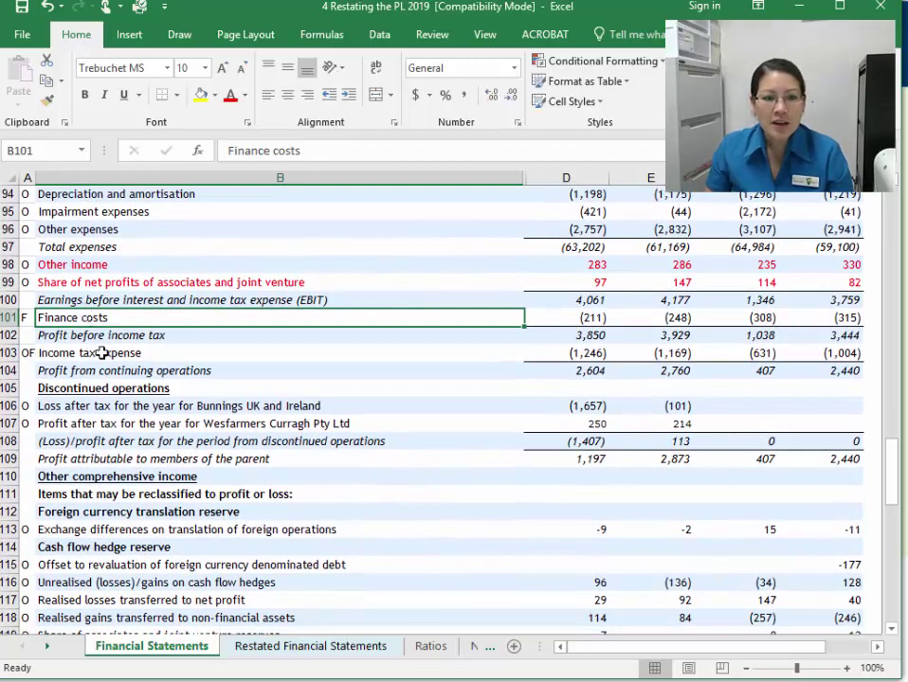
left_click(101, 352)
left_click(83, 390)
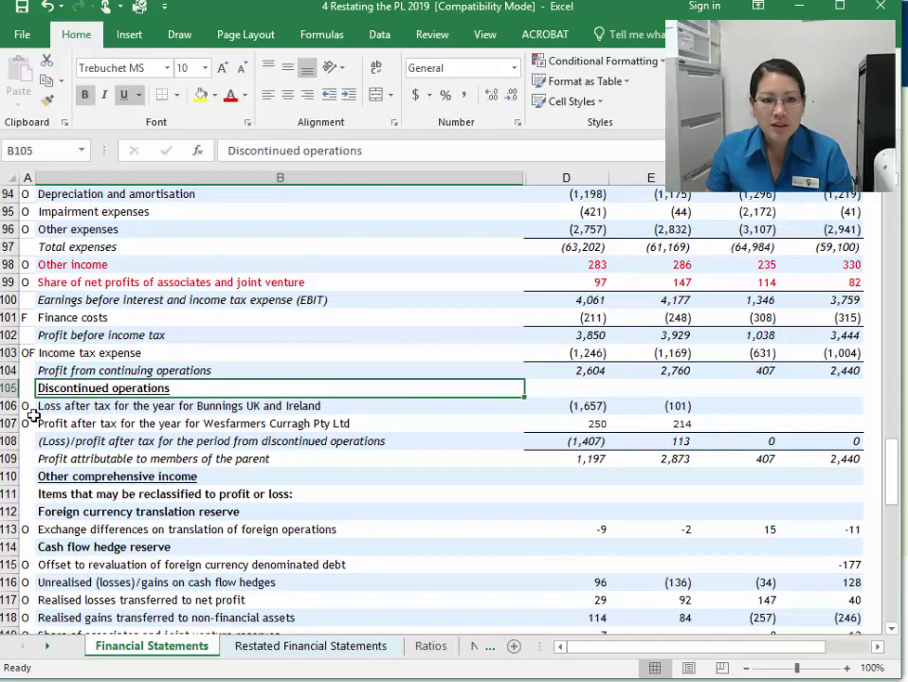
left_click_drag(72, 407, 76, 426)
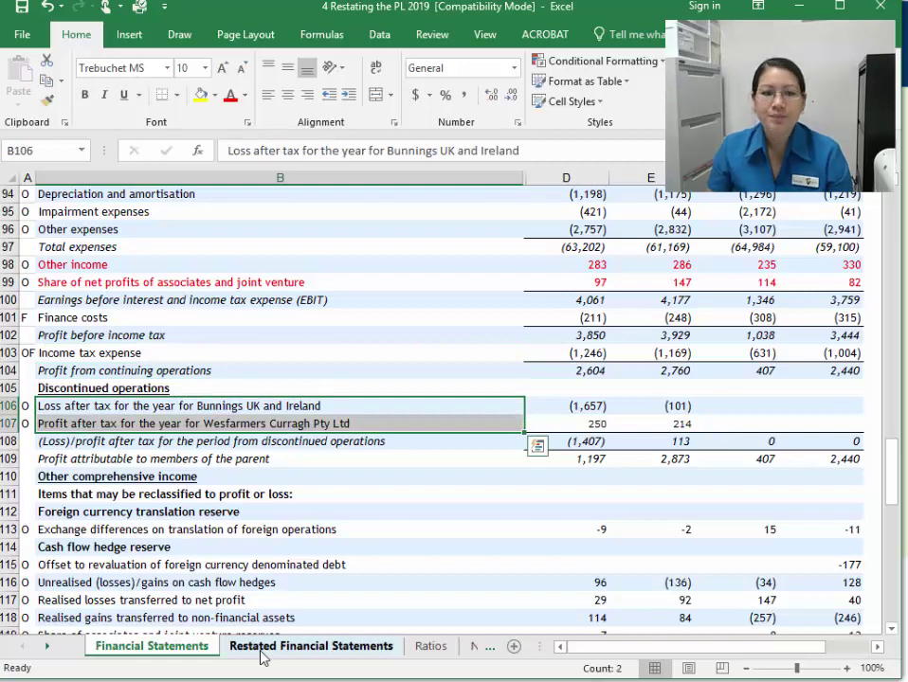
Link B87 of Restated Financial Statements to the Bunnings UK and Ireland loss label in B106 and fill down to B88 without formatting
left_click(263, 647)
left_click(121, 448)
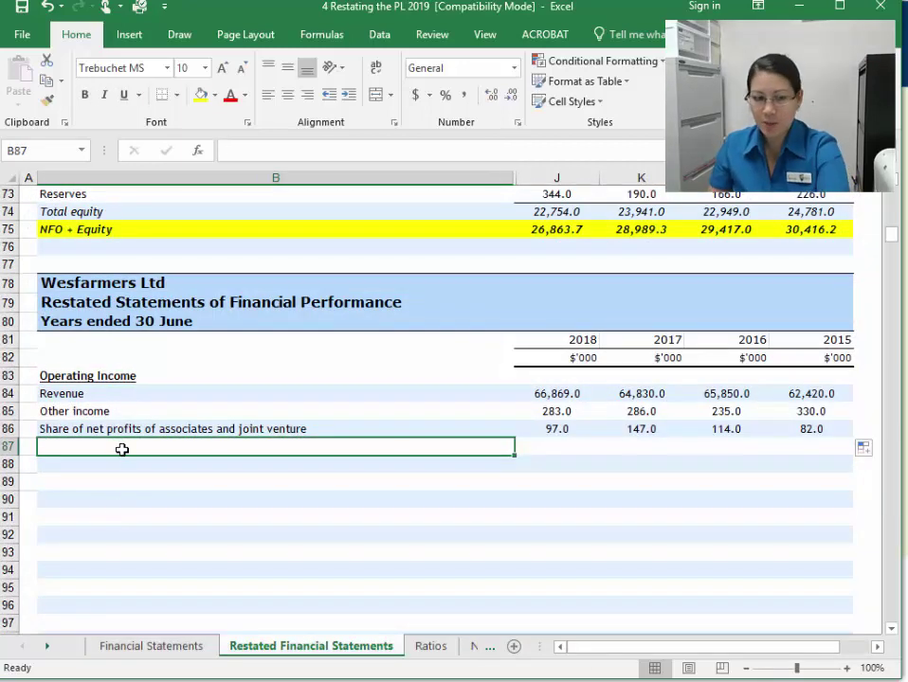
type("=")
left_click(141, 648)
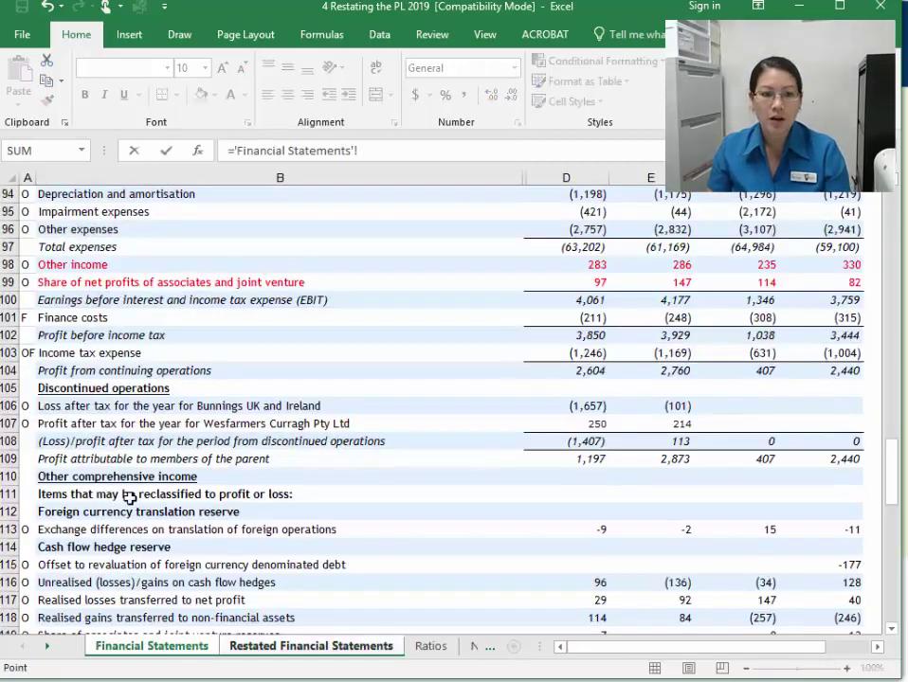
left_click(121, 407)
key("Return")
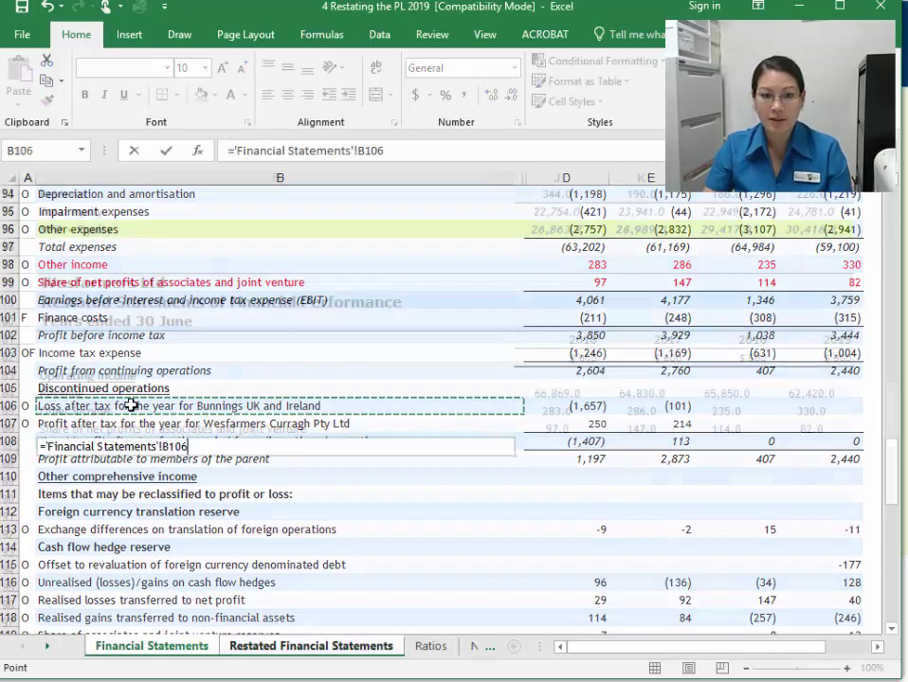
left_click(474, 446)
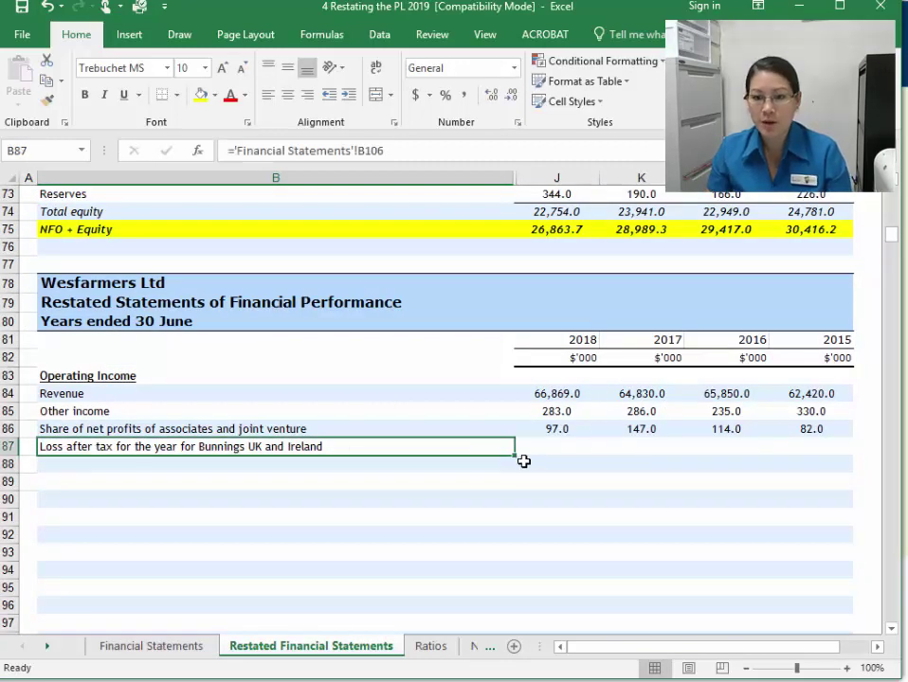
left_click_drag(517, 456, 518, 474)
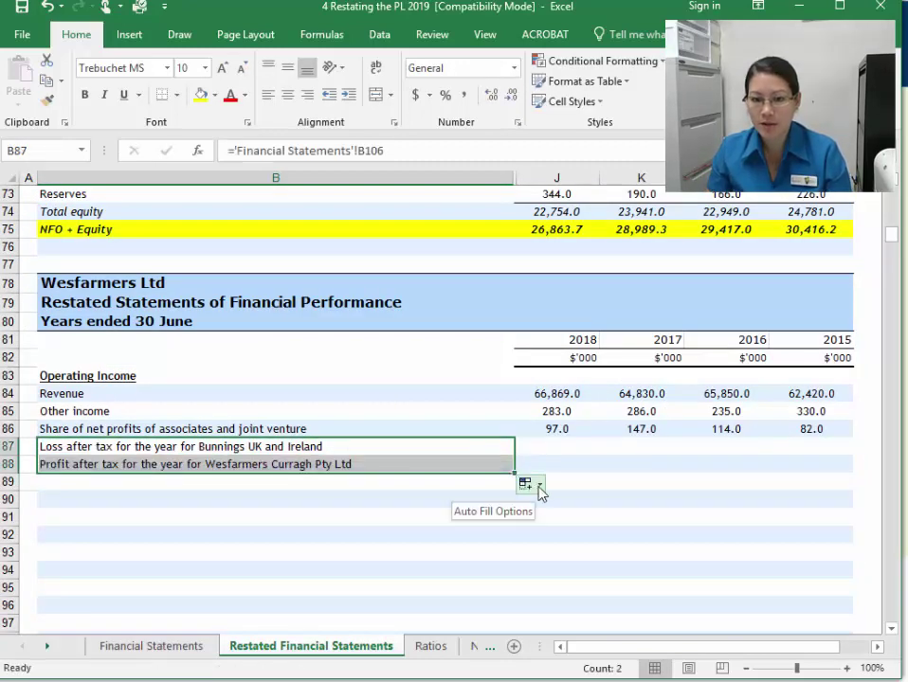
left_click(537, 486)
left_click(488, 548)
Link J87 to the 2018 Bunnings loss in D106 of Financial Statements and fill across to 2015 and down to row 88 without formatting
left_click(563, 447)
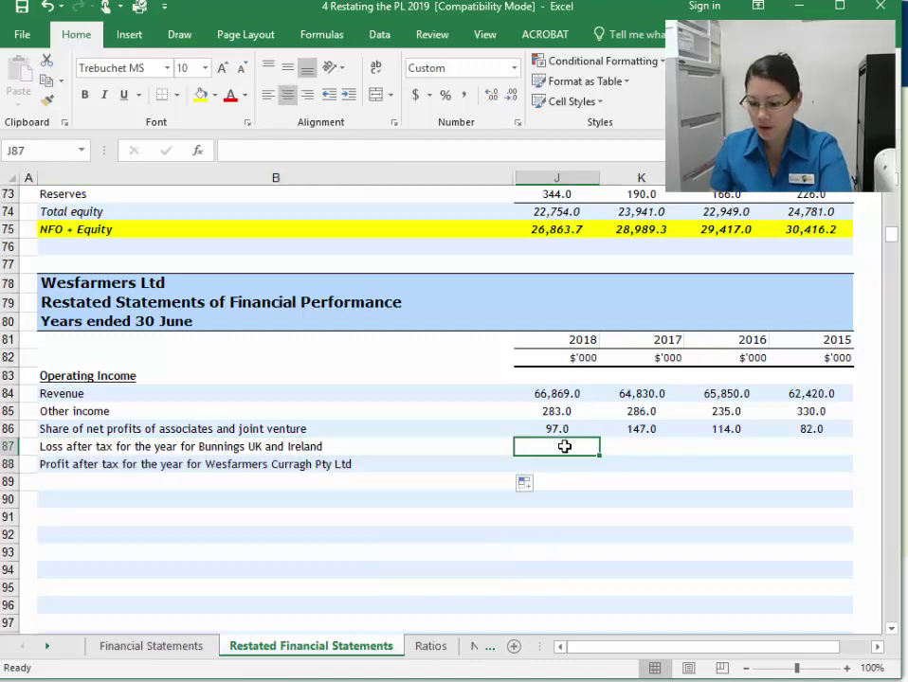
type("=")
left_click(173, 650)
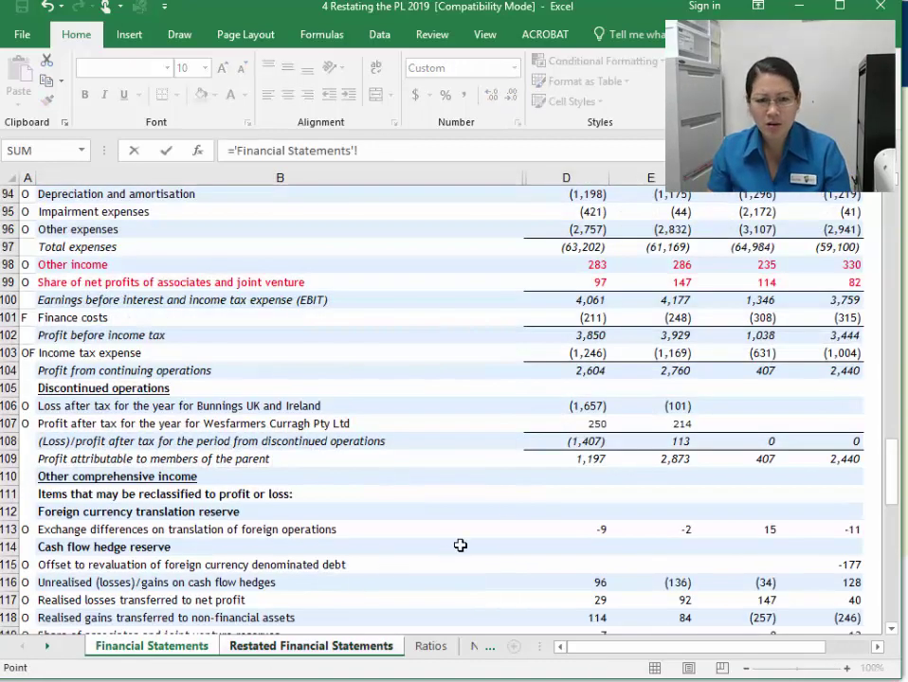
left_click(587, 407)
key("Return")
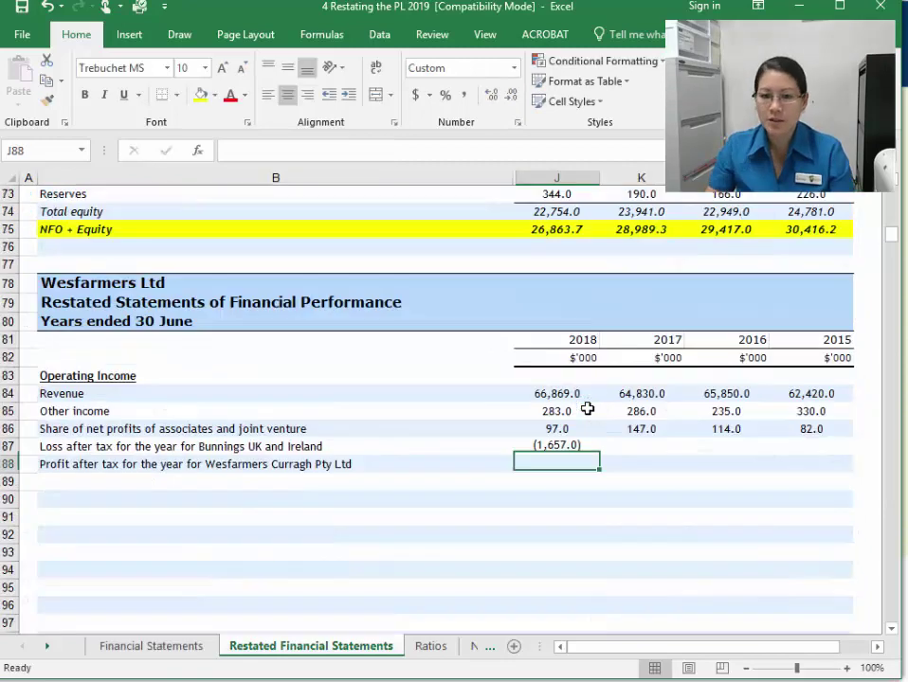
left_click(576, 445)
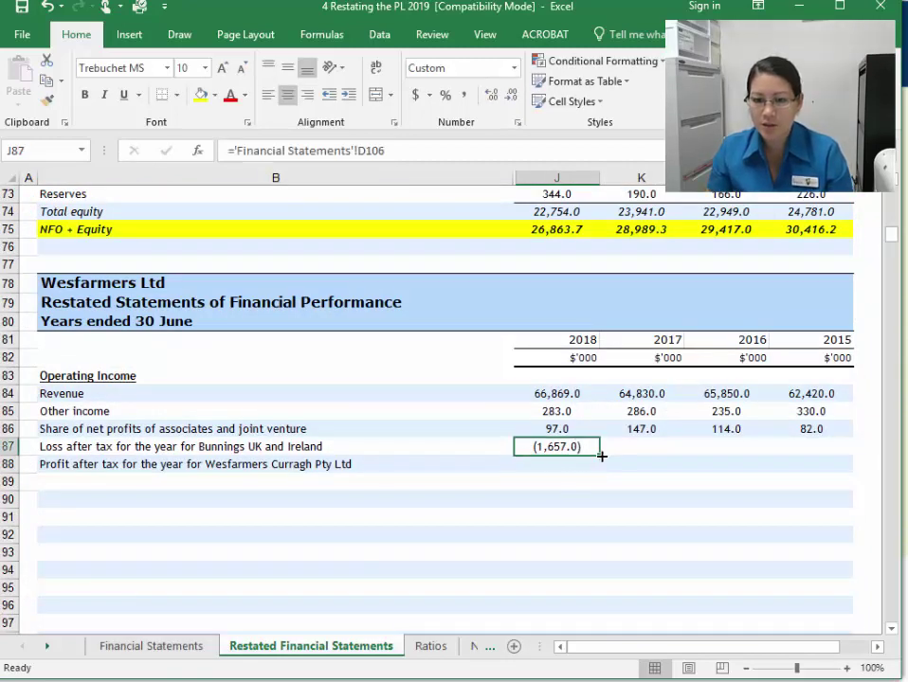
left_click_drag(600, 456, 822, 457)
left_click(612, 484)
left_click(580, 548)
Color the discontinued operations rows 106 to 109 of the Financial Statements sheet red, from labels through the 2015 figures
left_click(132, 463)
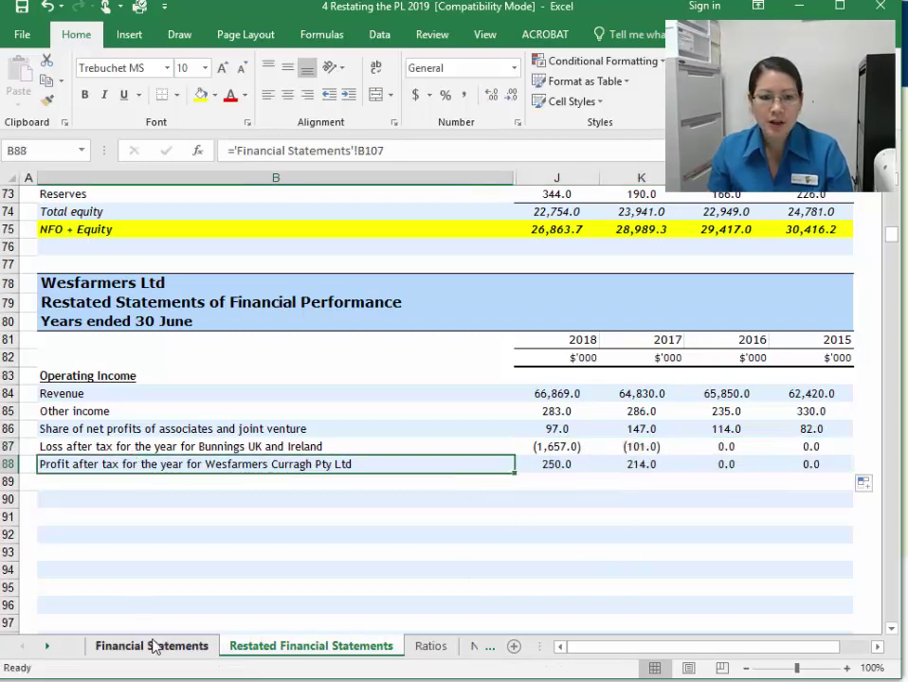
left_click(155, 645)
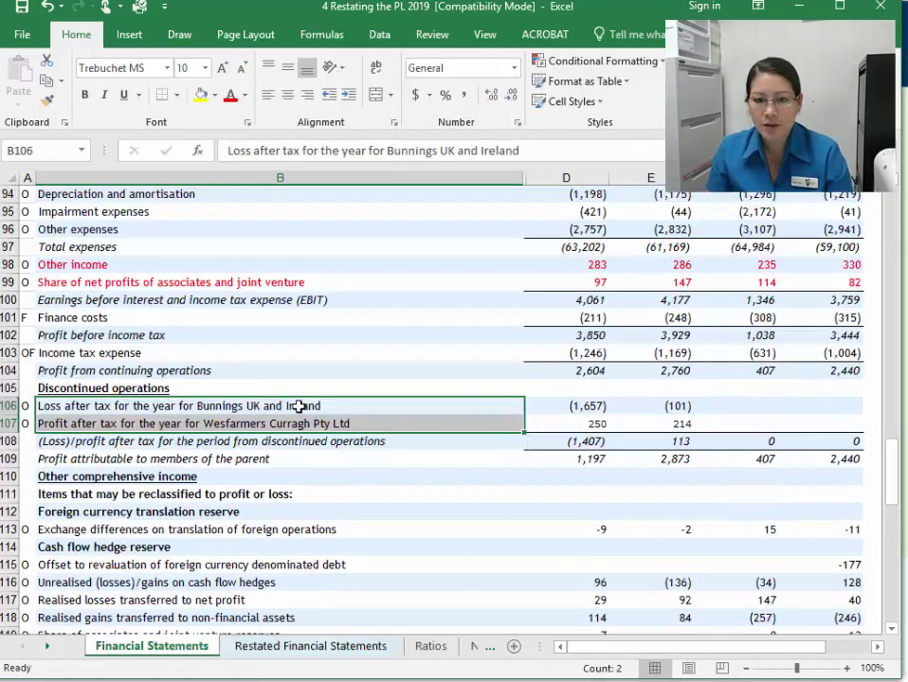
left_click_drag(300, 406, 839, 459)
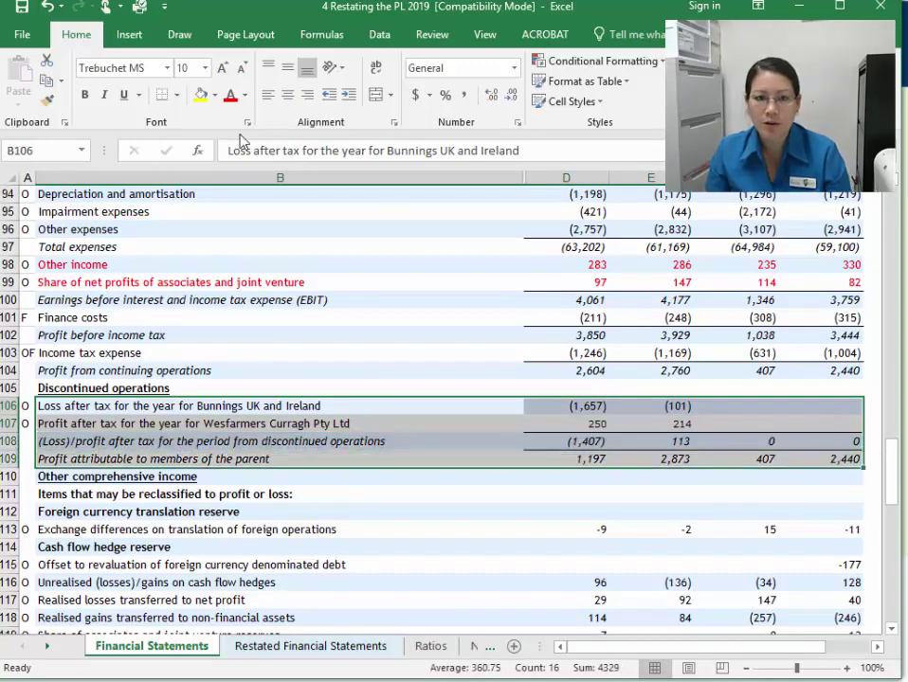
left_click(229, 95)
left_click(555, 321)
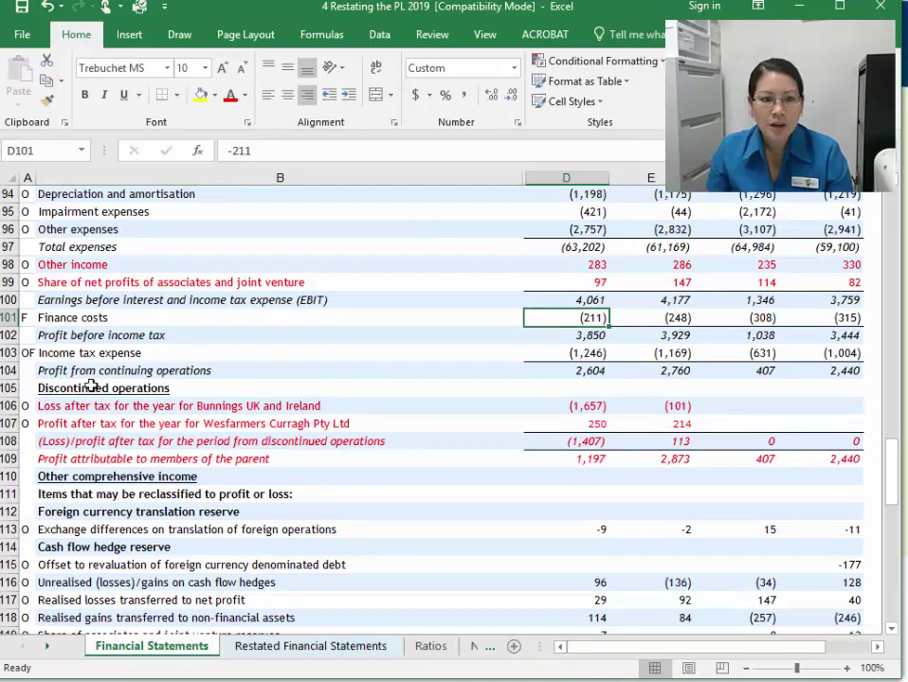
Color the Earnings before interest and income tax expense (EBIT) row 100 red, including all four years of figures
scroll(199, 374, "up", 3)
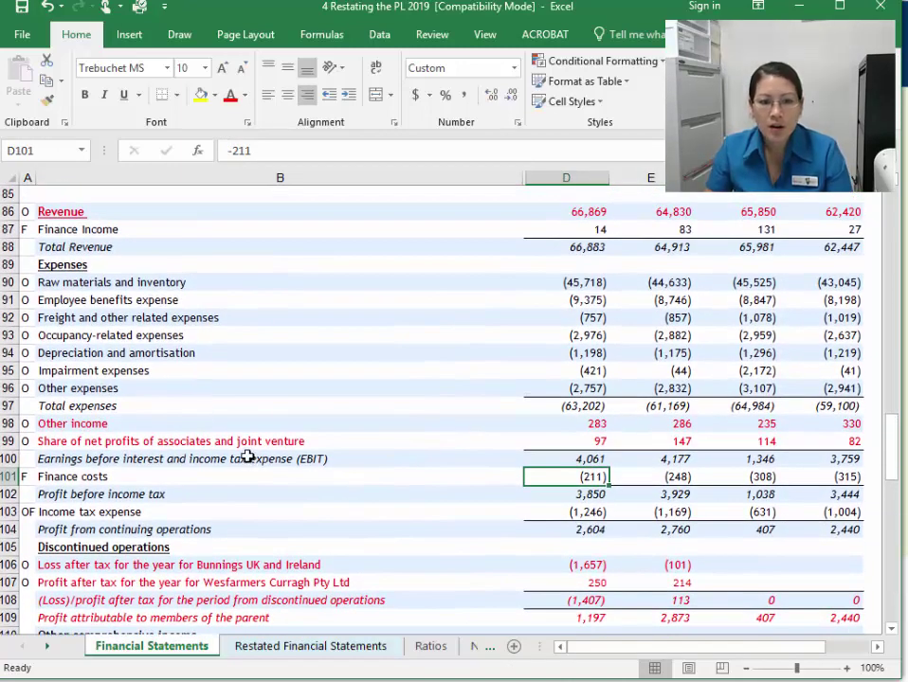
left_click(439, 460)
left_click_drag(440, 460, 817, 465)
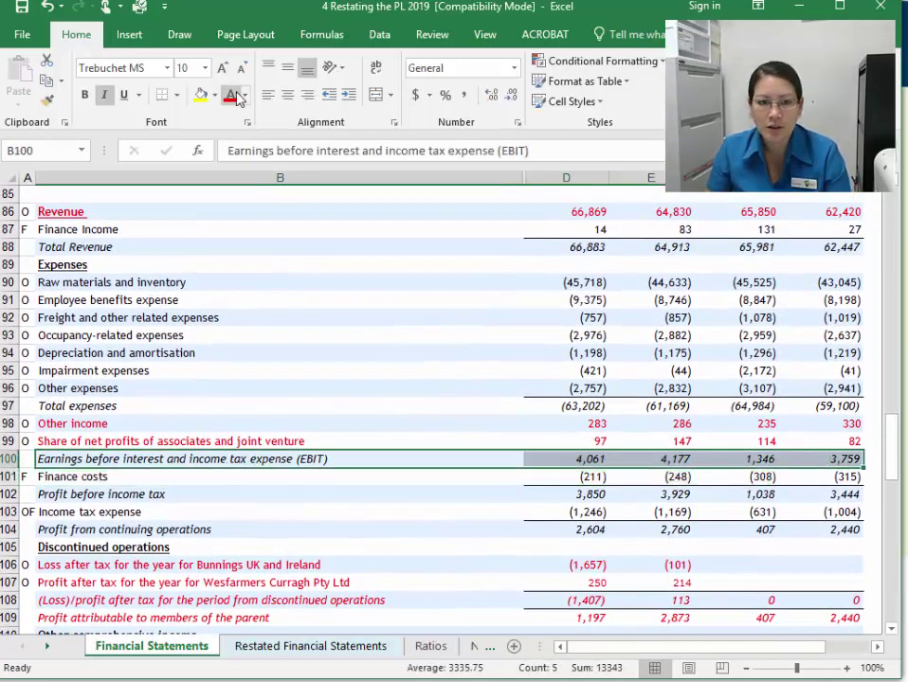
left_click_drag(128, 424, 810, 440)
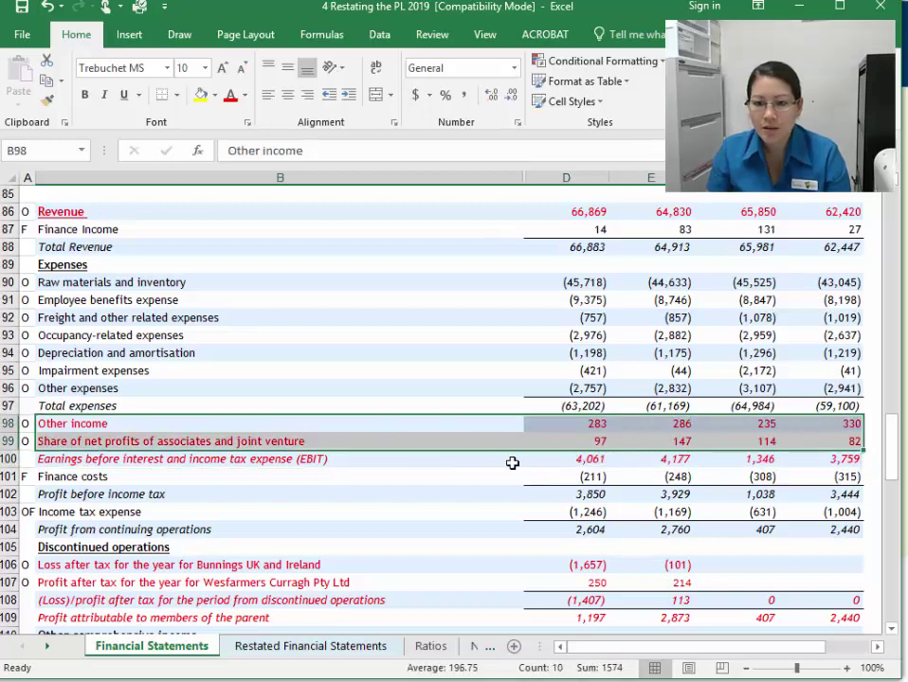
Set the font of the Bunnings UK and Ireland loss row 106 back to black for the label and the 2018 and 2017 figures
left_click(600, 567)
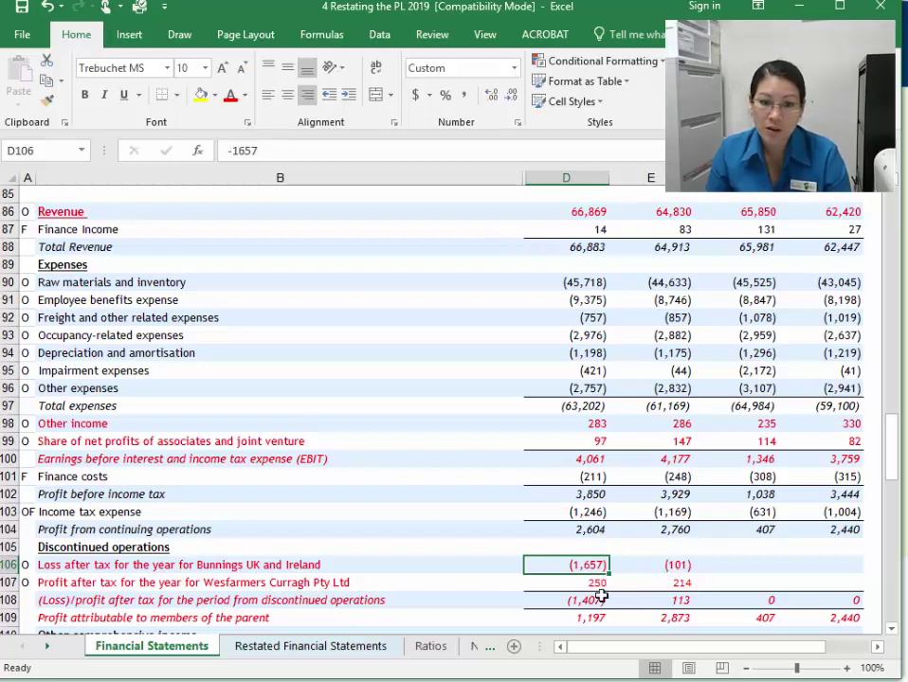
left_click(601, 583)
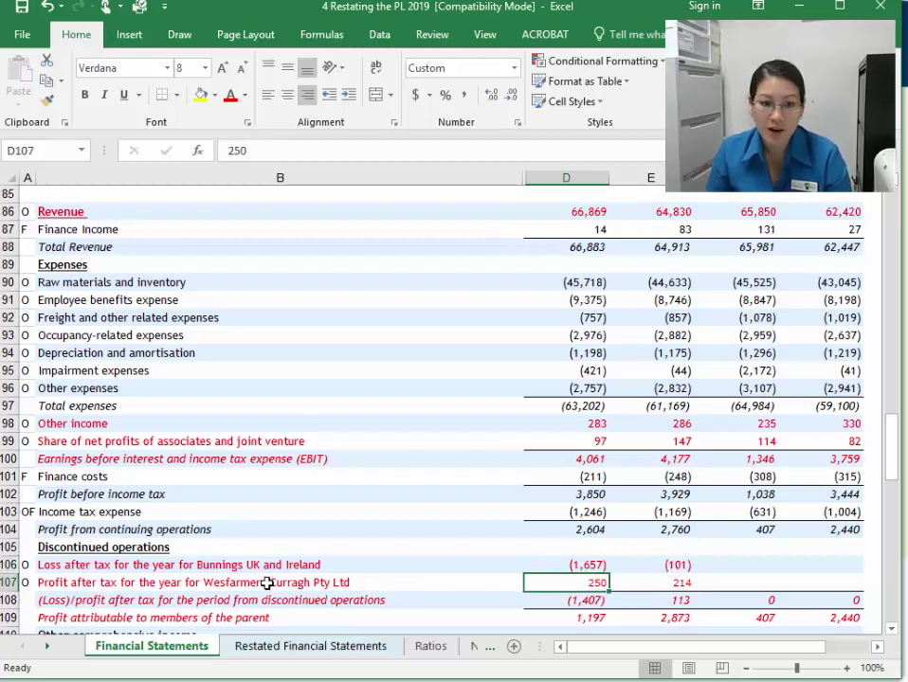
left_click_drag(265, 567, 664, 566)
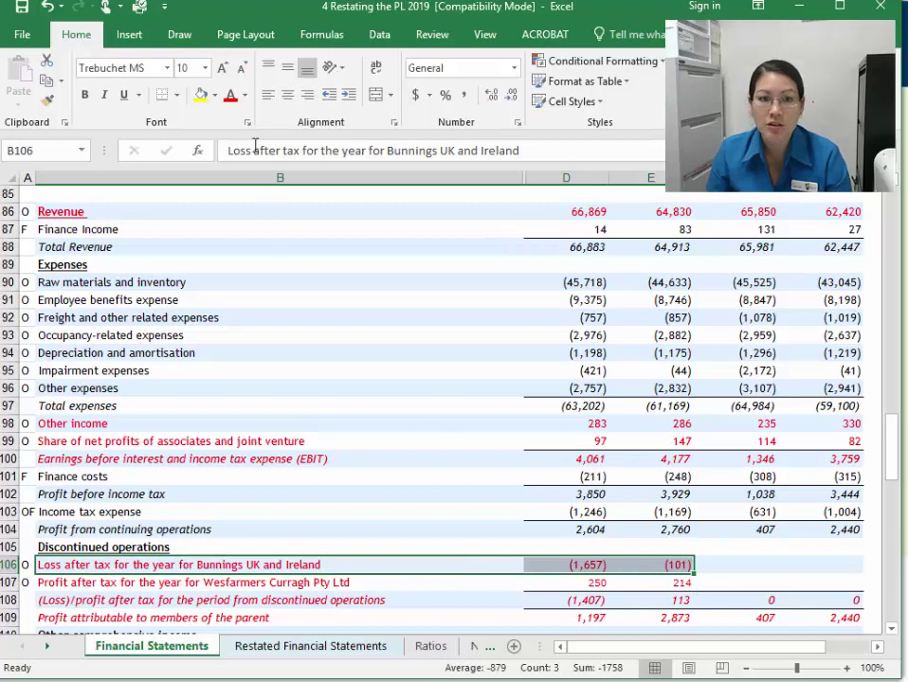
left_click(245, 95)
left_click(272, 116)
left_click(370, 335)
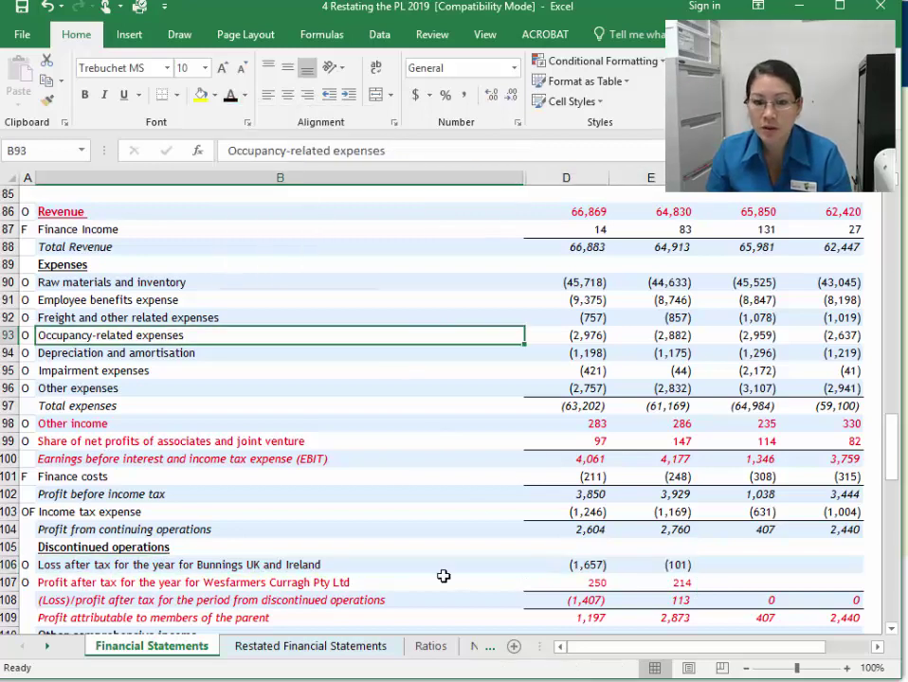
Relink B87 of Restated Financial Statements to the Wesfarmers Curragh profit label in B107 of Financial Statements, and clear the label and figures in row 88
left_click(303, 649)
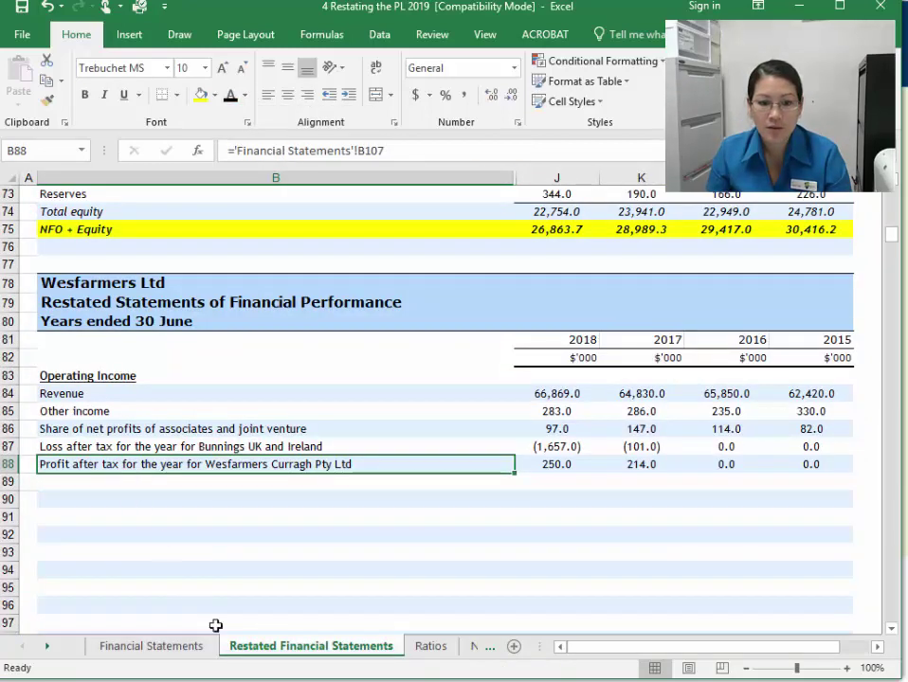
left_click(190, 648)
left_click(311, 648)
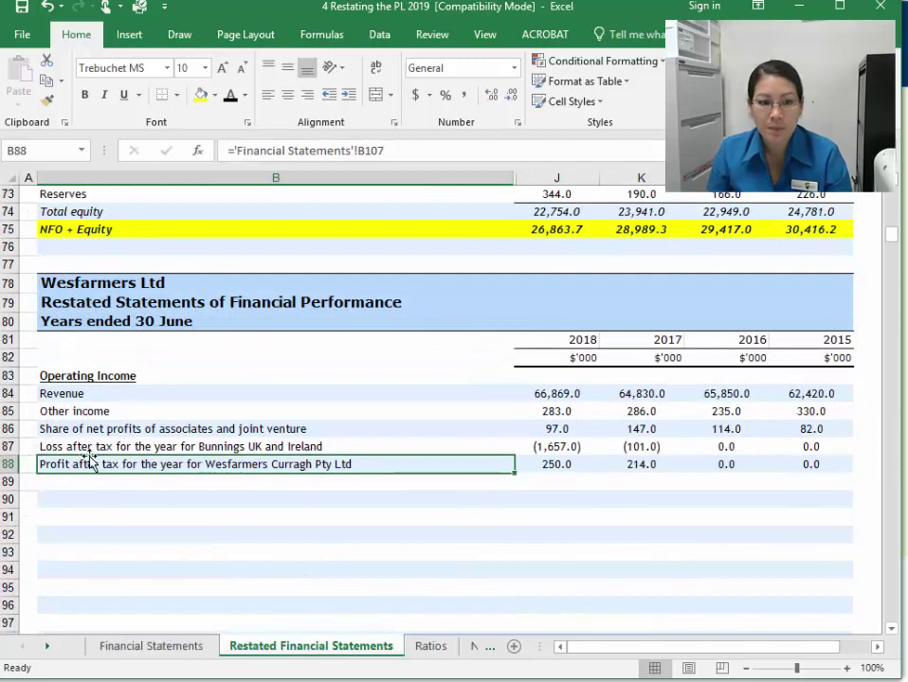
left_click(446, 449)
type("=")
left_click(190, 649)
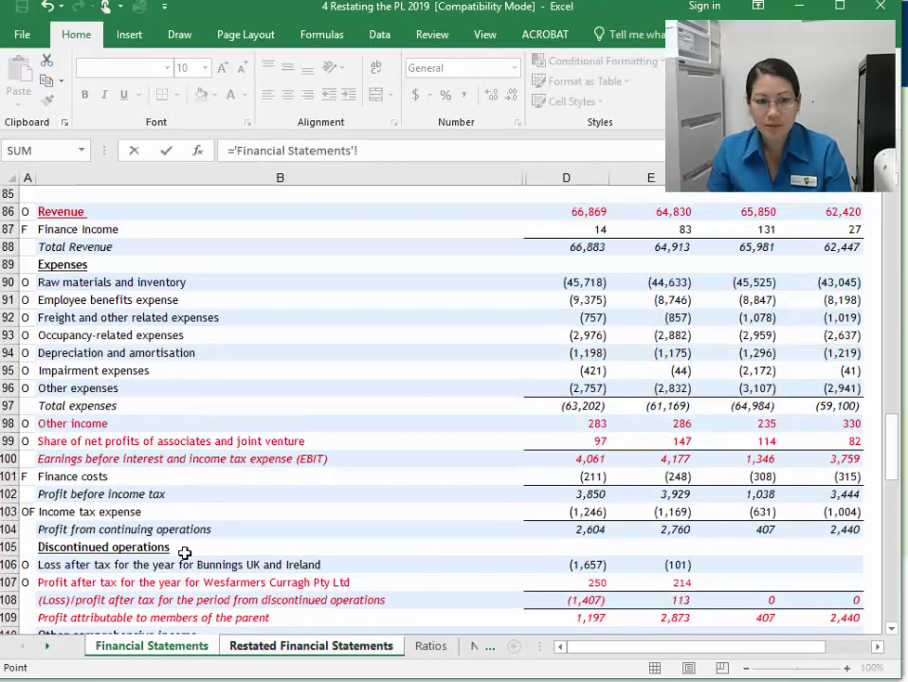
left_click(136, 584)
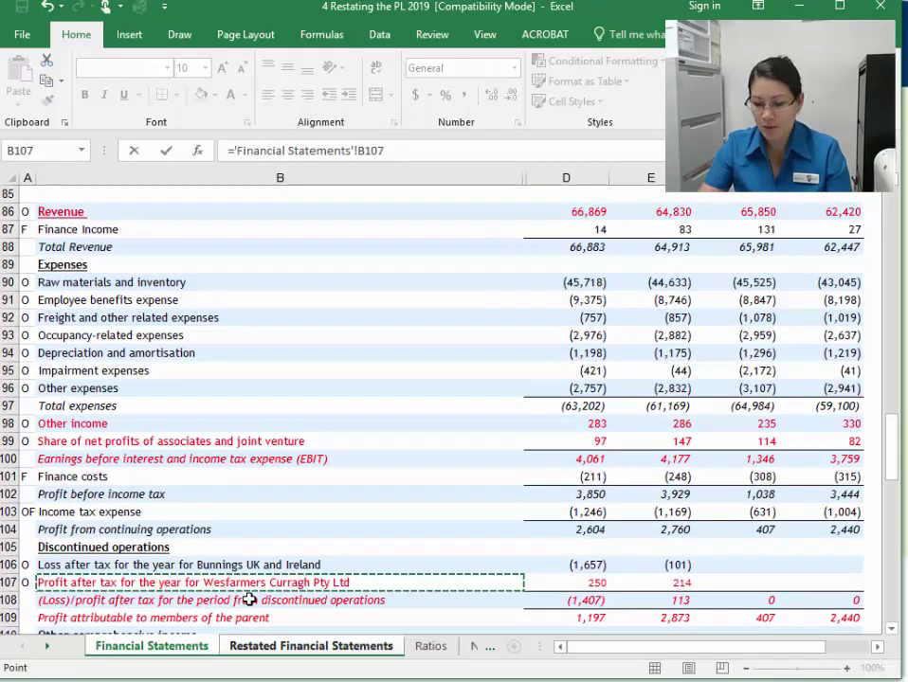
key("Return")
key("Delete")
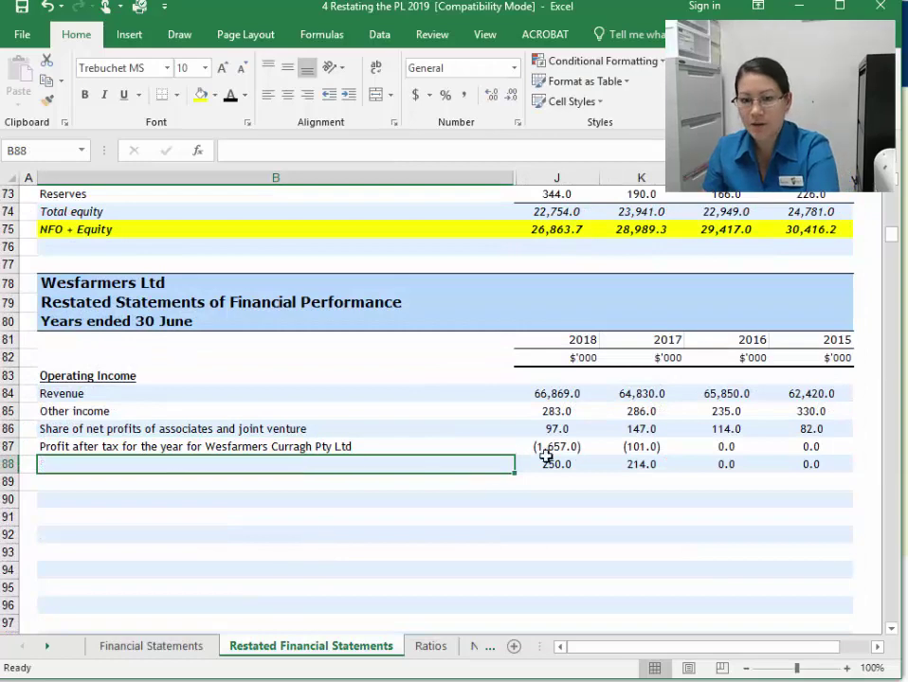
left_click_drag(582, 461, 713, 466)
key("Delete")
Relink J87 to the 2018 Wesfarmers Curragh profit in D107 of Financial Statements and fill the formula across to 2015
left_click(558, 445)
double_click(557, 446)
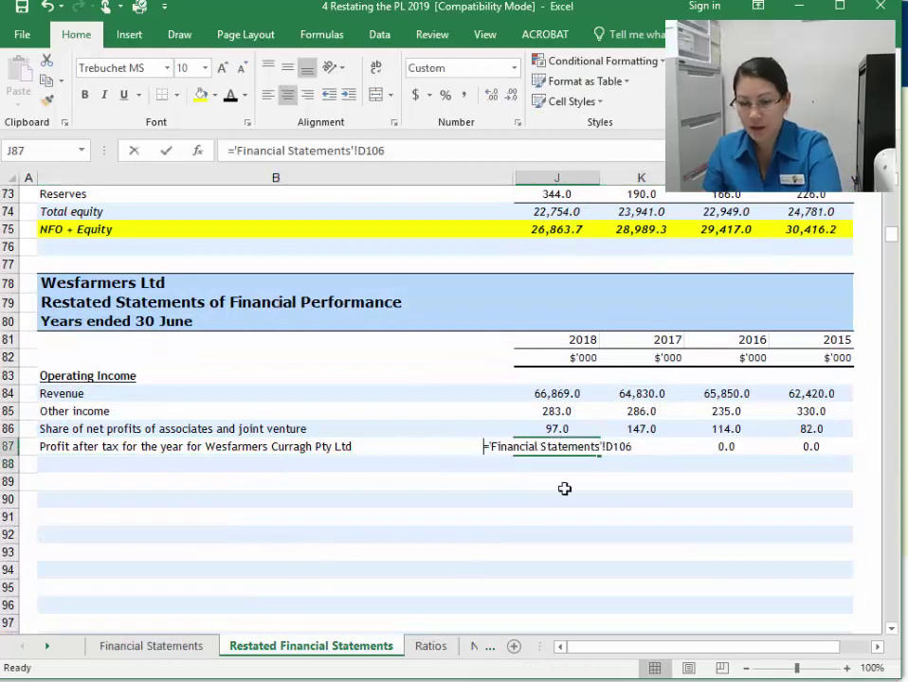
key("Escape")
type("=")
left_click(151, 646)
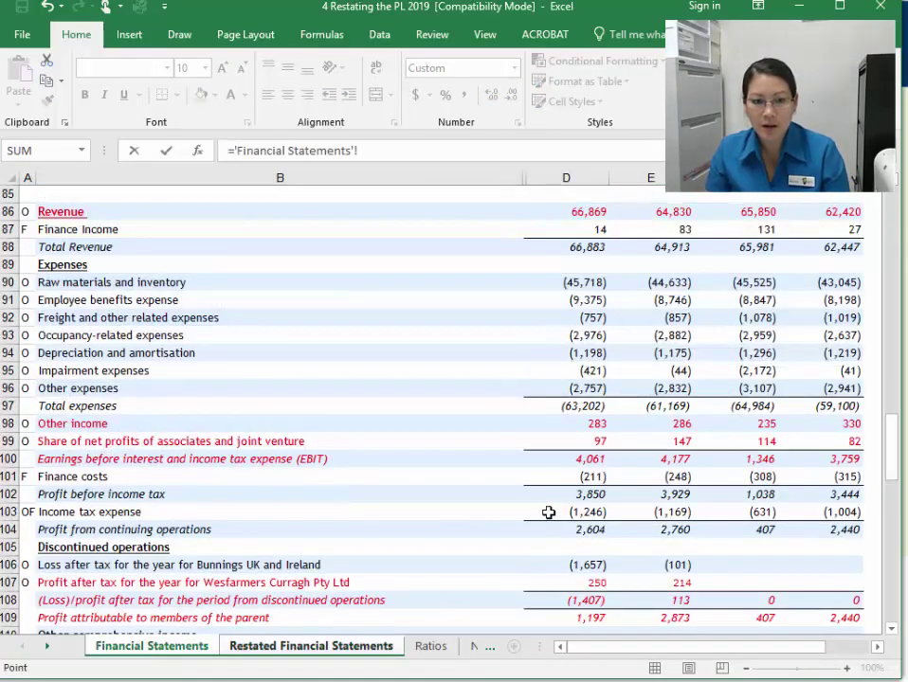
left_click(565, 581)
key("Return")
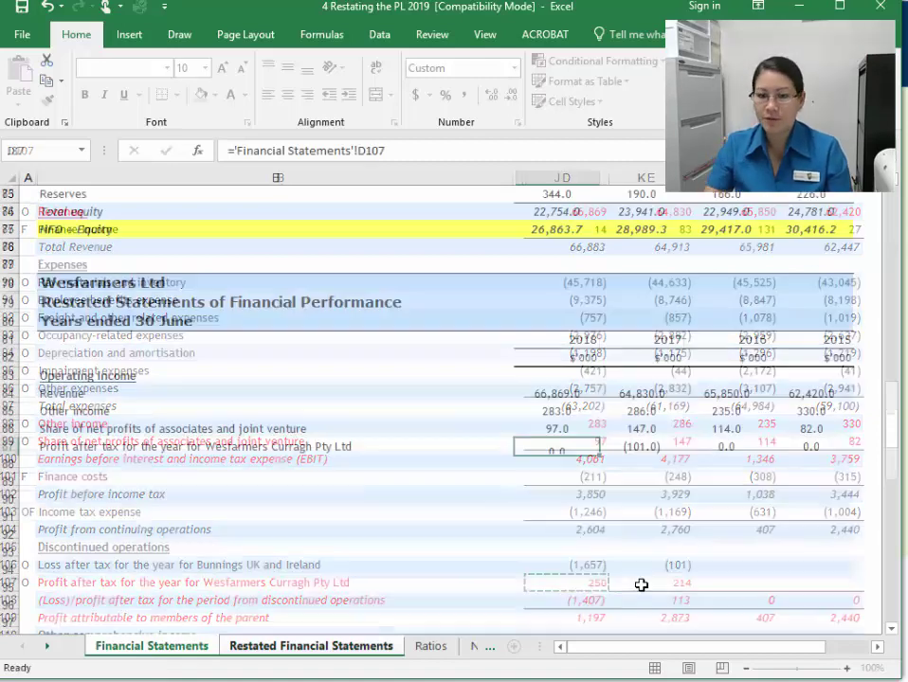
left_click(568, 447)
left_click_drag(600, 455, 844, 463)
left_click(437, 477)
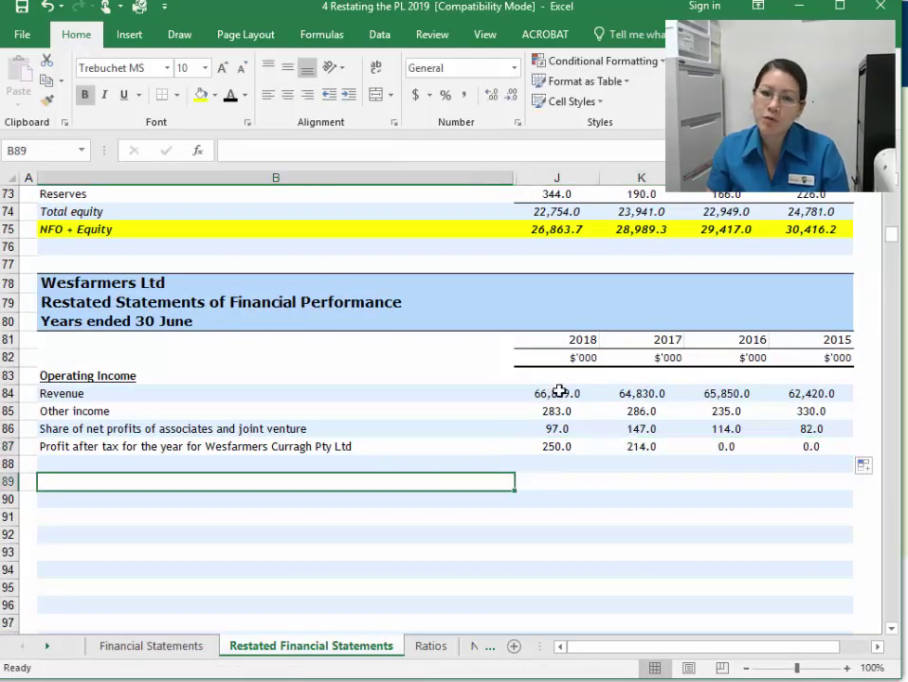
Review the 2018 operating income figures in J84:J87 and examine the Bunnings UK and Ireland loss across the years on Financial Statements
left_click_drag(559, 391, 557, 447)
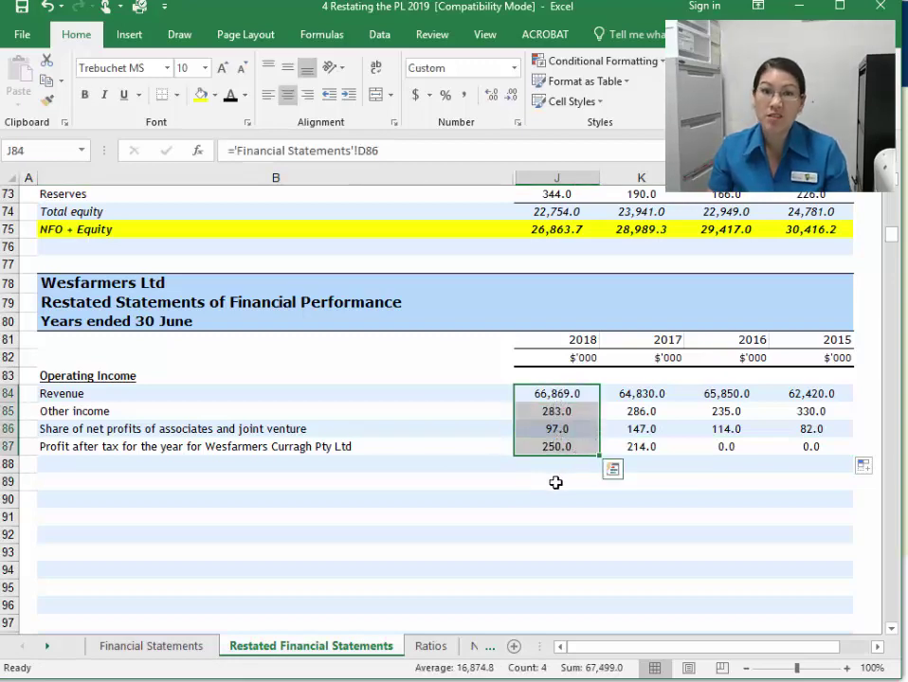
left_click(189, 463)
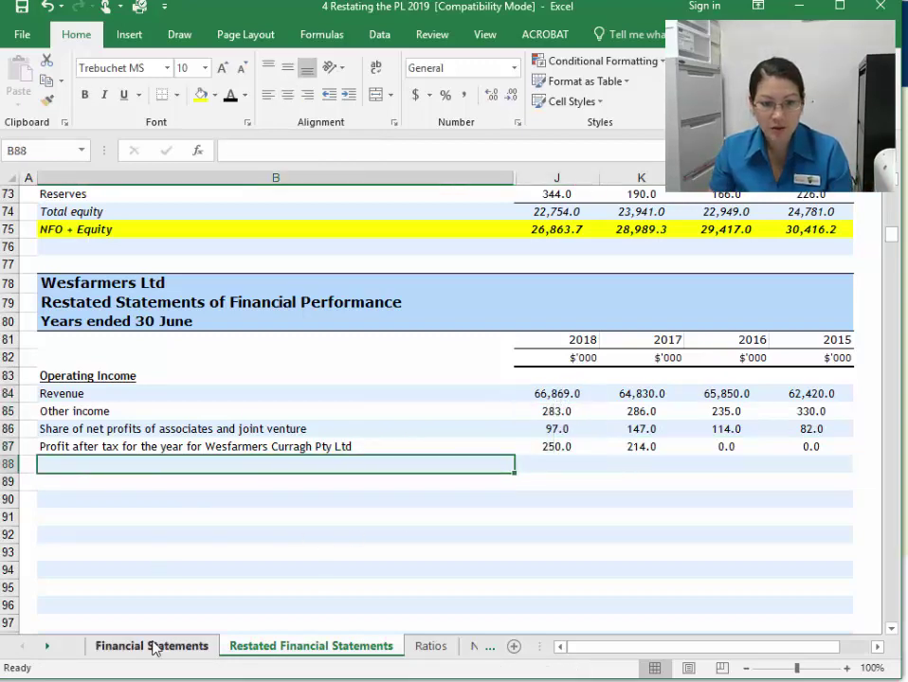
left_click(152, 646)
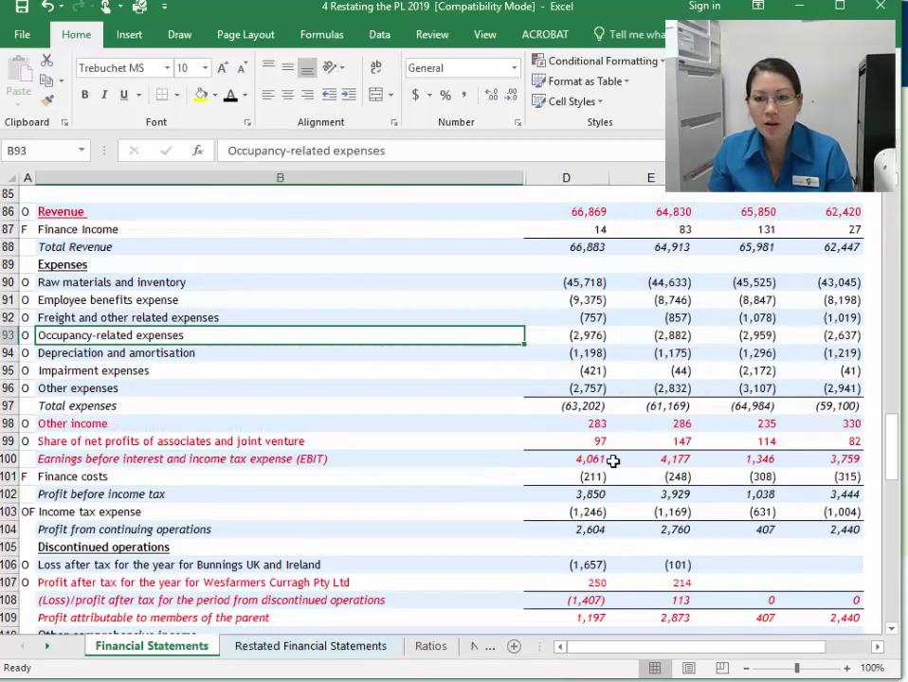
left_click(593, 582)
left_click(716, 566)
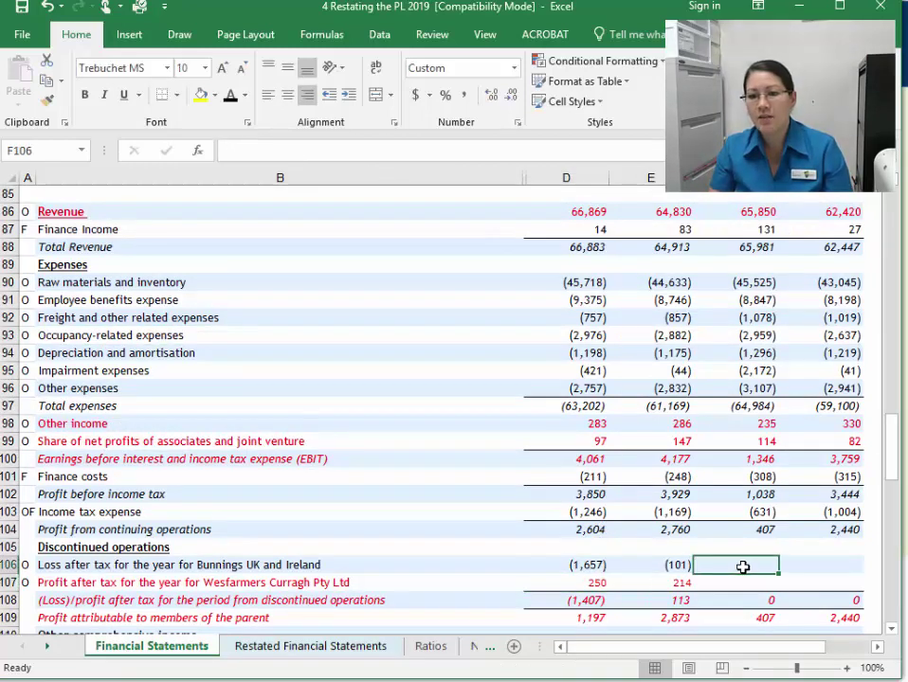
left_click(587, 565)
left_click(664, 565)
left_click(769, 565)
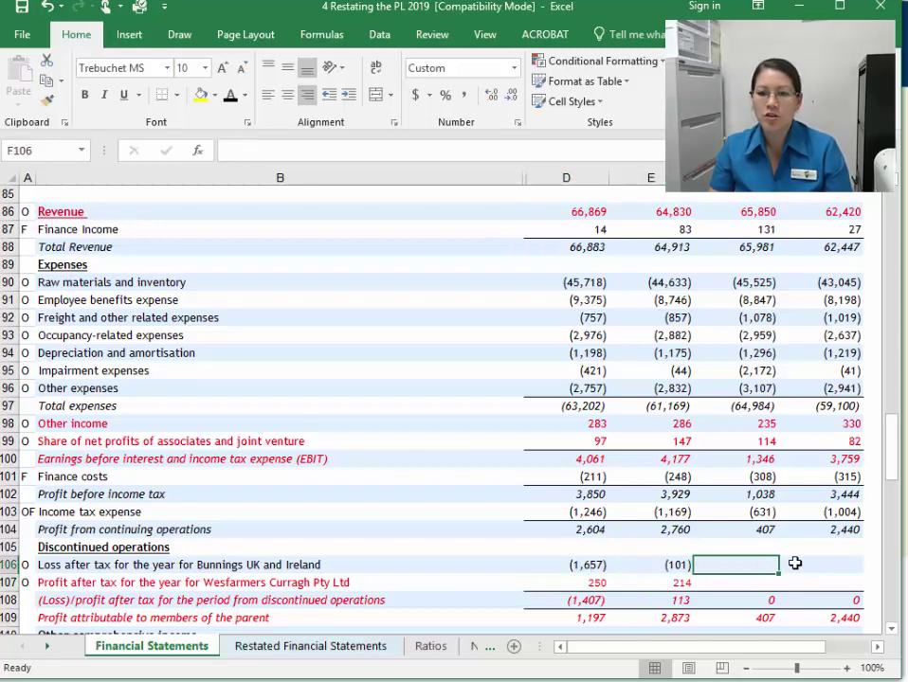
left_click(837, 564)
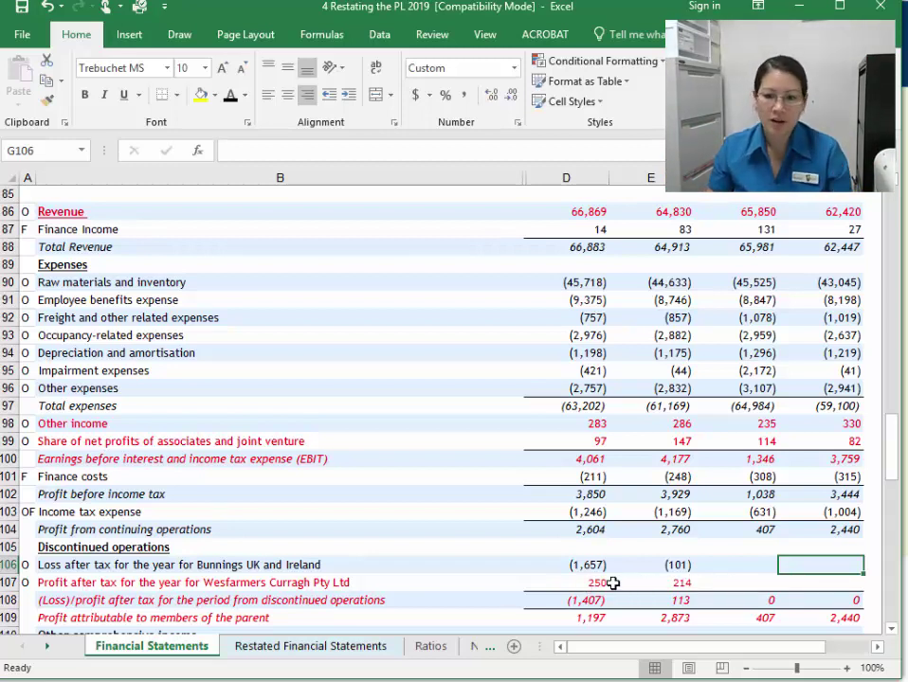
left_click_drag(600, 583, 815, 582)
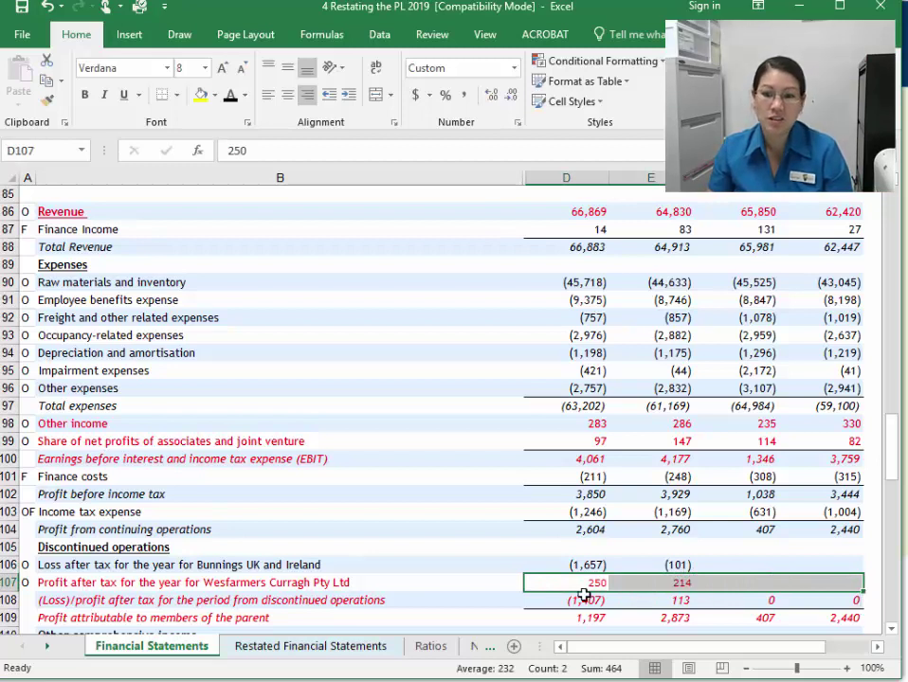
left_click_drag(616, 590, 702, 588)
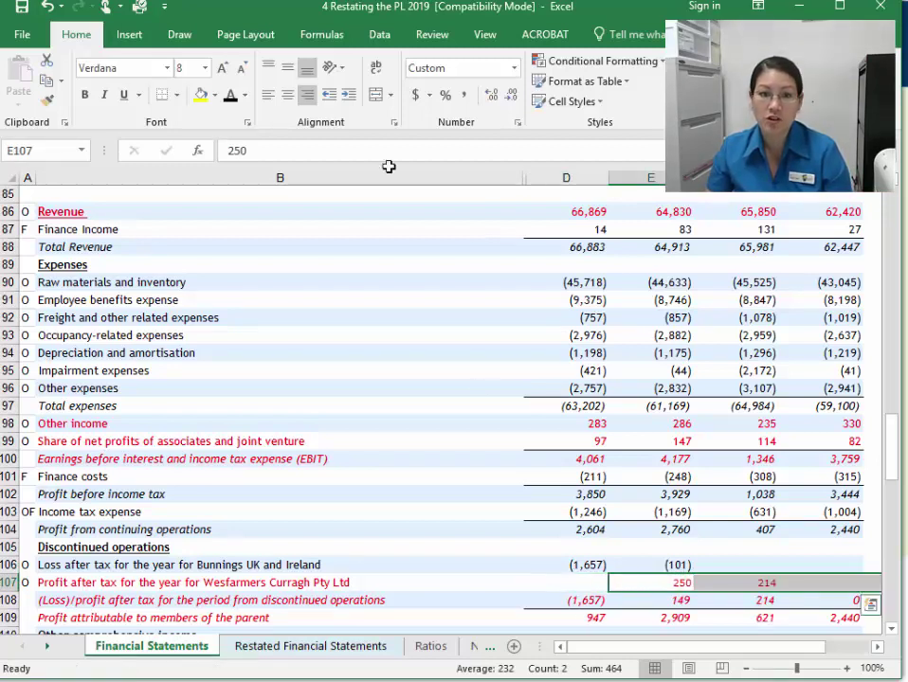
left_click(47, 11)
Compare the Bunnings loss and Curragh profit rows, and look over the Other comprehensive income items and the Expenses section of Financial Statements
left_click(633, 567)
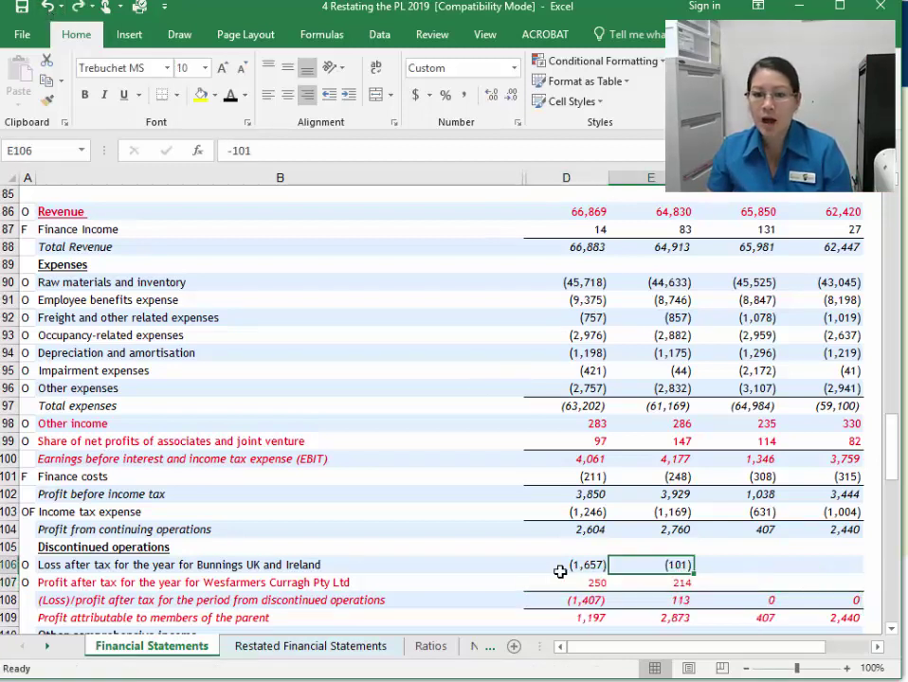
left_click_drag(582, 564, 652, 567)
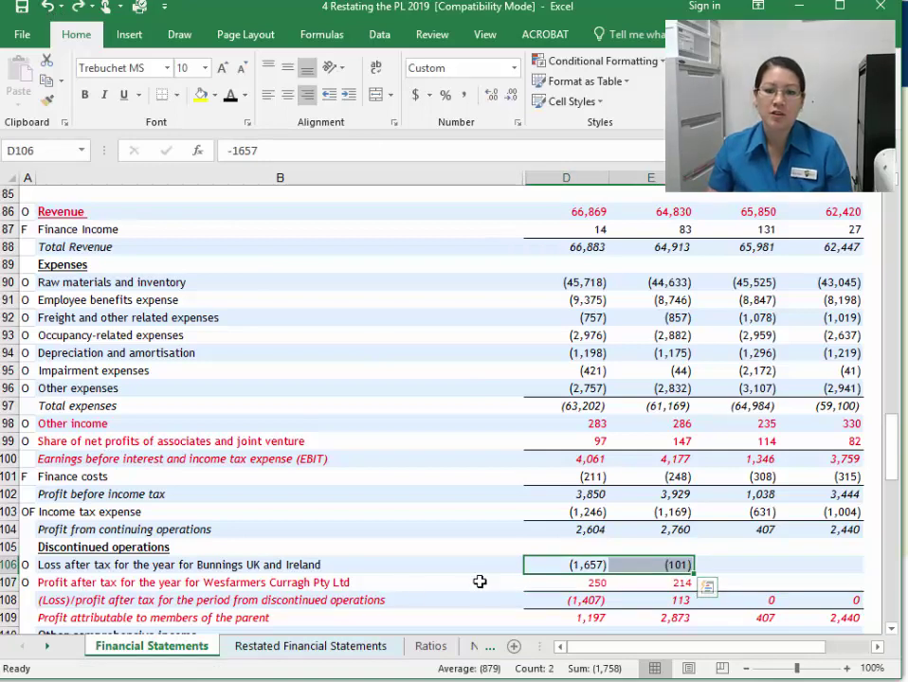
left_click_drag(462, 580, 654, 582)
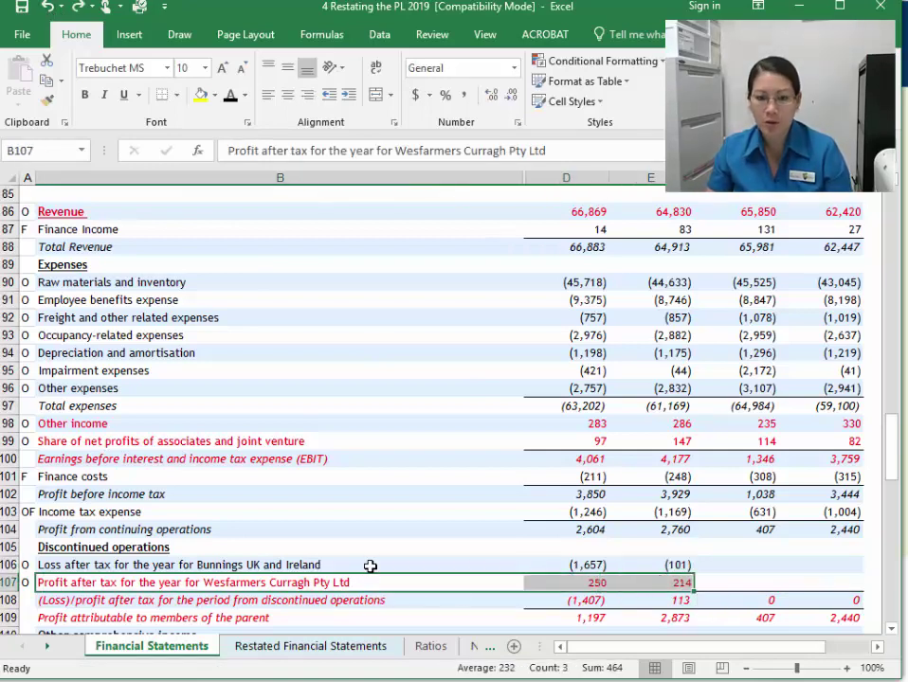
left_click_drag(371, 566, 663, 566)
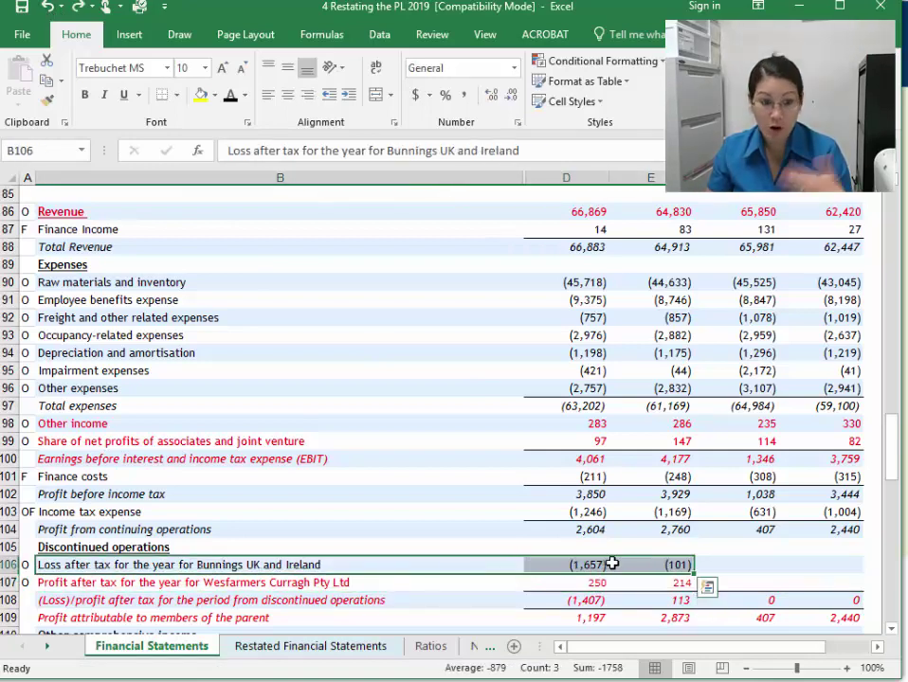
left_click(233, 588)
scroll(208, 493, "down", 4)
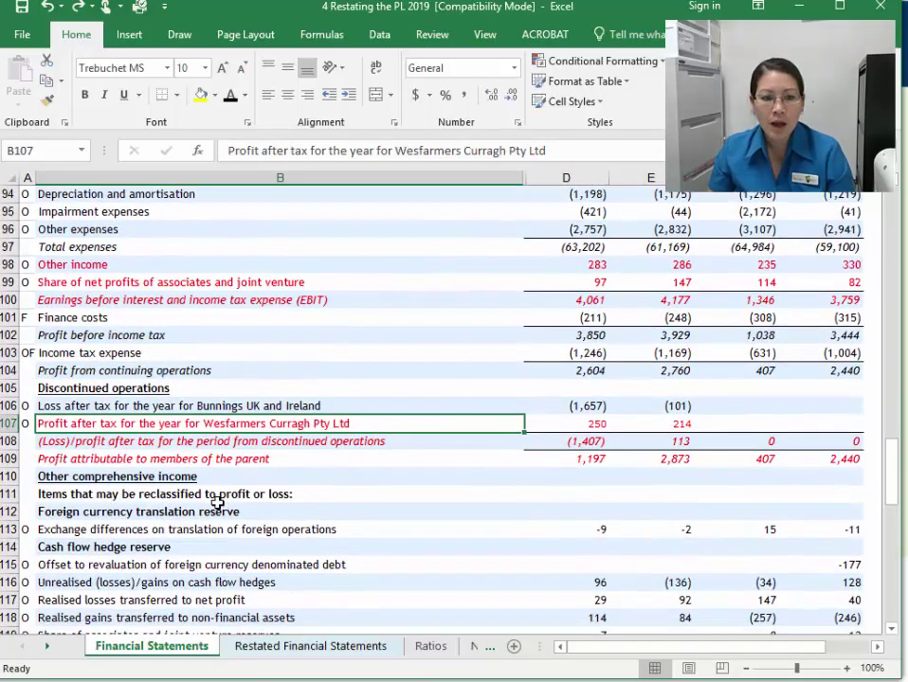
scroll(217, 502, "down", 1)
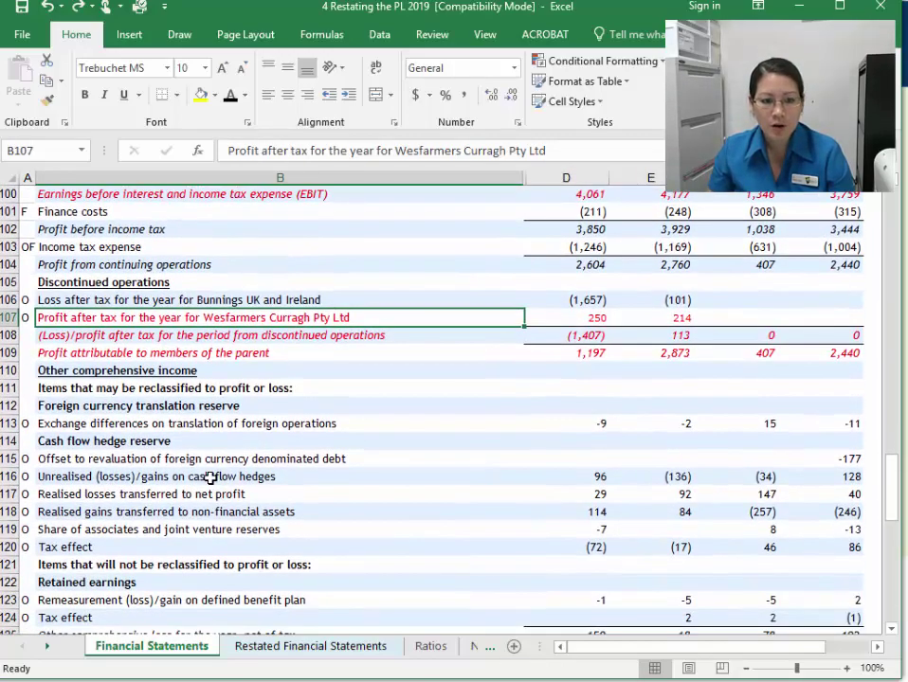
scroll(210, 477, "up", 1)
scroll(210, 478, "up", 4)
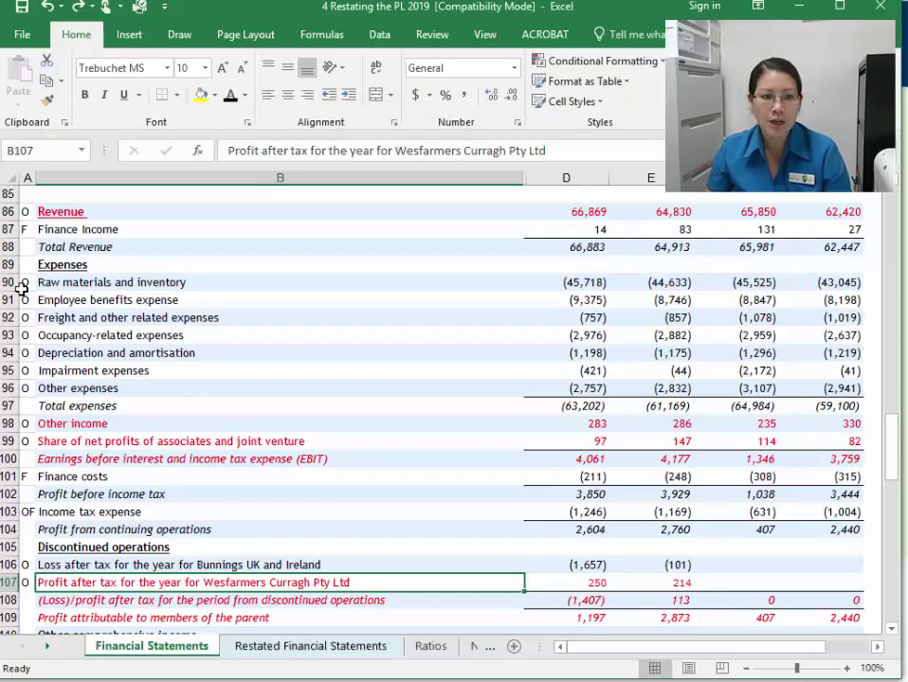
Add the italic label "Total operating income" in B88 of Restated Financial Statements
left_click(45, 287)
scroll(642, 361, "up", 2)
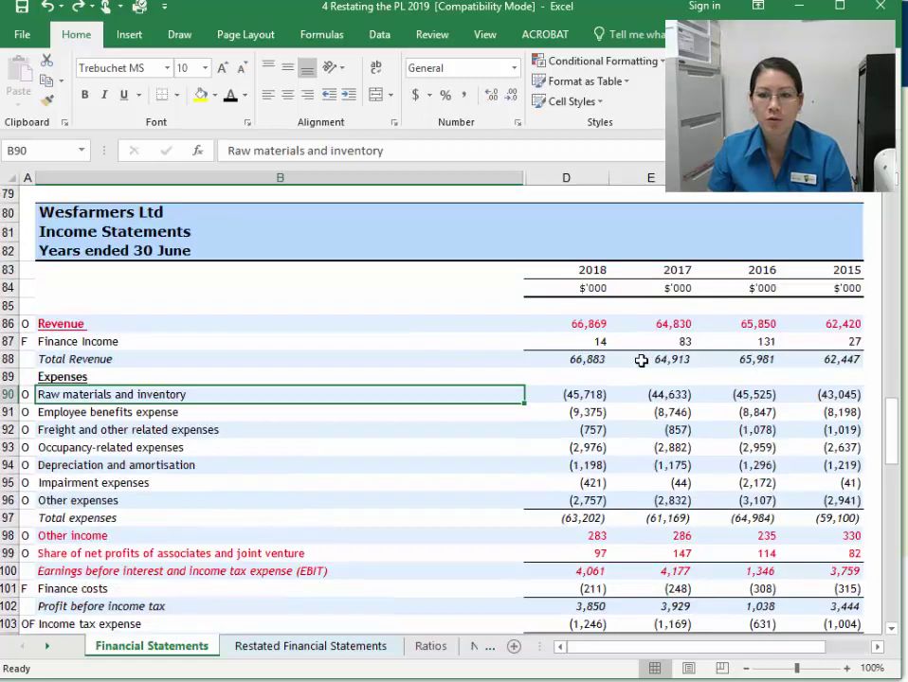
left_click(286, 649)
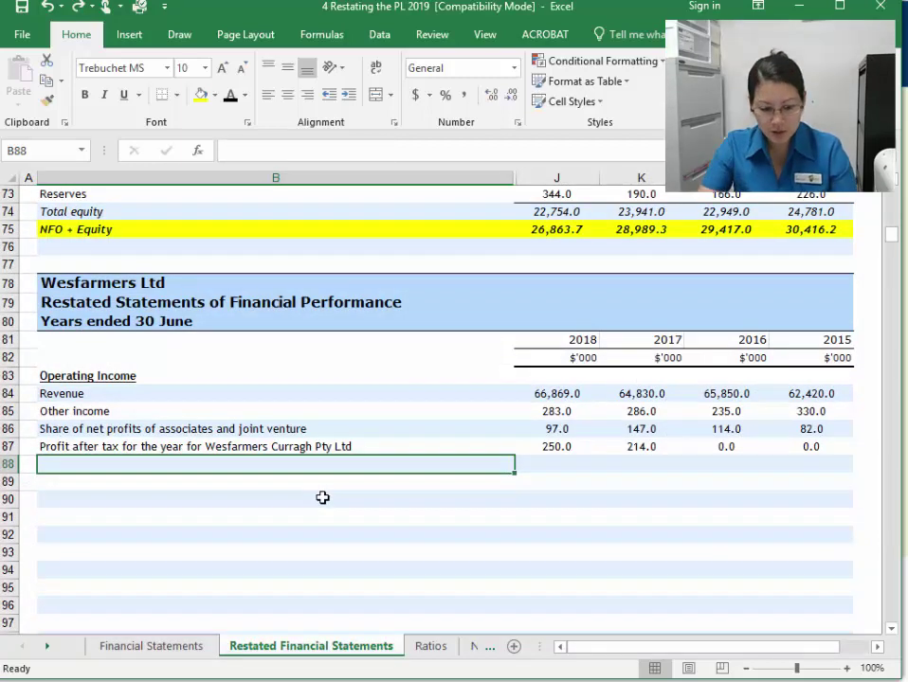
type("Total oper")
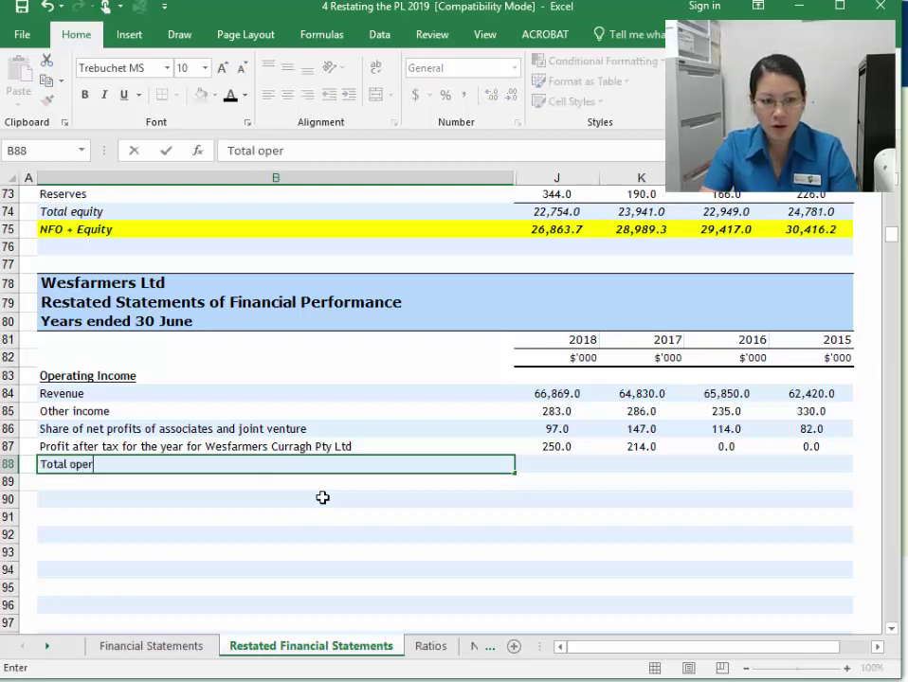
type("ating income")
key("Return")
key("Up")
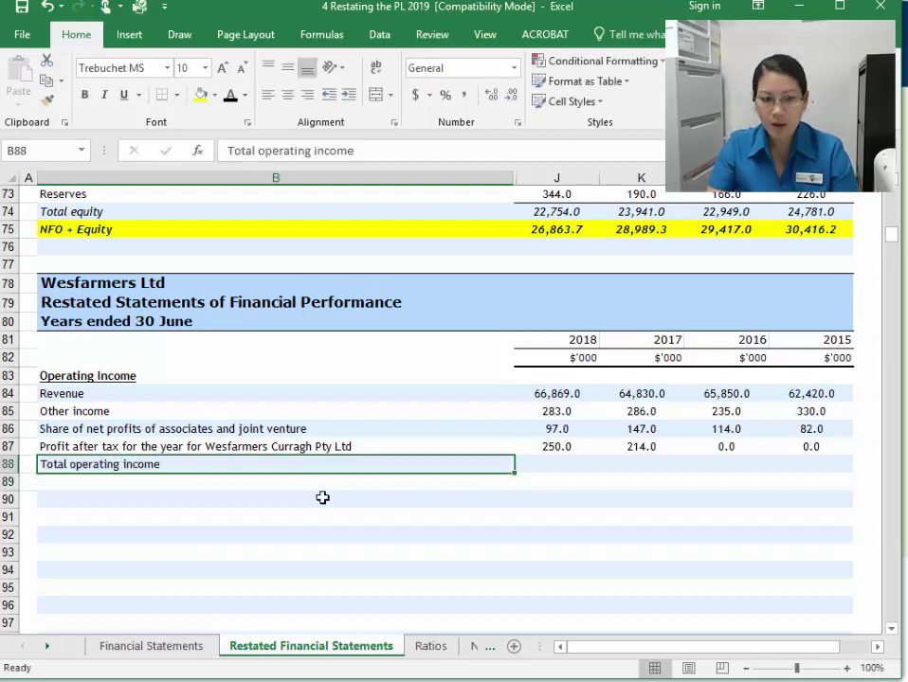
key("ctrl+i")
Total J84:J87 in J88 with a SUM formula, fill it across to 2015, and italicise the totals
left_click(556, 460)
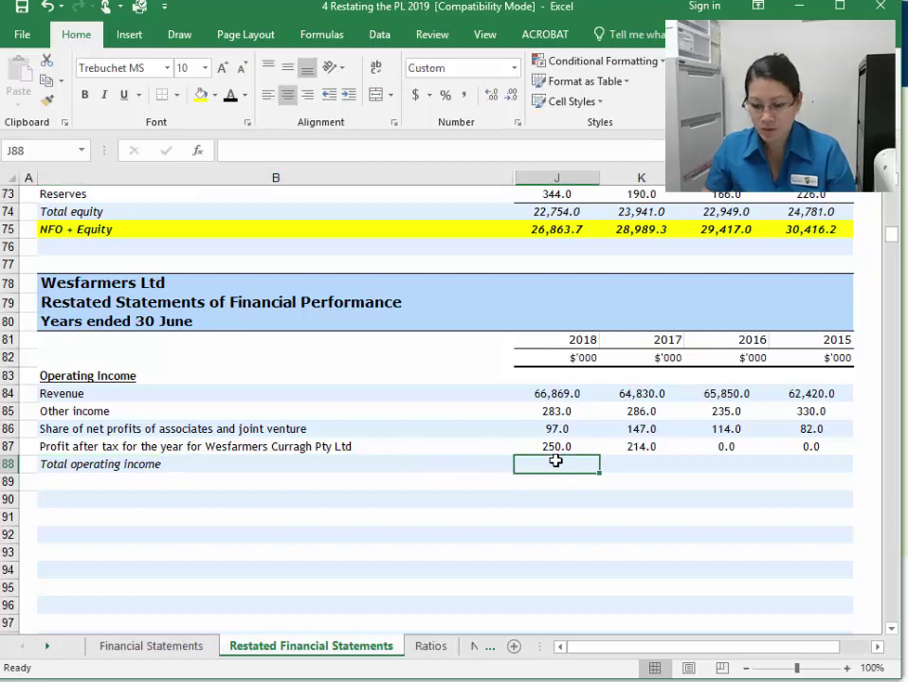
type("=sum(")
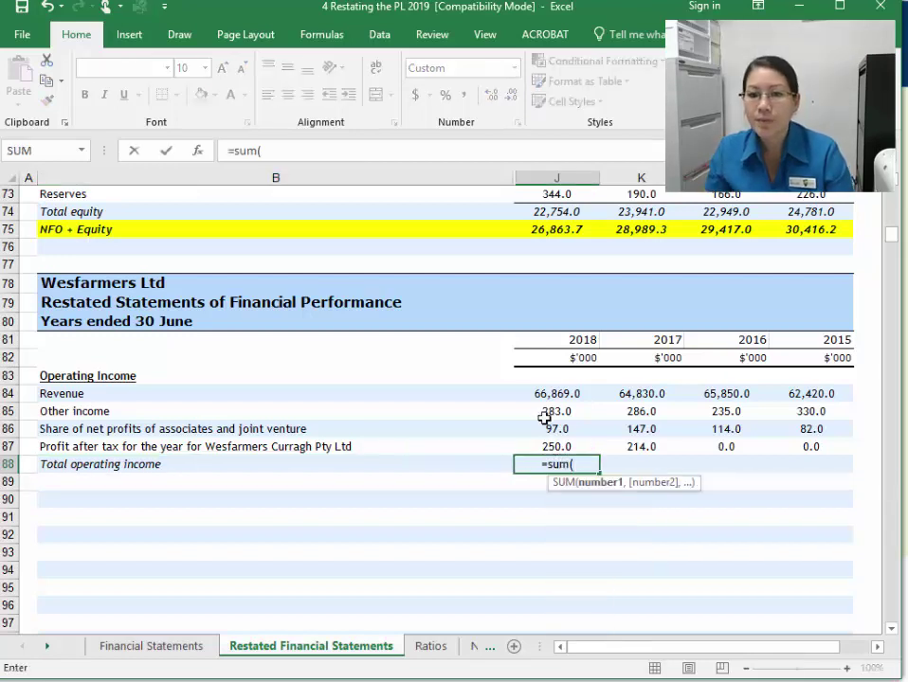
left_click(548, 393)
left_click_drag(538, 446, 538, 447)
key("Return")
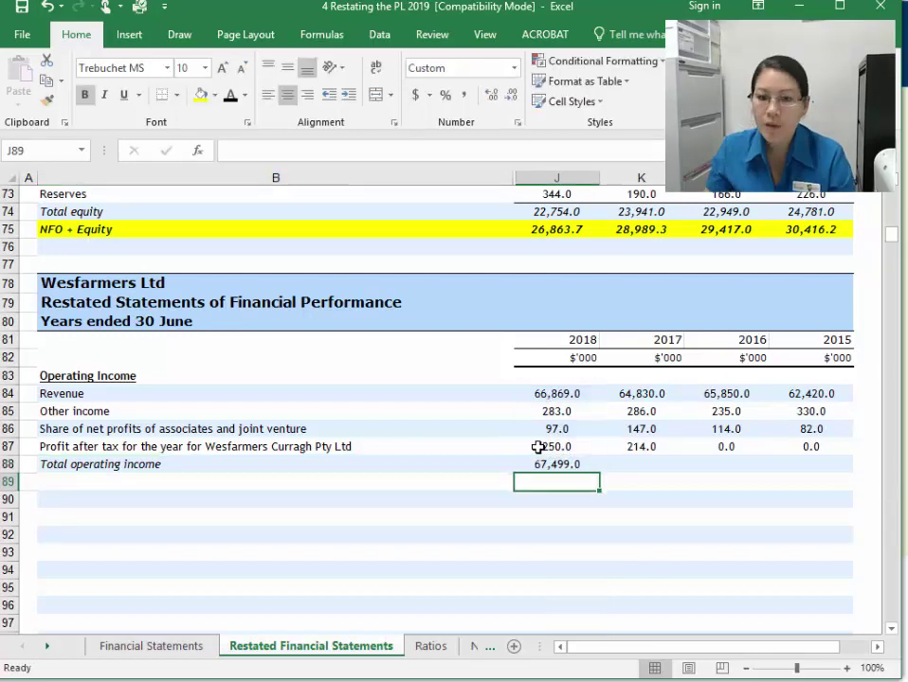
left_click(542, 459)
left_click_drag(602, 472, 821, 469)
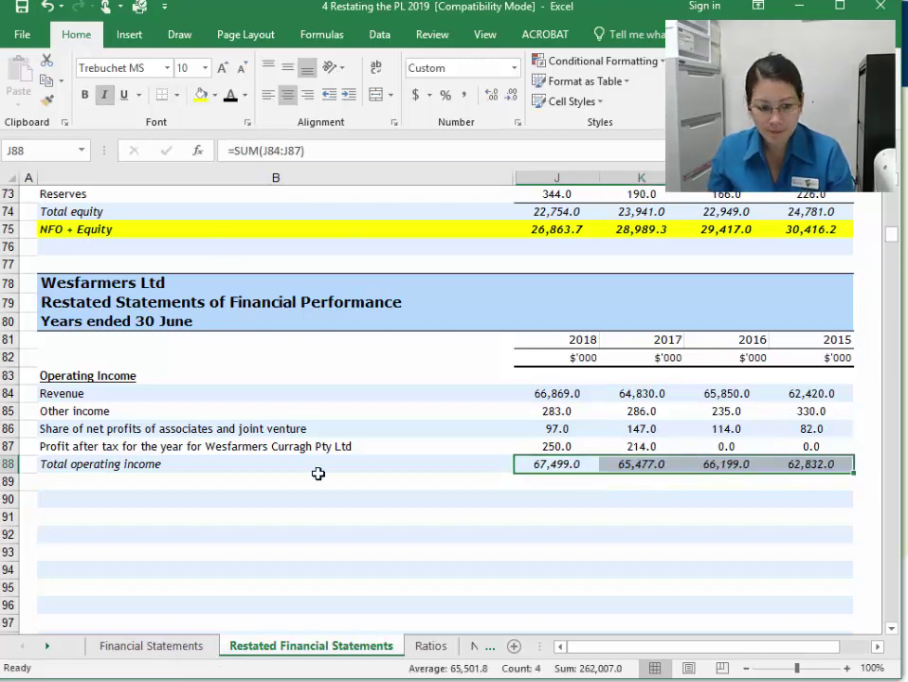
Add the underlined heading "Operating Expenses" in B89
left_click(131, 480)
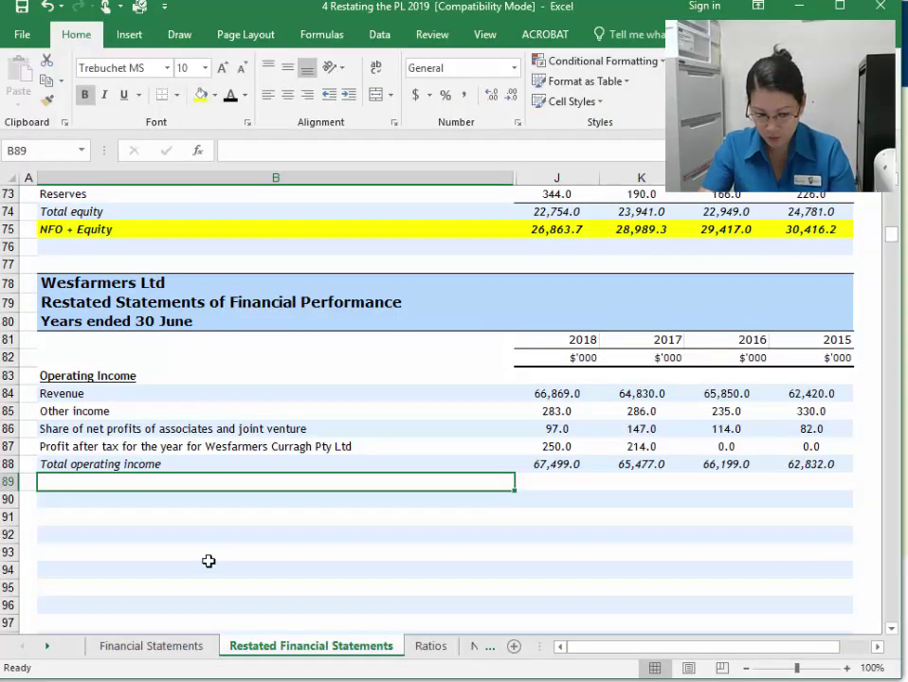
type("Operating Expenses")
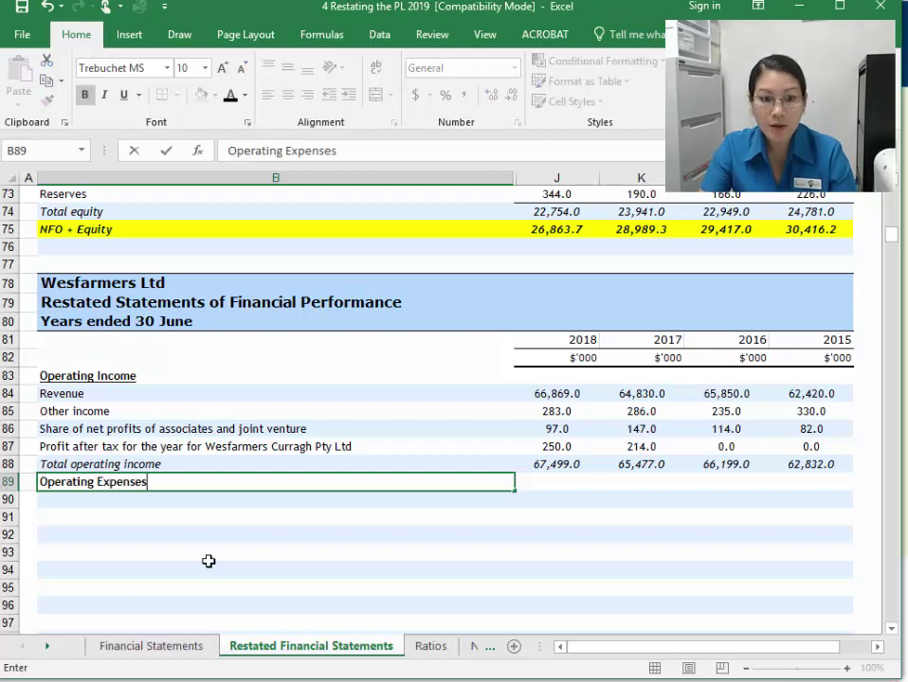
key("Return")
key("Up")
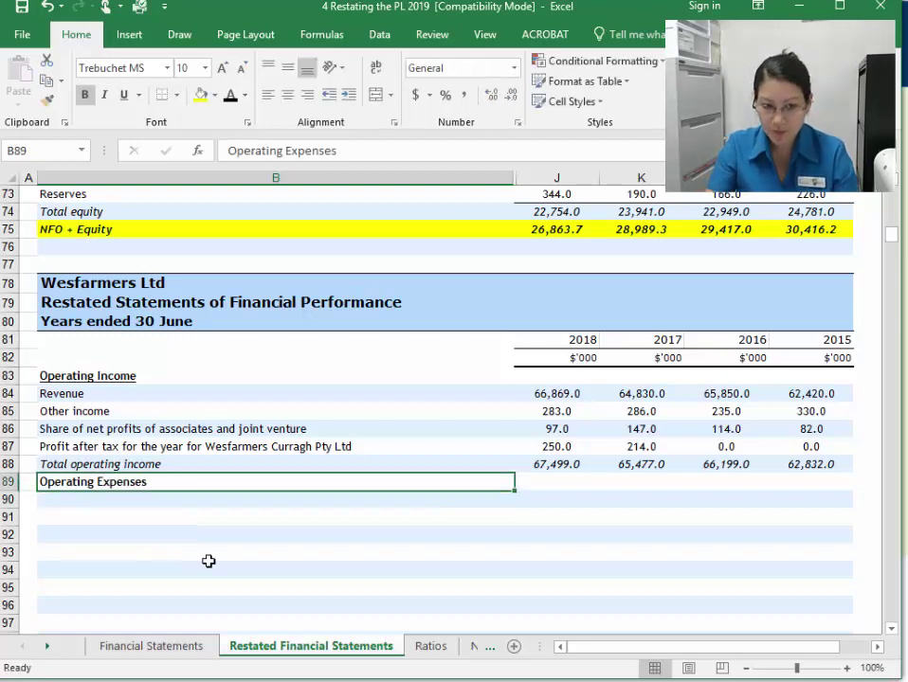
key("ctrl+u")
Link B90 to the Raw materials and inventory label in B90 of Financial Statements
key("Down")
type("=")
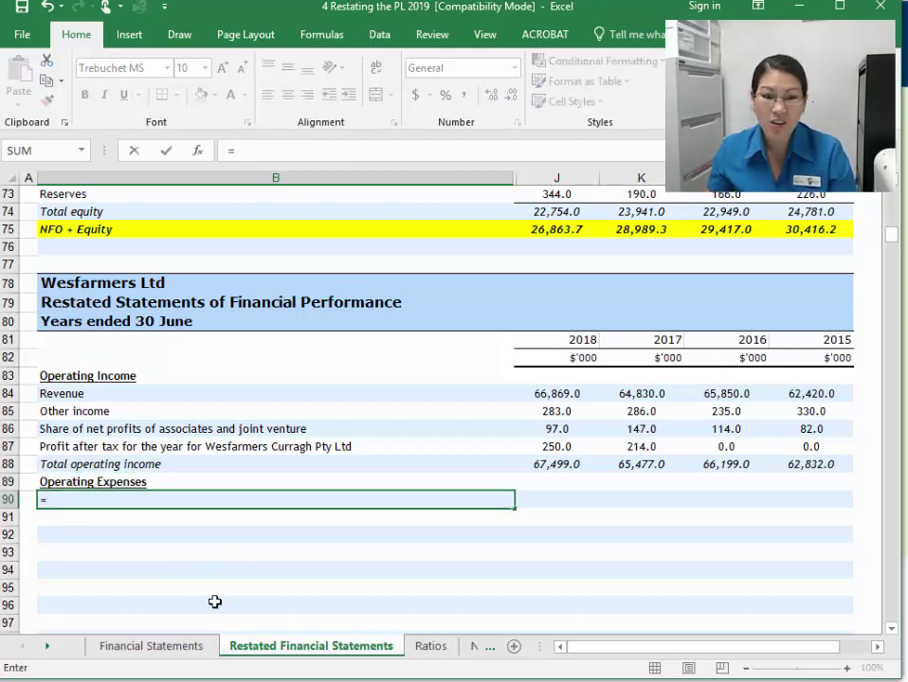
left_click(180, 649)
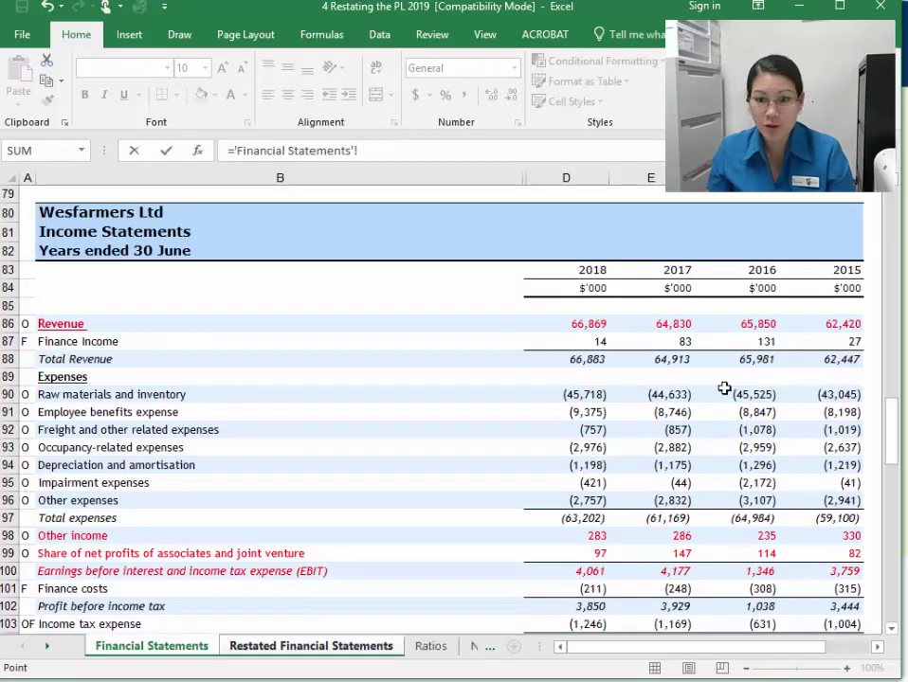
left_click(139, 394)
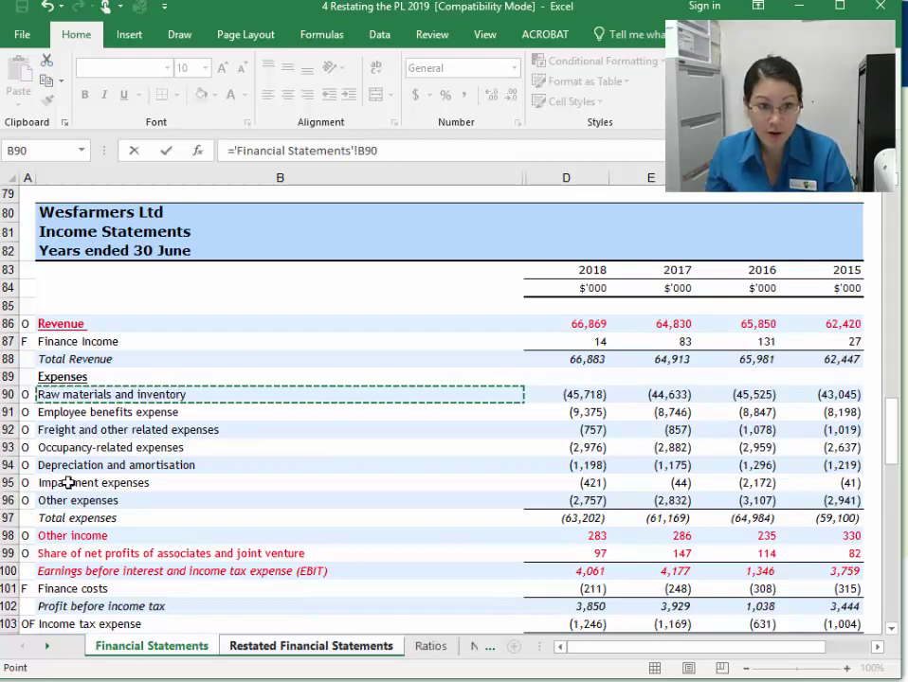
key("Return")
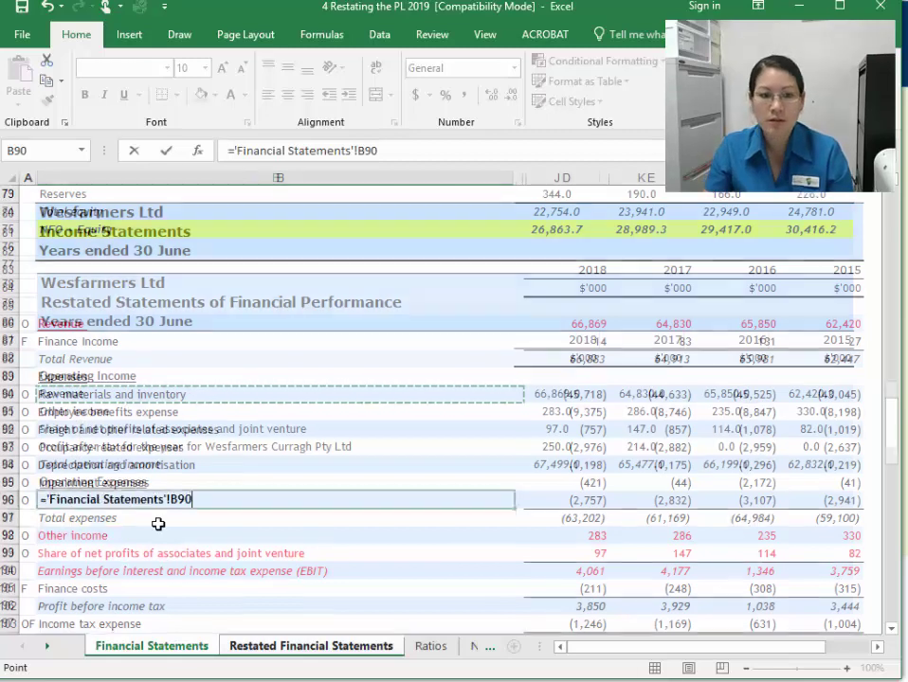
left_click(164, 503)
Fill the linked expense label down from B90 to B96 without formatting, ending at Other expenses
scroll(285, 517, "down", 2)
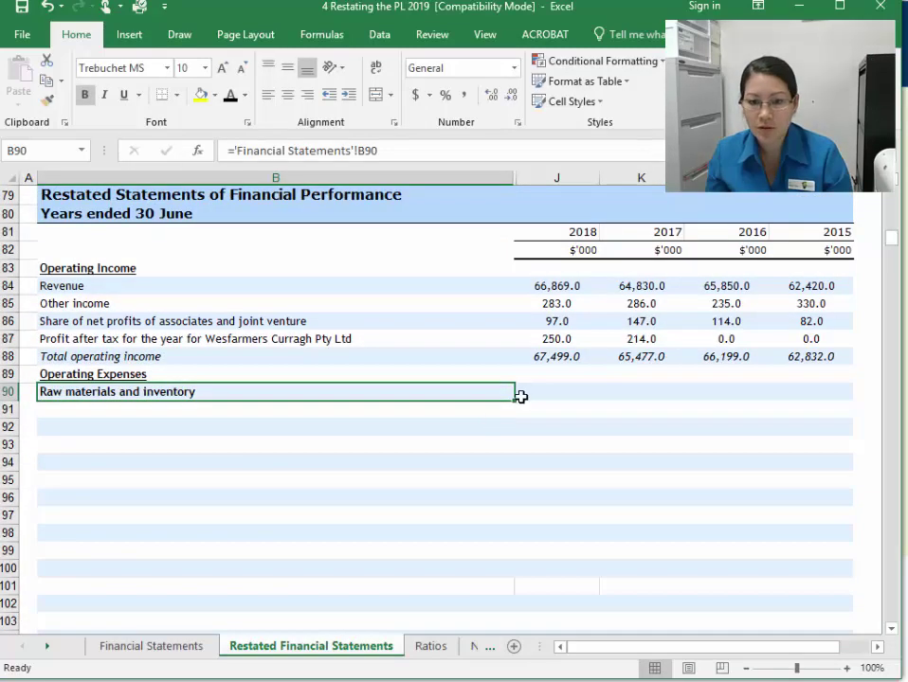
left_click_drag(514, 402, 513, 510)
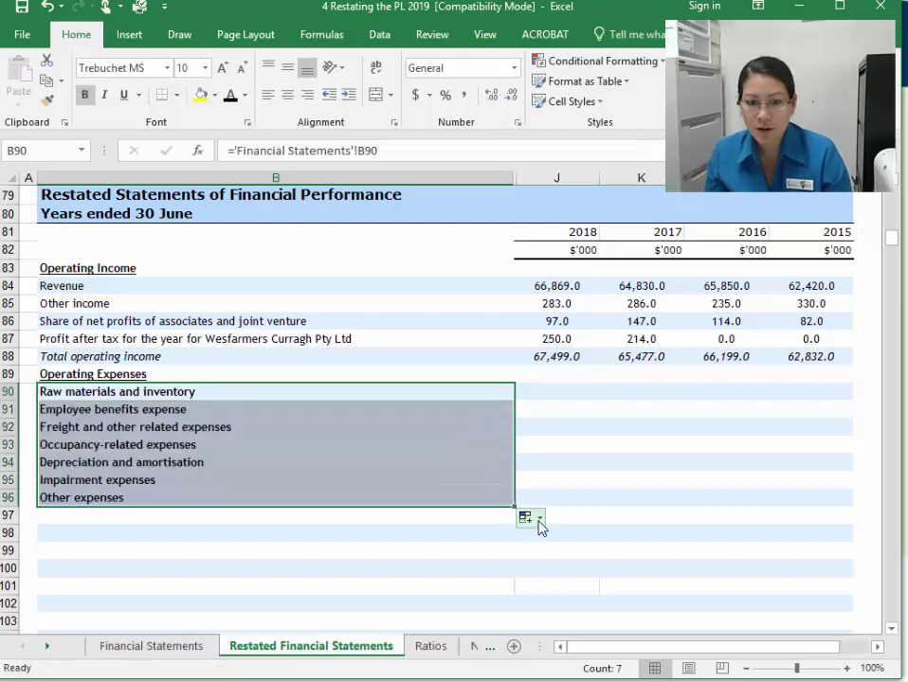
left_click(537, 523)
left_click(513, 582)
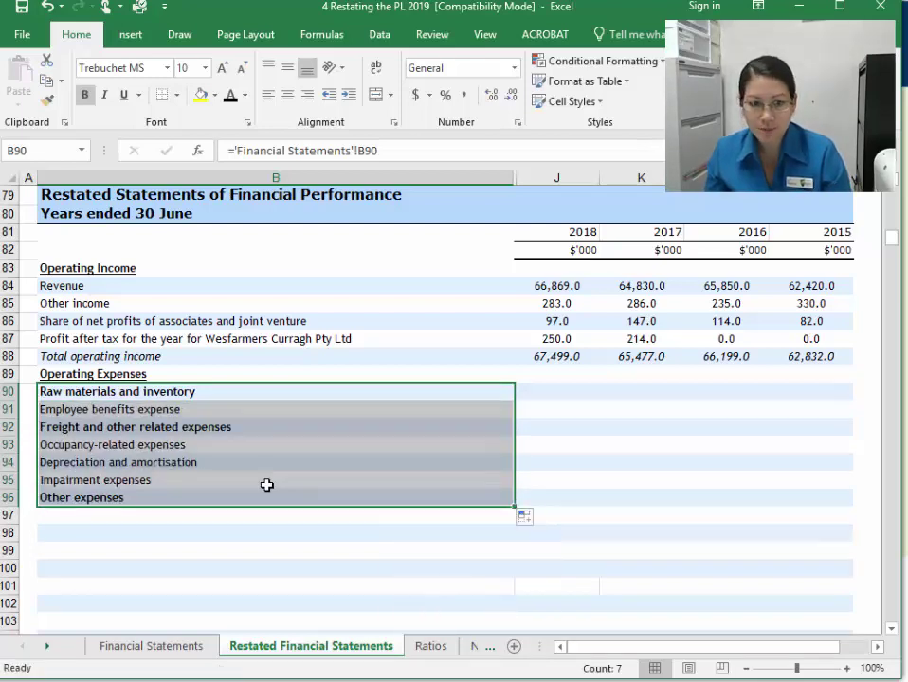
left_click(248, 444)
Link J90 to the 2018 Raw materials and inventory figure in D90 of Financial Statements
left_click(557, 396)
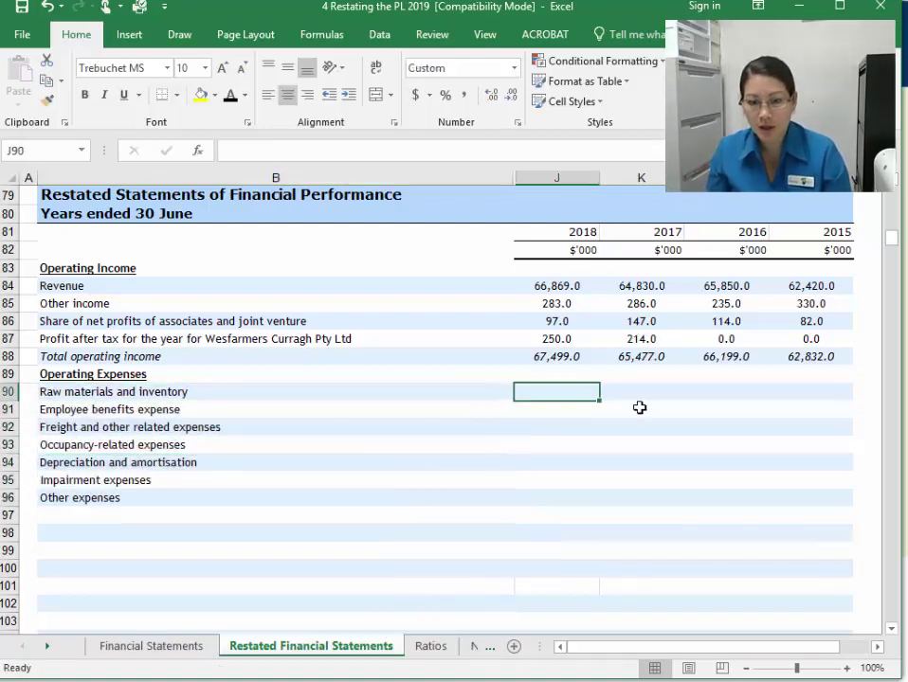
type("=")
left_click(155, 642)
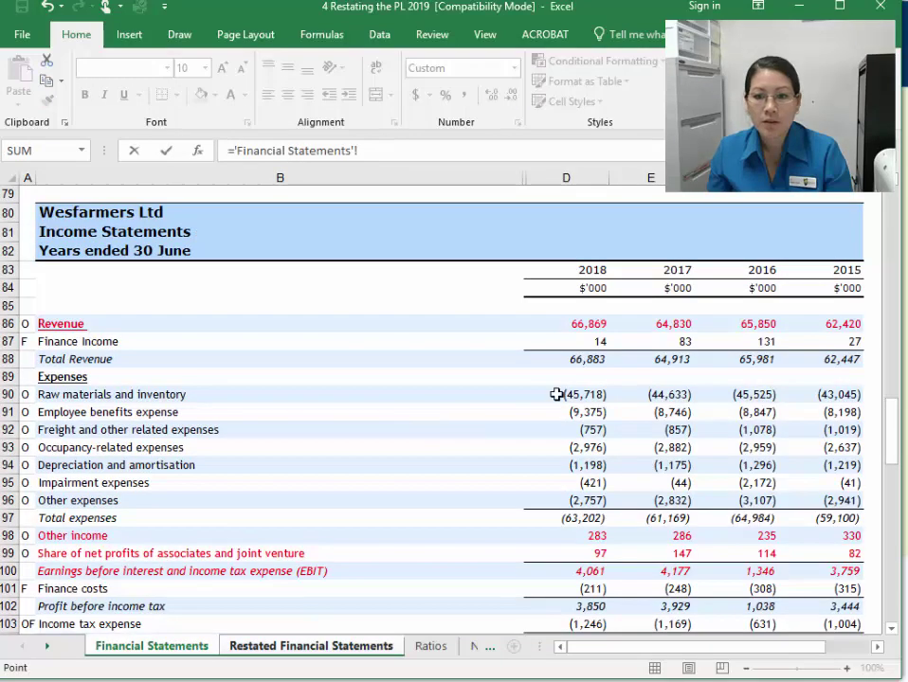
left_click(573, 394)
key("Return")
left_click(592, 394)
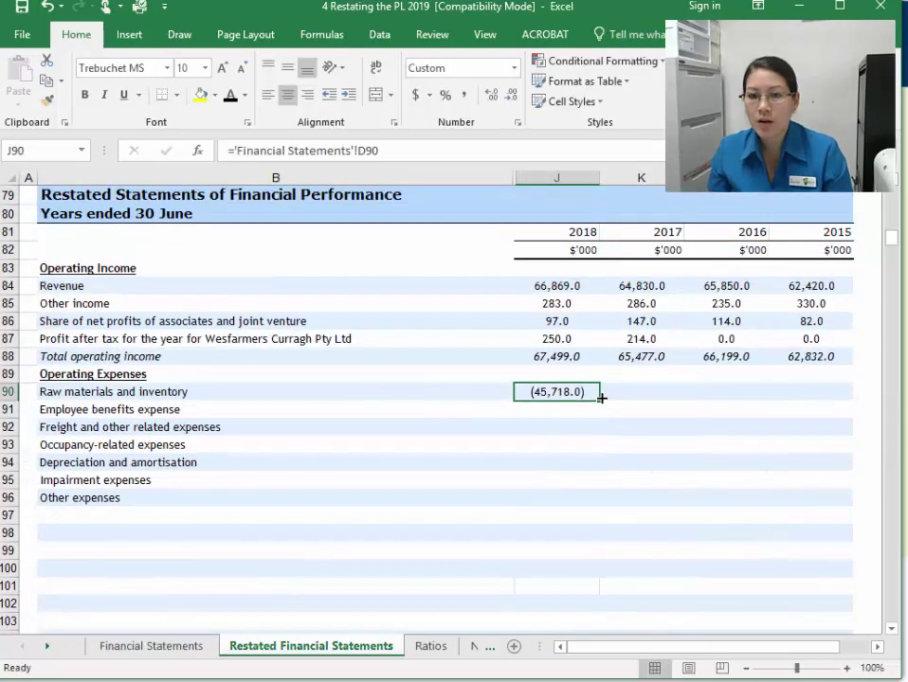
Fill the J90 link down to row 96 without formatting and across to 2015 for all operating expenses
left_click_drag(601, 401, 602, 510)
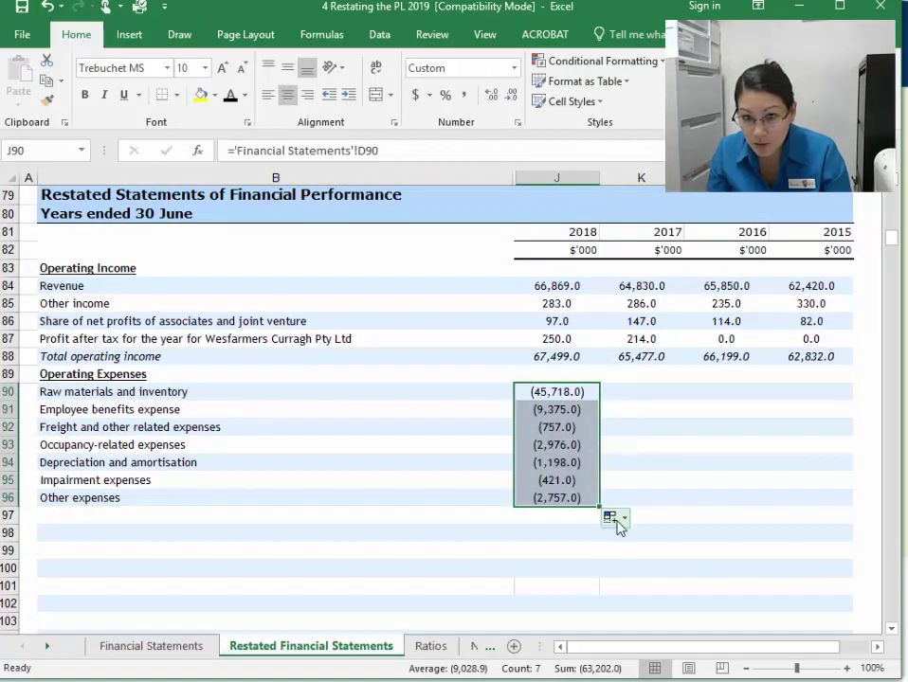
left_click(621, 519)
left_click(597, 580)
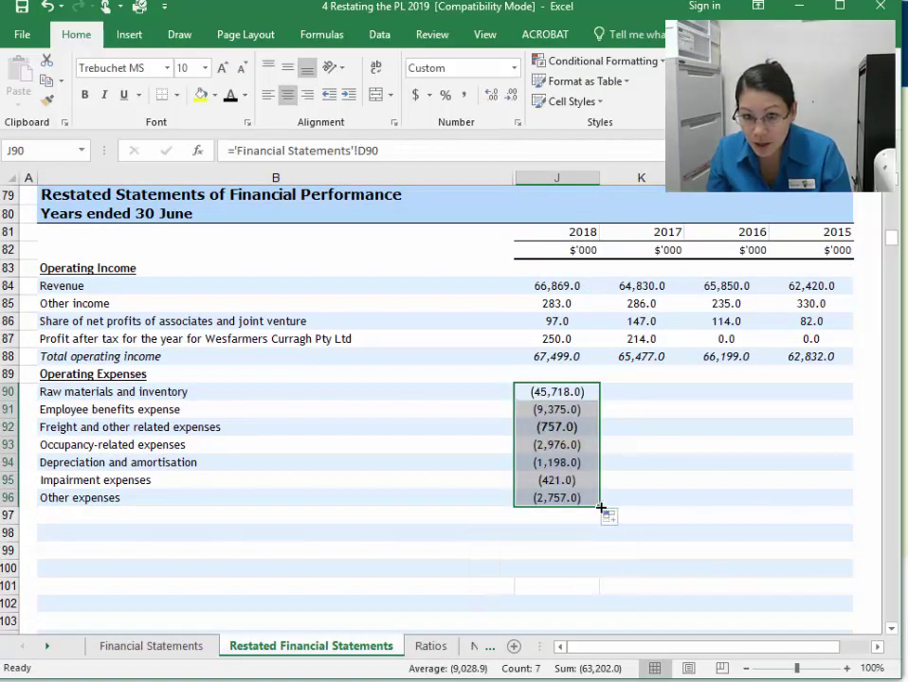
left_click_drag(599, 506, 841, 492)
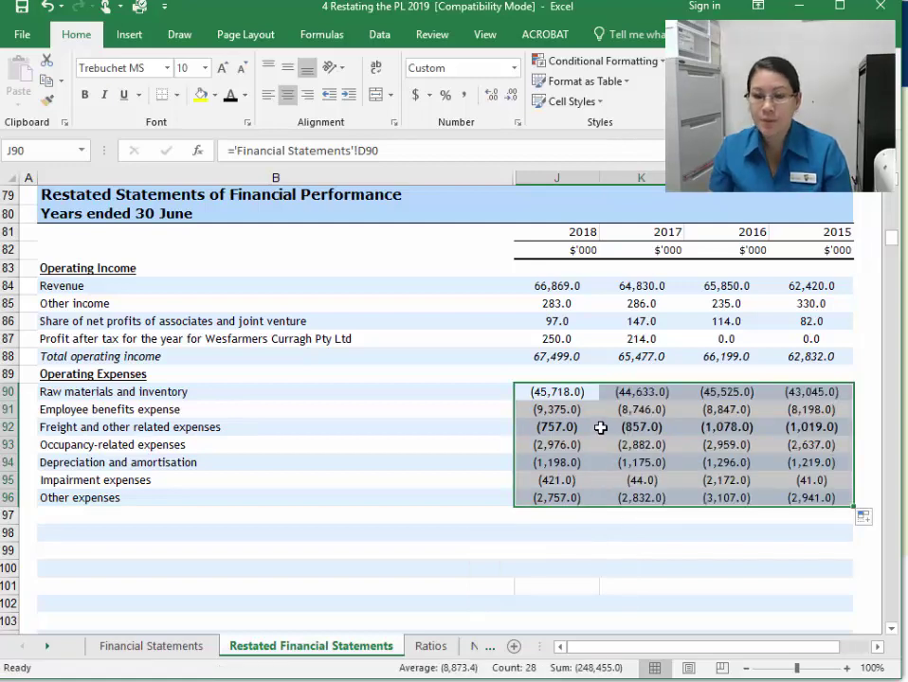
left_click(472, 516)
Colour rows 88 to 97 of the income statement on Financial Statements red, from Total Revenue to Total expenses
left_click(185, 652)
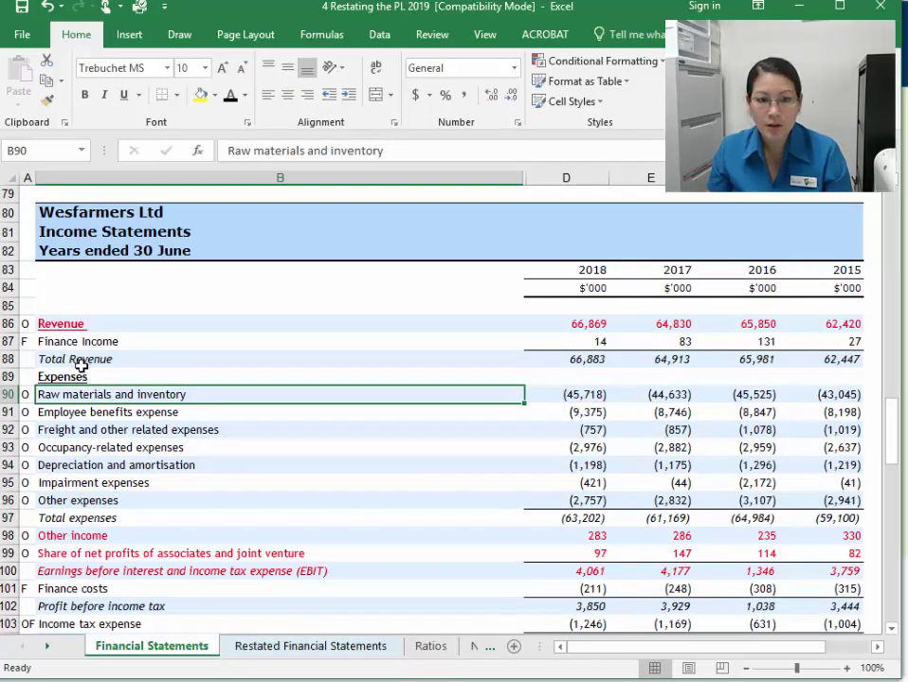
left_click_drag(81, 366, 794, 519)
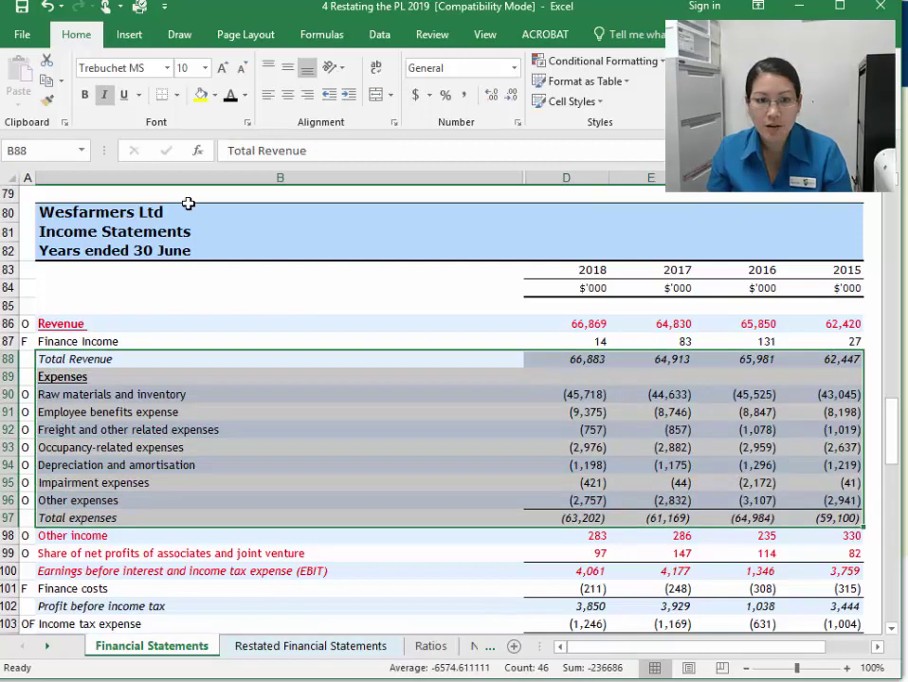
left_click(245, 98)
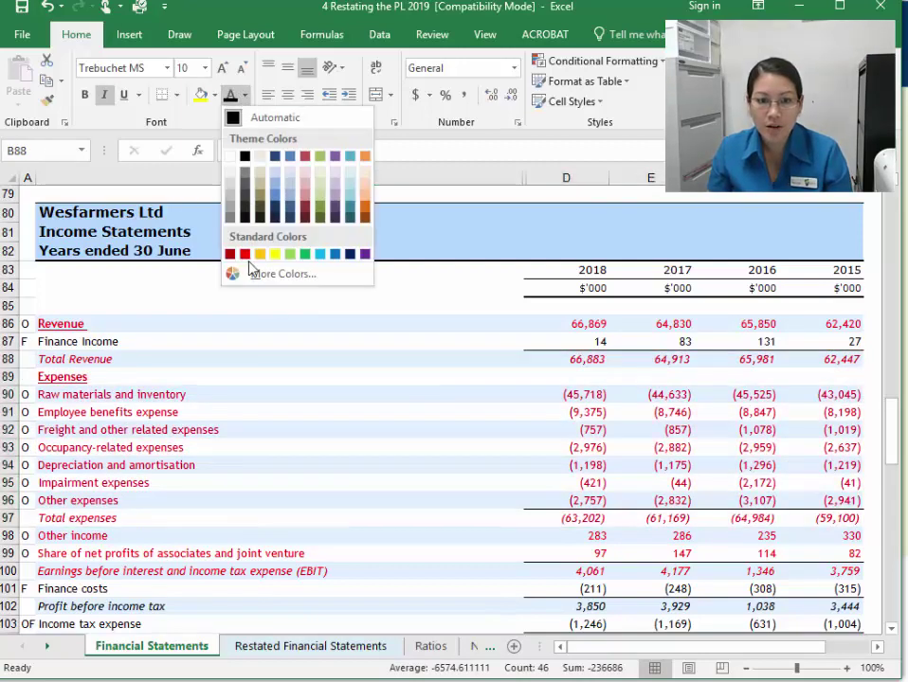
left_click(244, 254)
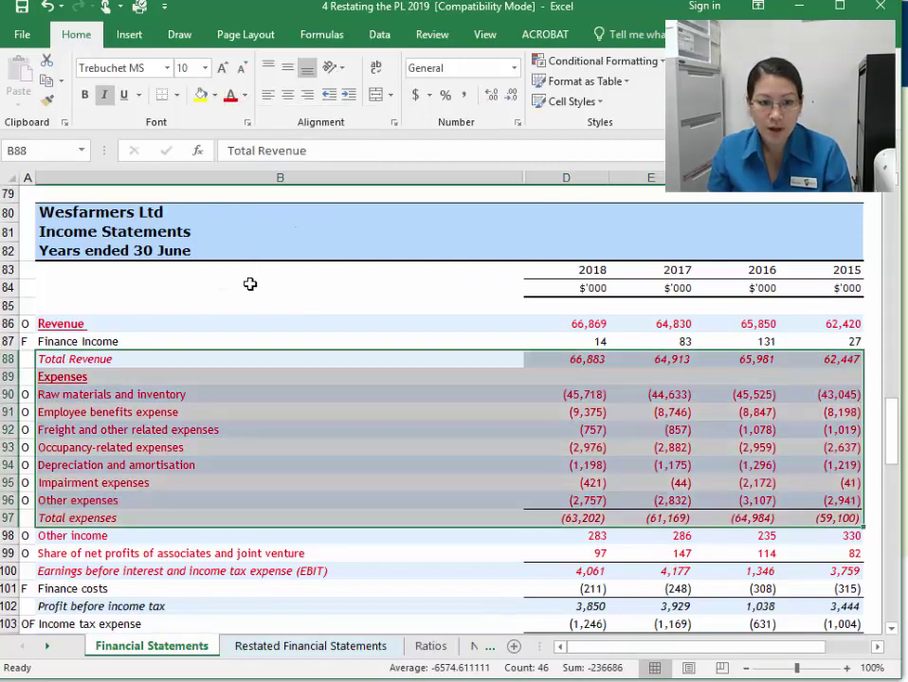
left_click(223, 498)
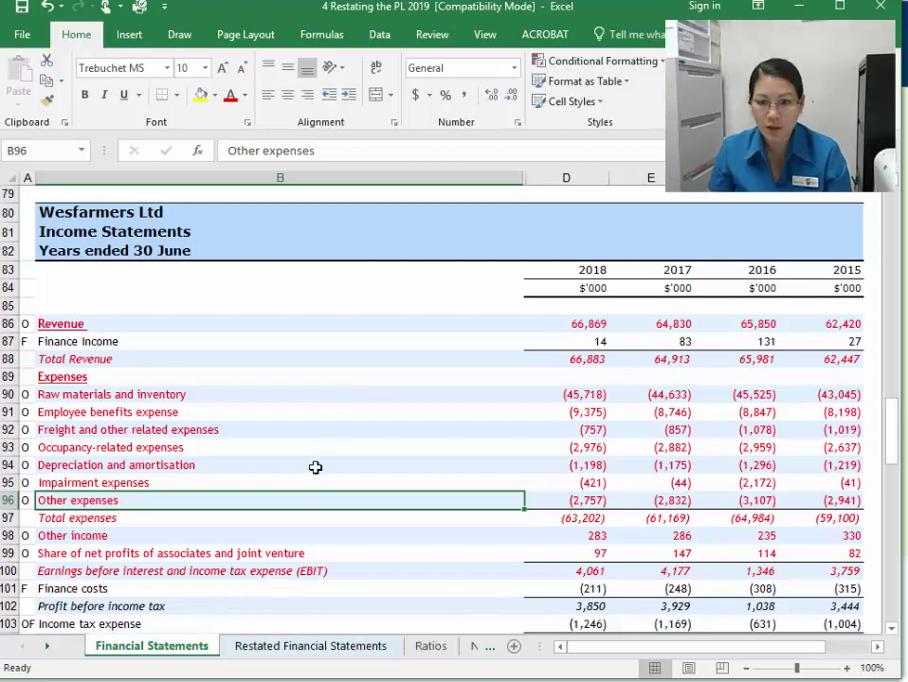
Examine the remaining Finance costs, Income tax expense and Bunnings UK and Ireland loss rows, and return to Restated Financial Statements
scroll(252, 501, "down", 2)
left_click(37, 476)
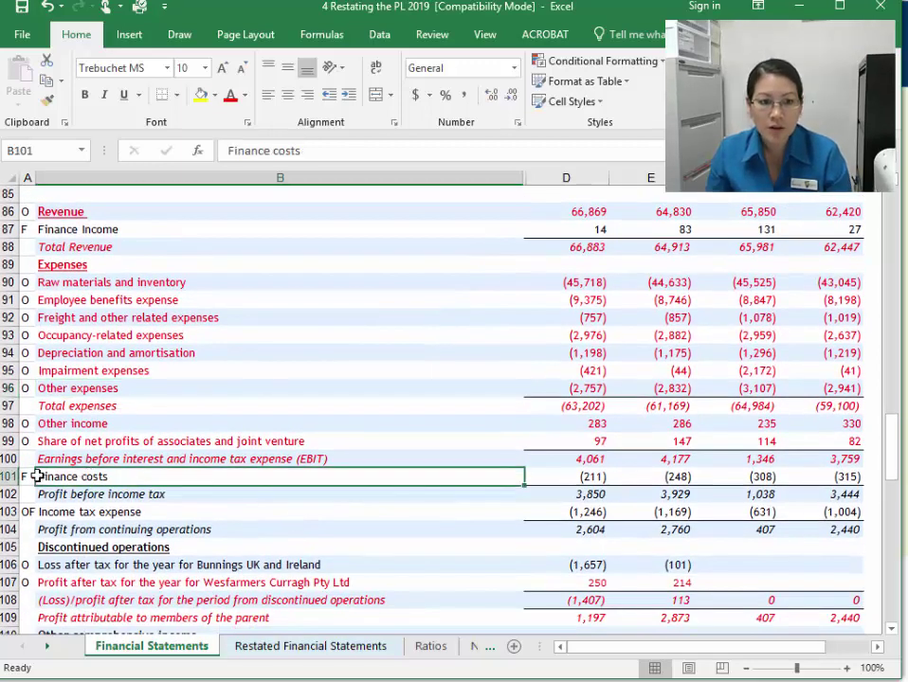
left_click(9, 477)
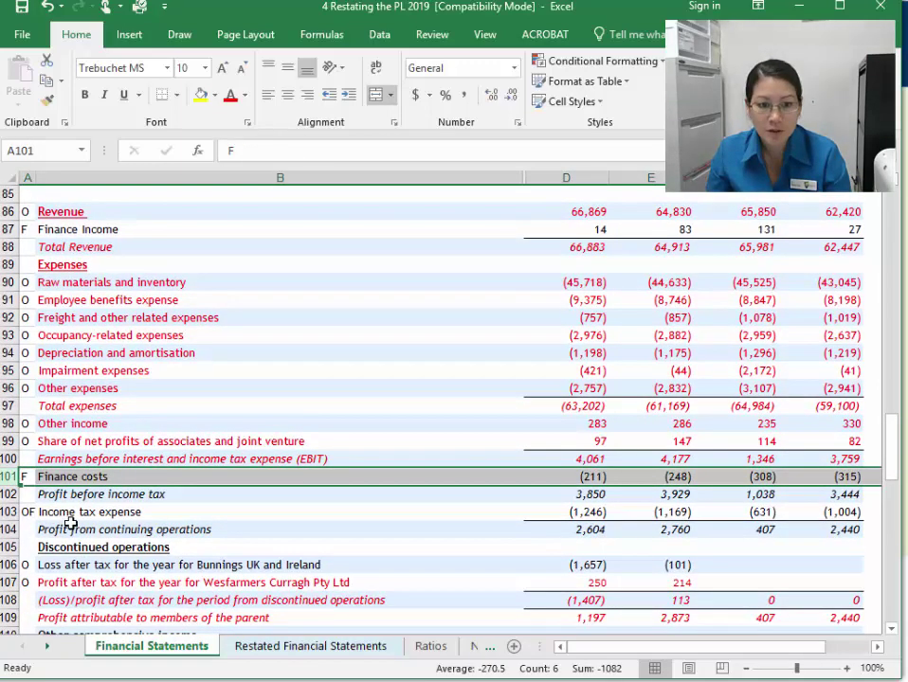
left_click(75, 512)
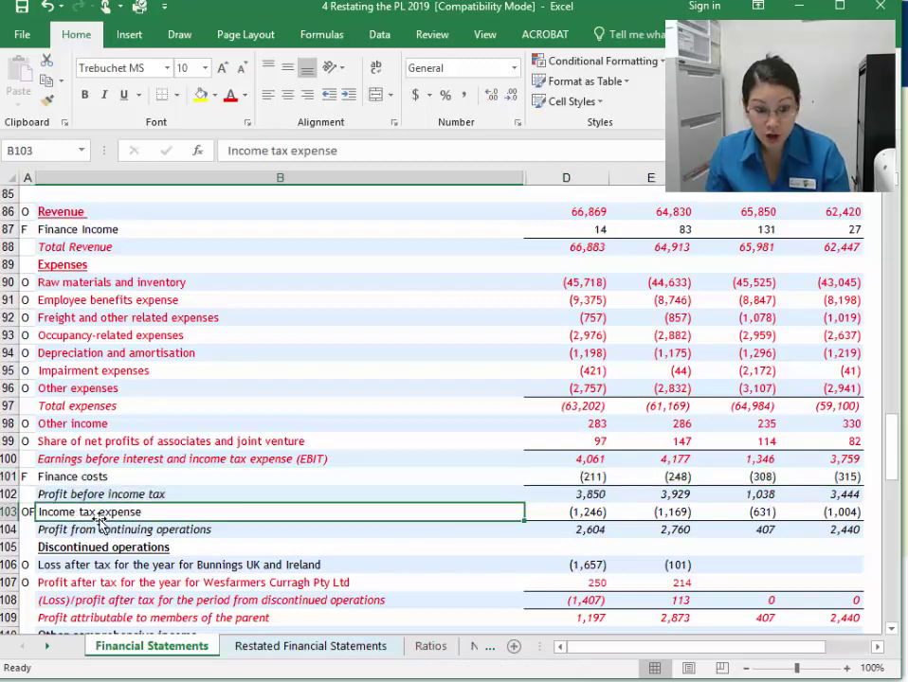
scroll(95, 514, "down", 3)
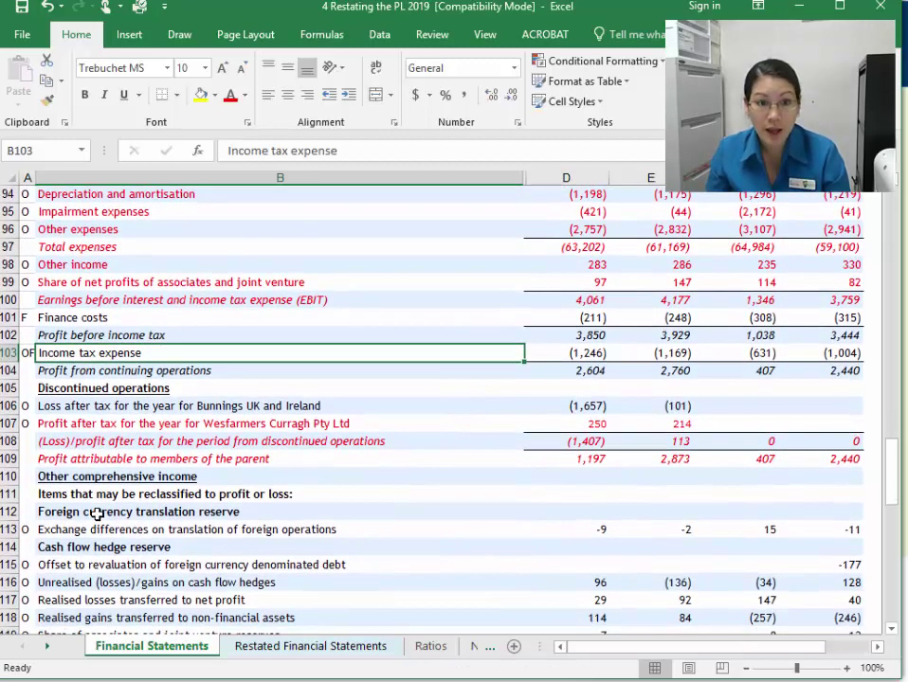
left_click(89, 404)
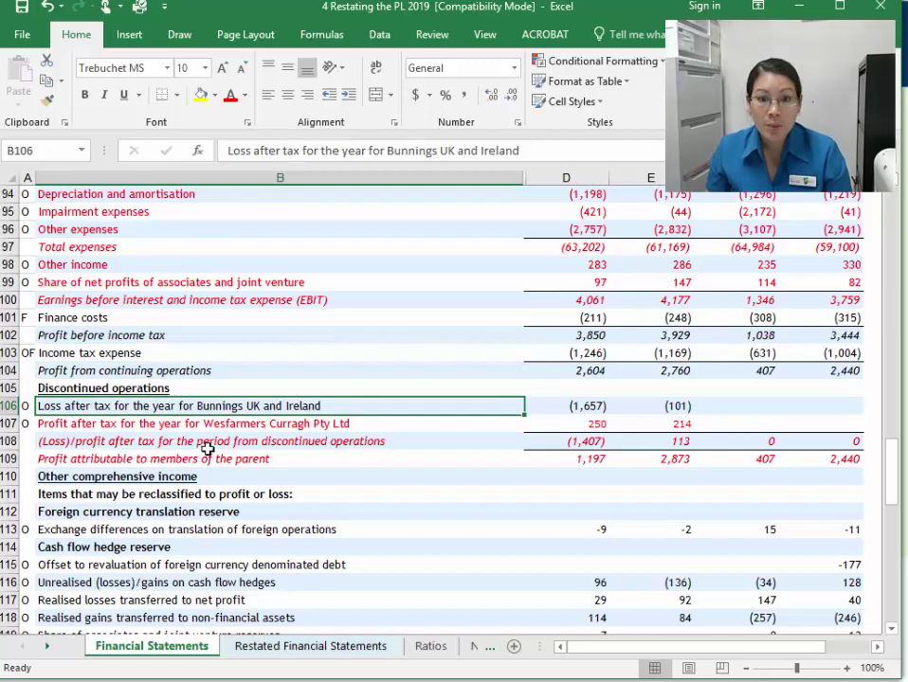
left_click(273, 647)
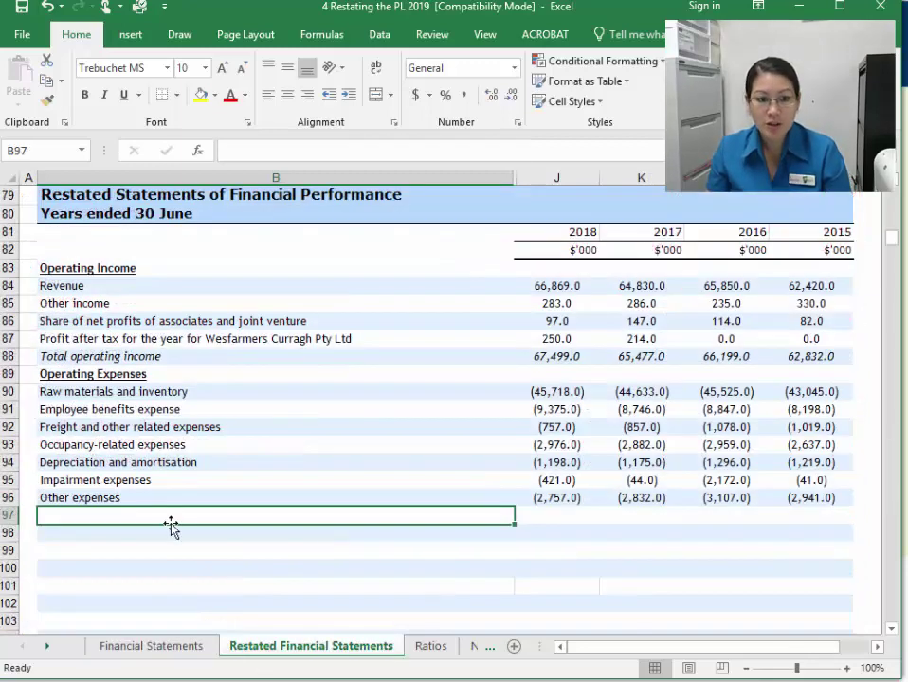
Link B97 to the 'Loss after tax for the year for Bunnings UK and Ireland' label in B106 of Financial Statements
type("=")
left_click(129, 648)
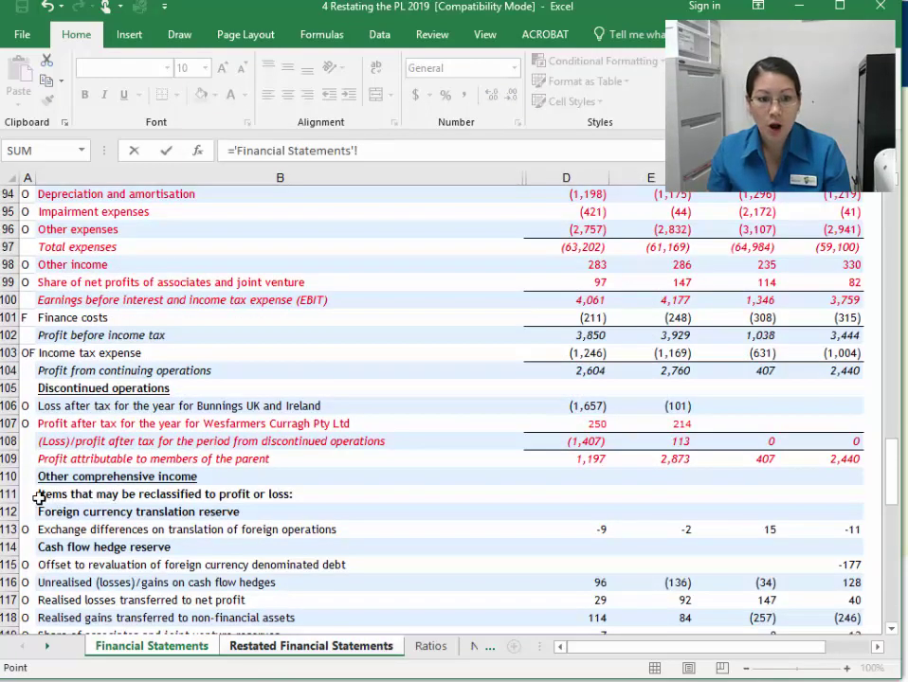
left_click(109, 405)
key("Return")
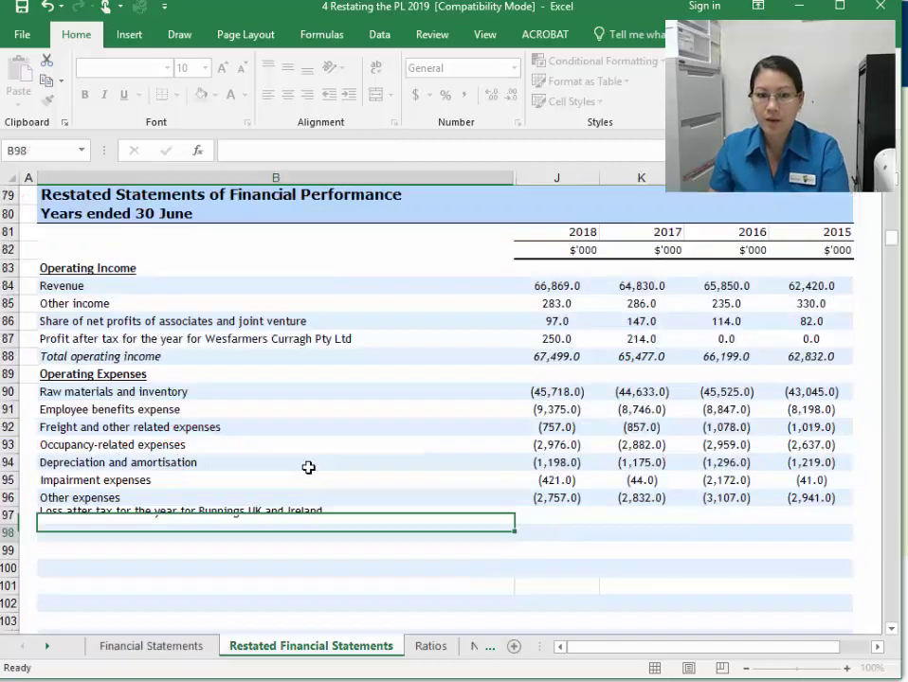
Link J97 to the 2018 Bunnings UK and Ireland loss in D106 of Financial Statements and fill it across to 2015
left_click(550, 514)
type("=")
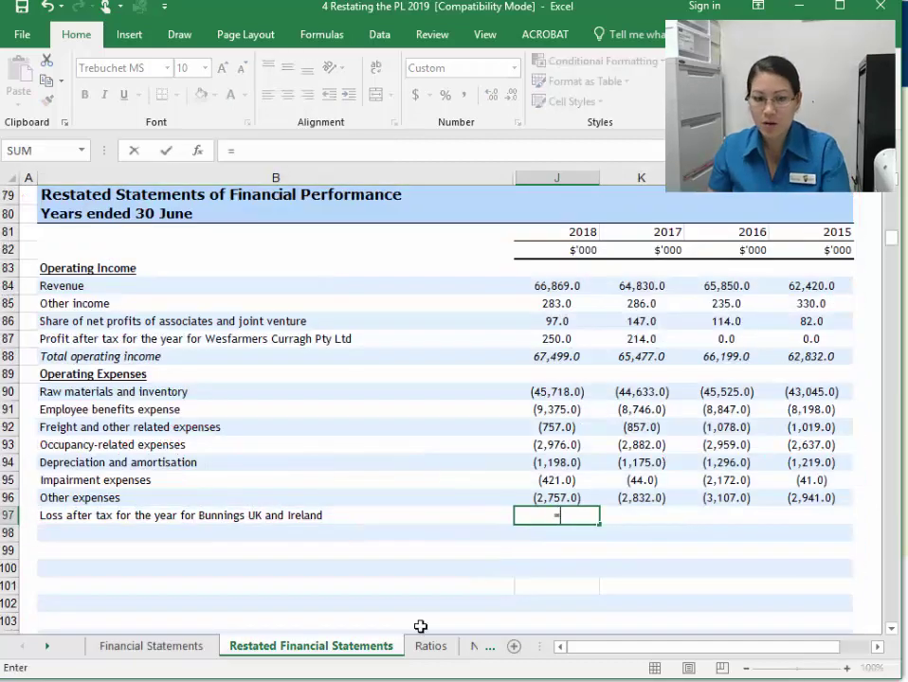
left_click(192, 645)
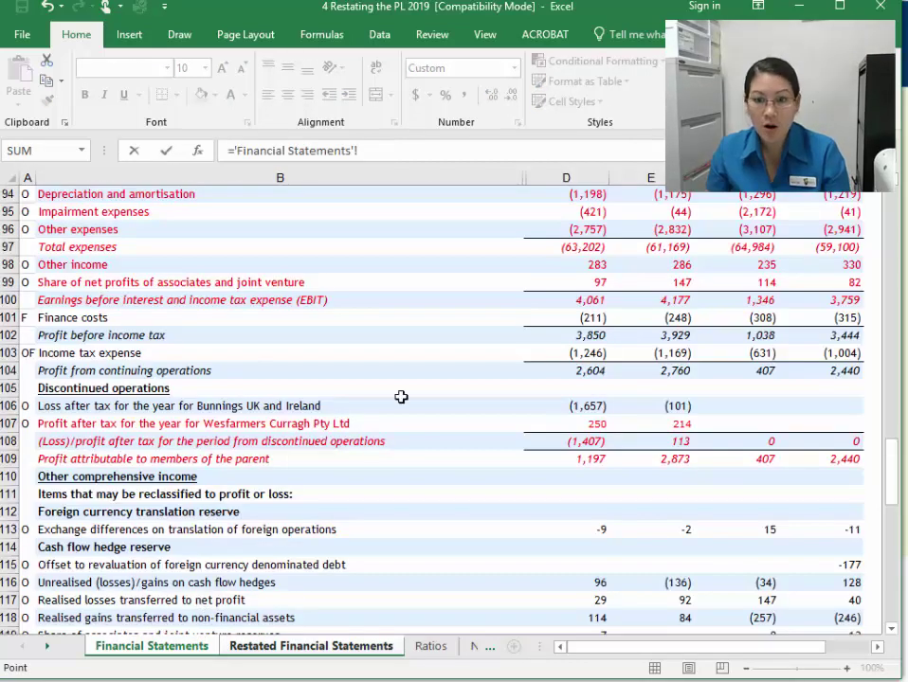
left_click(566, 405)
key("Return")
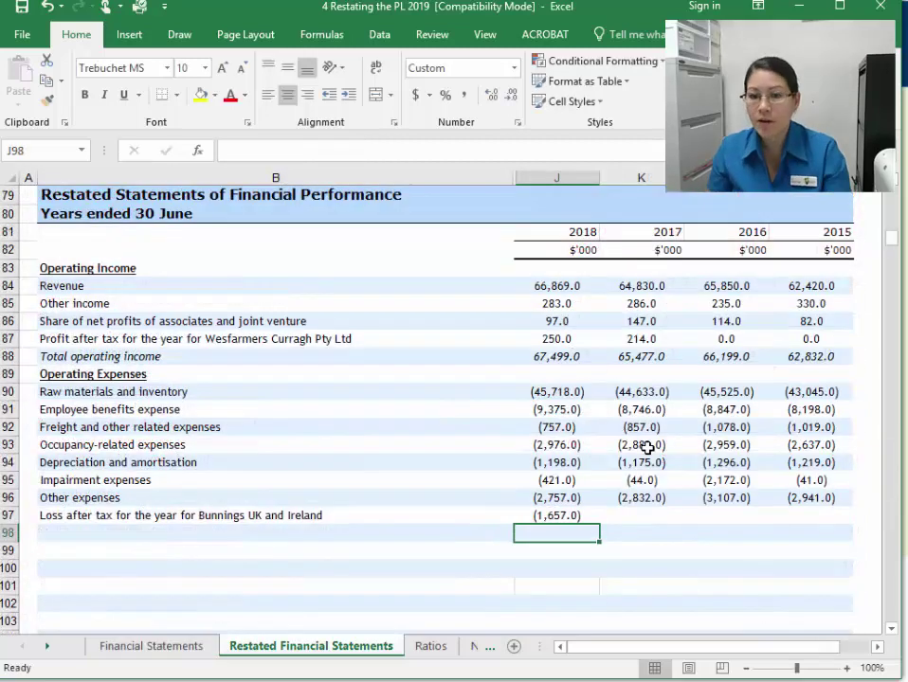
left_click(567, 515)
left_click_drag(601, 526, 815, 527)
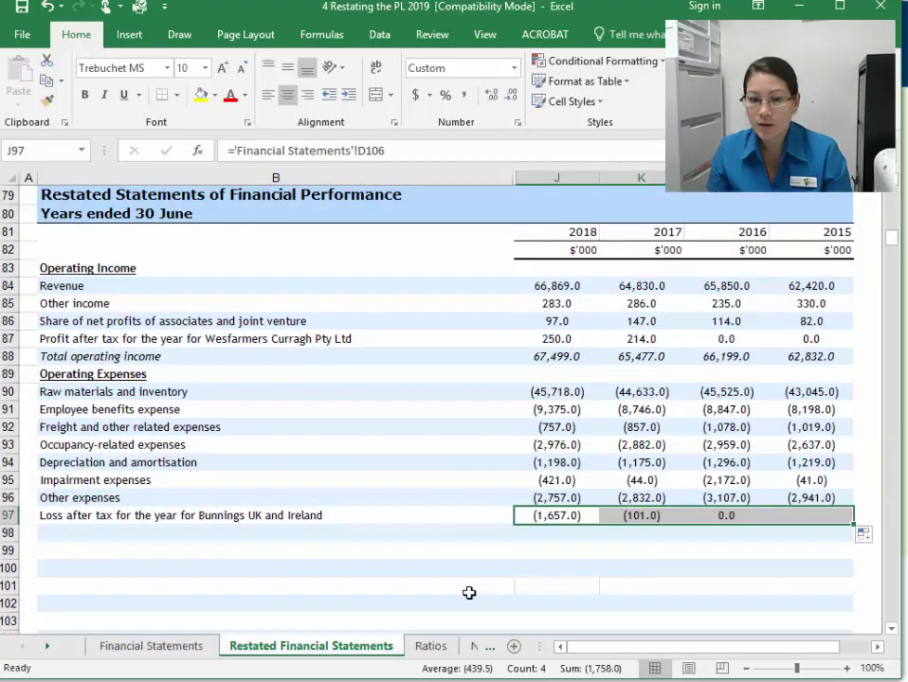
Colour rows 104 to 107 and the Profit before income tax row 102 red on Financial Statements
left_click(185, 650)
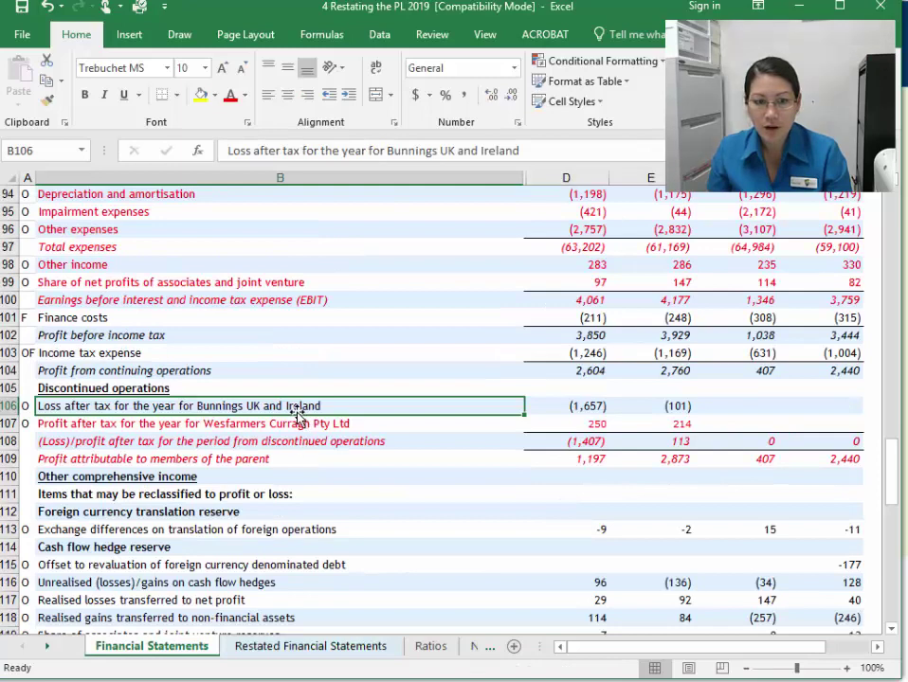
left_click_drag(198, 376, 782, 429)
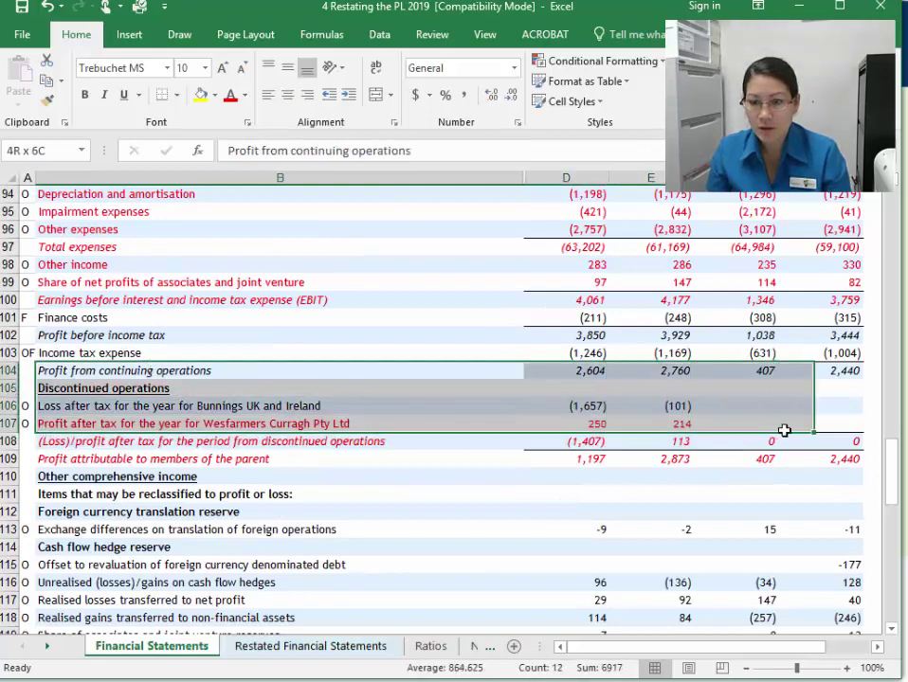
left_click(231, 95)
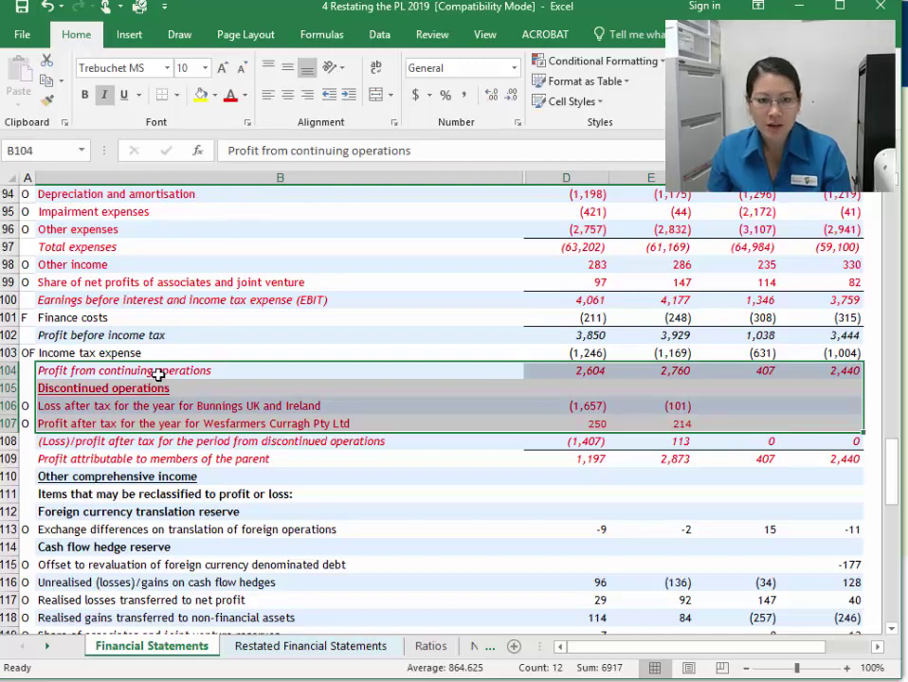
left_click(158, 375)
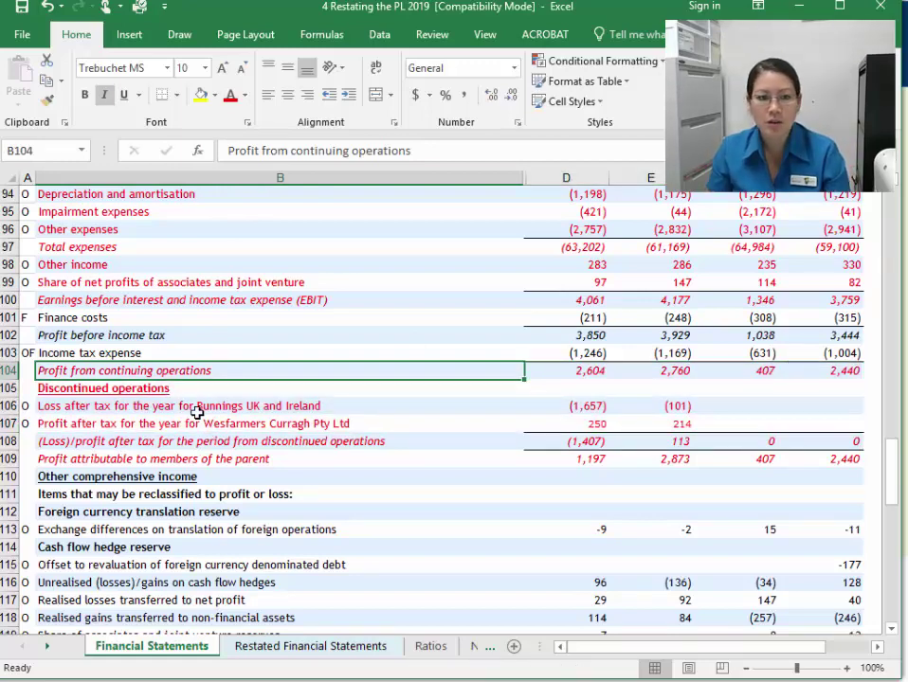
left_click_drag(156, 336, 811, 336)
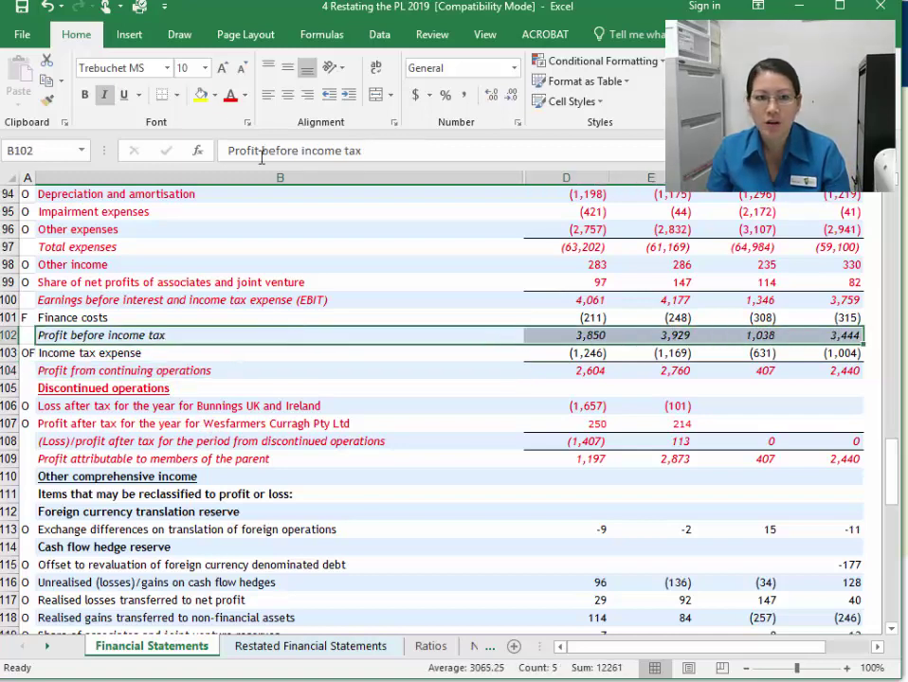
left_click(228, 99)
left_click(168, 477)
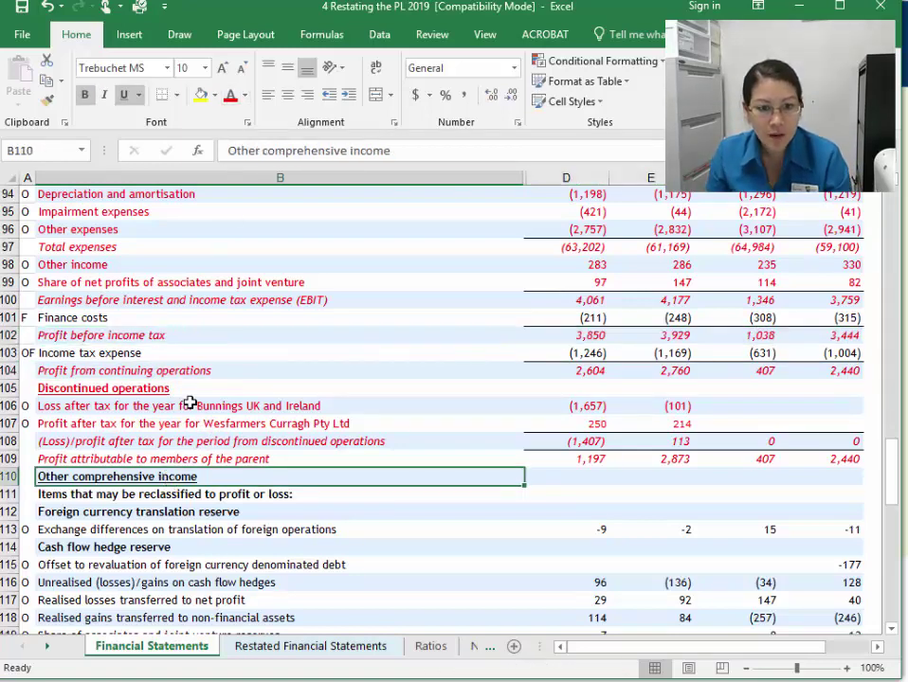
Enter the label 'Total operating expenses' in B98 of Restated Financial Statements
scroll(299, 477, "down", 2)
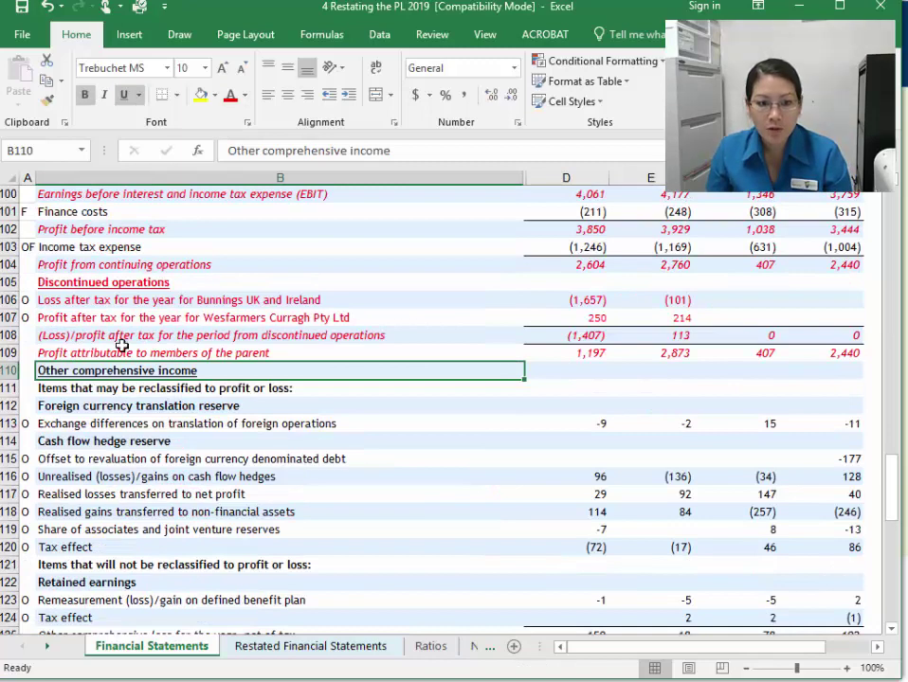
left_click(308, 646)
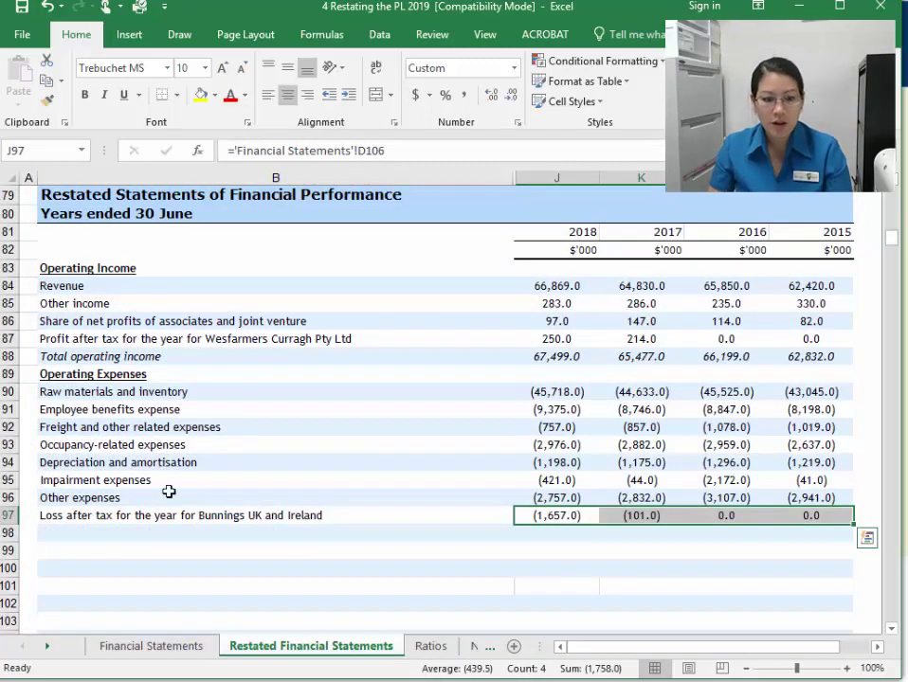
left_click(150, 538)
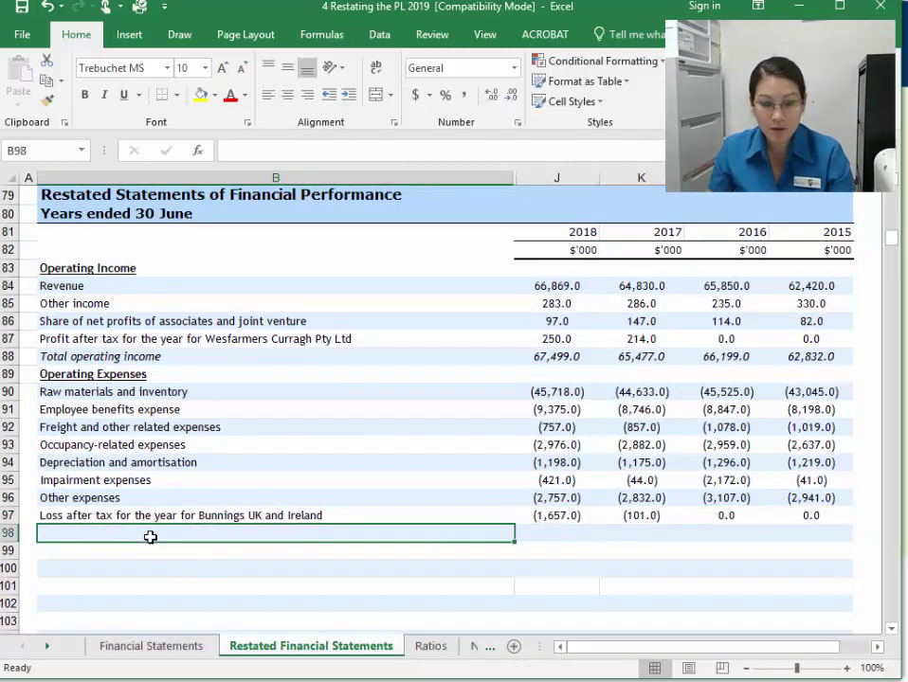
type("Total")
key("Return")
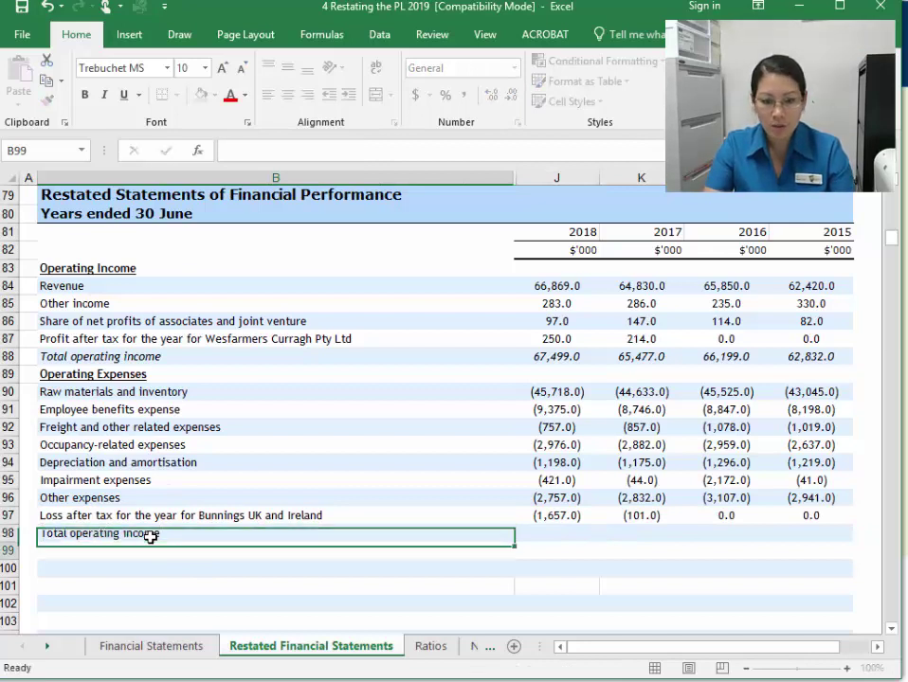
left_click(150, 538)
double_click(336, 152)
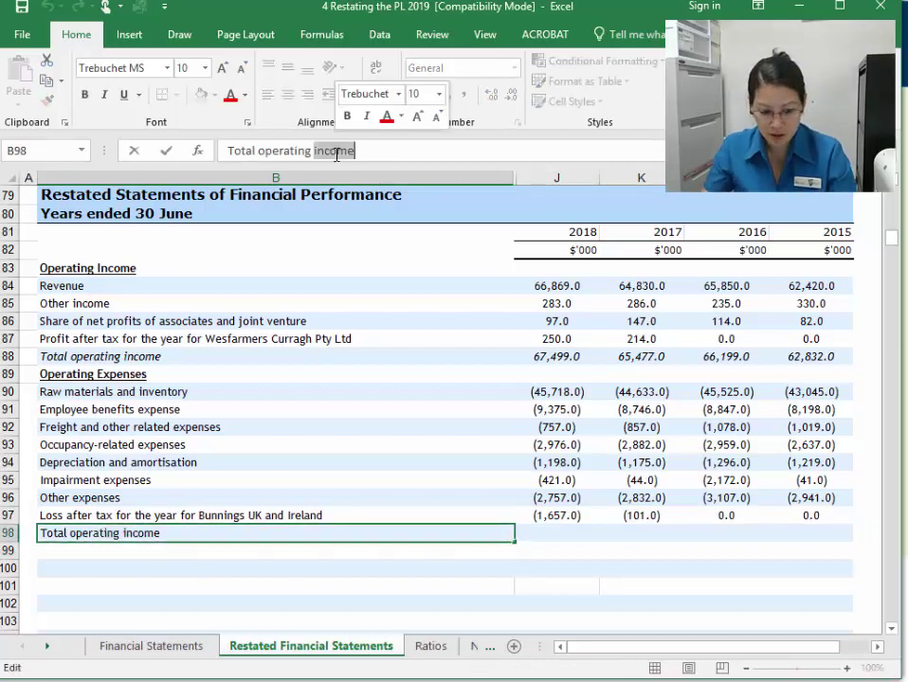
type("expenses")
key("Return")
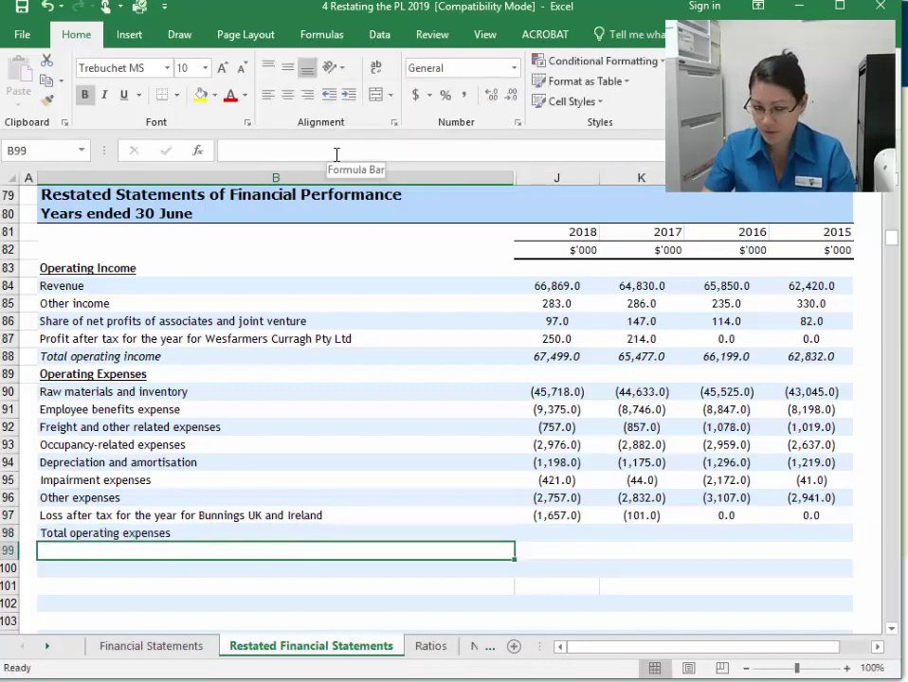
Sum the 2018 operating expenses J90:J97 in J98
key("Up")
key("Right")
type("=sum(")
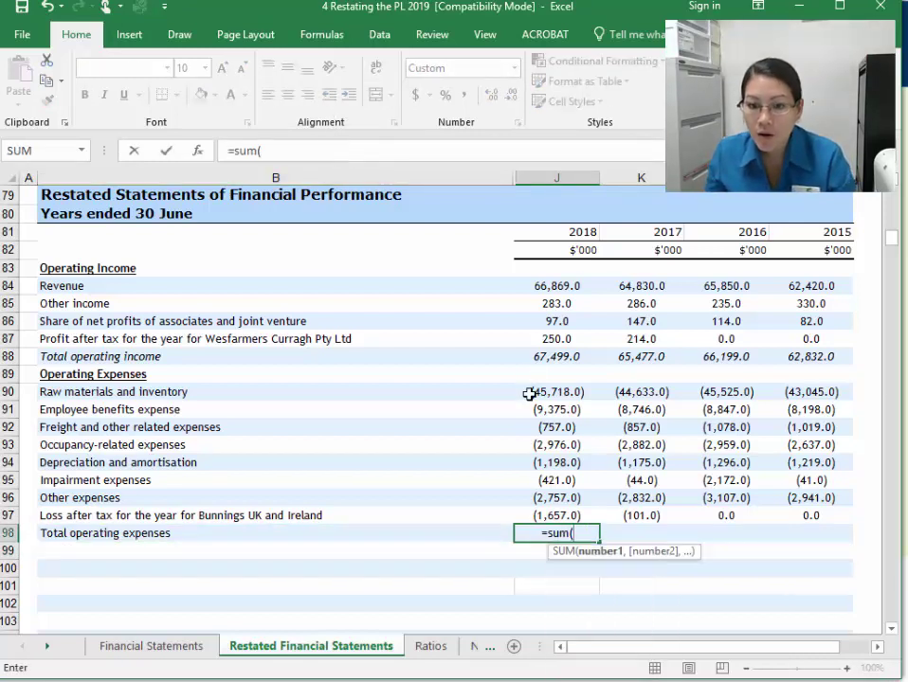
left_click_drag(530, 395, 543, 509)
key("Return")
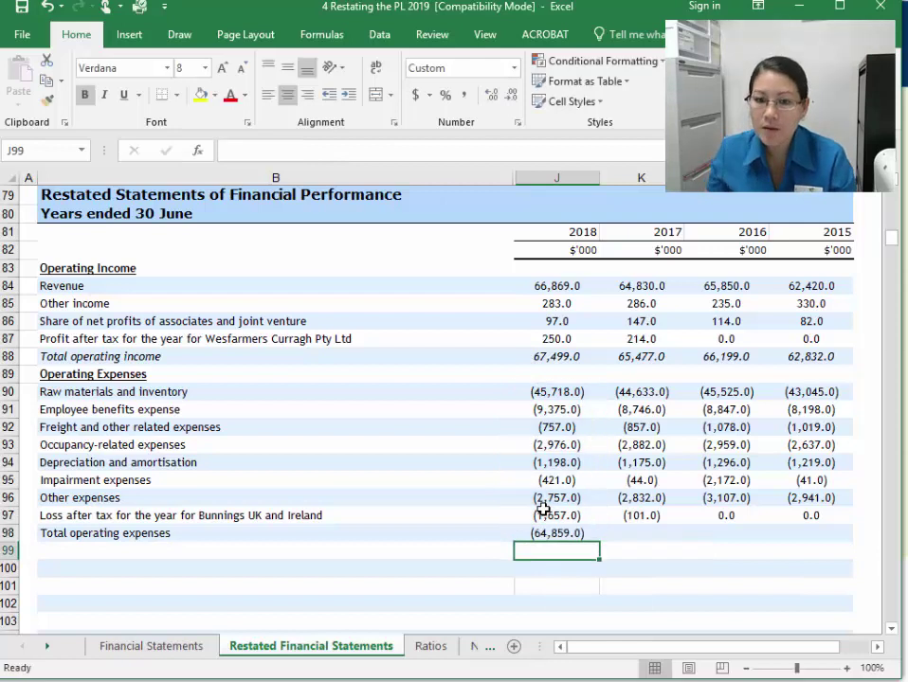
Fill the J98 total across to 2015 and italicise the Total operating expenses figures and label
left_click(547, 533)
left_click_drag(597, 543, 827, 543)
key("ctrl+i")
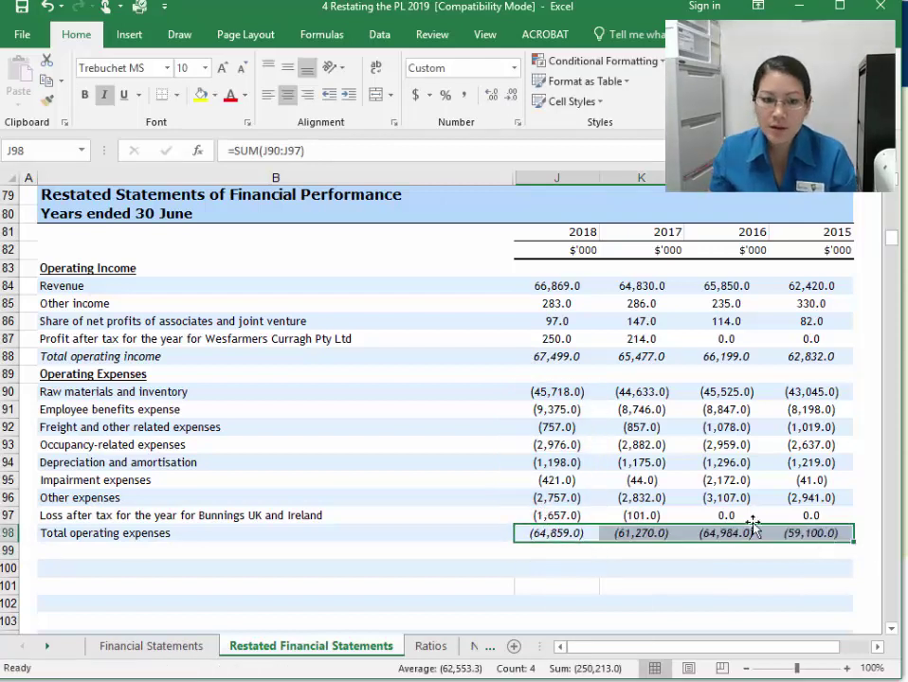
left_click(242, 536)
key("ctrl+i")
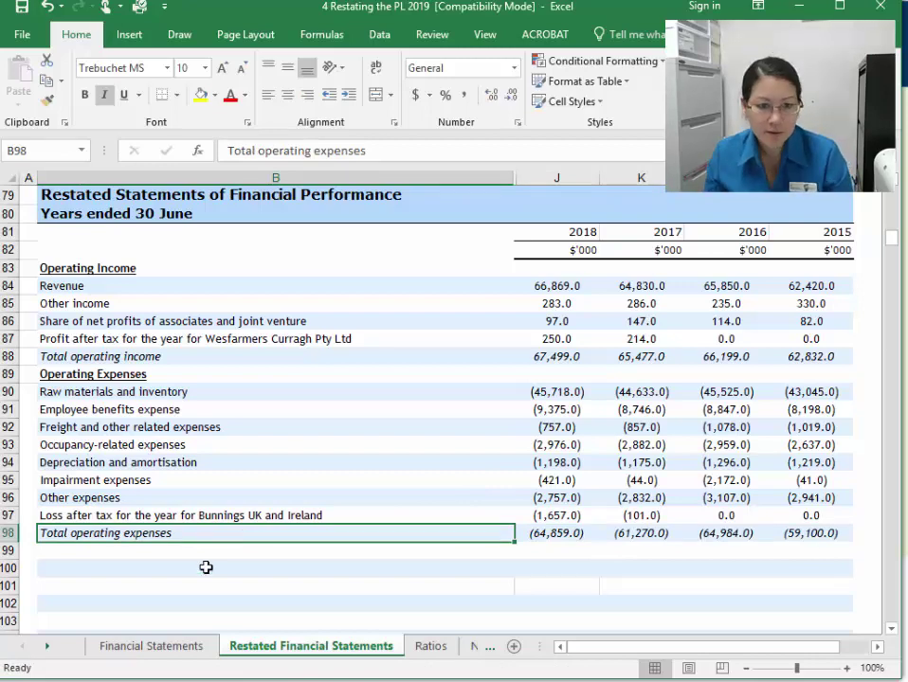
Add an underlined 'Tax Expense' heading in B99 below Total operating expenses
left_click(199, 553)
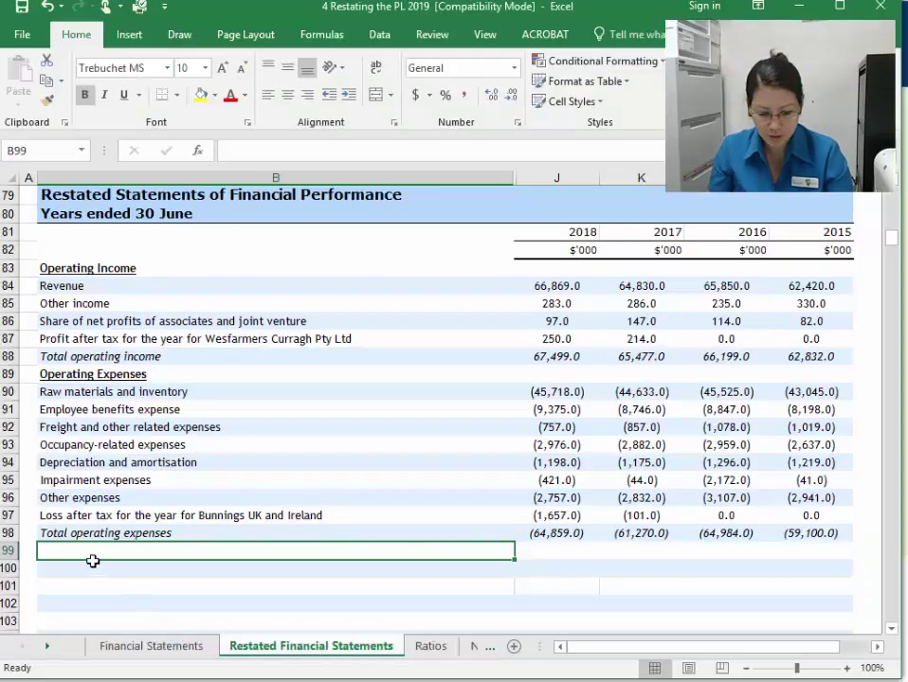
type("T")
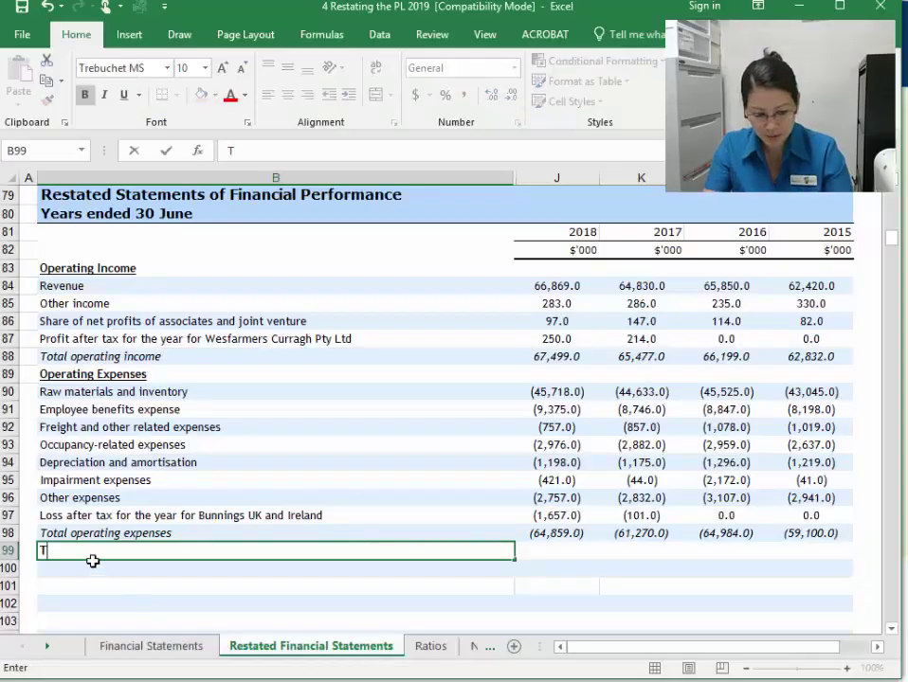
type("ax Expense")
key("Return")
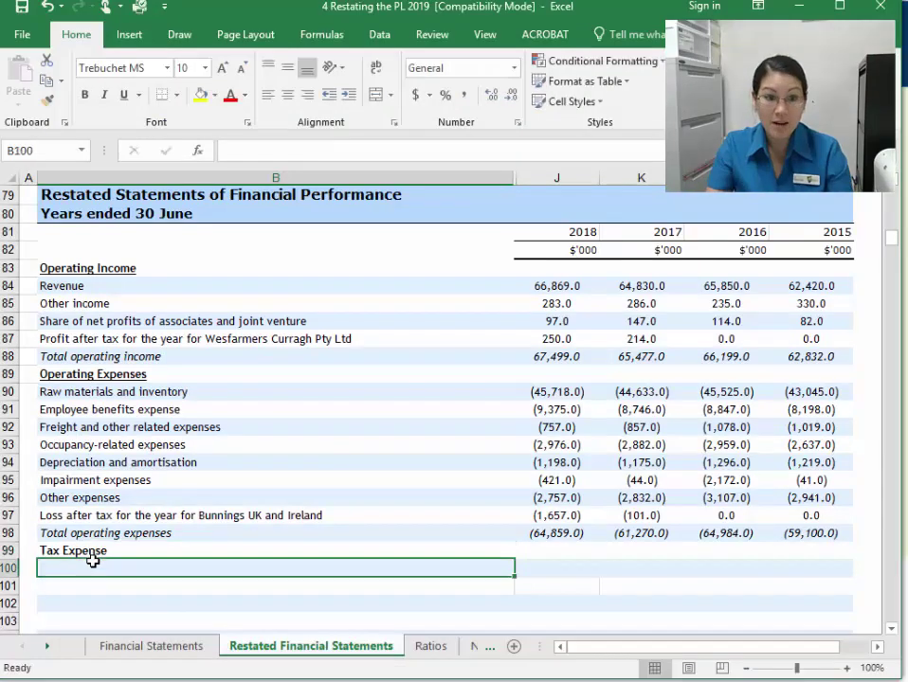
key("Up")
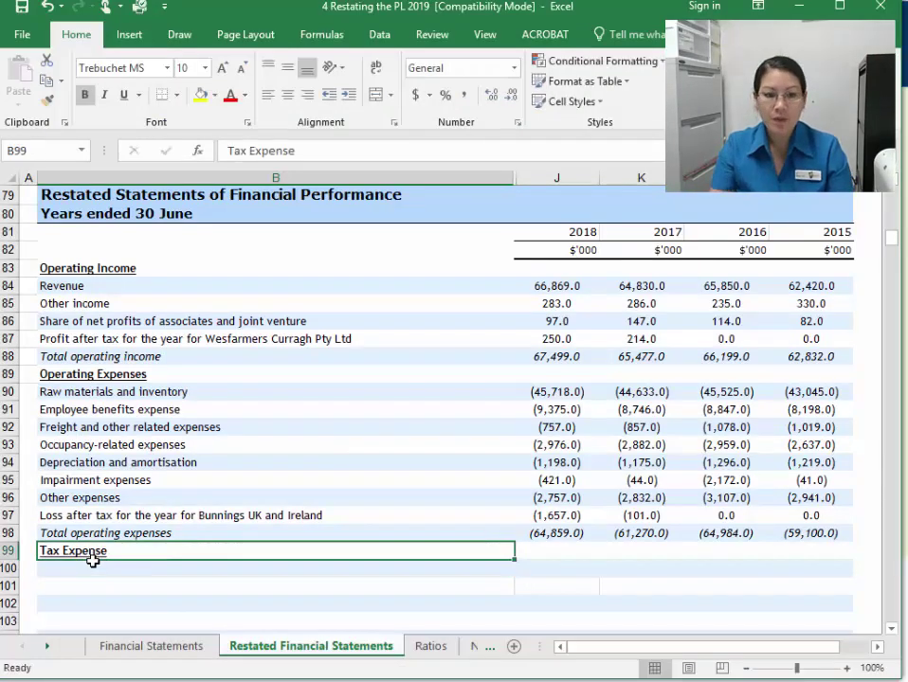
key("ctrl+u")
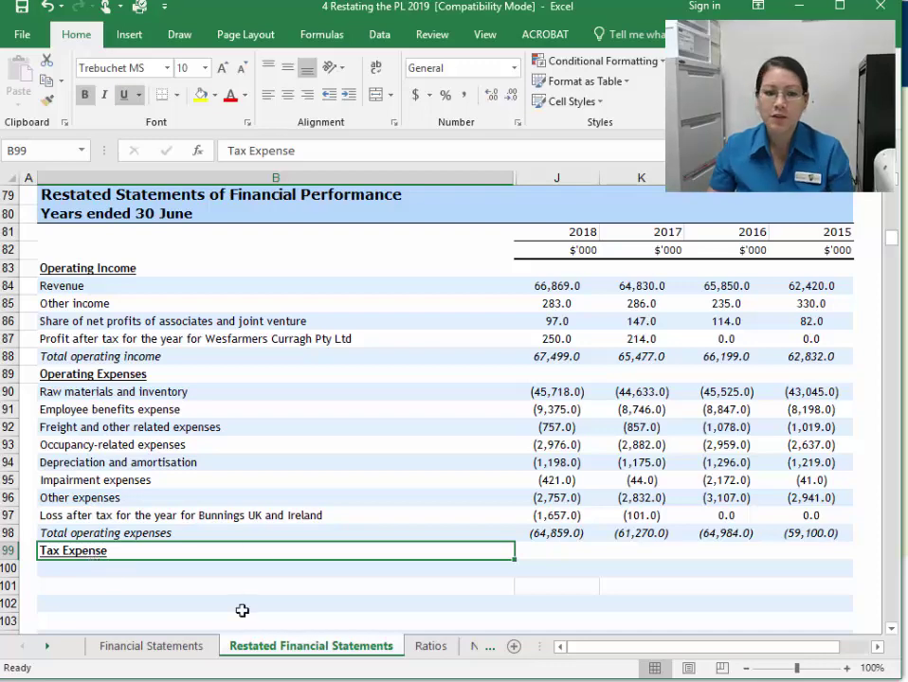
Check the 2018 Income tax expense in D103 of Financial Statements and enter the label 'Tax Reported' in B100 of Restated Financial Statements
left_click(191, 645)
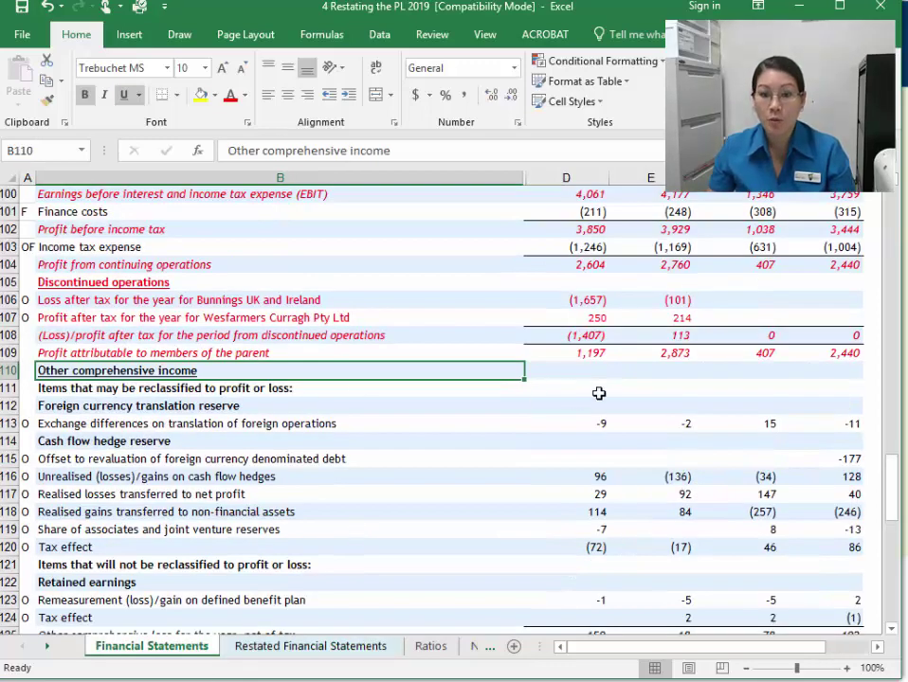
scroll(540, 397, "up", 4)
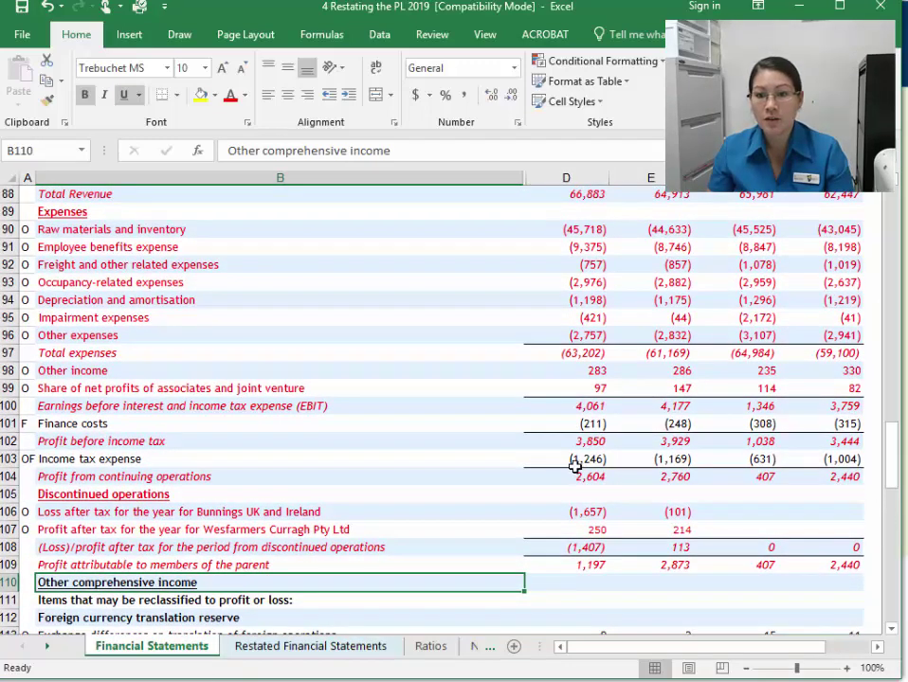
left_click(591, 459)
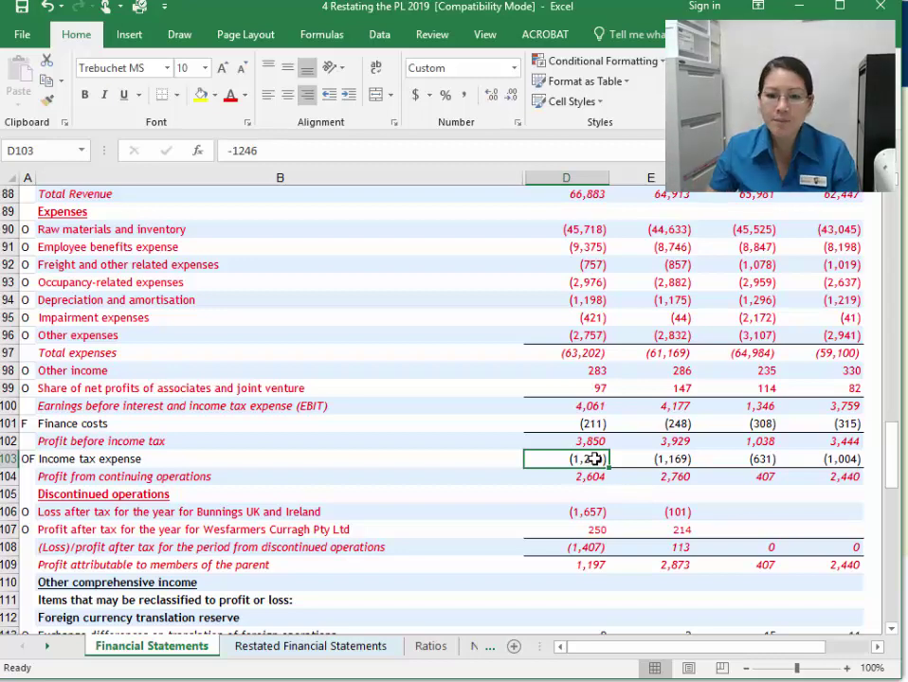
left_click(312, 646)
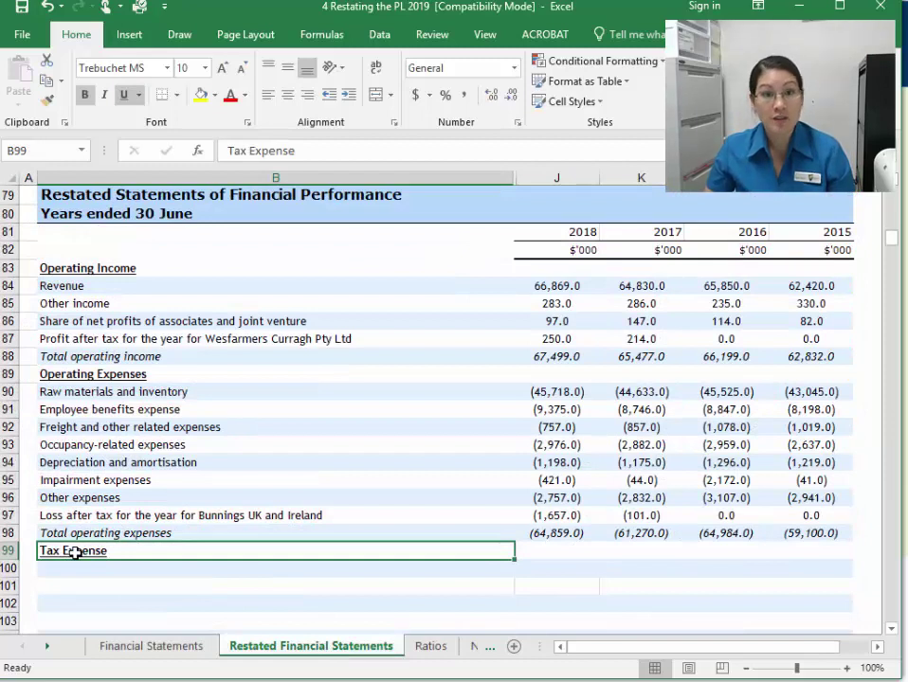
left_click(158, 570)
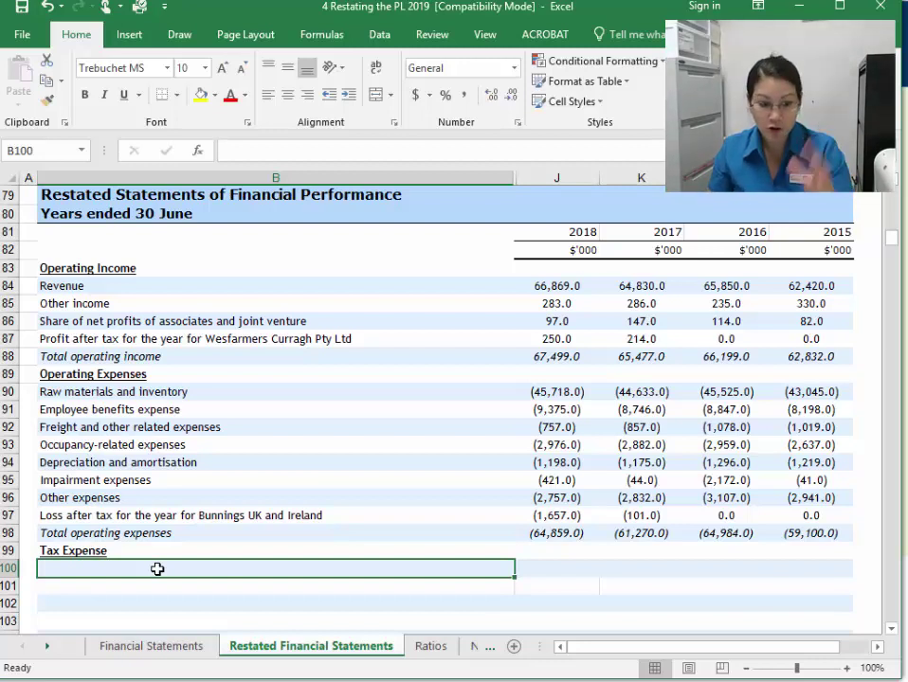
type("T")
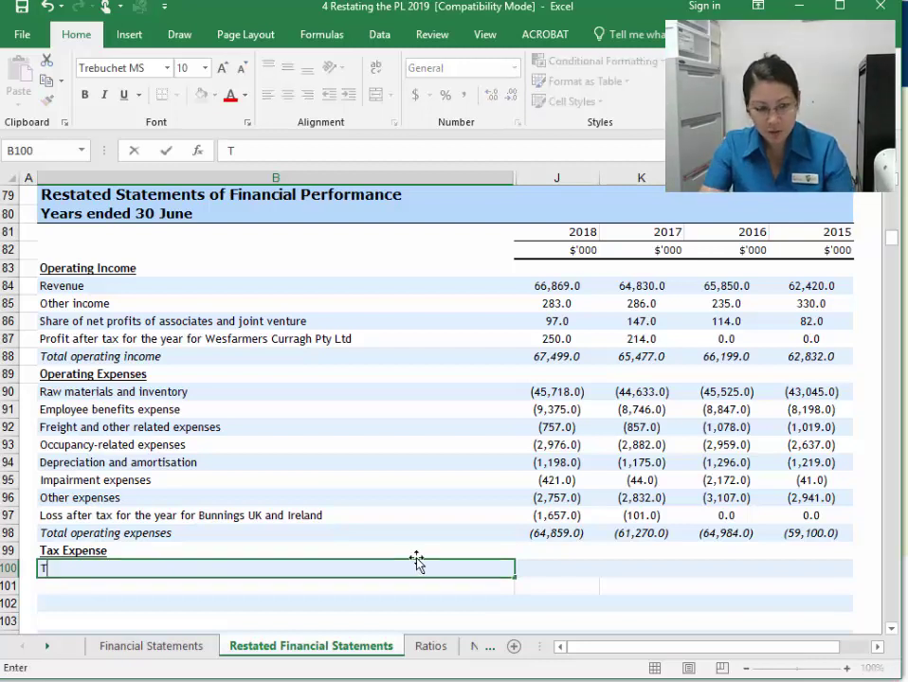
type("ax Rep")
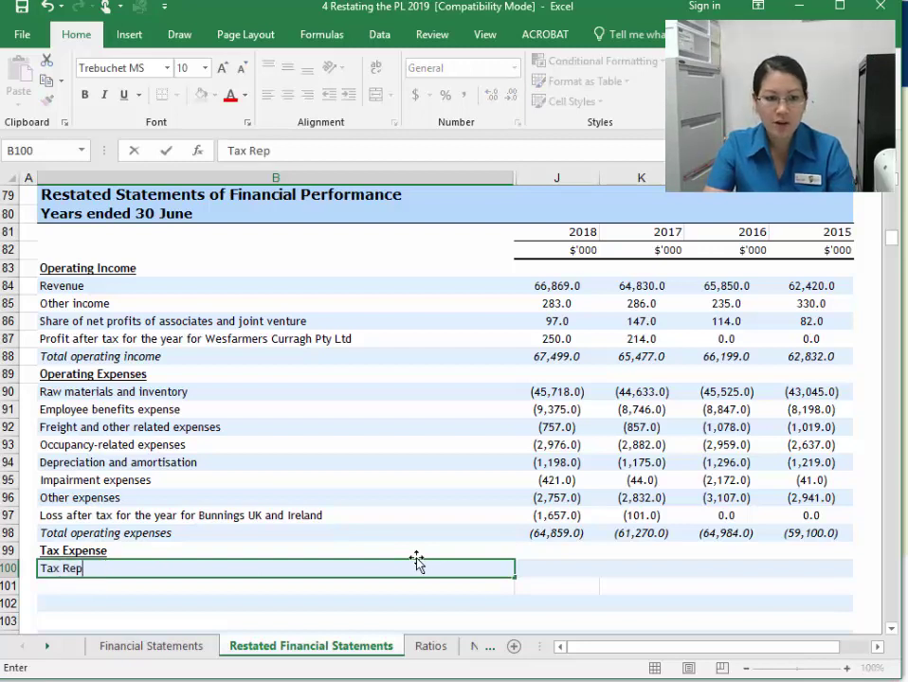
type("orted")
key("Return")
key("Up")
key("Right")
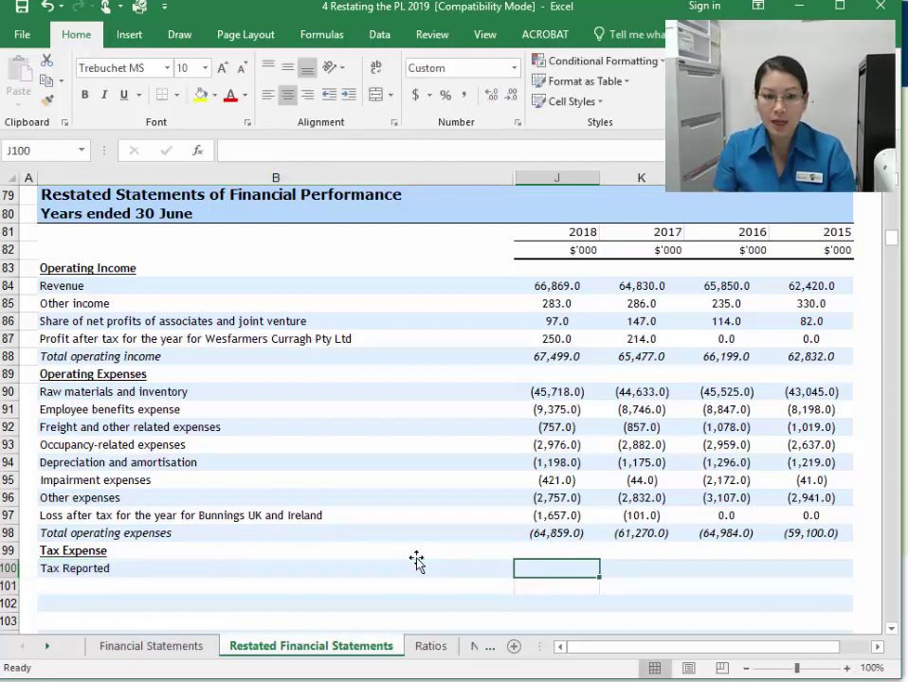
Link the 2018 Tax Reported cell J100 to D103 of Financial Statements and fill it across to 2015
type("=")
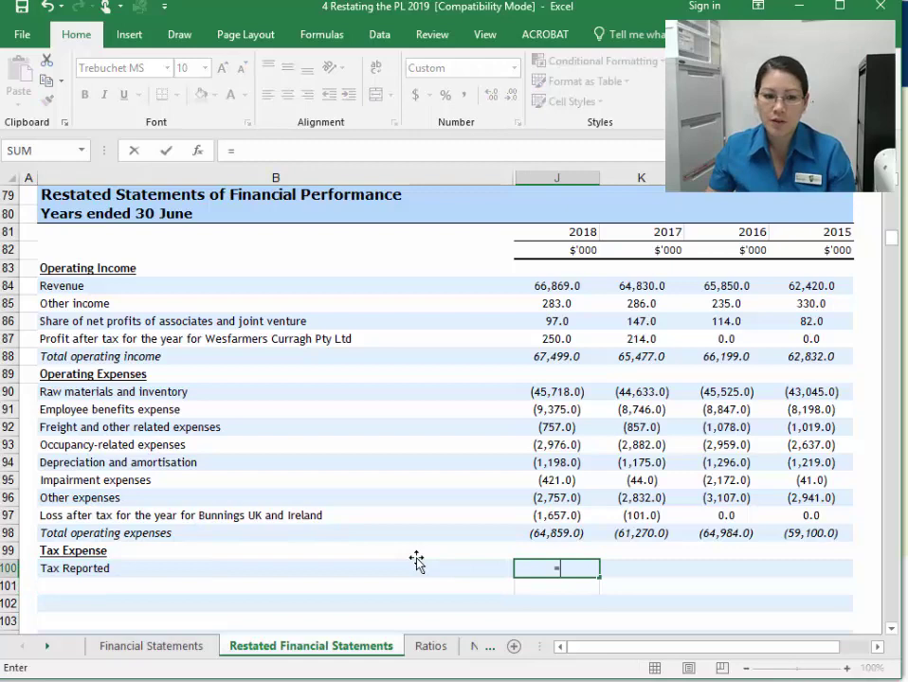
left_click(178, 654)
left_click(566, 460)
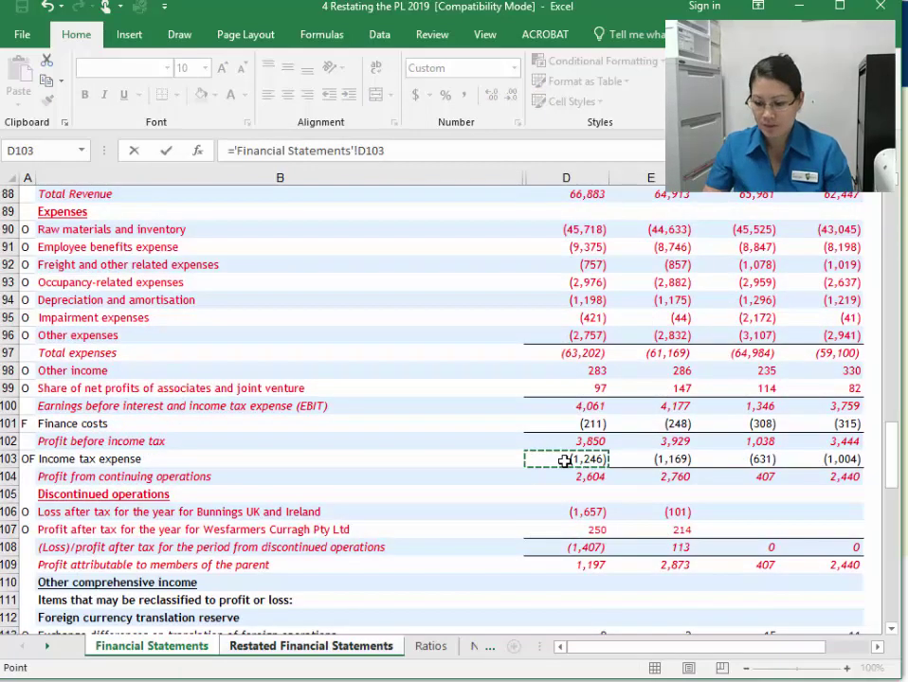
key("Return")
left_click(569, 568)
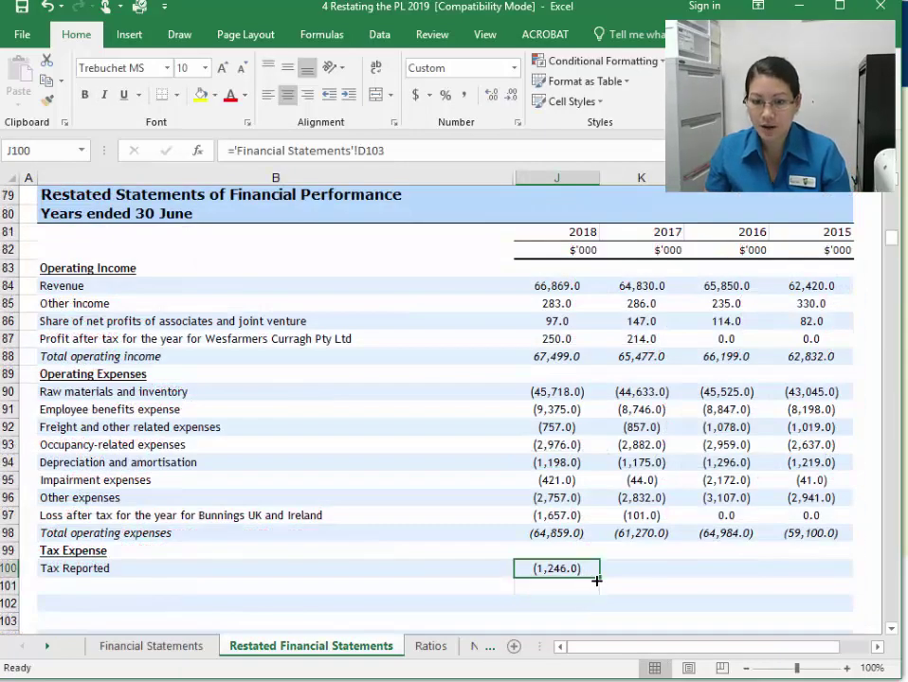
left_click_drag(599, 580, 828, 582)
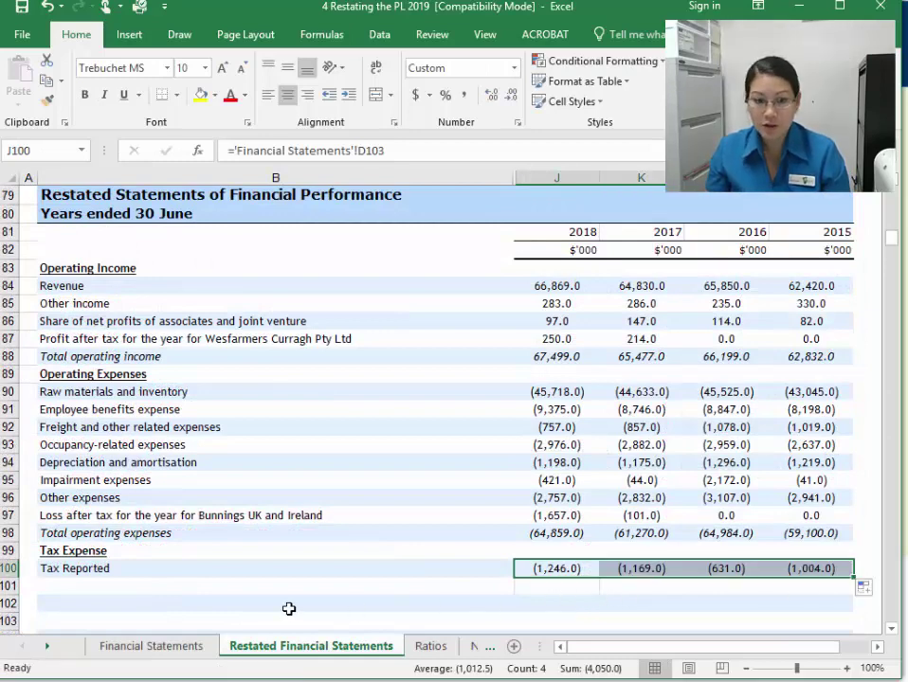
Colour the Income tax expense label and figures in row 103 of Financial Statements red
left_click(186, 656)
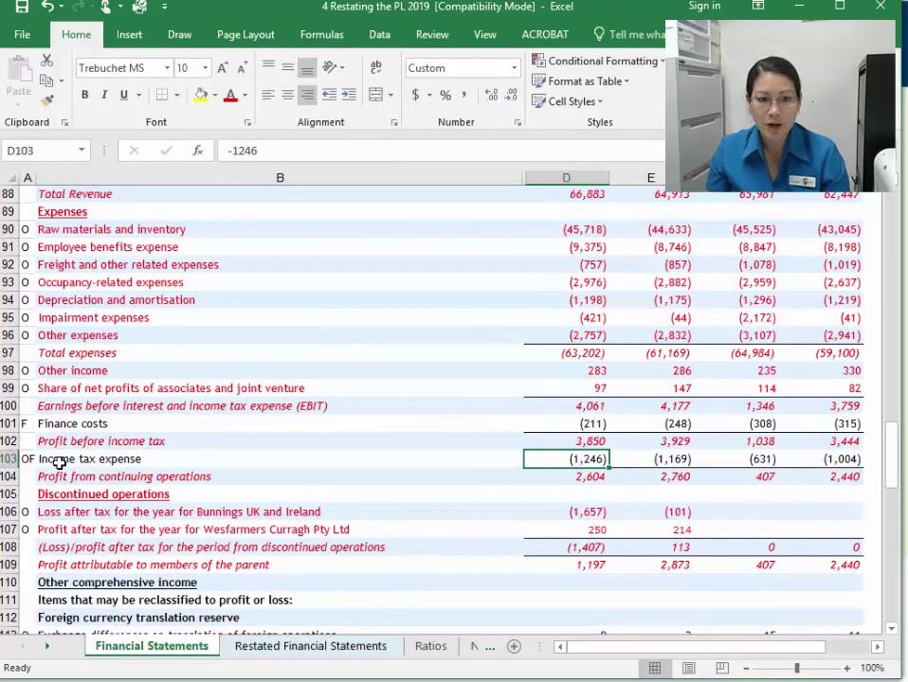
left_click_drag(61, 464, 787, 460)
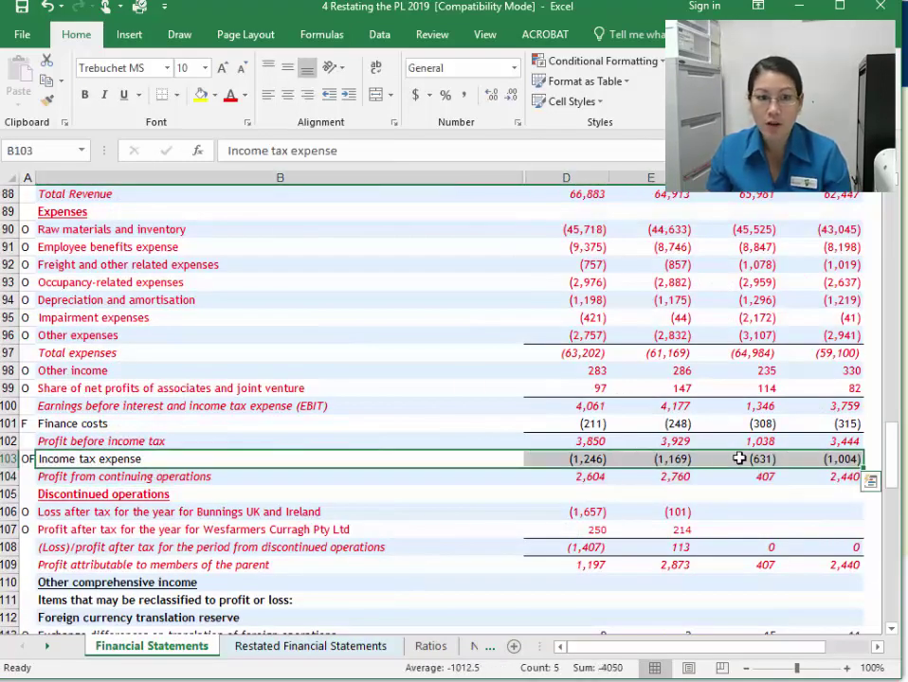
left_click(230, 97)
left_click(27, 459)
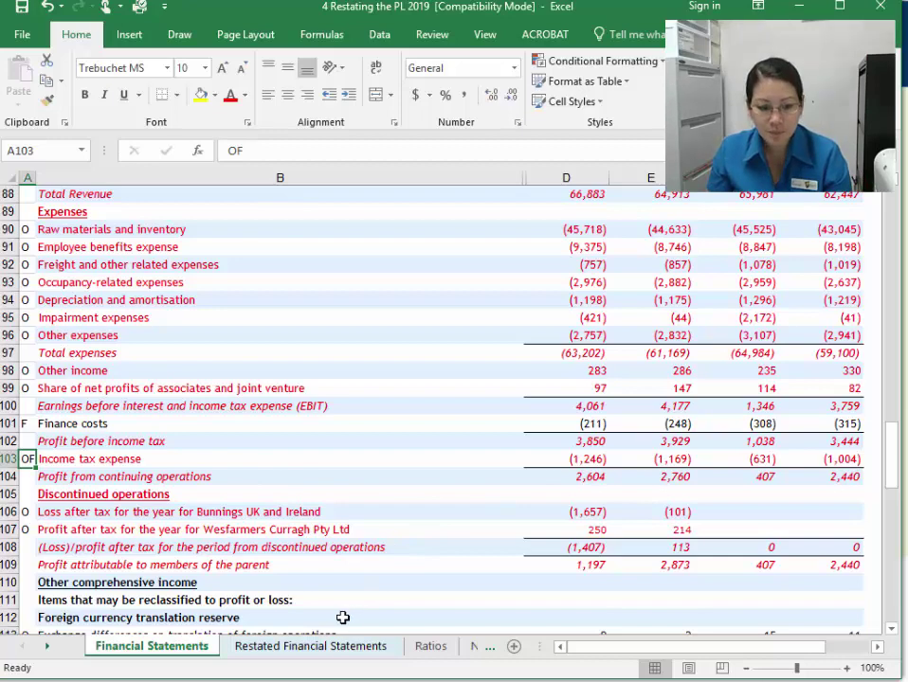
Enter a non-bold 'Tax benefit' label in B101 of Restated Financial Statements
left_click(282, 646)
left_click(300, 592)
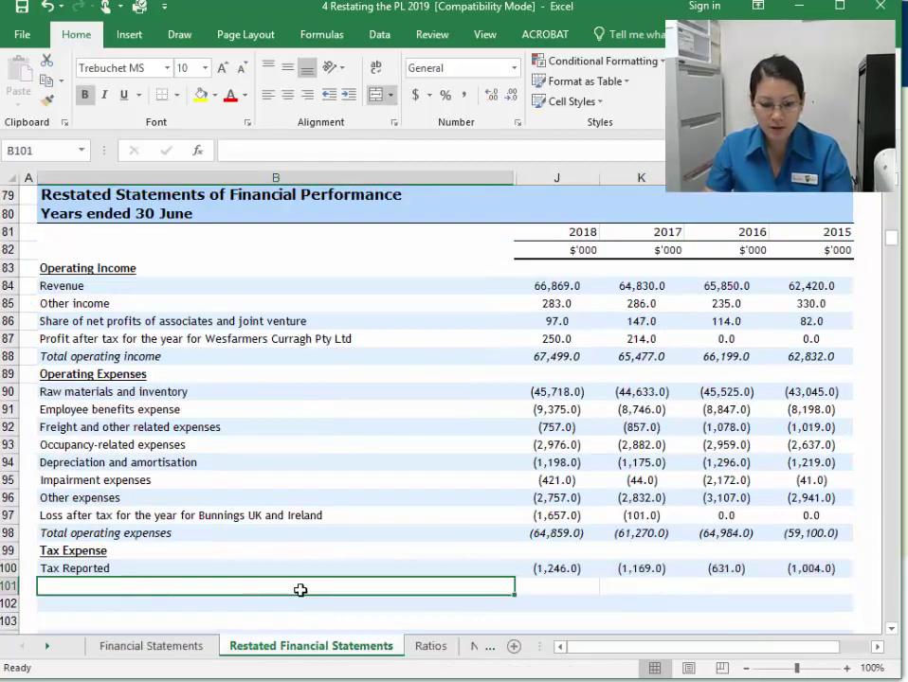
type("Tax benef")
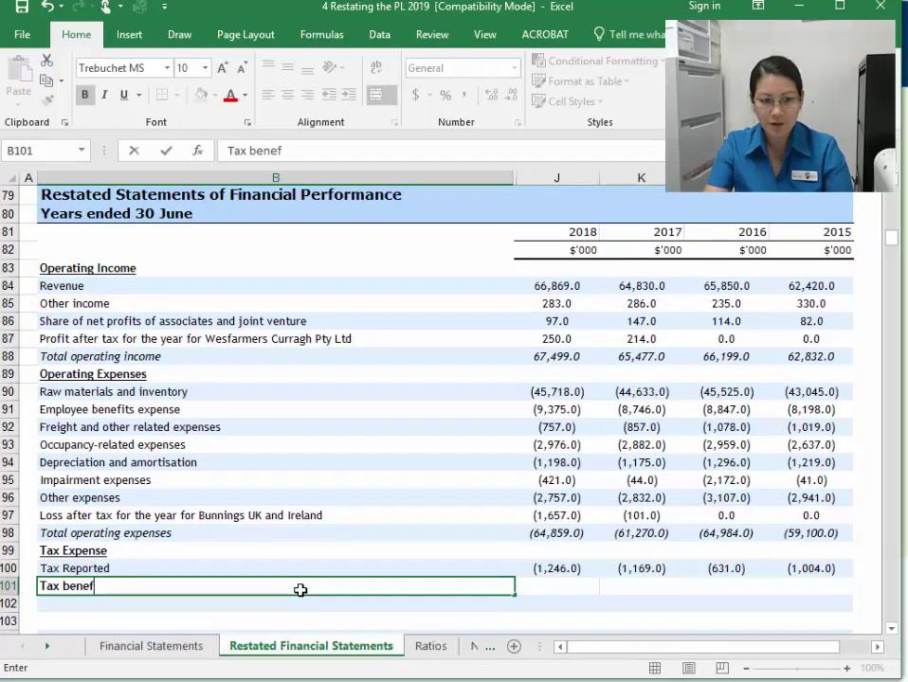
type("it")
key("Return")
left_click(300, 590)
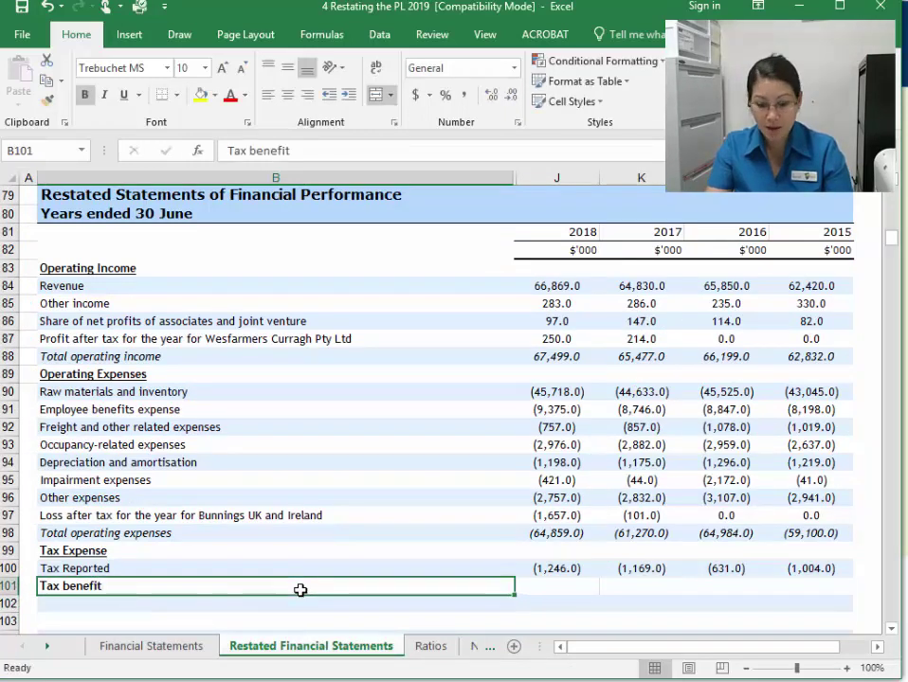
key("ctrl+b")
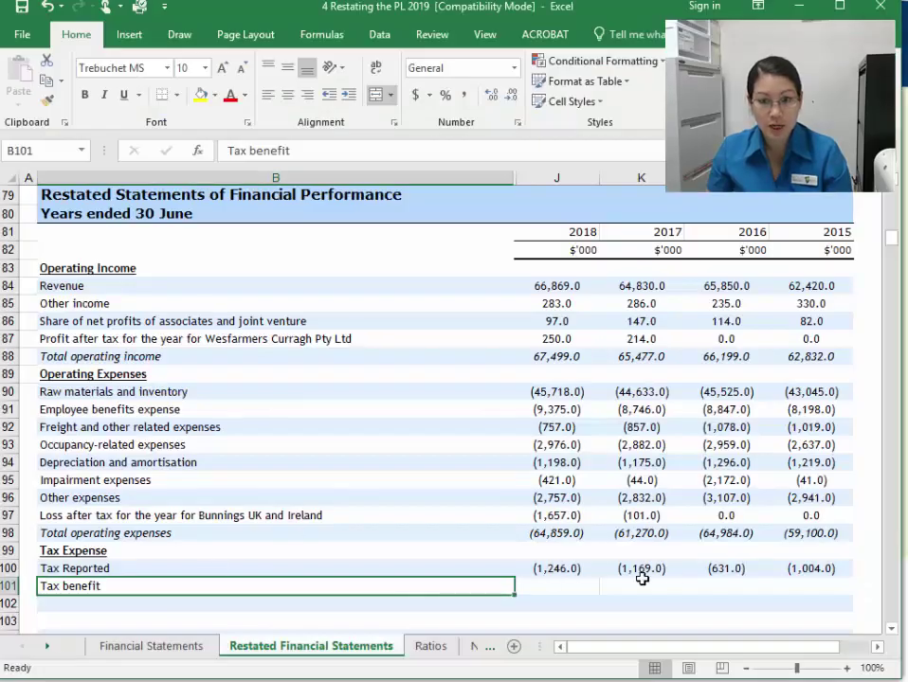
left_click(593, 569)
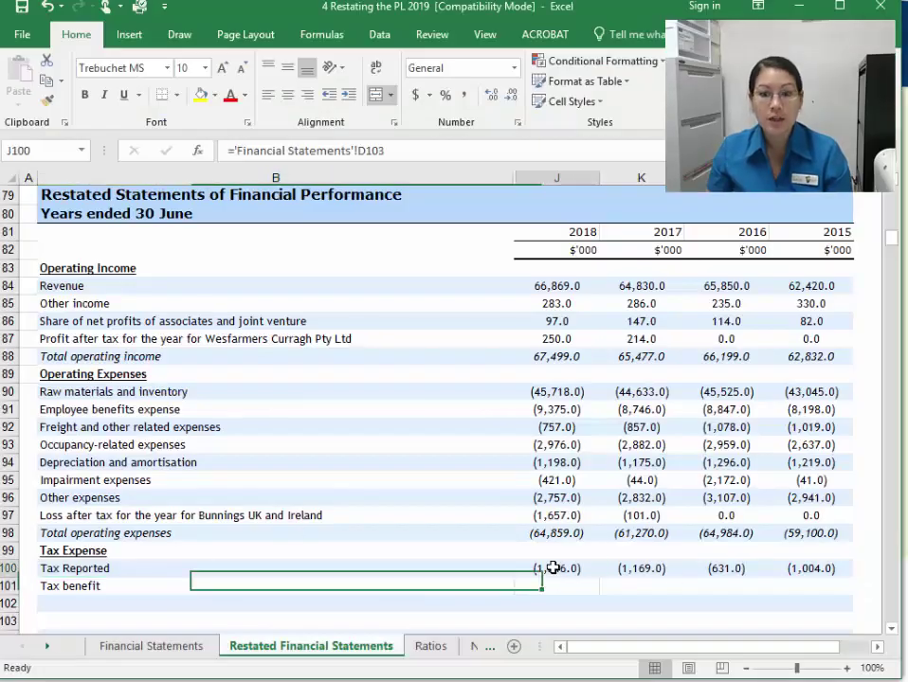
left_click(547, 590)
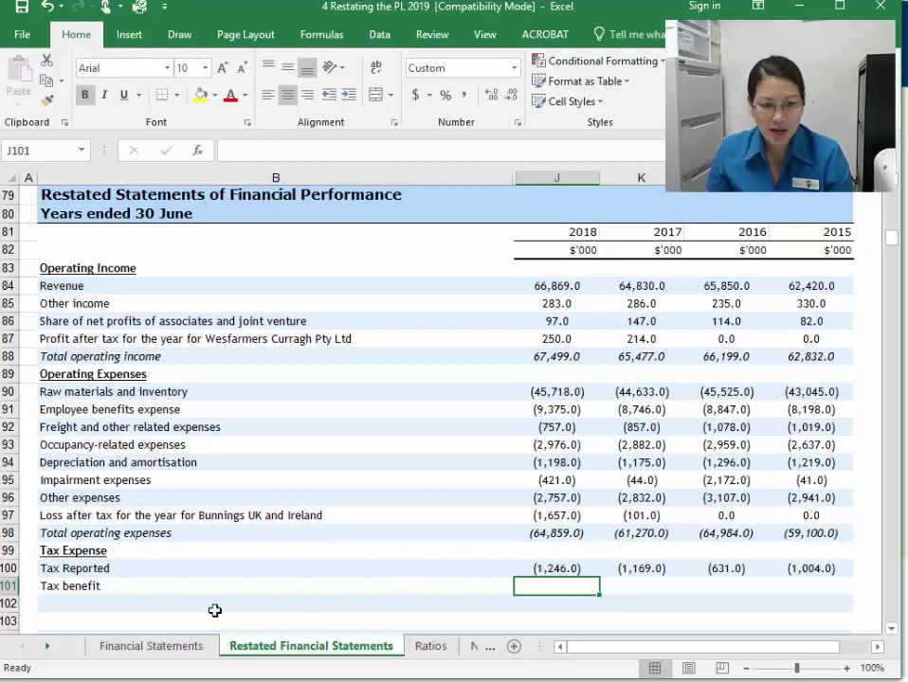
Enter the label 'Net tax expense' in B102 below Tax benefit
left_click(150, 603)
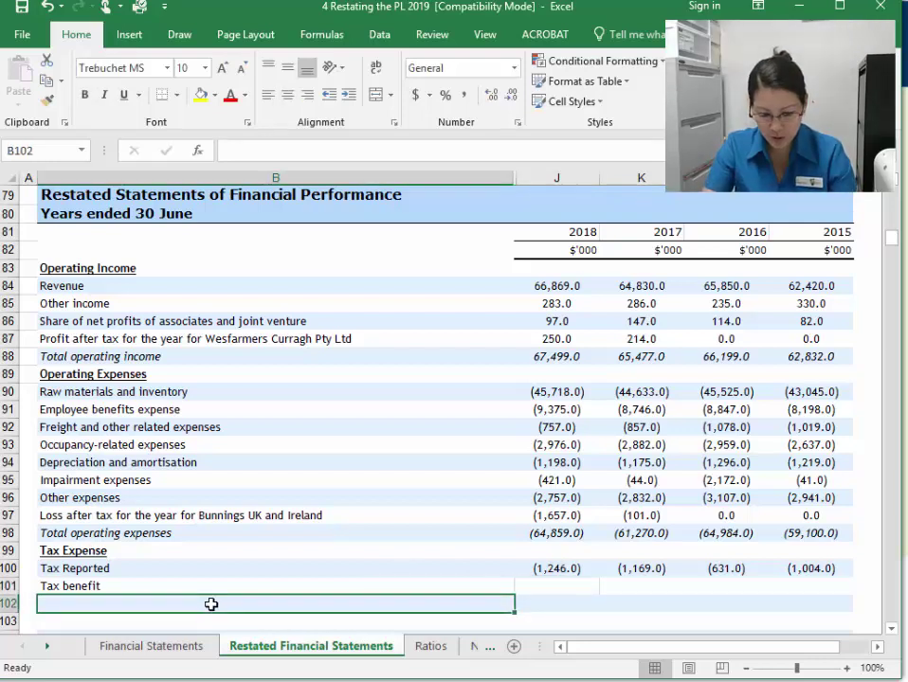
type("Net tax expense")
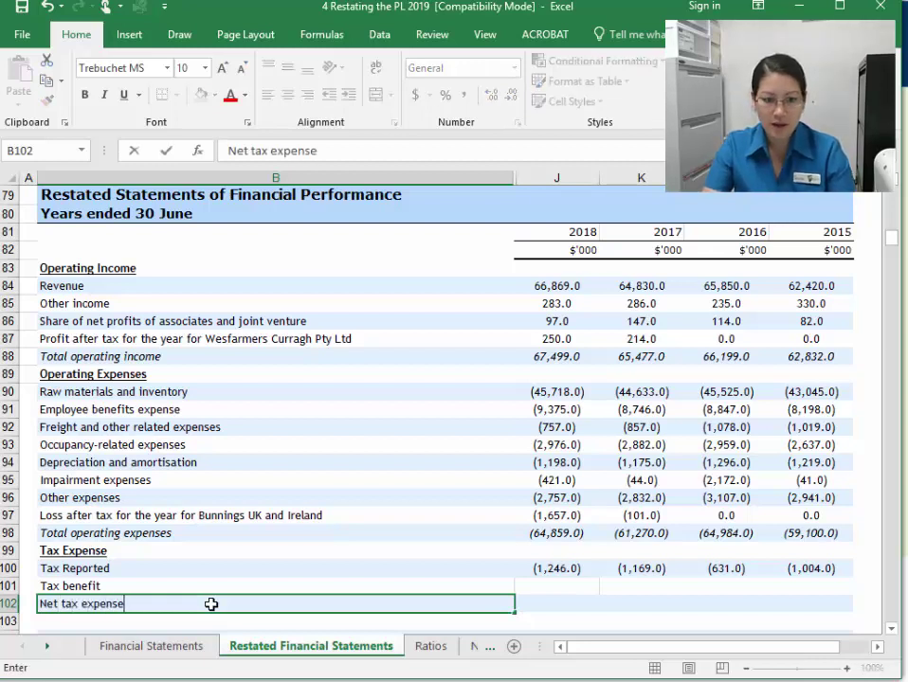
key("Return")
key("Up")
Sum the 2018 Tax Reported and Tax benefit cells J100:J101 in J102 and fill the total across to 2015
key("Right")
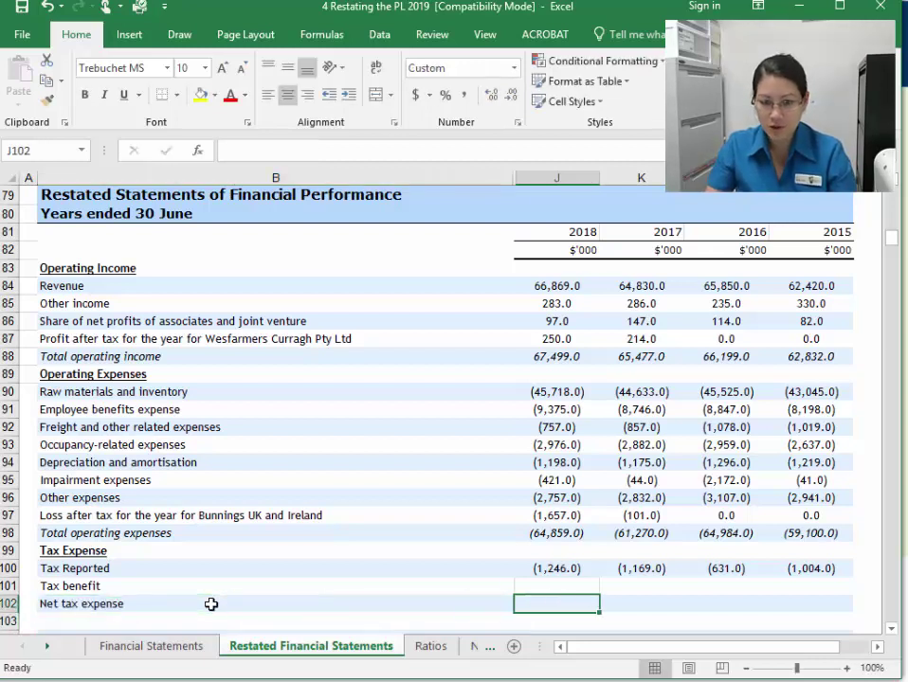
type("=sum(")
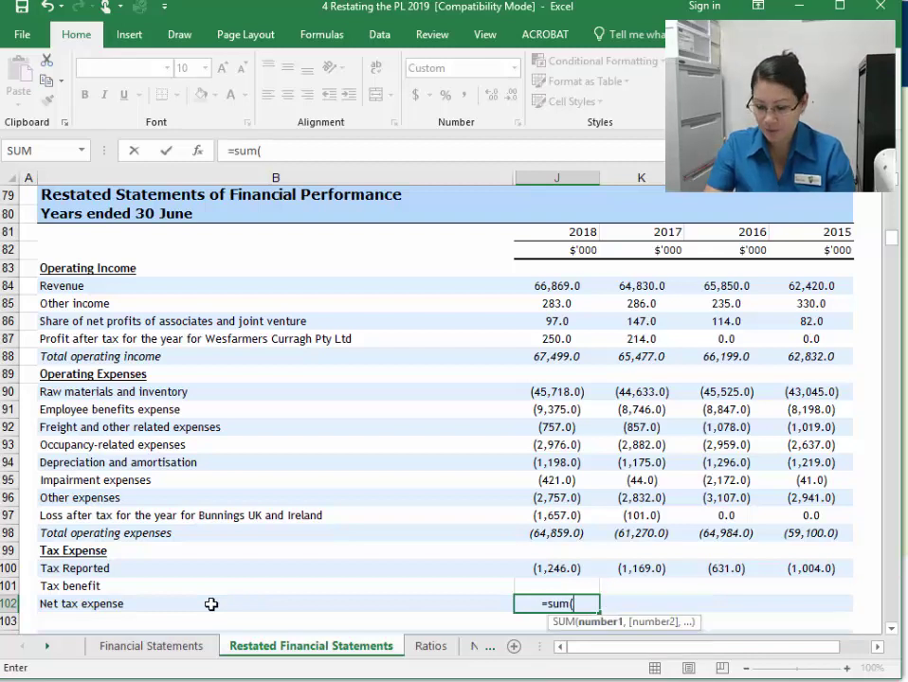
key("Up")
key("shift+Up")
type(")")
key("Return")
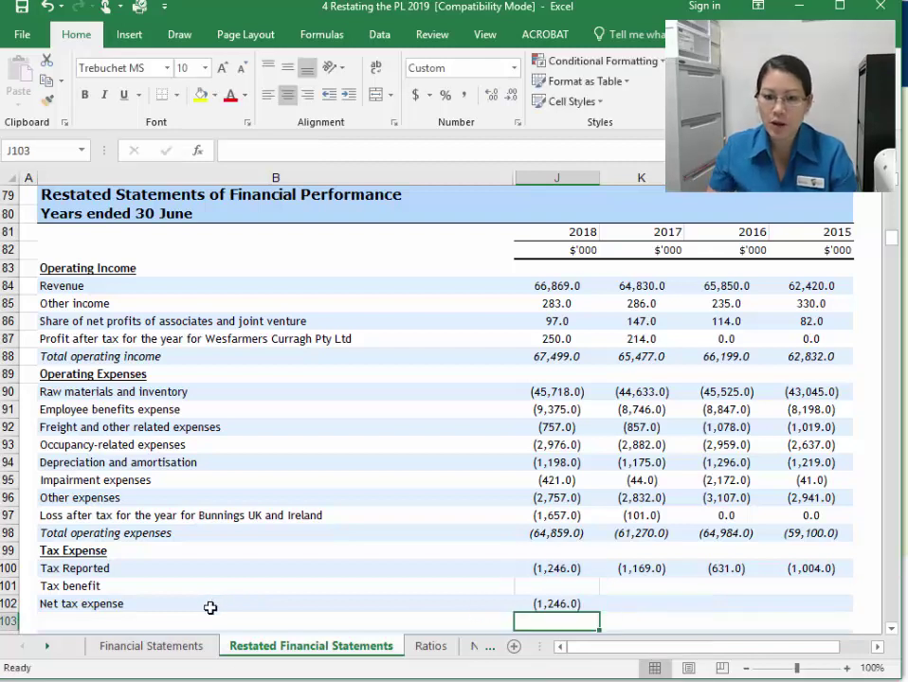
key("Up")
left_click_drag(601, 611, 840, 612)
left_click(470, 547)
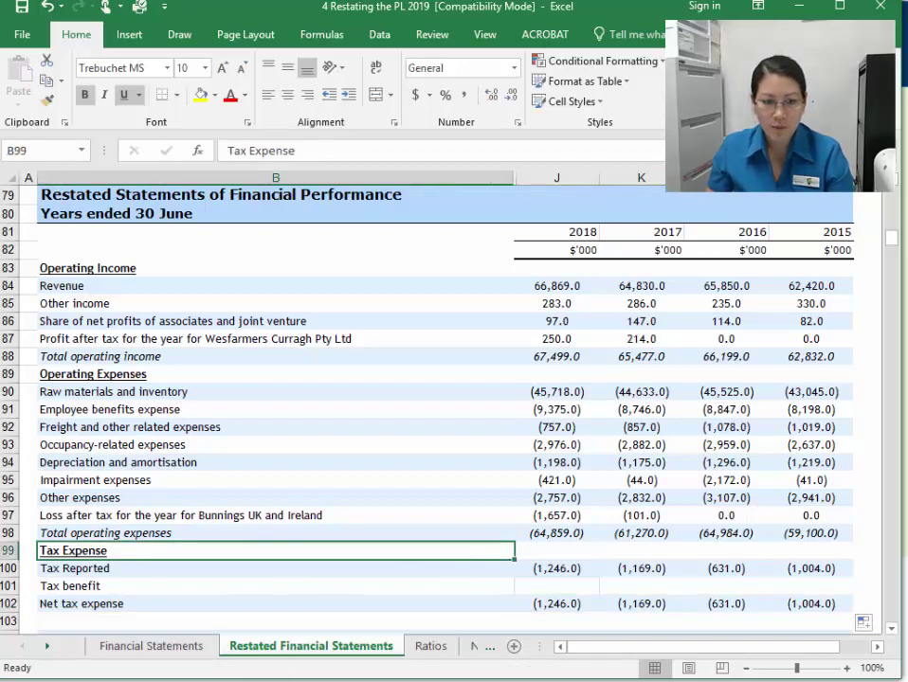
Make the whole Net tax expense row 102 bold and italic
left_click(5, 604)
key("ctrl+b")
key("ctrl+i")
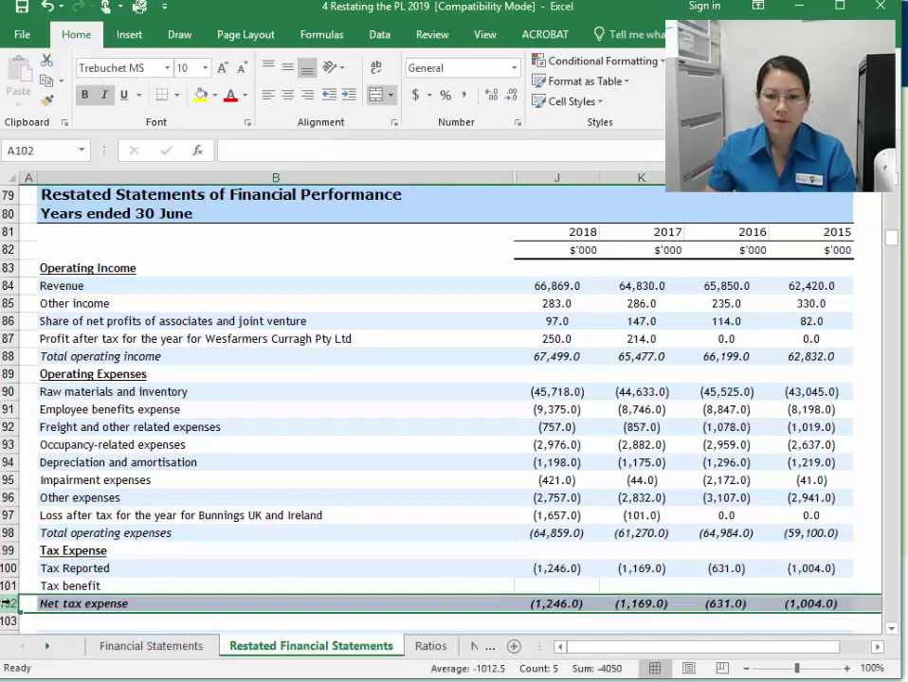
Enter the heading 'Operating Comprehensive Income' in B103 below Net tax expense
left_click(570, 568)
scroll(588, 438, "down", 3)
left_click(575, 426)
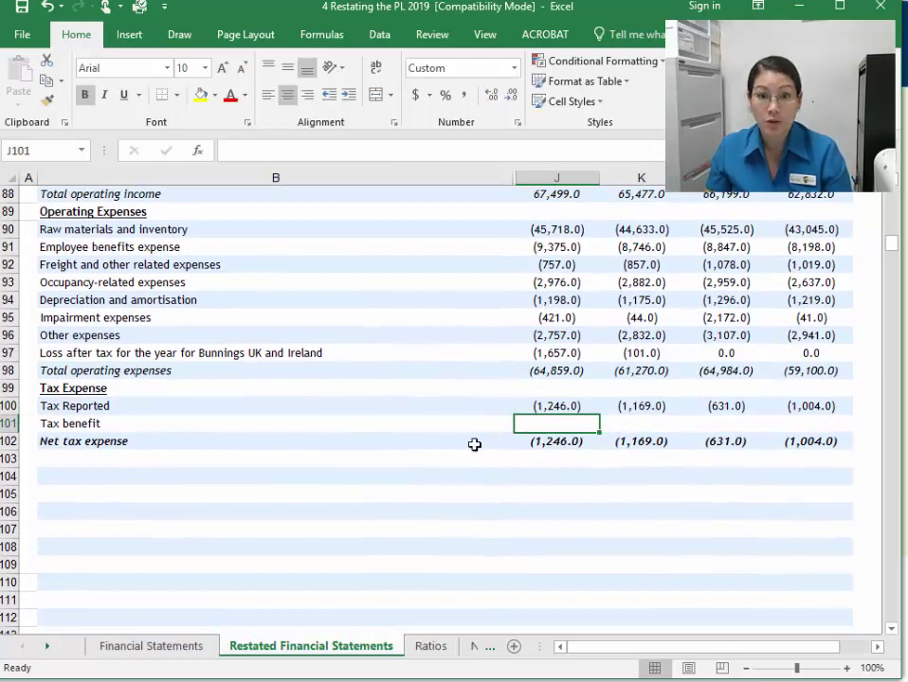
left_click(166, 462)
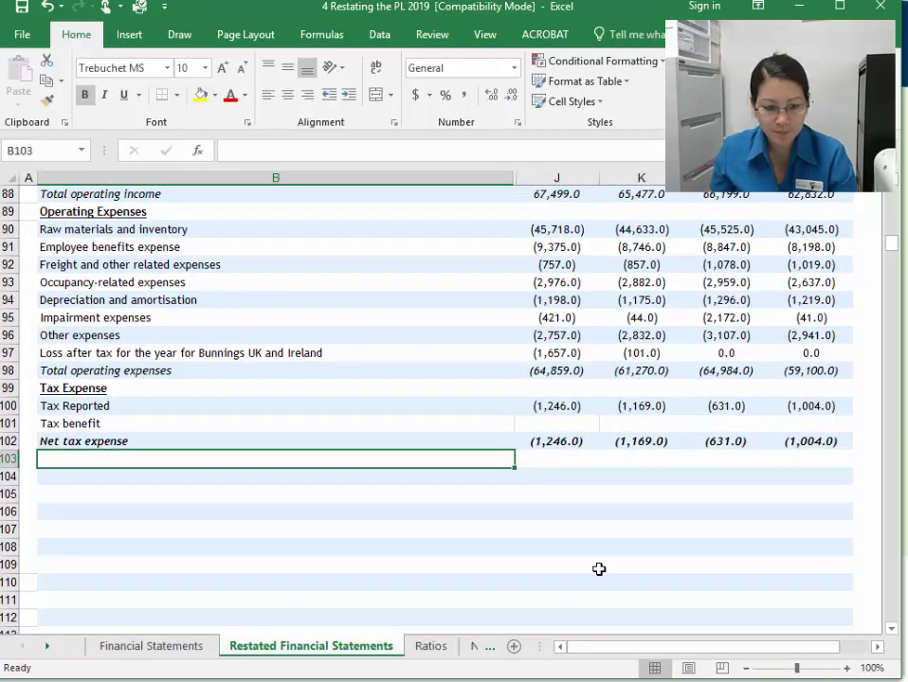
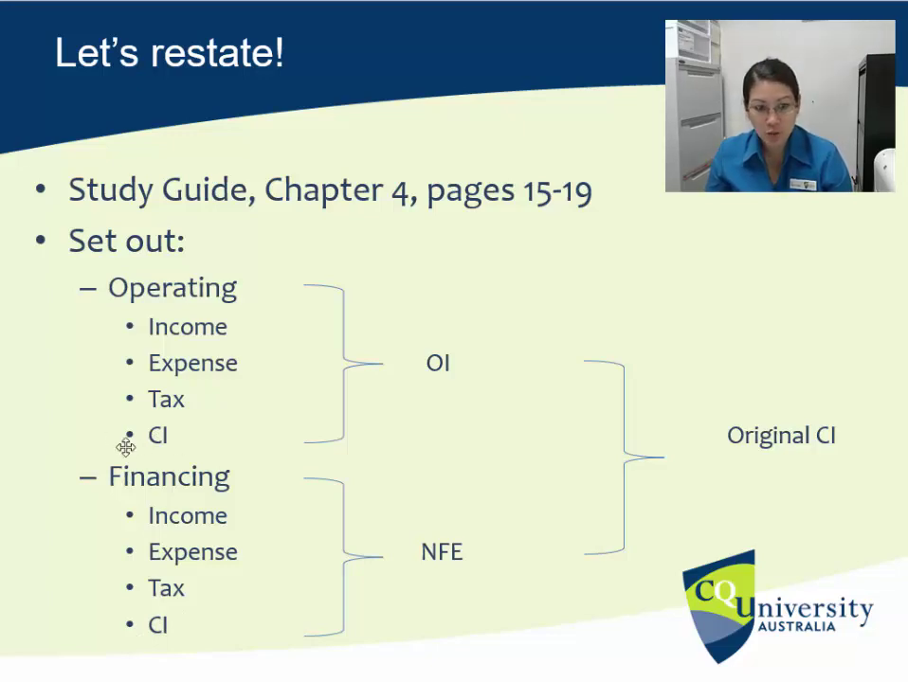
key("alt+Tab")
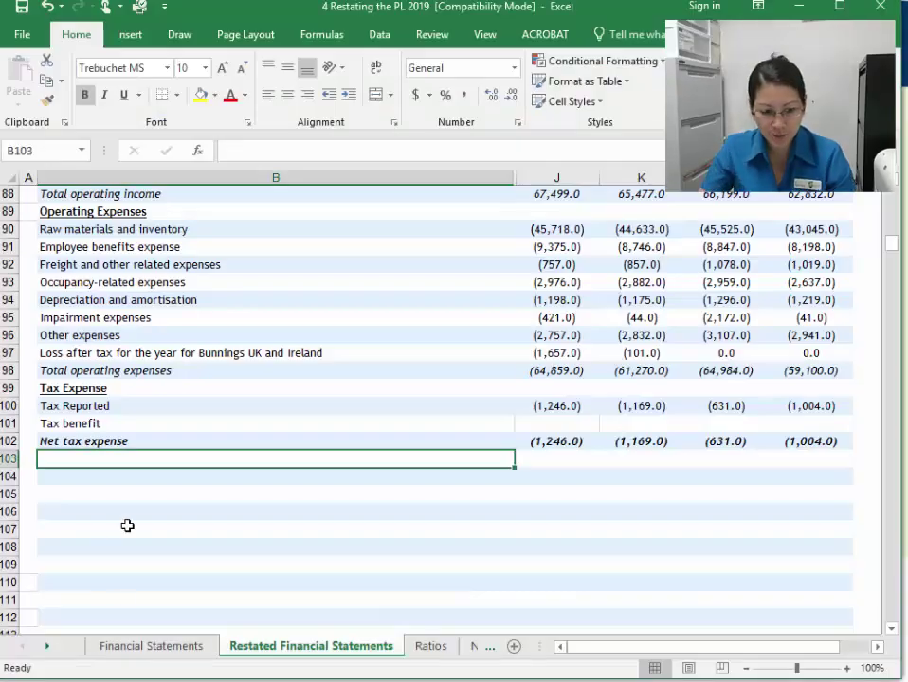
type("Operating ")
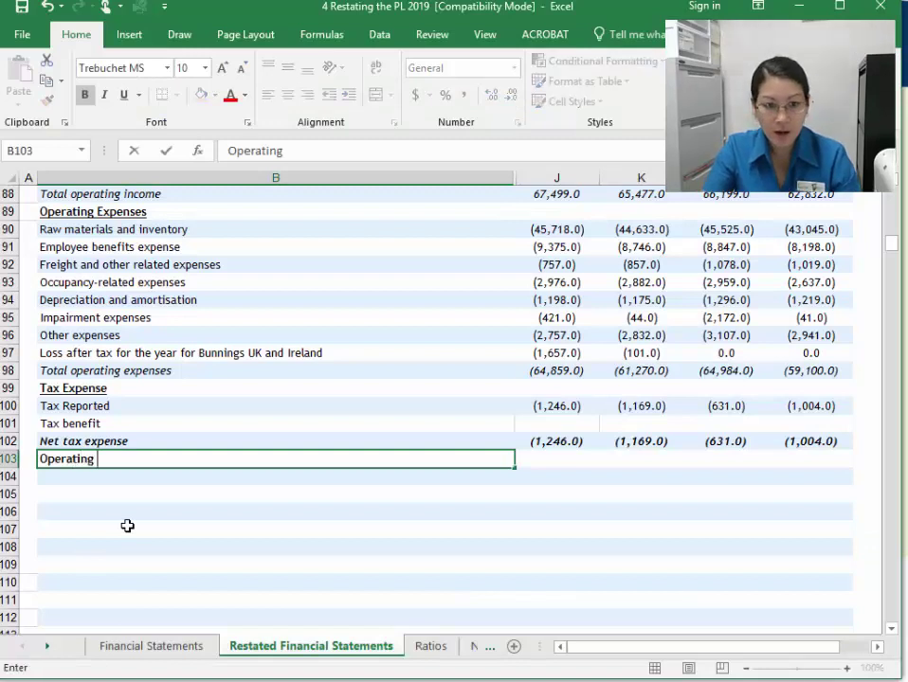
type("Comprehensive I")
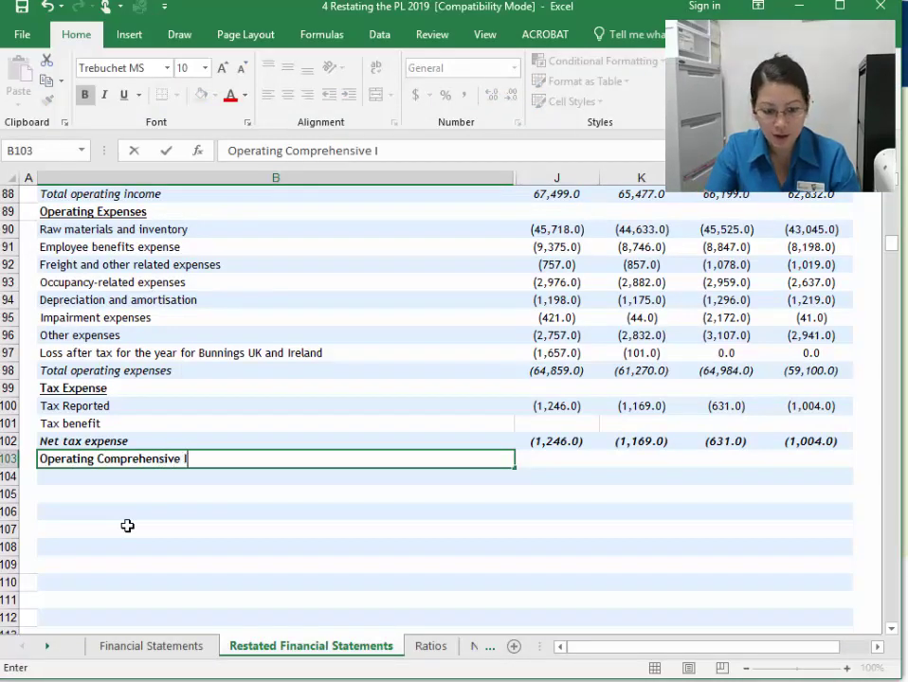
type("ncome")
key("Return")
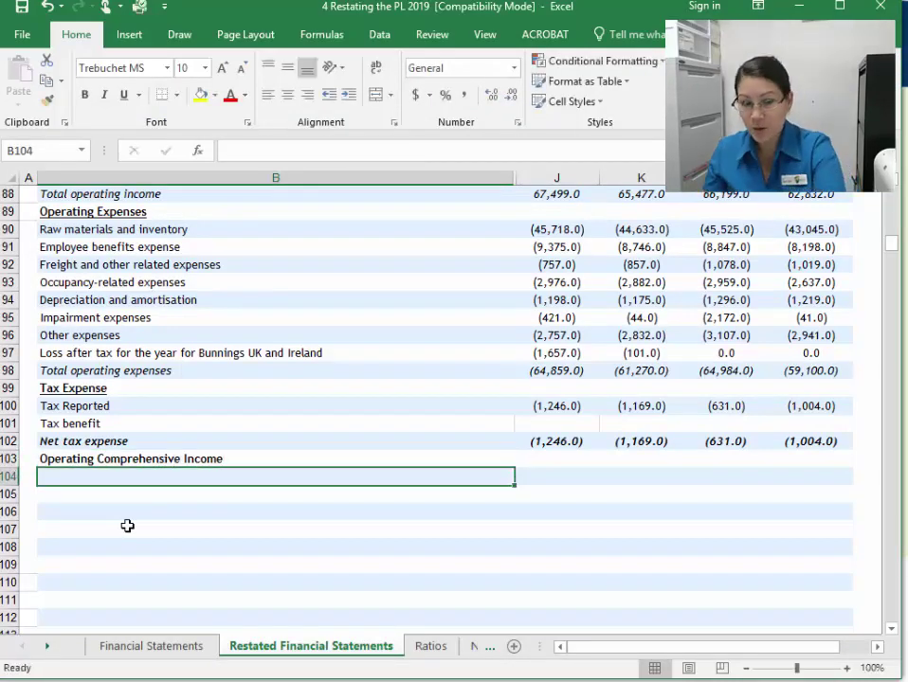
Link B104 to the Exchange differences on translation of foreign operations label in B113 of Financial Statements
type("=")
left_click(189, 648)
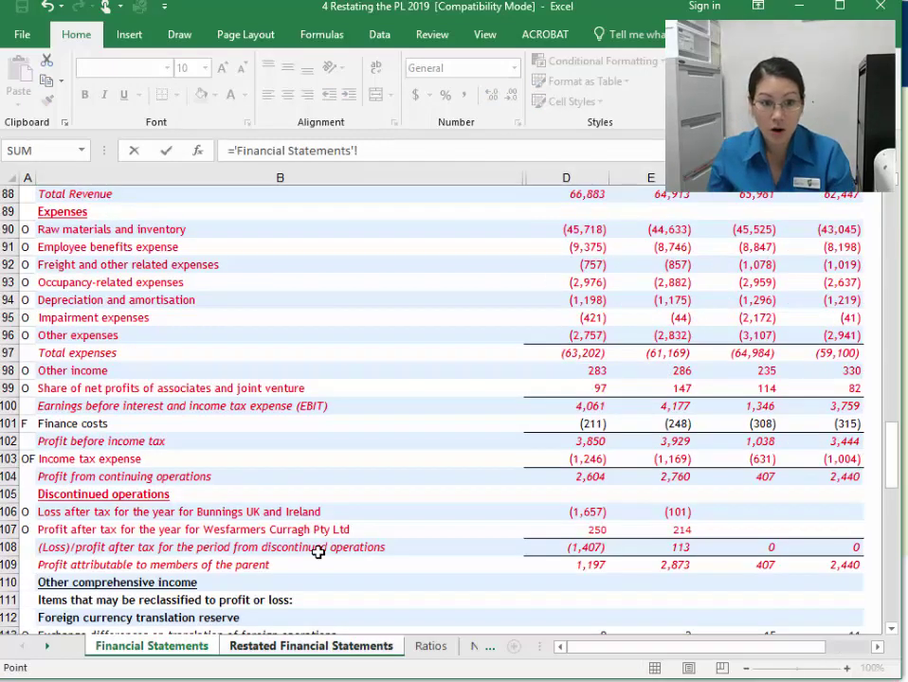
scroll(319, 553, "down", 5)
left_click(121, 370)
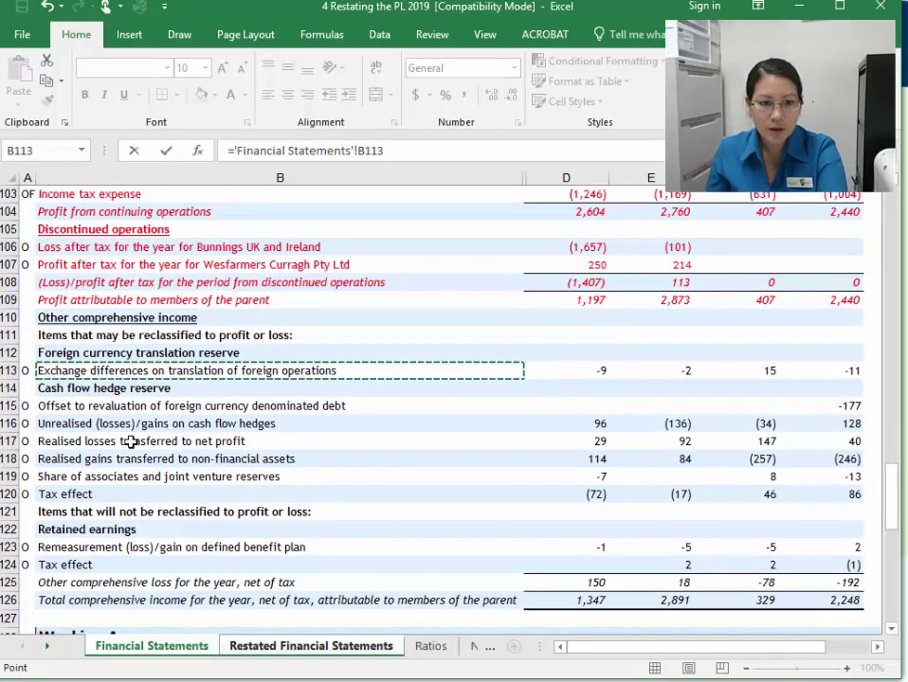
key("Return")
Link B105 to the Offset to revaluation of foreign currency denominated debt label in B115 of Financial Statements
type("=")
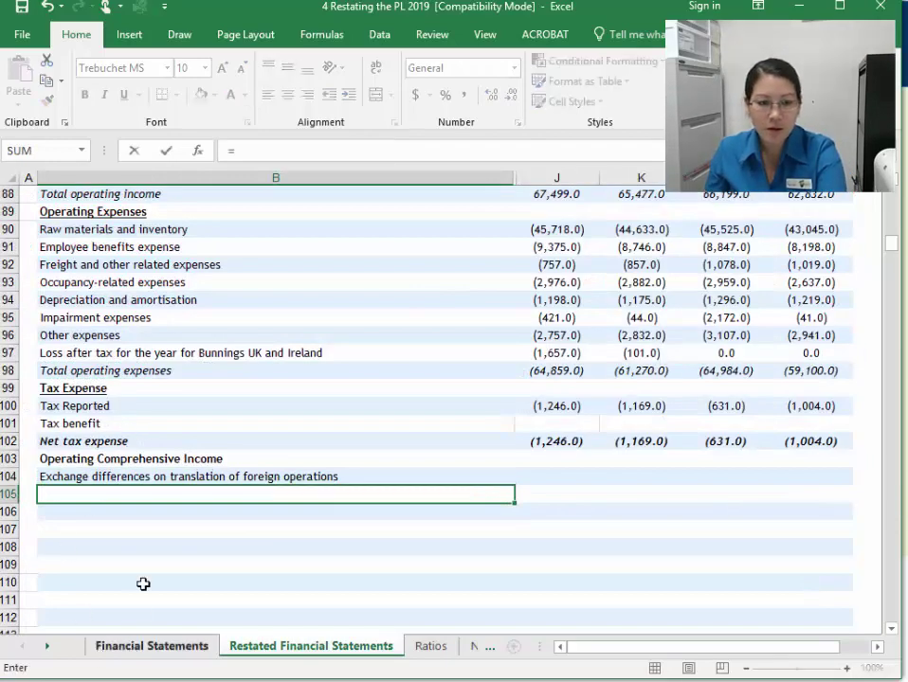
left_click(152, 646)
left_click(80, 408)
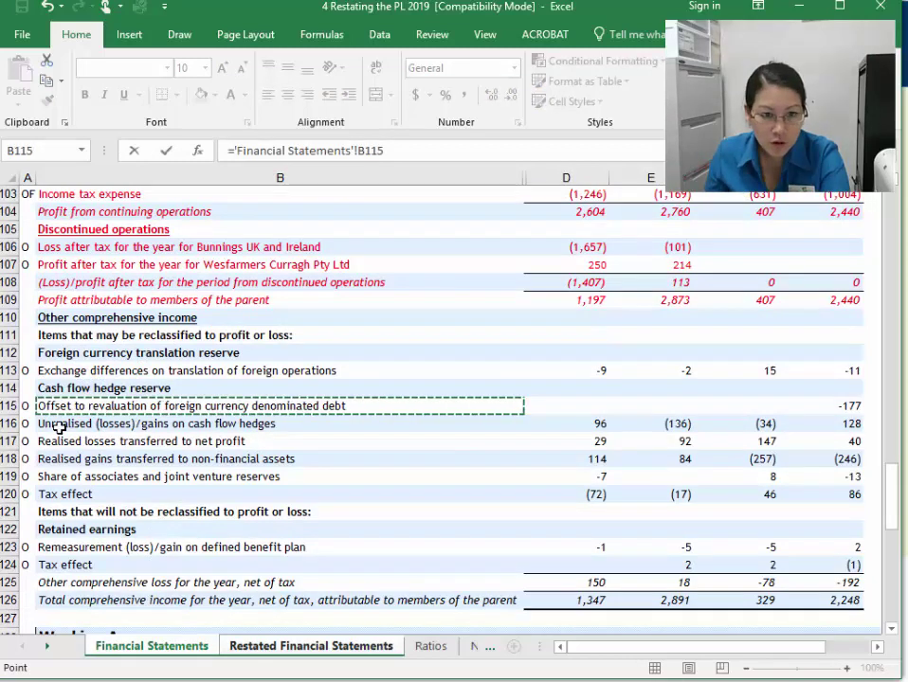
key("Return")
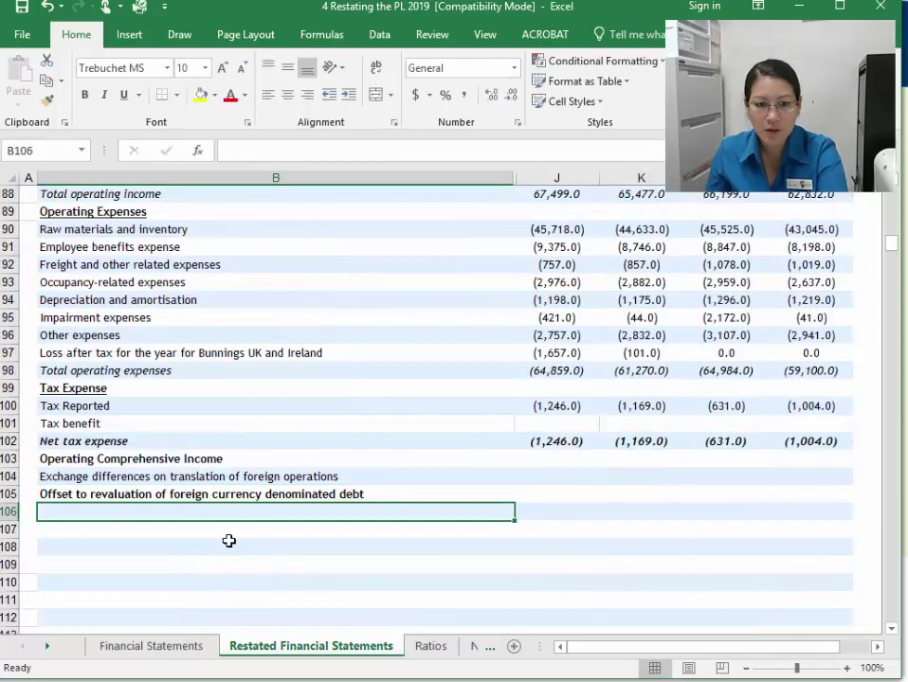
Fill the B105 label link down to B110 in non-bold text and underline the Operating Comprehensive Income heading in B103
left_click(215, 491)
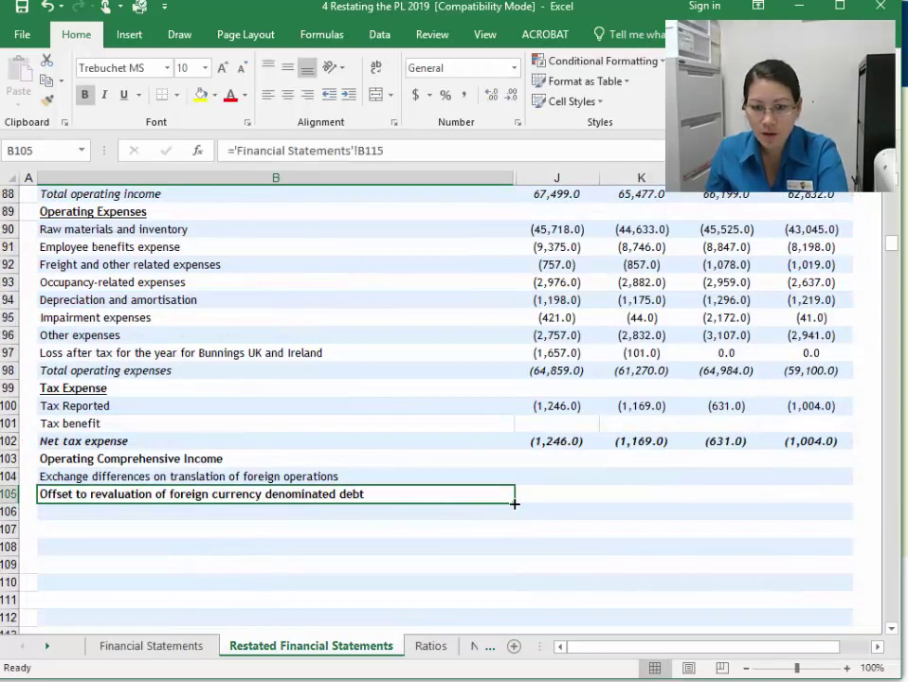
left_click_drag(514, 505, 511, 592)
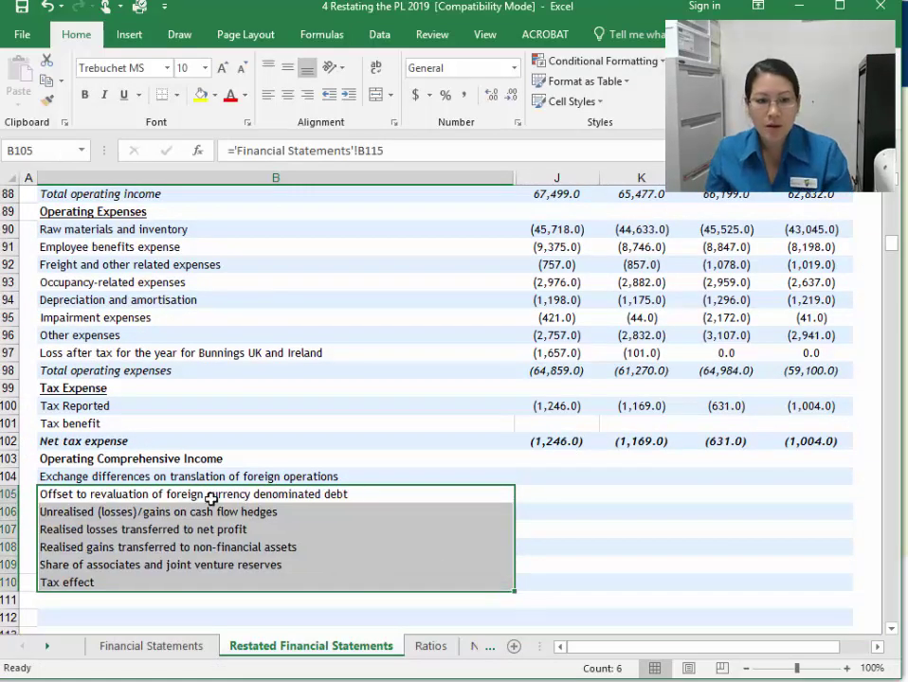
left_click(133, 459)
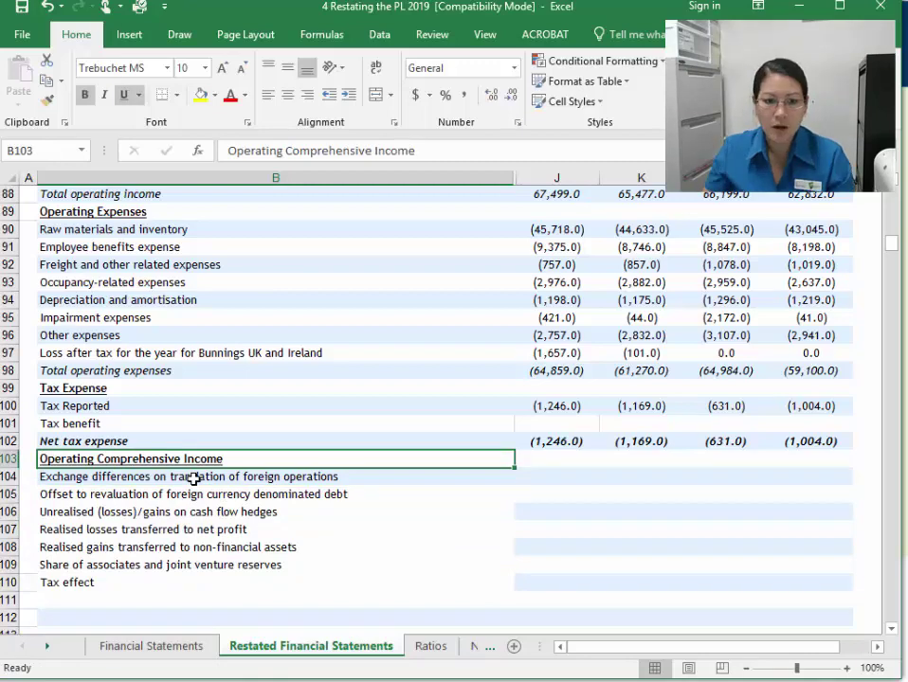
Undo the earlier label formatting and fill, and refill the B105 label link down to B110 without formatting
left_click(45, 9)
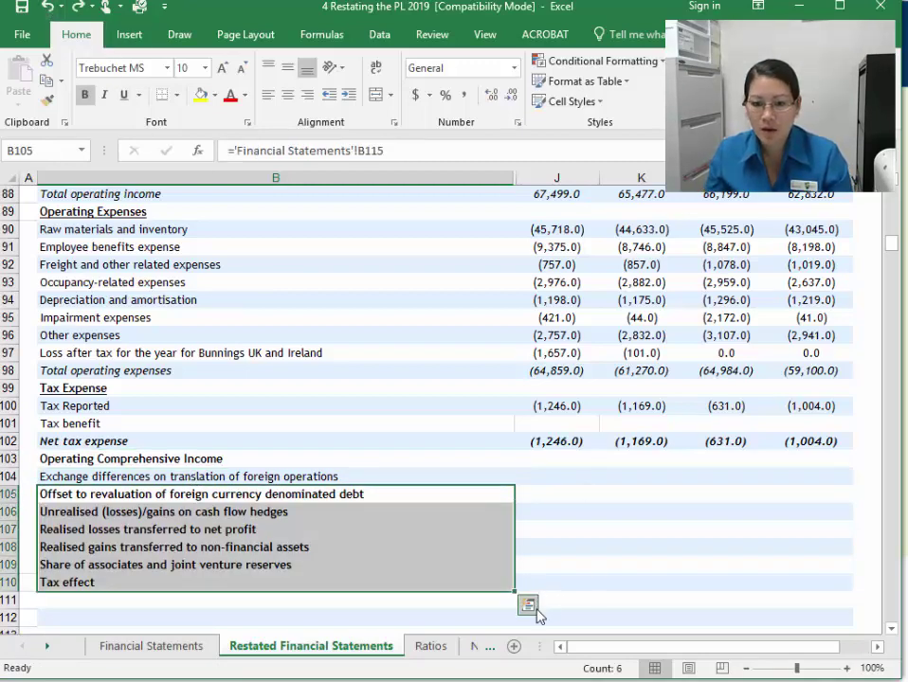
left_click(535, 609)
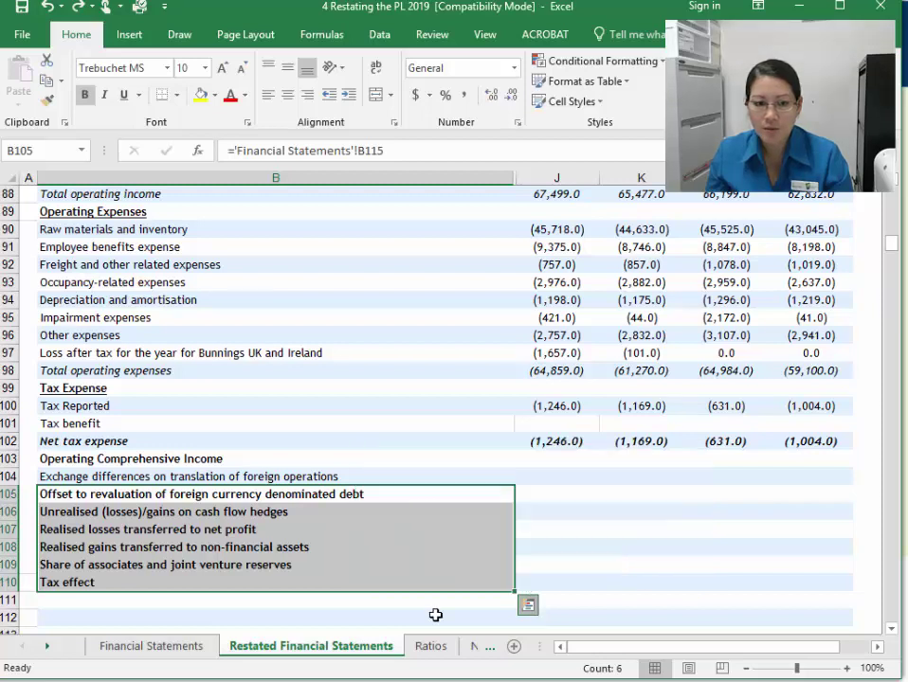
left_click(436, 614)
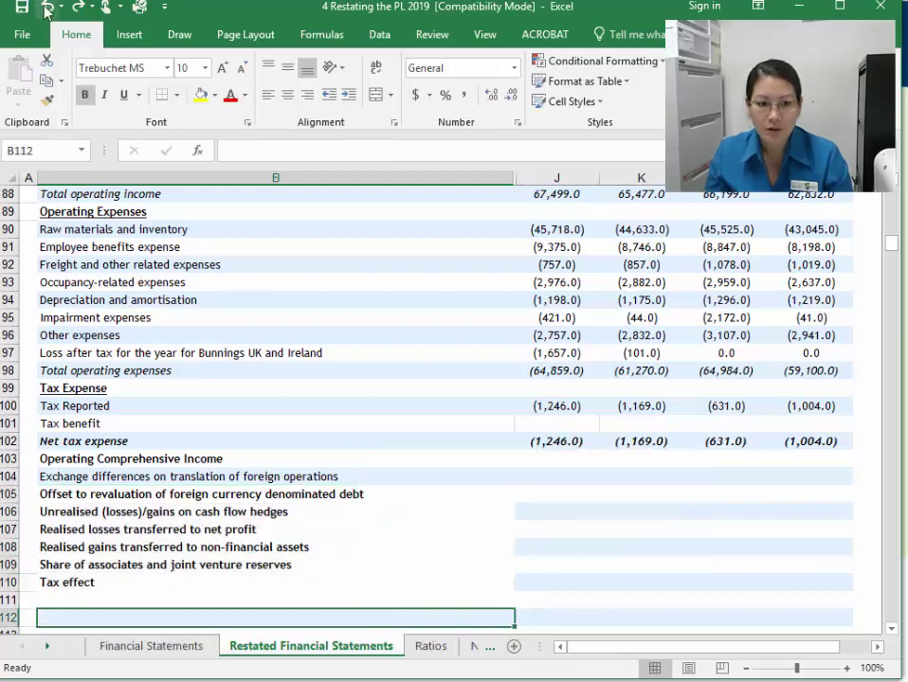
left_click(46, 8)
left_click(358, 494)
left_click_drag(517, 502, 517, 586)
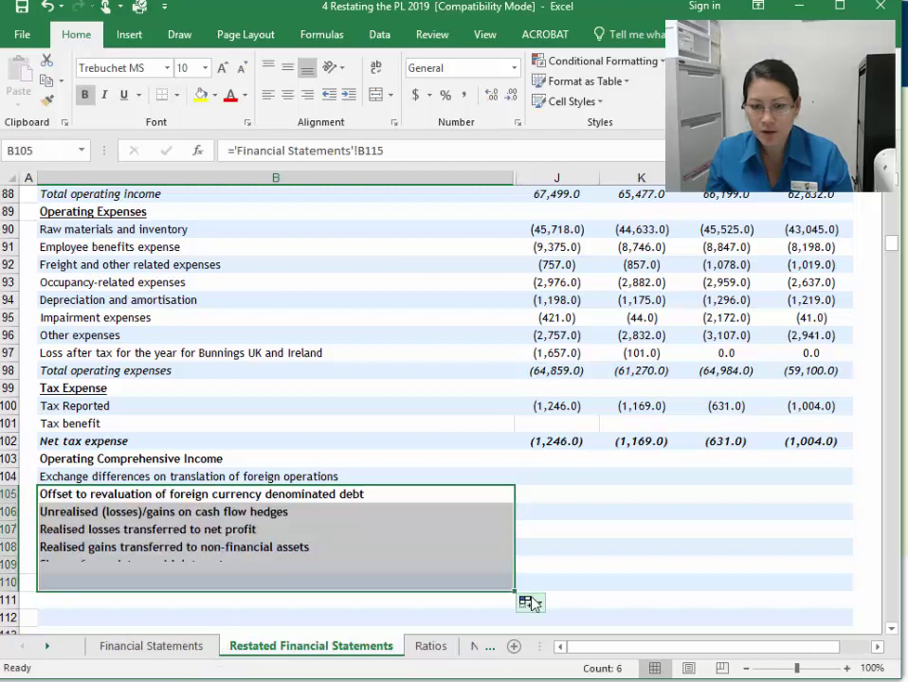
left_click(525, 601)
left_click(442, 665)
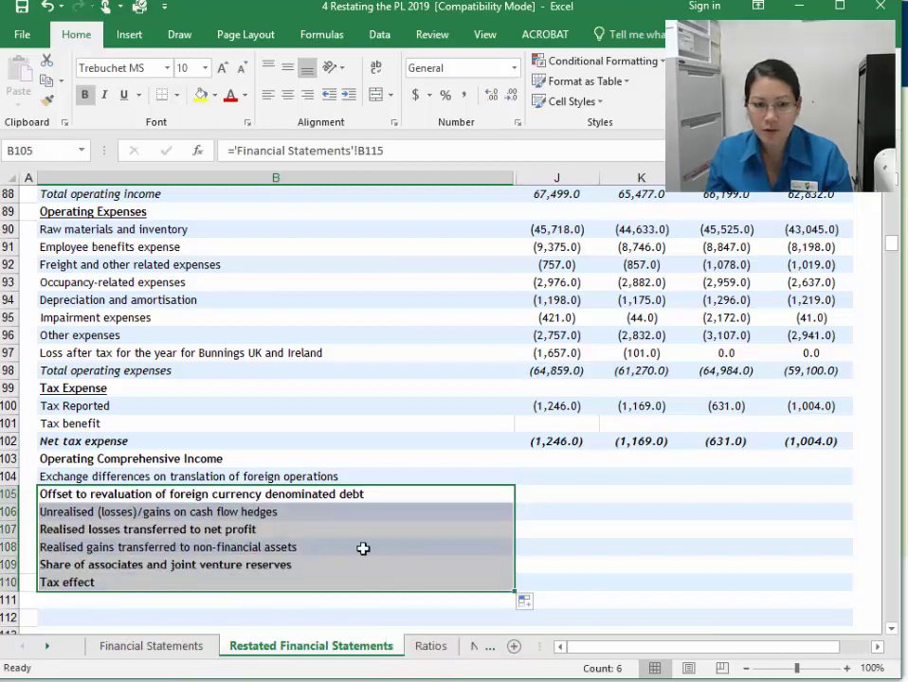
Underline the Operating Comprehensive Income heading in B103 and remove bold from the labels in B105:B110
left_click(122, 460)
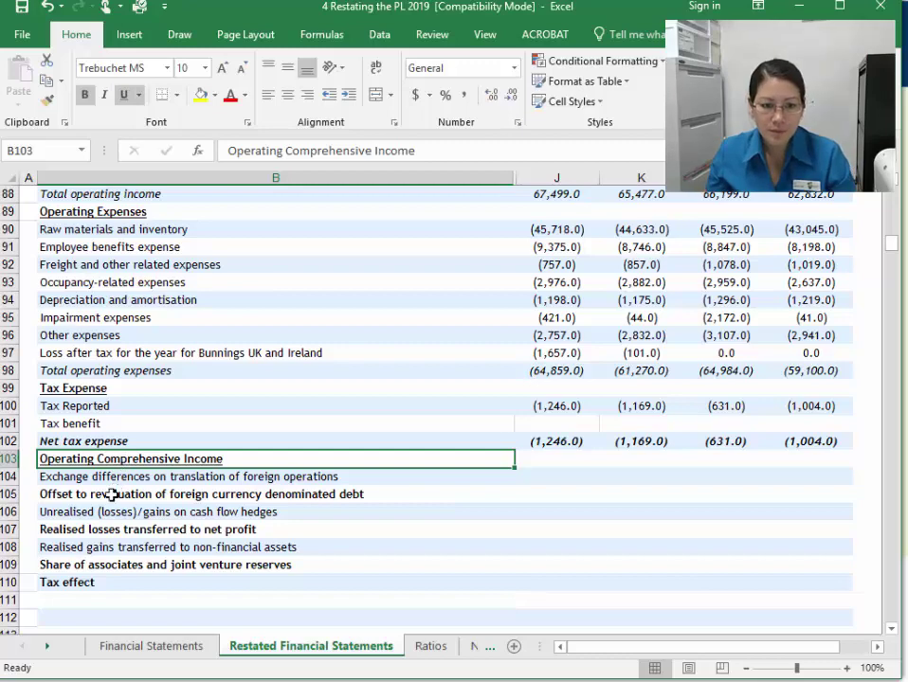
left_click_drag(111, 494, 99, 584)
left_click(172, 567)
left_click(171, 568)
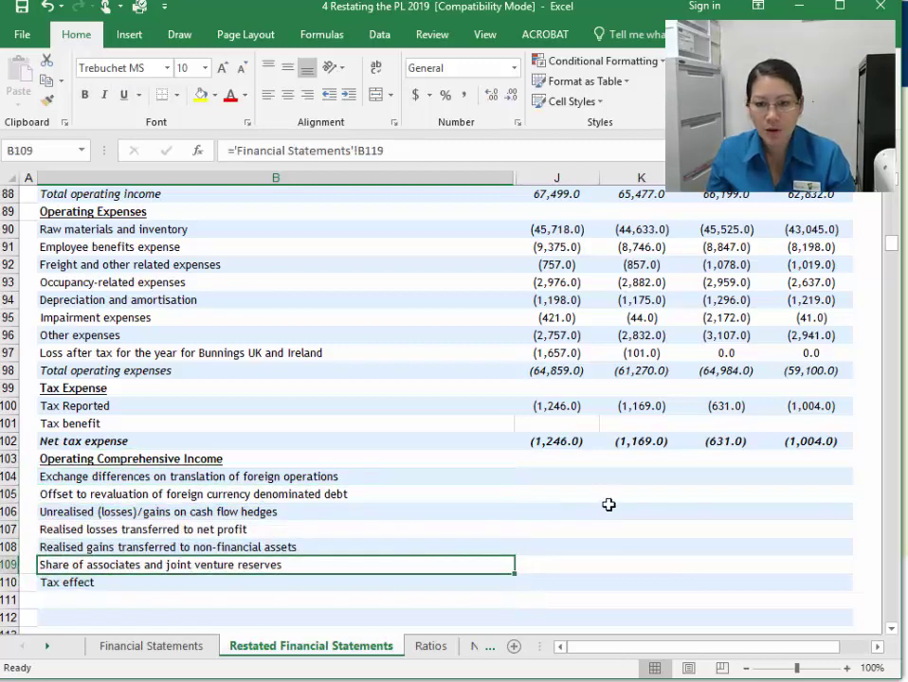
Link J104 to the exchange differences amount in D113 of Financial Statements
left_click(580, 481)
type("=")
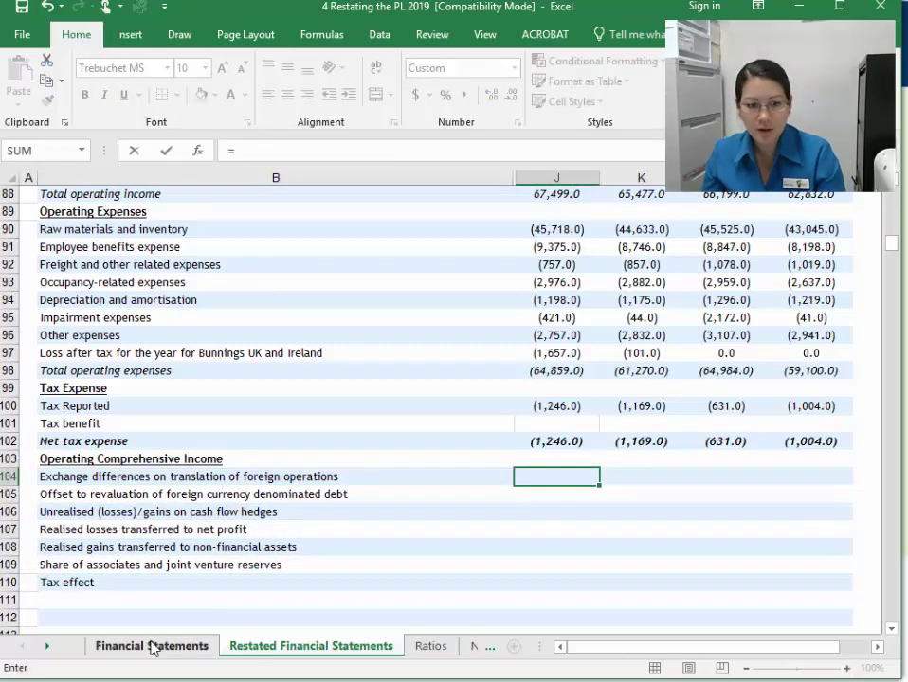
left_click(180, 645)
left_click(589, 370)
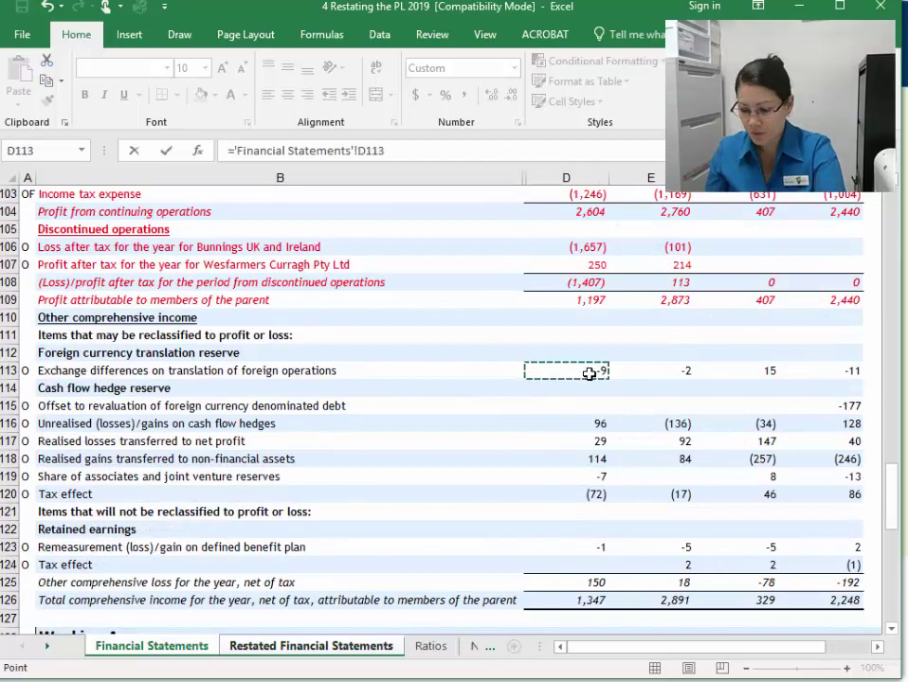
key("Return")
Link J105 to cell D116 of Financial Statements
type("=")
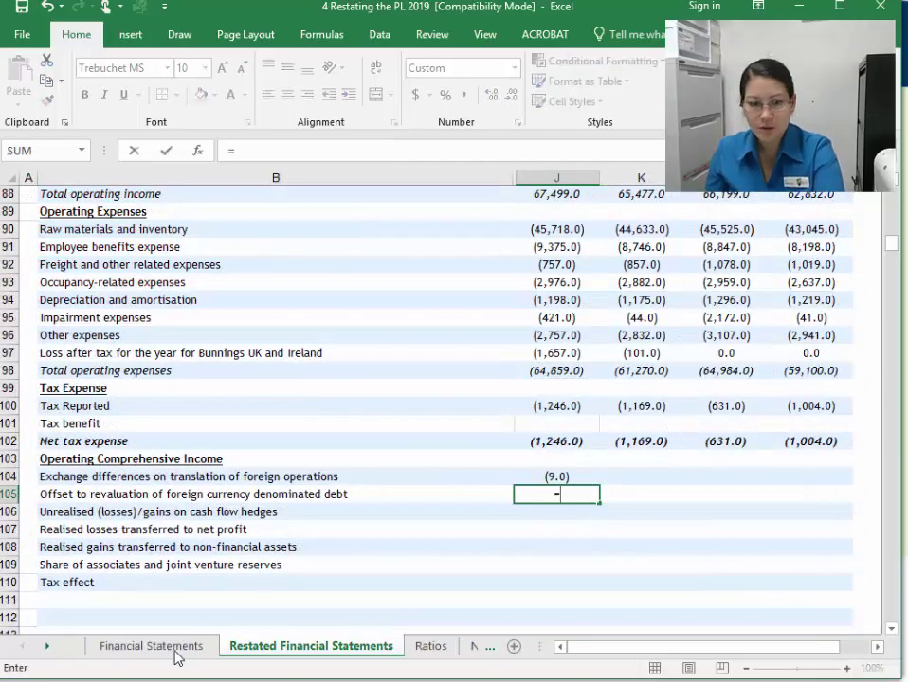
left_click(177, 650)
left_click(581, 429)
key("Return")
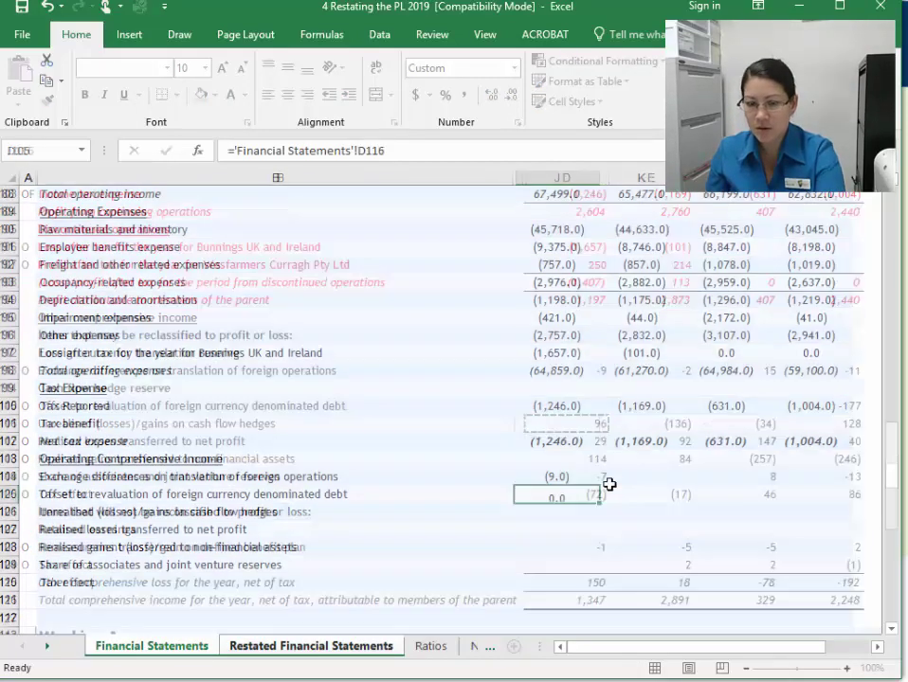
Fill the J105 link down to J110 without formatting
left_click(586, 494)
left_click_drag(600, 503, 596, 588)
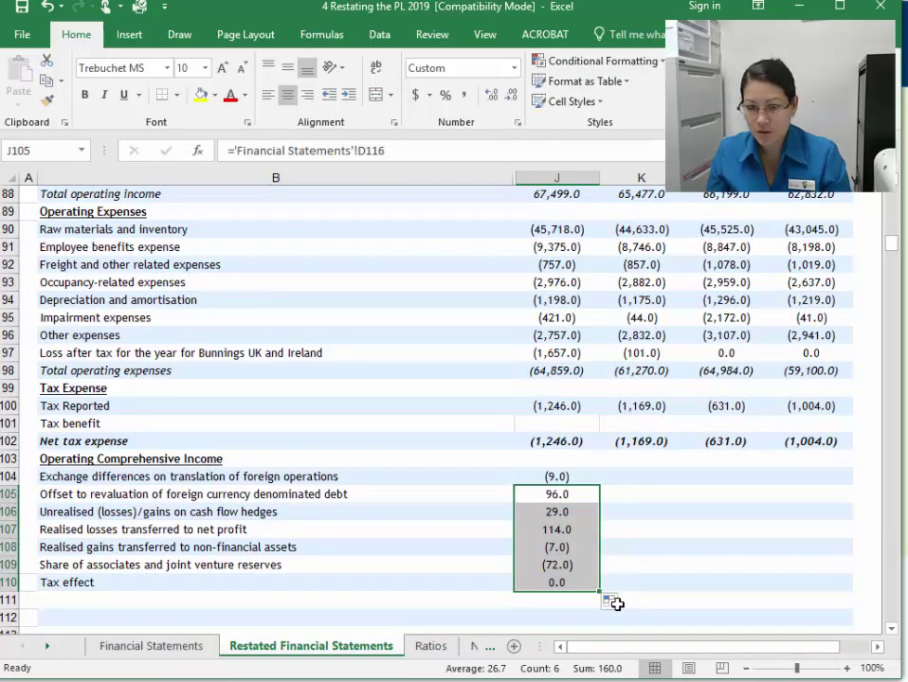
left_click(611, 603)
left_click(545, 663)
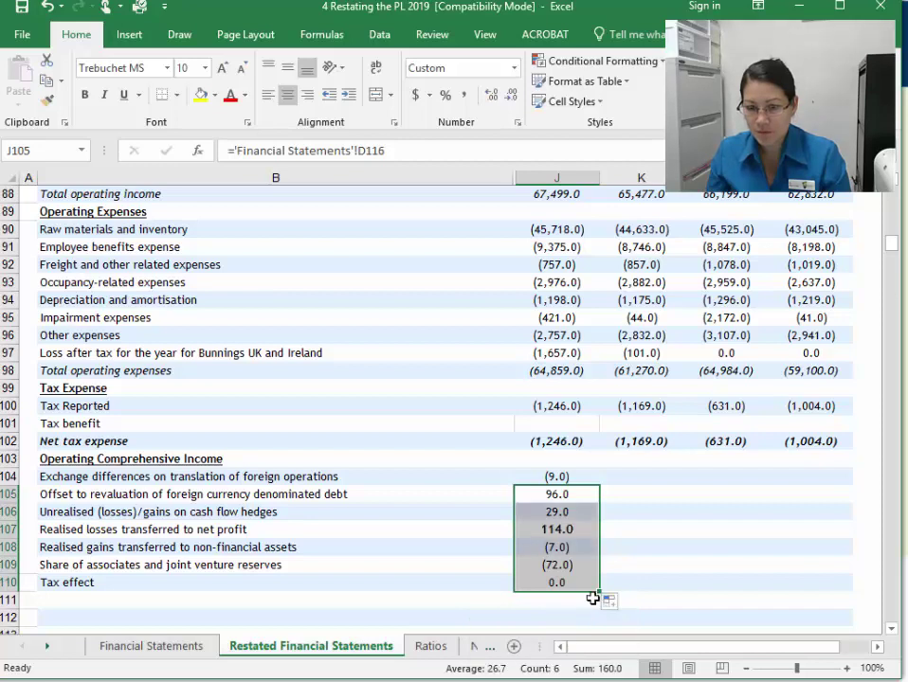
Fill the linked amounts in J105:J110 and J104 across the remaining three year columns
left_click_drag(600, 592, 839, 590)
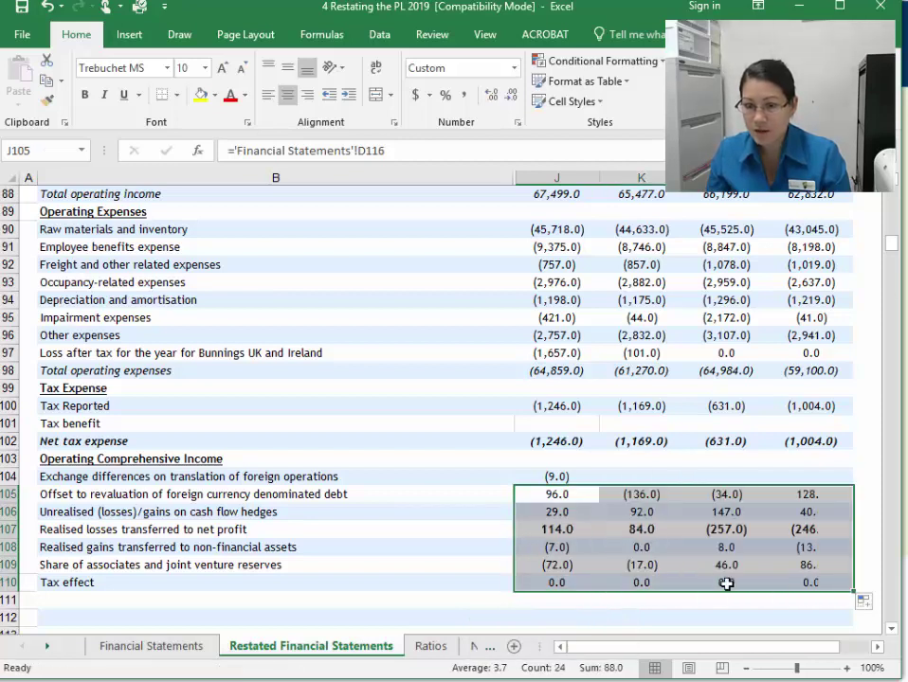
left_click(570, 476)
left_click_drag(599, 485, 807, 489)
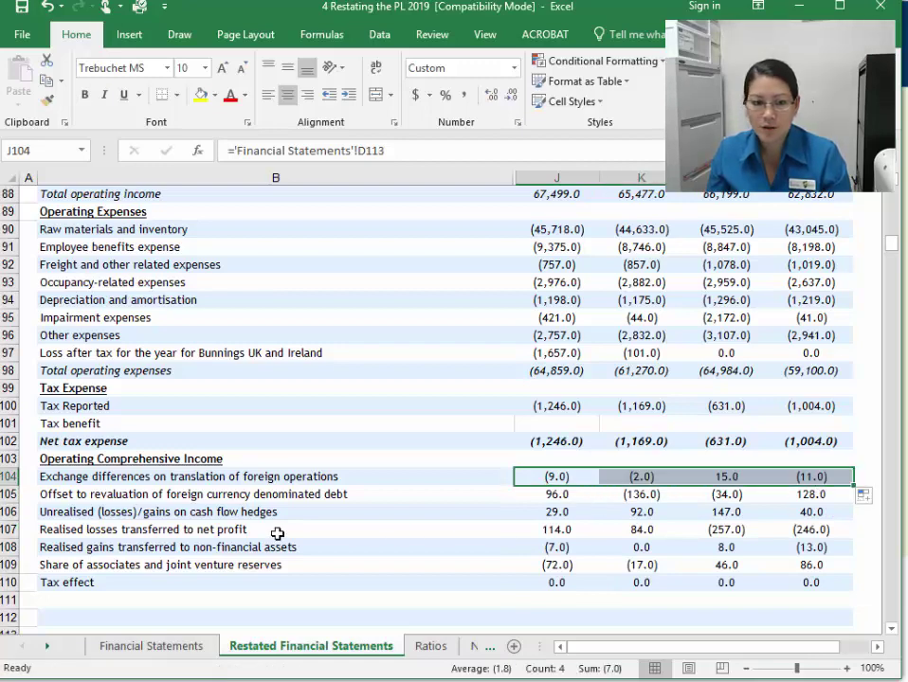
Colour the Other comprehensive income rows 110 to 122 red in Financial Statements, labels and amounts included
left_click(246, 529)
left_click(180, 646)
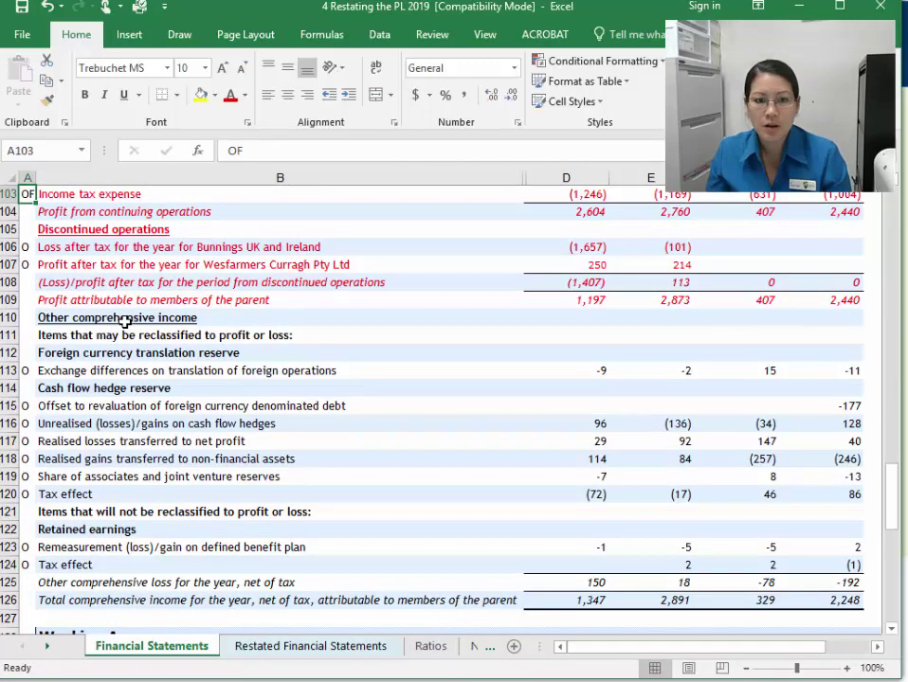
left_click_drag(121, 319, 841, 529)
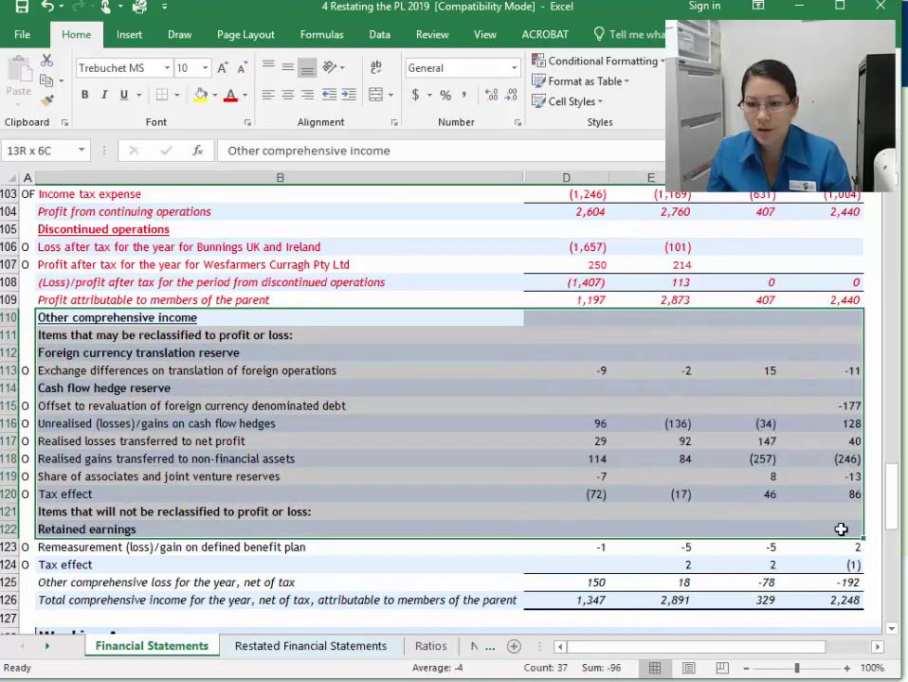
left_click(230, 94)
left_click(228, 372)
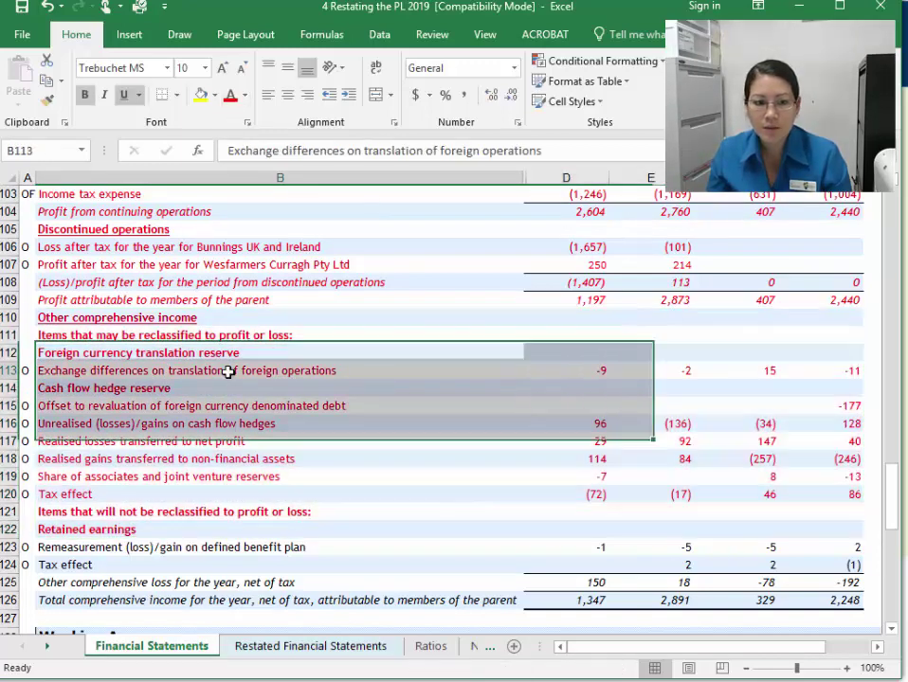
Link B111 of Restated Financial Statements to the Remeasurement (loss)/gain on defined benefit plan label in B123 of Financial Statements
left_click(100, 547)
left_click(253, 646)
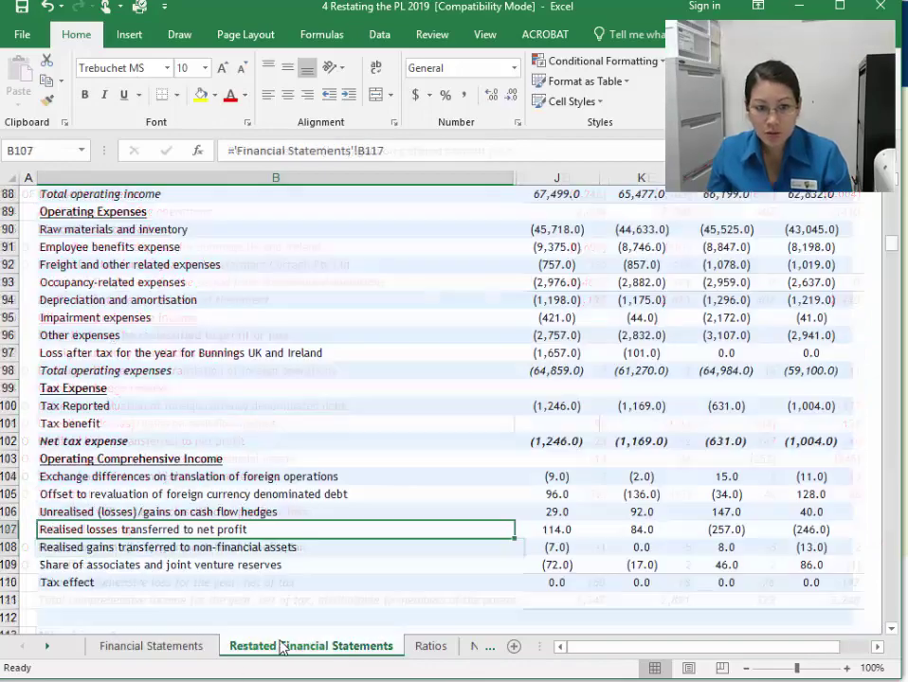
left_click(166, 603)
type("=")
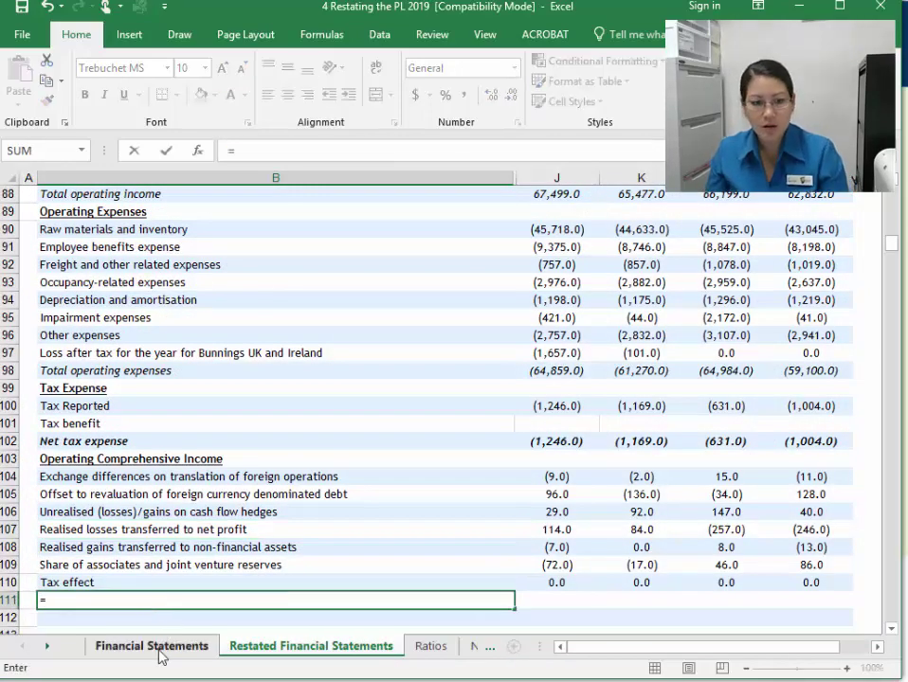
left_click(151, 646)
left_click(90, 549)
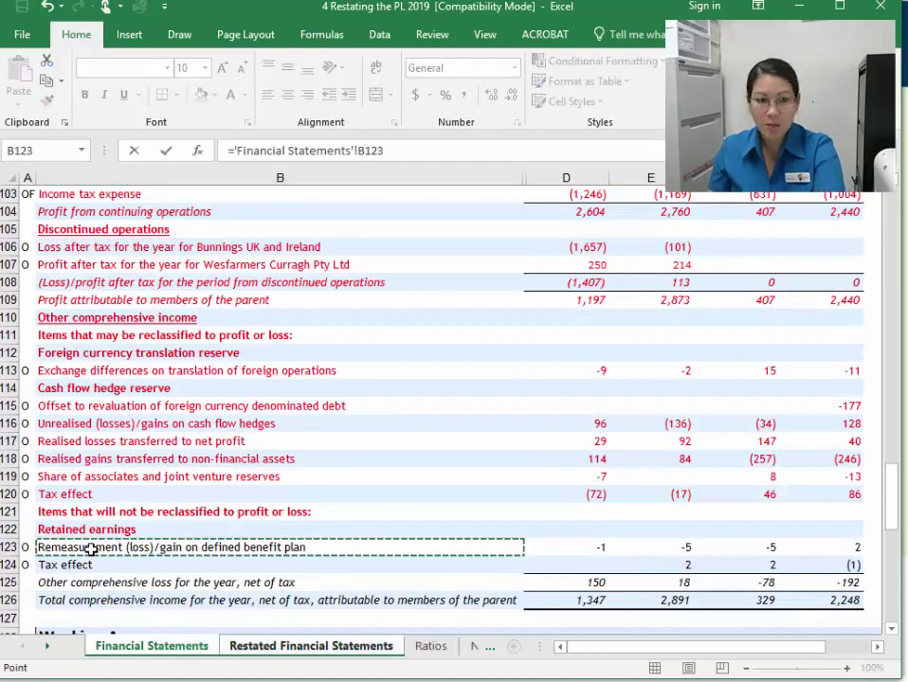
key("Return")
Fill the B111 label link down to B112 without formatting
left_click(332, 596)
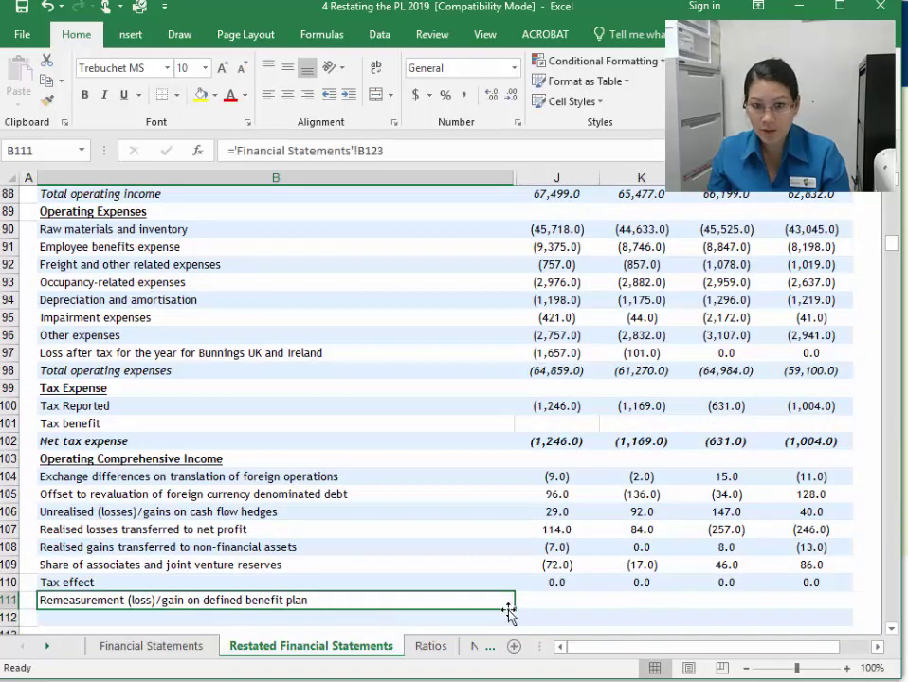
left_click_drag(513, 610, 517, 629)
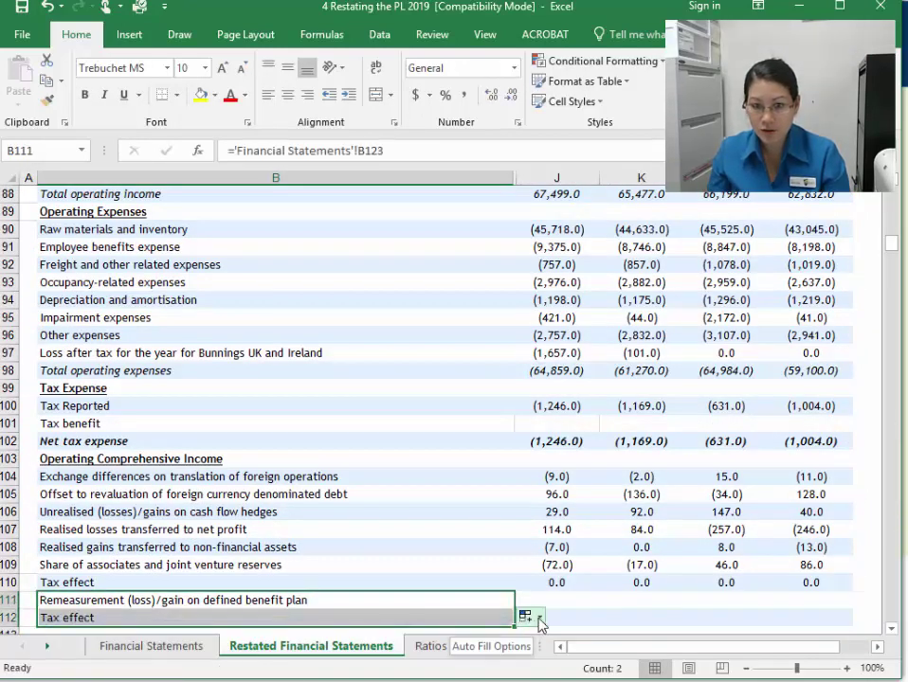
left_click(524, 618)
left_click(474, 676)
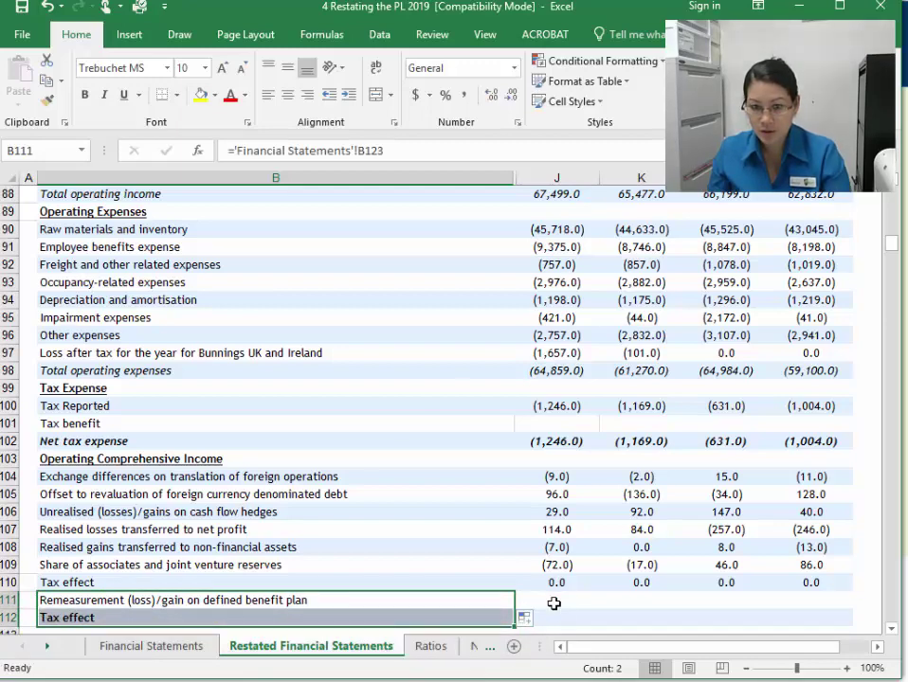
Link J111 to the defined benefit plan remeasurement amount in D123 of Financial Statements
left_click(555, 602)
type("=")
left_click(176, 652)
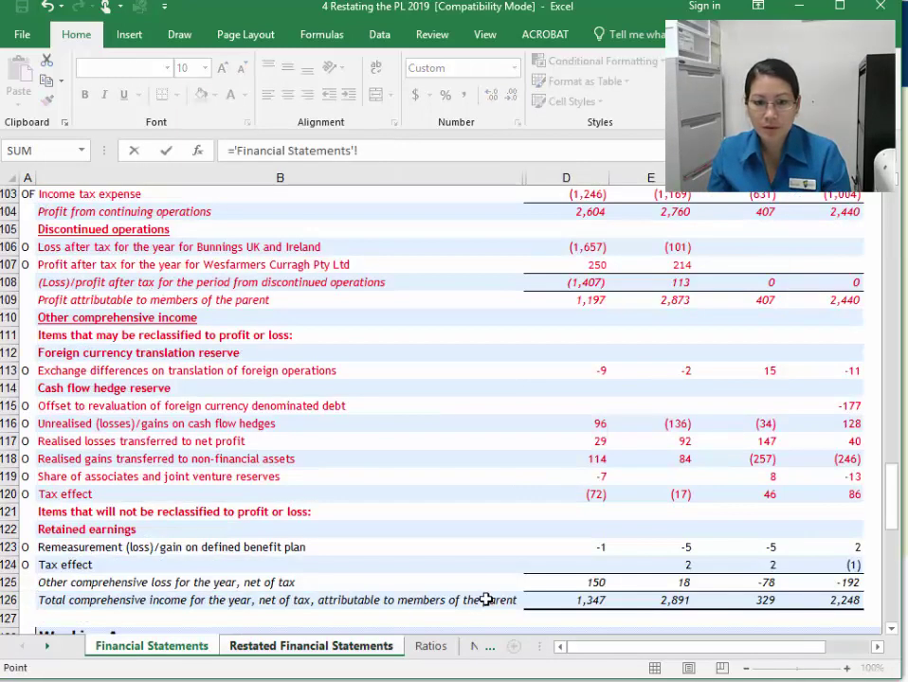
left_click(582, 542)
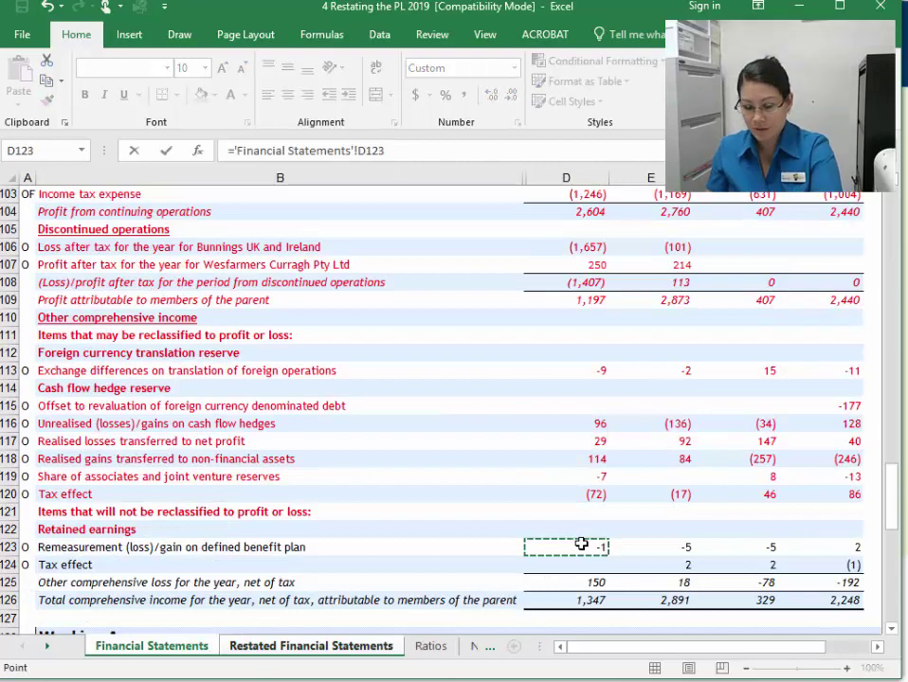
key("Return")
Fill the J111 link down to J112 without formatting and across the remaining three year columns
scroll(569, 601, "down", 2)
left_click(573, 493)
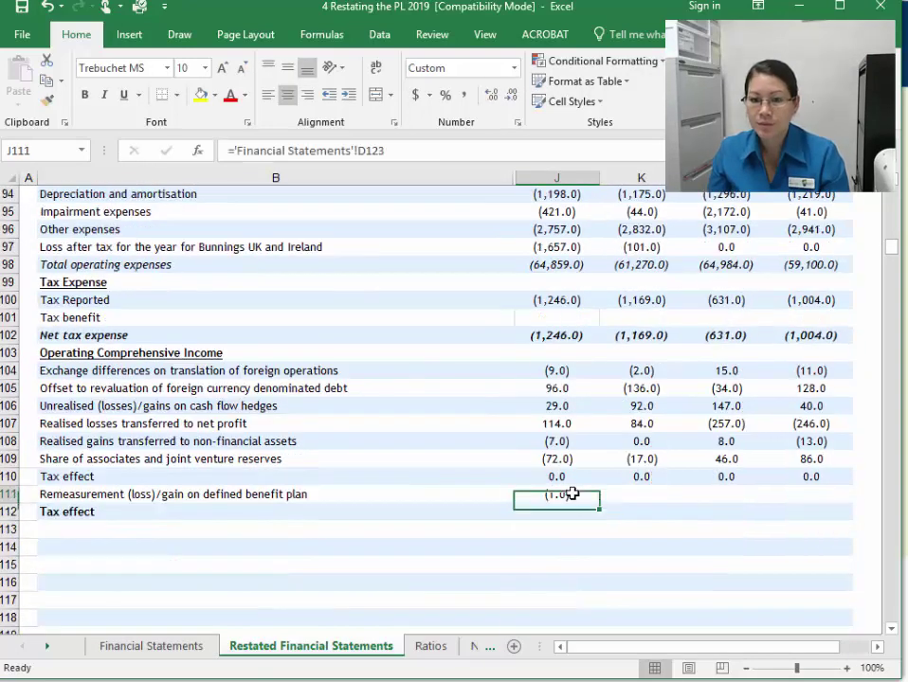
left_click_drag(600, 504, 611, 531)
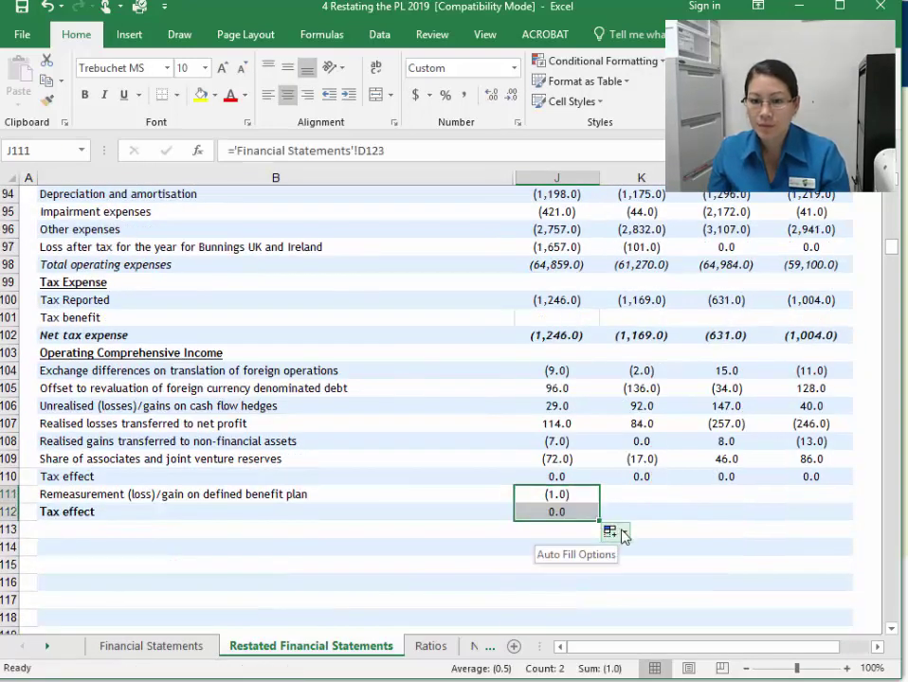
left_click(613, 532)
left_click(593, 603)
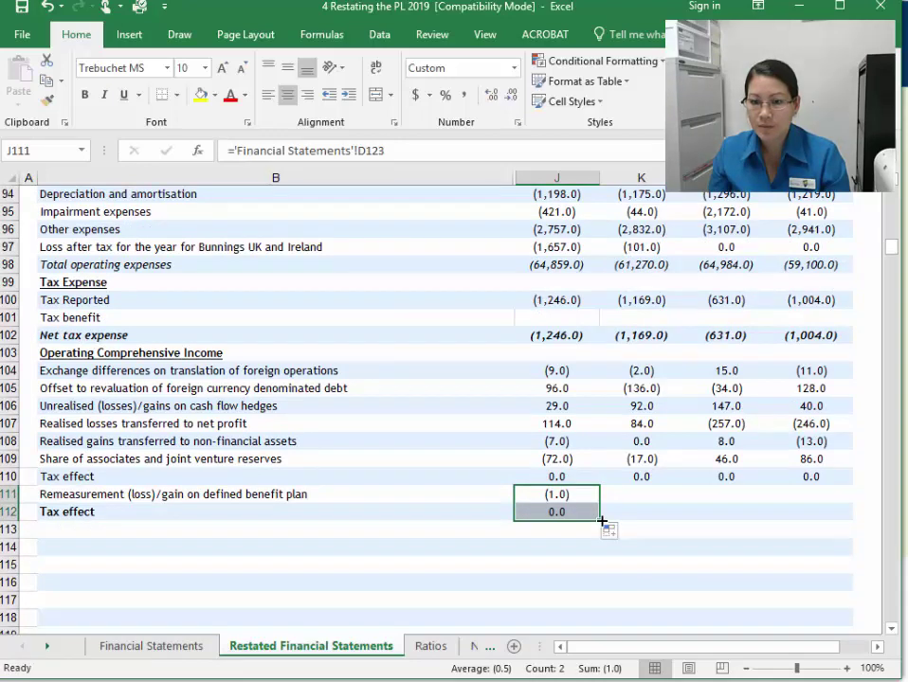
left_click_drag(602, 521, 836, 519)
left_click(134, 512)
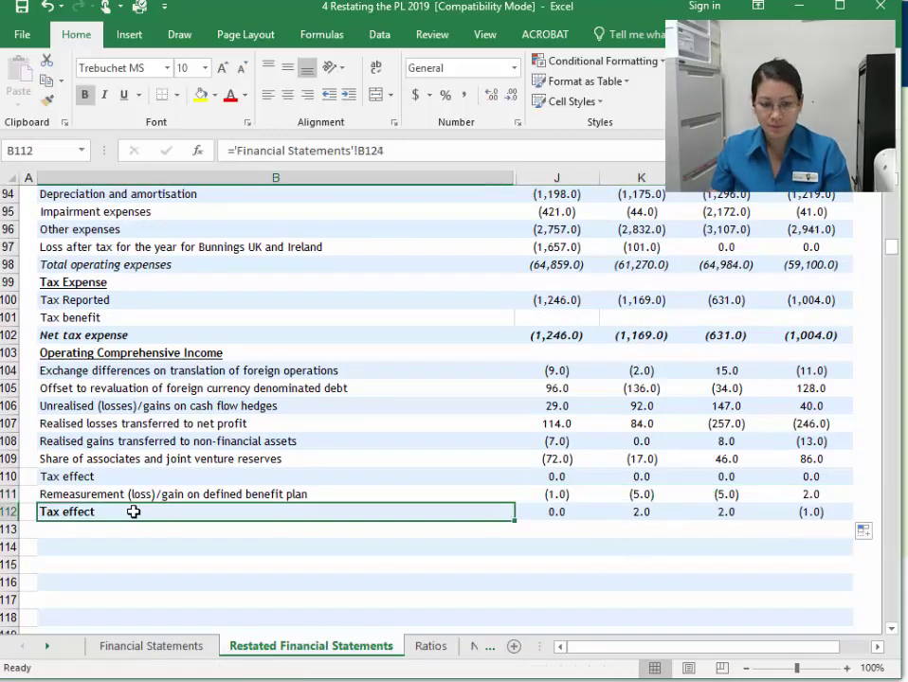
Colour the remeasurement, tax effect and comprehensive income total rows 123 to 126 red in Financial Statements
left_click(176, 648)
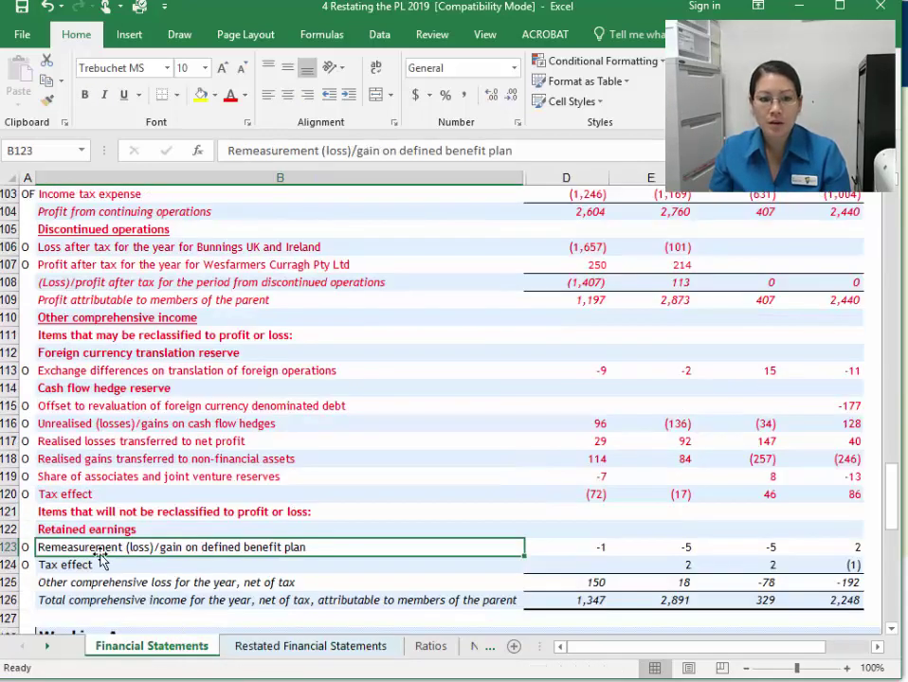
left_click_drag(91, 547, 848, 567)
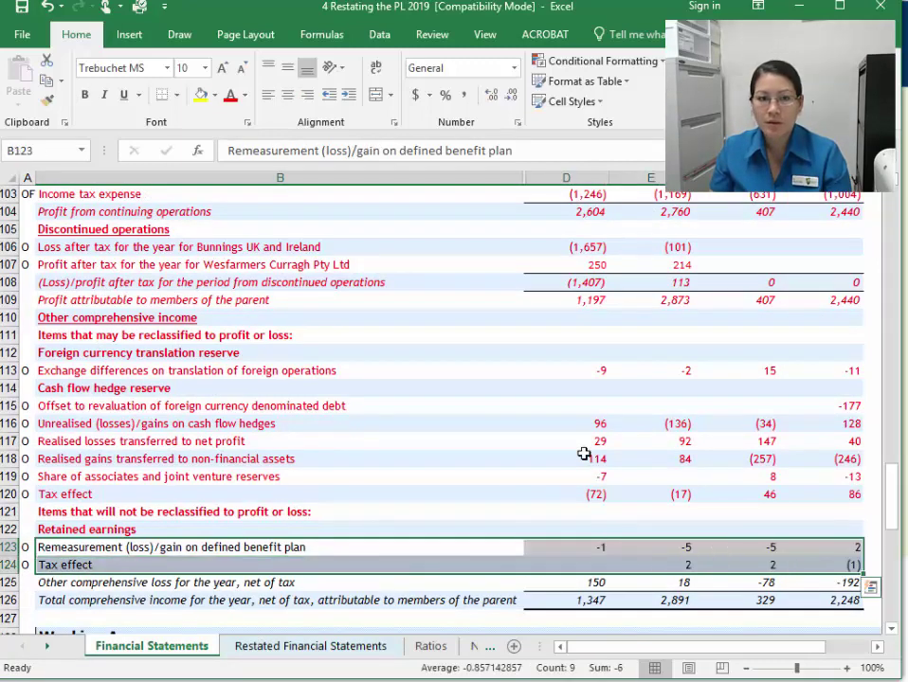
left_click(229, 95)
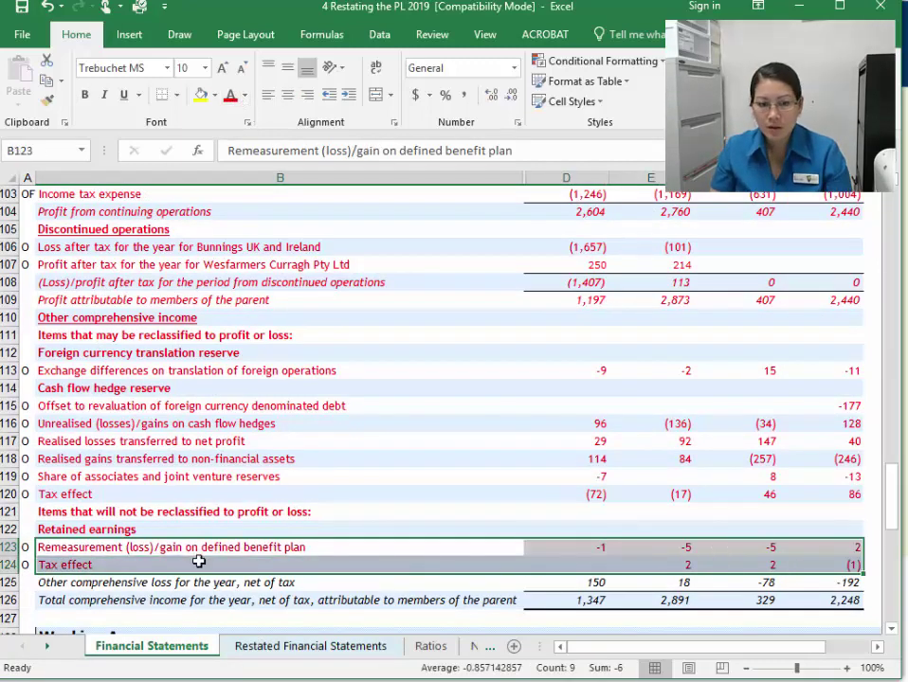
left_click_drag(199, 582, 849, 600)
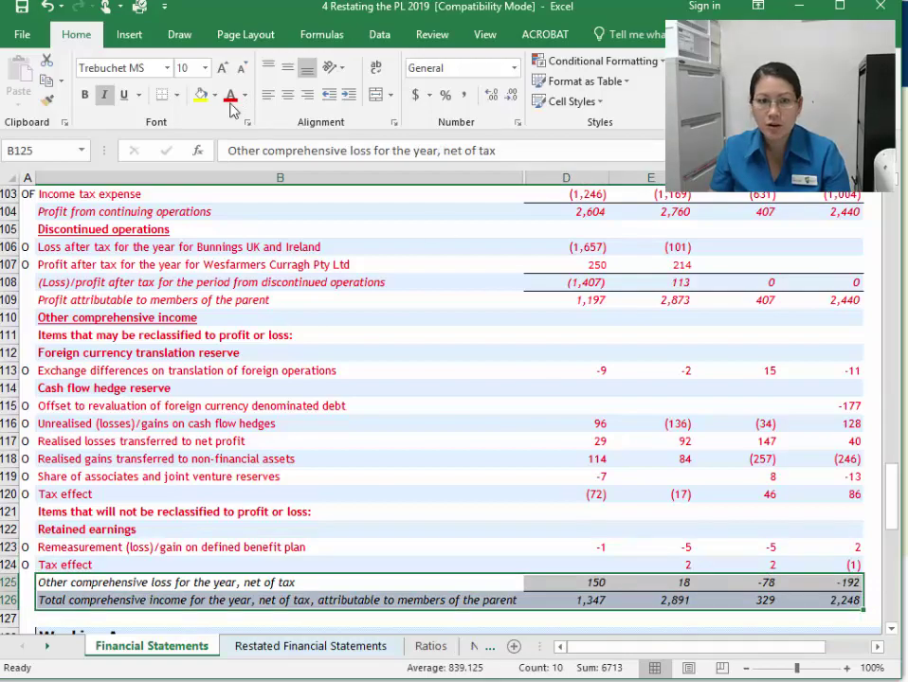
left_click(285, 352)
scroll(281, 440, "down", 2)
scroll(281, 439, "up", 3)
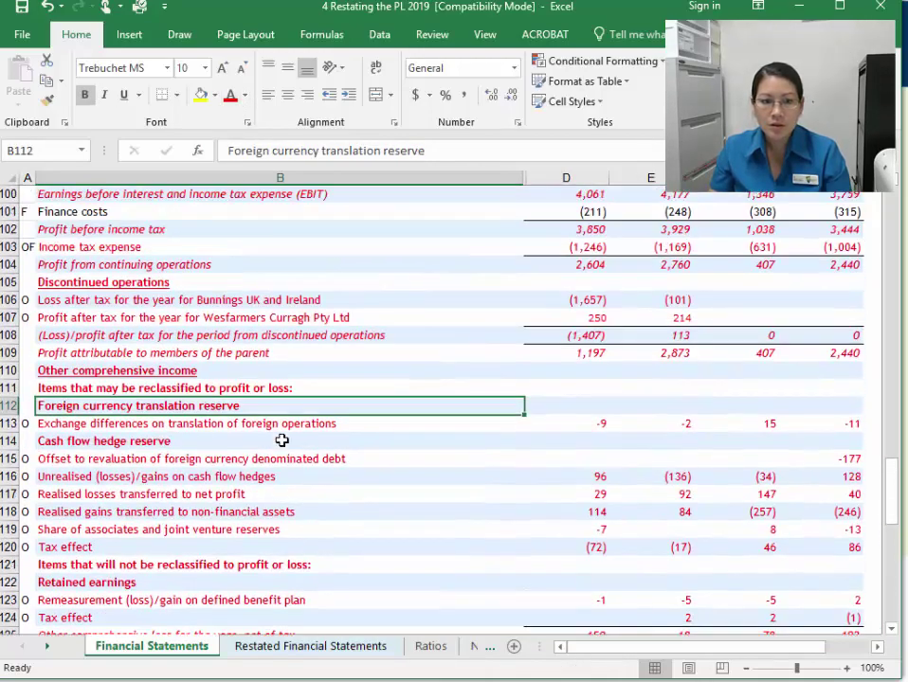
Enter the label "Total operating comprehensive income" in B113 of Restated Financial Statements
scroll(282, 440, "up", 6)
left_click(90, 286)
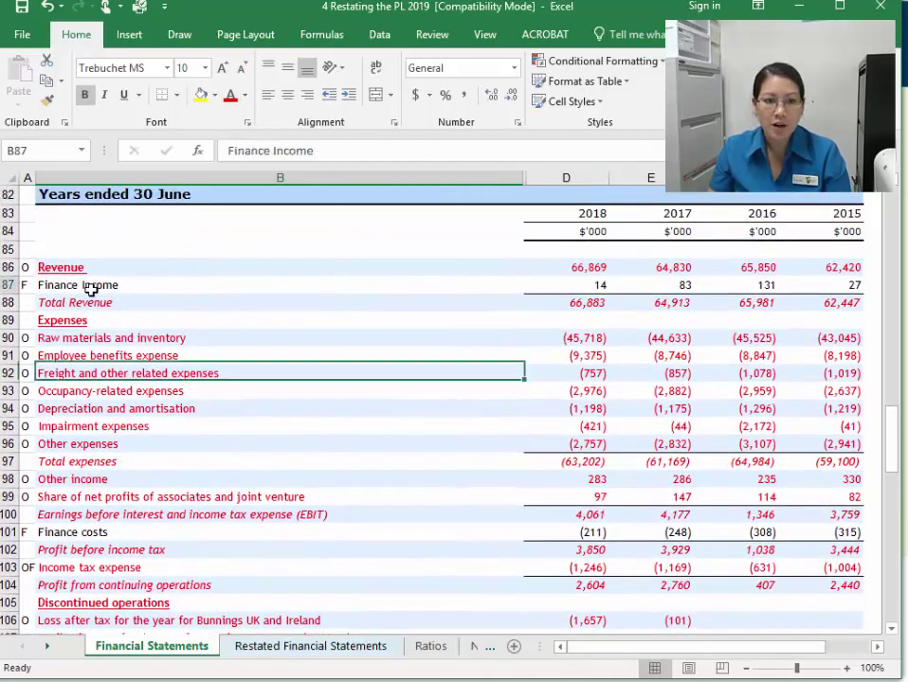
left_click(300, 648)
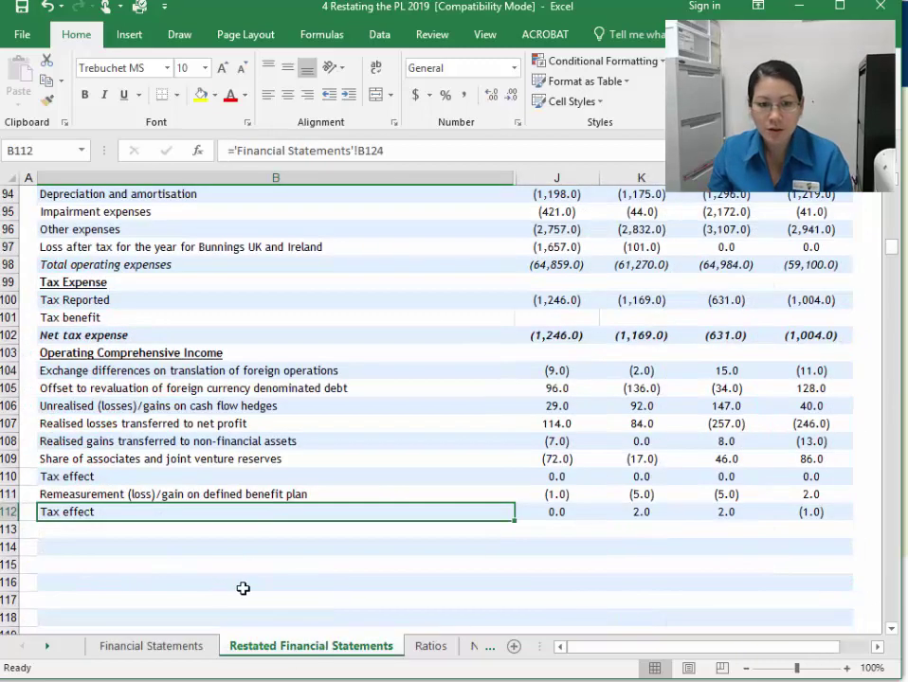
left_click(240, 541)
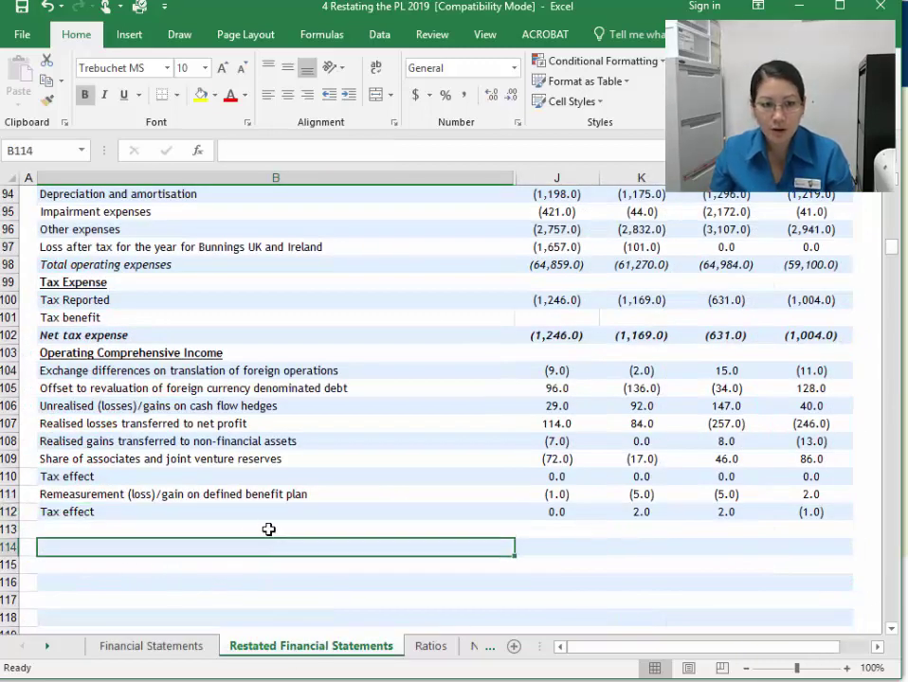
left_click(276, 527)
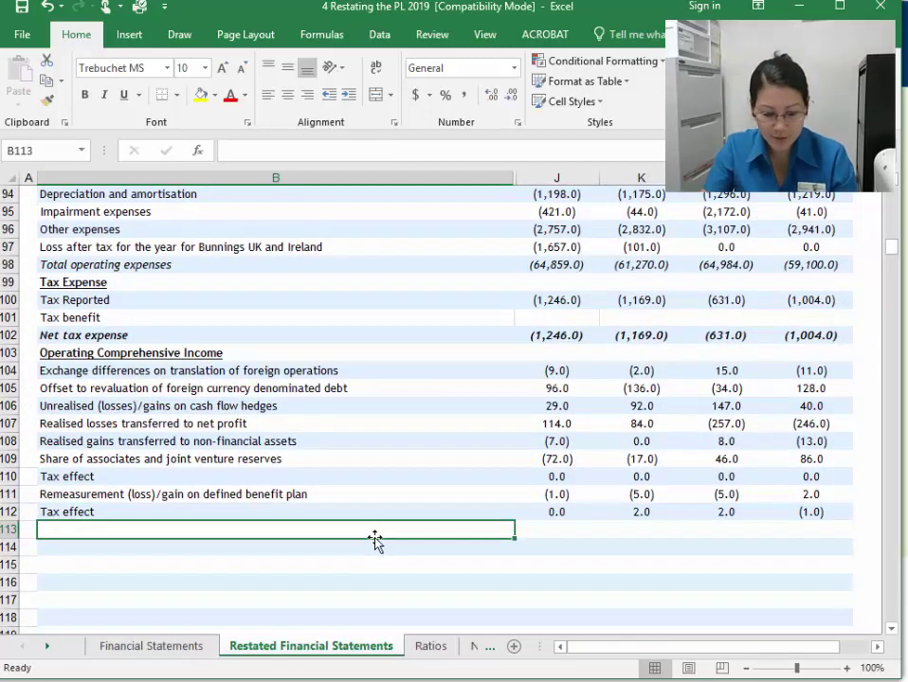
type("Total op")
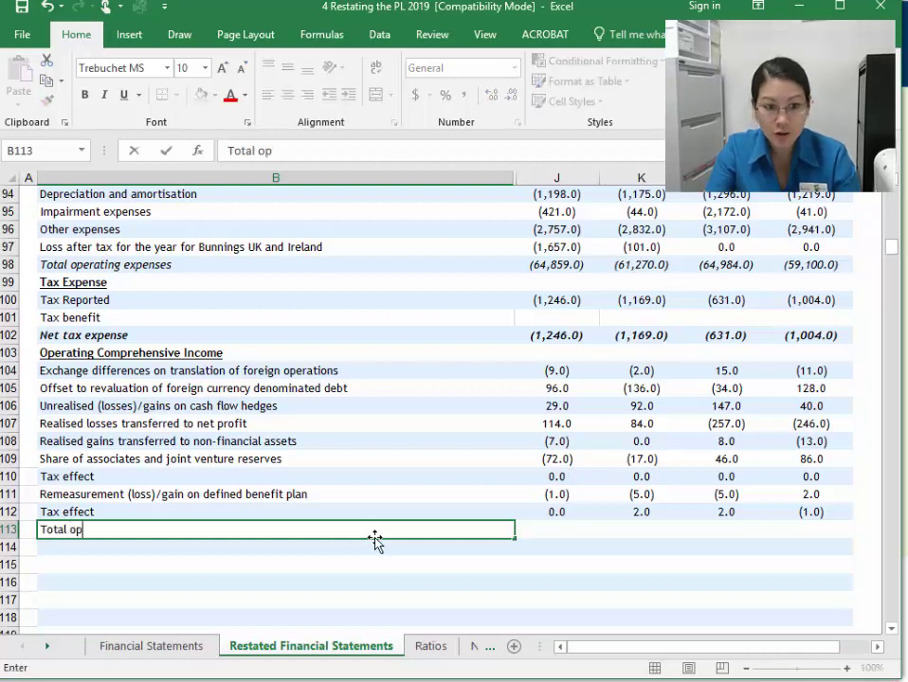
type("erating comprehe")
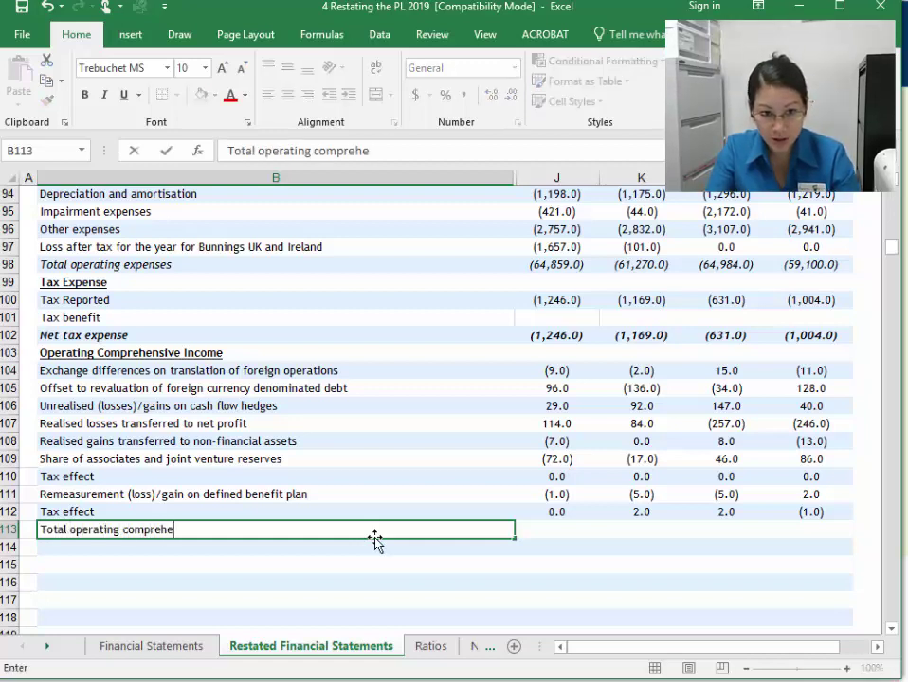
type("nsive income")
key("Return")
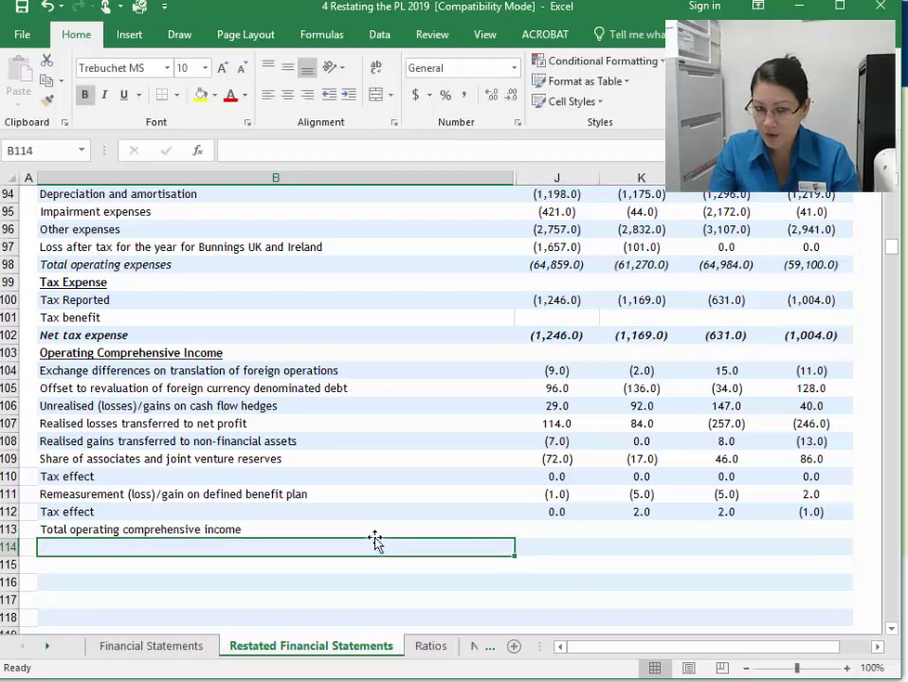
Sum the operating comprehensive income lines J104:J112 in J113
key("Up")
key("Right")
type("=sum(")
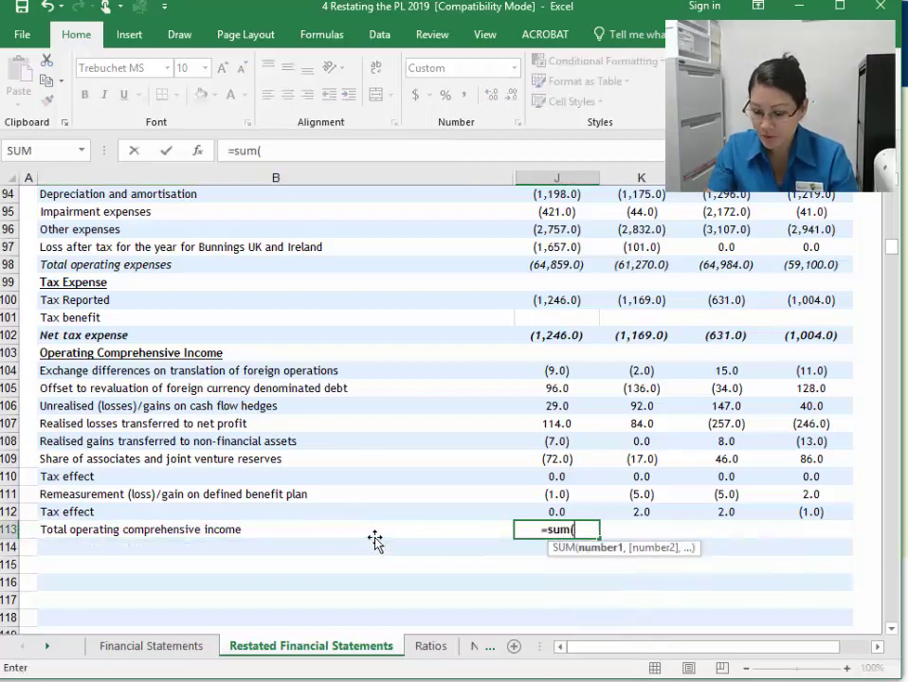
key("Up")
key("shift+Up")
key("shift+Up")
key("shift+Up")
key("shift+Up")
key("shift+Up")
key("shift+Up")
key("shift+Up")
key("shift+Up")
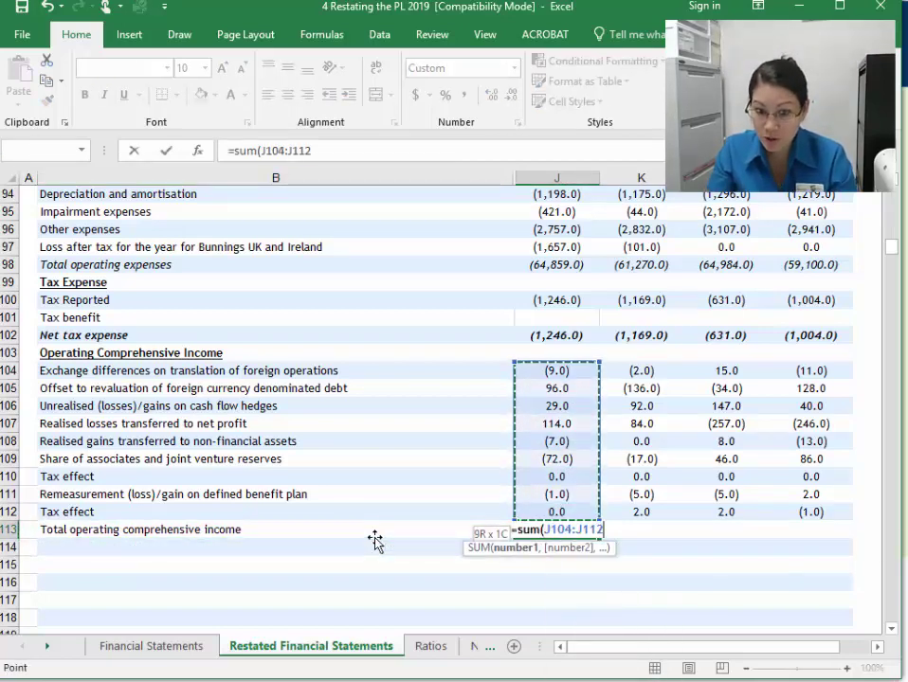
key("Return")
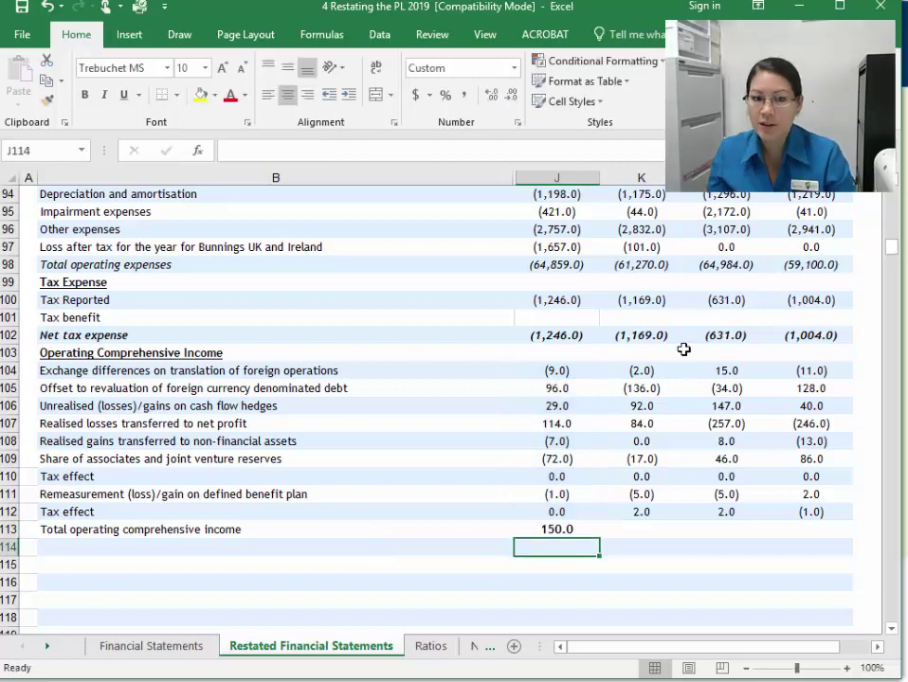
Check the existing total formulas in column J and fill the J113 total across the remaining three year columns
scroll(683, 350, "up", 4)
left_click(548, 296)
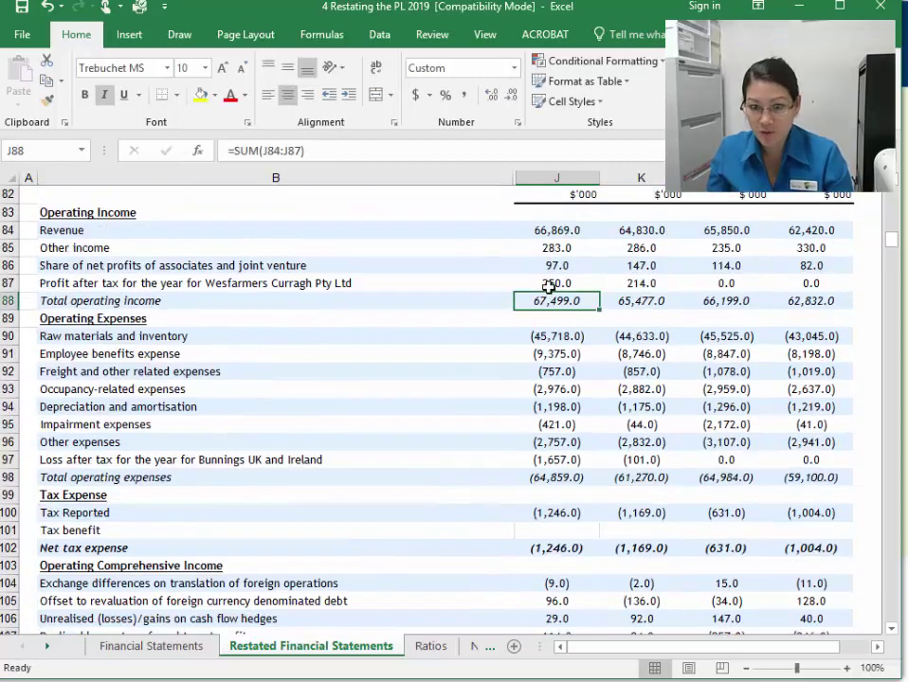
left_click(546, 475)
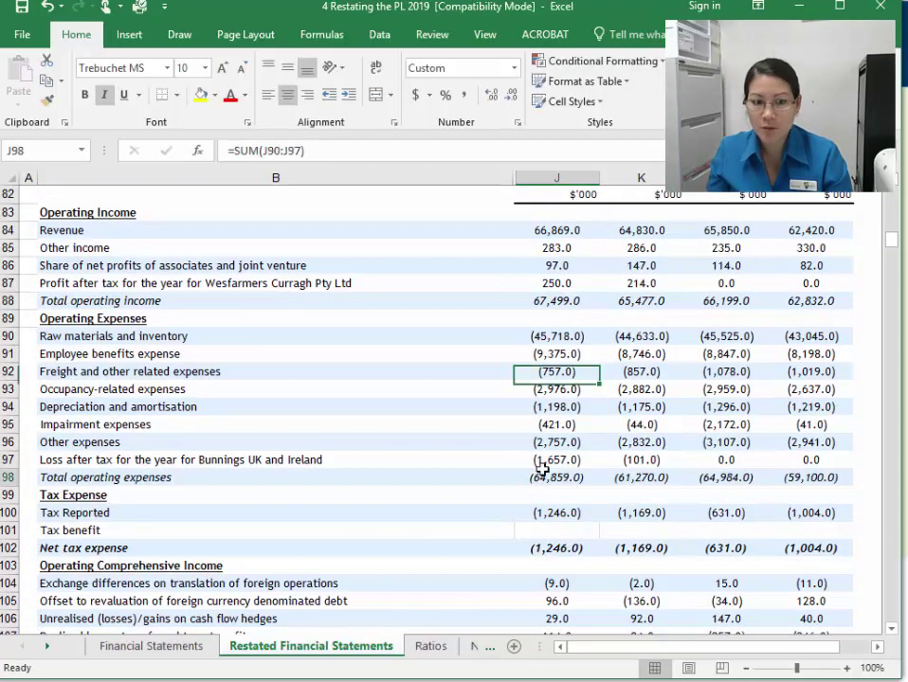
left_click(548, 548)
scroll(555, 535, "down", 4)
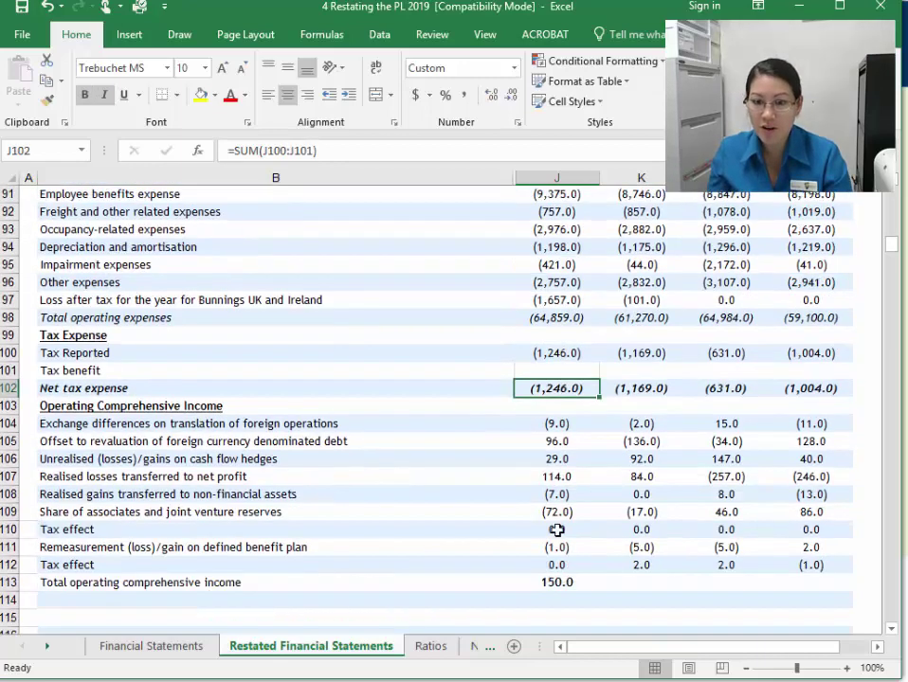
left_click(557, 529)
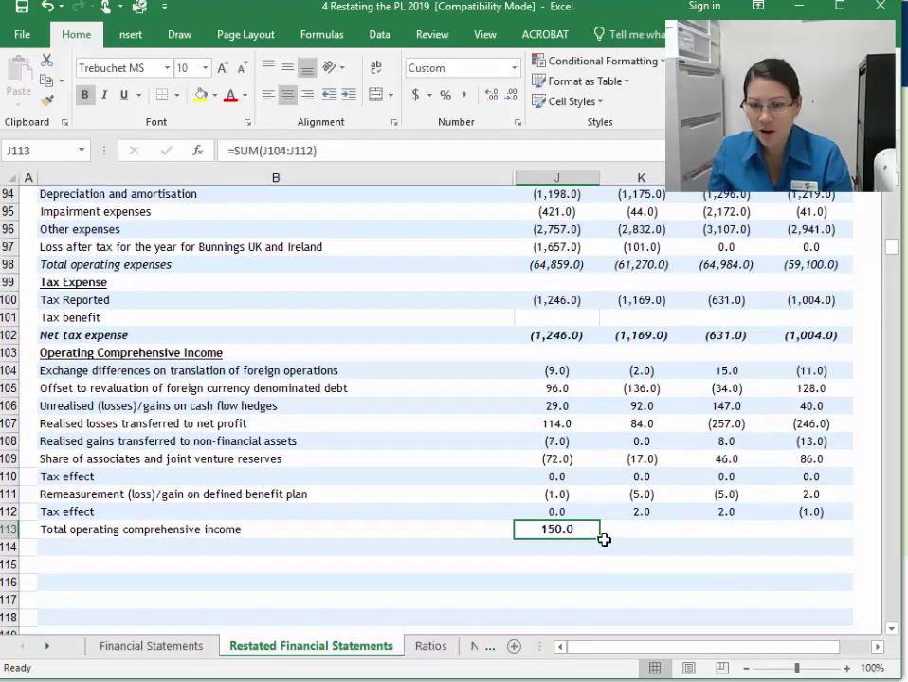
left_click_drag(602, 541, 796, 547)
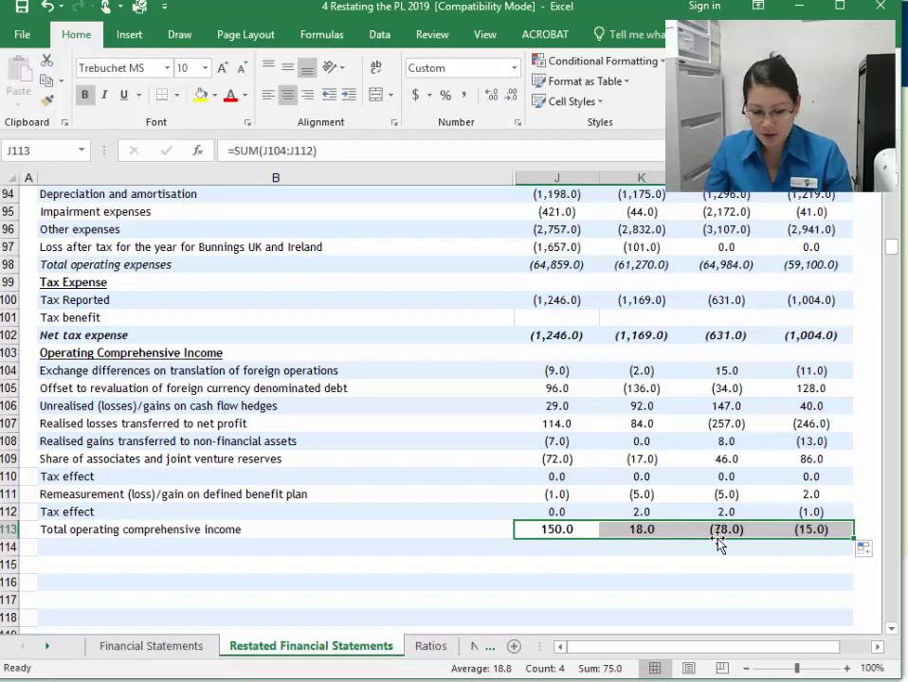
Remove the bold from the row 113 totals and italicise both the totals and their label in B113
key("ctrl+b")
key("ctrl+i")
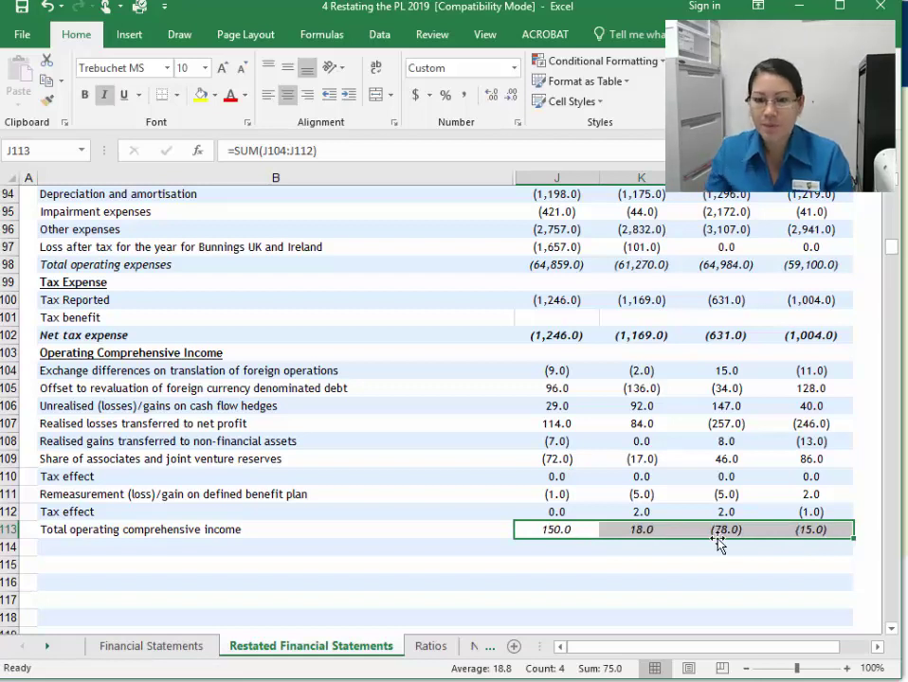
left_click(258, 530)
key("ctrl+i")
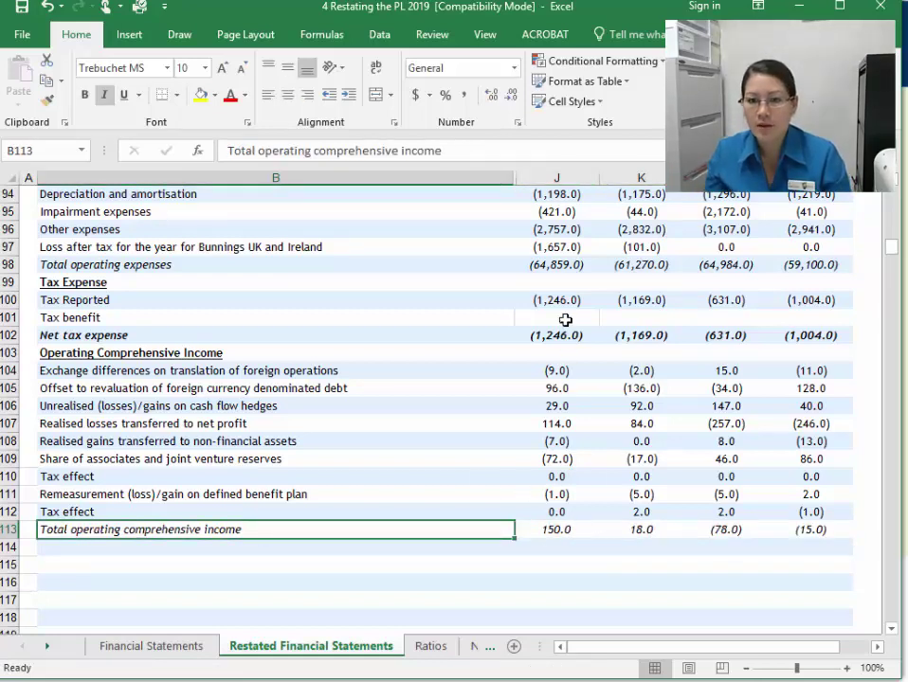
Add a bottom border across the four year columns in rows 101, 112, 87 and 97, above each total
left_click_drag(565, 321, 821, 317)
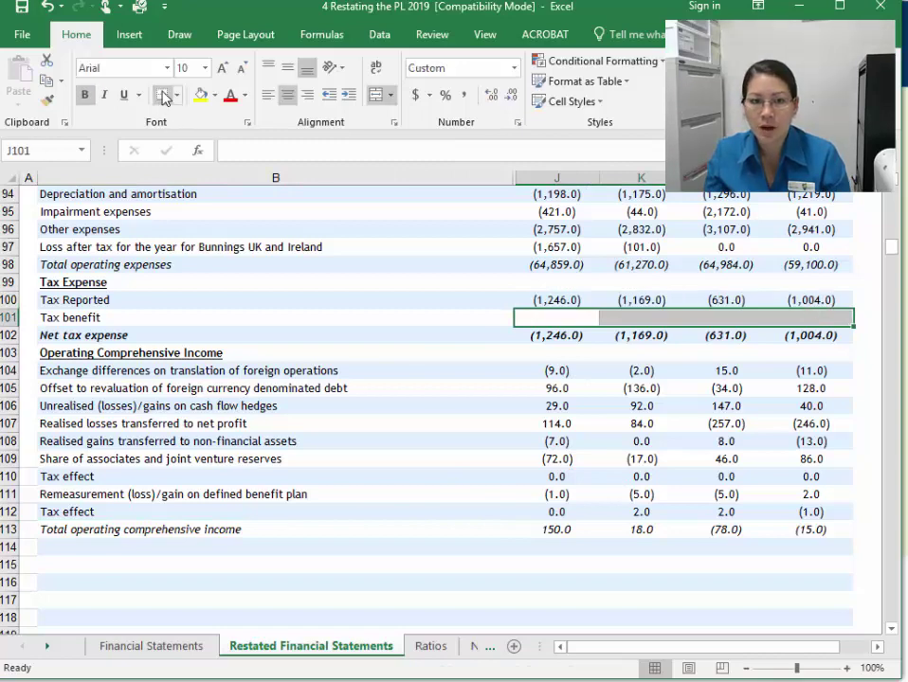
left_click_drag(548, 512, 810, 511)
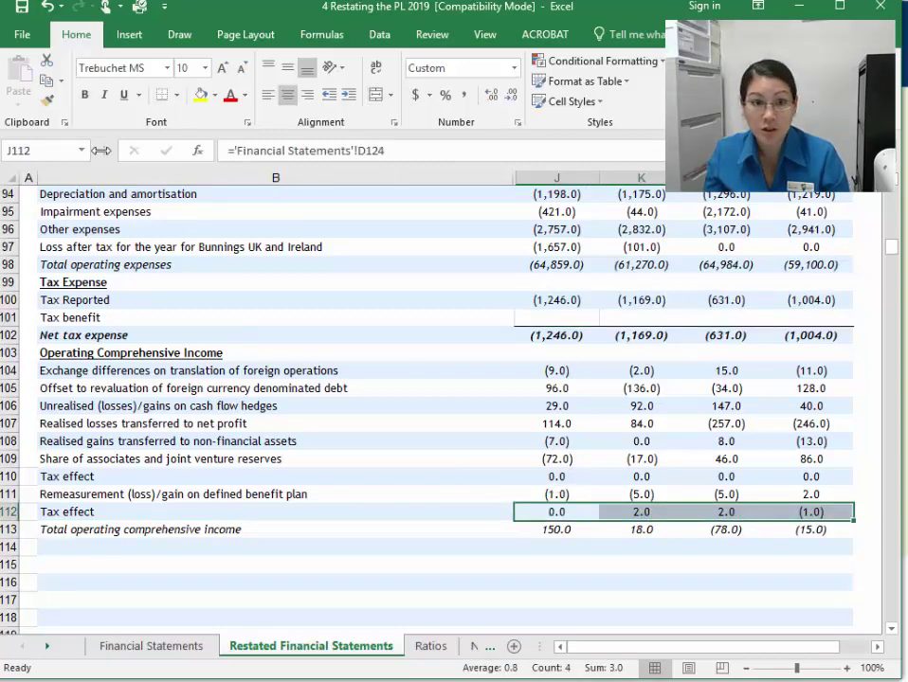
left_click(521, 282)
scroll(587, 379, "up", 5)
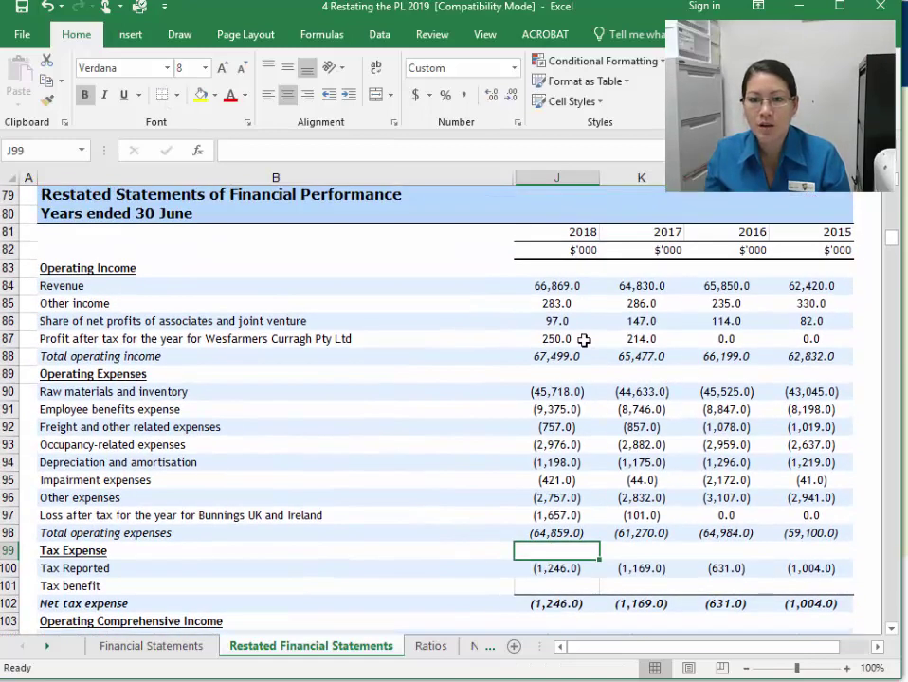
left_click_drag(583, 340, 810, 340)
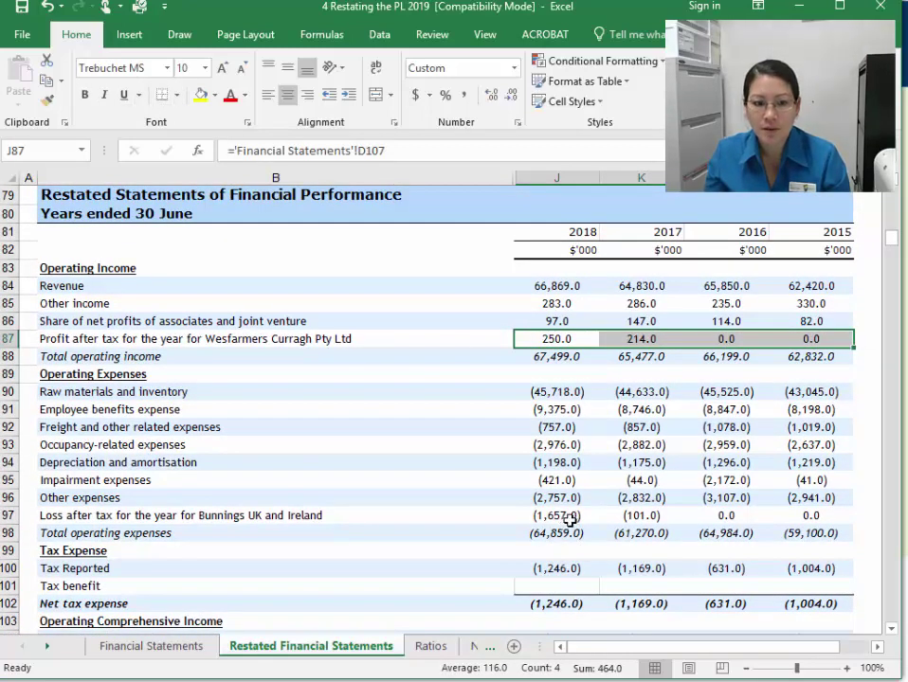
left_click_drag(573, 513, 801, 512)
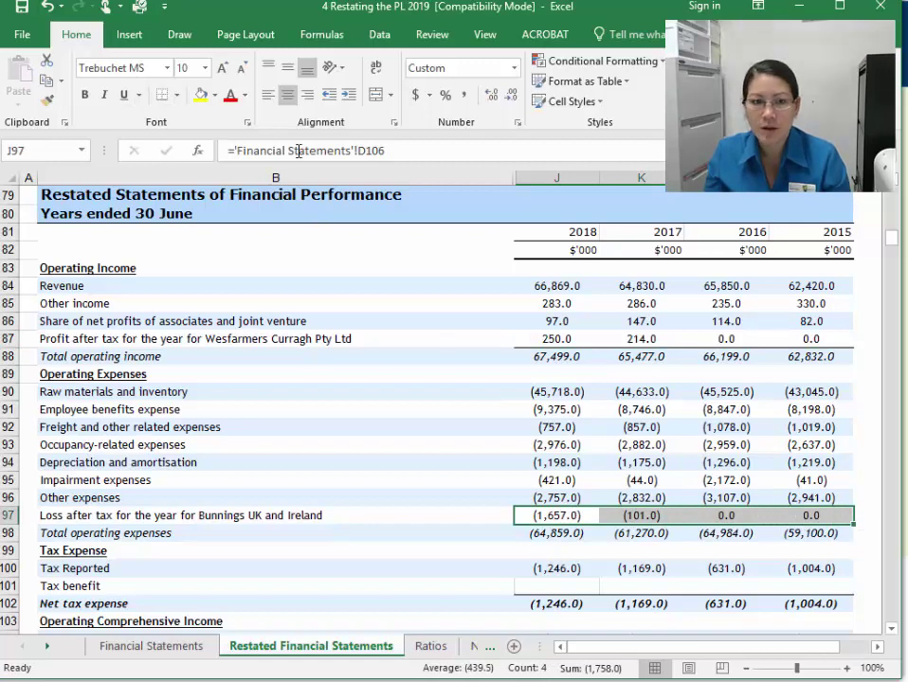
left_click(167, 96)
left_click(554, 339)
scroll(624, 568, "down", 5)
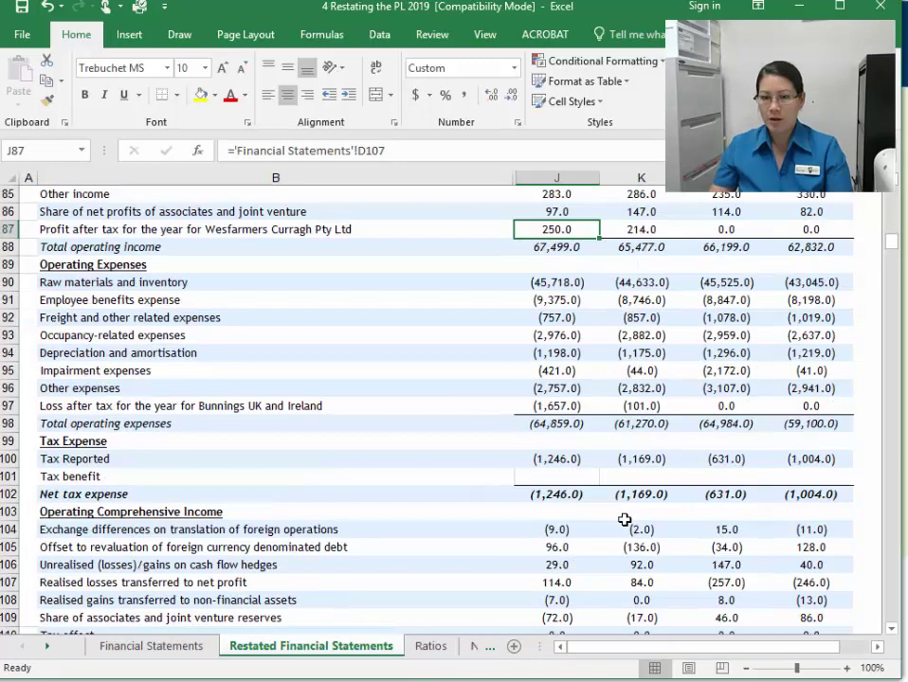
Remove the bold formatting from the Net tax expense row 102
scroll(607, 528, "down", 1)
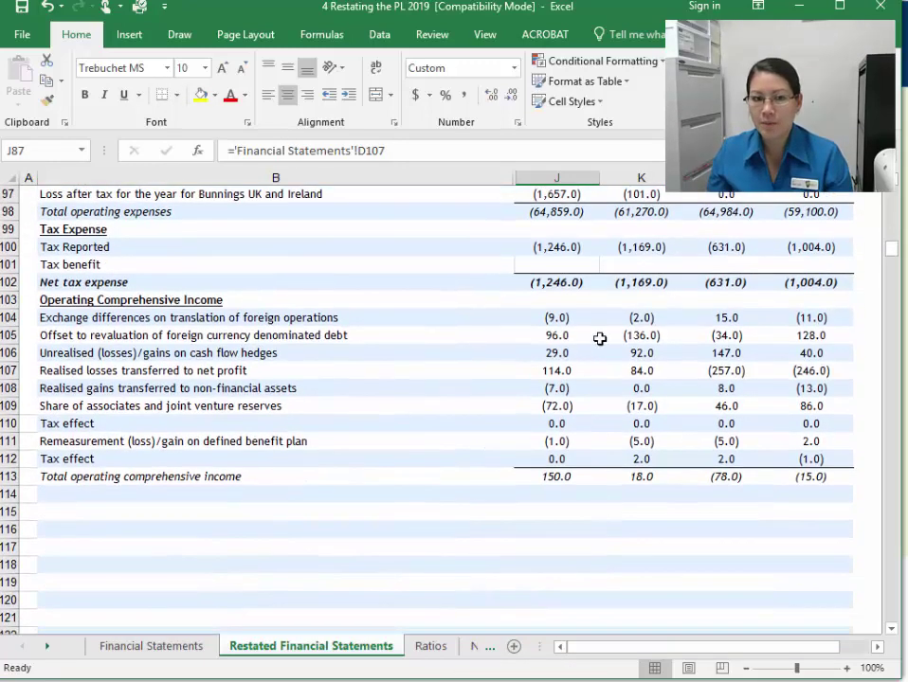
left_click(11, 283)
key("ctrl+b")
left_click(296, 404)
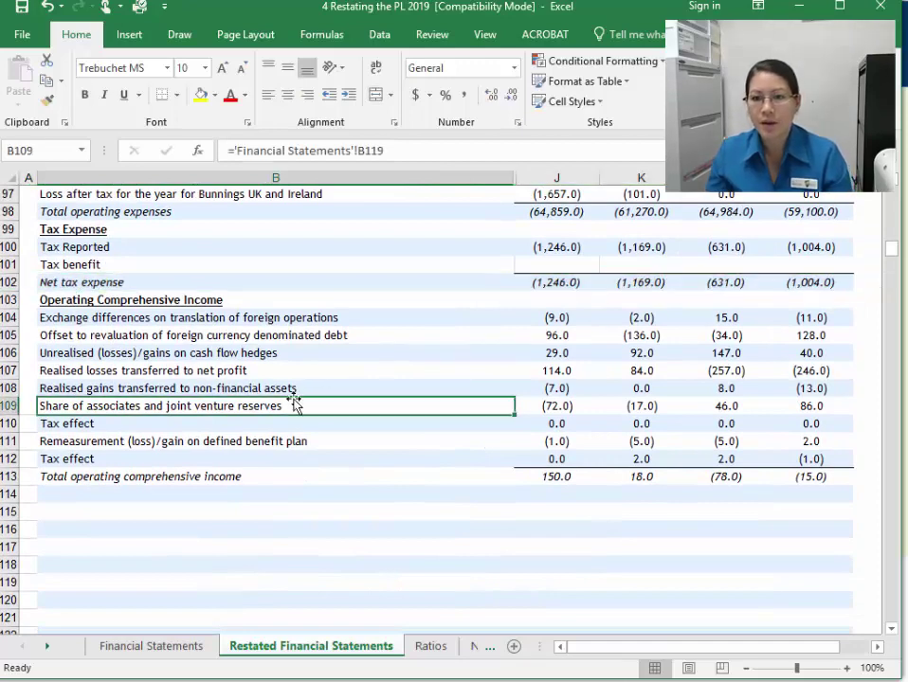
Consult the restatement layout slide and enter the label "Comprehensive Operating Income after tax (OI)" in B114
left_click(119, 495)
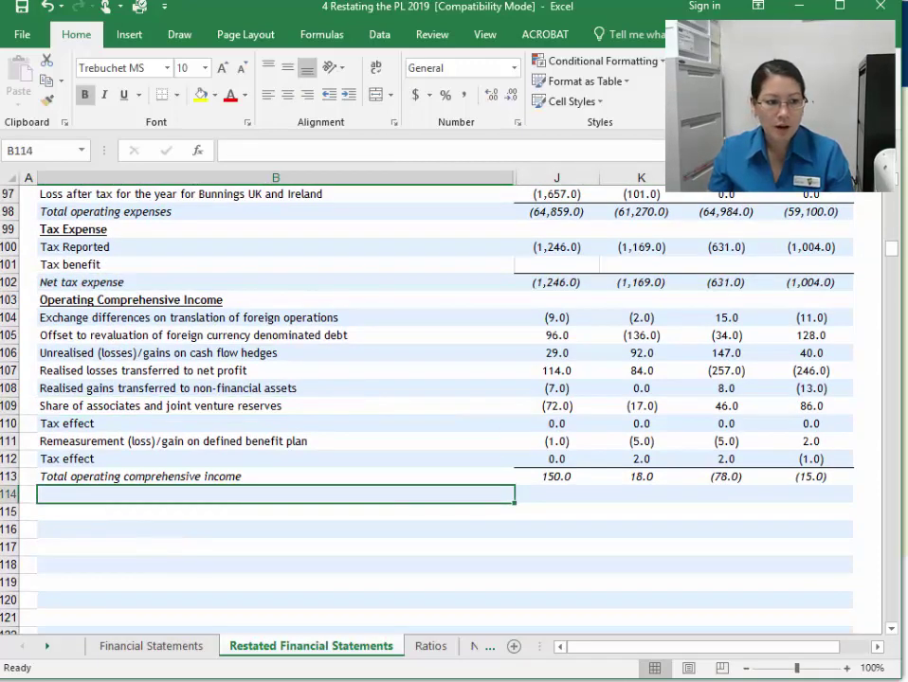
key("alt+Tab")
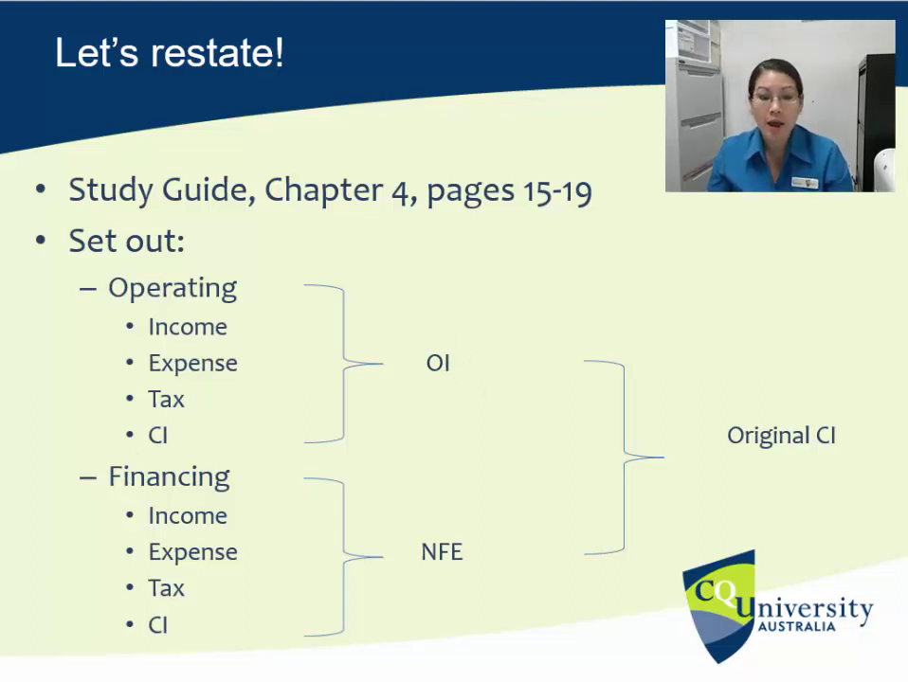
key("alt+Tab")
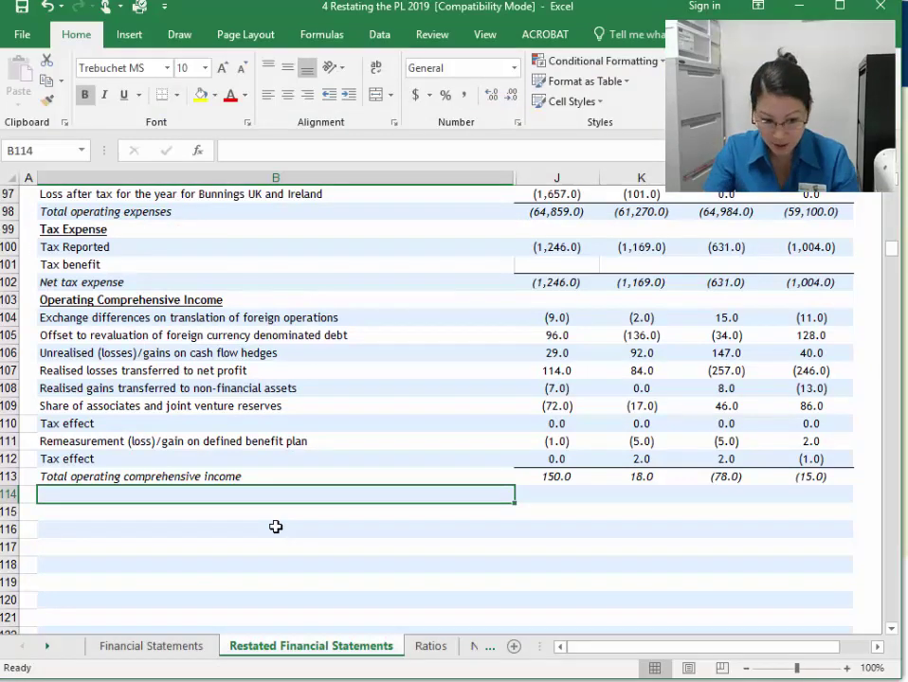
type("Comprehens")
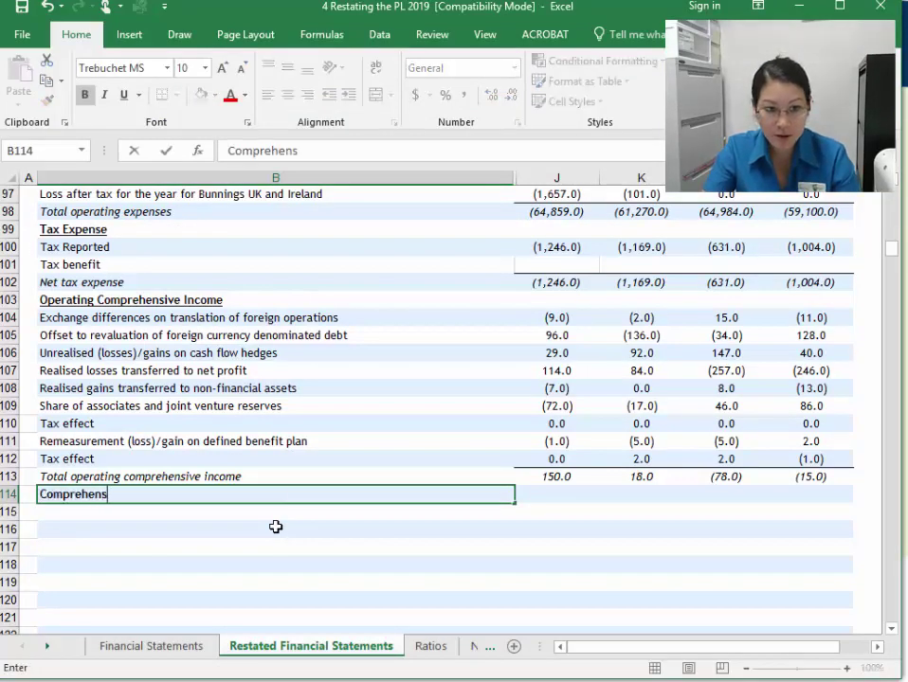
type("ive ")
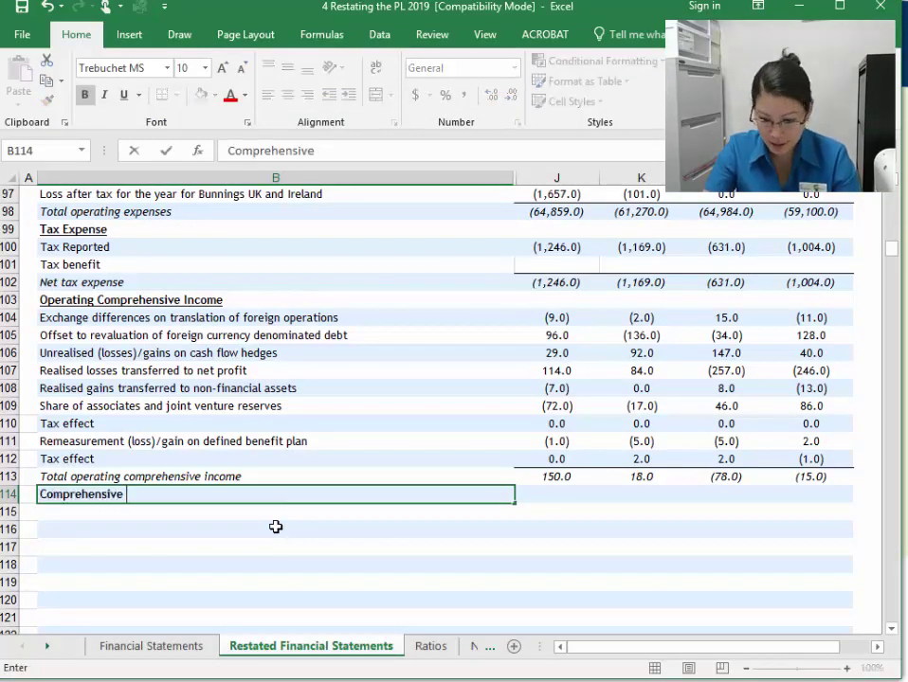
type("Operating I")
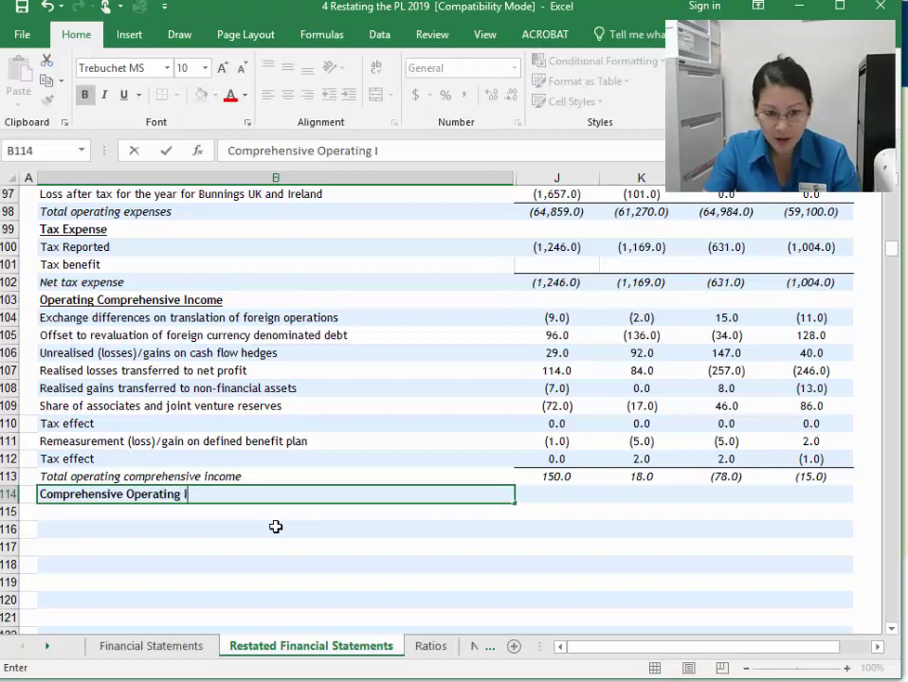
type("ncome after tax (OI")
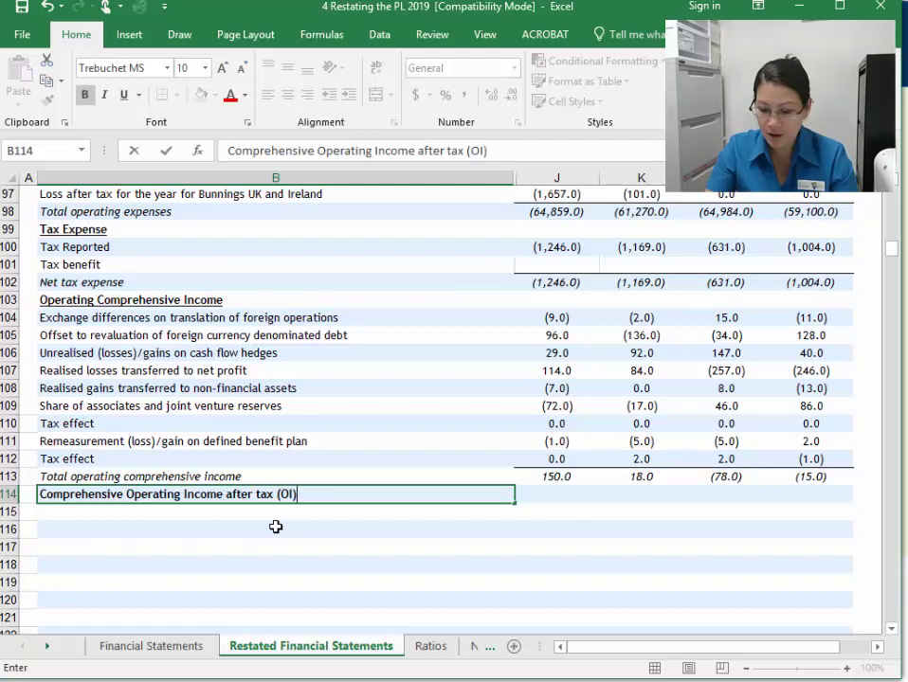
key("Return")
Calculate OI in J114 as =J88+J98+J102+J113, adding total operating income, total operating expenses, net tax expense and total operating comprehensive income
key("Up")
key("Right")
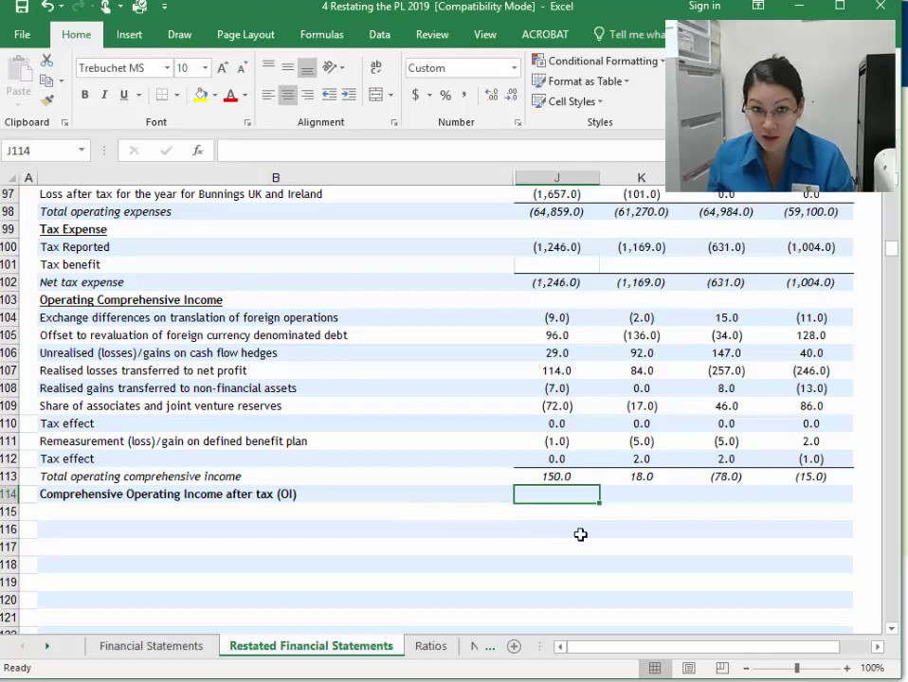
type("=")
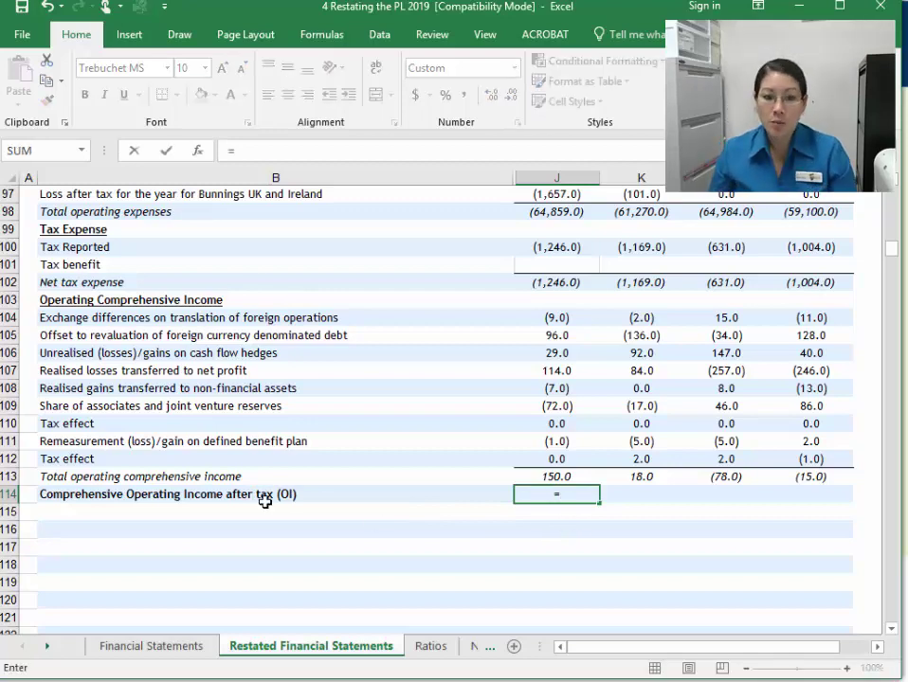
scroll(599, 524, "up", 1)
scroll(598, 524, "up", 4)
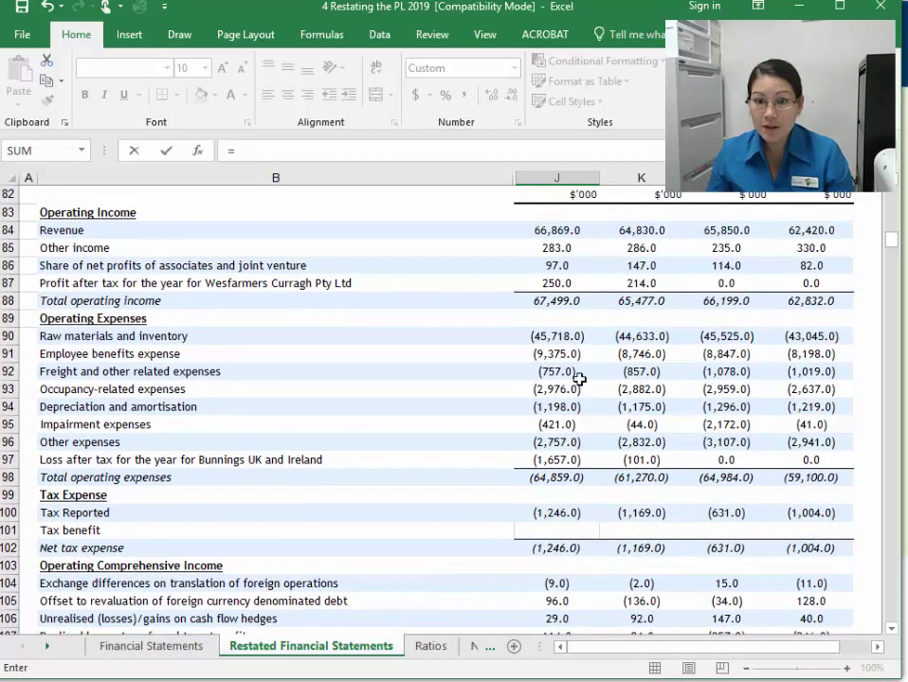
left_click(554, 304)
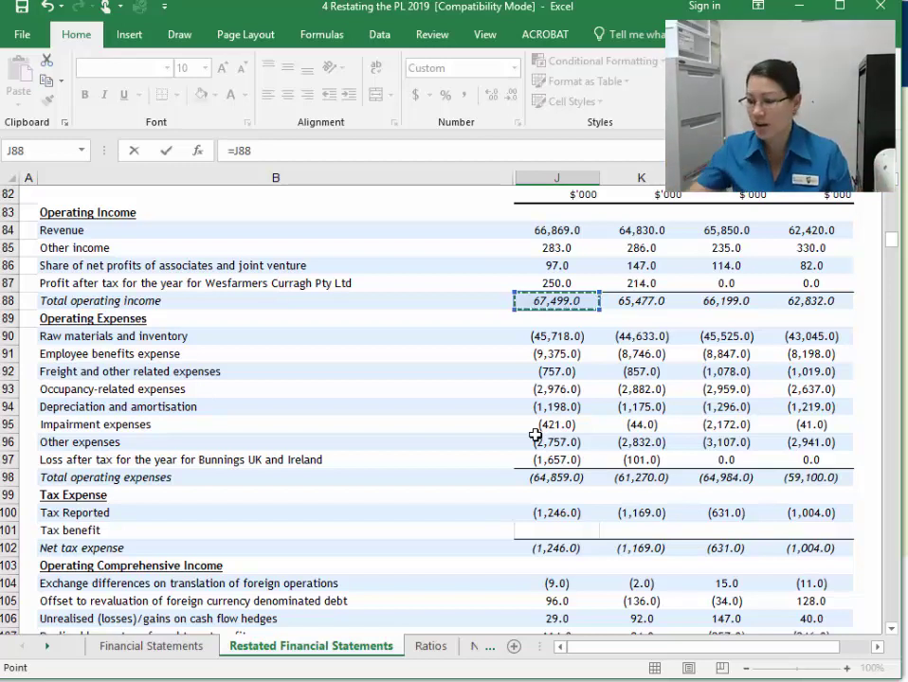
type("+")
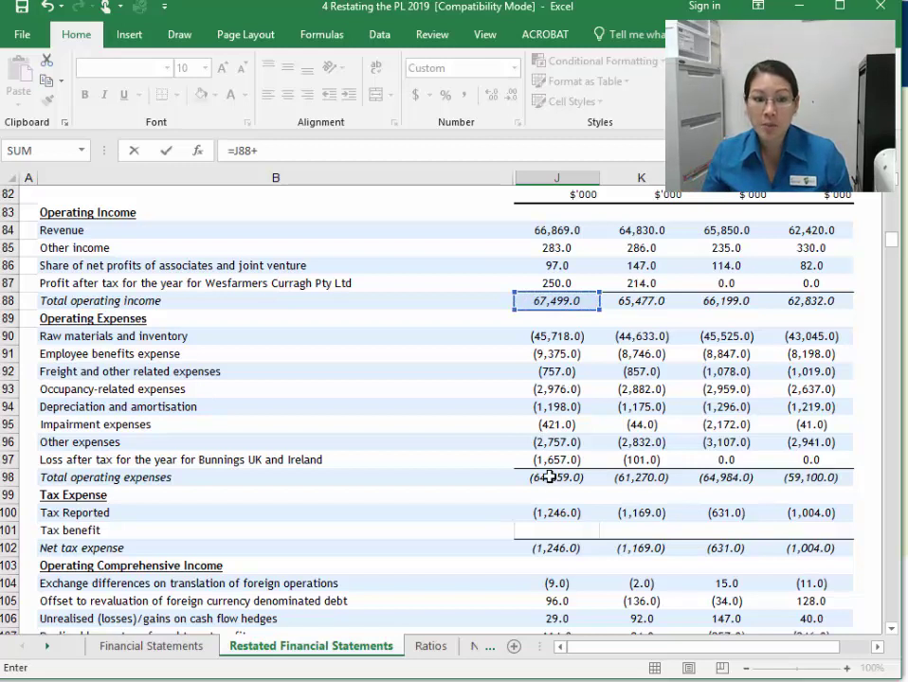
left_click(552, 478)
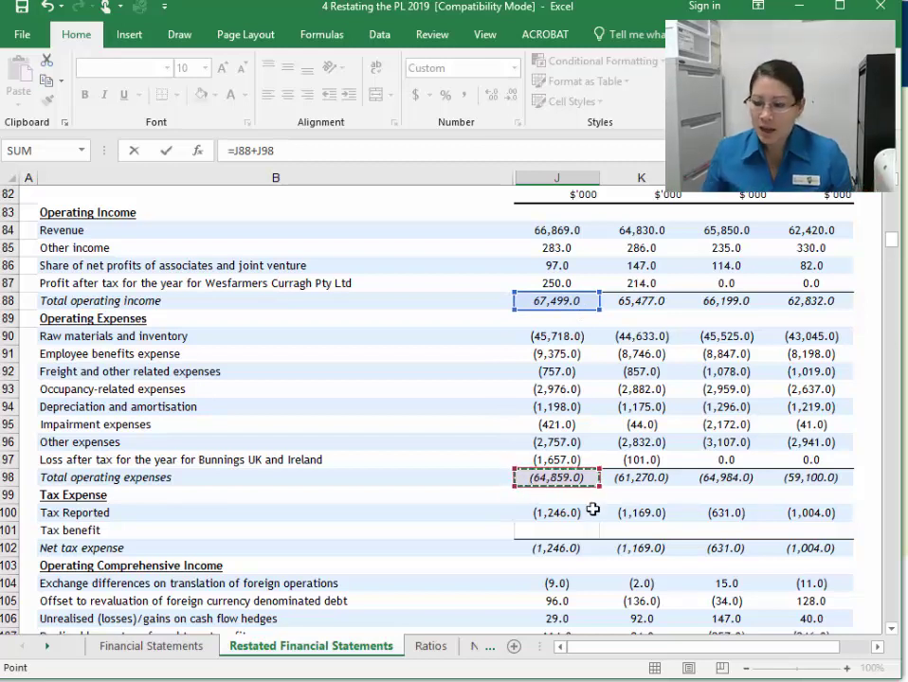
type("+")
left_click(565, 549)
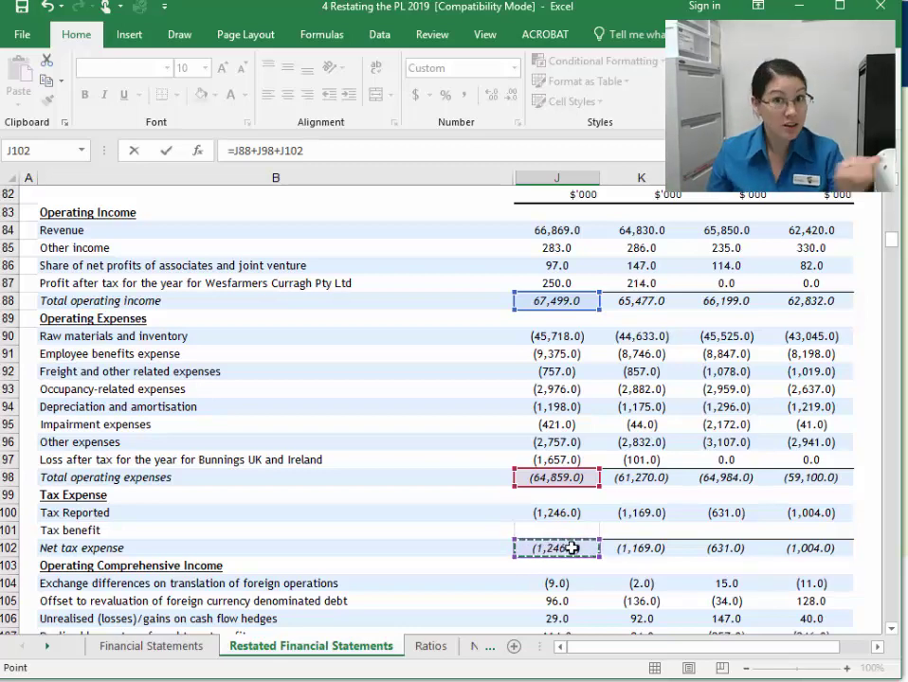
scroll(576, 546, "down", 1)
scroll(578, 542, "down", 5)
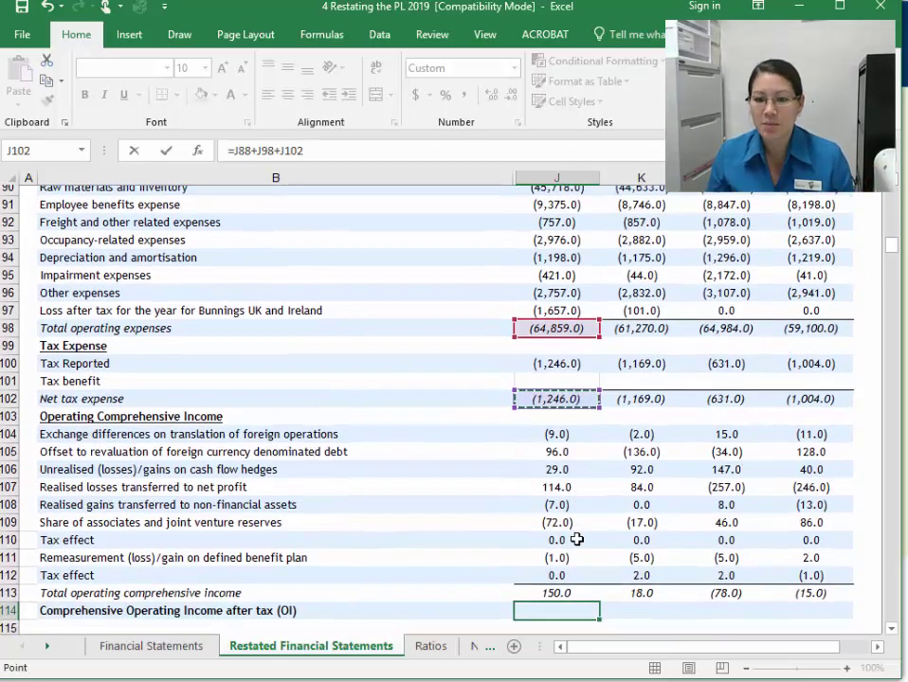
type("+")
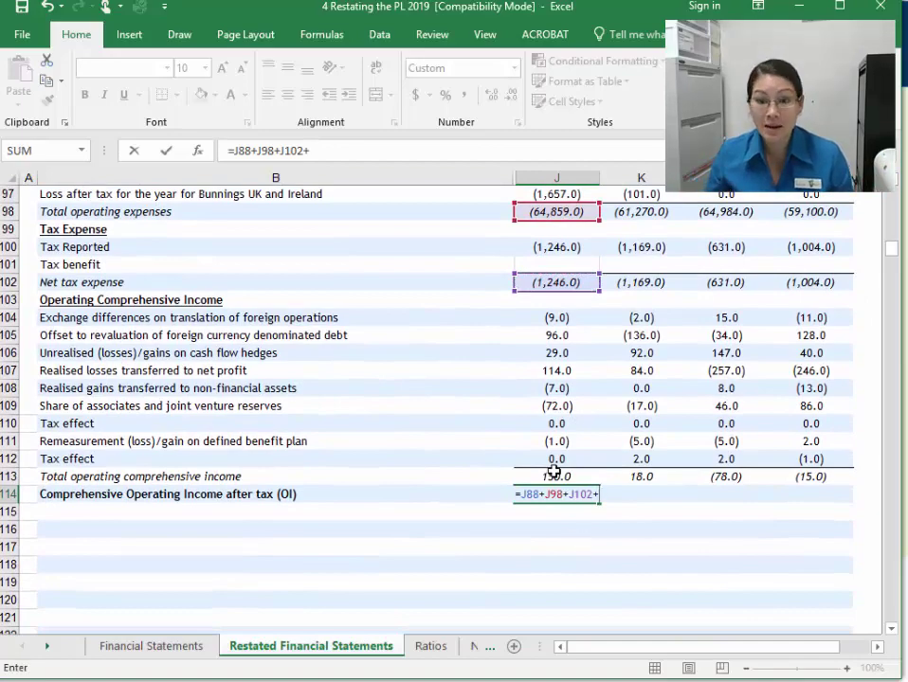
left_click(557, 477)
key("Return")
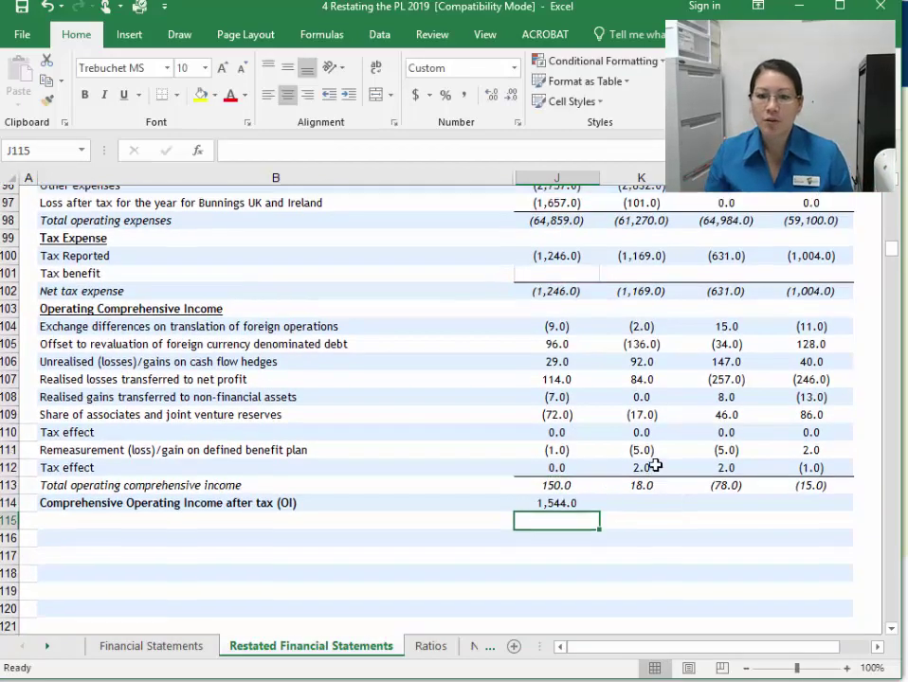
Copy the 2018 Comprehensive Operating Income after tax (OI) formula in J114 across to 2017, 2016 and 2015
scroll(568, 474, "up", 7)
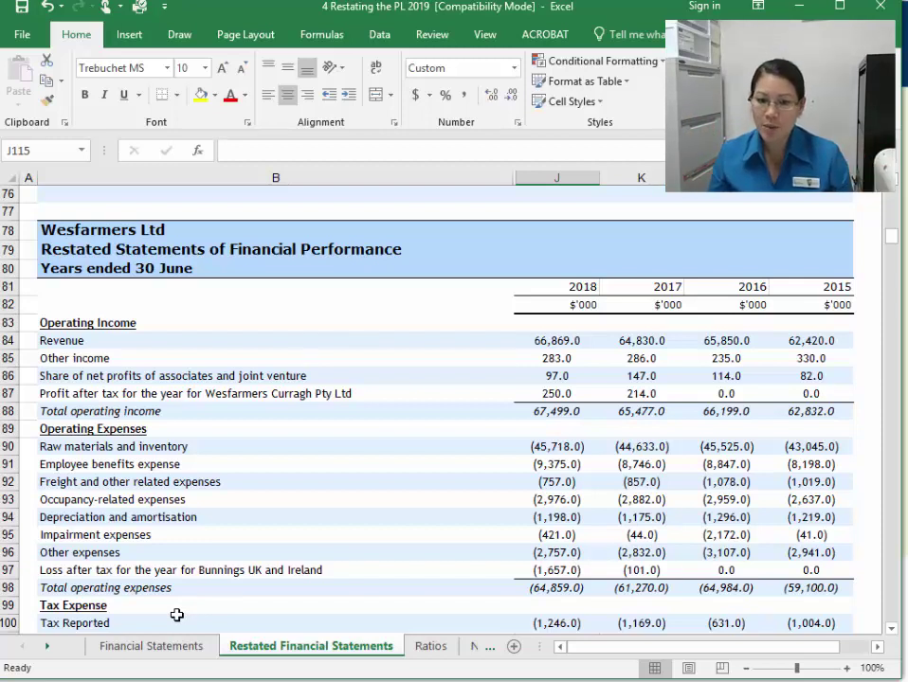
left_click_drag(565, 444, 568, 572)
scroll(538, 610, "down", 2)
scroll(537, 607, "down", 5)
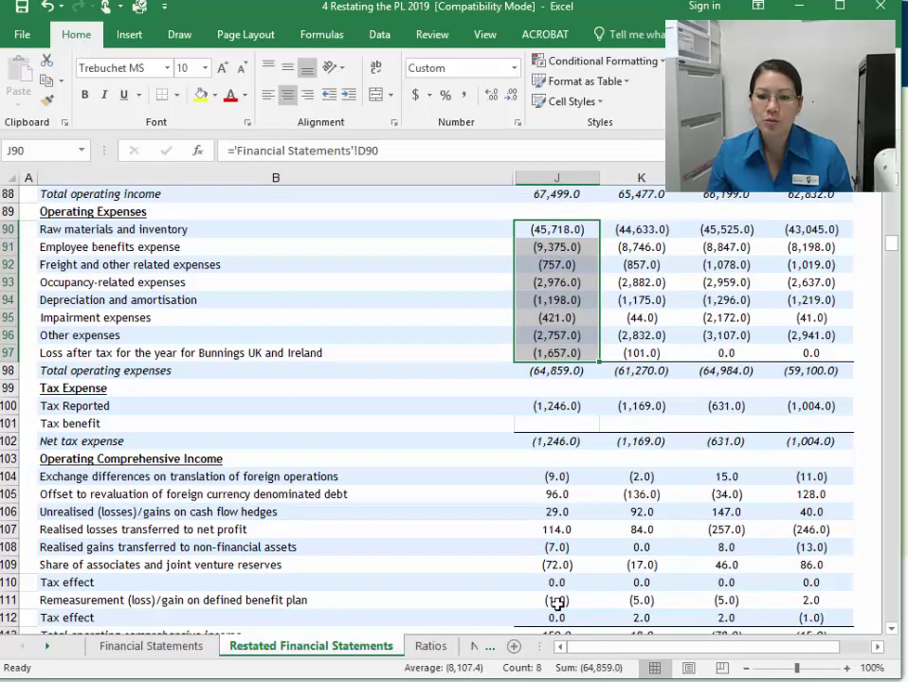
left_click(535, 494)
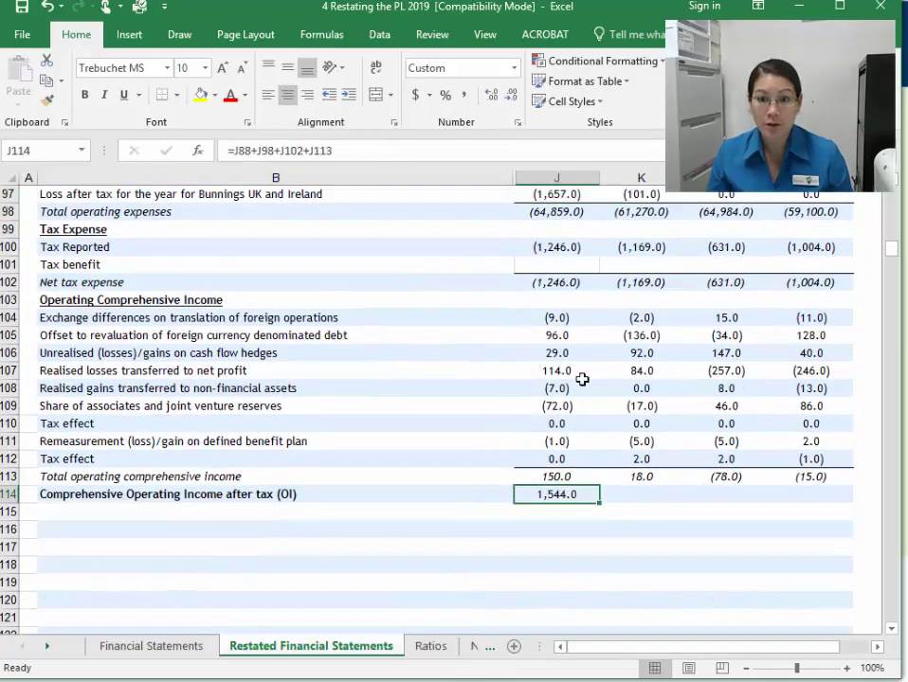
scroll(582, 379, "up", 3)
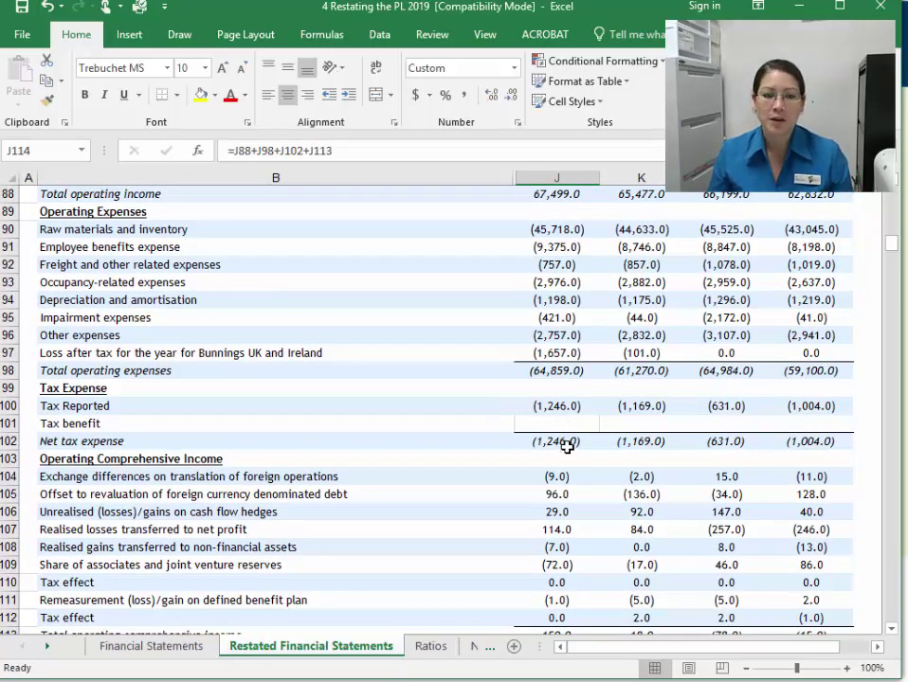
scroll(567, 447, "down", 1)
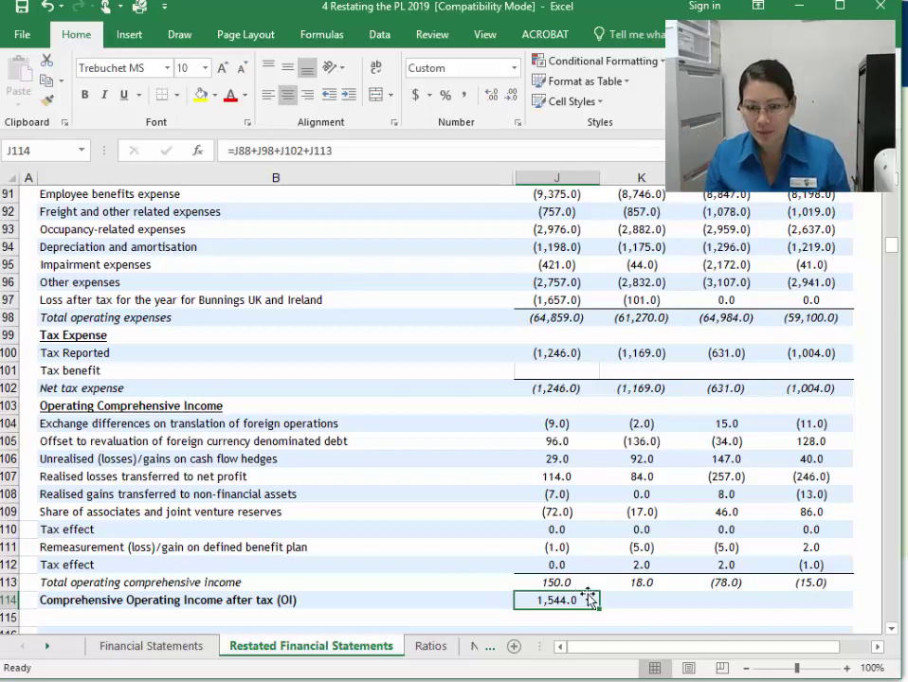
left_click_drag(601, 611, 797, 606)
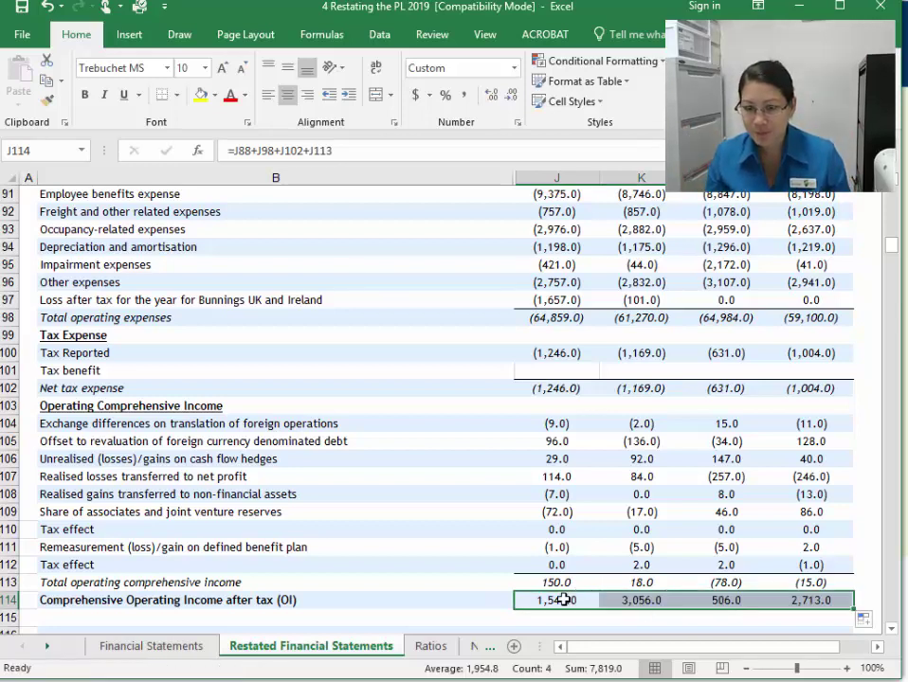
Italicise the Comprehensive Operating Income after tax (OI) row and select the four yearly figures of Total operating comprehensive income
left_click(533, 318)
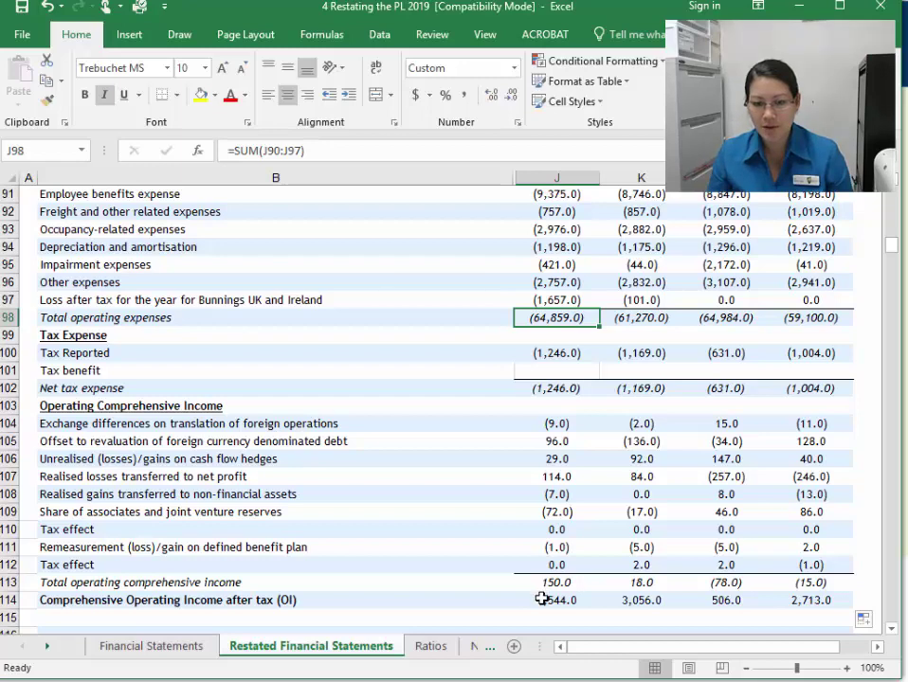
left_click(9, 600)
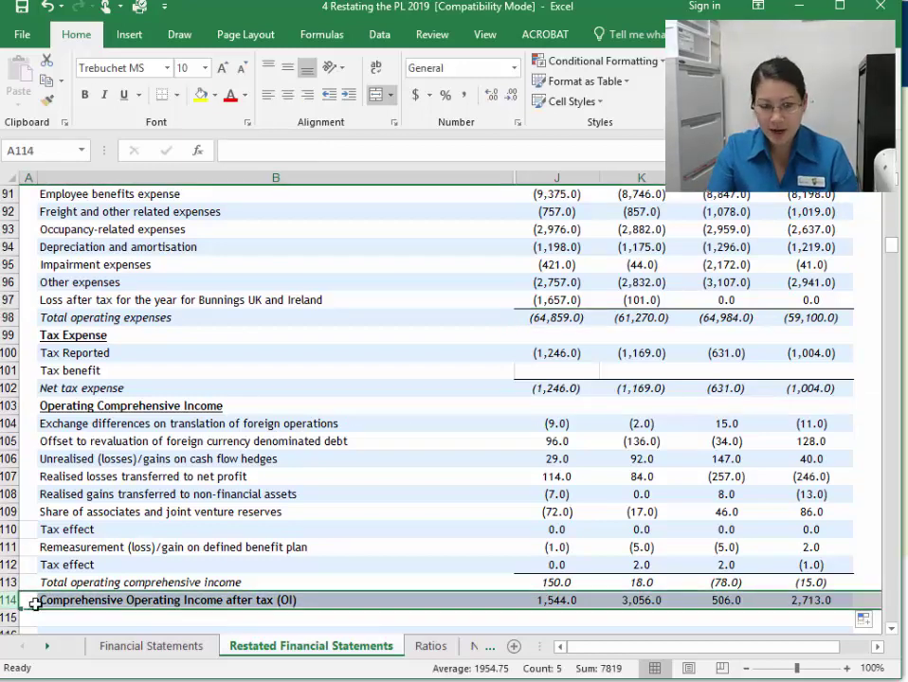
key("ctrl+i")
left_click_drag(583, 582, 810, 582)
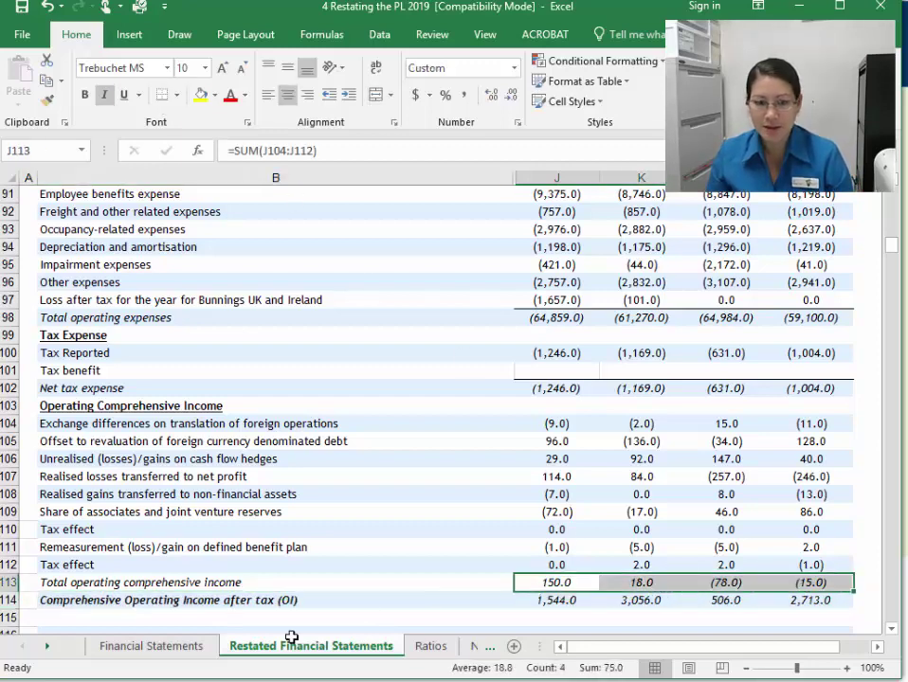
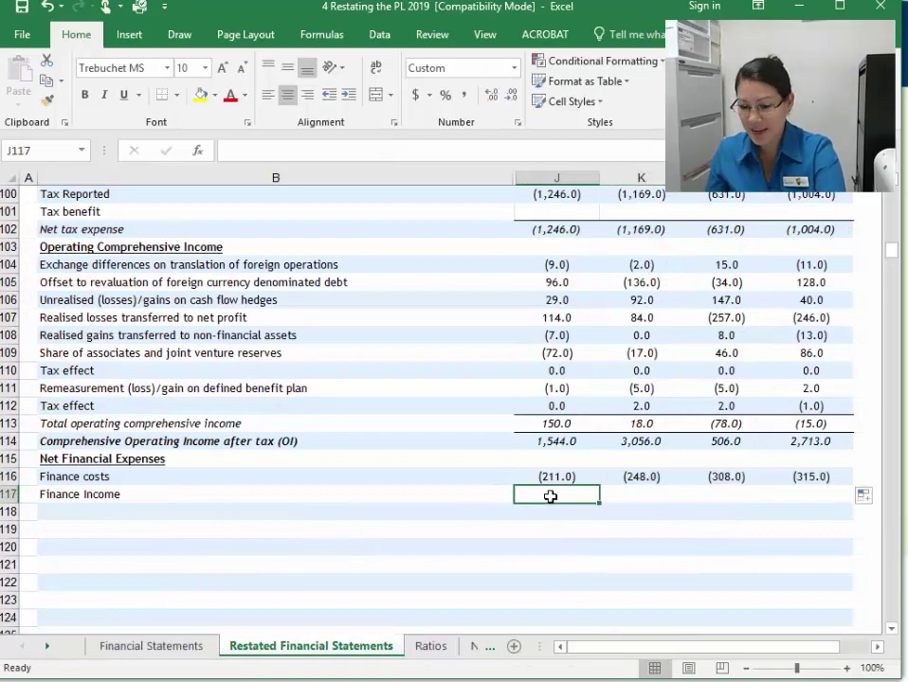
Link the 2018 Finance Income in J117 to D87 of the Financial Statements sheet and fill the formula across to 2015
type("=")
left_click(160, 648)
scroll(464, 405, "up", 2)
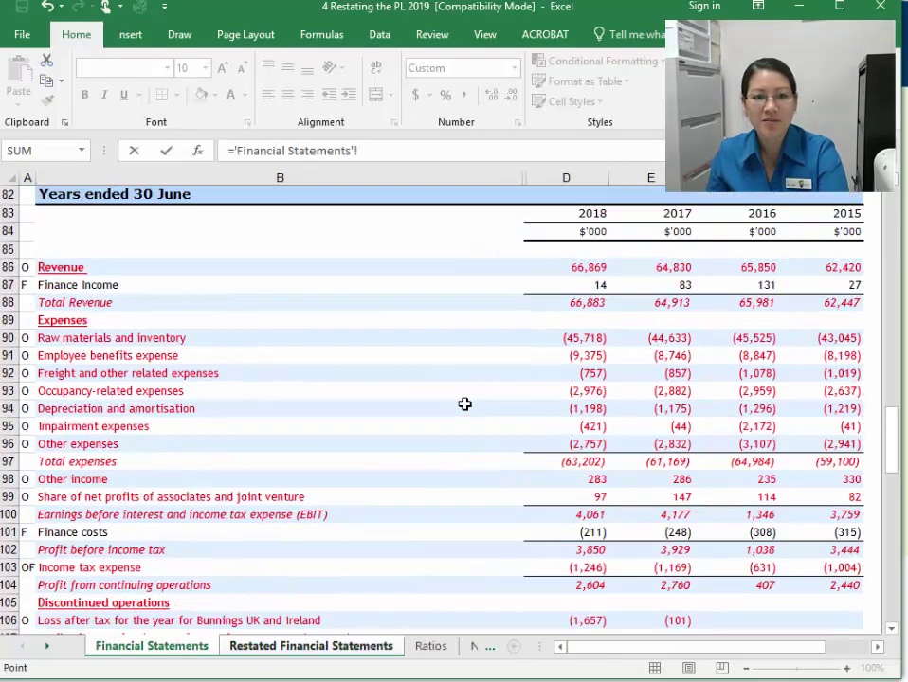
left_click(597, 287)
key("Return")
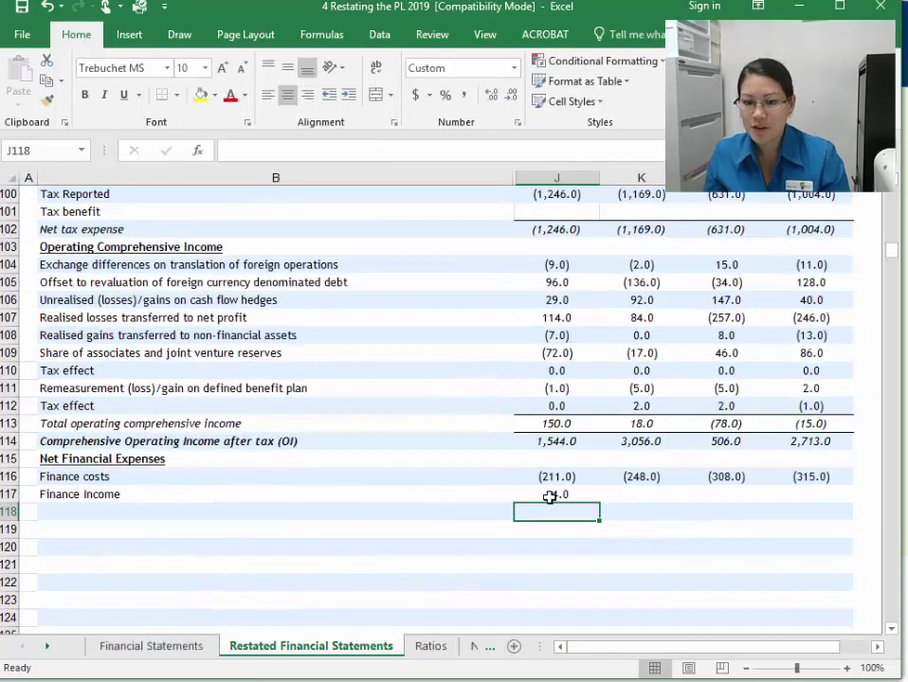
left_click(555, 495)
left_click_drag(598, 502, 829, 499)
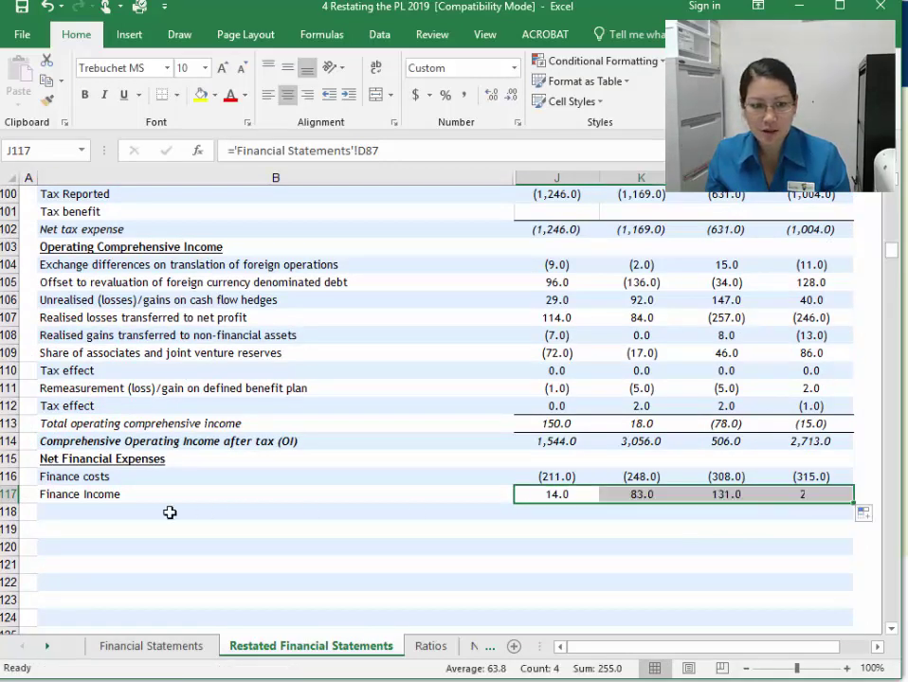
Enter the row label "NFE before tax" in B118, below Finance Income
left_click(174, 514)
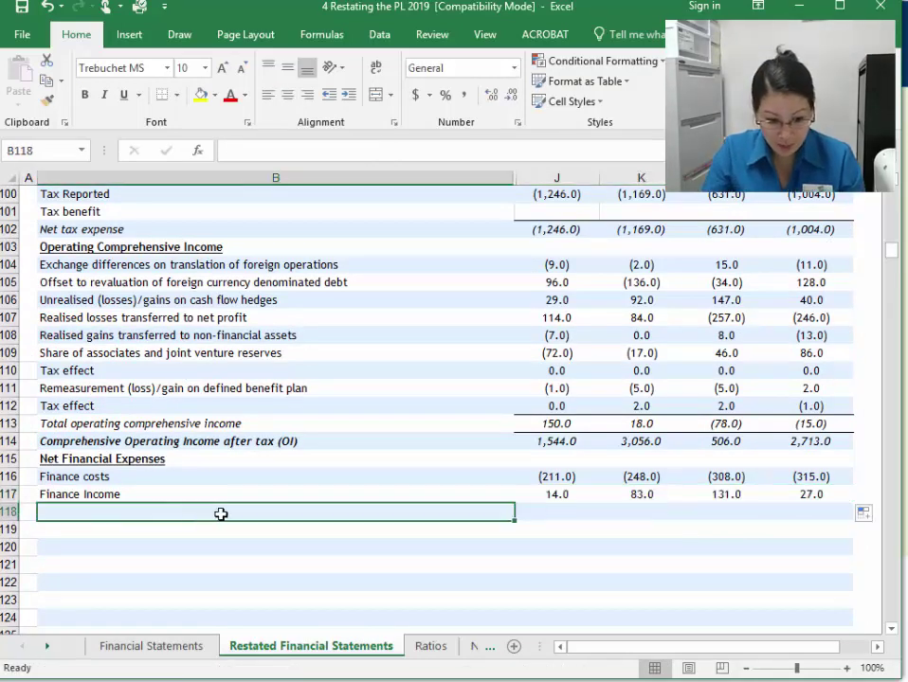
type("N")
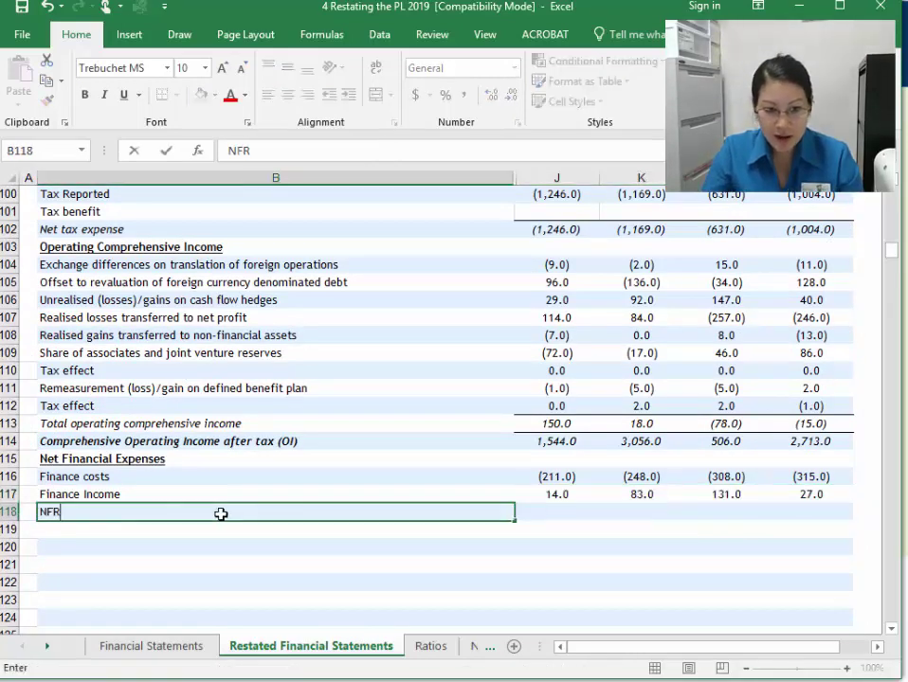
type("FE bef")
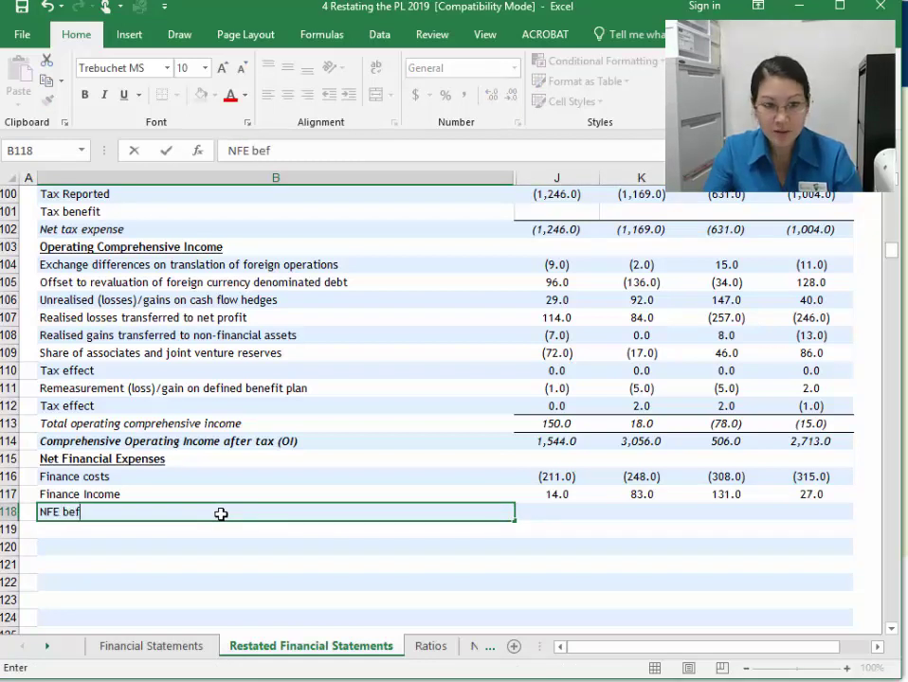
type("ore tax")
key("Return")
Sum finance costs and finance income (J116:J117) in J118 for 2018 and fill the formula across to 2015
key("Up")
key("Right")
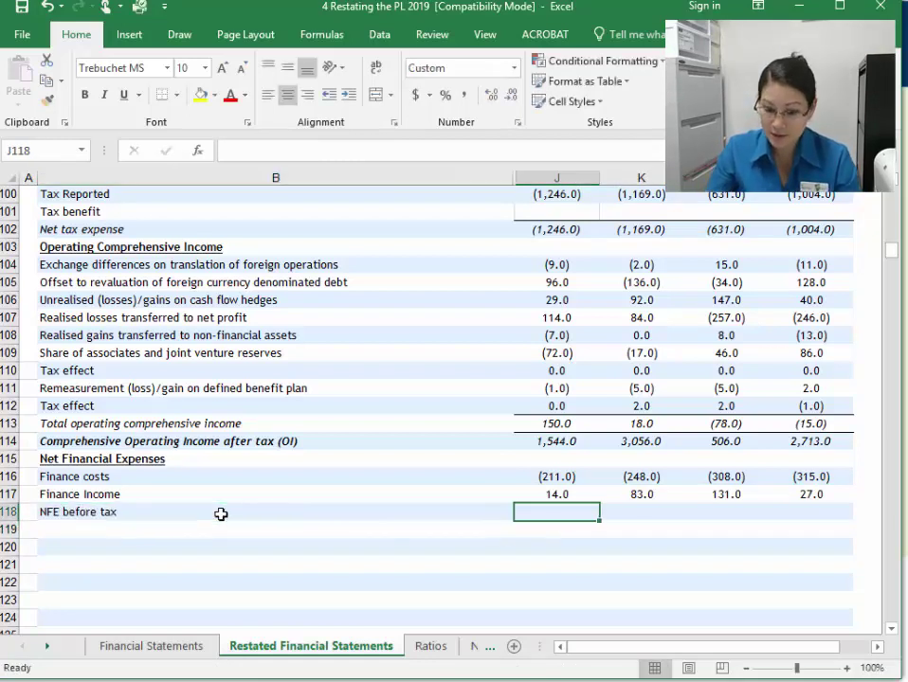
type("=sum(")
key("Up")
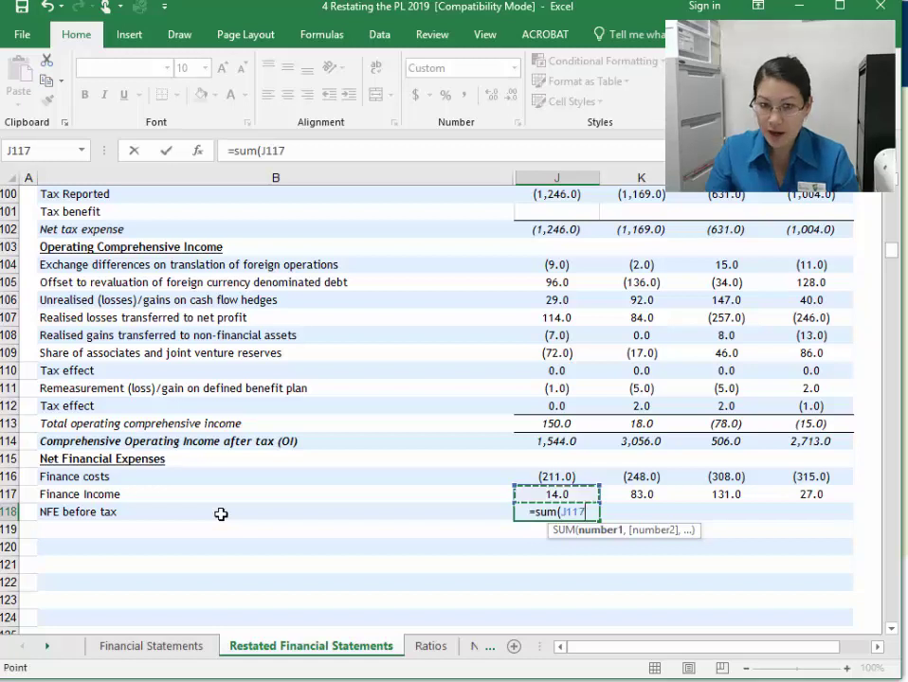
key("shift+Up")
type(")")
key("Return")
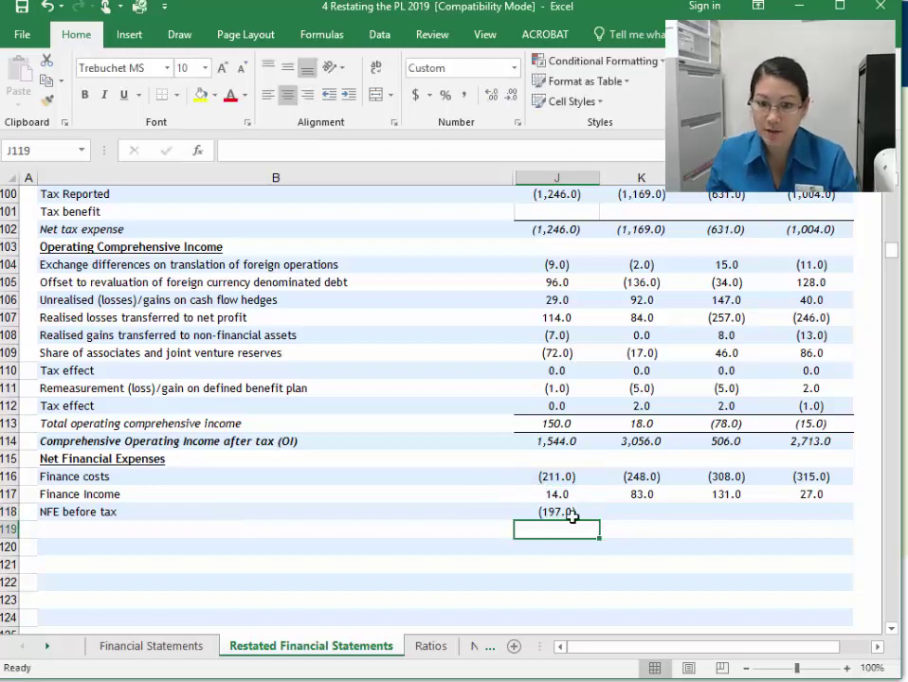
left_click(580, 513)
left_click_drag(599, 524, 815, 512)
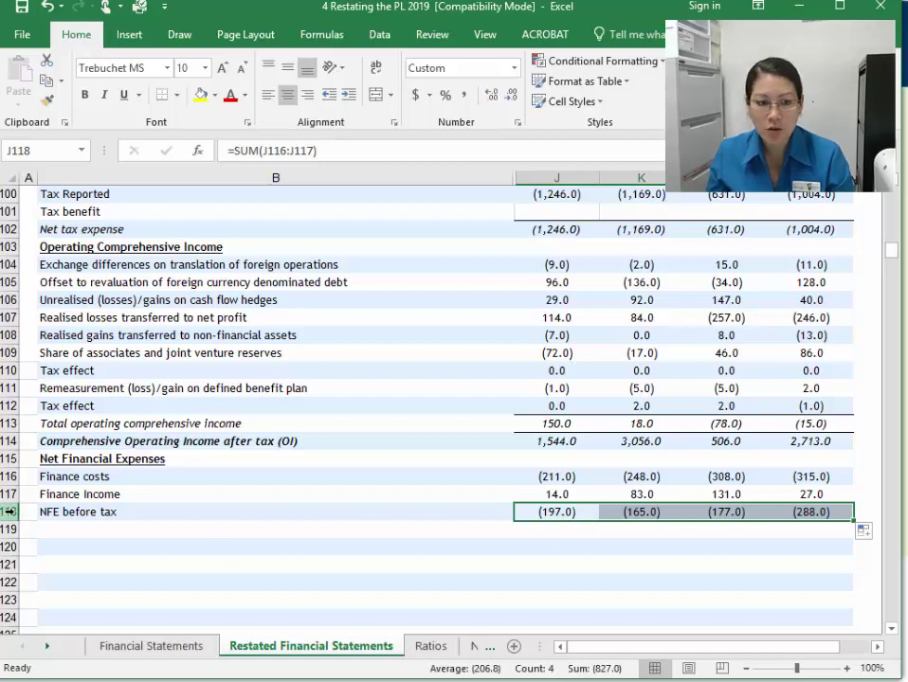
Italicise the whole NFE before tax row and check the 2018 finance costs and finance income cells
left_click(12, 512)
key("ctrl+i")
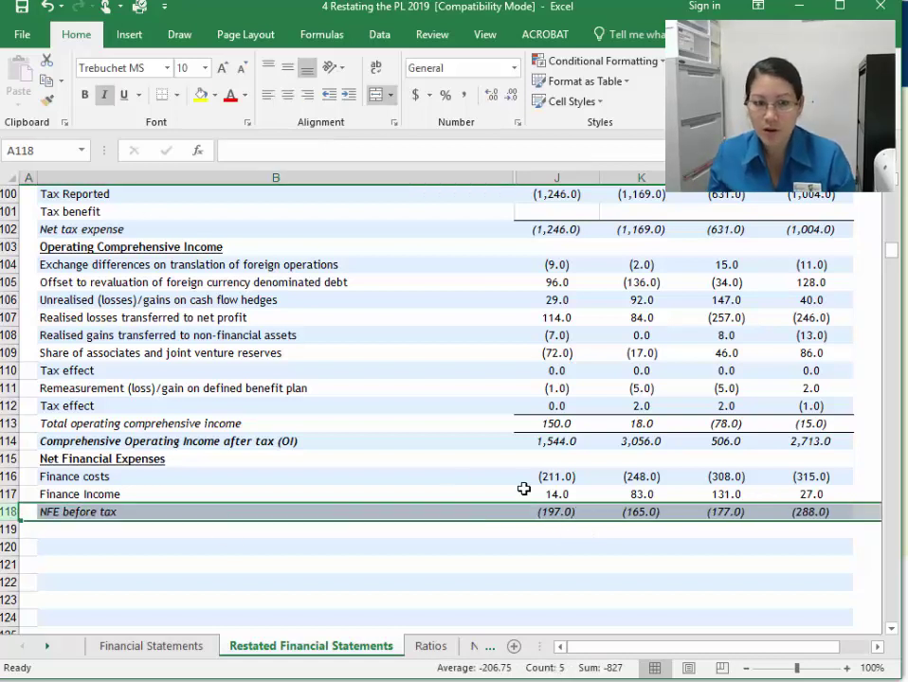
left_click(560, 478)
left_click(557, 494)
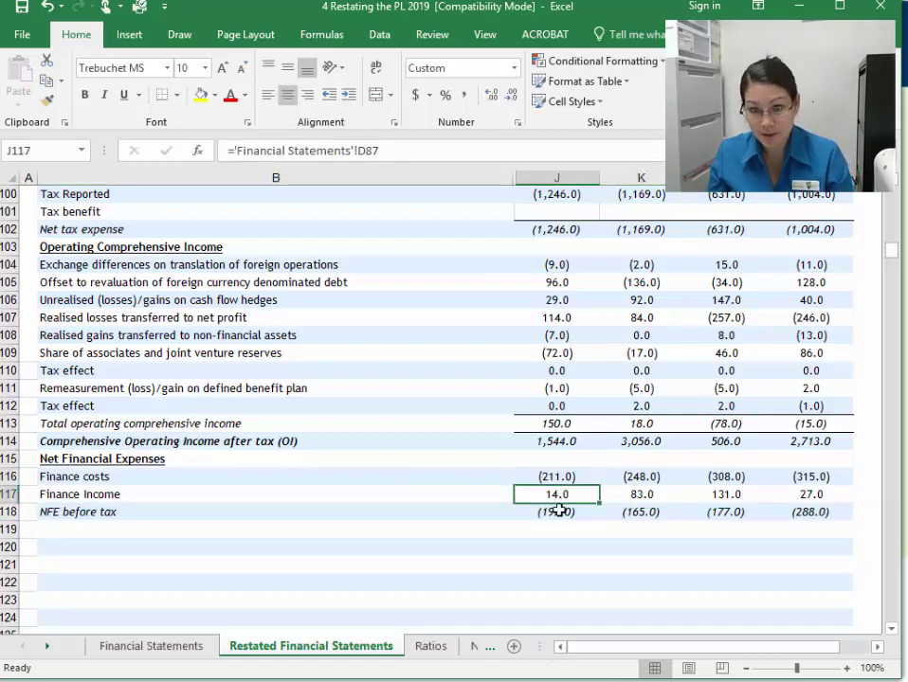
Enter the row label "Tax benefit" in B119 and compare it with the matching label under Tax Expense
left_click(77, 531)
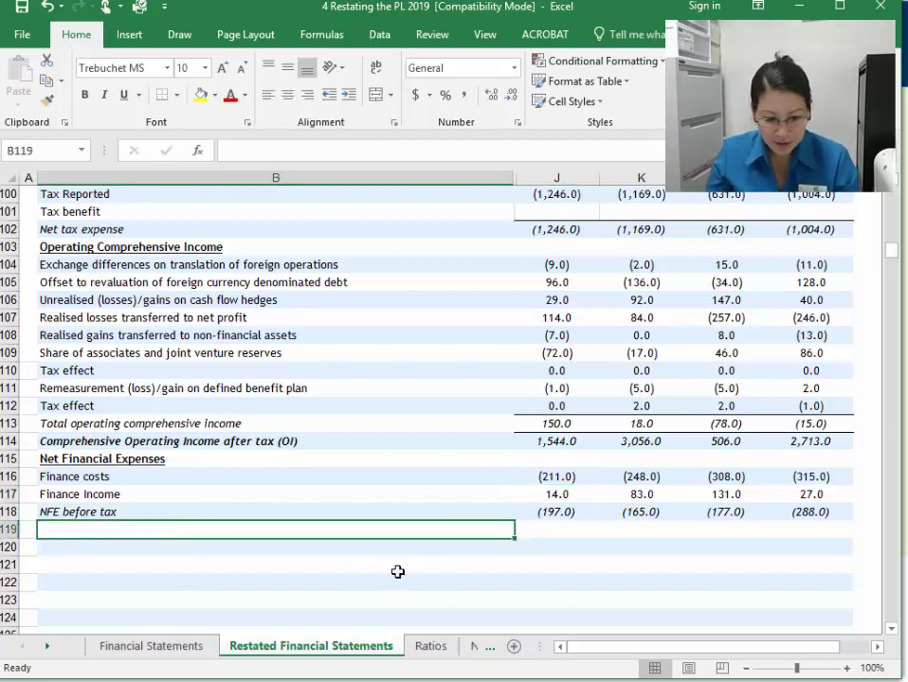
type("Tax")
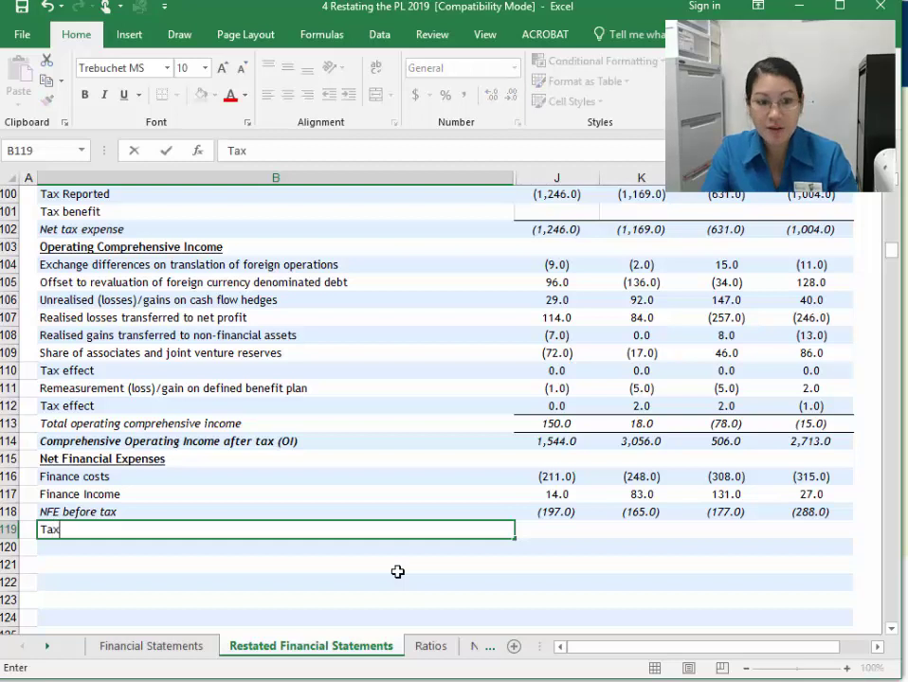
type(" Benefit")
key("Return")
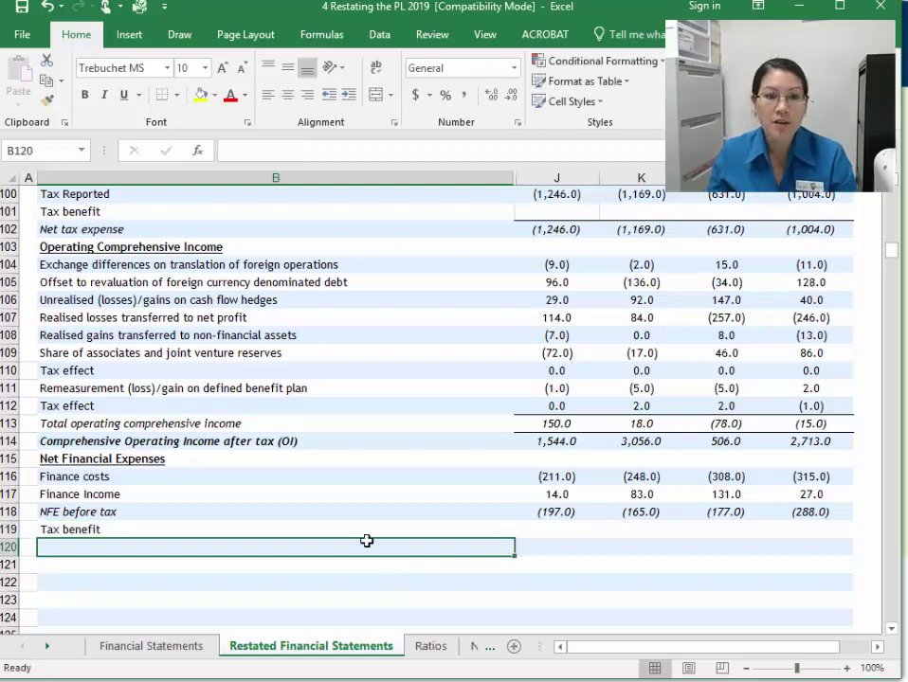
left_click(92, 212)
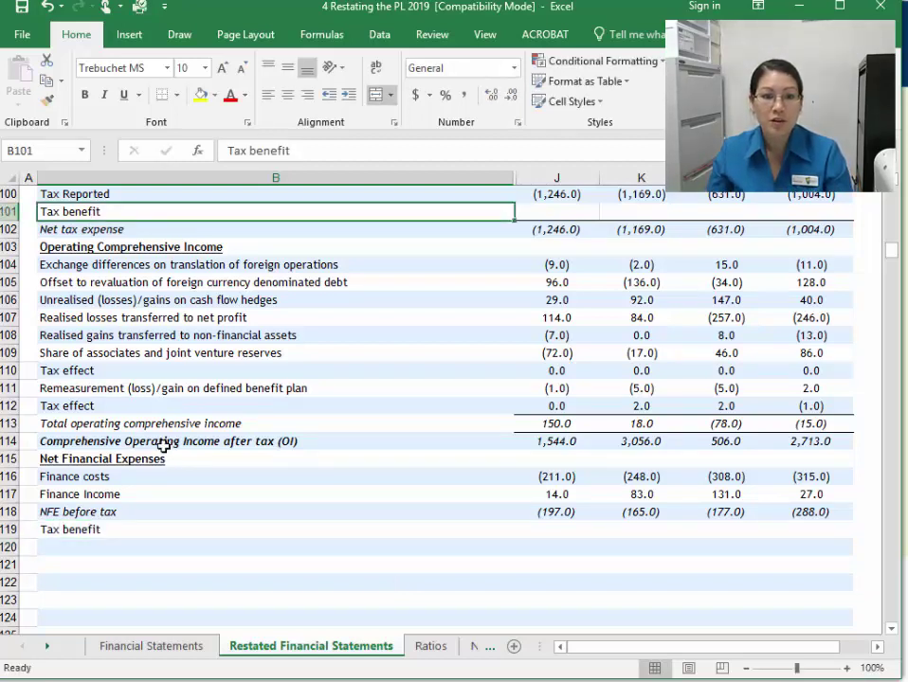
left_click(91, 529)
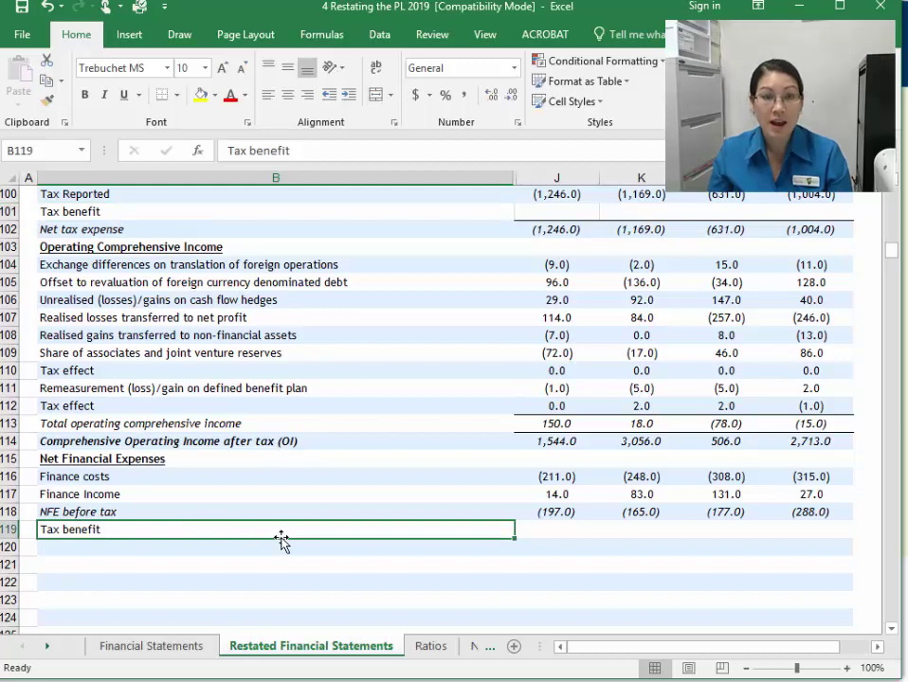
Calculate the 2018 tax benefit in J119 by multiplying NFE before tax by the company income tax rate from the Working Area (=J118*J143)
left_click(547, 512)
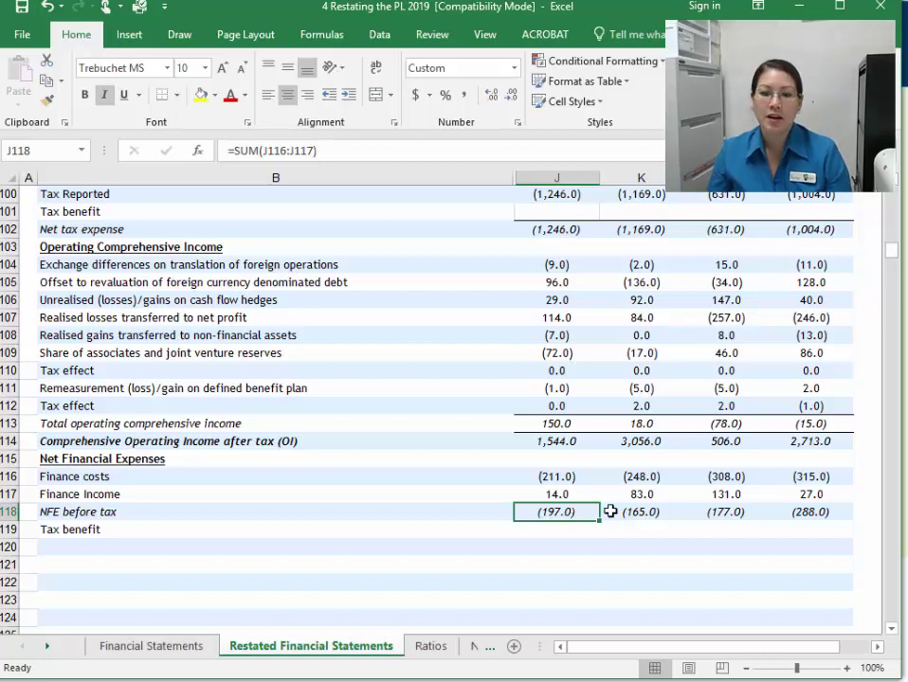
left_click(570, 491)
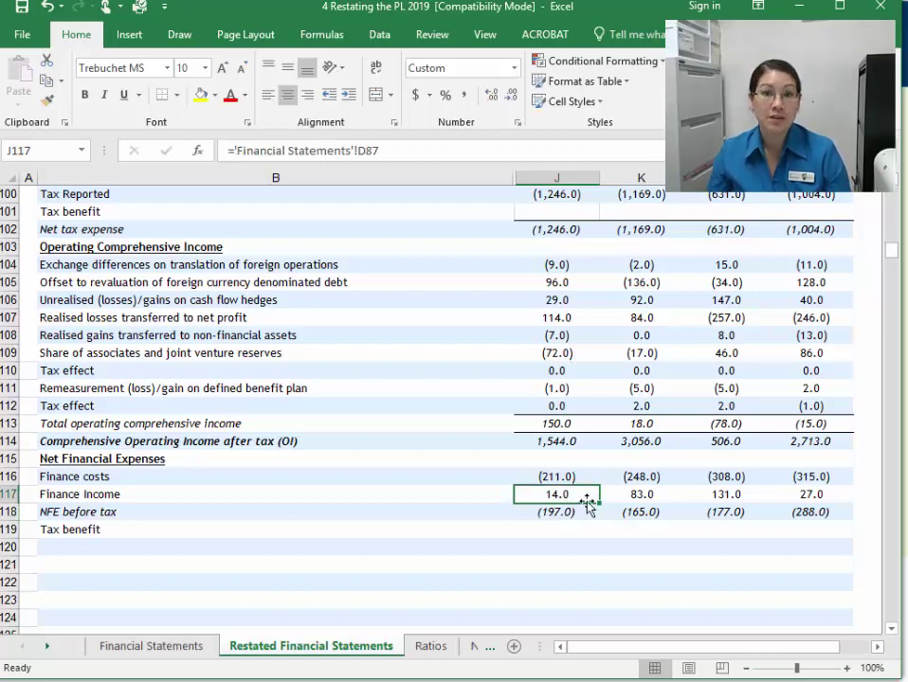
left_click(574, 478)
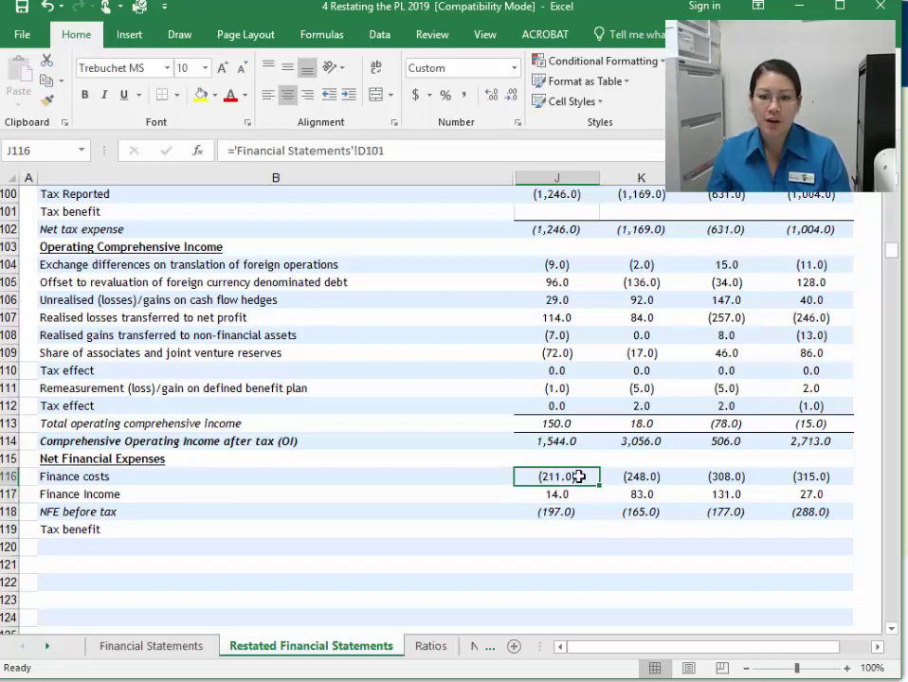
left_click(567, 493)
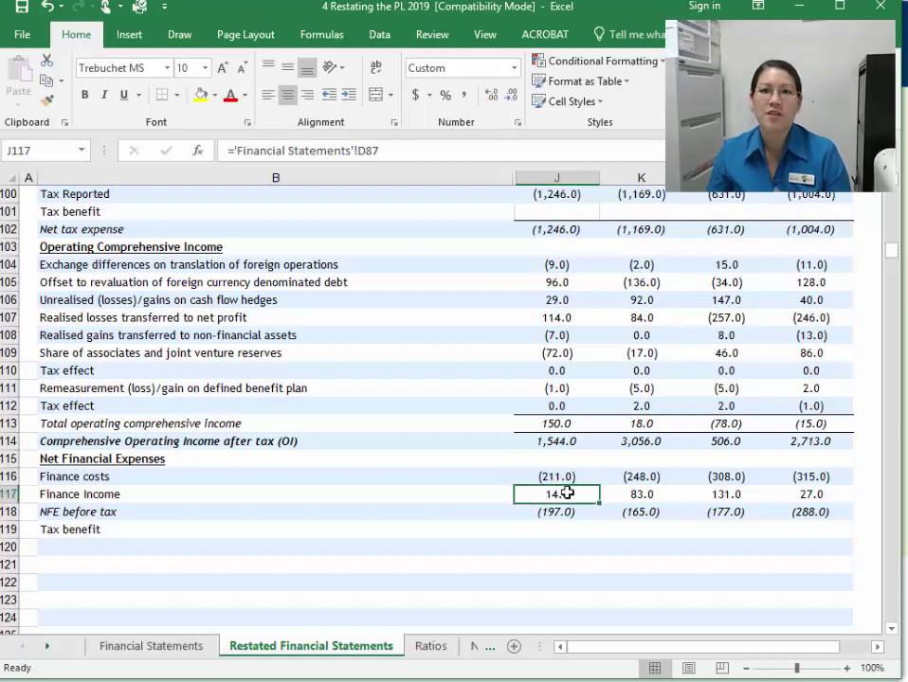
left_click(557, 513)
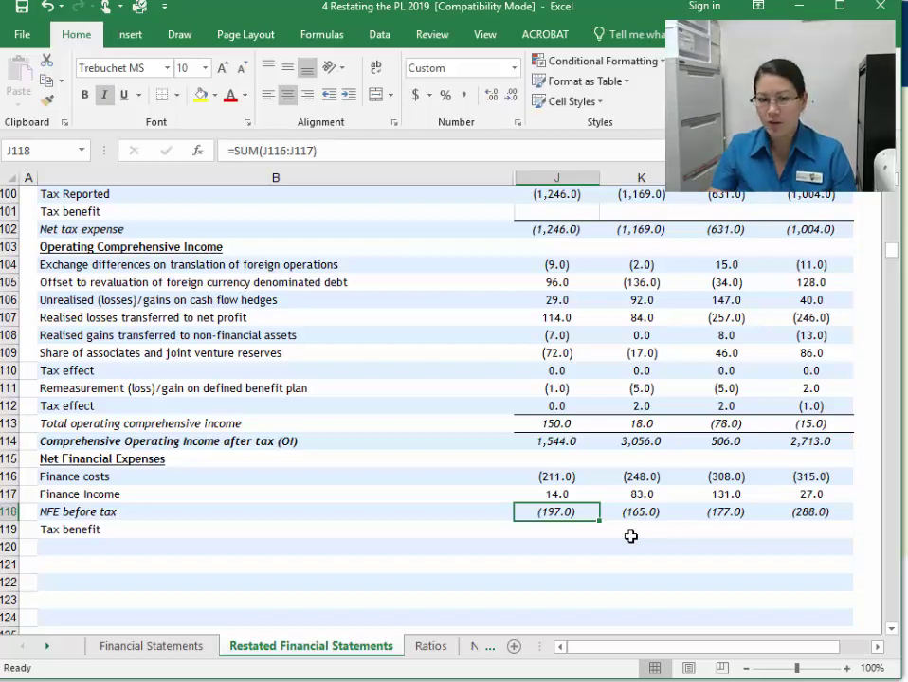
key("Down")
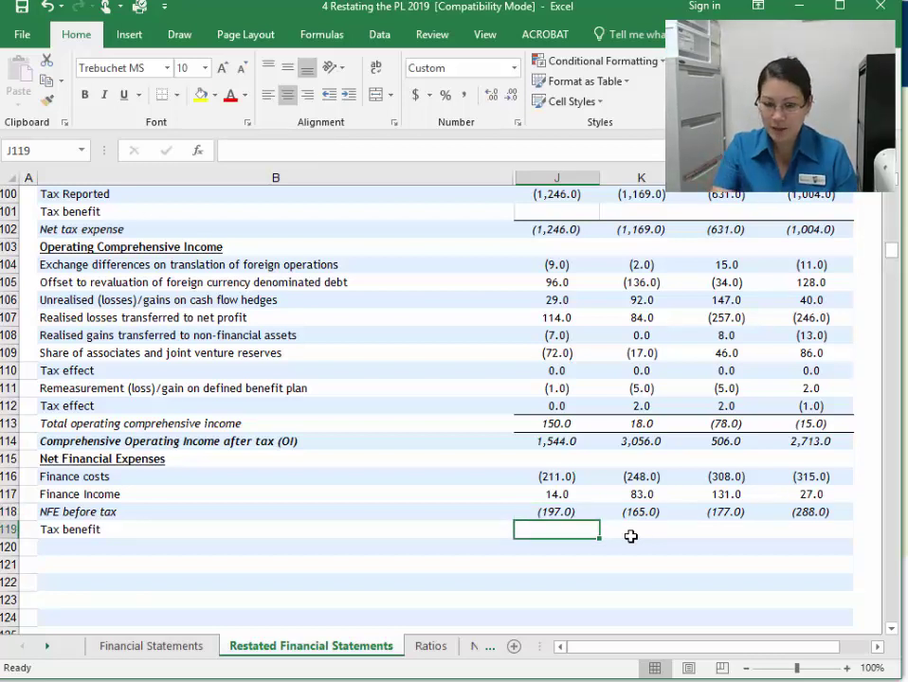
type("=")
left_click(559, 512)
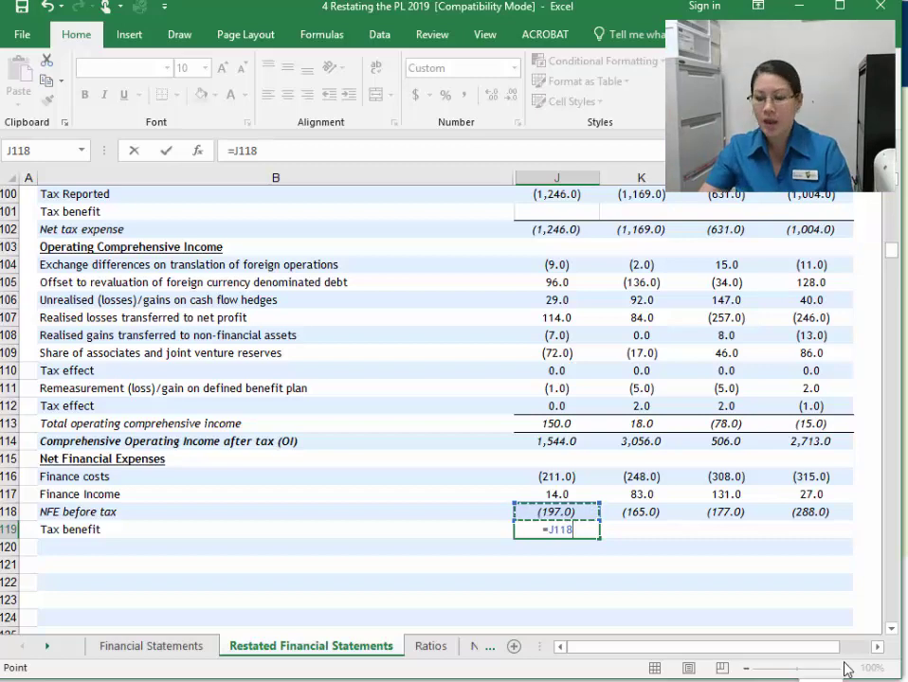
type("*")
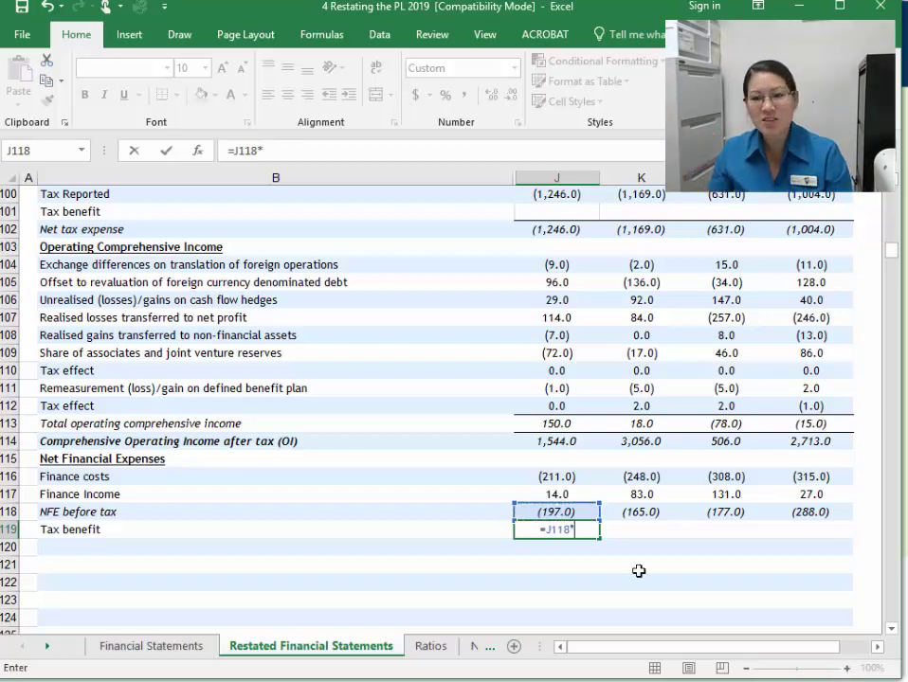
scroll(634, 566, "down", 8)
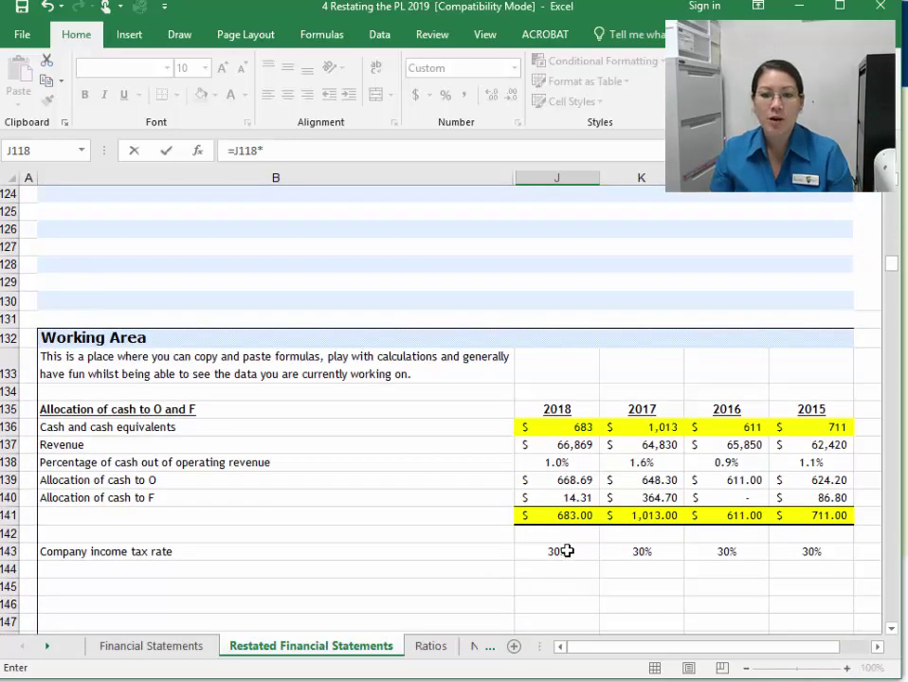
left_click(568, 553)
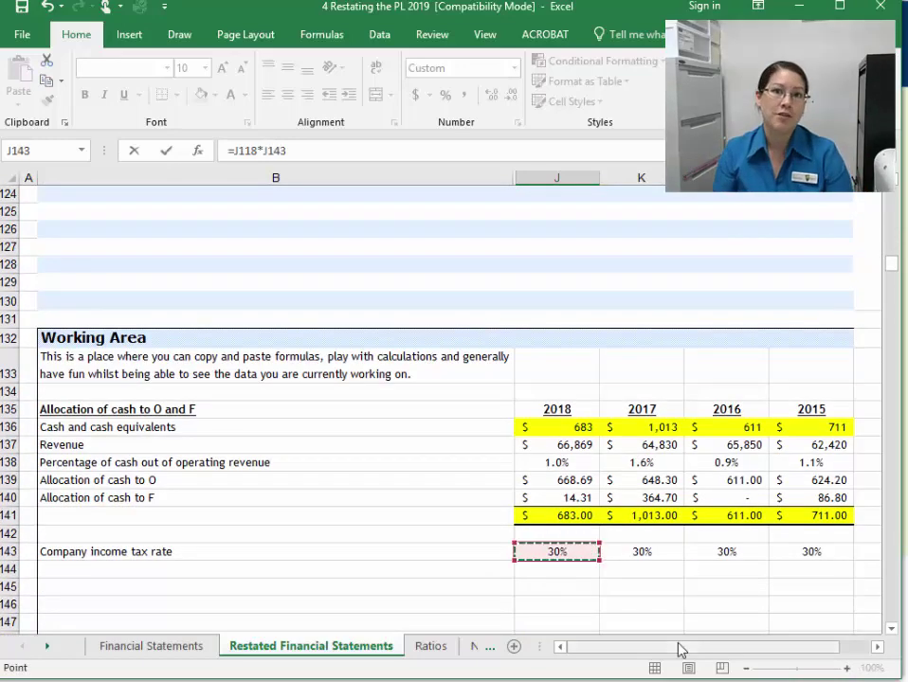
key("Return")
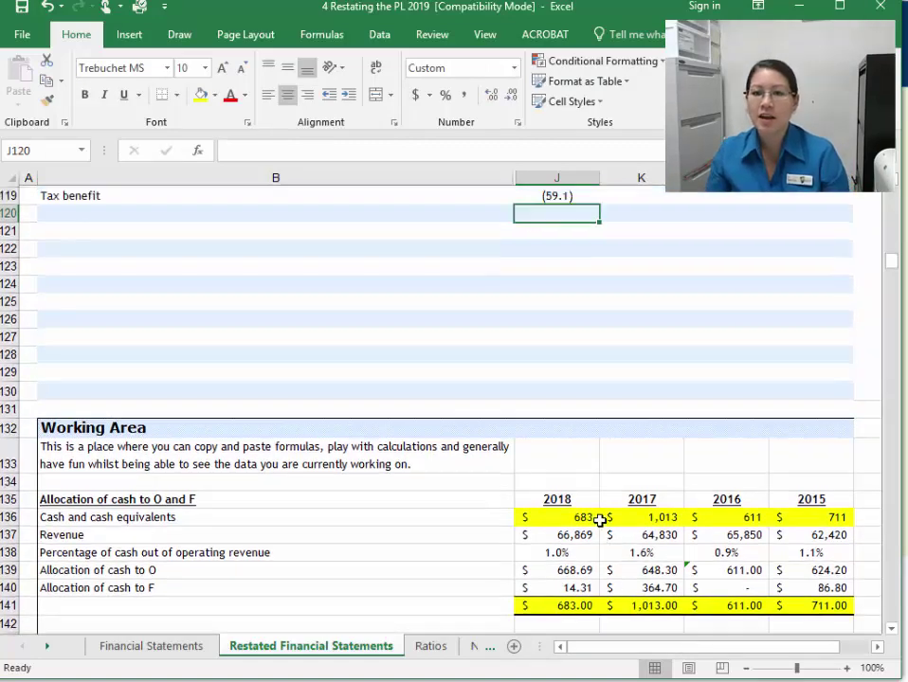
Fill the 2018 tax benefit formula from J119 across to the 2015 column
scroll(569, 474, "up", 5)
left_click(555, 423)
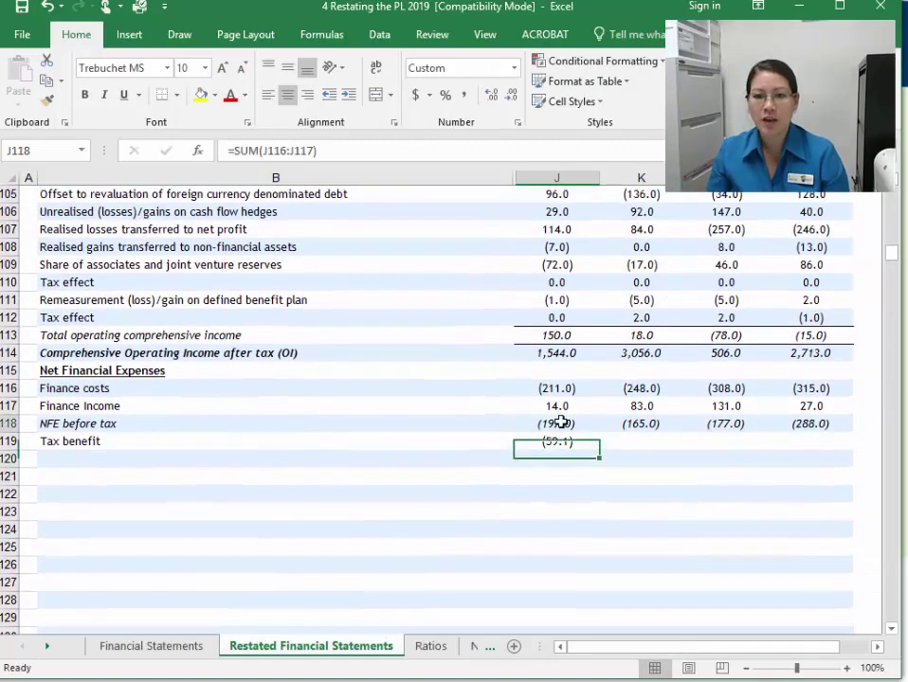
left_click(583, 440)
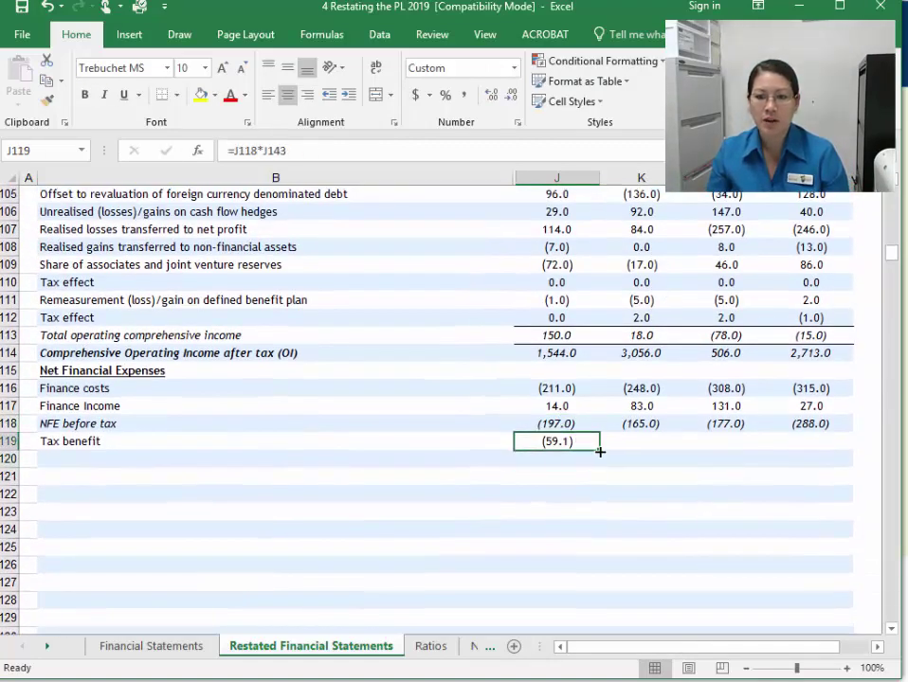
left_click_drag(600, 452, 815, 453)
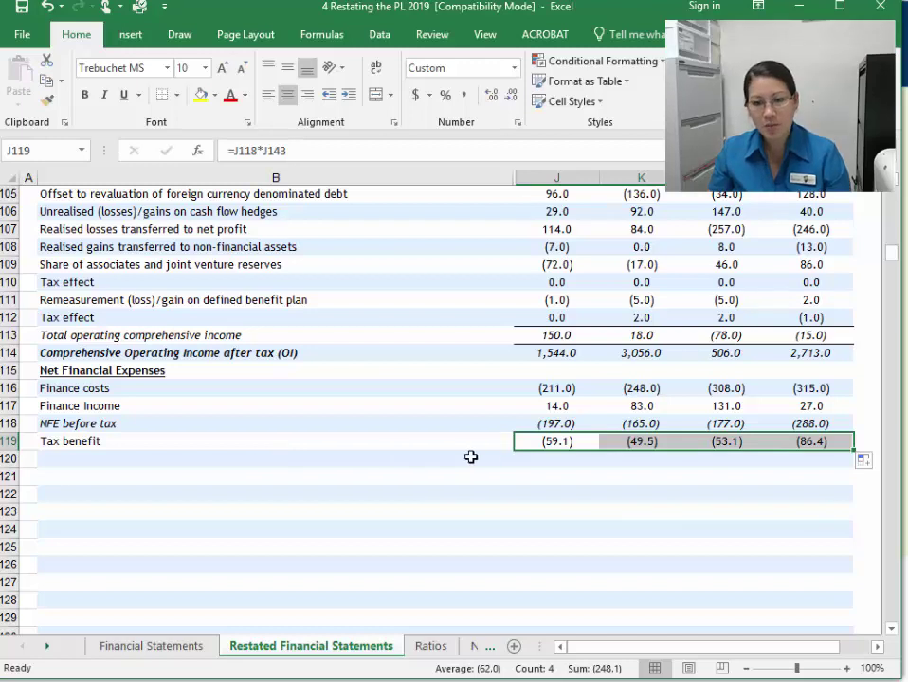
left_click(582, 439)
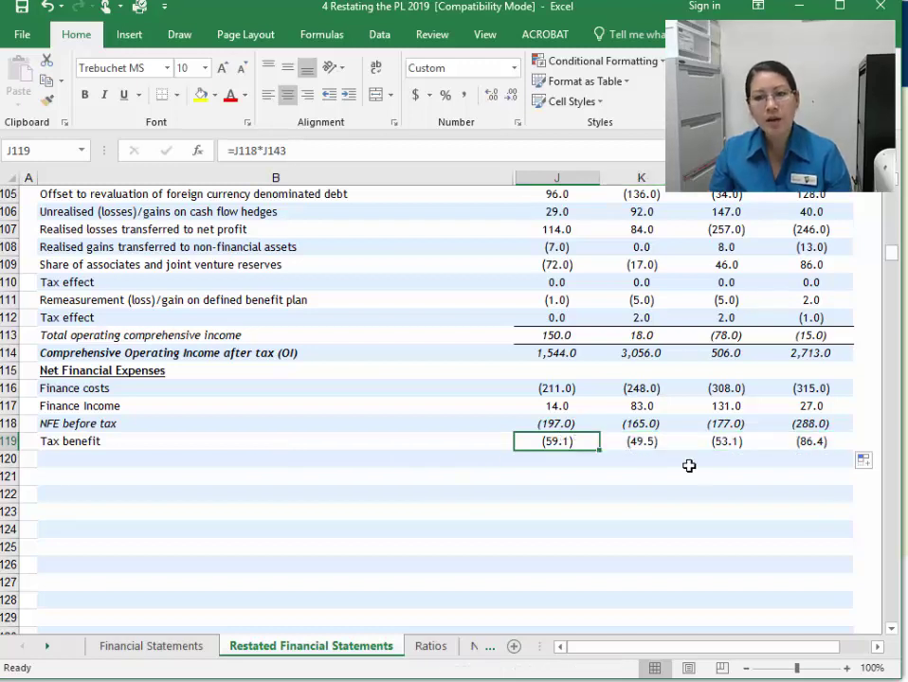
Reverse the sign of the 2018 tax benefit formula to =-J118*J143 and fill it across to 2015
left_click(572, 423)
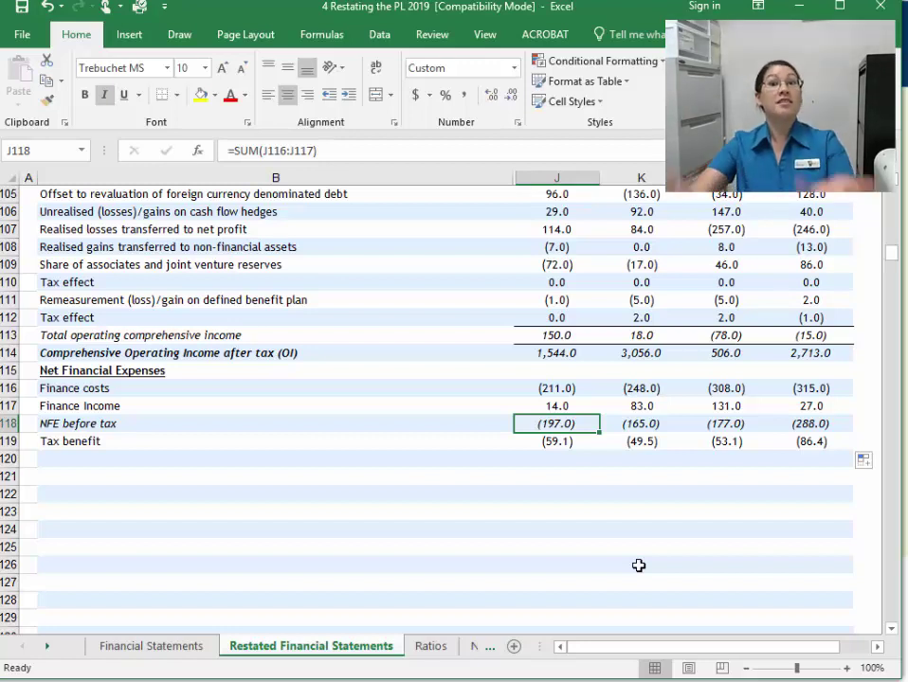
left_click(558, 443)
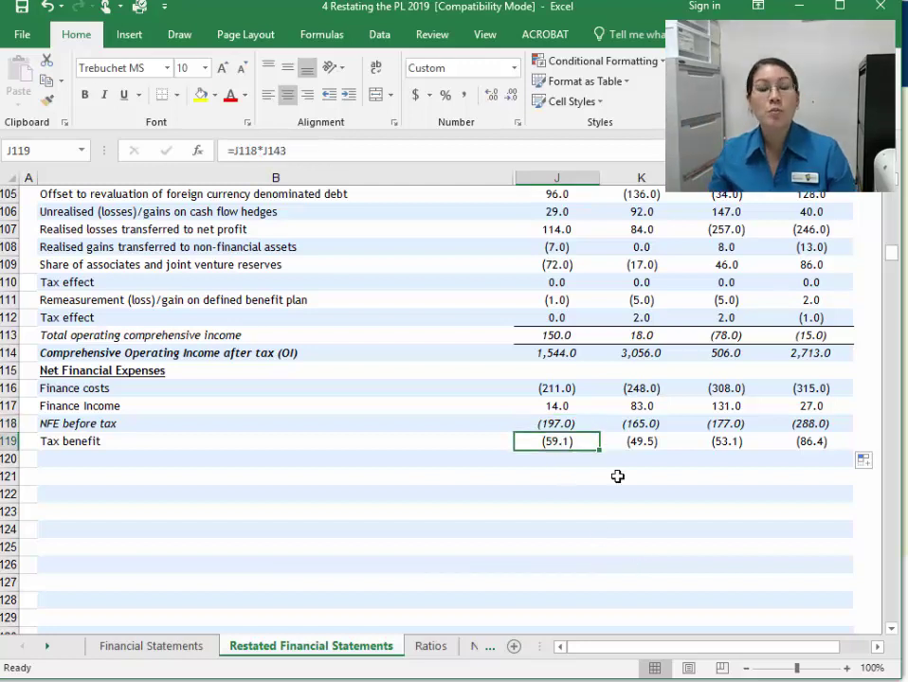
left_click(232, 148)
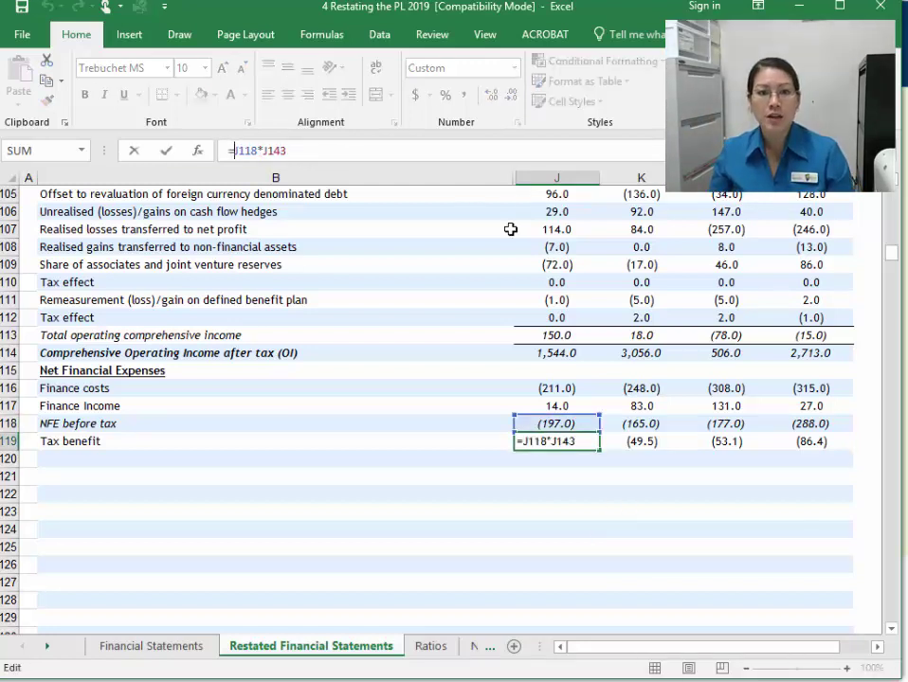
type("-")
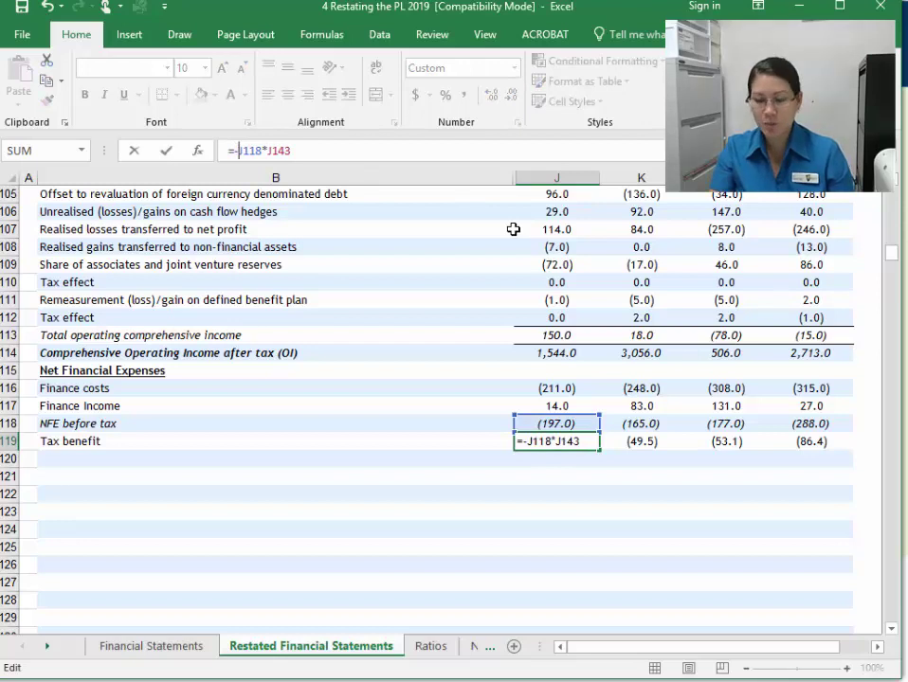
key("Return")
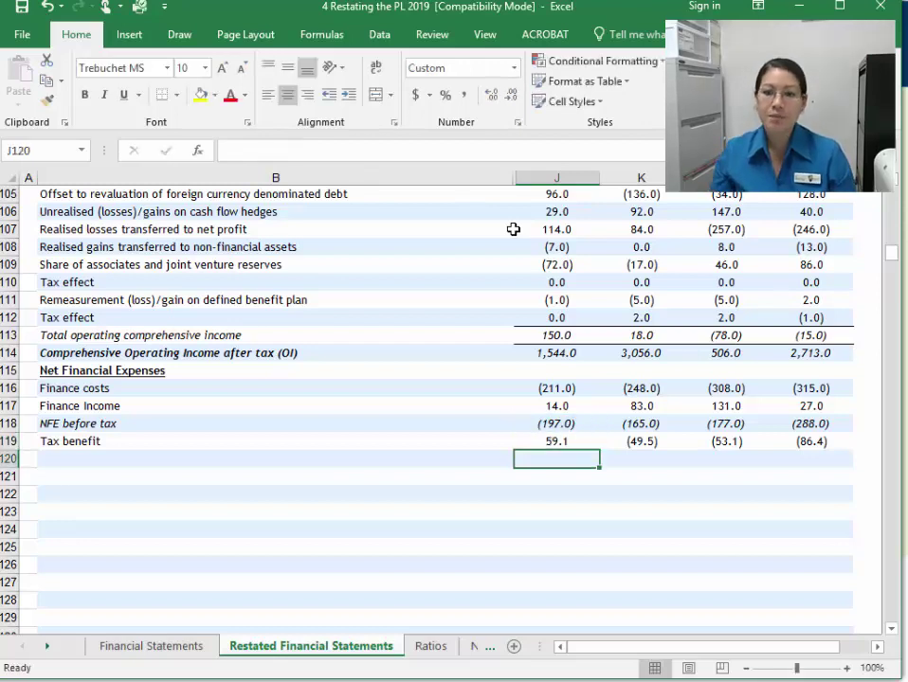
left_click(577, 439)
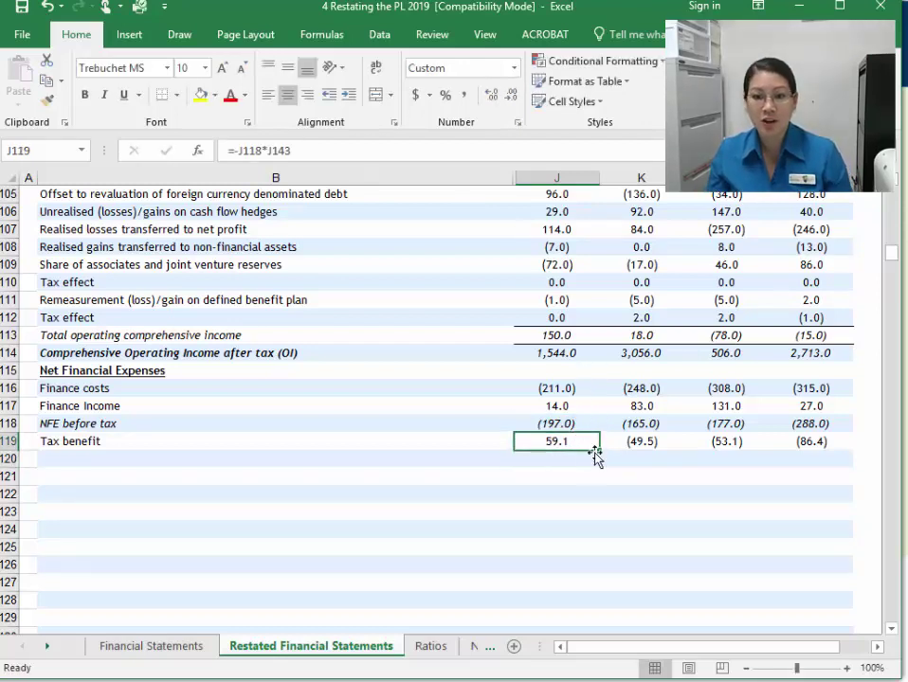
left_click_drag(758, 454, 777, 446)
Compare the NFE before tax figures with the tax benefit row and inspect the minus sign in J119's formula
left_click(548, 423)
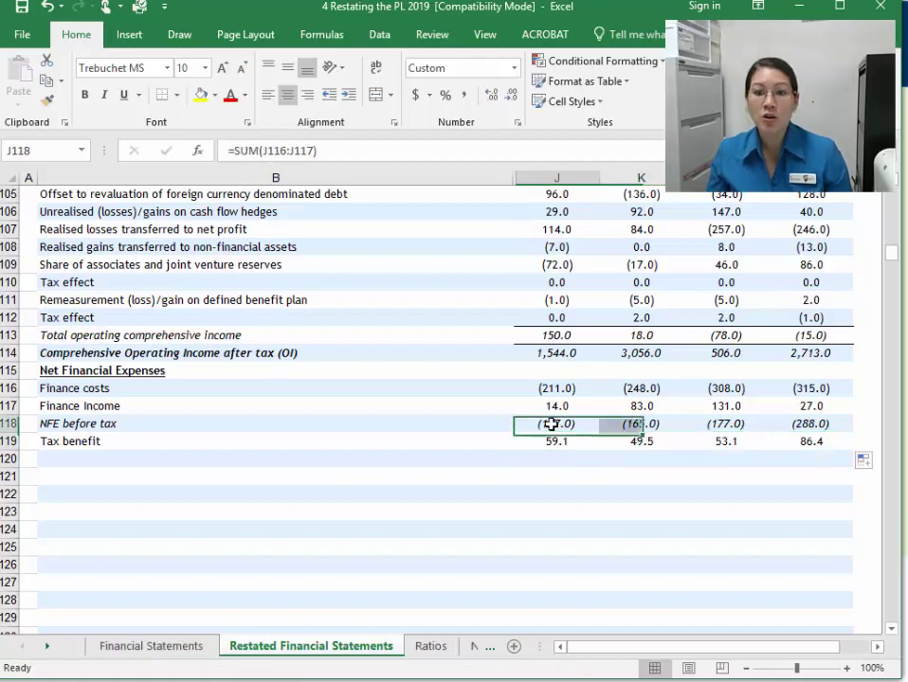
left_click(553, 442)
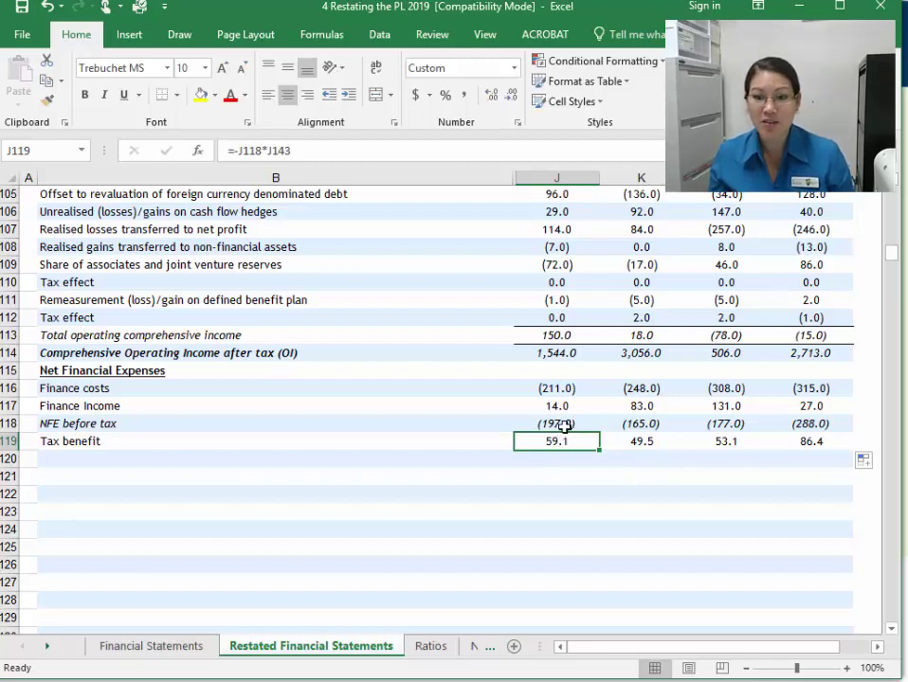
left_click_drag(570, 423, 782, 429)
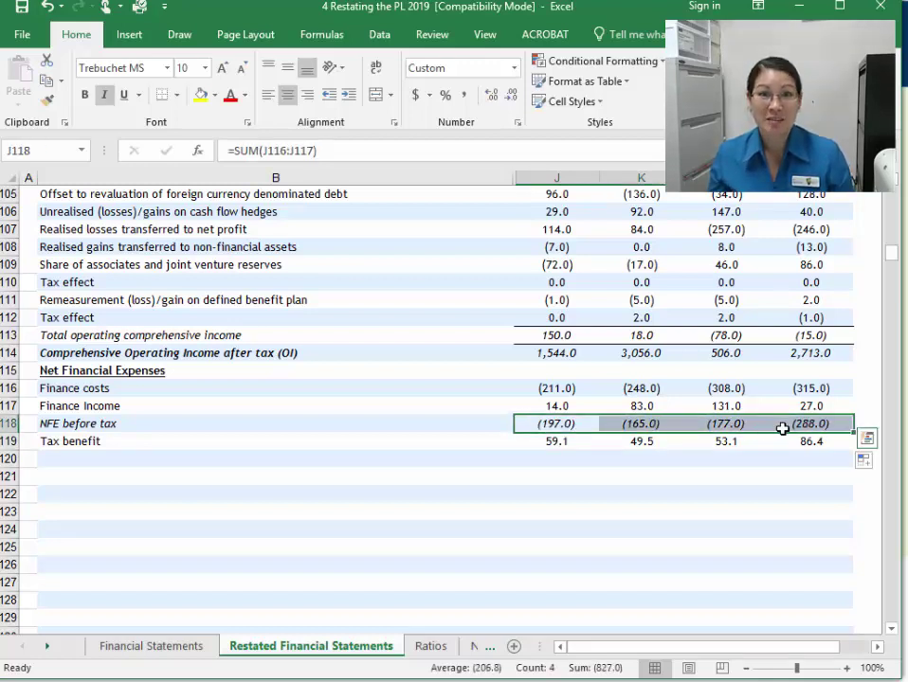
left_click(578, 444)
left_click(236, 150)
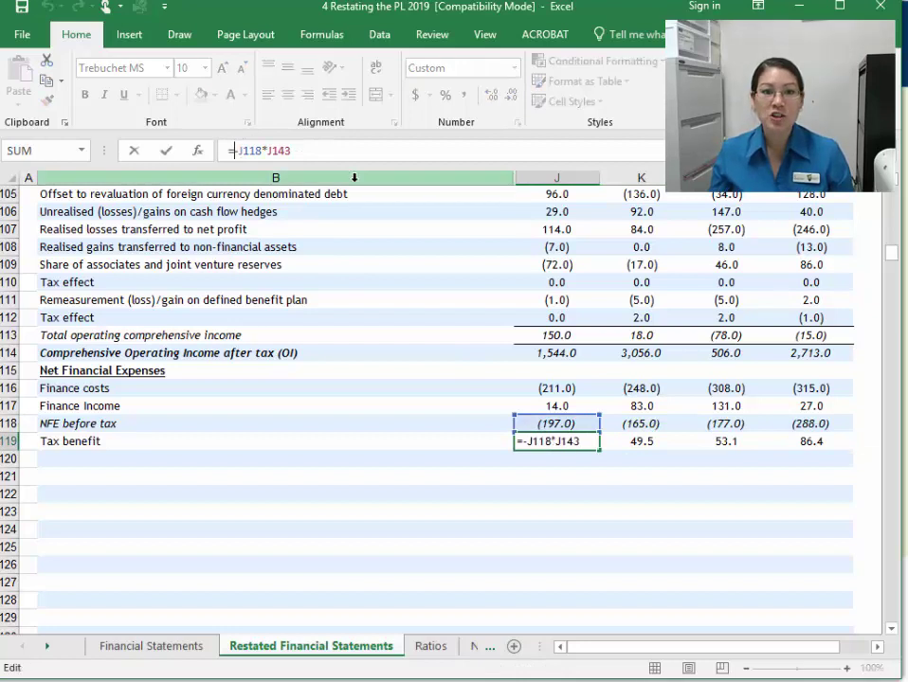
key("Return")
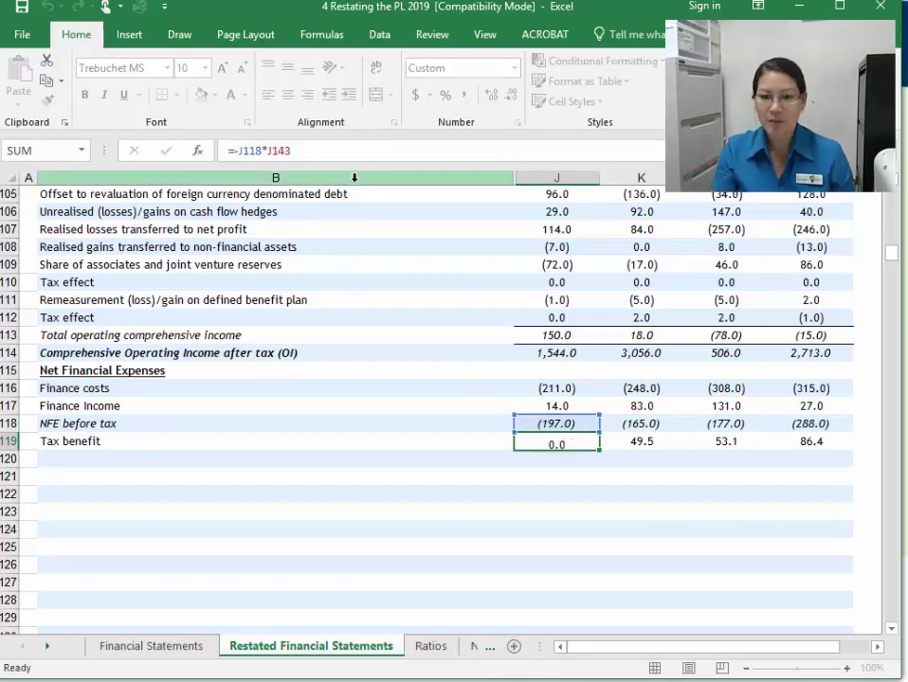
left_click(560, 440)
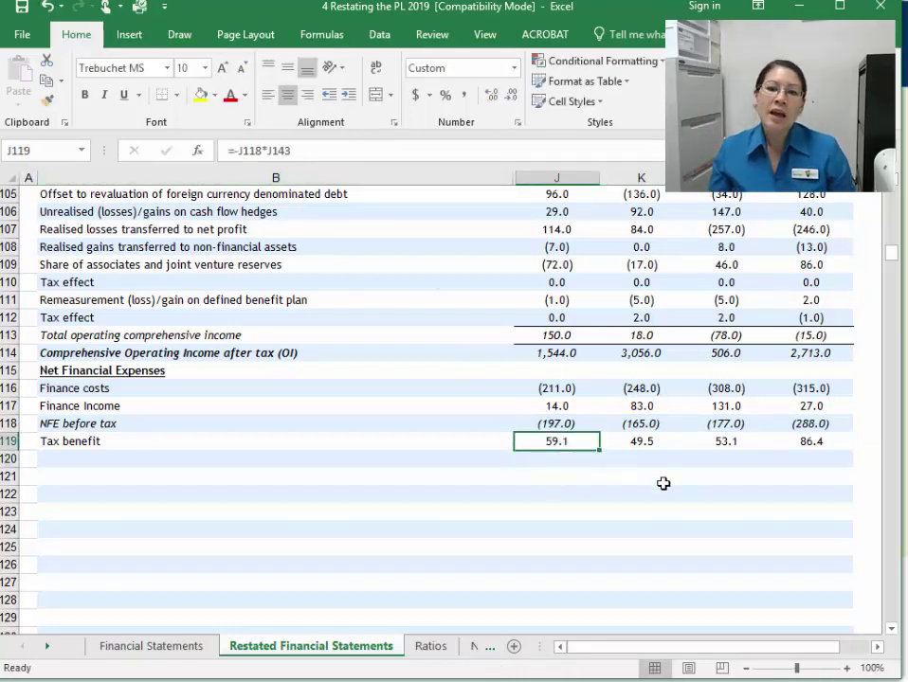
Review the formulas and signs of the NFE before tax and tax benefit rows across 2018 to 2015
left_click(578, 425)
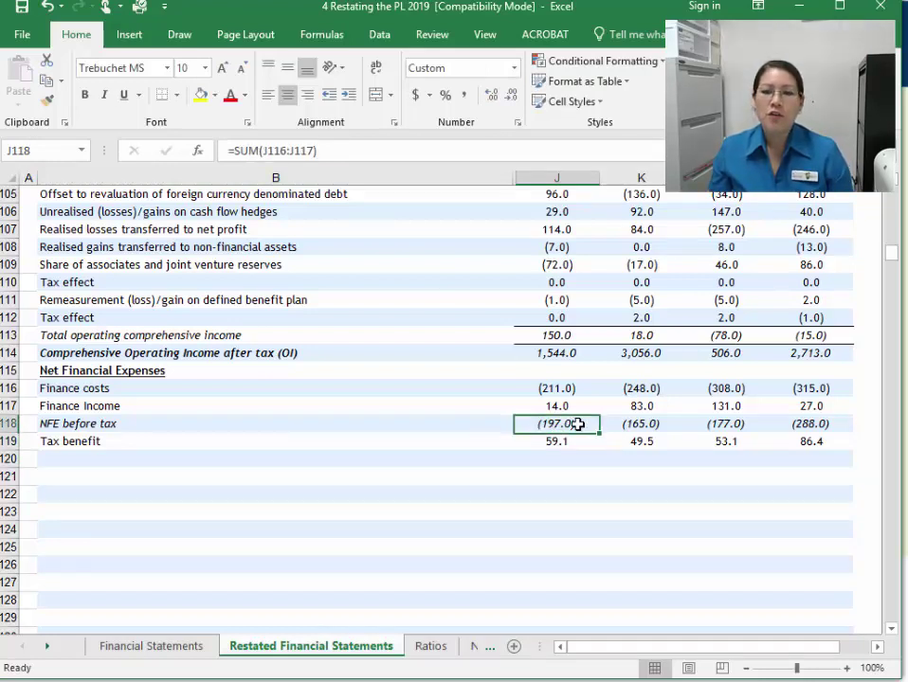
left_click(13, 424)
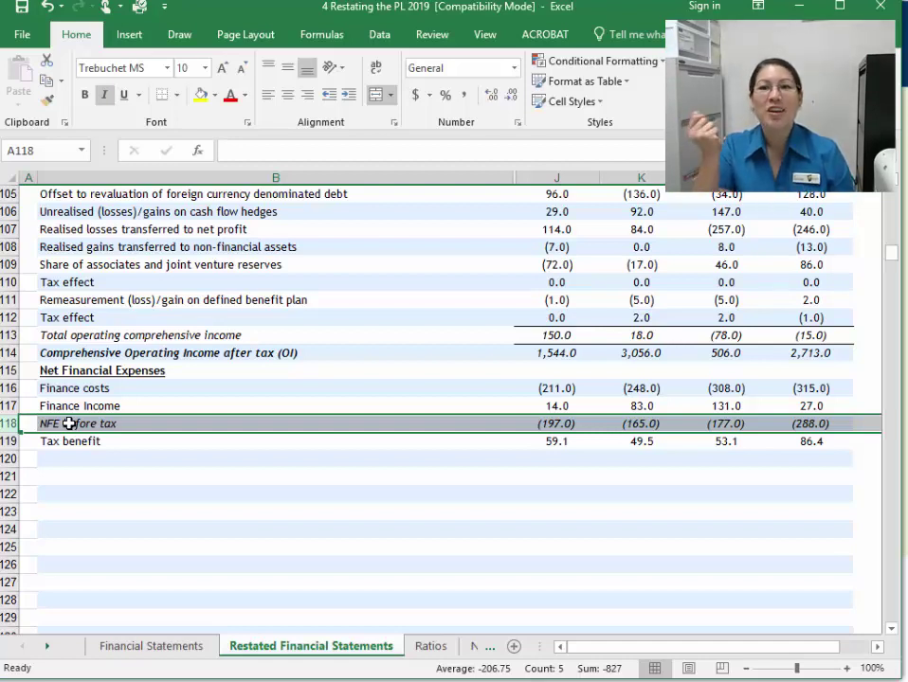
left_click(537, 442)
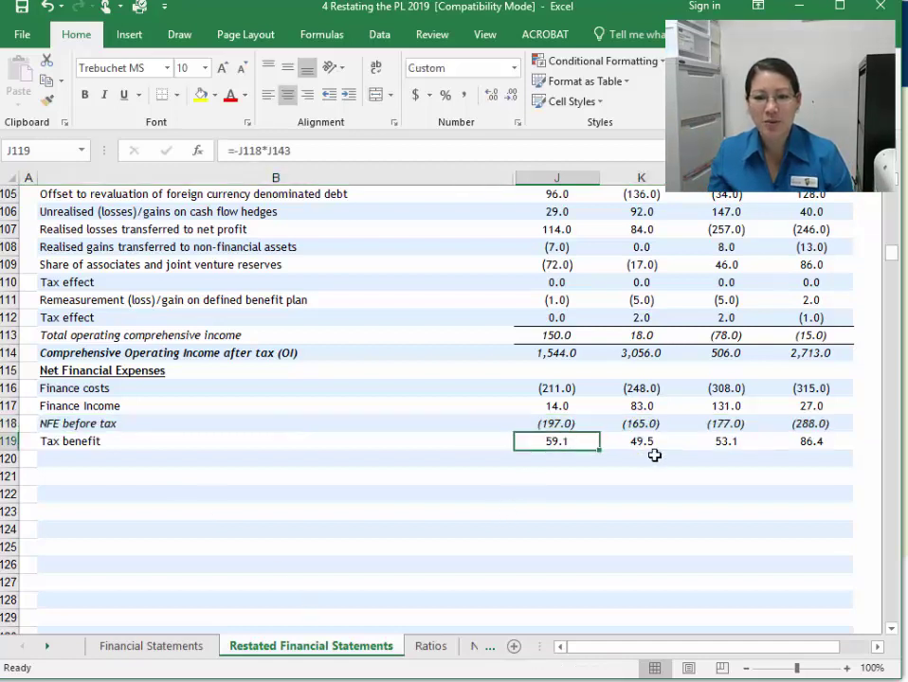
left_click(549, 423)
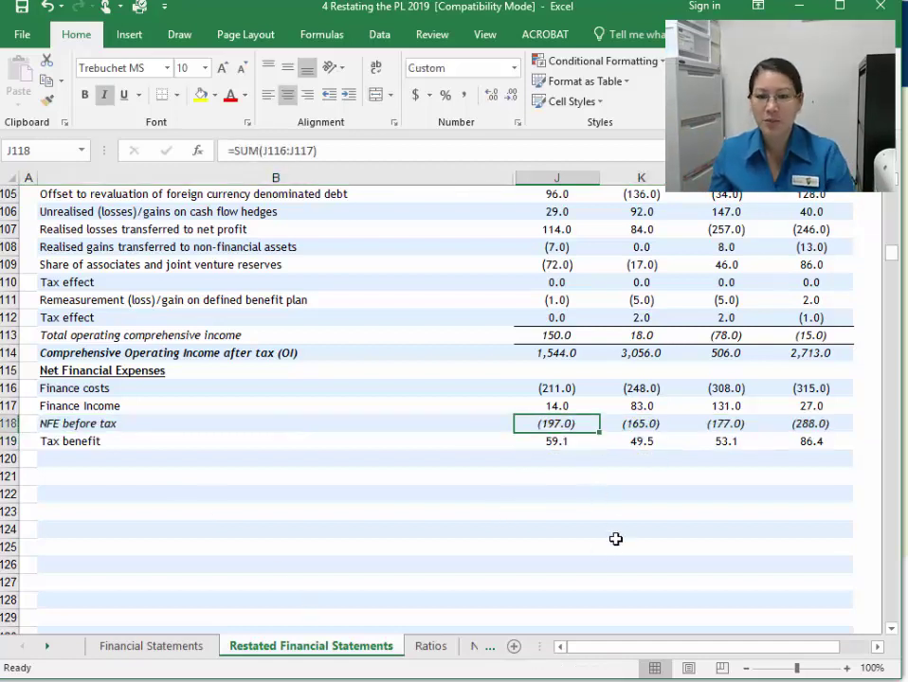
left_click(555, 442)
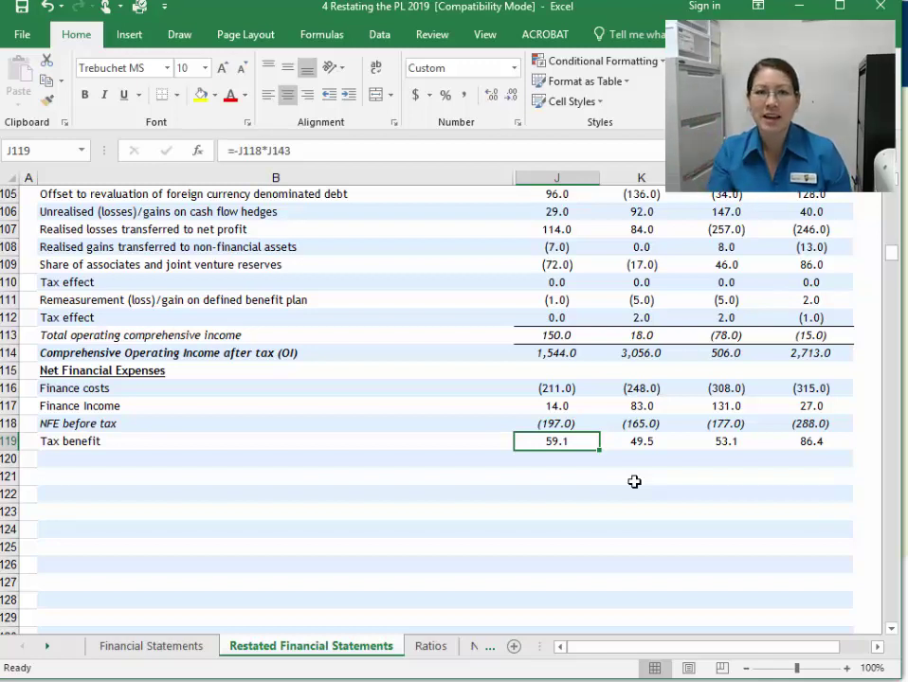
left_click(576, 425)
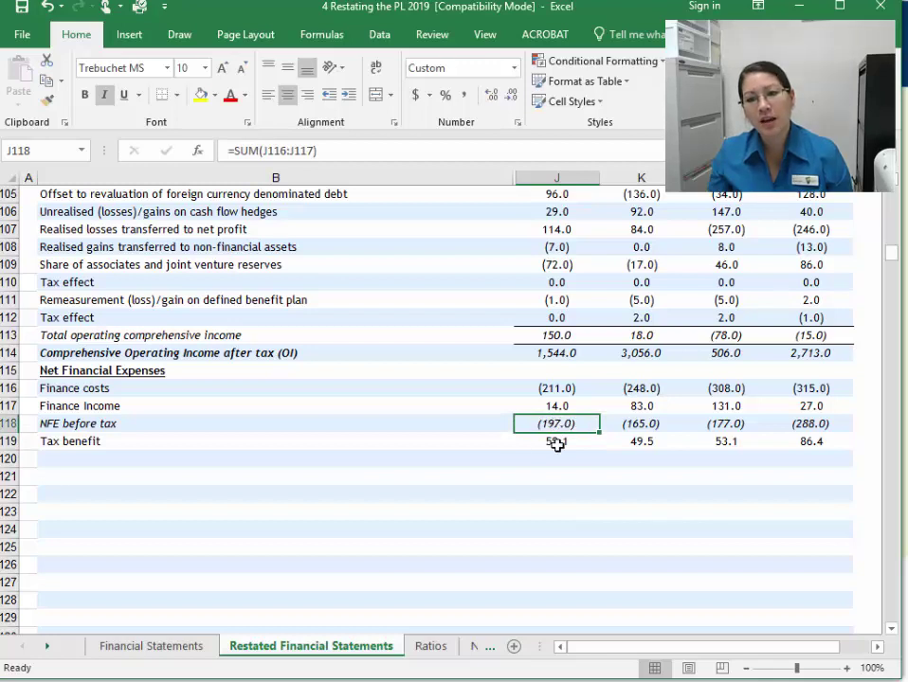
left_click_drag(559, 442, 812, 442)
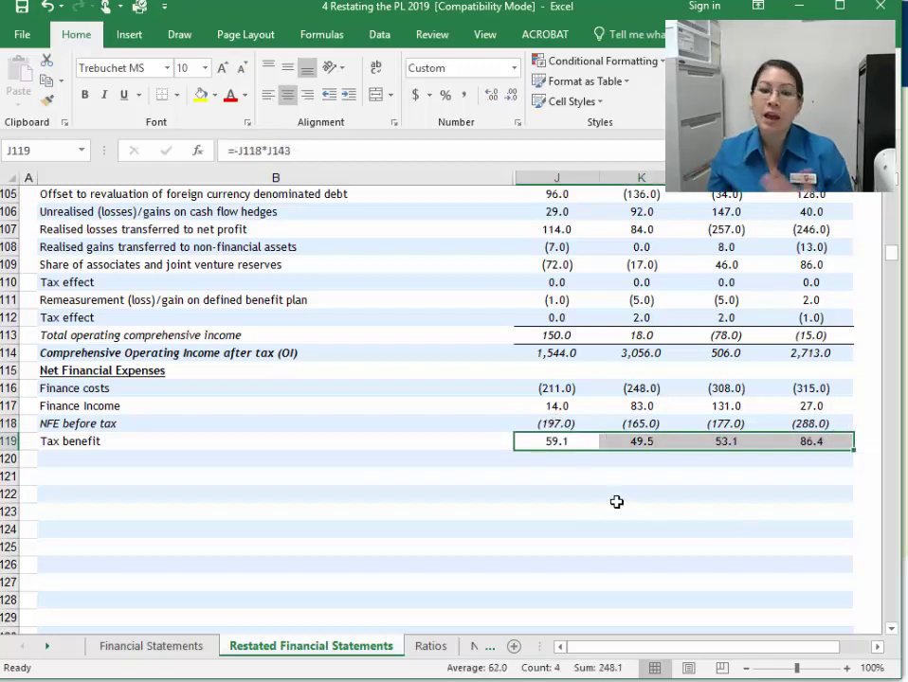
left_click_drag(558, 426, 821, 424)
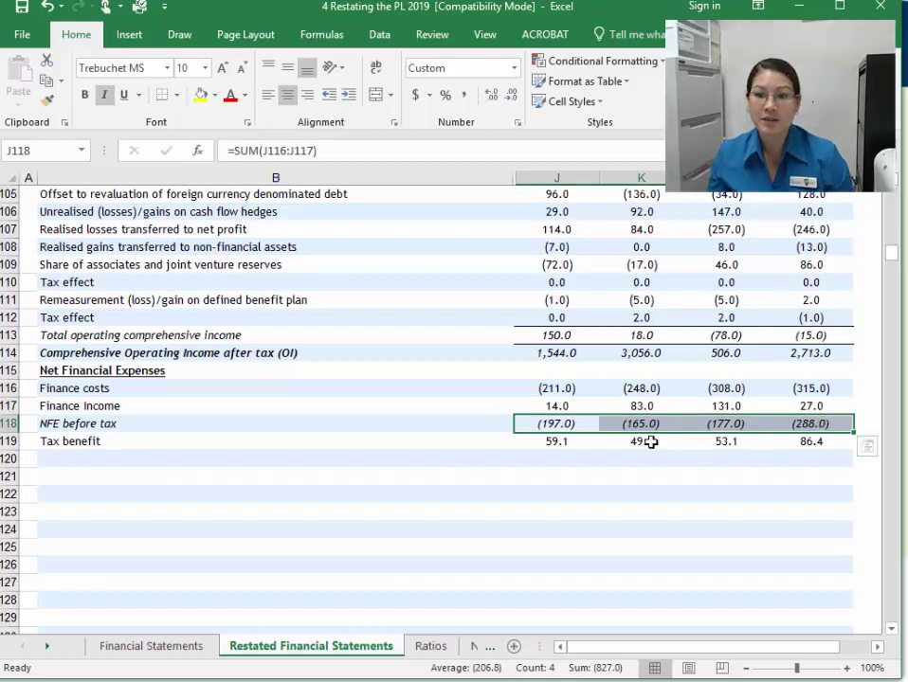
Compare the net financial expenses tax benefit row with the Tax Reported and empty Tax benefit rows under Tax Expense
left_click_drag(558, 443, 795, 444)
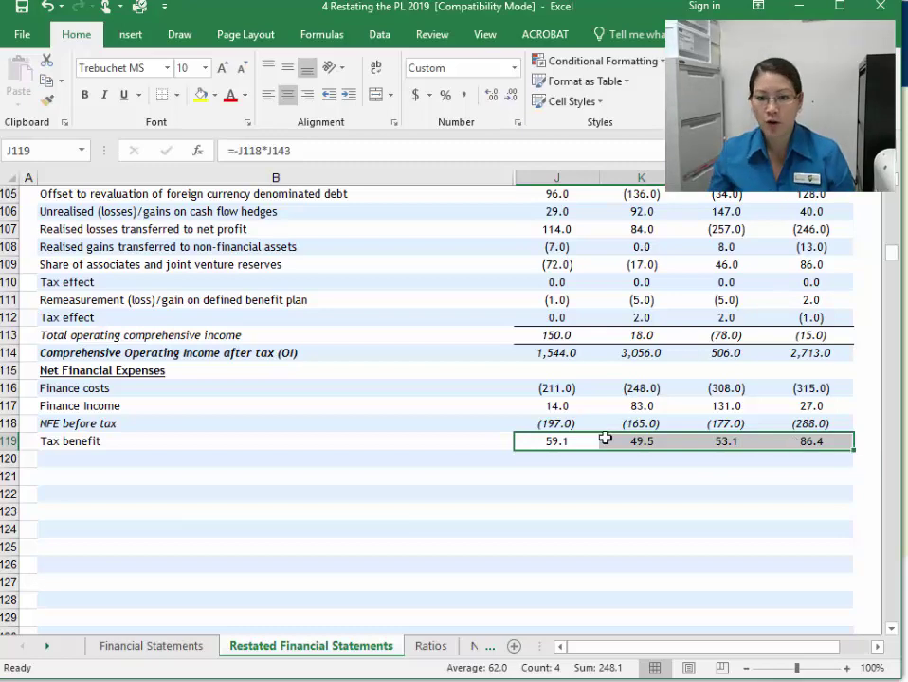
left_click(570, 441)
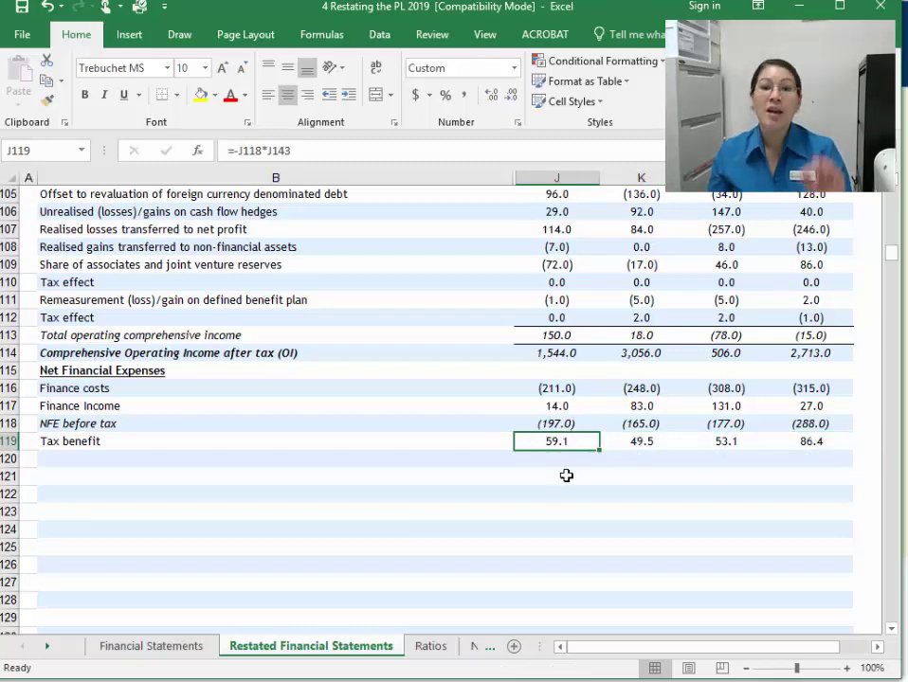
scroll(566, 477, "up", 4)
left_click(563, 338)
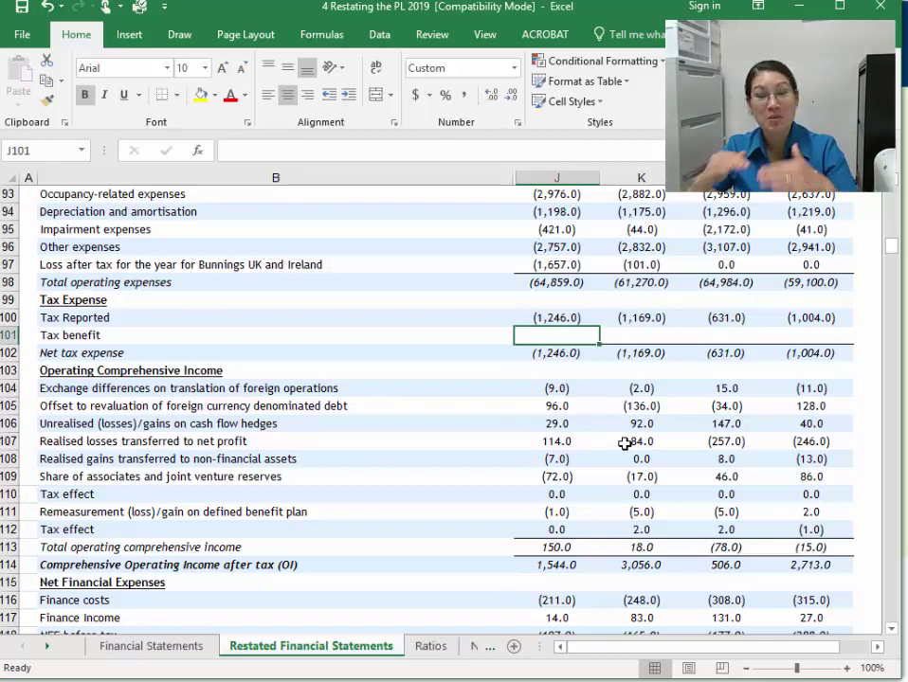
scroll(621, 441, "down", 2)
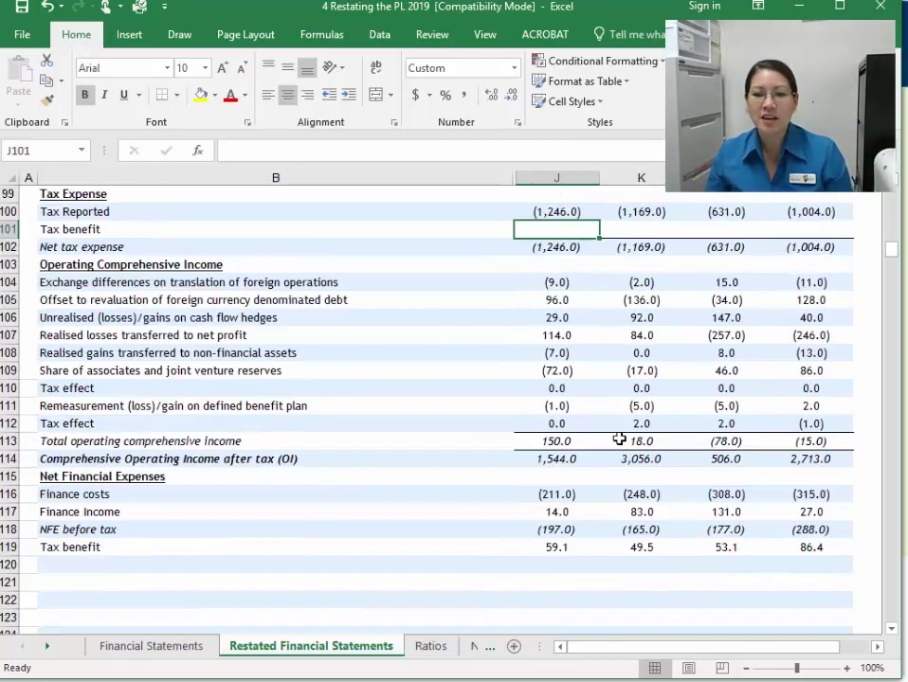
left_click(10, 548)
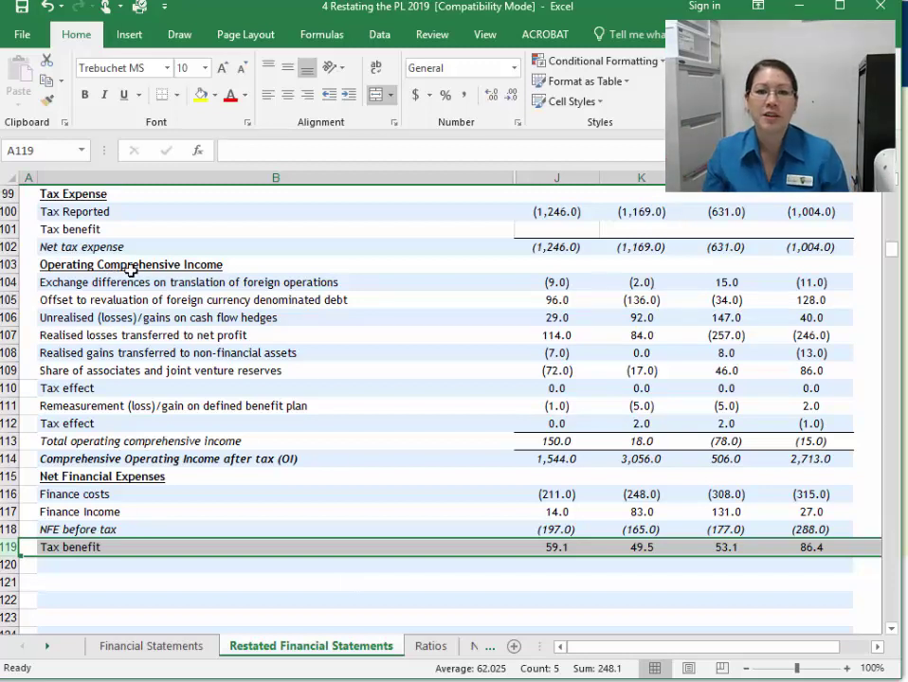
left_click(17, 211)
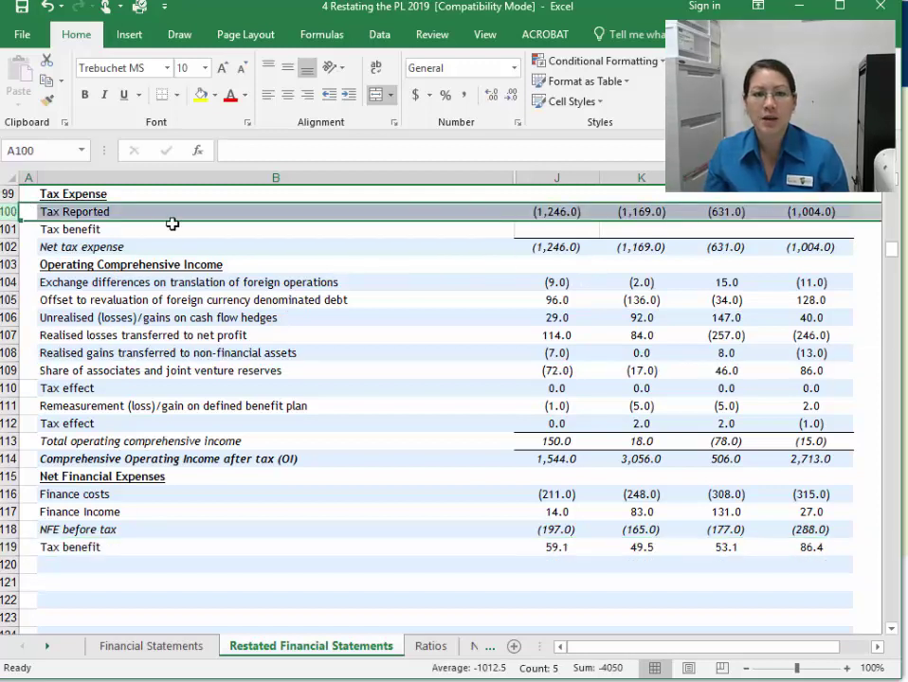
Enter =-J119 as the 2018 Tax benefit under Tax Expense in J101 and fill it across to the 2015 column
left_click(557, 230)
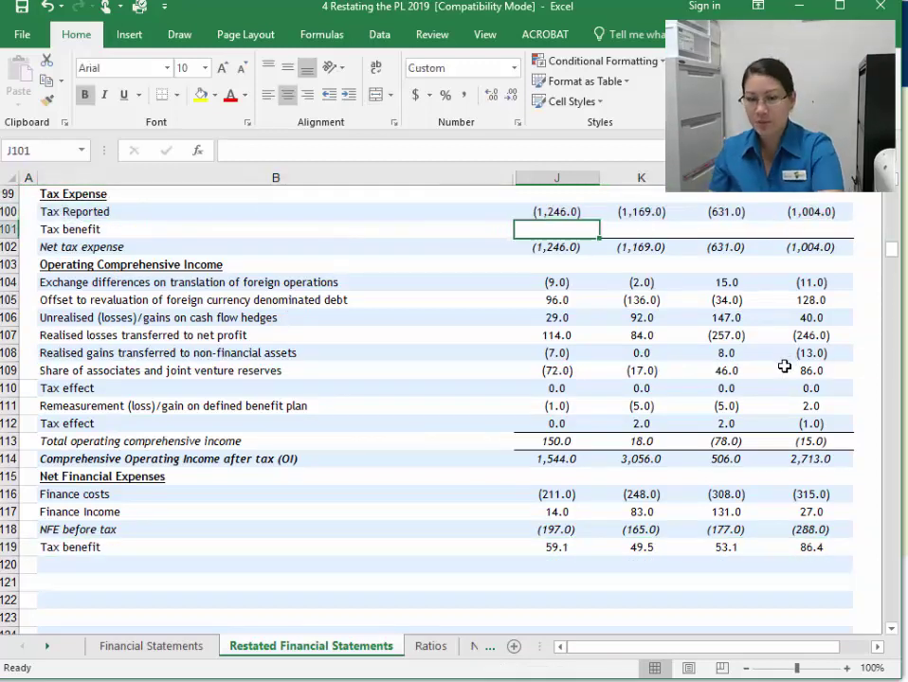
type("=")
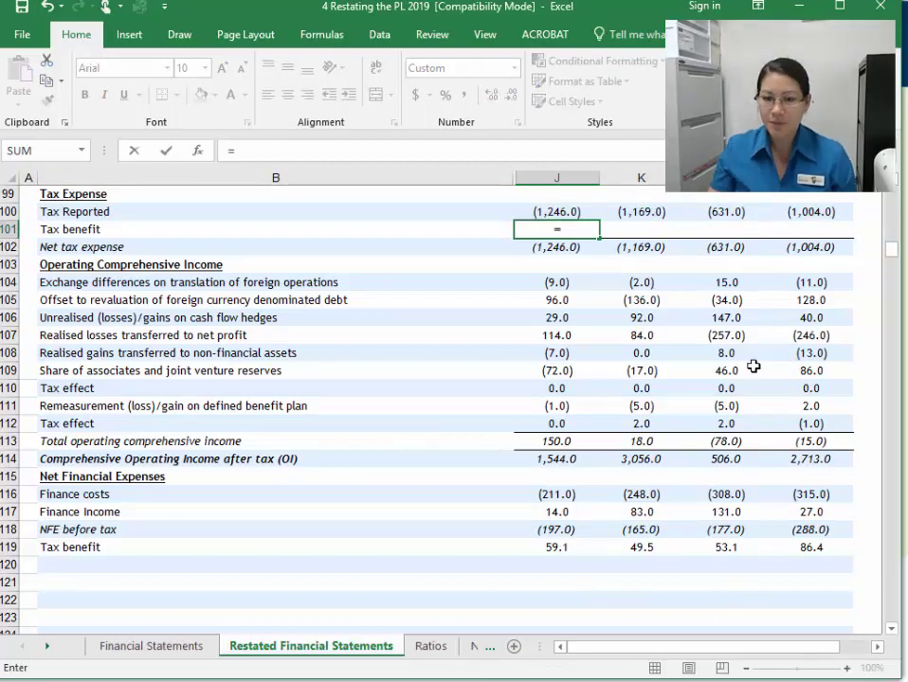
left_click(555, 548)
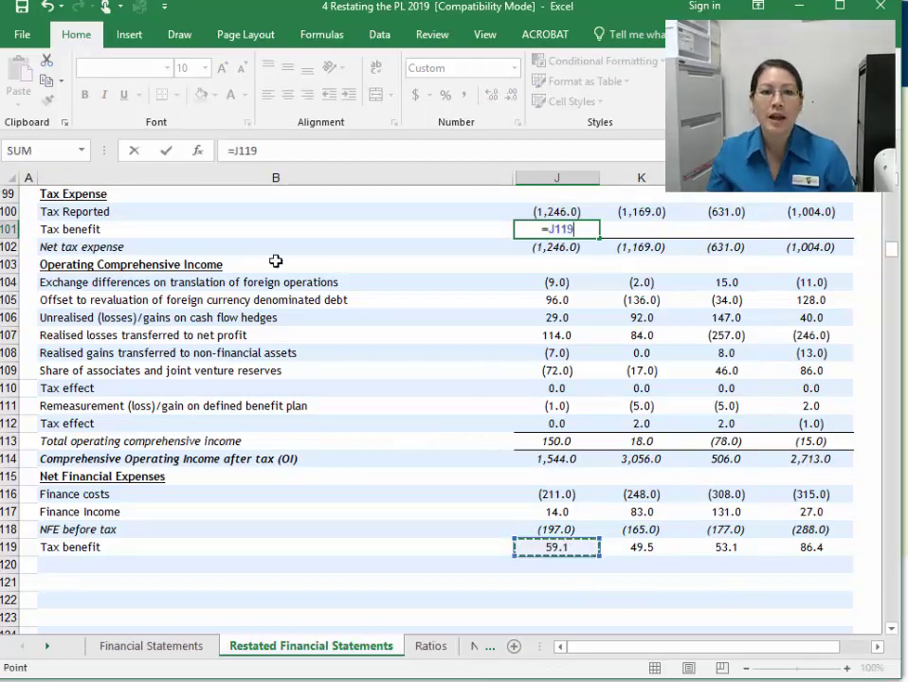
left_click(231, 150)
type("-")
key("Return")
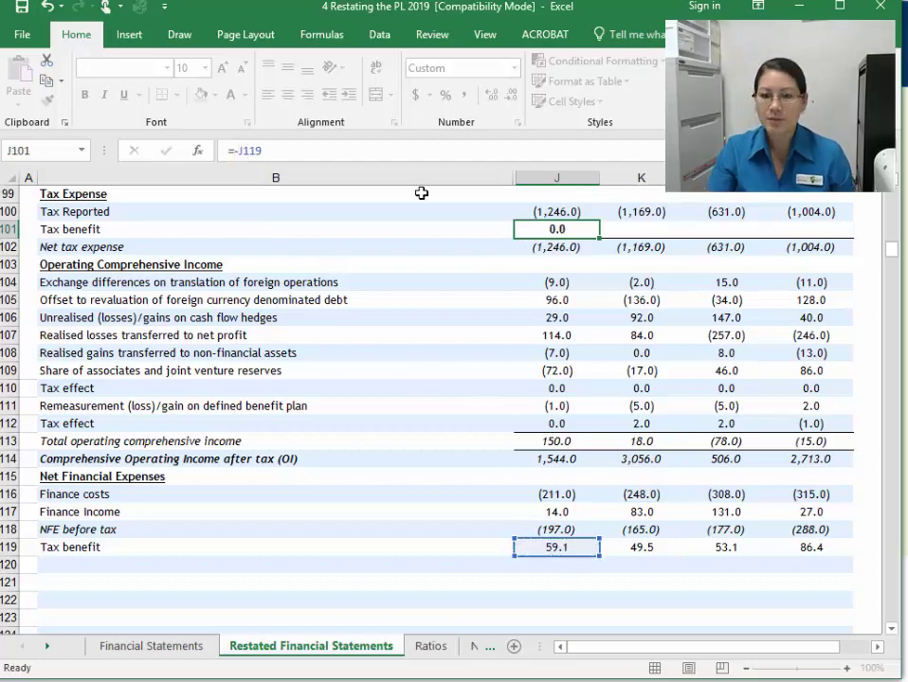
left_click(593, 234)
left_click_drag(596, 236, 817, 239)
Remove the bold formatting from the 2018 to 2015 Tax benefit figures in row 101 and compare them with row 119
left_click(540, 546)
left_click_drag(704, 542, 796, 545)
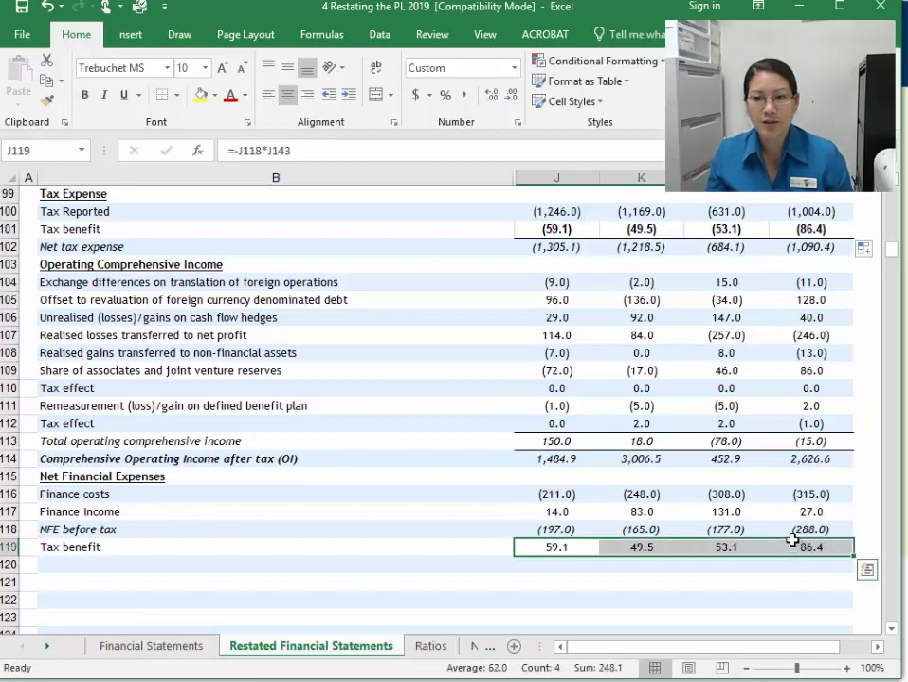
left_click_drag(557, 230, 791, 231)
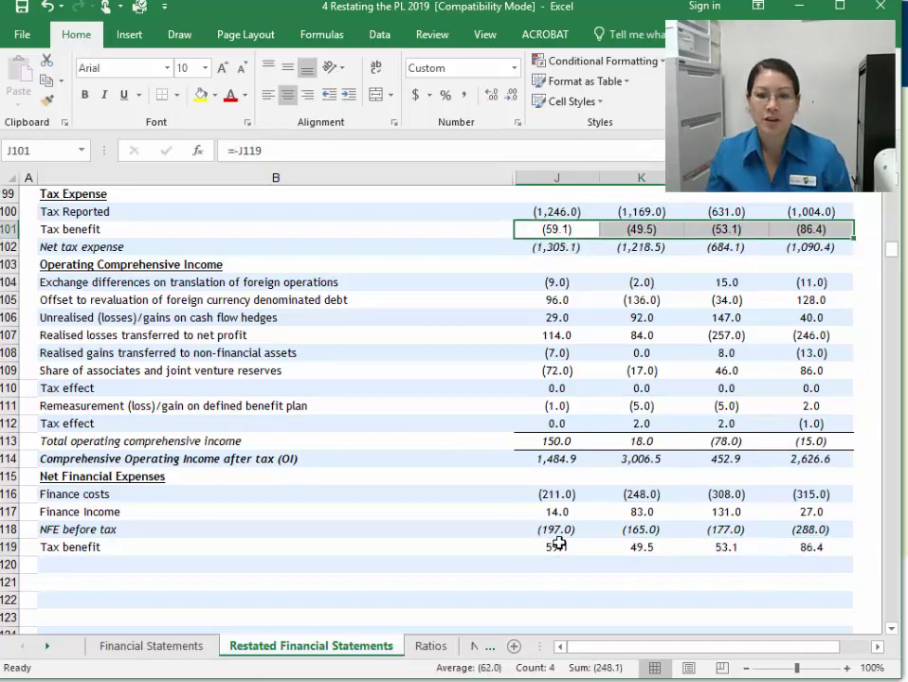
left_click_drag(559, 543, 834, 545)
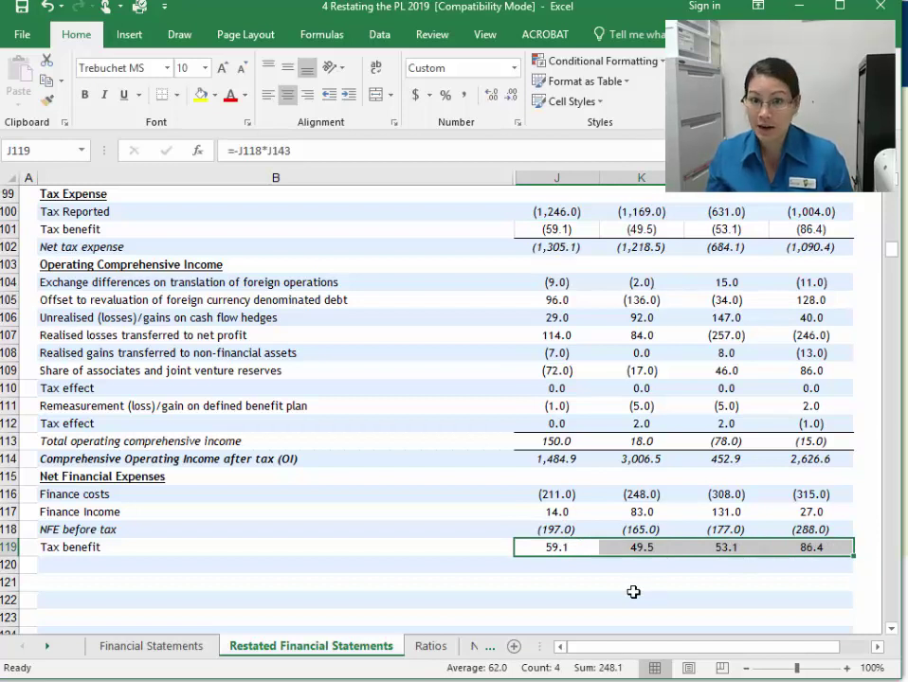
left_click_drag(558, 230, 772, 241)
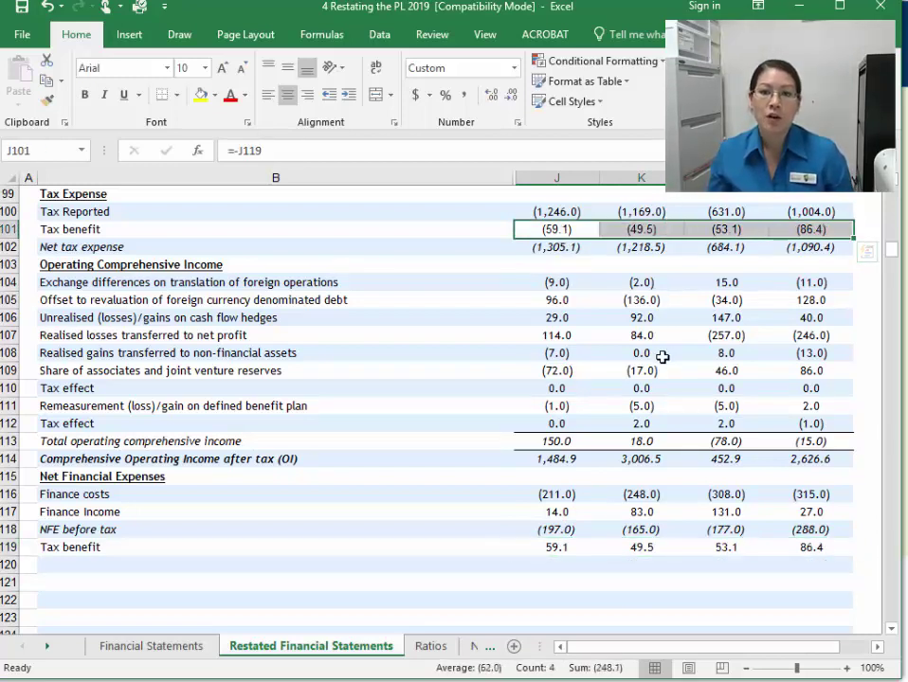
Re-enter the 2018 Tax benefit formula in J101 as =-J119
left_click(558, 232)
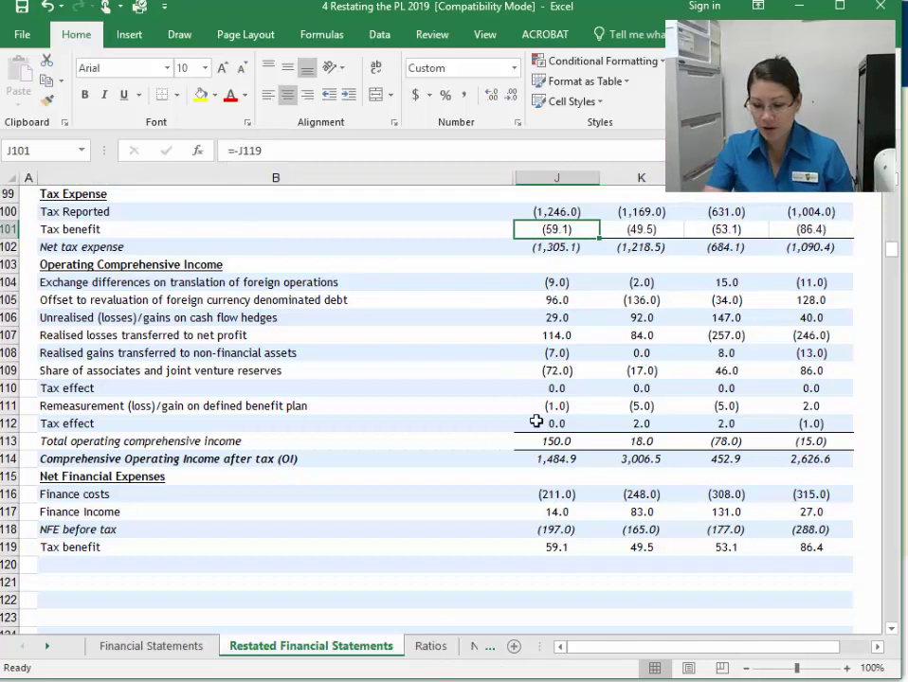
type("=-")
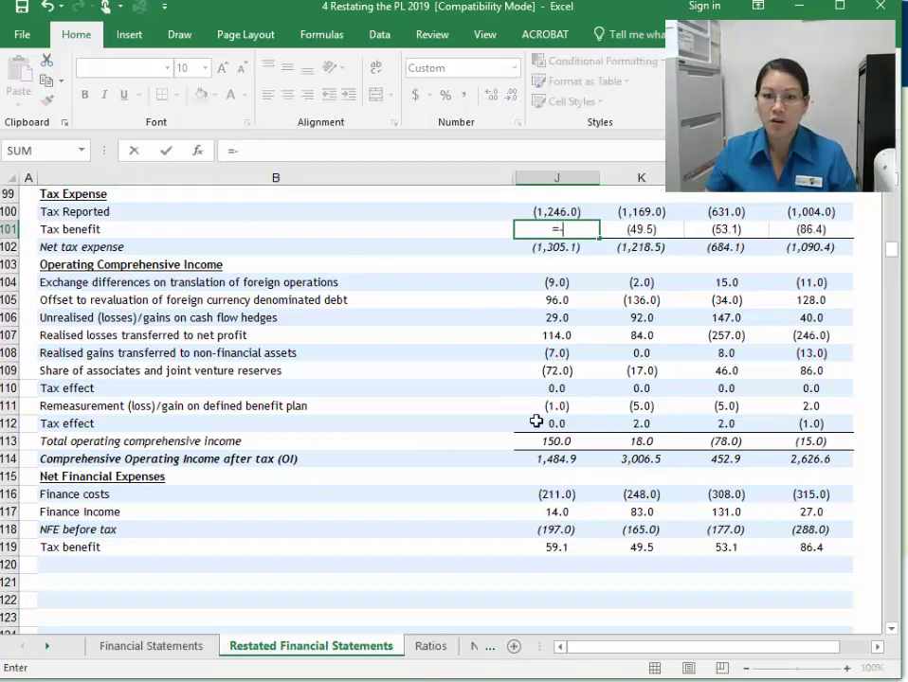
left_click(559, 548)
key("Return")
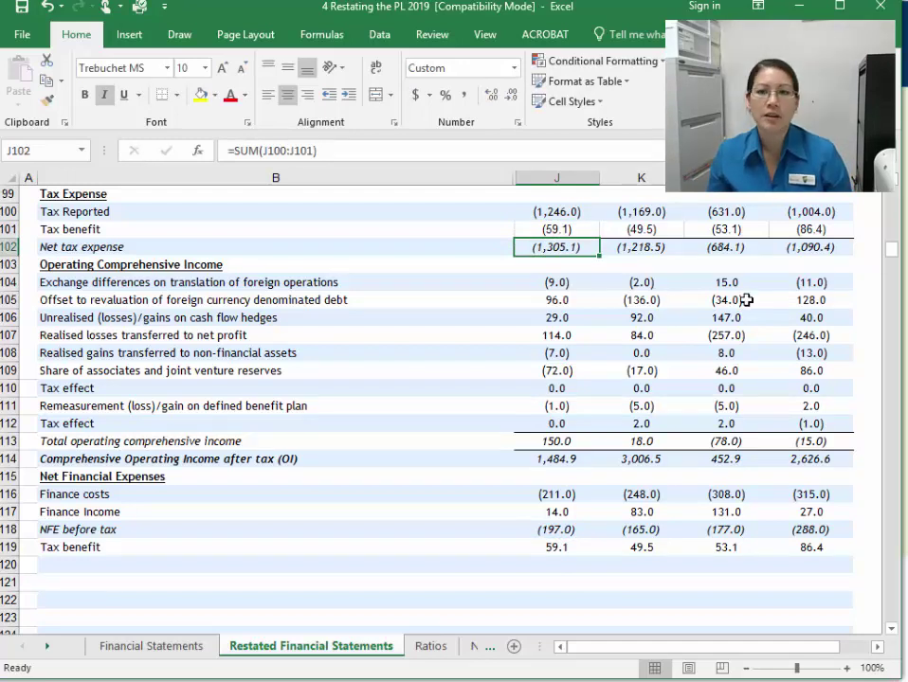
Compare tax benefit rows 119 and 101, and consult the "Let's restate!" slide for the financing section's outline
left_click(14, 548)
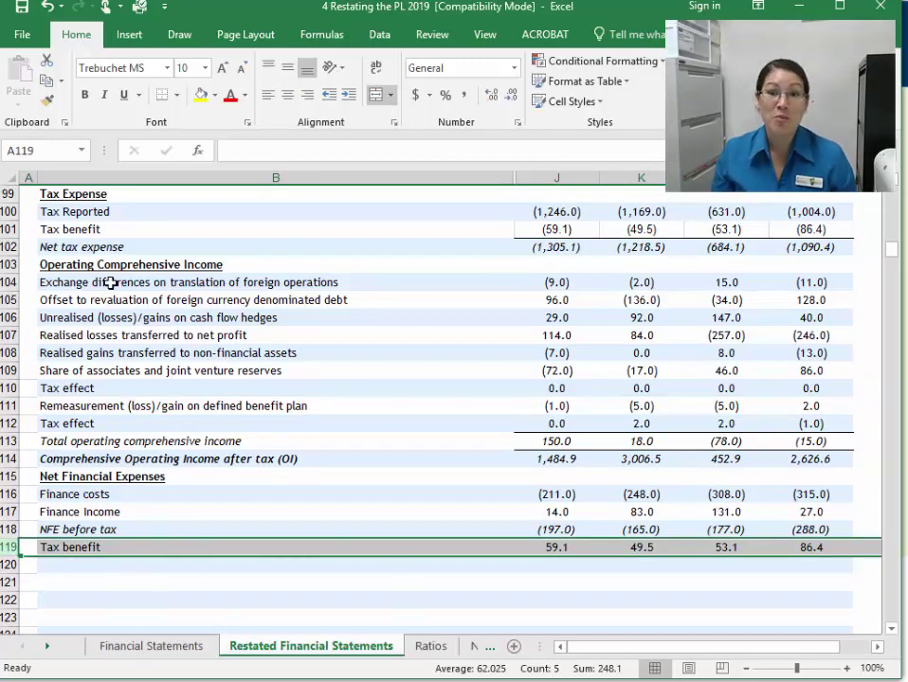
left_click(11, 229)
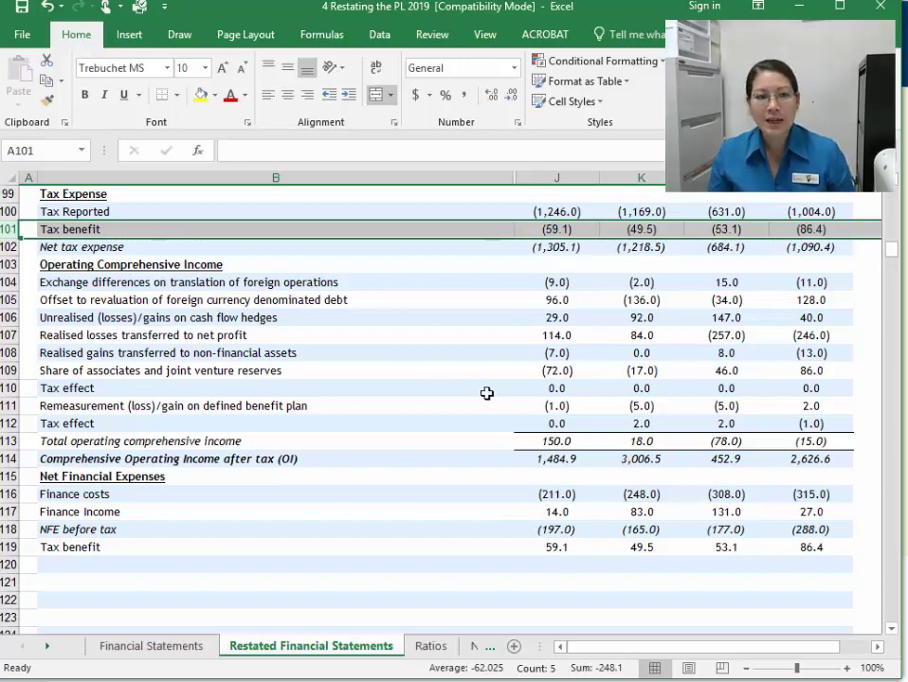
left_click(559, 545)
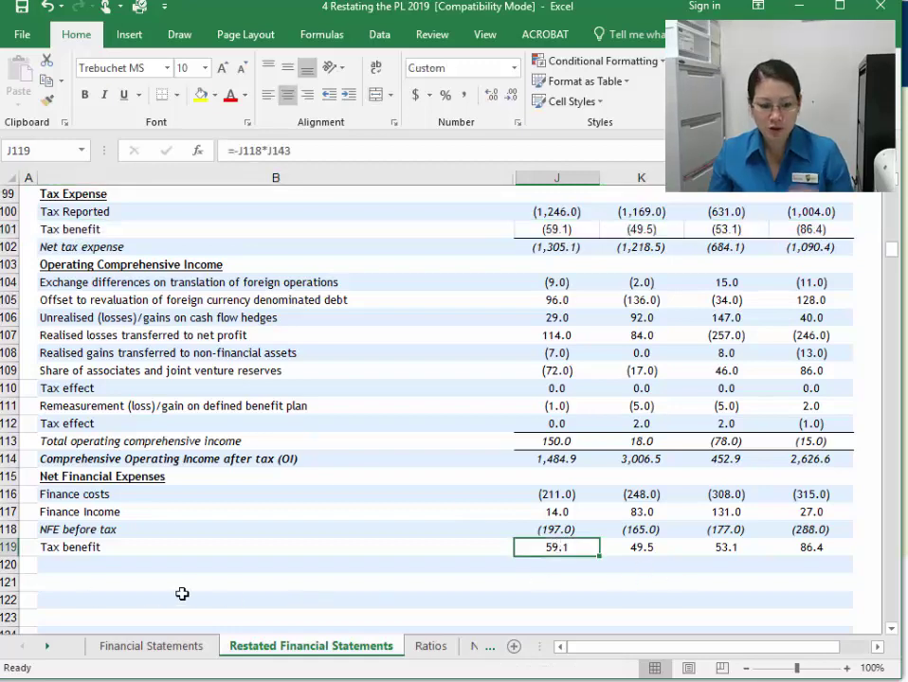
key("alt+Tab")
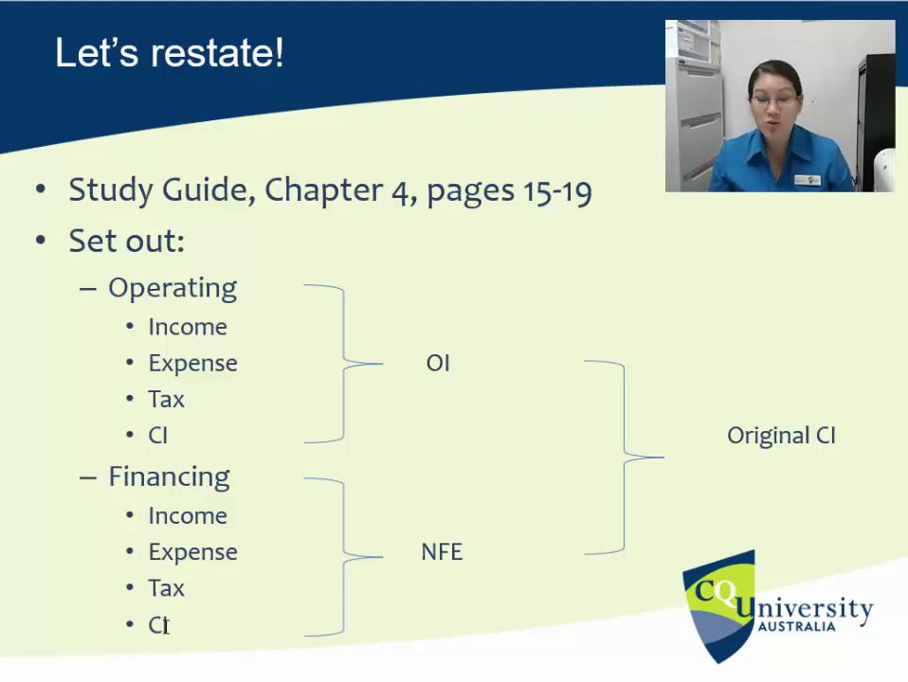
left_click(189, 664)
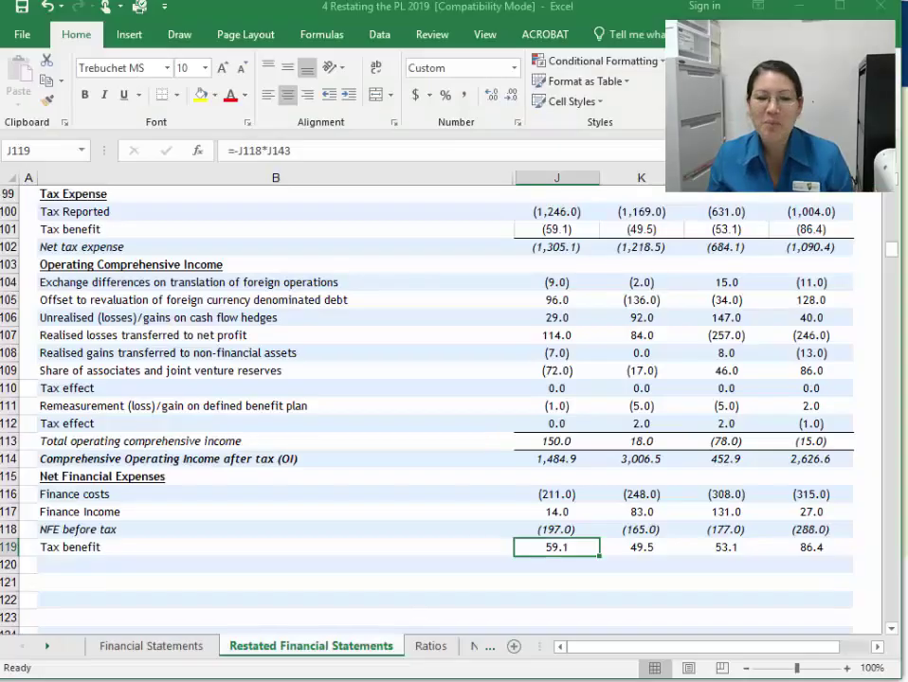
Label row 120, directly beneath the tax benefit row, as "NFE before Financial CI"
left_click(171, 568)
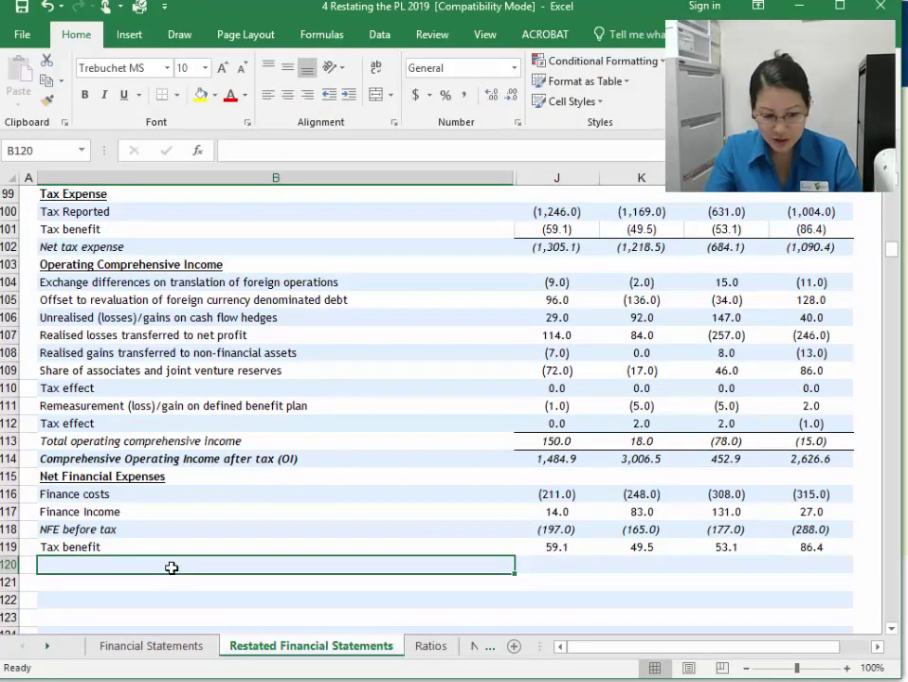
type("NFE")
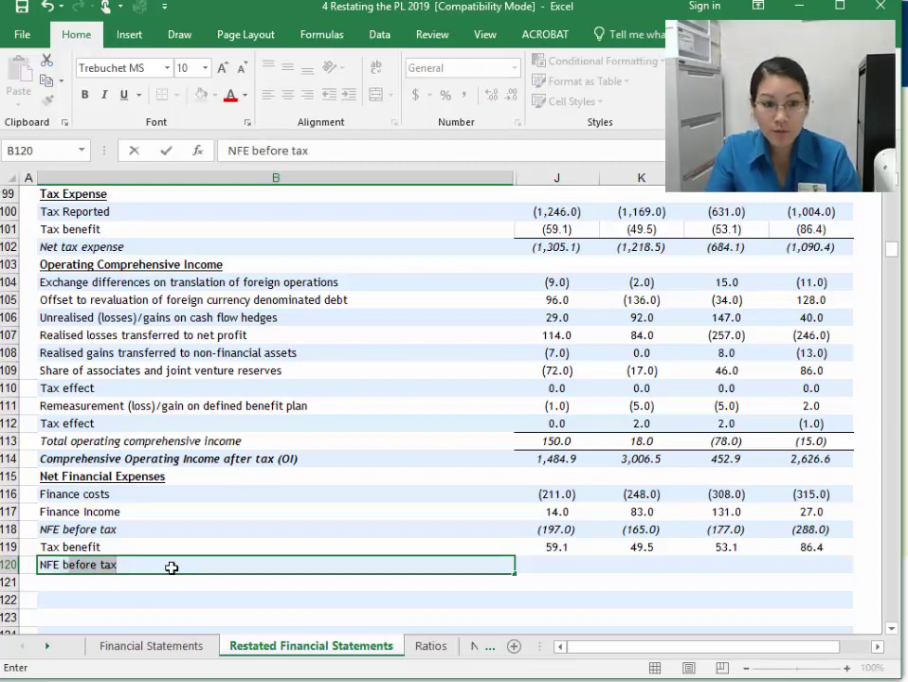
type("fore")
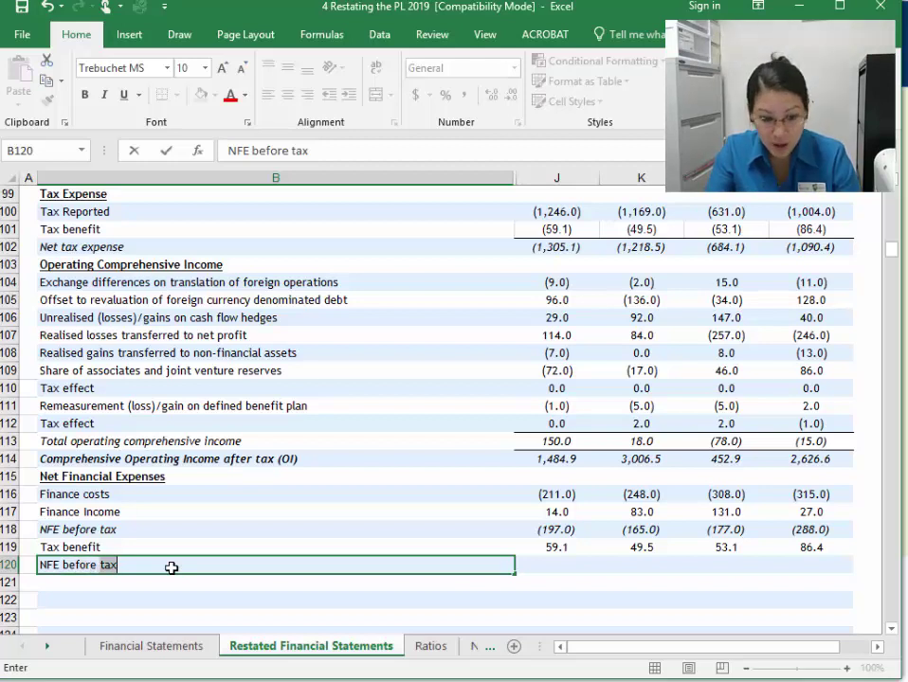
type("F")
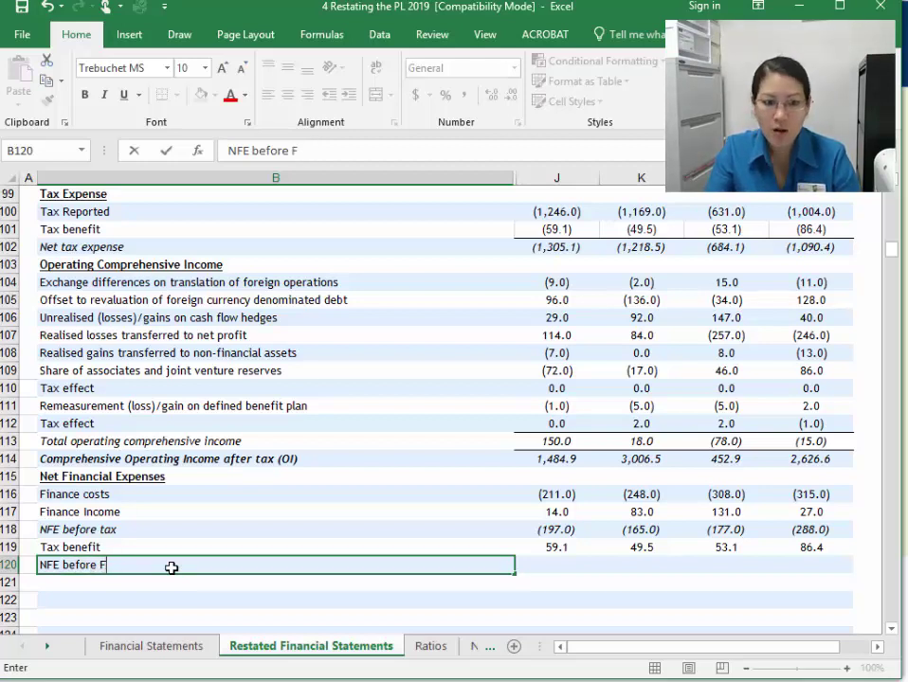
type("incnai")
key("BackSpace")
key("BackSpace")
key("BackSpace")
key("BackSpace")
type("anc")
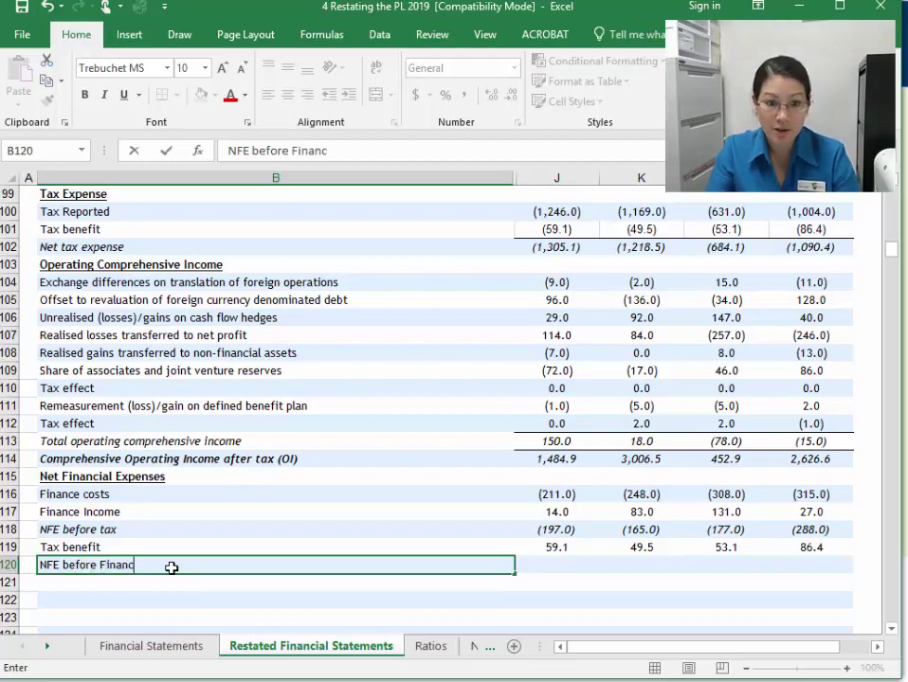
type("ial COmp")
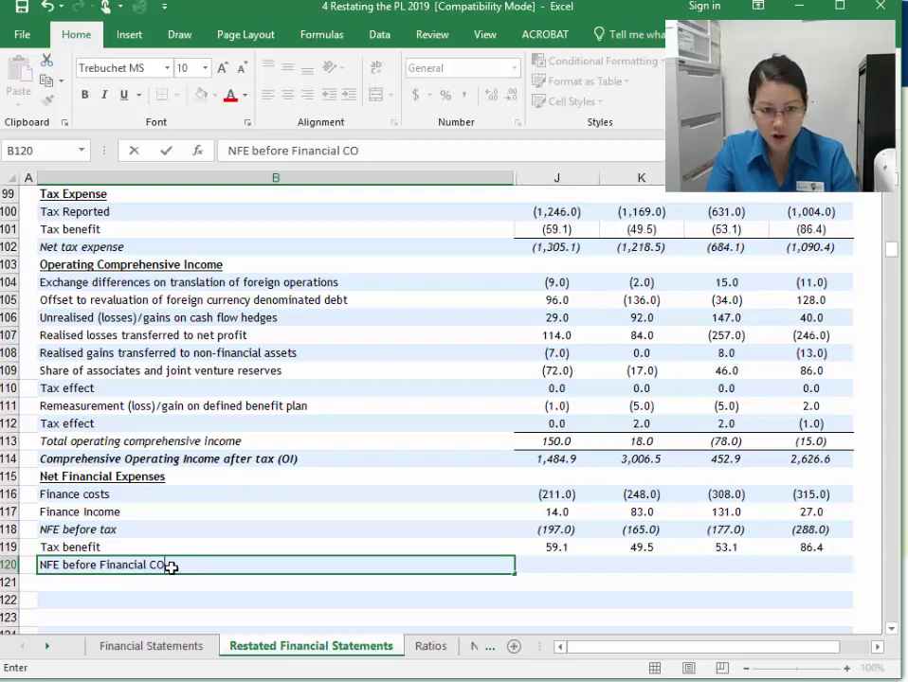
key("BackSpace")
type("I")
key("Return")
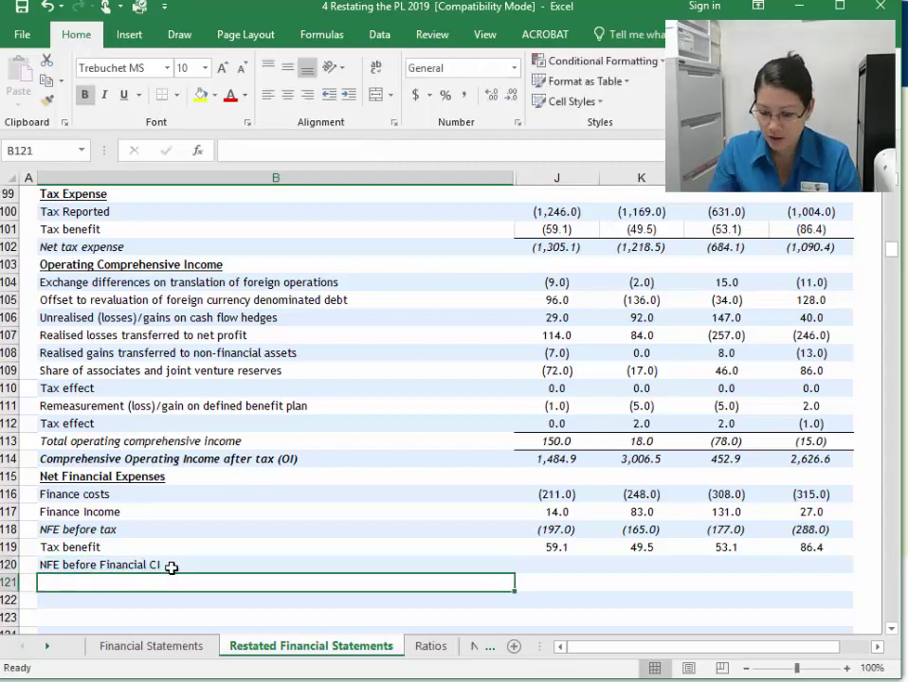
Calculate the 2018 NFE before Financial CI in J120 with =SUM(J118:J119) and fill it across to the 2015 column
key("Up")
key("Right")
type("=")
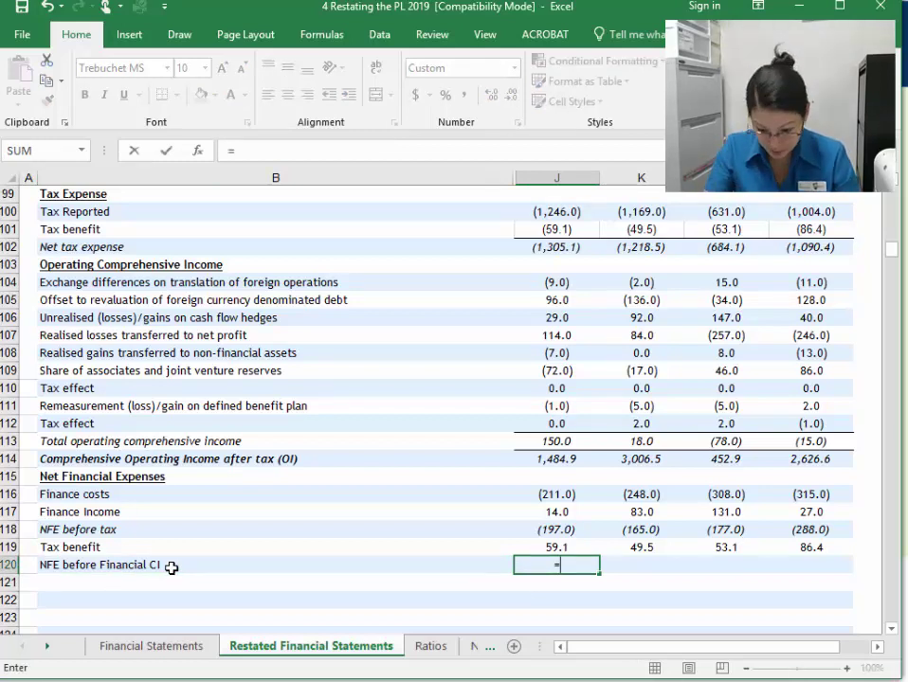
type("sum(")
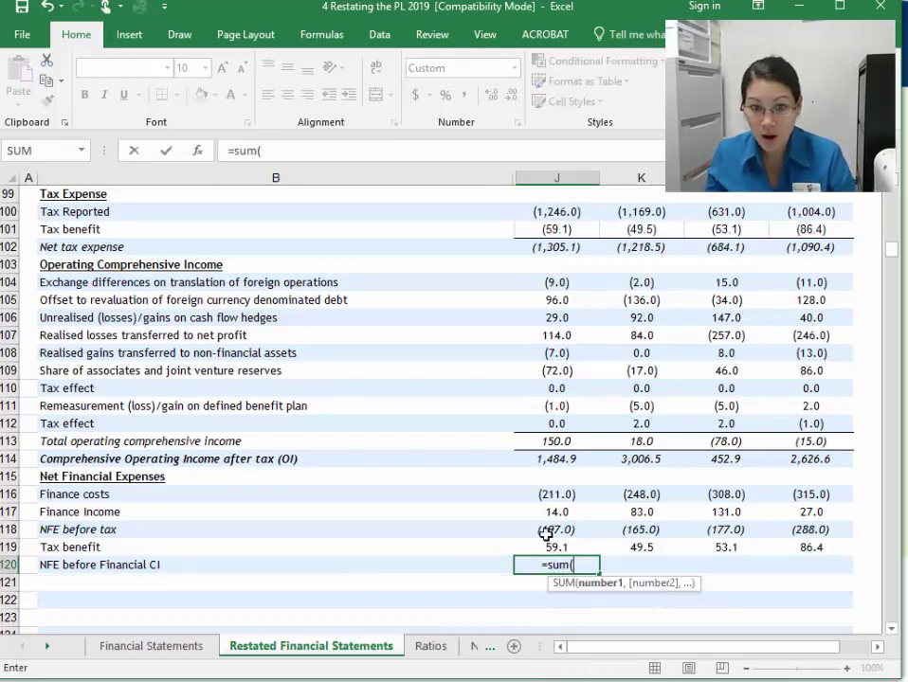
left_click_drag(547, 533, 547, 540)
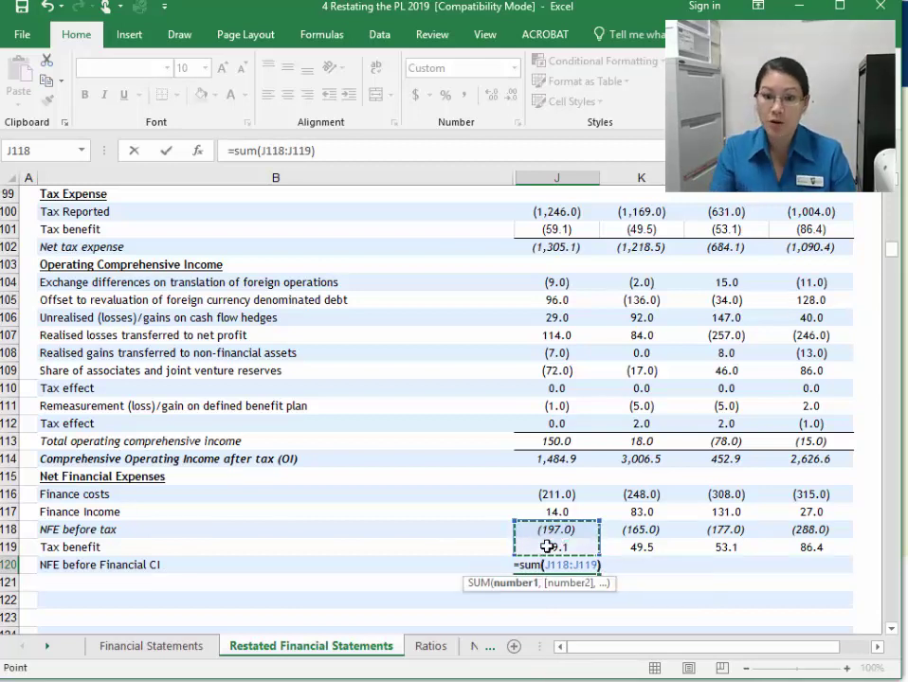
type(")")
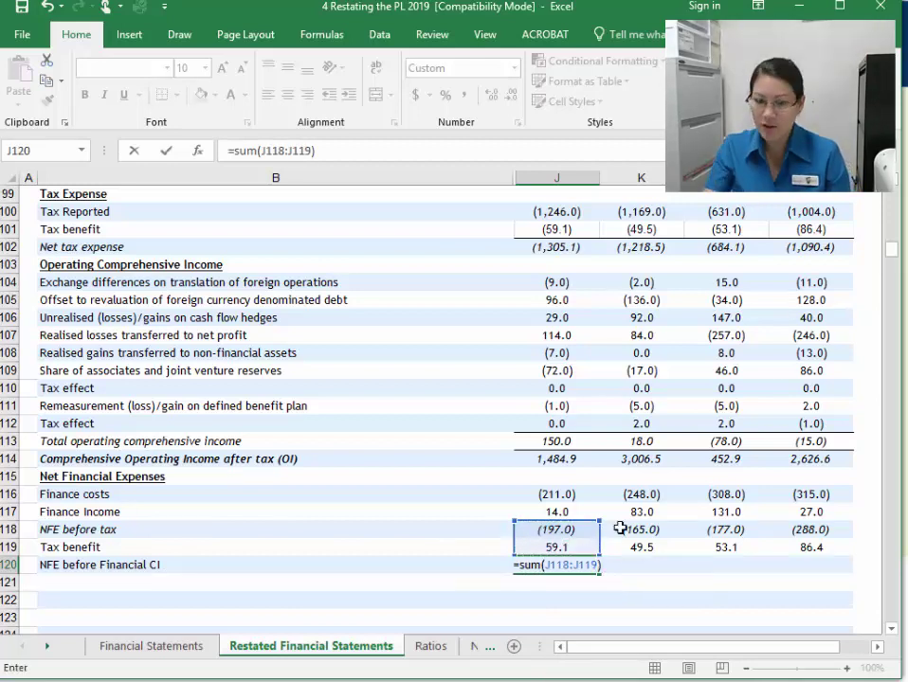
key("Return")
left_click(597, 568)
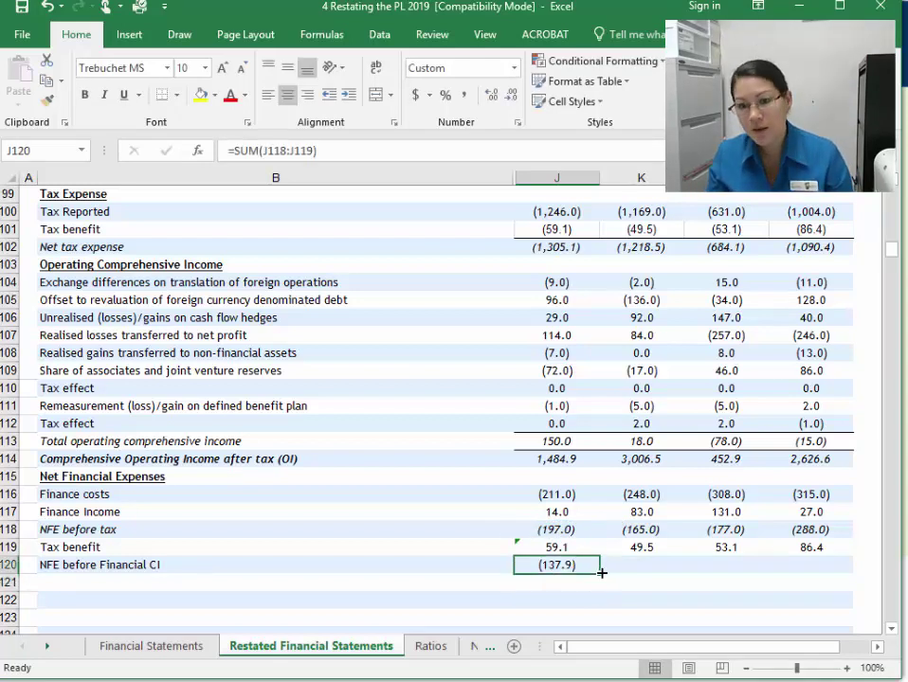
left_click_drag(601, 572, 850, 565)
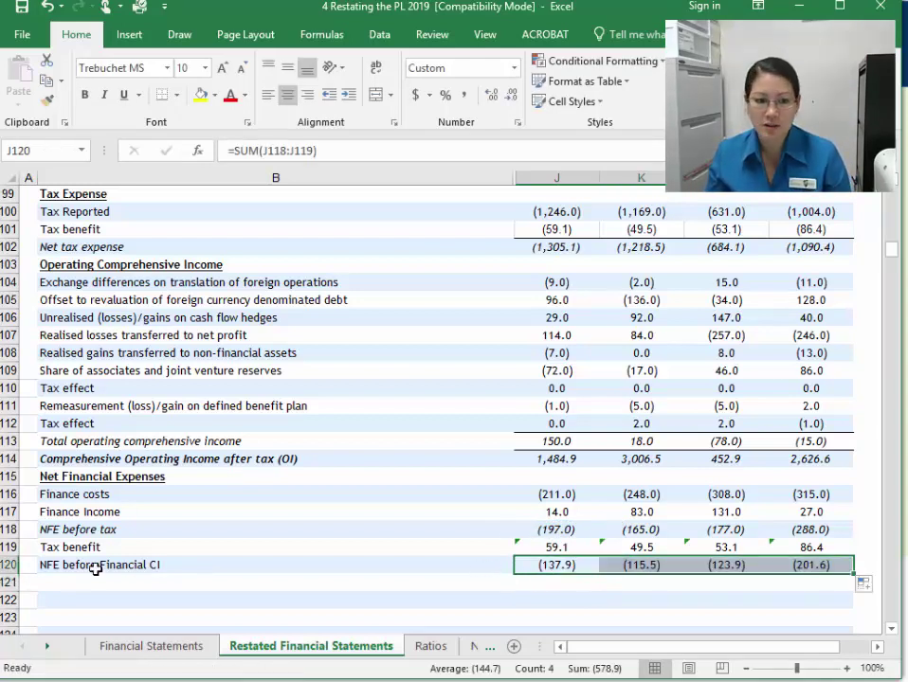
Italicise the NFE before Financial CI row and ignore the inconsistent-formula error on the 2018 tax benefit in J119
left_click(8, 565)
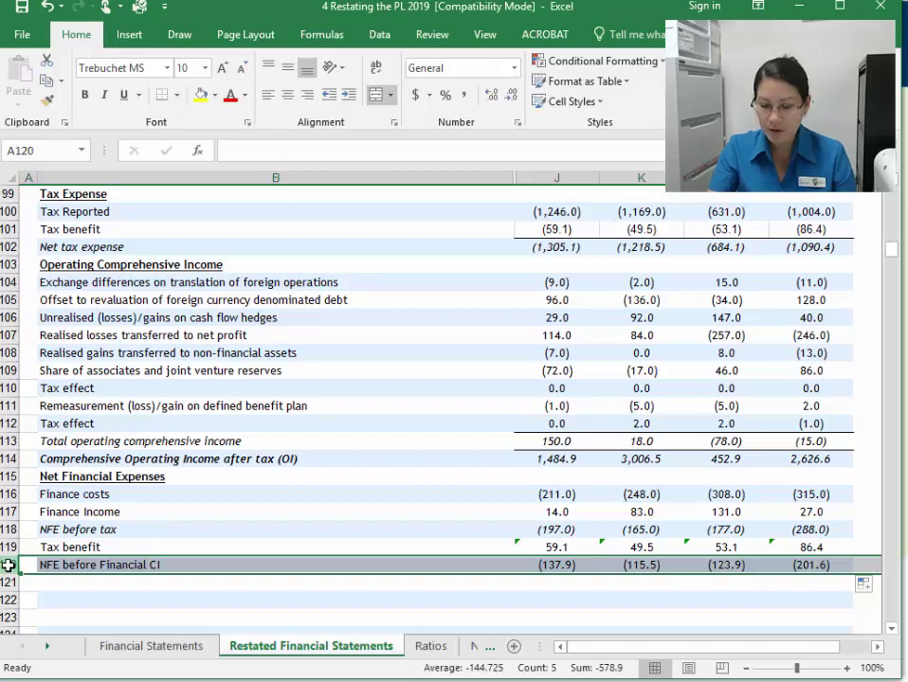
key("ctrl+i")
left_click(554, 549)
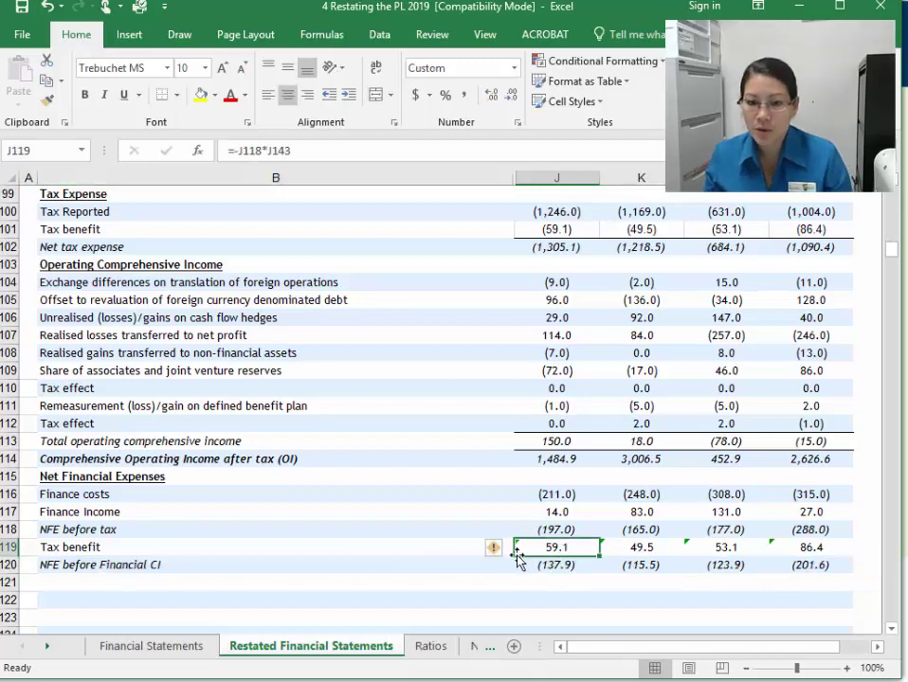
left_click(494, 549)
left_click(391, 510)
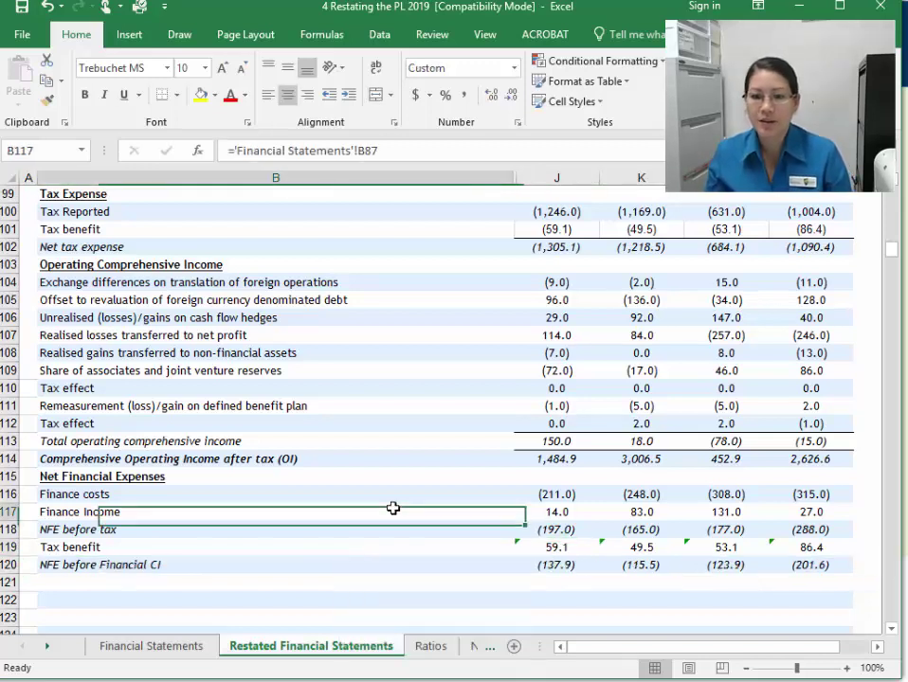
left_click(530, 548)
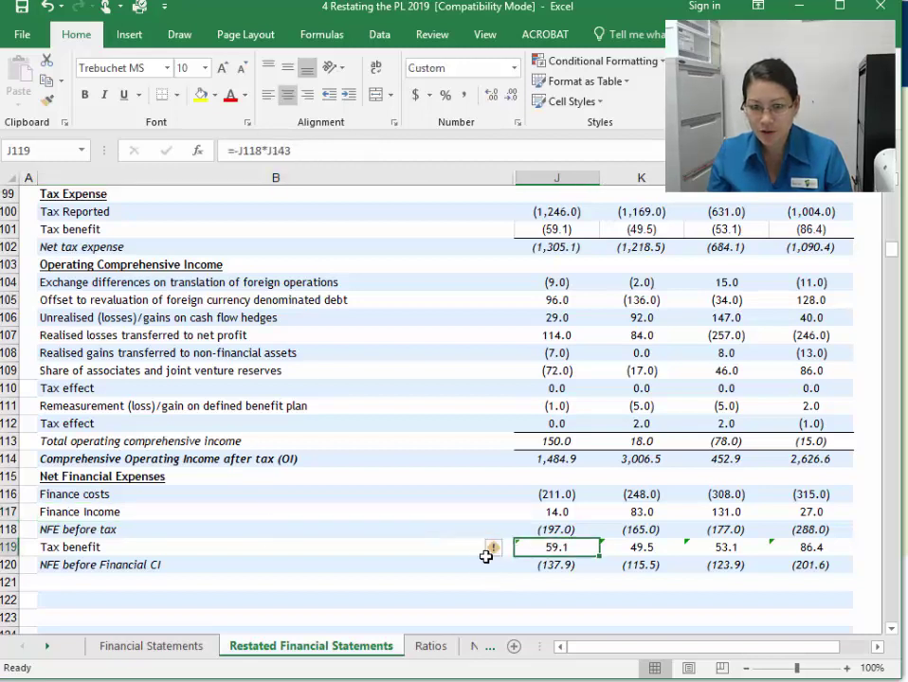
left_click(494, 552)
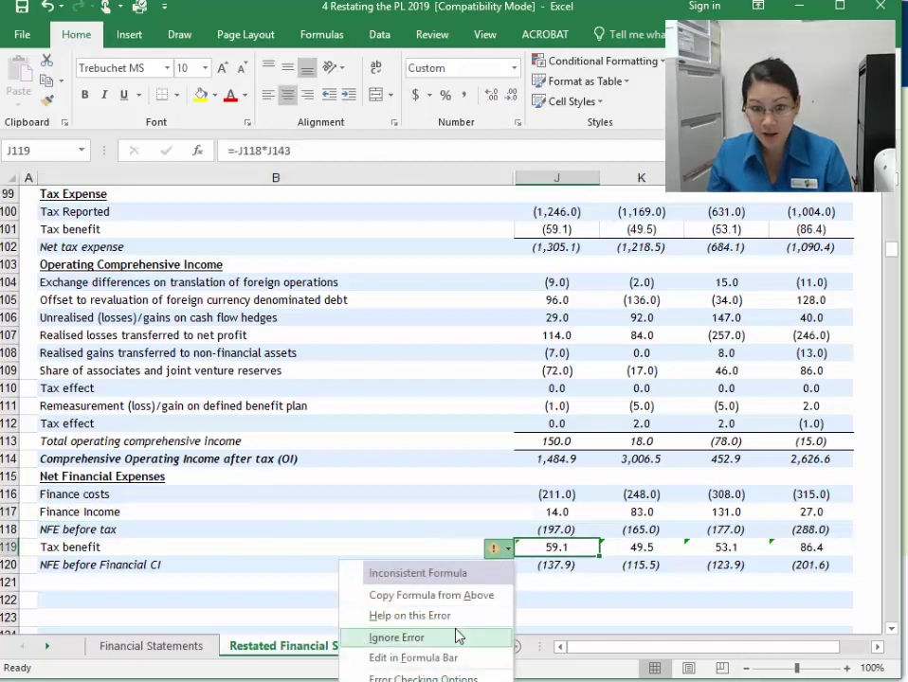
left_click(381, 637)
Ignore the inconsistent-formula errors on the 2017 to 2015 tax benefit cells in row 119
left_click(616, 549)
left_click(814, 543, "shift")
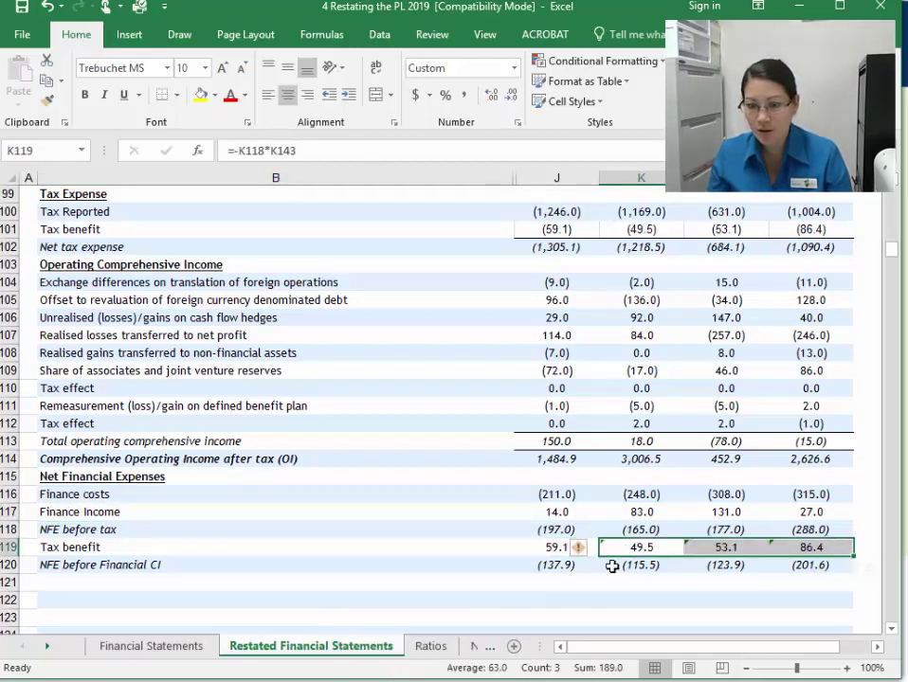
left_click(579, 547)
left_click(530, 644)
left_click(389, 547)
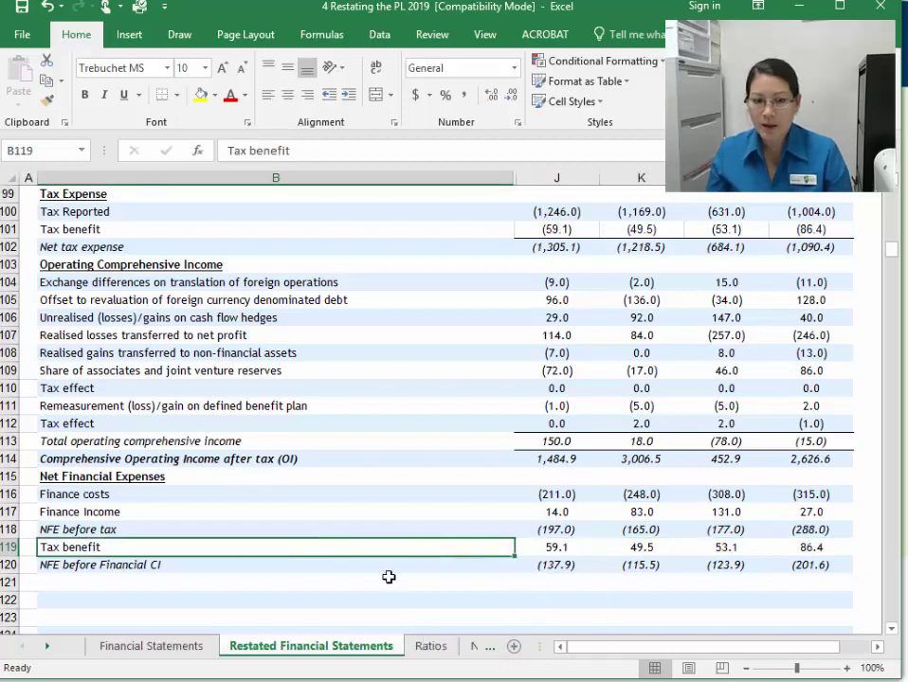
Check the 2018 tax benefit formula in J119
left_click(130, 581)
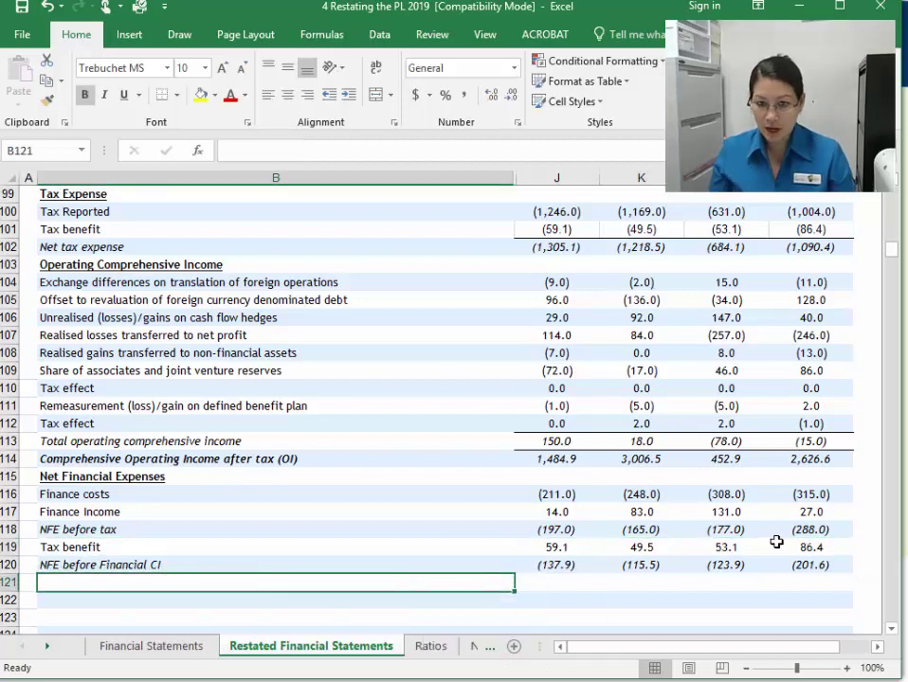
left_click(556, 547)
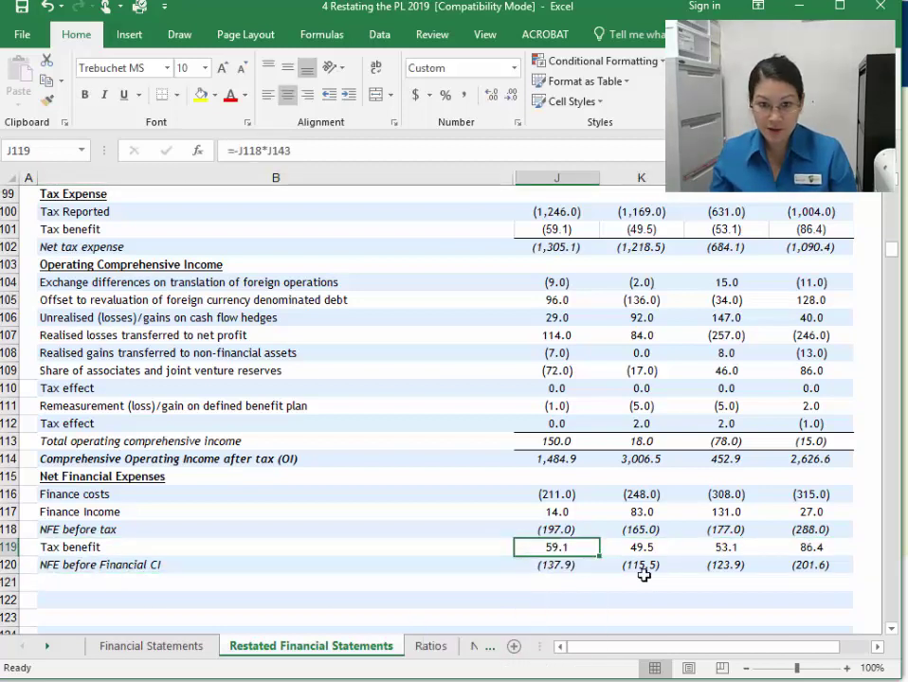
left_click(339, 154)
key("Return")
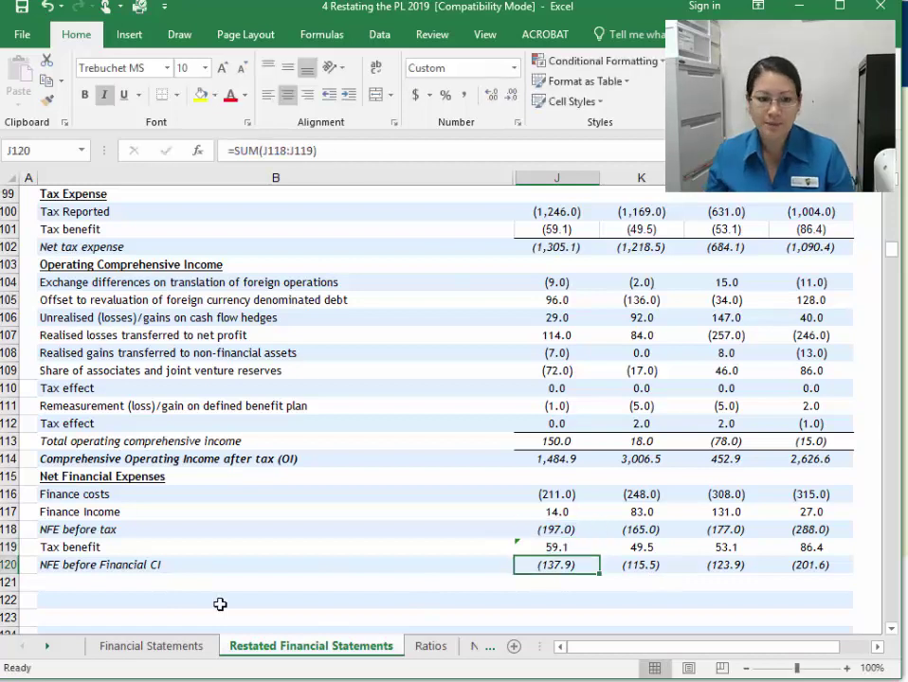
Label B121, directly beneath the NFE before Financial CI row, as "Financial Comprehensive Income"
left_click(118, 583)
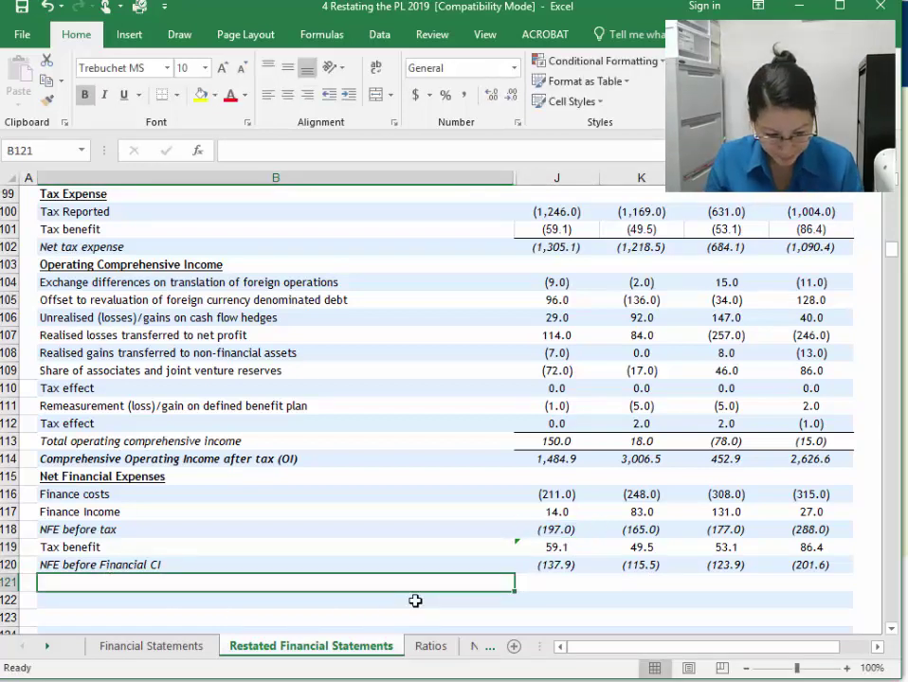
type("F")
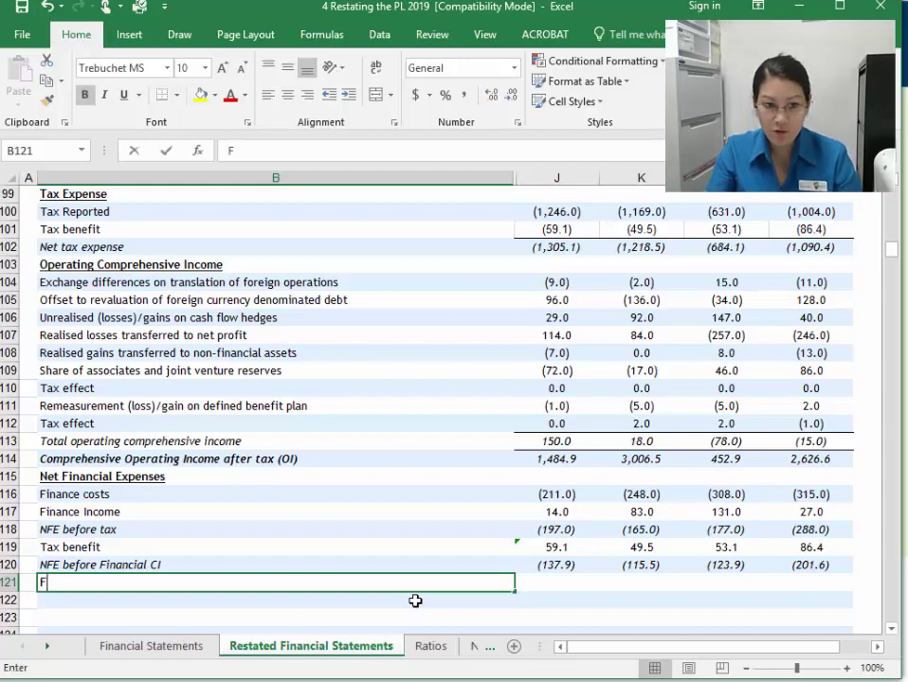
type("inancial")
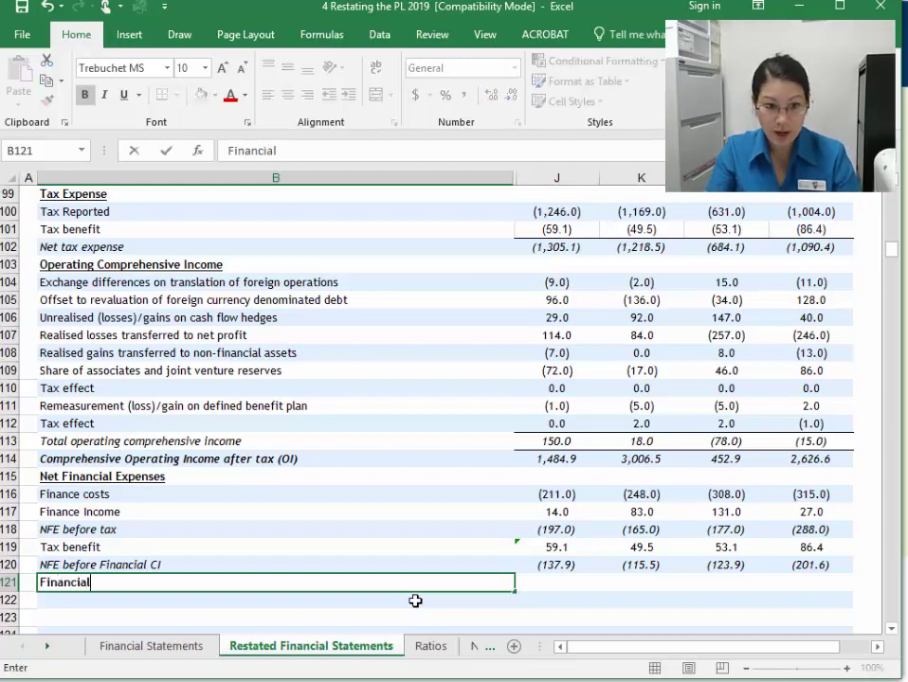
type(" Comprehensi")
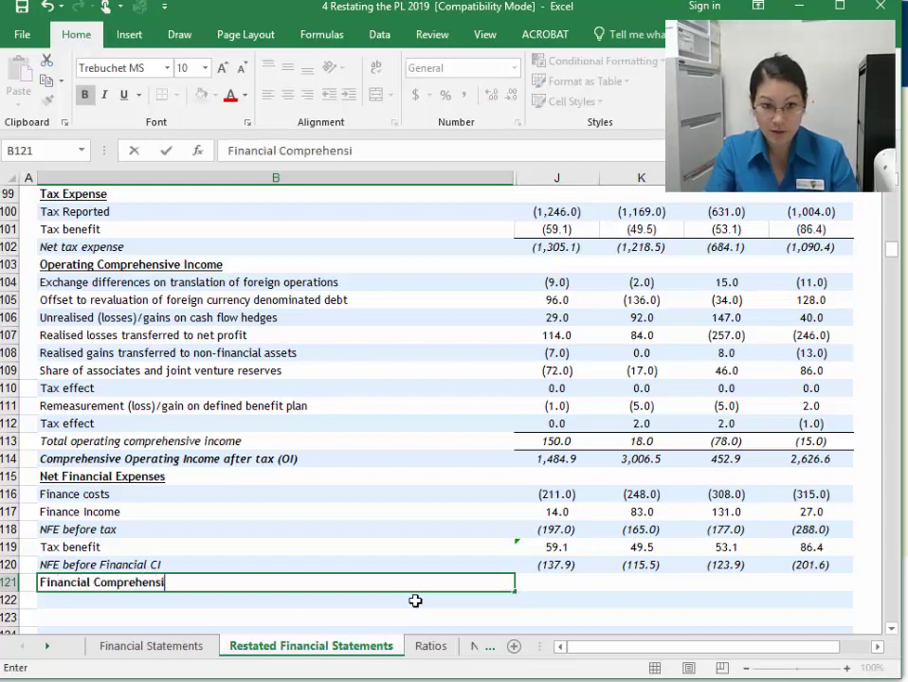
type("ve Income")
key("Return")
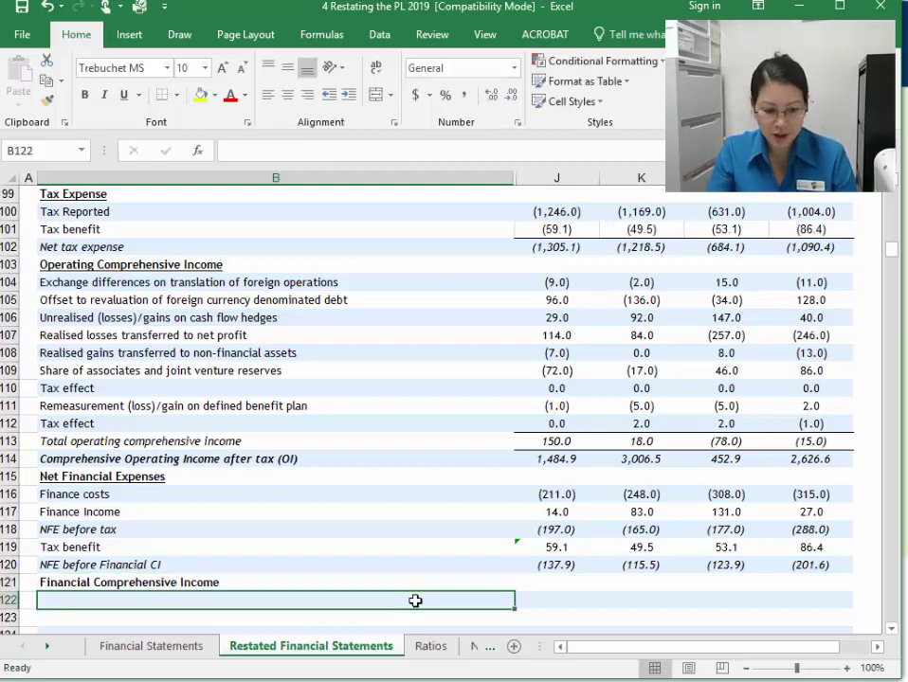
type("=")
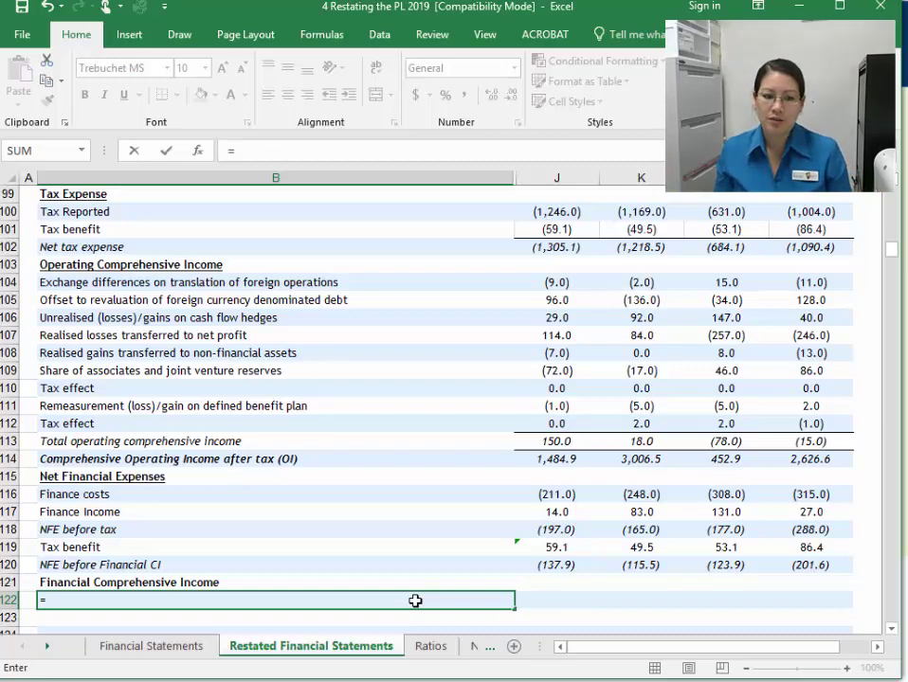
key("Return")
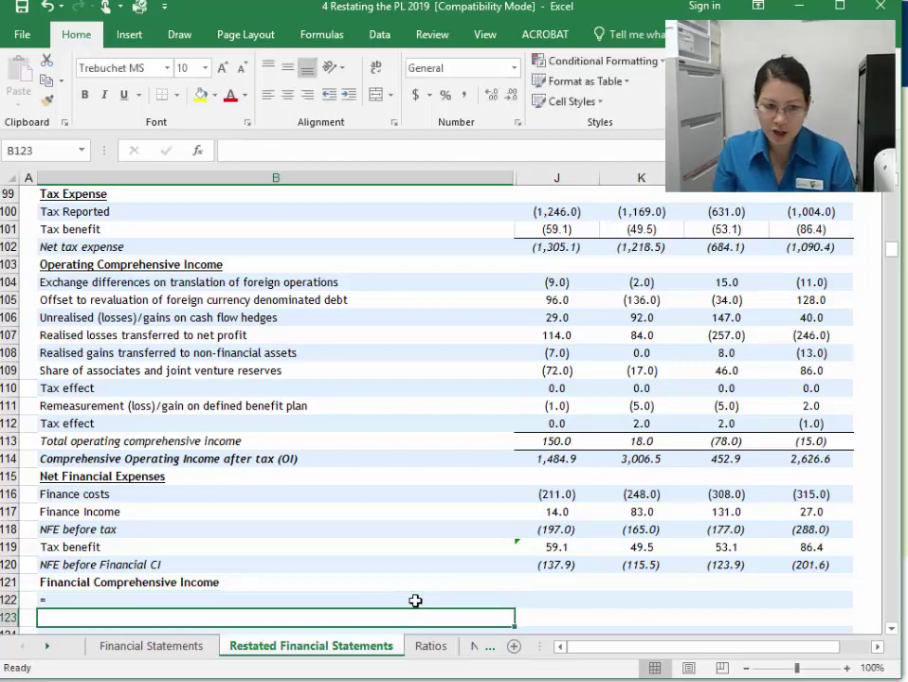
left_click(574, 604)
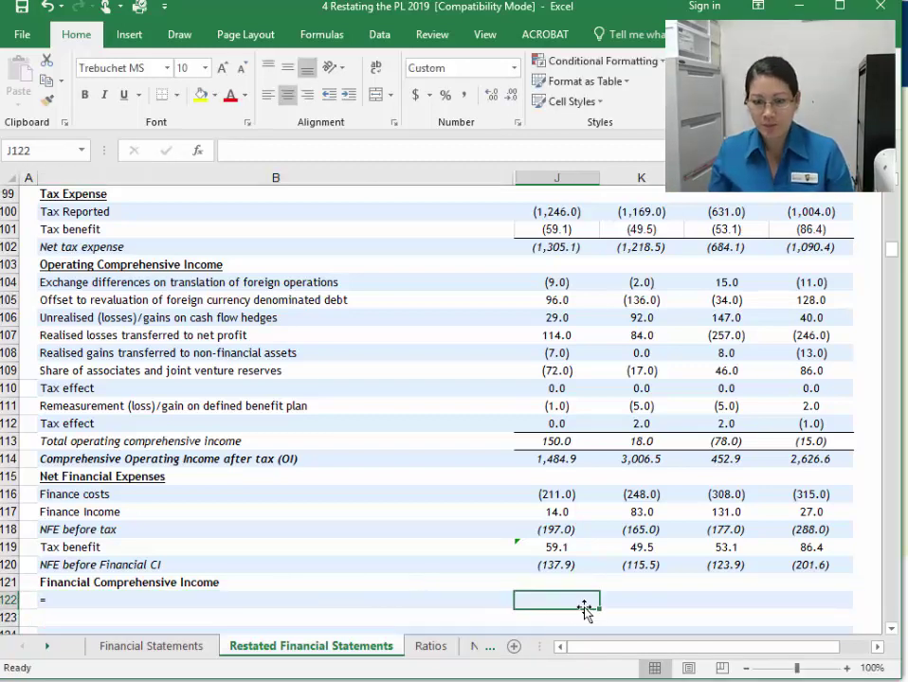
scroll(439, 609, "down", 1)
scroll(439, 608, "down", 2)
left_click(138, 509)
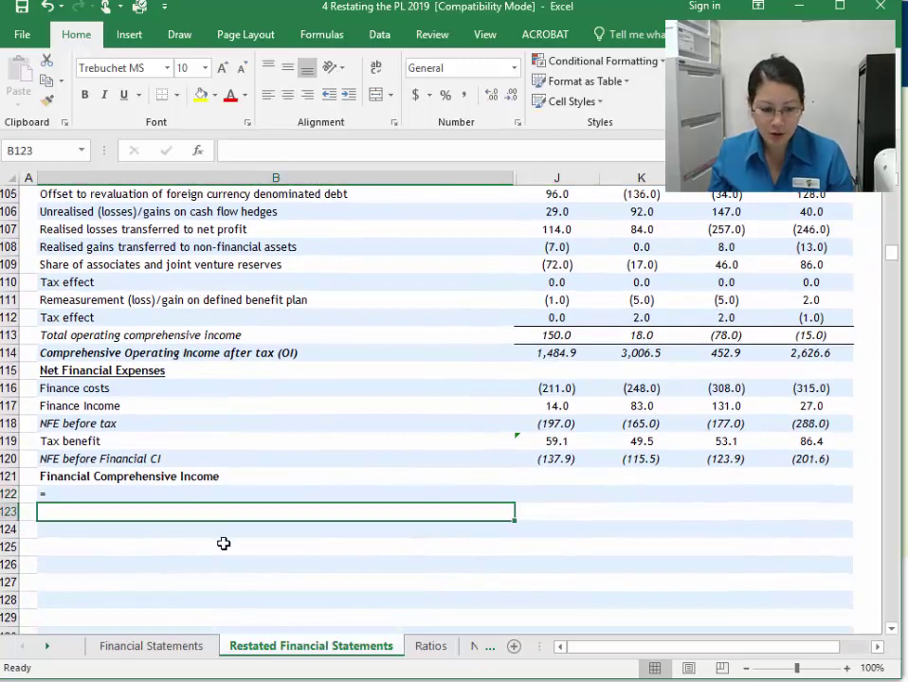
Replace the B122 entry with the note "I have nothing - just to show you how to set out if your firm does have it"
left_click(107, 492)
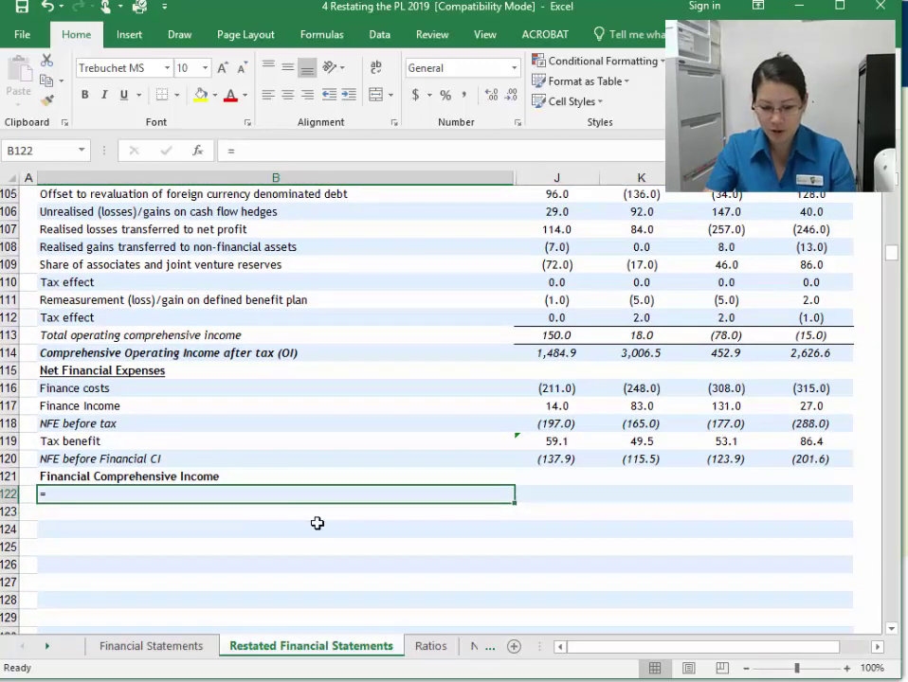
type("I have nothing")
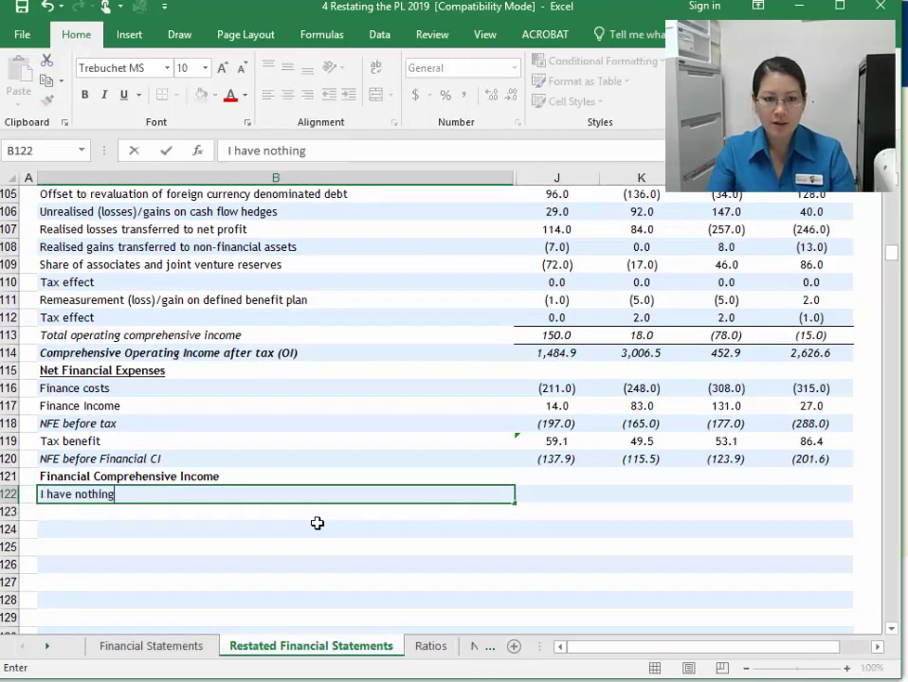
key("Return")
key("Up")
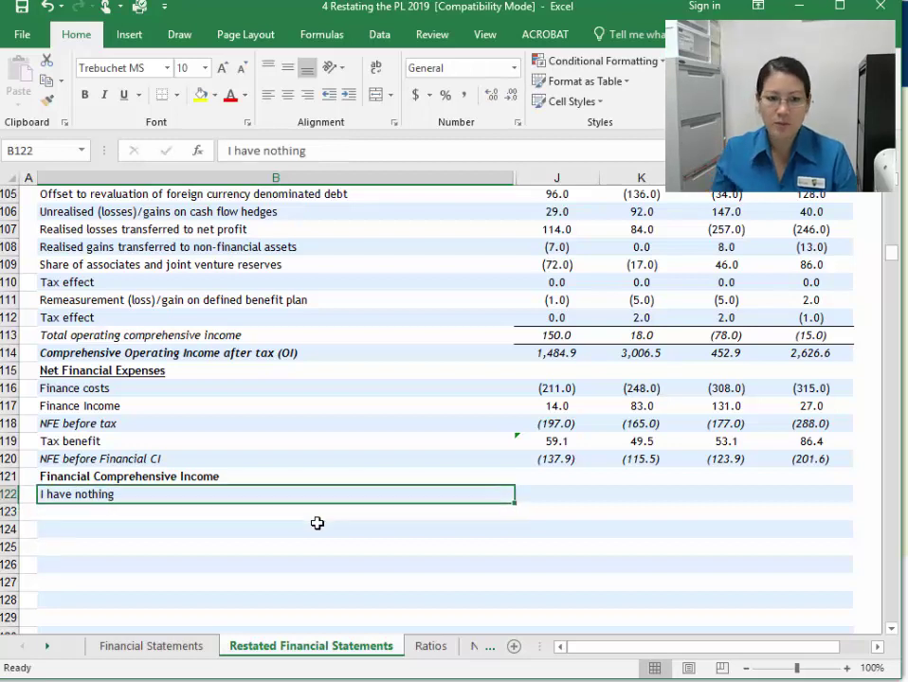
left_click(358, 146)
type("- just to show ")
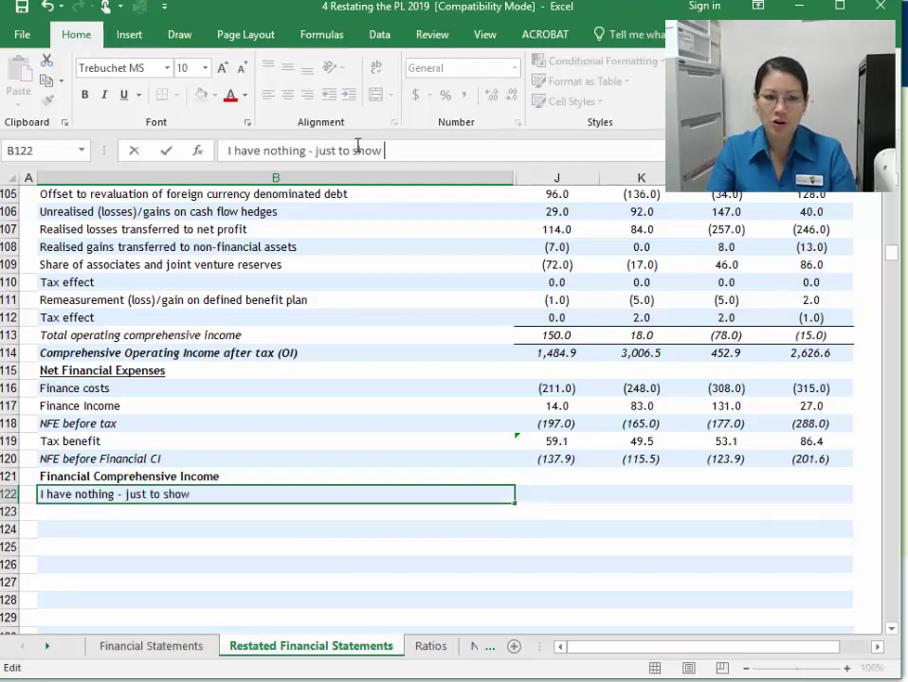
type("you how to set out")
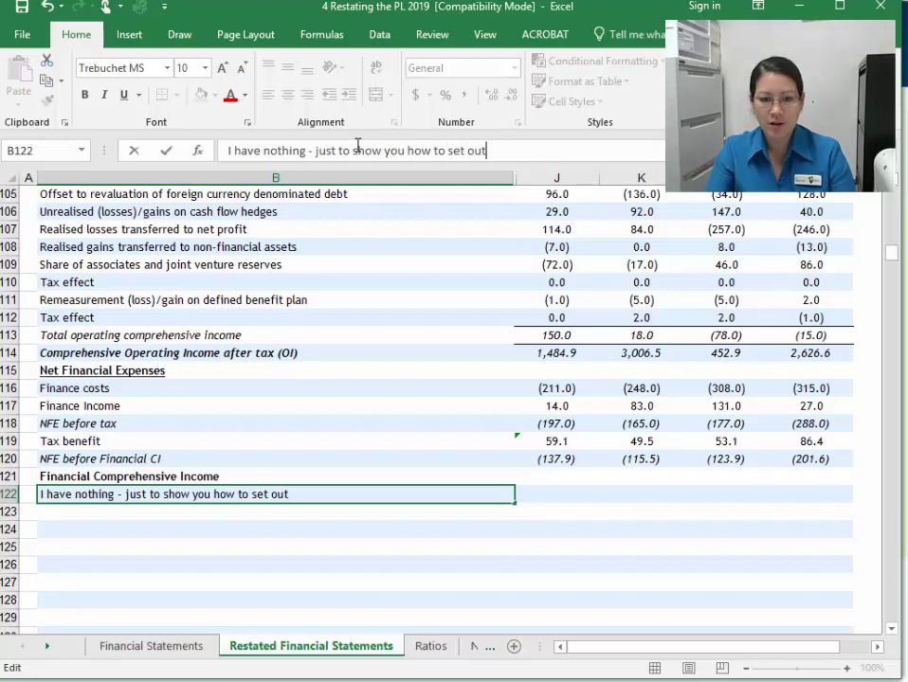
type(" if your firm d")
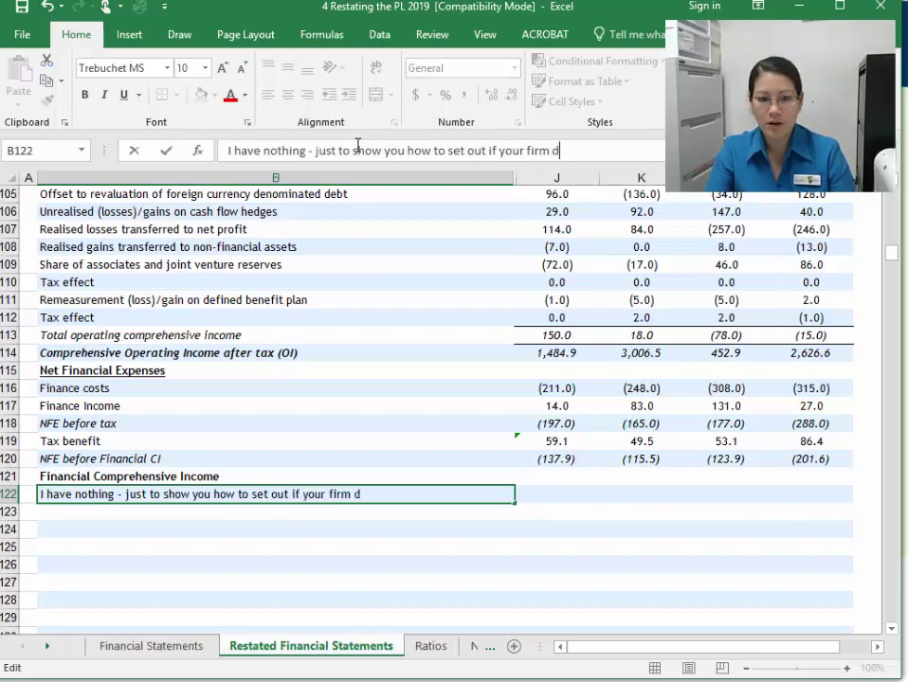
type("oes have it")
key("Return")
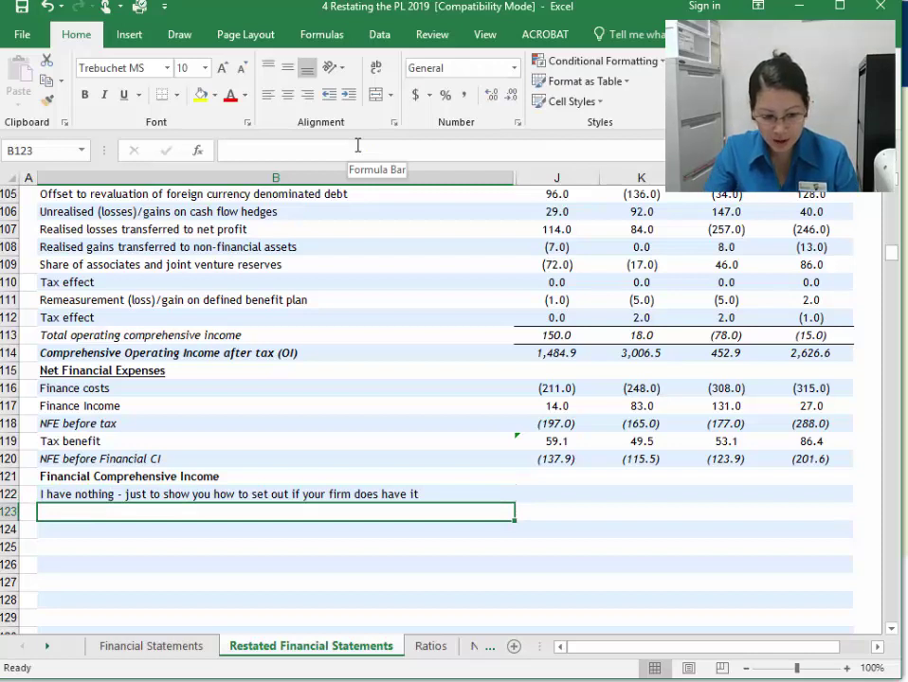
Label B123, directly beneath the note, as "Total financial comprehensive income"
type("Total finan")
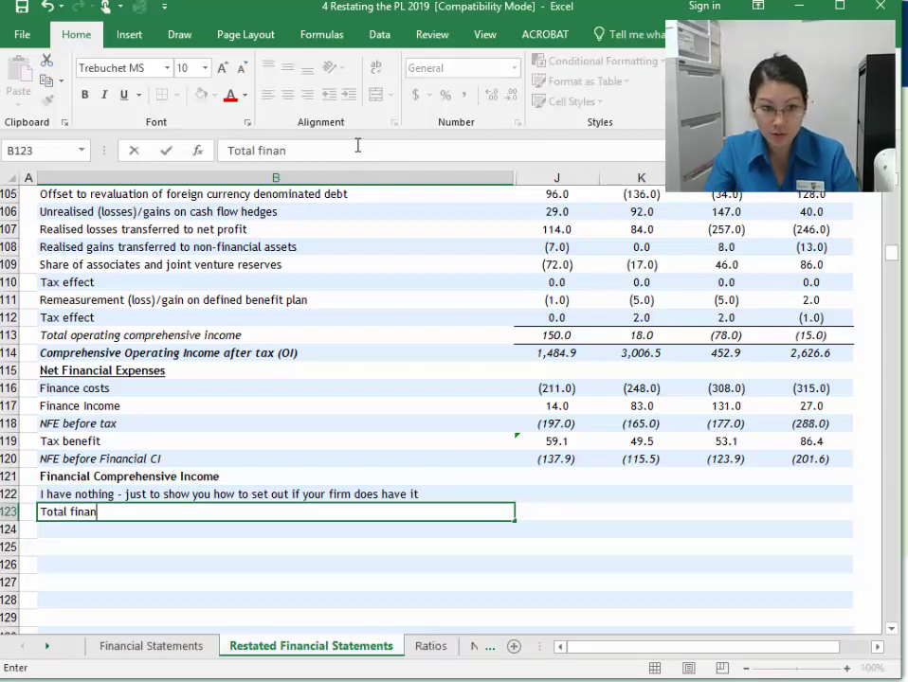
type("cial comprehens")
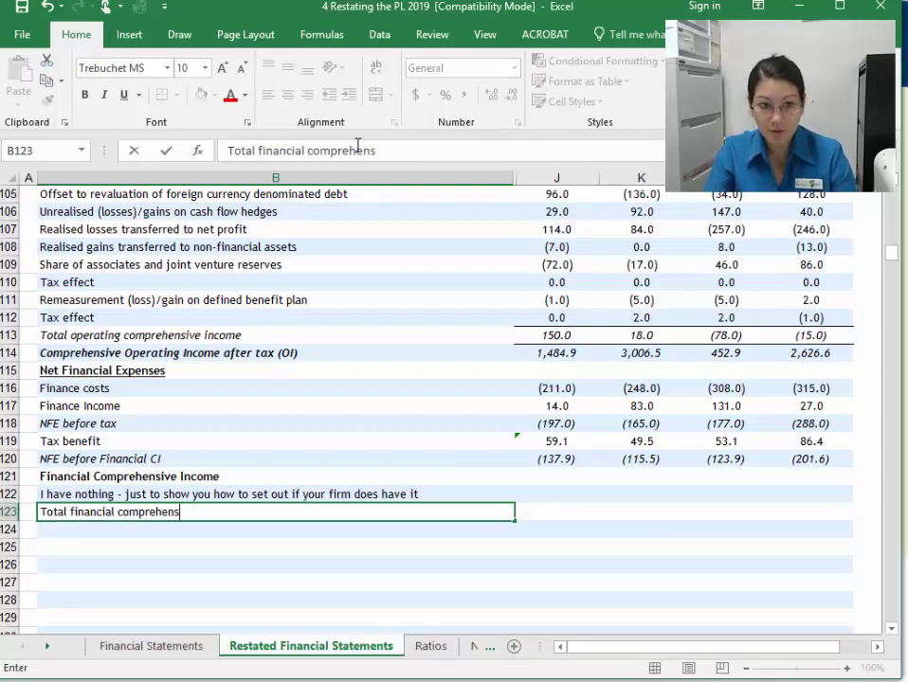
type("ive income")
key("Return")
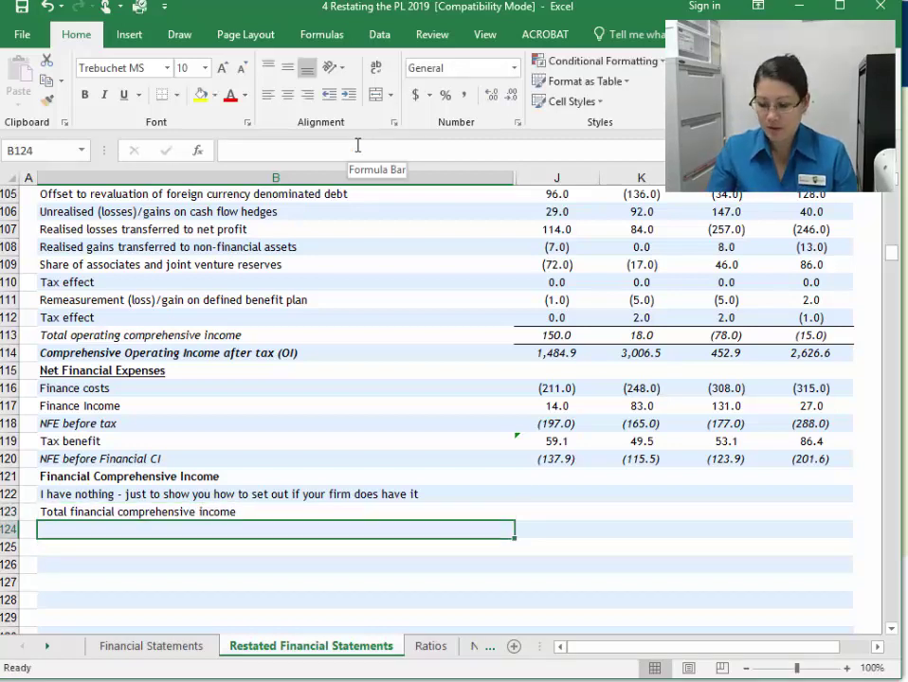
Underline the Financial Comprehensive Income heading in B121
key("Up")
key("Up")
key("ctrl+u")
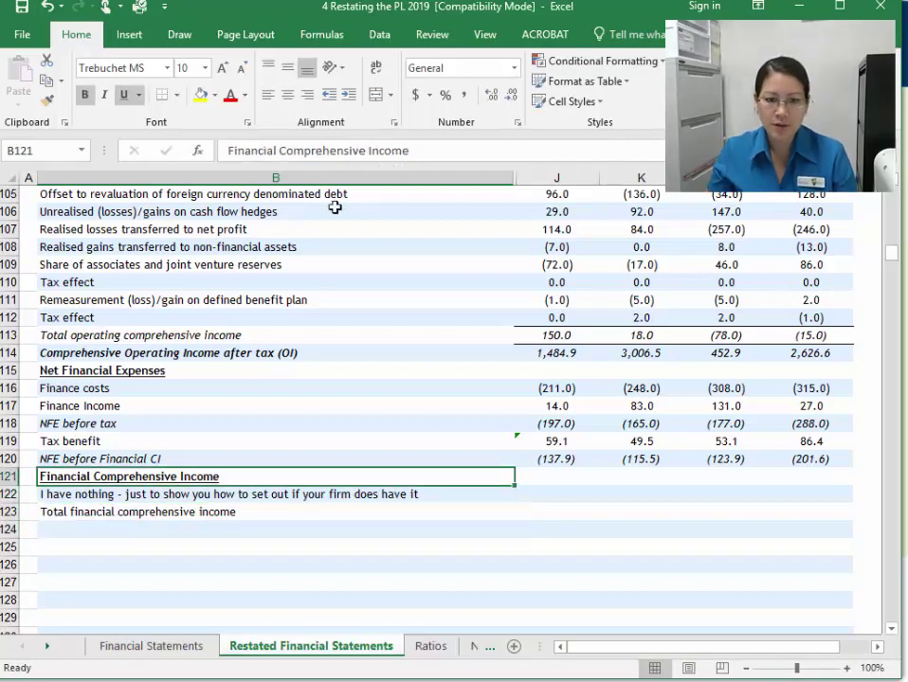
Link the 2018 amount in J122 to Financial Comprehensive Income in the movements in equity with =J15, and fill it across to the 2015 column
type("0")
key("Return")
left_click(578, 496)
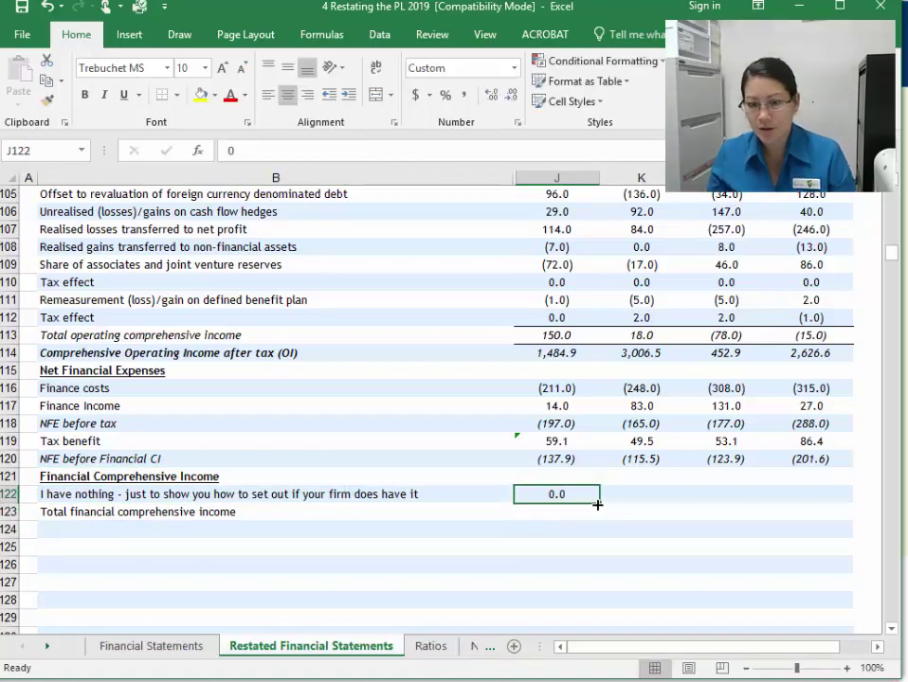
type("=")
scroll(593, 530, "up", 20)
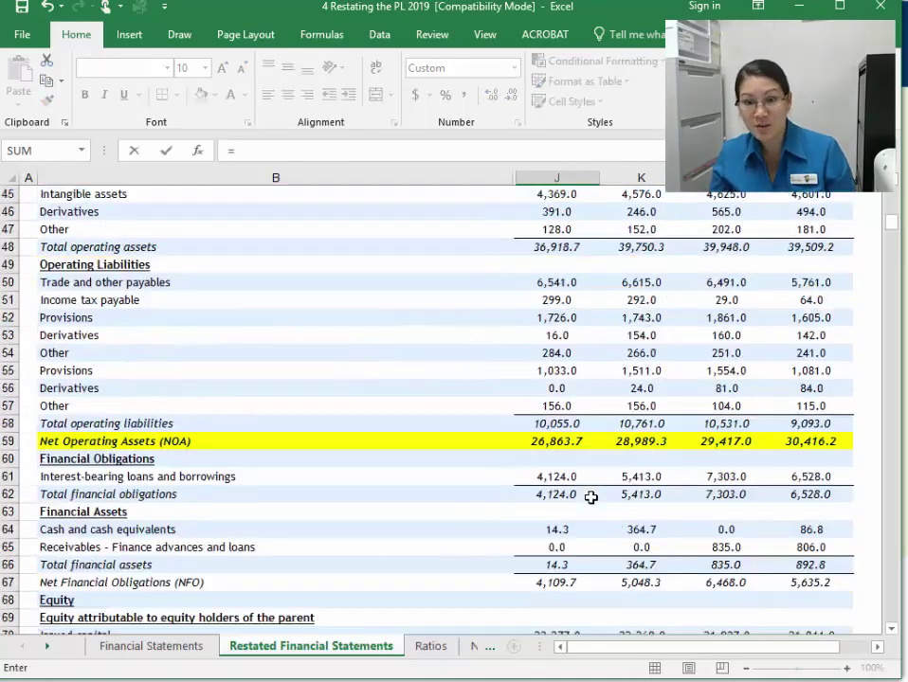
scroll(585, 477, "up", 10)
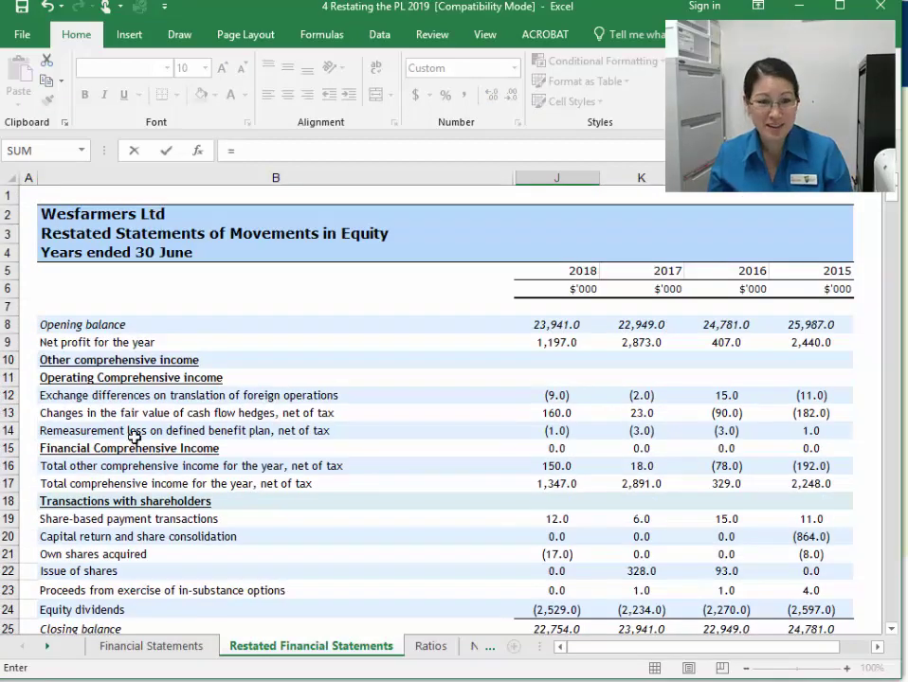
left_click(555, 448)
key("Return")
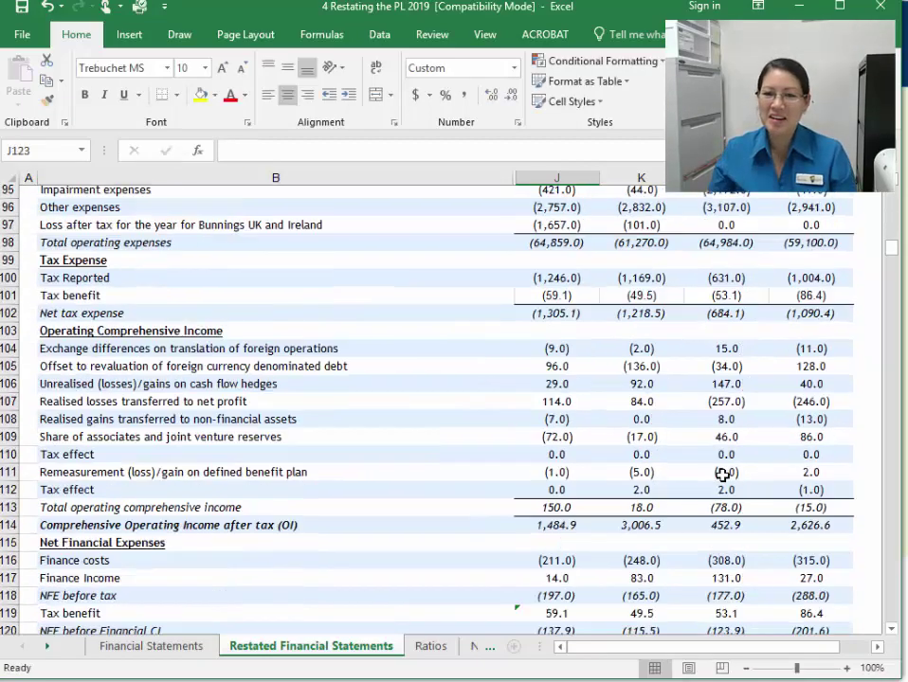
left_click(574, 600)
left_click_drag(598, 609, 812, 663)
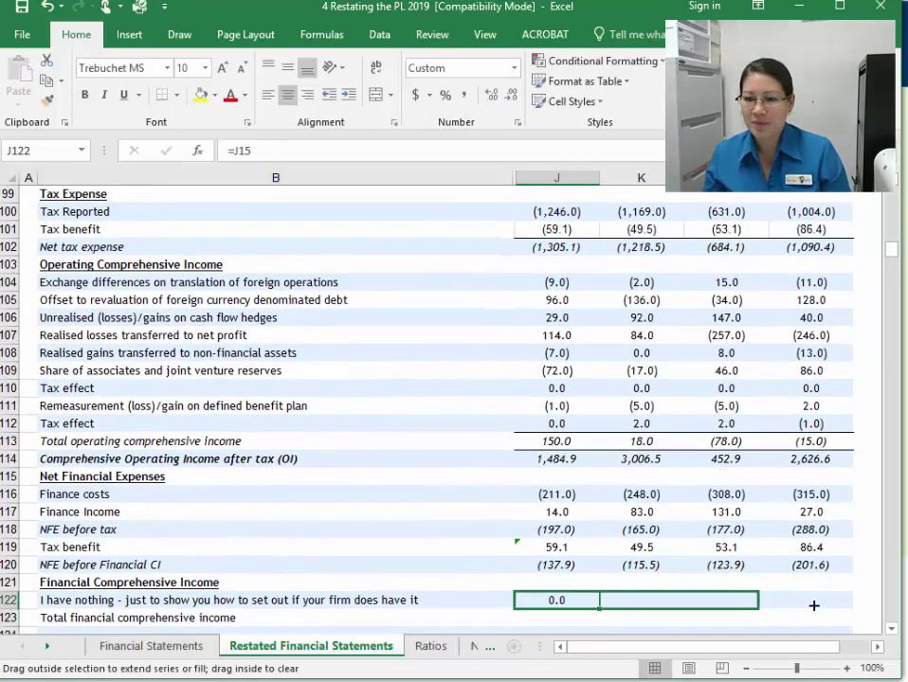
Set the 2018 Total financial comprehensive income in J123 to =J122 and fill it across to the 2015 column
scroll(493, 564, "down", 3)
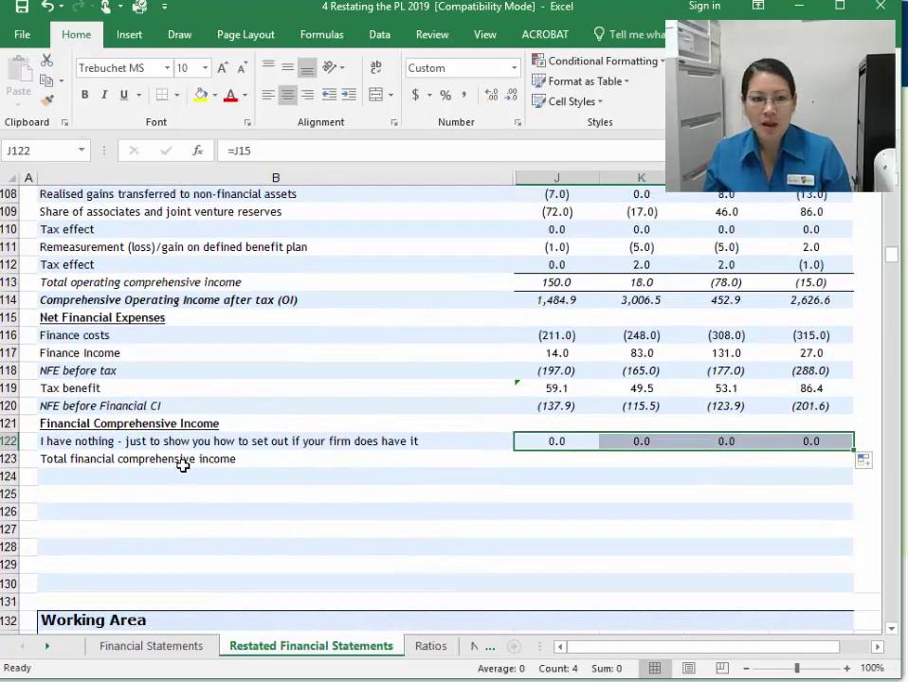
left_click(268, 459)
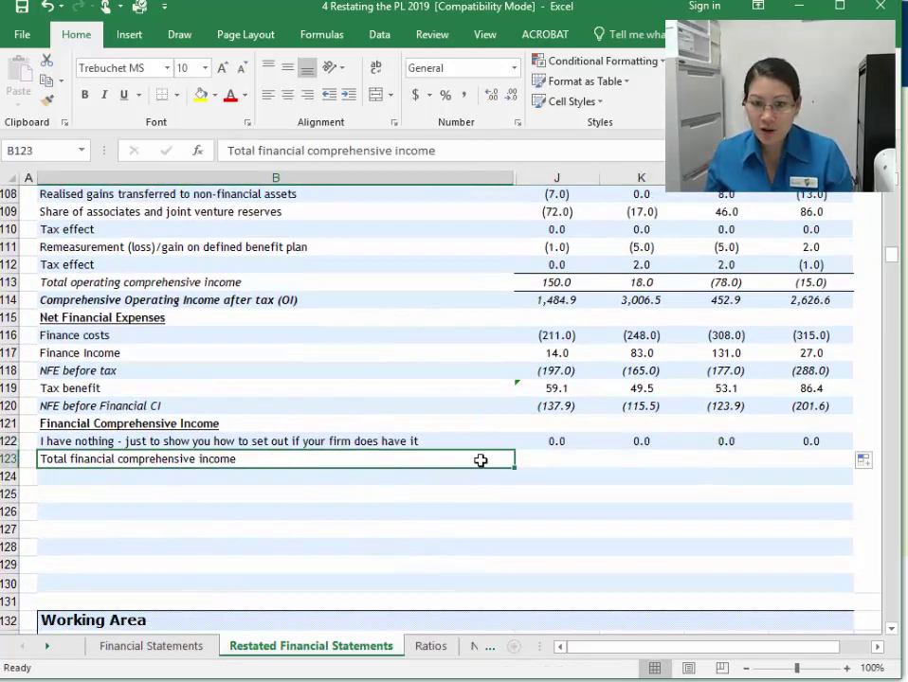
left_click(559, 460)
type("=")
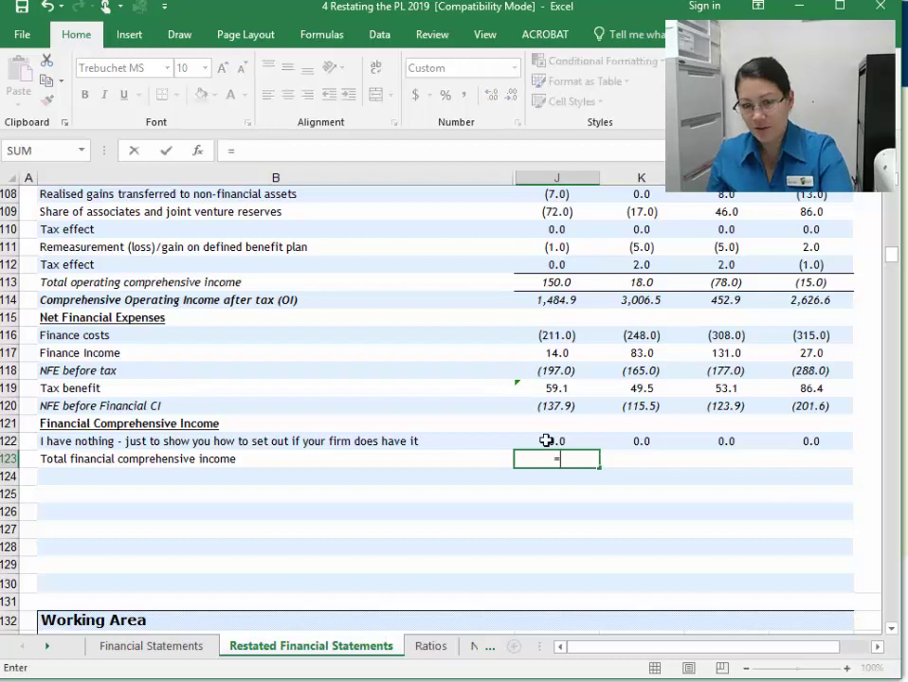
left_click(547, 440)
key("Return")
left_click(557, 458)
left_click_drag(599, 471, 810, 474)
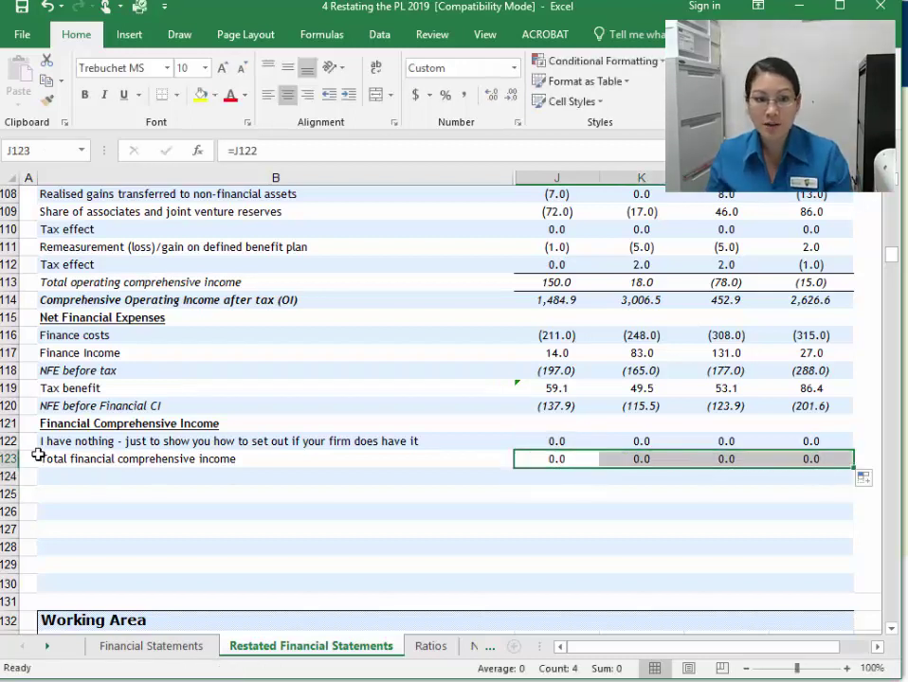
Italicise the Total financial comprehensive income row and add a bottom border under the row 122 amounts for all four years
left_click(8, 460)
key("ctrl+b")
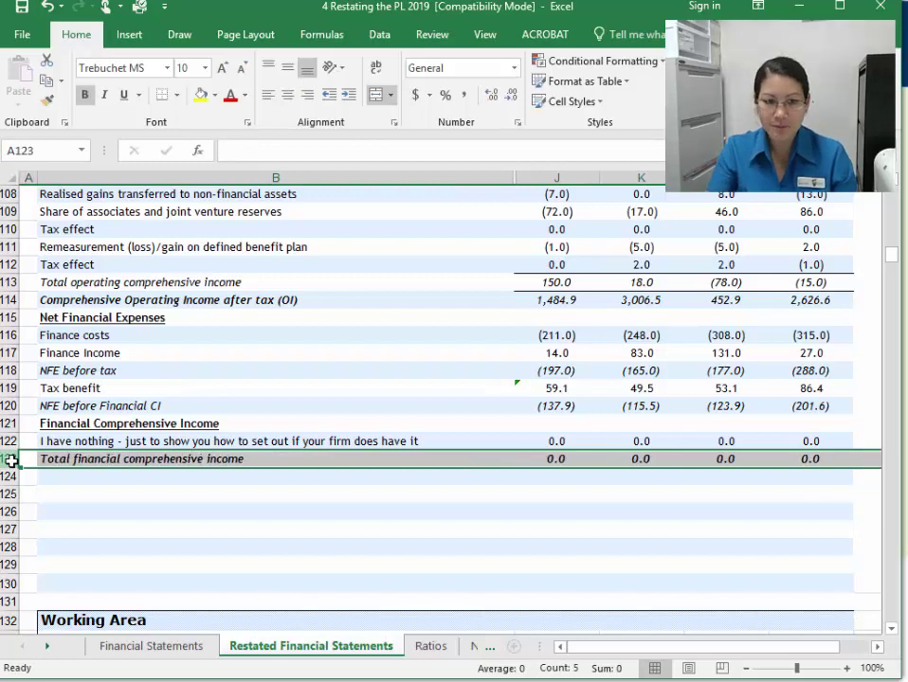
key("ctrl+i")
key("ctrl+b")
left_click_drag(557, 440, 777, 439)
left_click(163, 94)
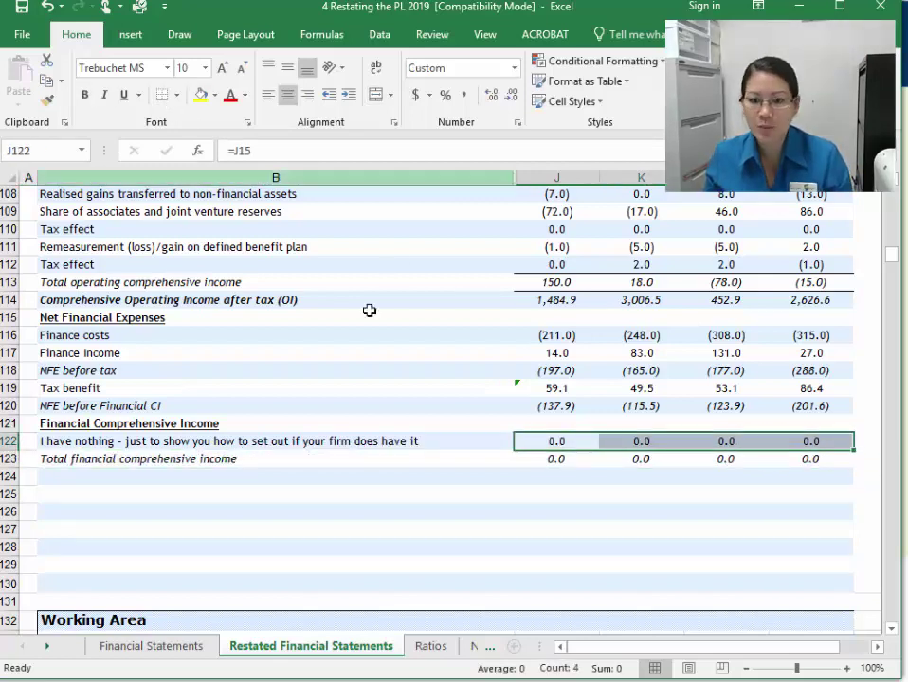
left_click(446, 486)
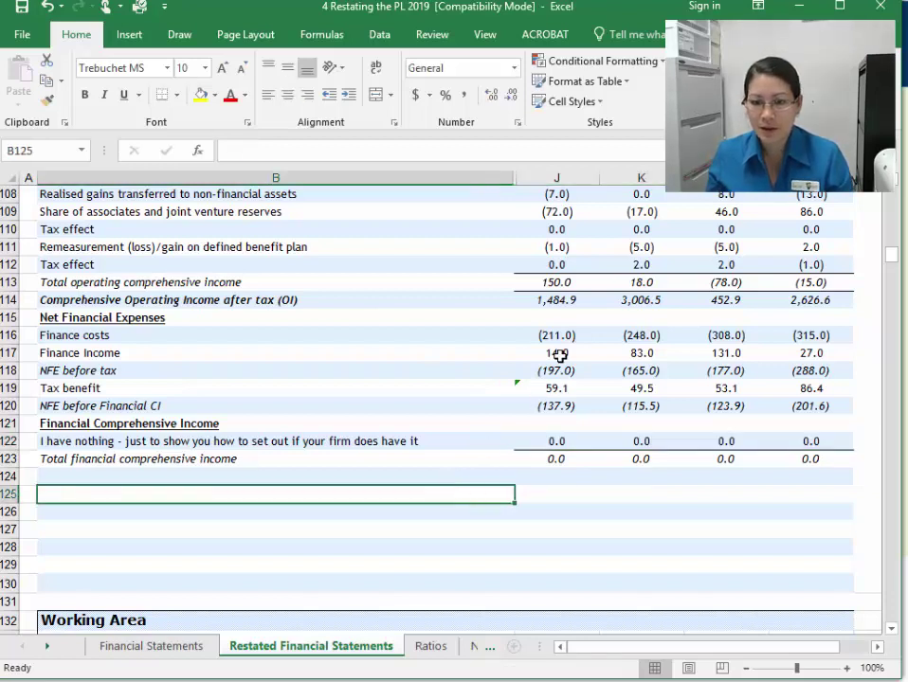
Add bottom borders under the Finance Income and Tax benefit amounts in rows 117 and 119 across all four years
left_click_drag(557, 356, 812, 354)
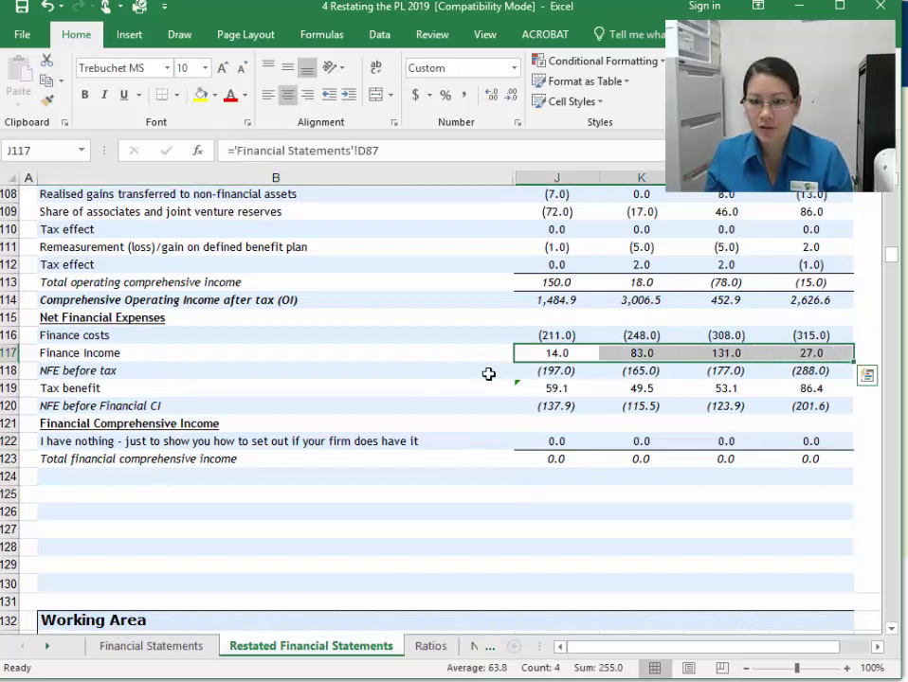
left_click_drag(554, 387, 805, 388)
left_click(182, 497)
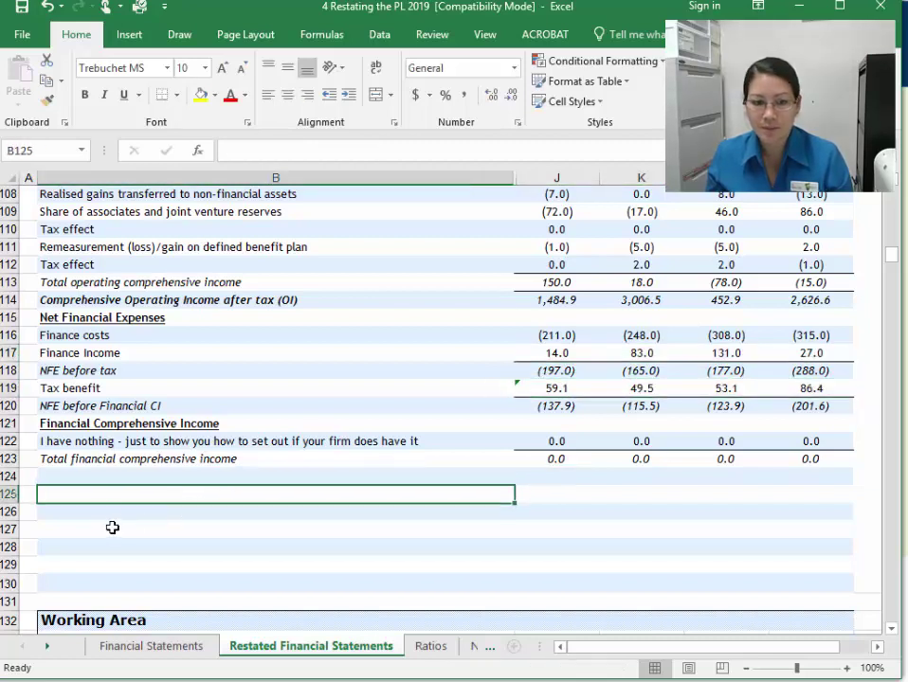
Label B124, beneath Total financial comprehensive income, as "Net Financial Expenses after tax (NFE)"
left_click(117, 478)
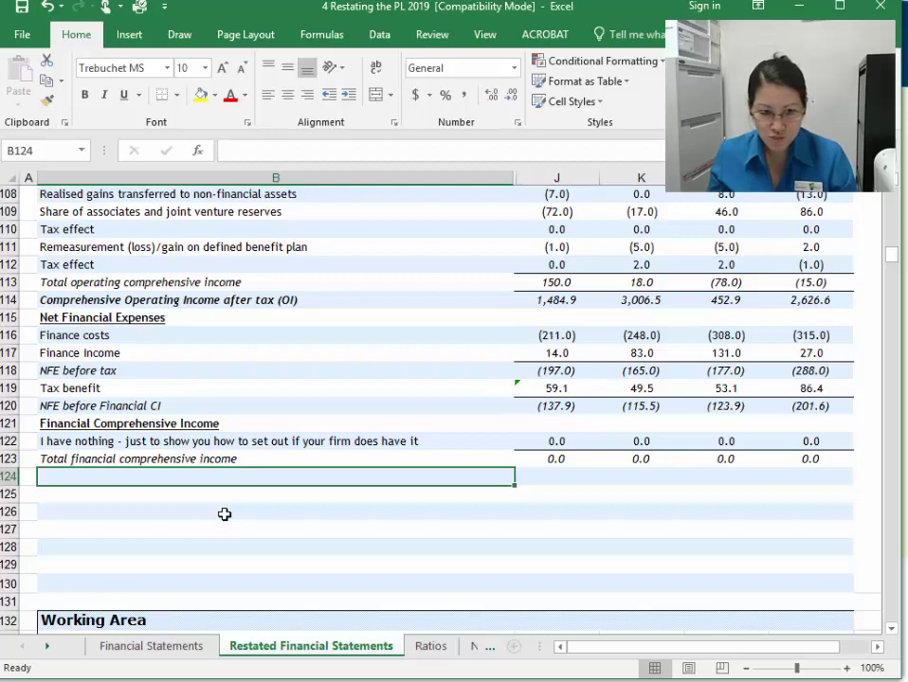
key("alt+Tab")
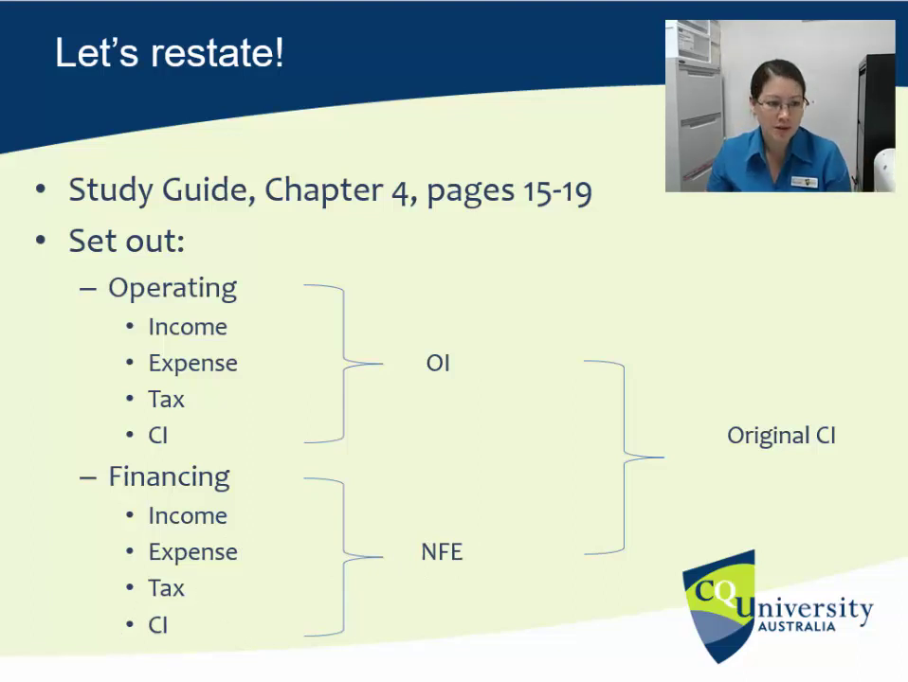
key("alt+Tab")
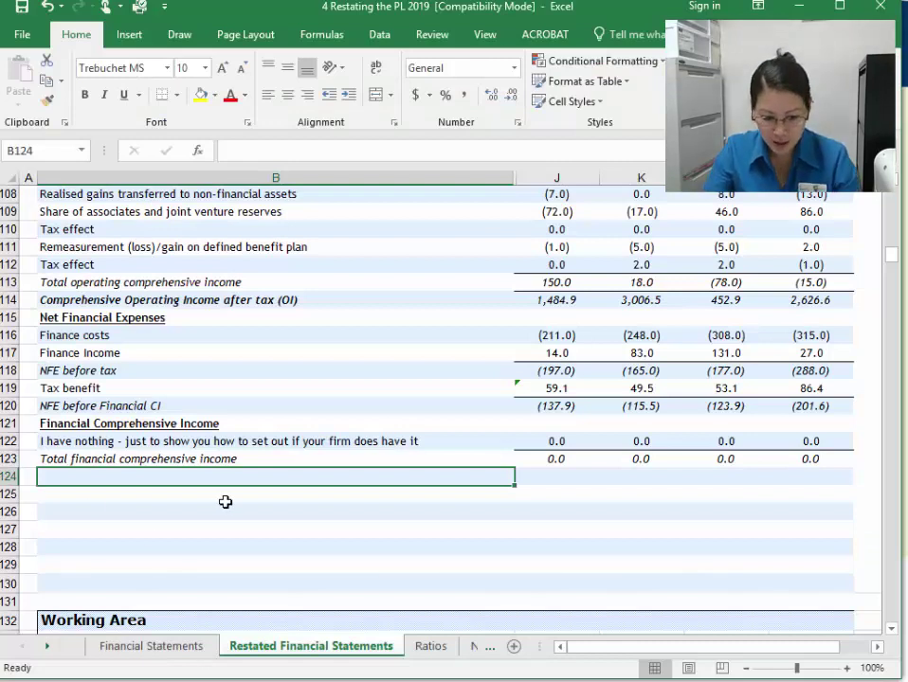
type("Net")
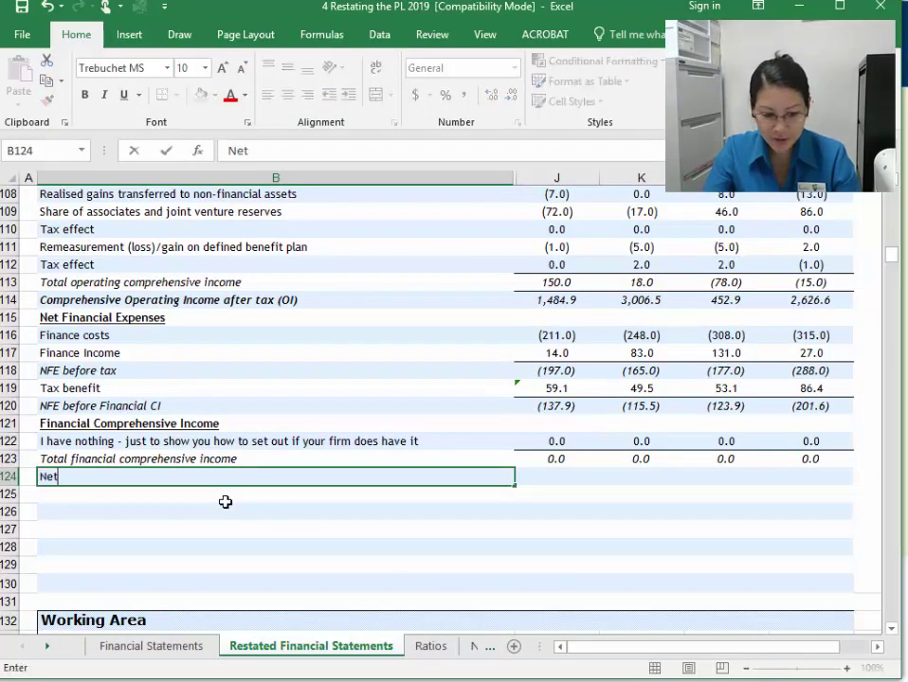
type(" F")
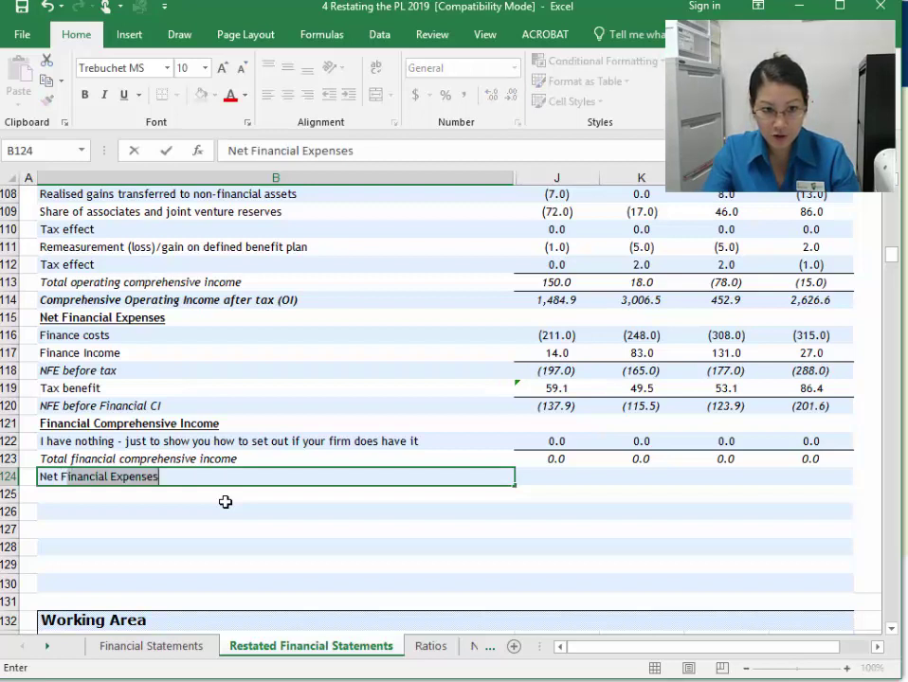
type("in")
key("Return")
key("Up")
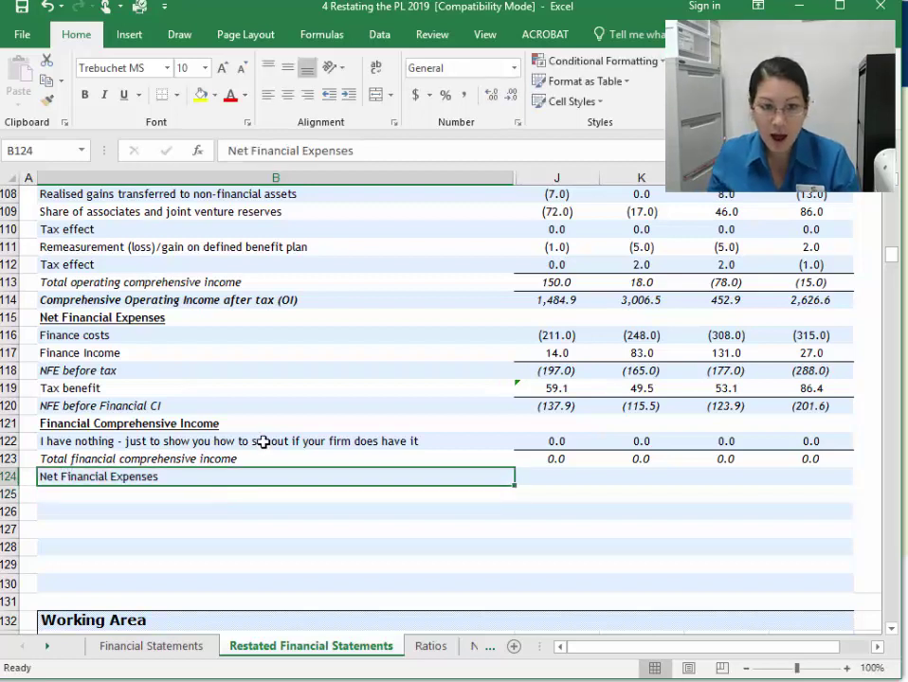
left_click(393, 156)
type("after tax (NFE")
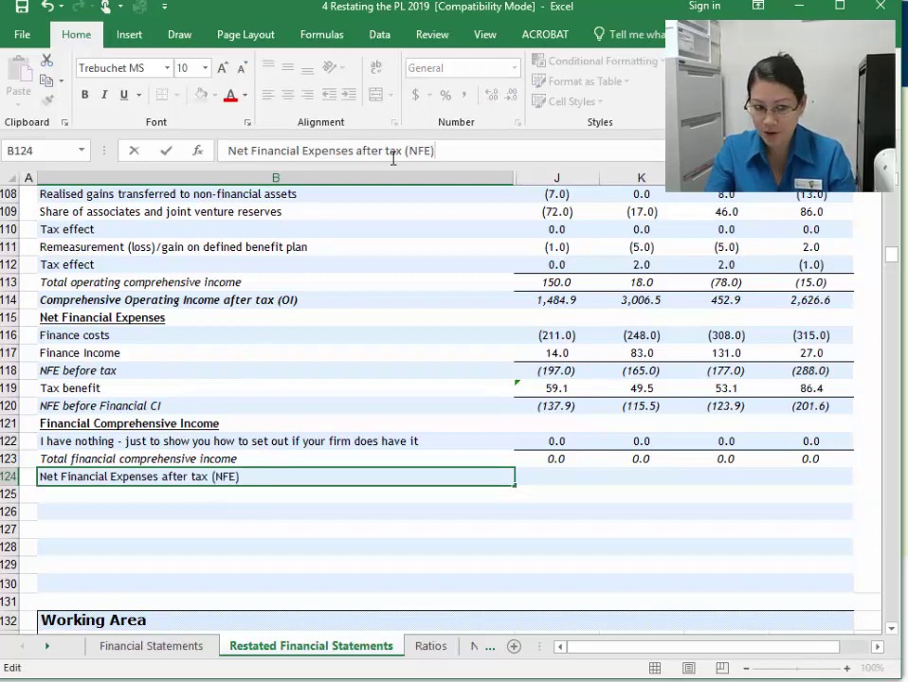
key("Return")
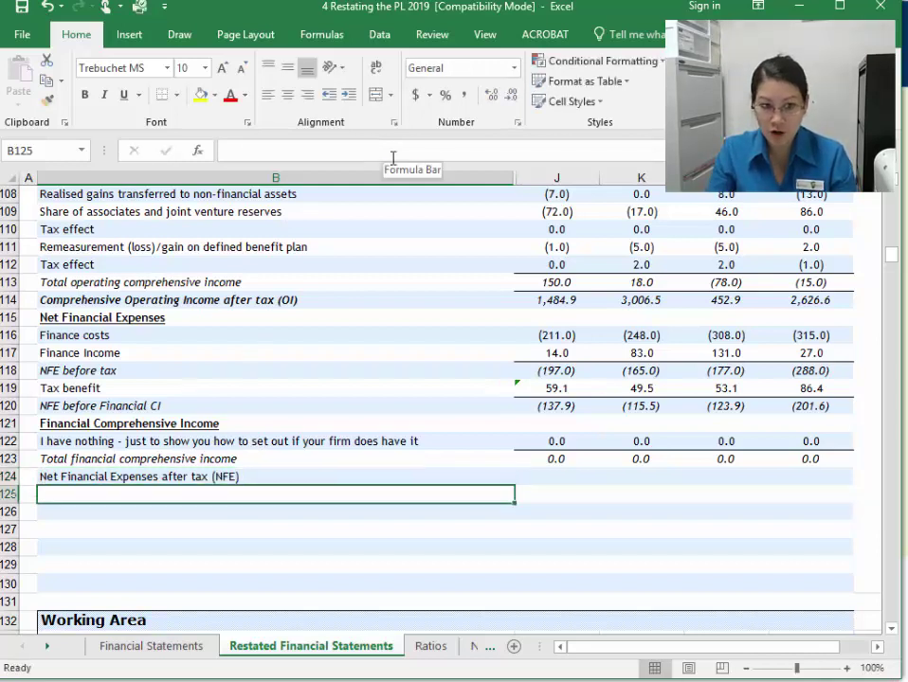
Italicise the Net Financial Expenses after tax (NFE) label in B124
key("Up")
key("ctrl+i")
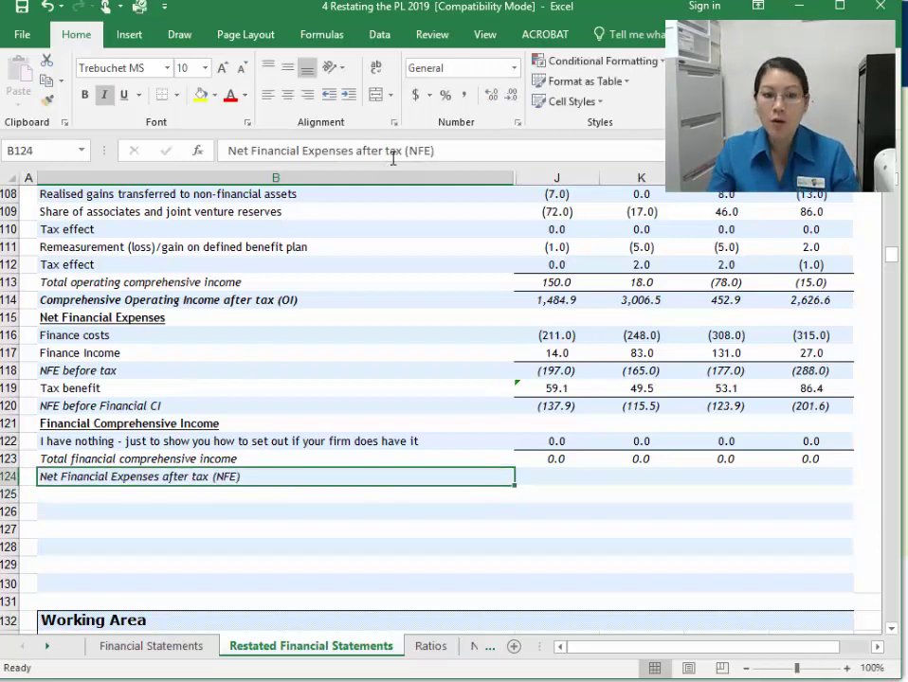
left_click(119, 370)
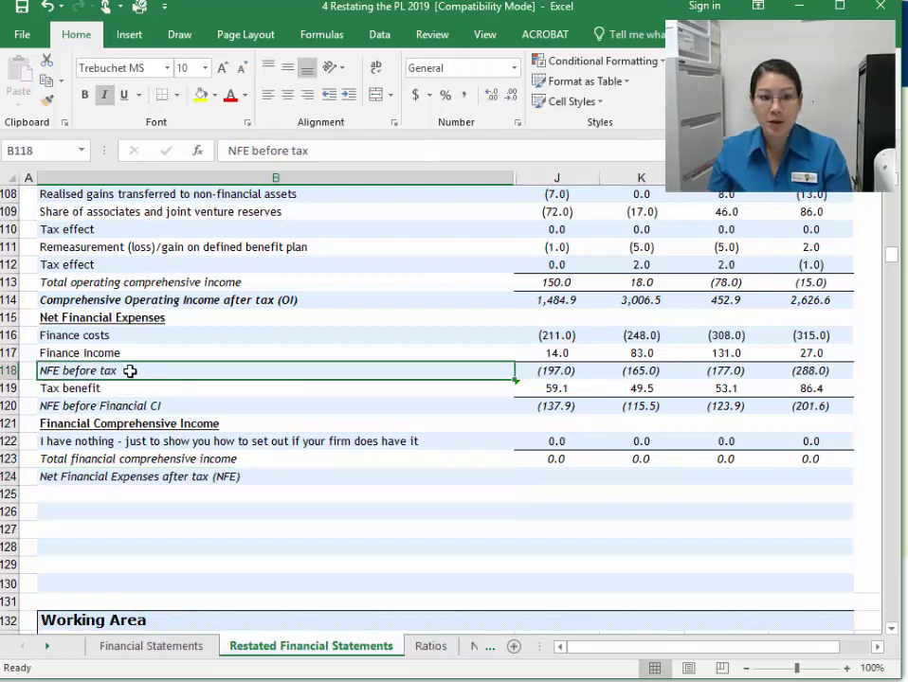
Calculate the 2018 Net Financial Expenses after tax in J124 with =J120+J123 and fill it across to the 2015 column
left_click(562, 477)
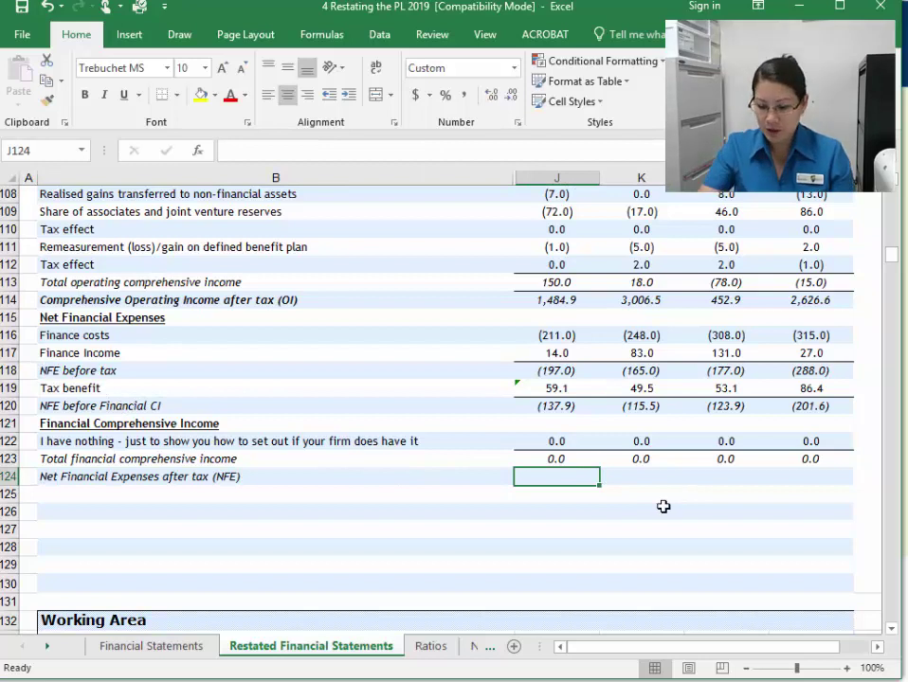
type("=")
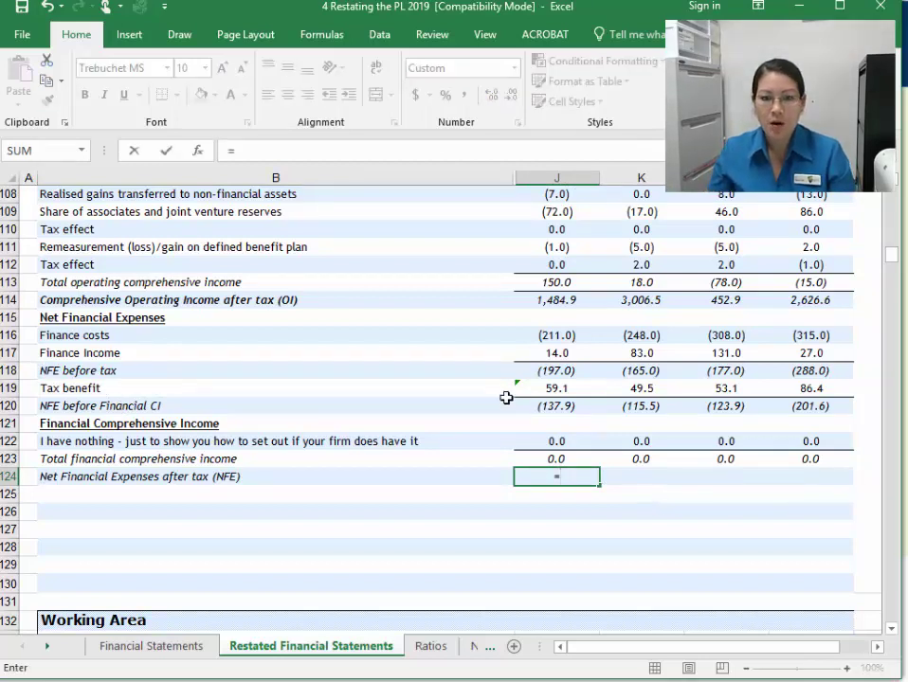
left_click(566, 406)
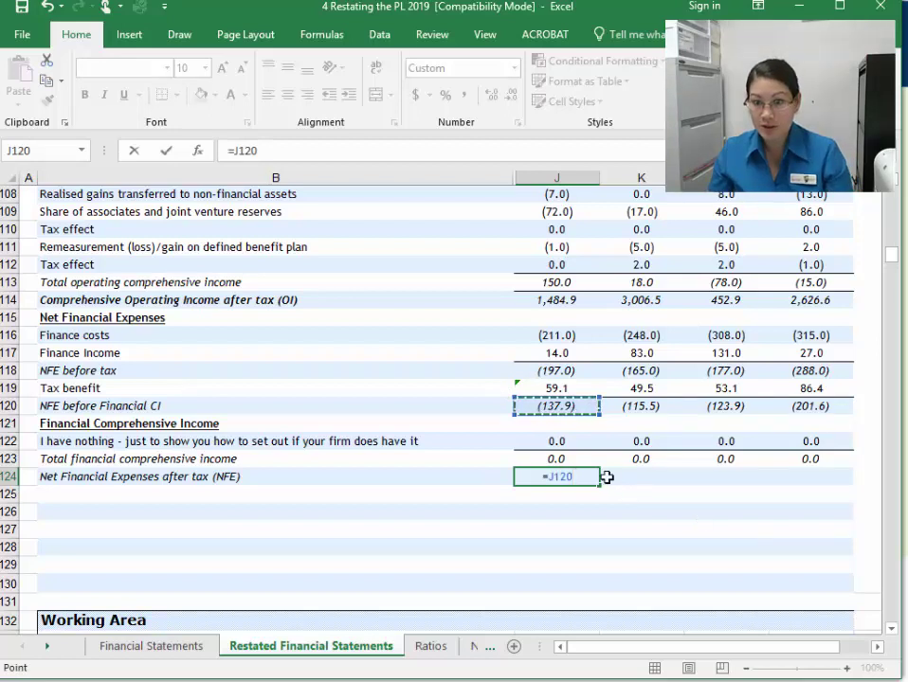
type("+")
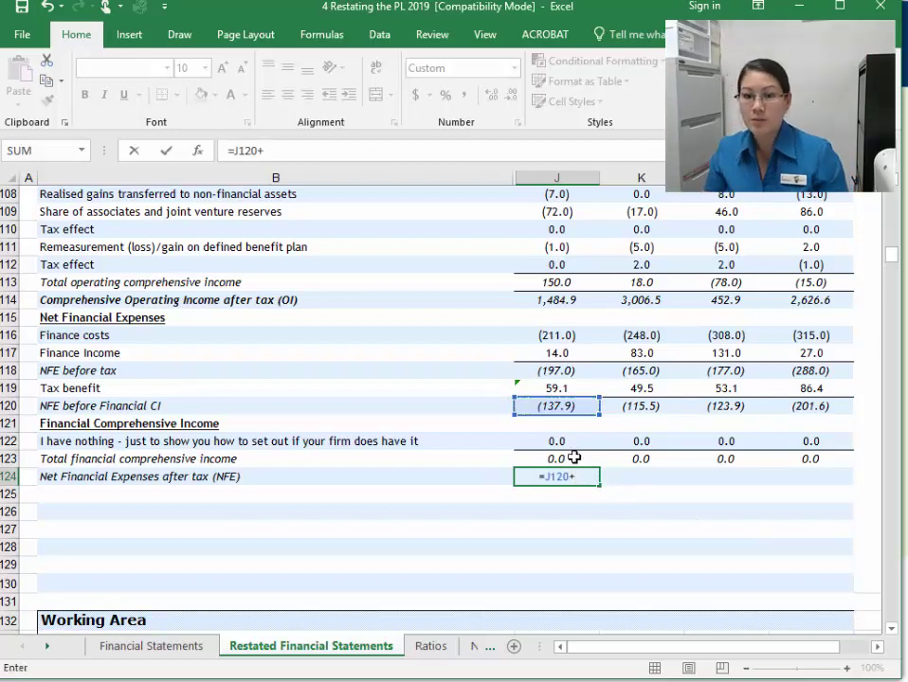
left_click(575, 458)
key("Return")
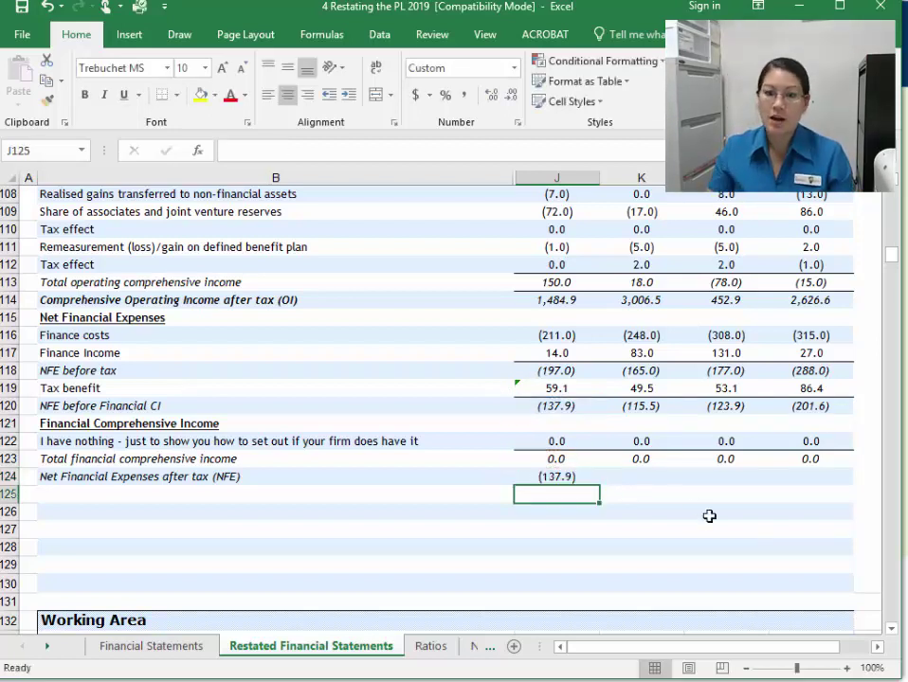
left_click(570, 479)
left_click_drag(599, 487, 822, 491)
Italicise the Net Financial Expenses after tax amounts in row 124
left_click(527, 406)
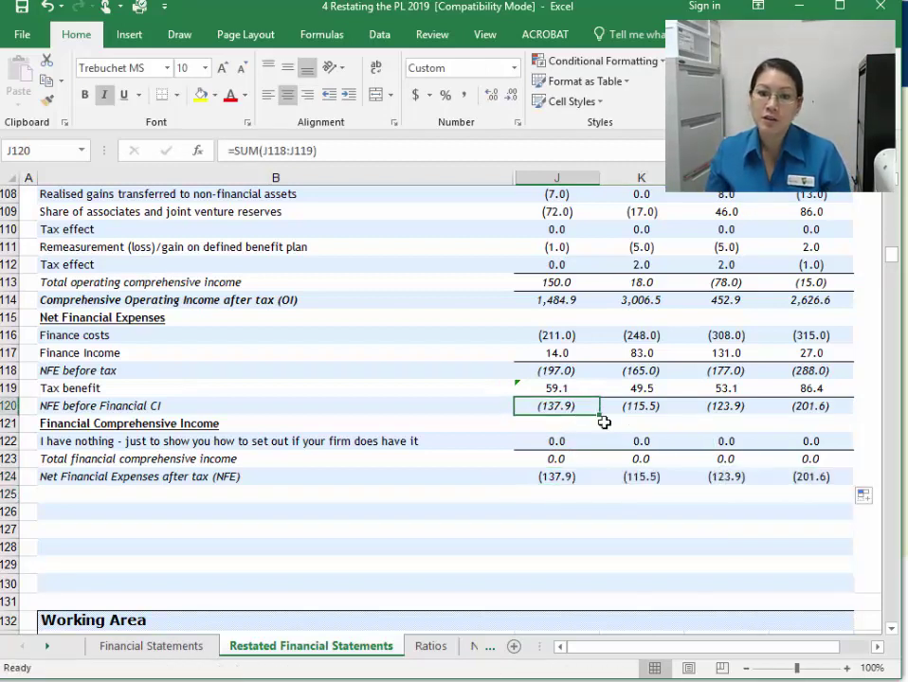
left_click(554, 440)
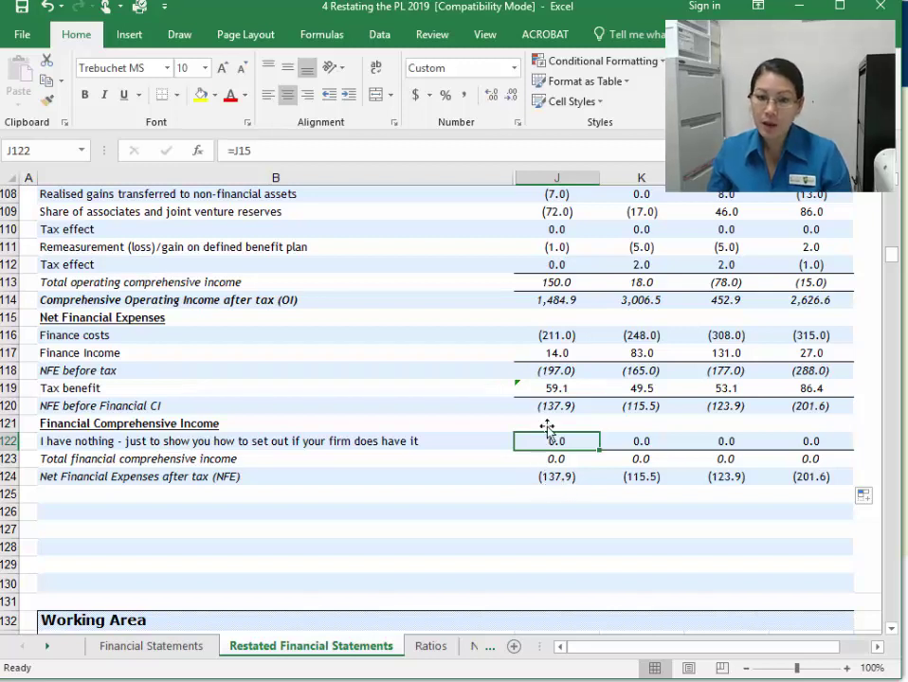
left_click(548, 477)
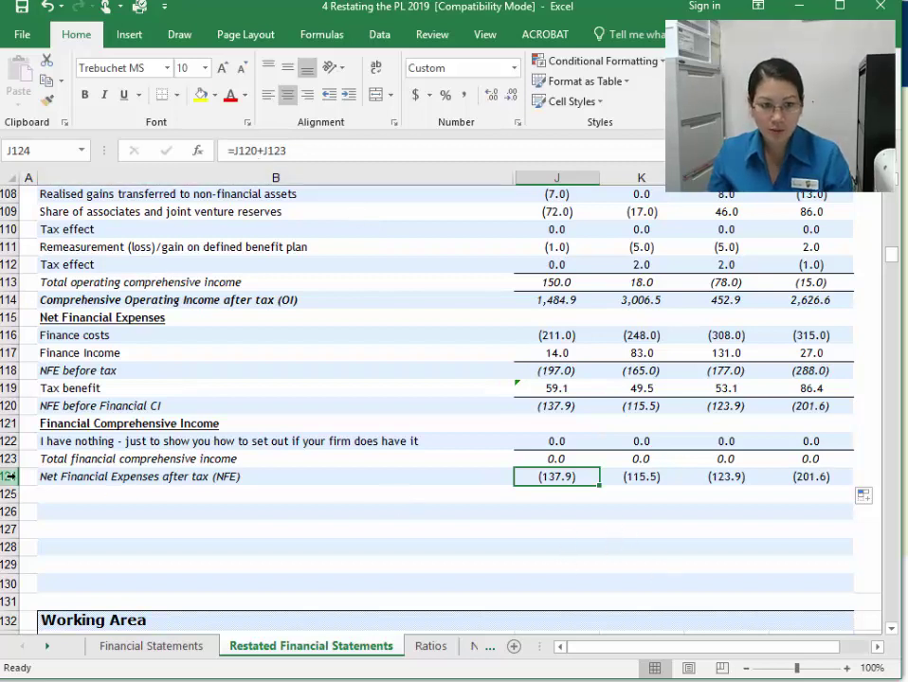
left_click(14, 476)
left_click(158, 545)
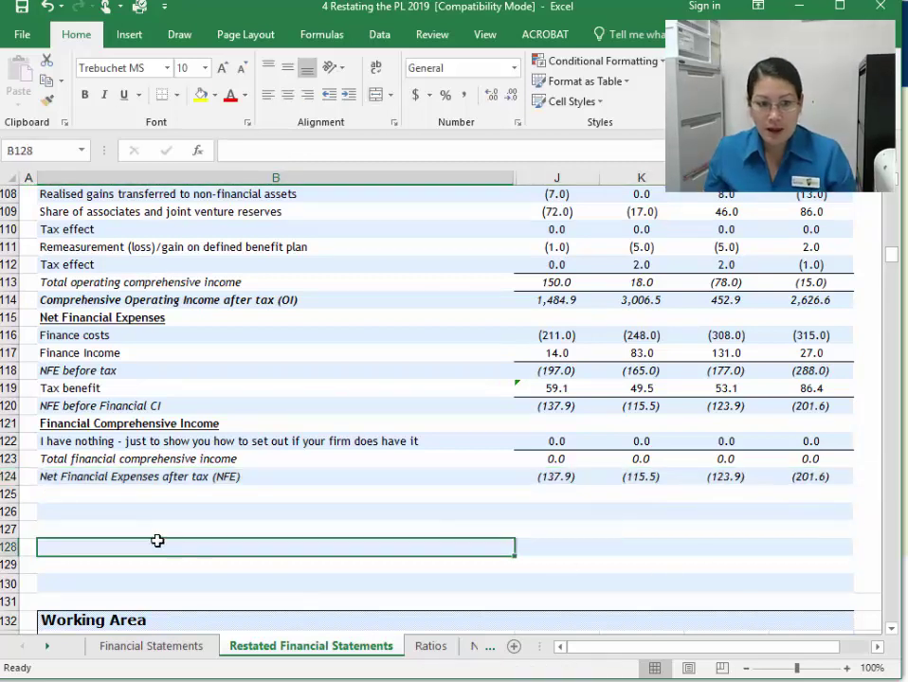
Add a bottom border under the Net Financial Expenses after tax amounts from J124 across to the 2015 column
left_click(237, 494)
left_click(554, 477)
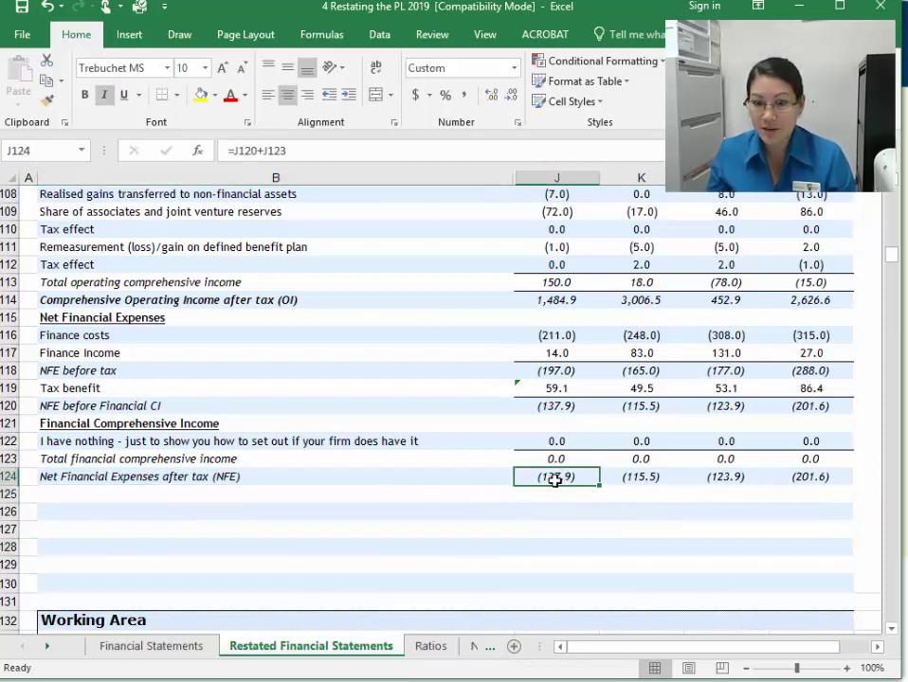
left_click_drag(557, 476, 801, 479)
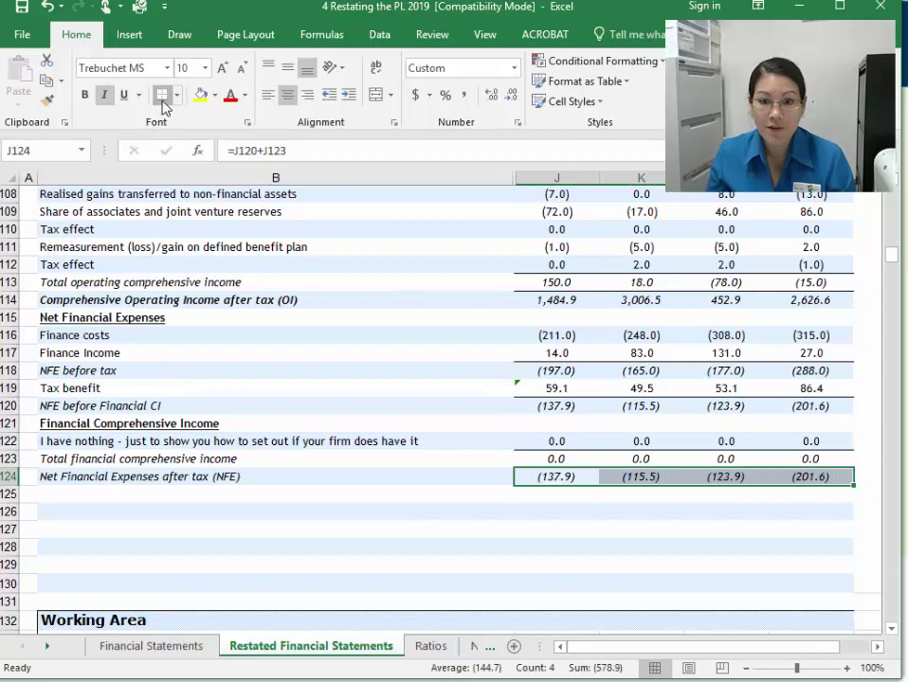
left_click(344, 413)
left_click(569, 299)
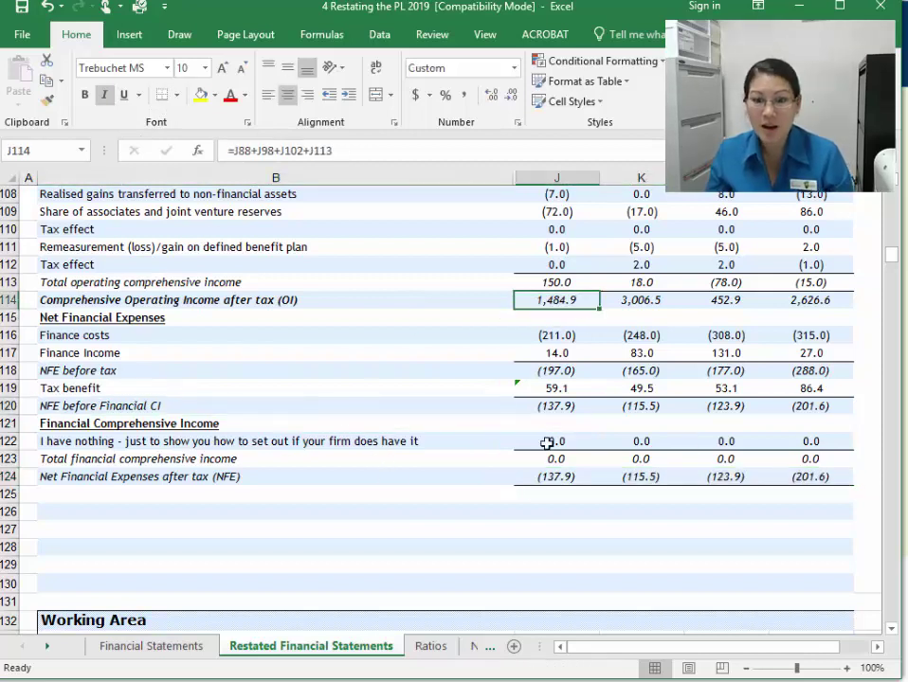
left_click(152, 495)
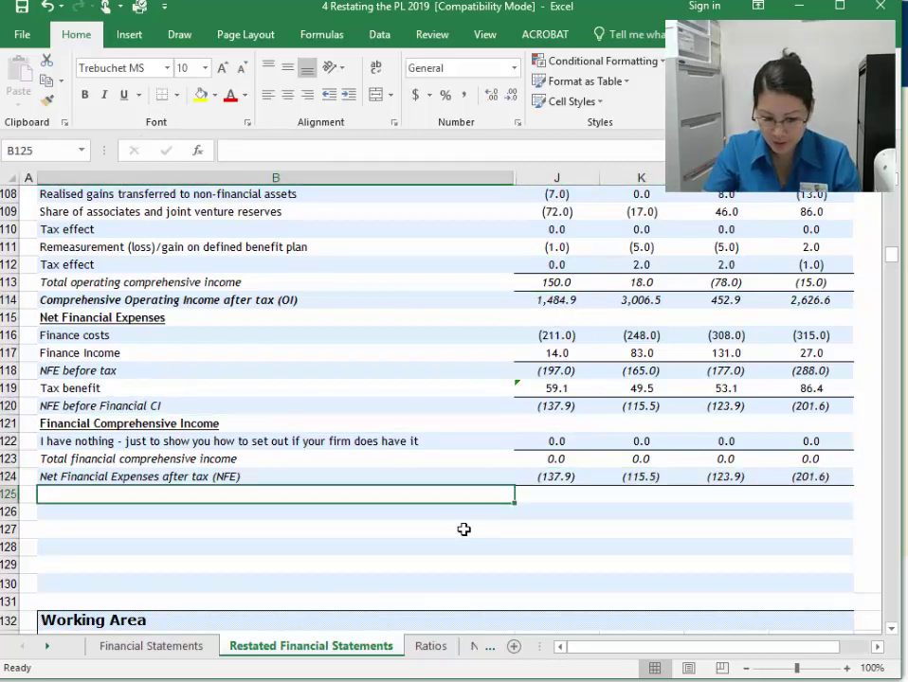
type("Comprehensive Operating Income after tax (OI)")
key("Return")
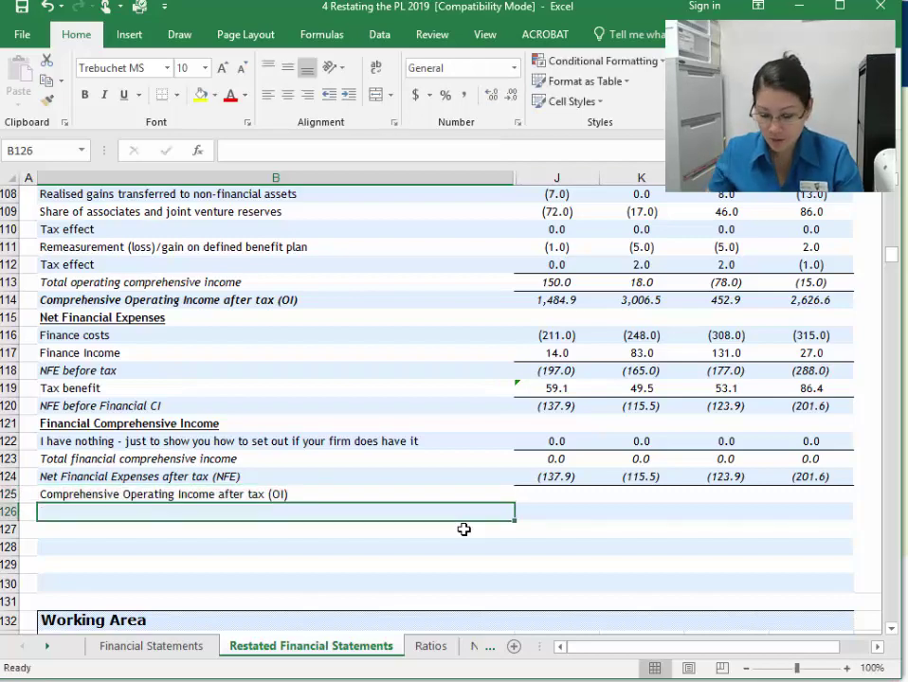
Link the label in B125 to the total comprehensive income label in 'Financial Statements'!B126
key("Up")
type("=")
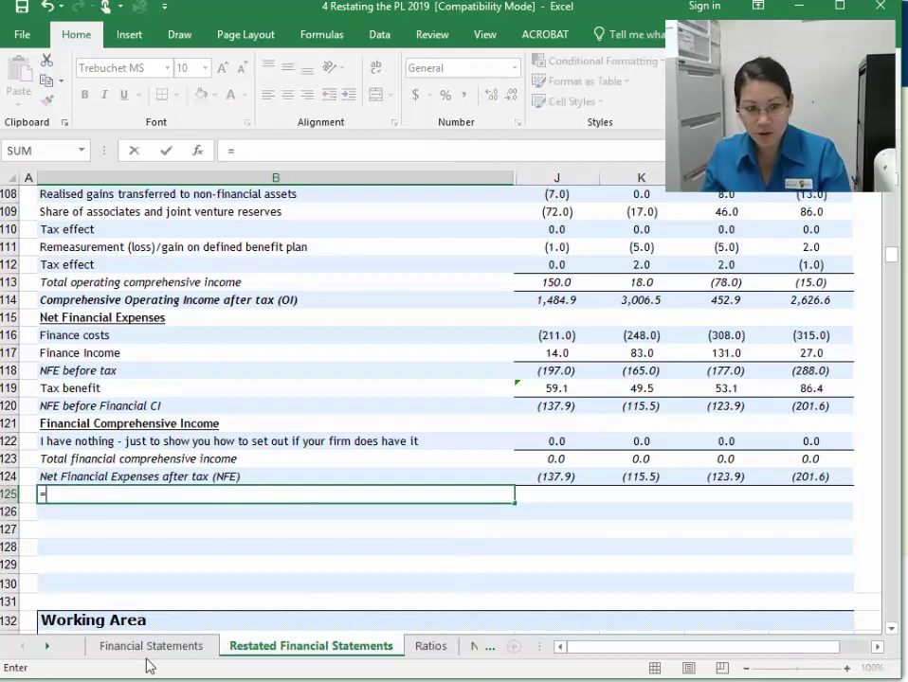
left_click(152, 646)
scroll(258, 569, "down", 10)
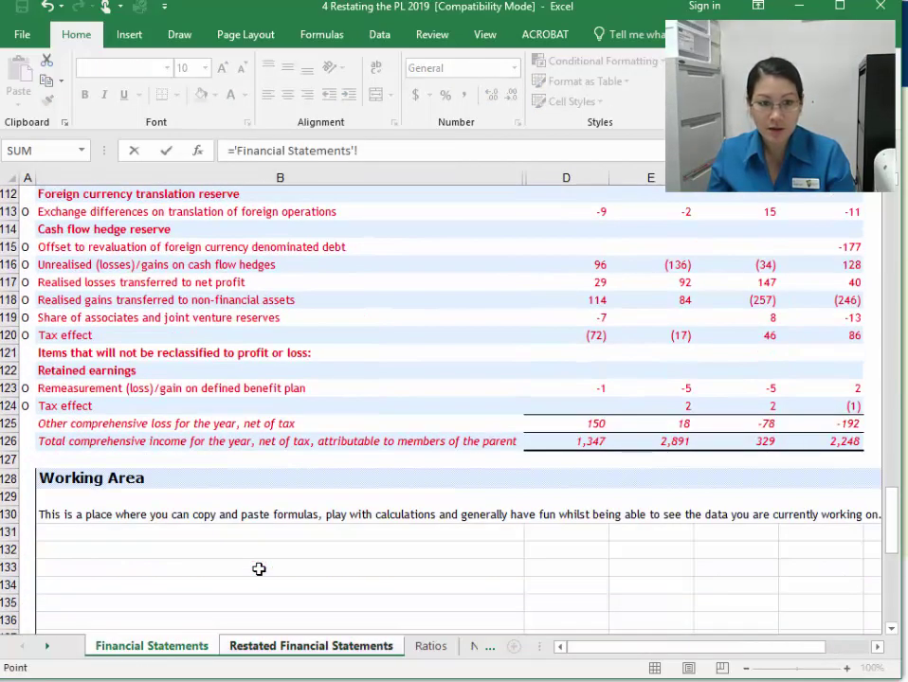
left_click(236, 441)
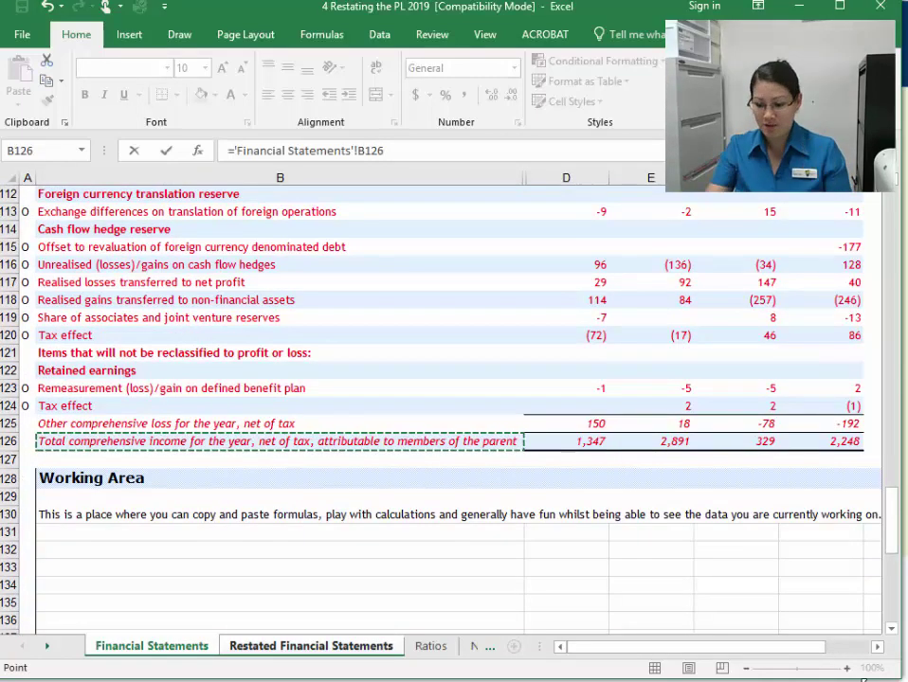
key("Return")
Format the whole total comprehensive income row 125 in bold italics
left_click(560, 495)
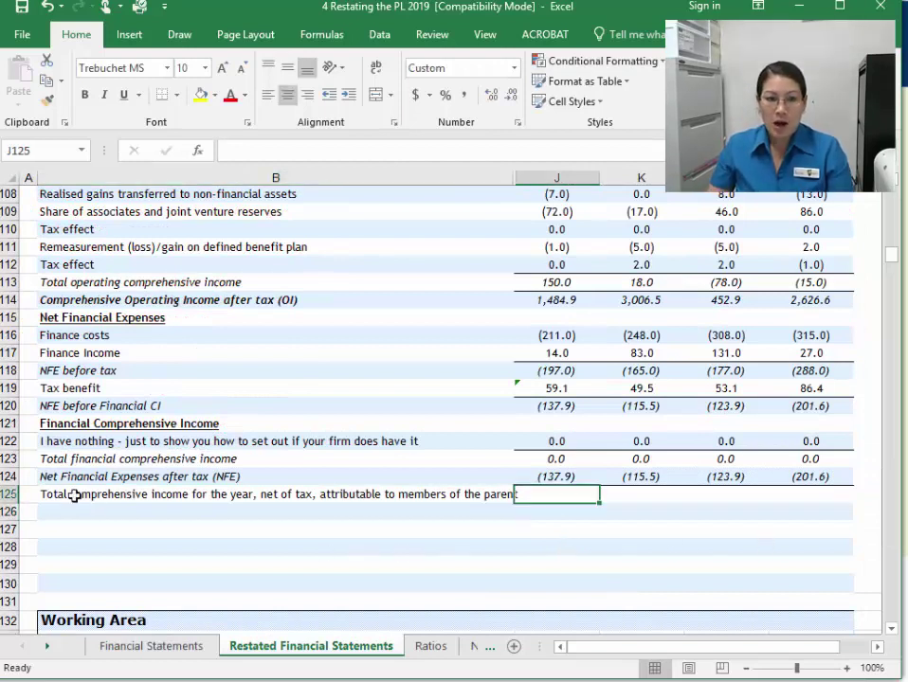
left_click(17, 495)
key("ctrl+b")
key("ctrl+i")
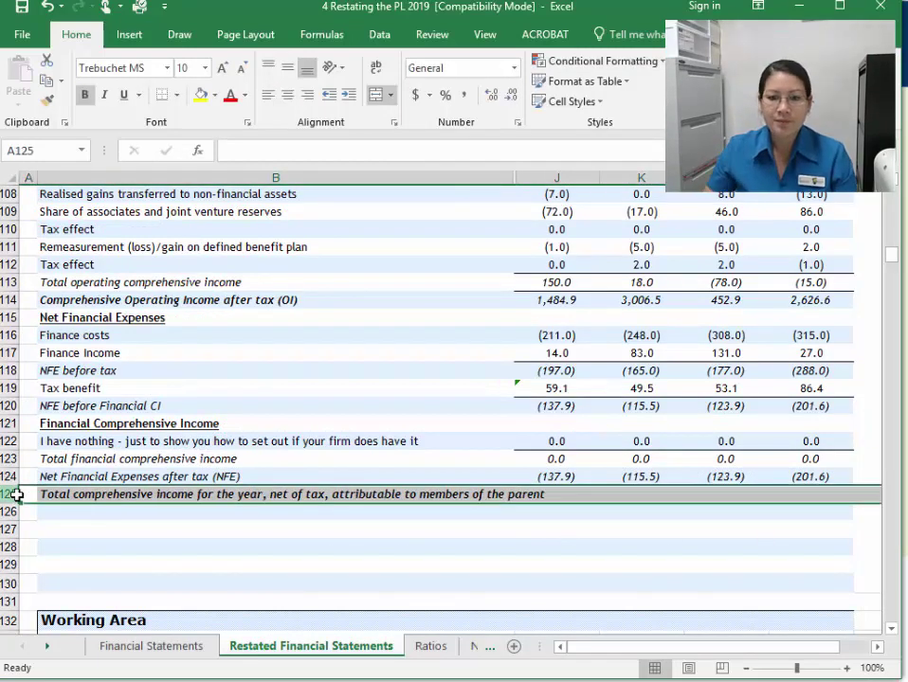
left_click(420, 423)
left_click(387, 498)
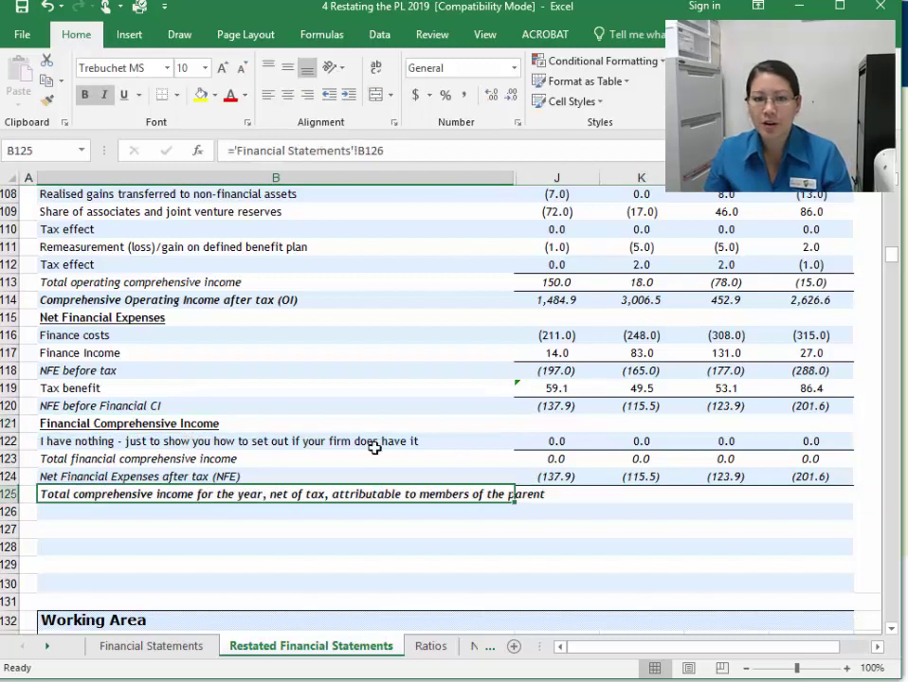
key("Return")
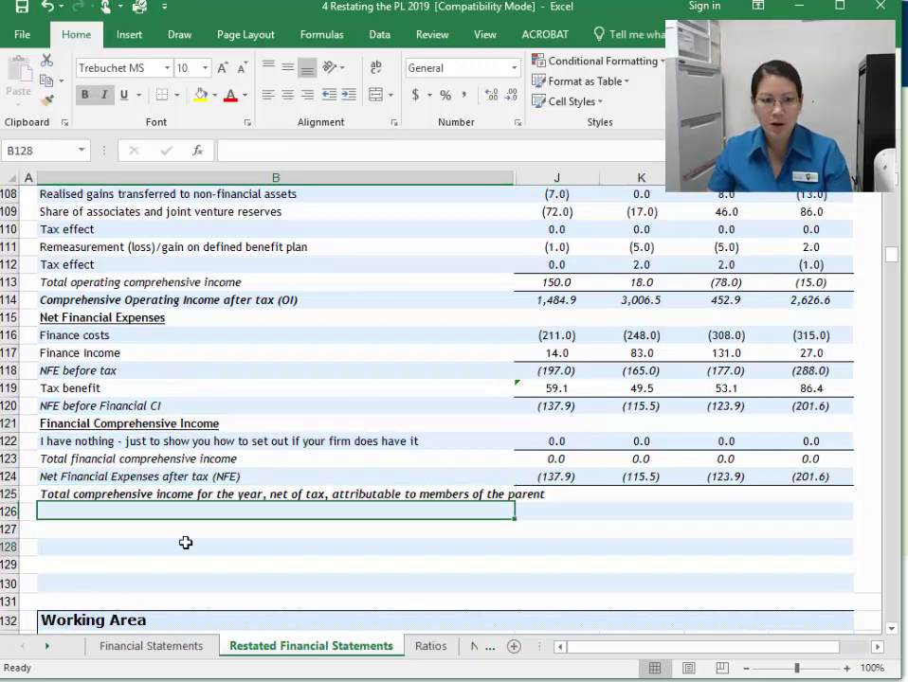
left_click(185, 547)
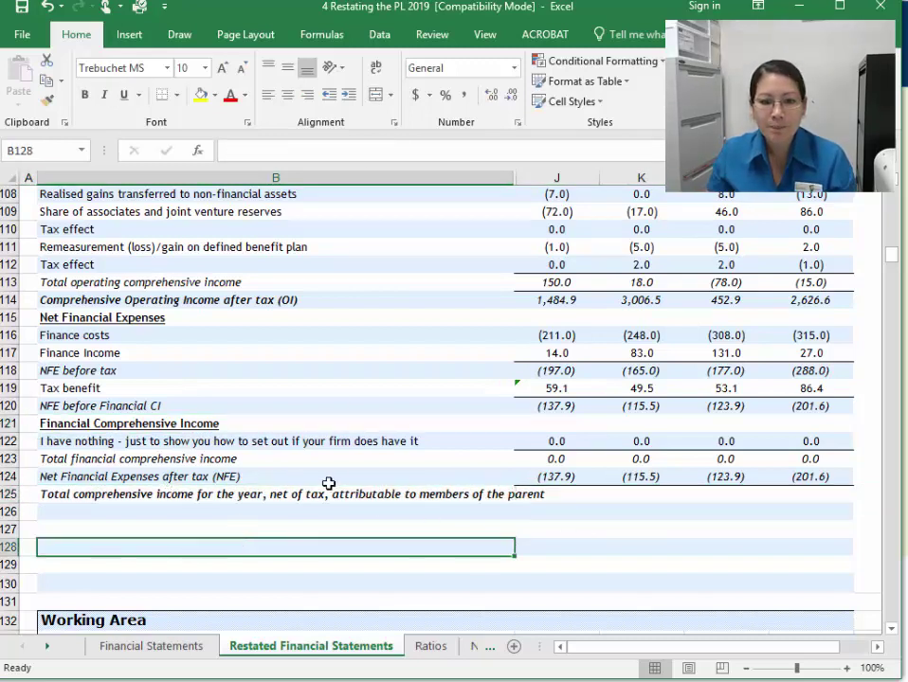
Calculate 2018 total comprehensive income in J125 with =J114+J124 and fill it across to the 2015 column
scroll(485, 498, "up", 1)
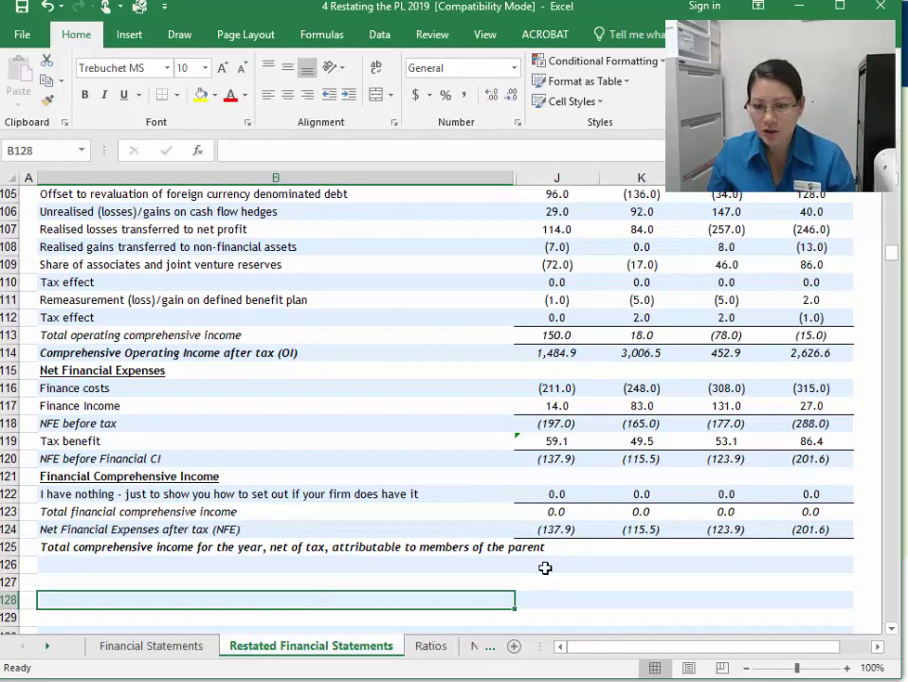
left_click(586, 551)
type("=")
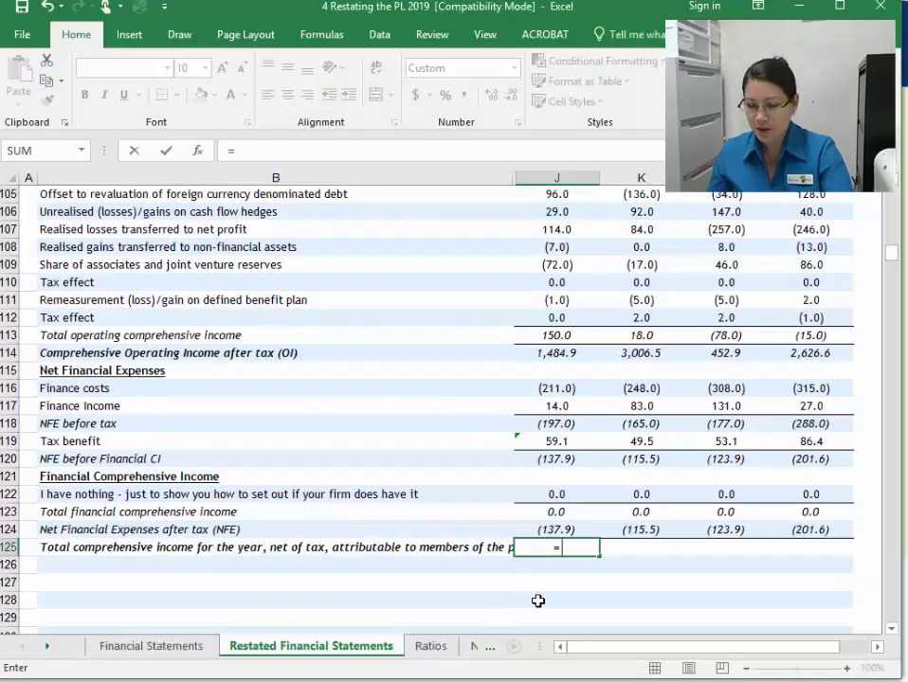
left_click(553, 357)
type("+")
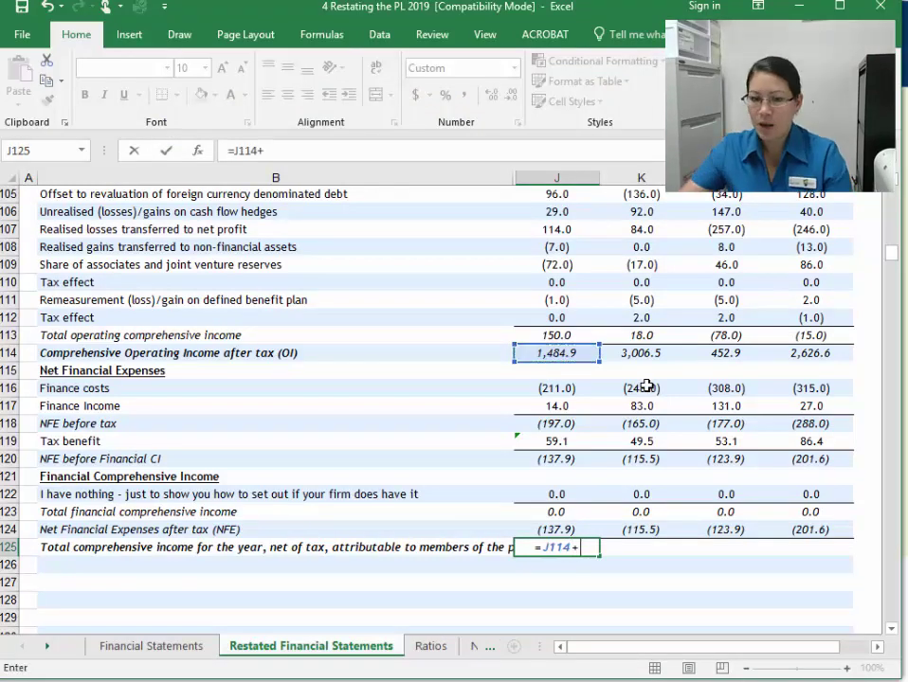
left_click(557, 529)
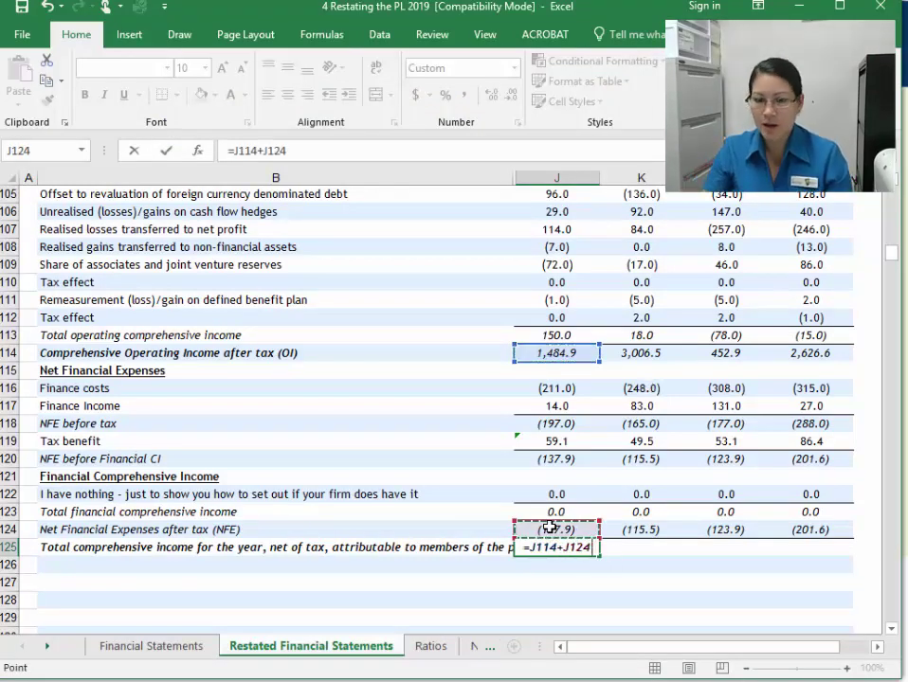
key("Return")
left_click(561, 545)
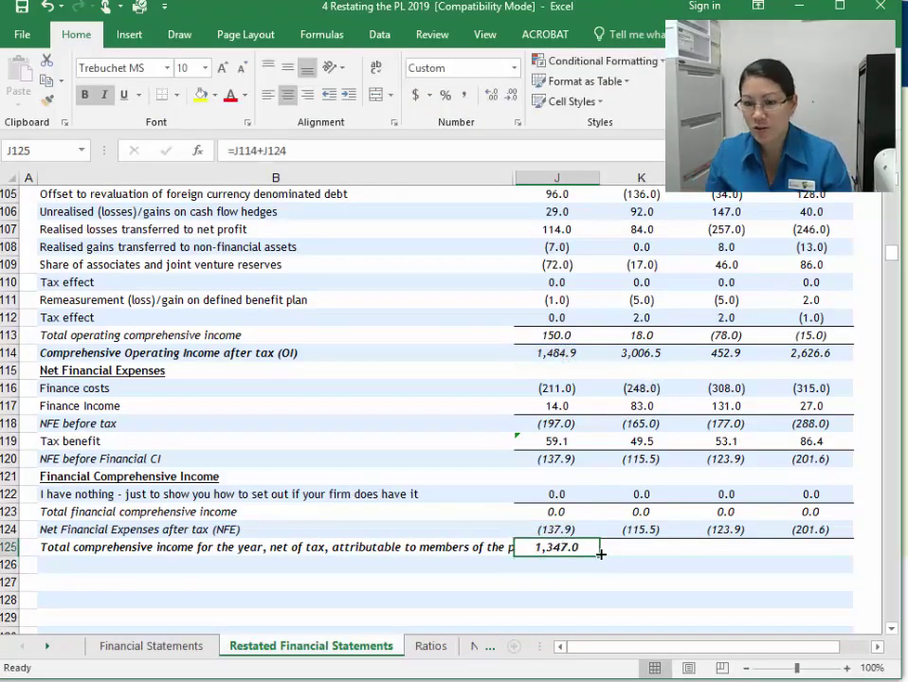
left_click_drag(600, 553, 834, 550)
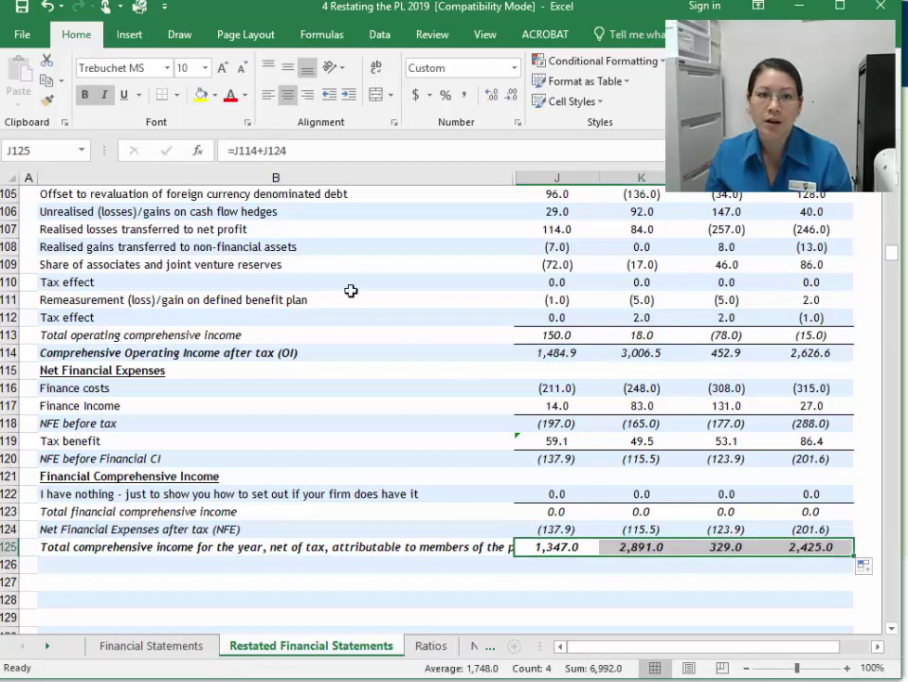
Add a thick bottom border under the total comprehensive income amounts in row 125, from 2018 to 2015
left_click(177, 95)
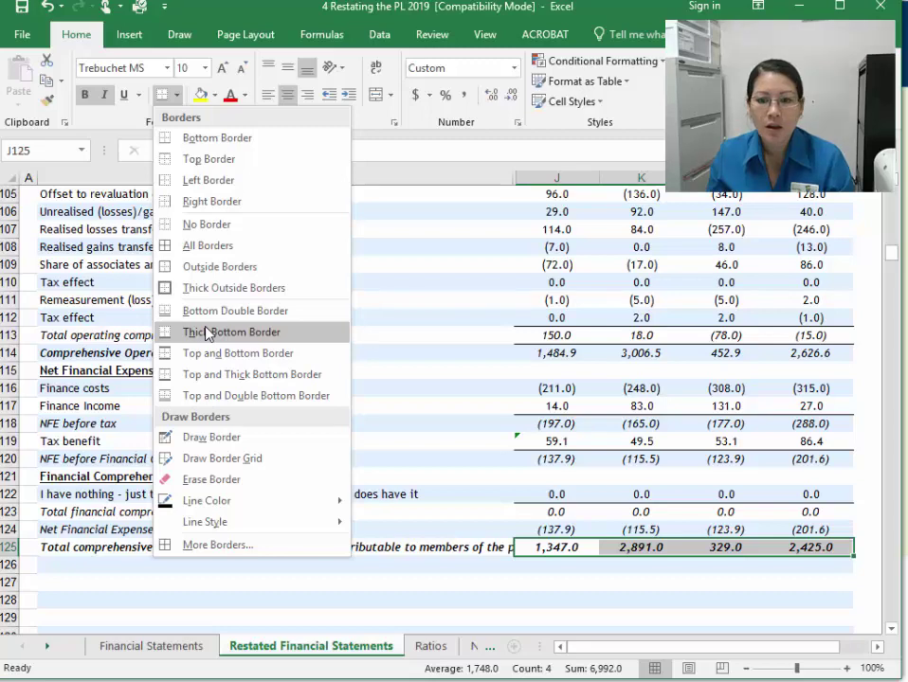
left_click(206, 333)
left_click(495, 567)
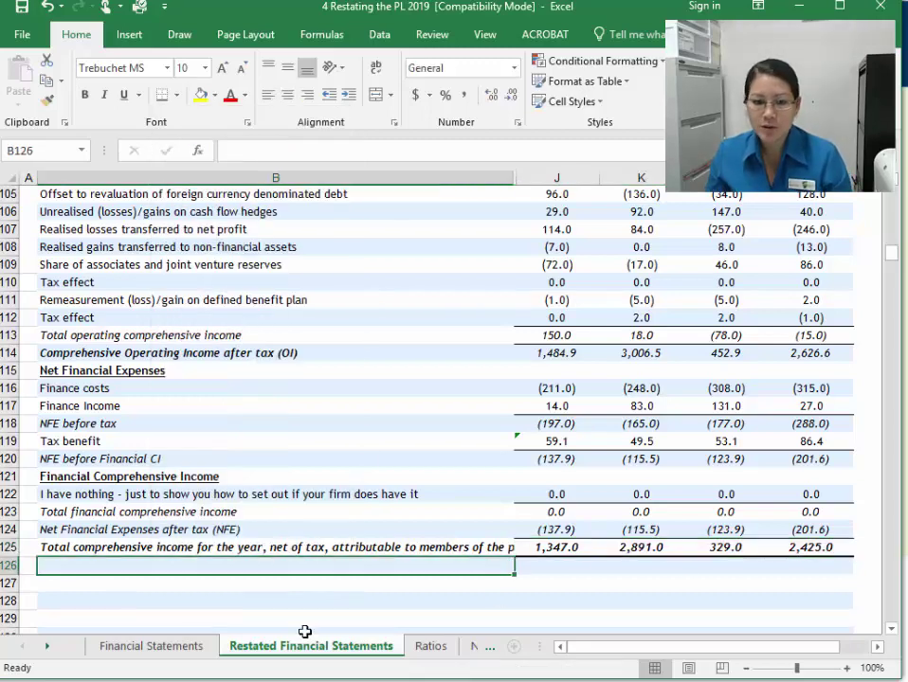
Compare each year's total comprehensive income in row 126 of the Financial Statements sheet with the restated totals in row 125
left_click(152, 647)
left_click(569, 444)
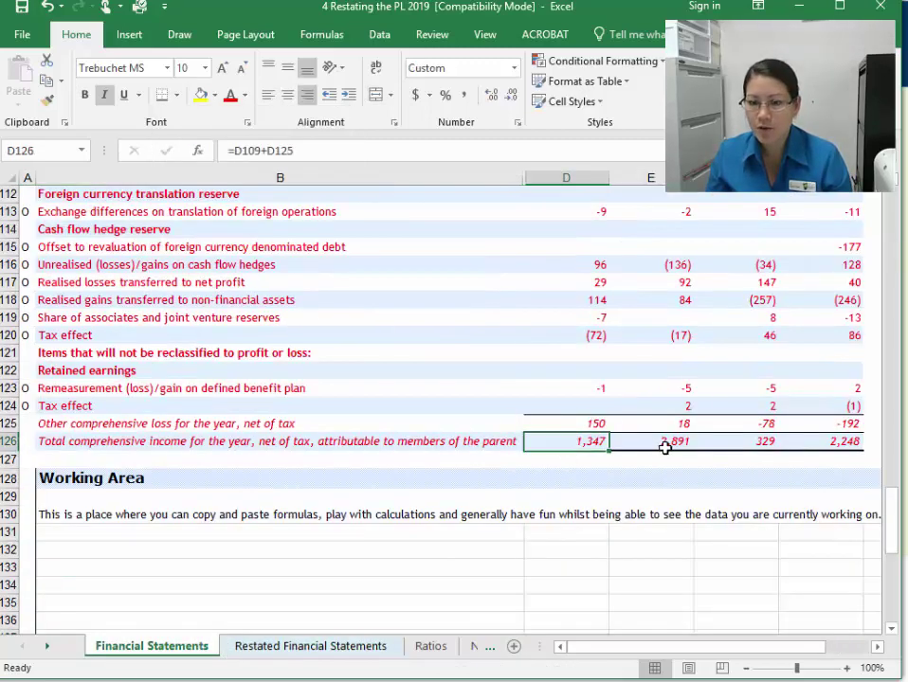
left_click(668, 443)
left_click(744, 442)
left_click(817, 443)
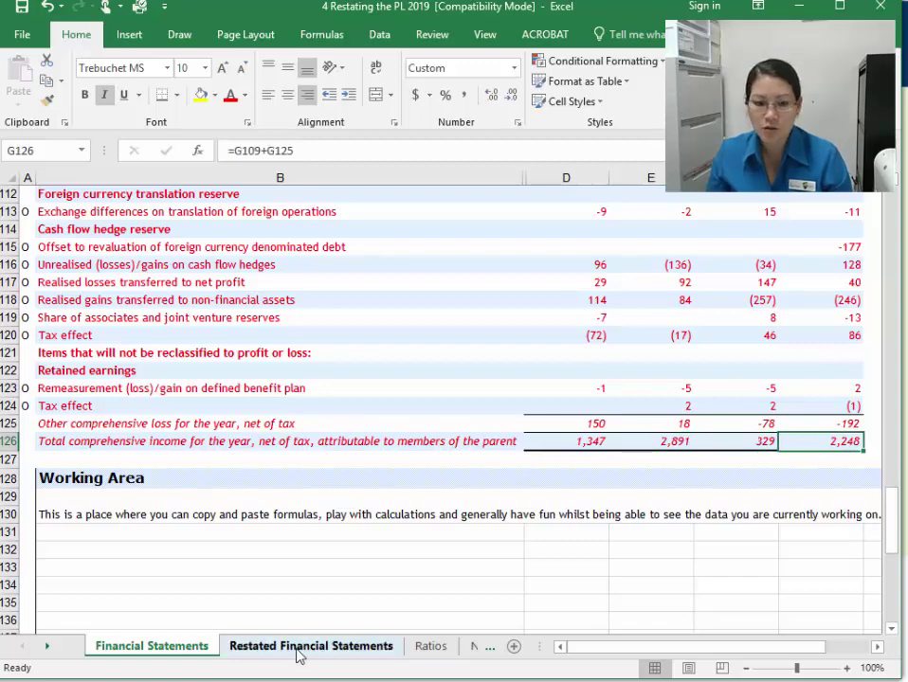
left_click(355, 648)
left_click(744, 548)
left_click(813, 548)
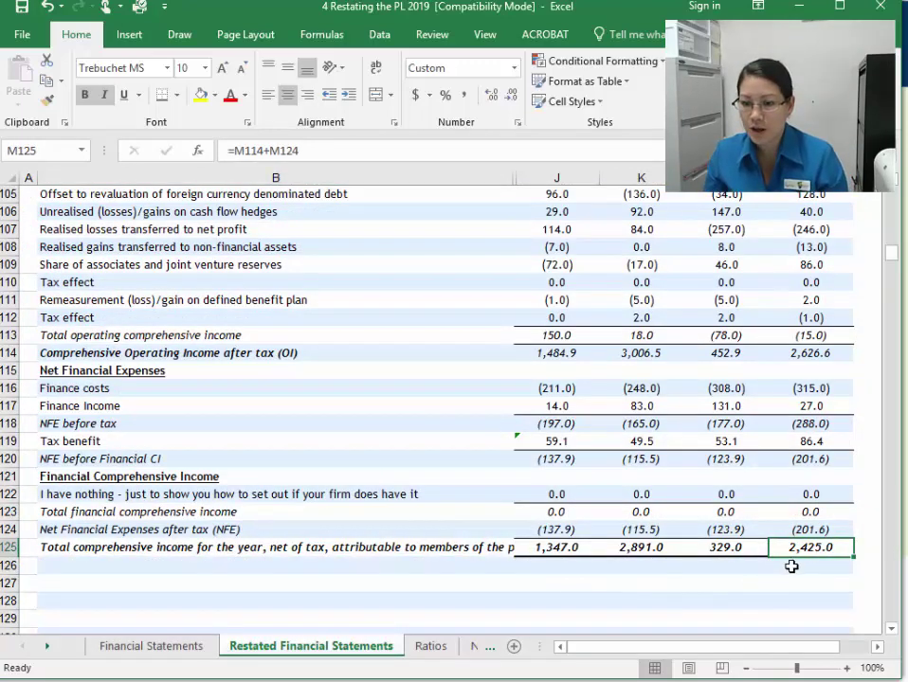
left_click(791, 565)
type("=")
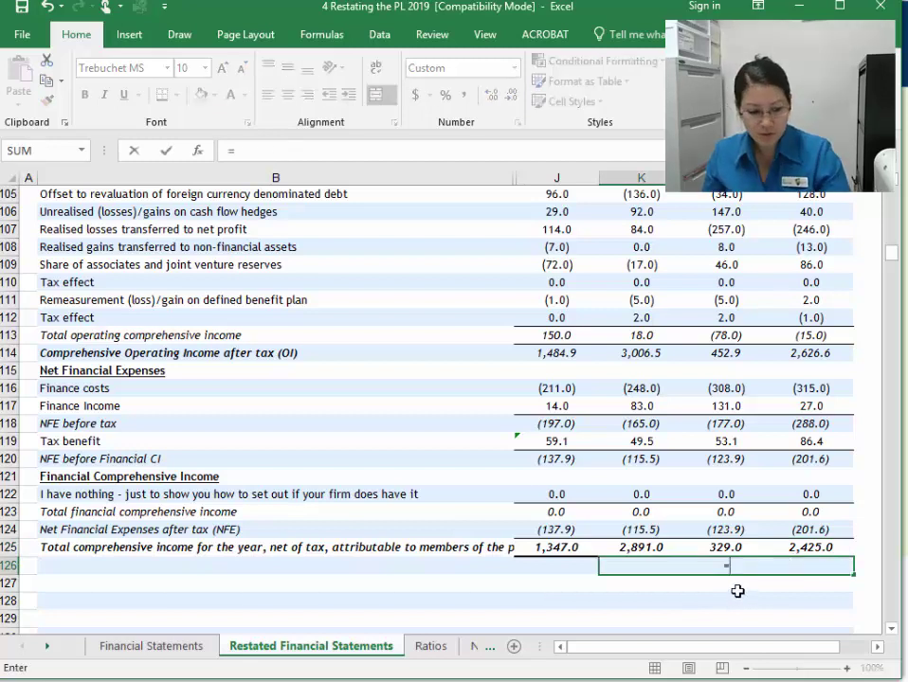
key("Escape")
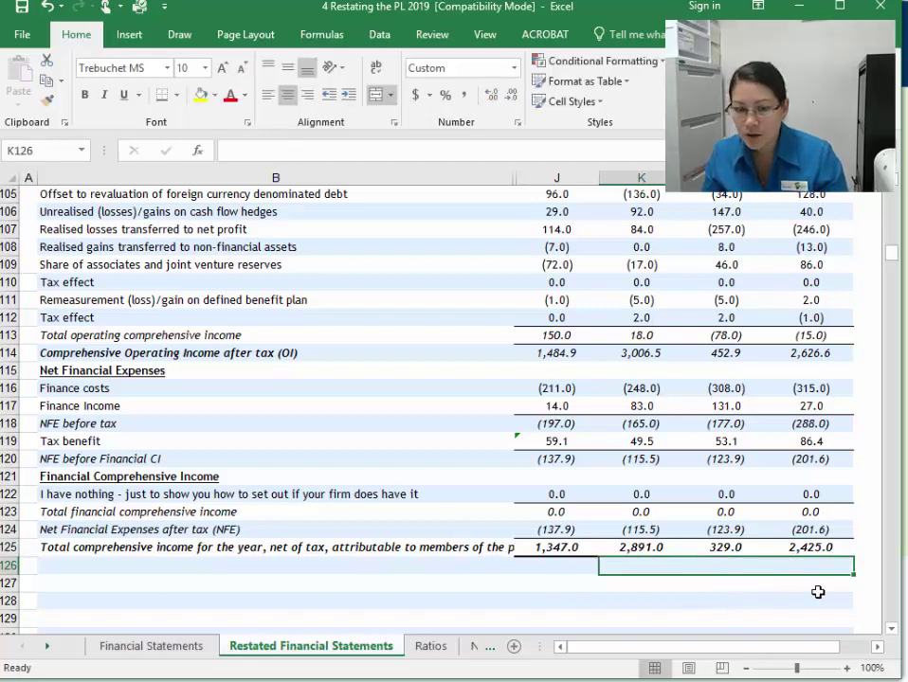
left_click(817, 587)
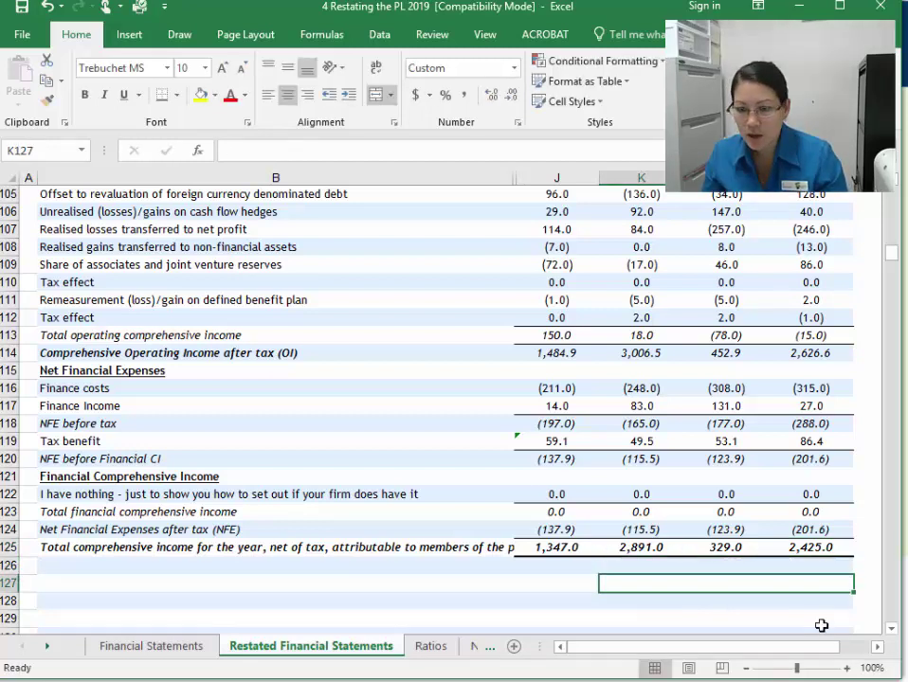
left_click(823, 547)
Calculate the 2015 difference in the merged cell K126 by subtracting 'Financial Statements'!G126 from M125
left_click(831, 567)
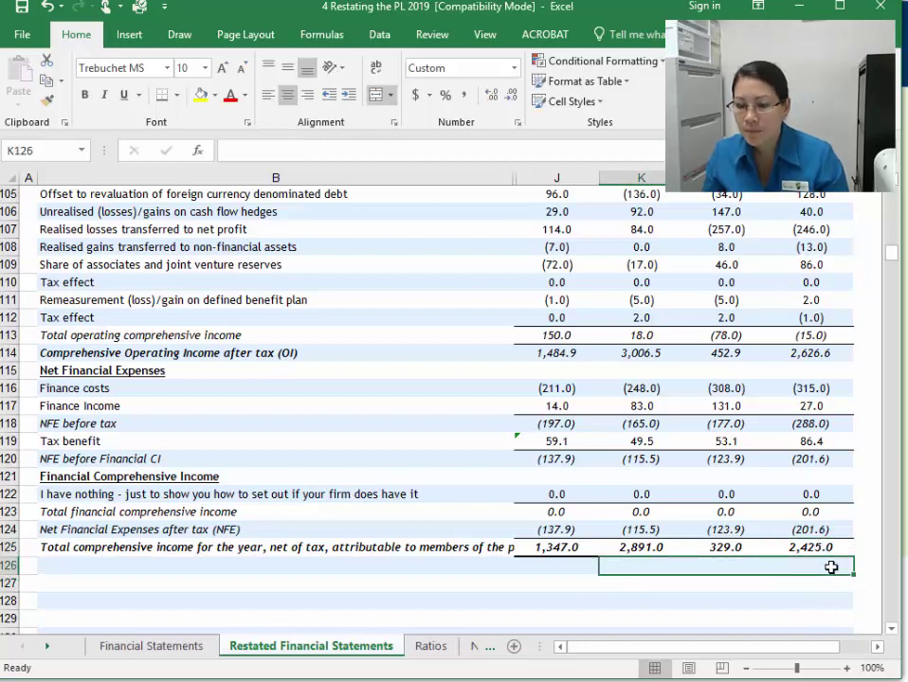
type("=")
left_click(810, 547)
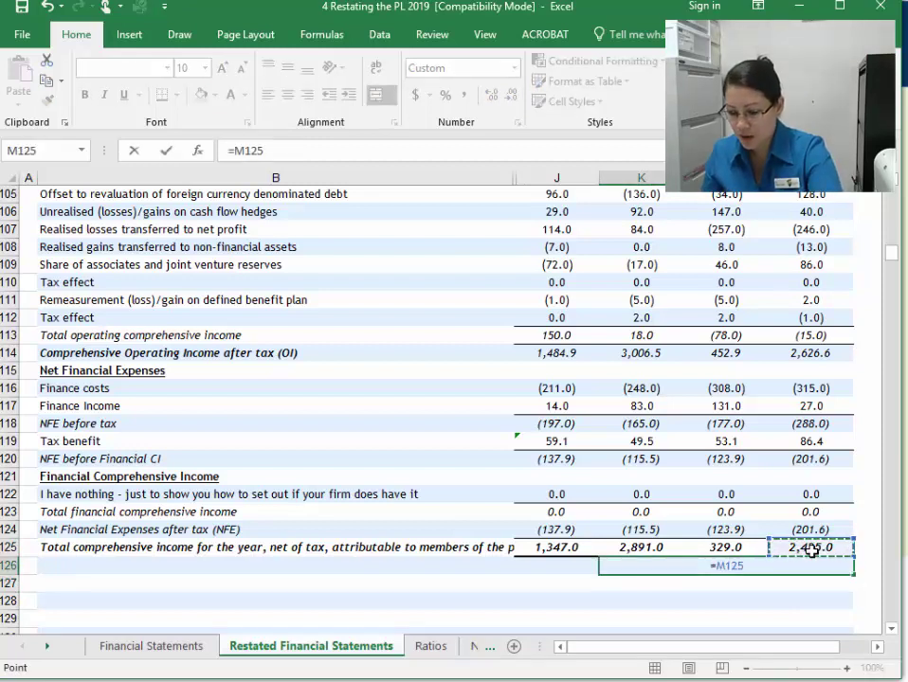
type("-")
left_click(180, 650)
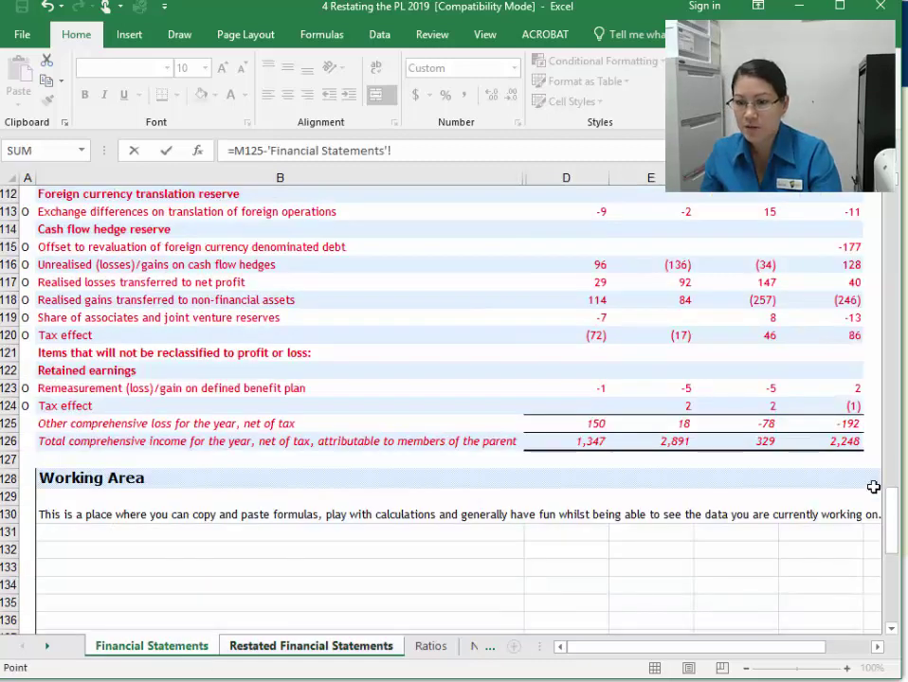
left_click(829, 441)
key("Return")
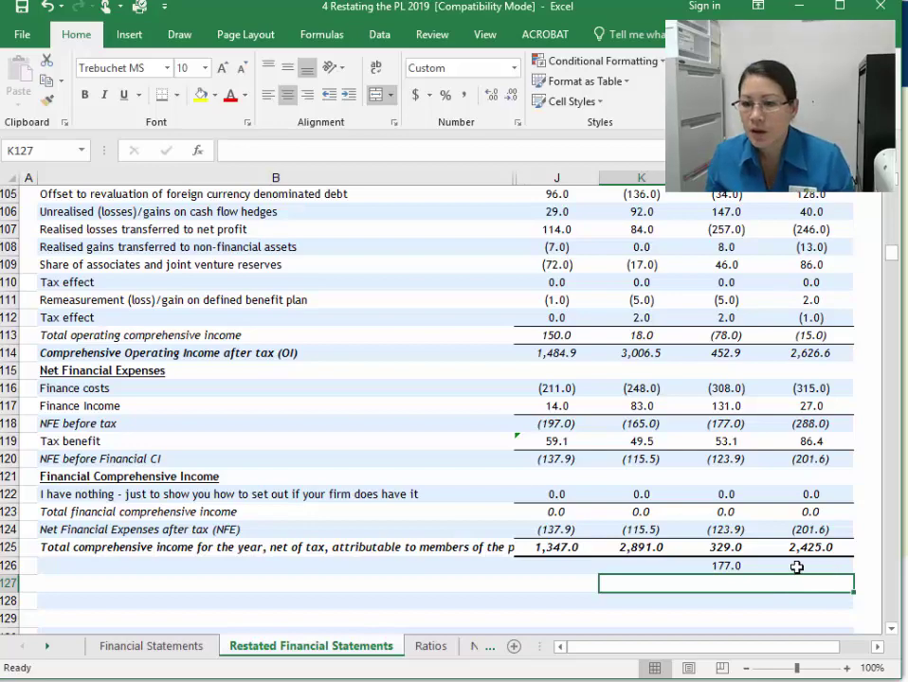
Refill the Tax benefit formula from J101 across to the 2015 column
scroll(797, 566, "up", 2)
scroll(797, 567, "up", 1)
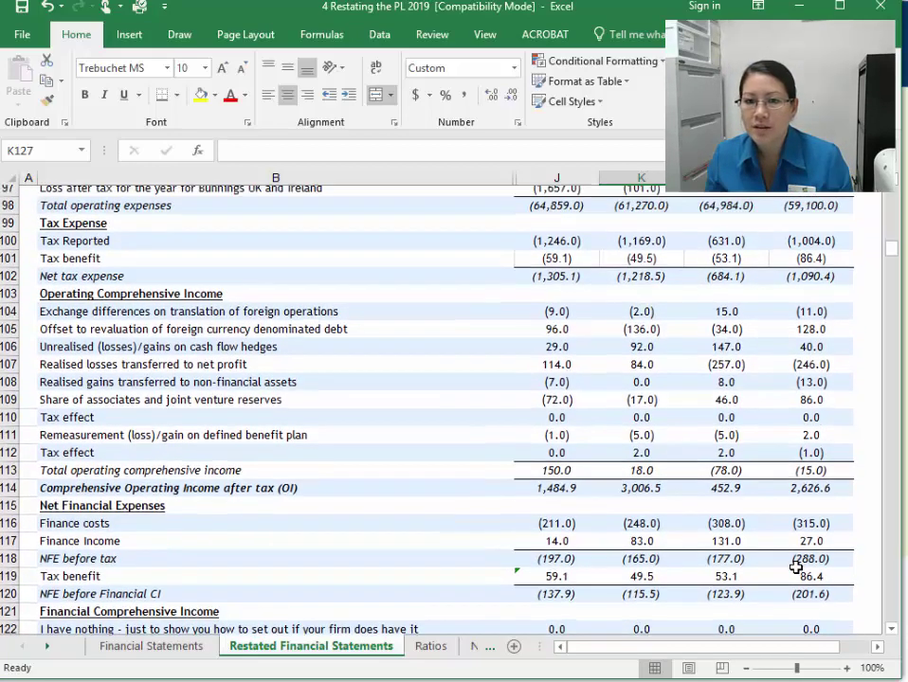
left_click(564, 282)
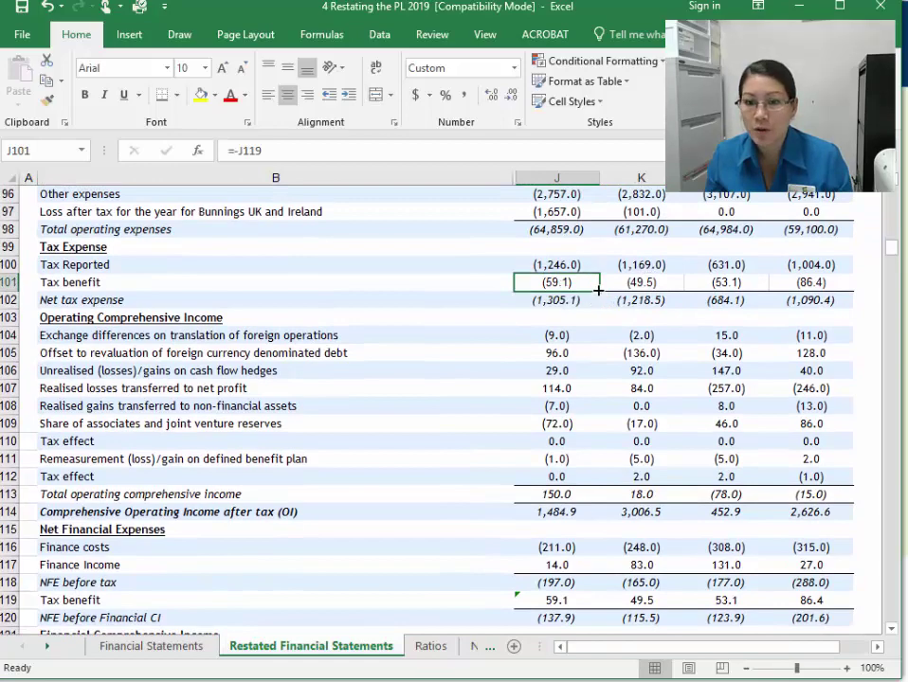
left_click_drag(610, 291, 825, 290)
left_click(726, 388)
Refill the Bunnings UK and Ireland loss after tax formula from J97 across to the 2015 column
scroll(548, 414, "up", 4)
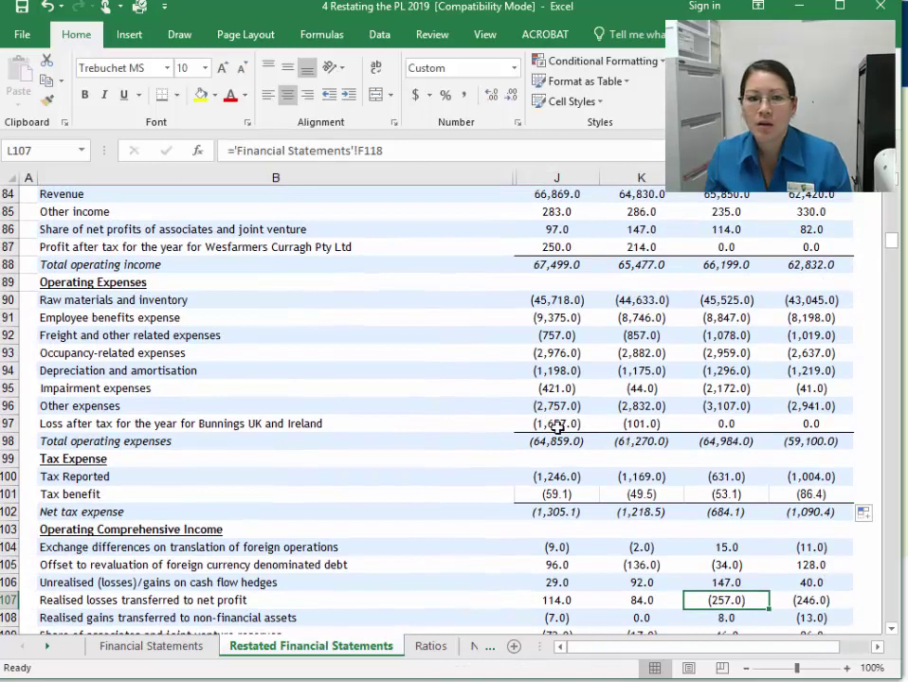
left_click(559, 423)
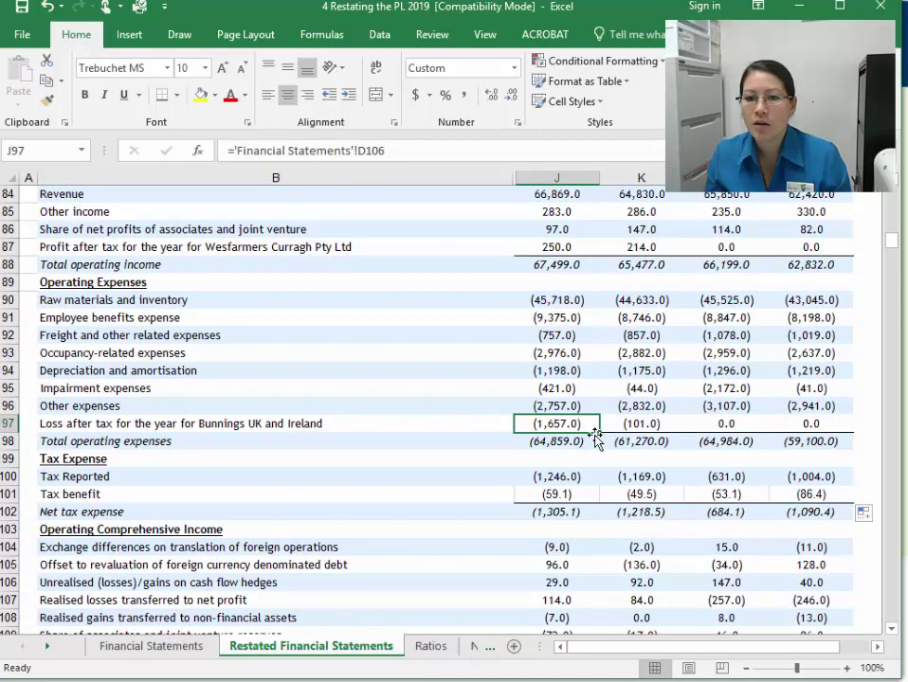
left_click_drag(599, 432, 783, 441)
left_click(726, 388)
Refill the Wesfarmers Curragh profit after tax formula from J87 across to the 2015 column
scroll(719, 404, "up", 2)
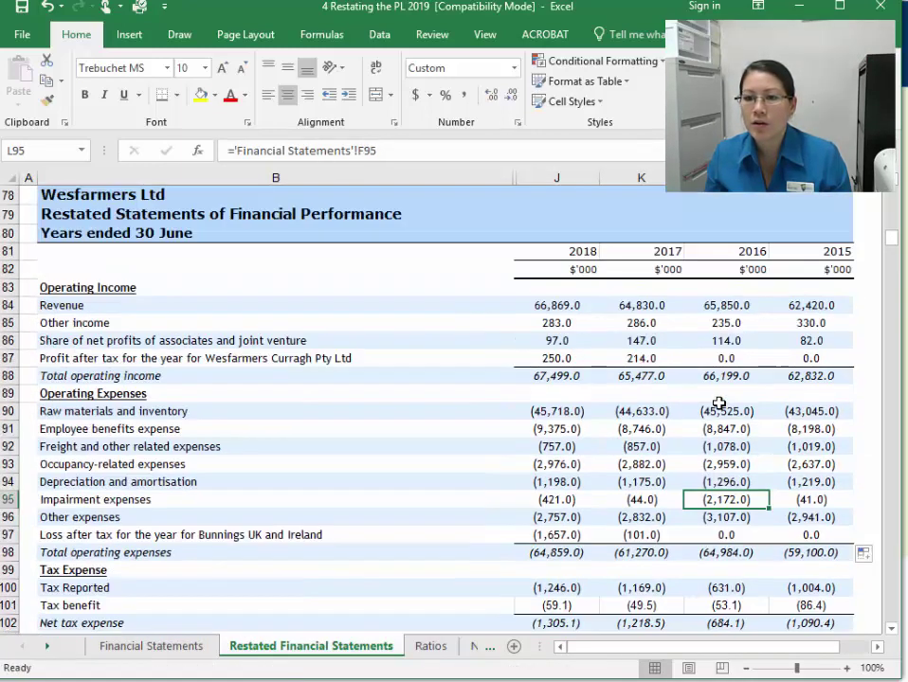
left_click(556, 359)
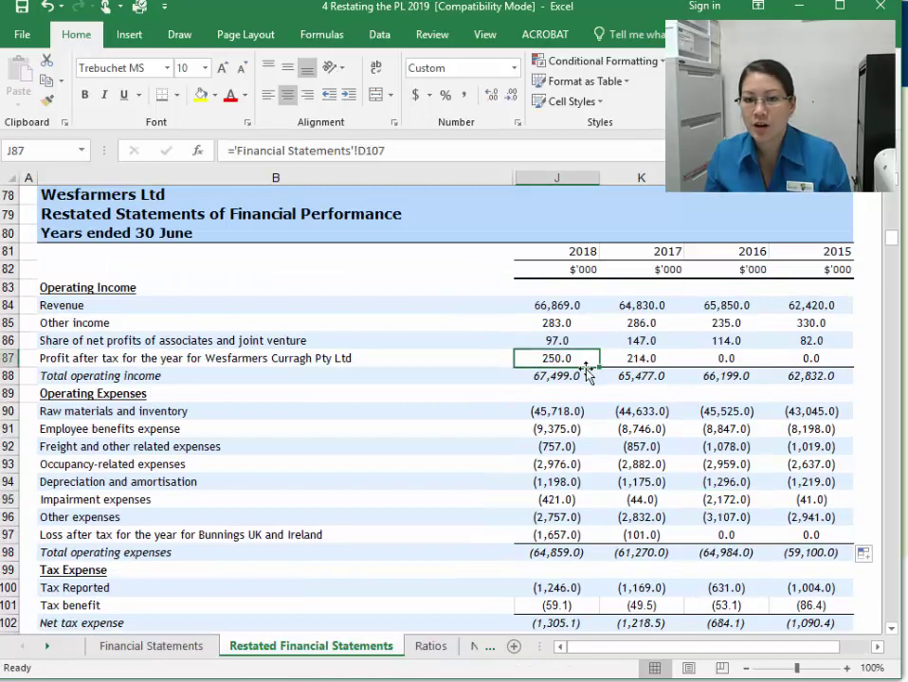
left_click_drag(599, 368, 764, 375)
left_click(757, 424)
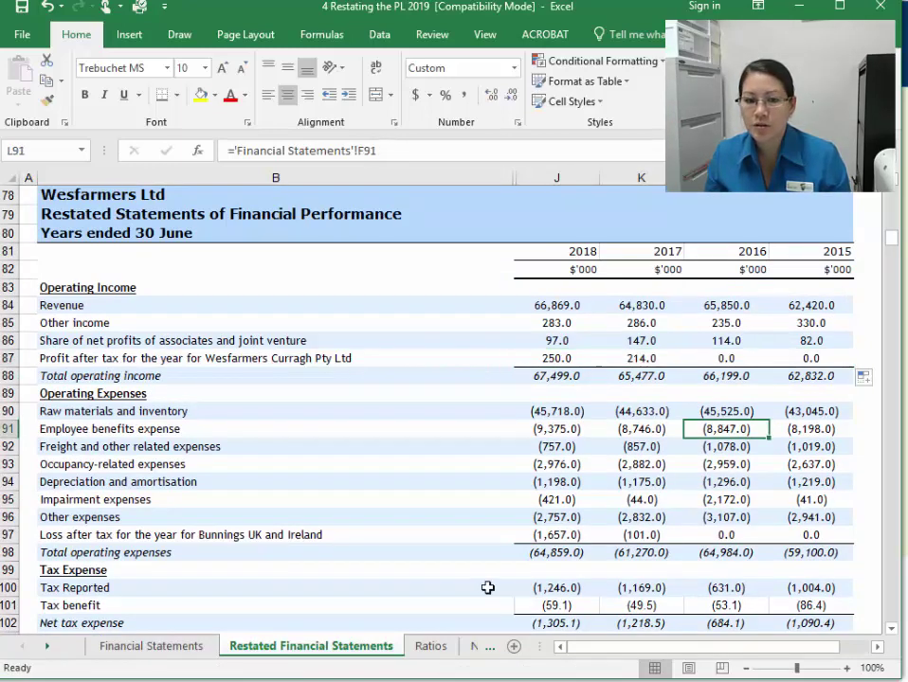
Colour the Finance Income and Finance costs rows red in the income statement on the Financial Statements sheet
left_click(180, 648)
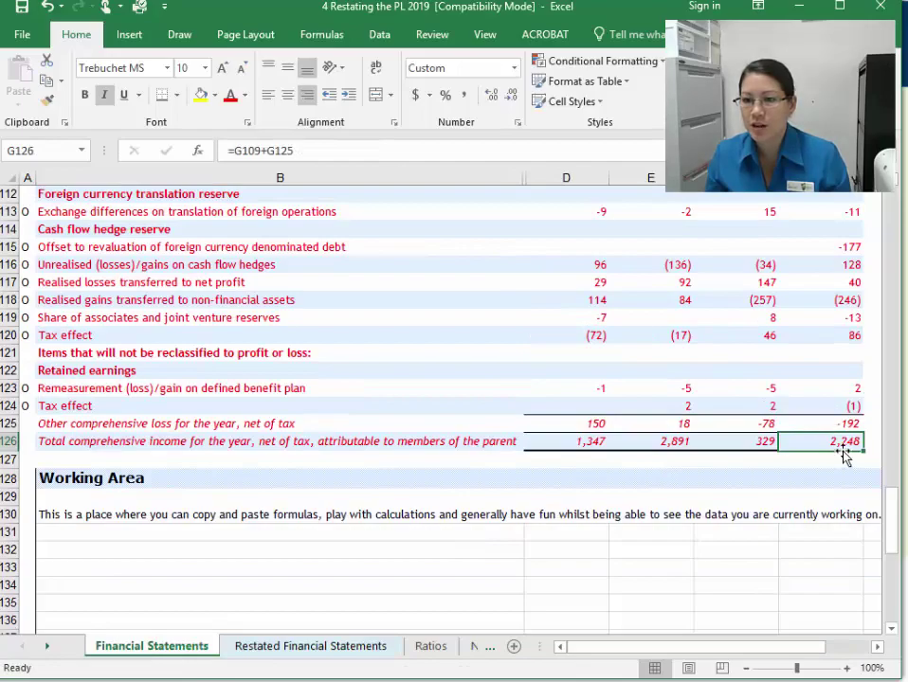
scroll(845, 453, "up", 6)
scroll(841, 450, "up", 5)
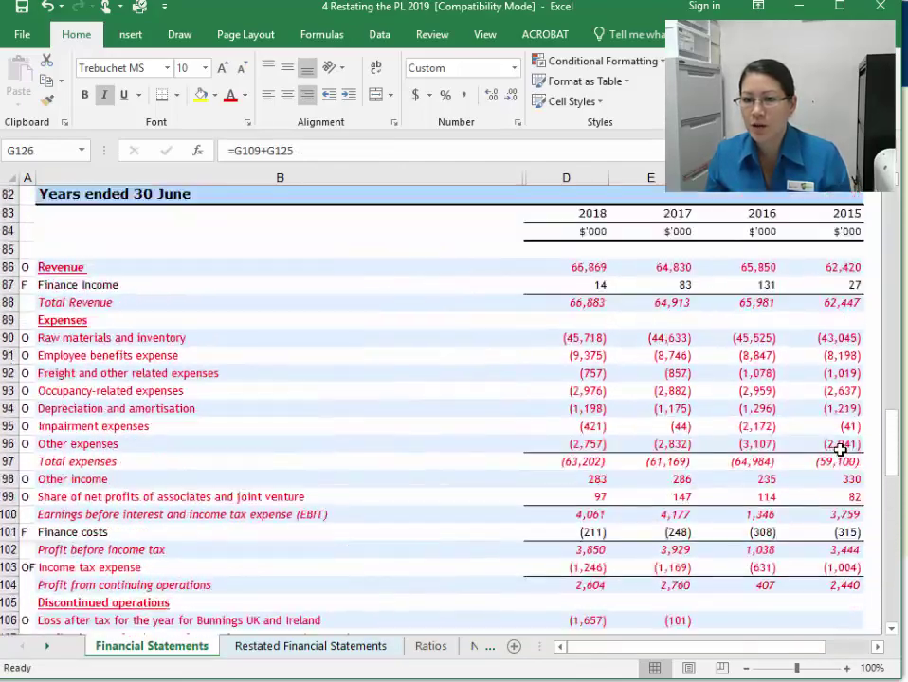
left_click_drag(52, 347, 848, 343)
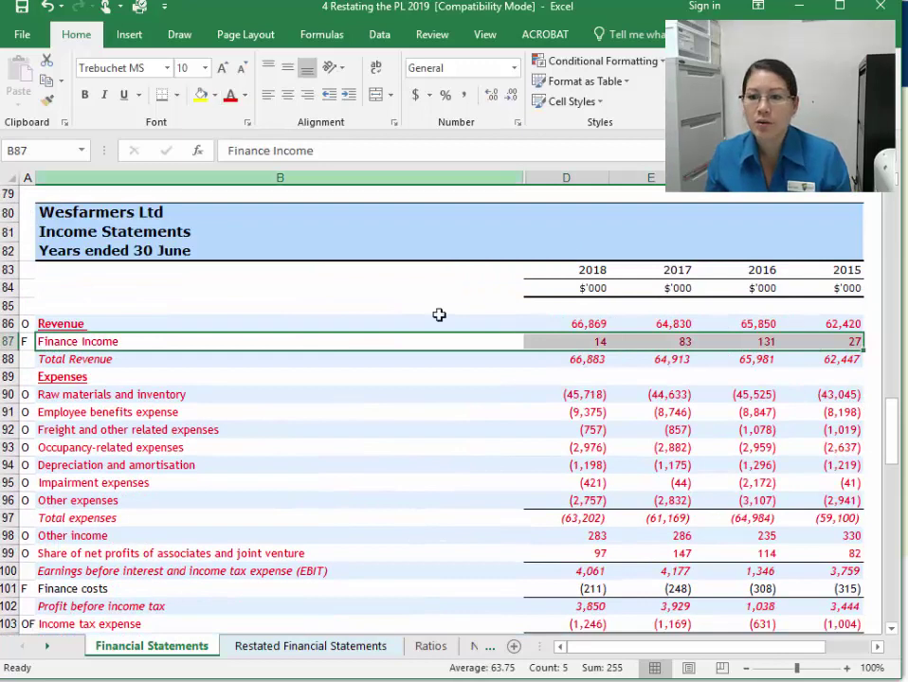
scroll(525, 414, "down", 3)
left_click_drag(235, 424, 848, 424)
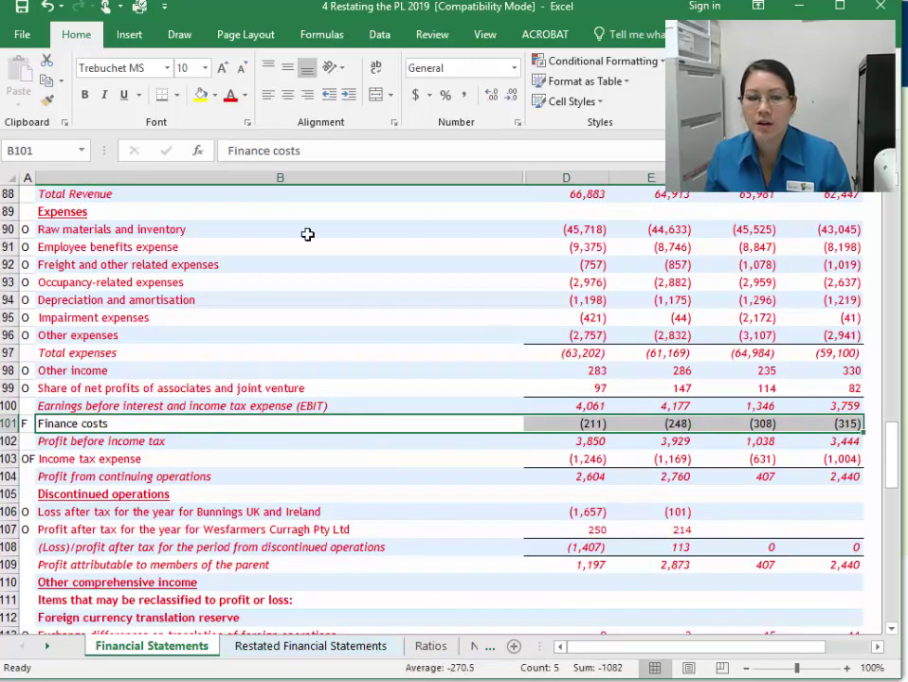
left_click(399, 283)
Reset the font colour of the whole income statement, from Revenue to Total comprehensive income, to automatic black
scroll(511, 398, "down", 5)
scroll(511, 397, "down", 2)
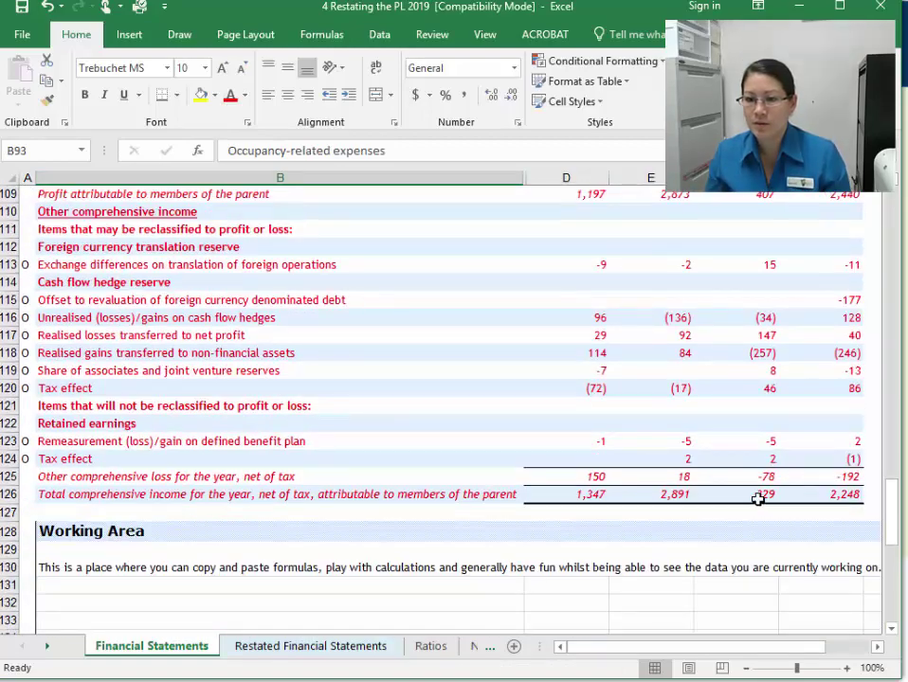
left_click(531, 472)
scroll(531, 464, "up", 12)
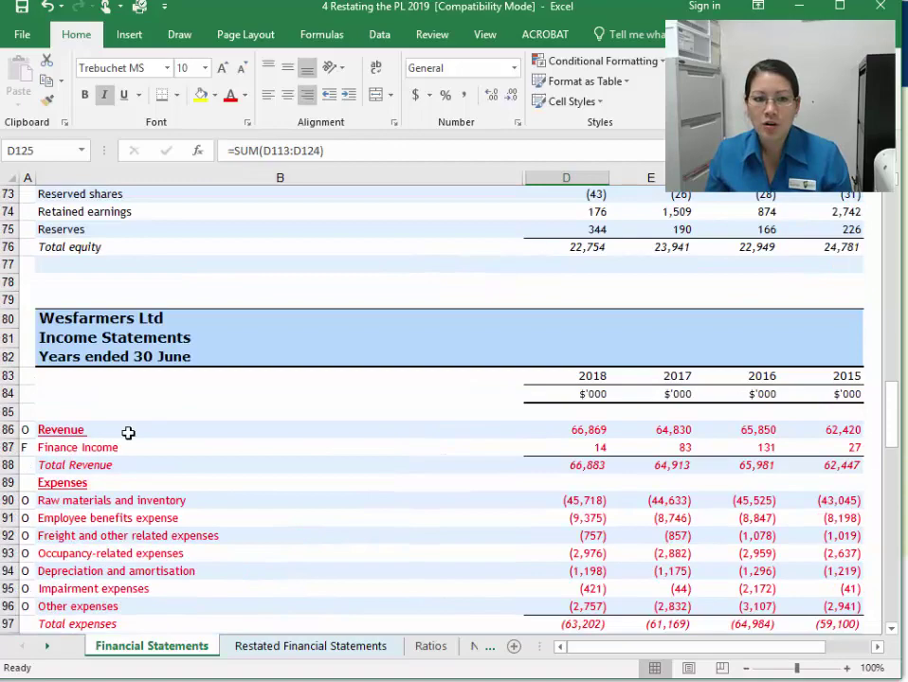
left_click_drag(128, 433, 814, 562)
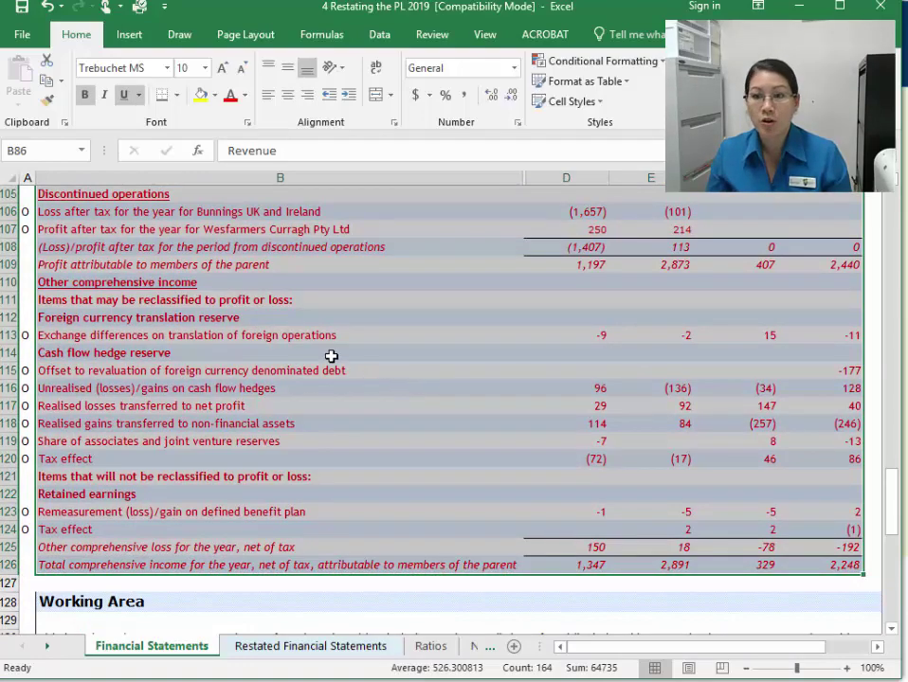
left_click(242, 102)
left_click(241, 118)
scroll(239, 409, "up", 10)
key("Down")
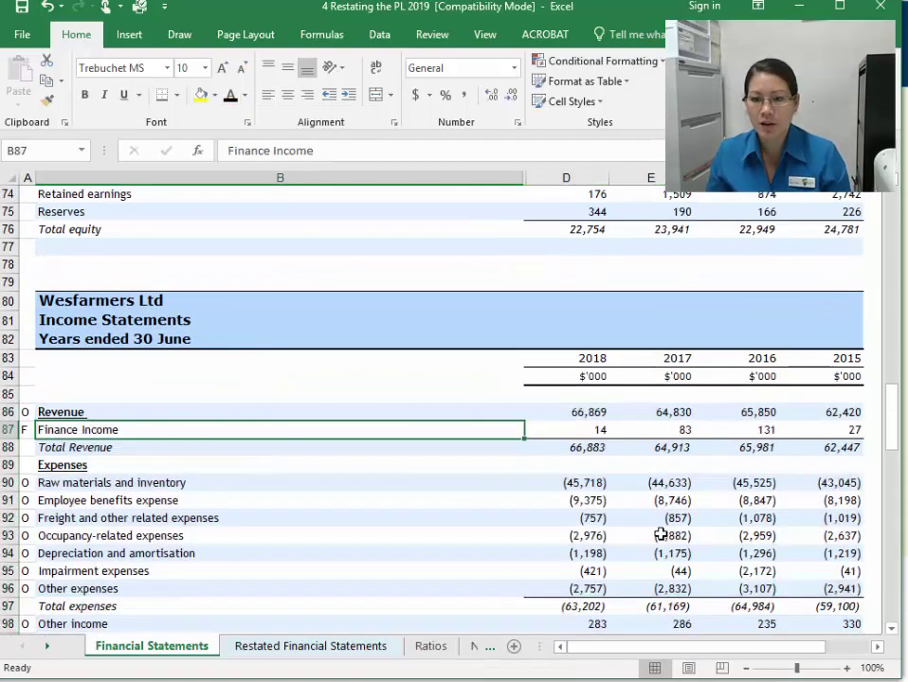
Examine the 2015 formulas for Revenue, Other income, Curragh profit and Bunnings UK and Ireland loss on the Restated Financial Statements sheet
left_click(327, 649)
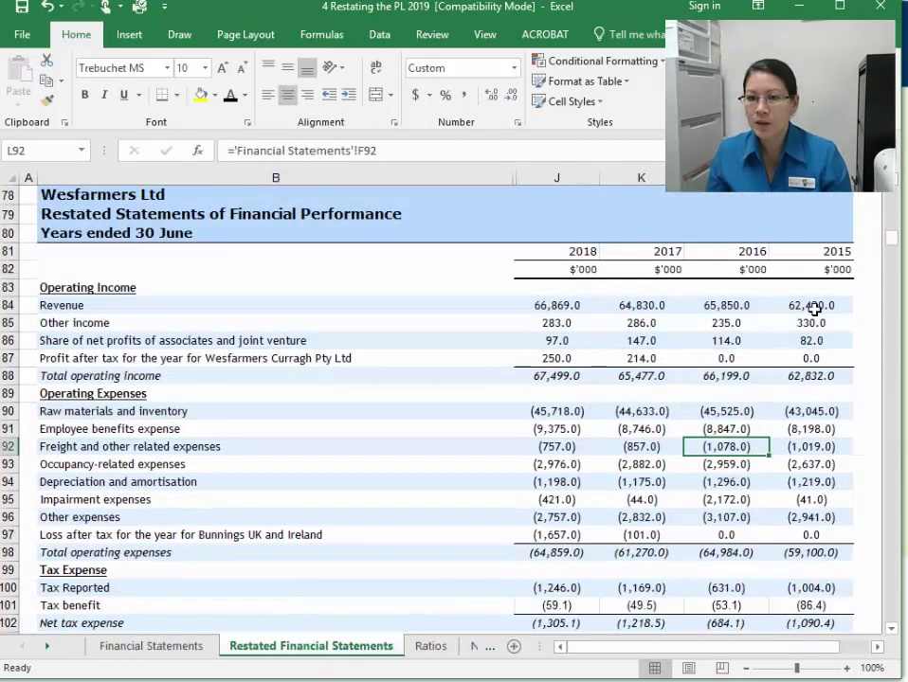
left_click(813, 307)
key("Down")
left_click(823, 356)
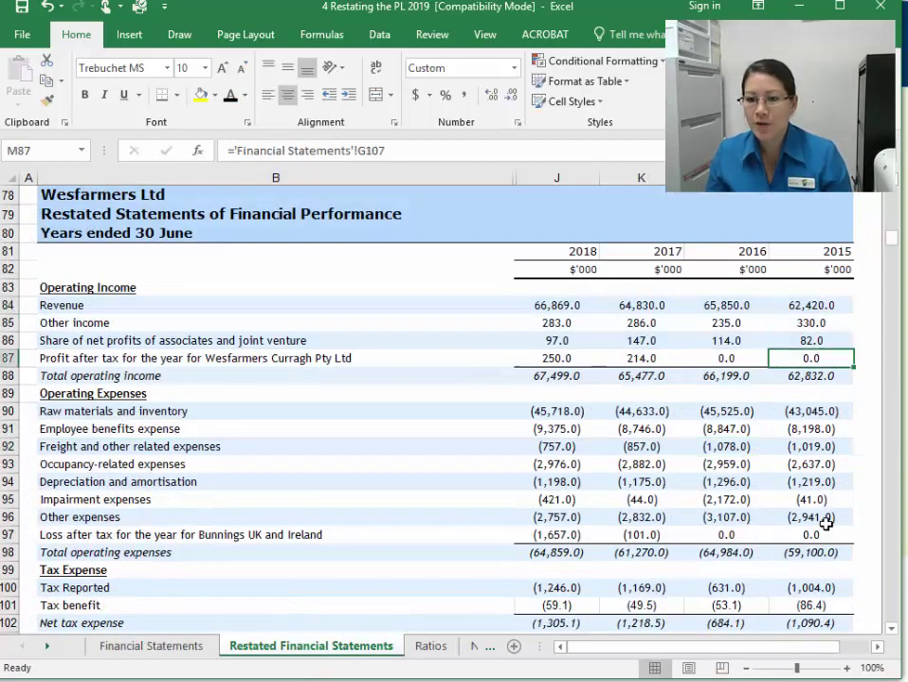
left_click(821, 536)
scroll(823, 546, "down", 3)
scroll(823, 545, "down", 2)
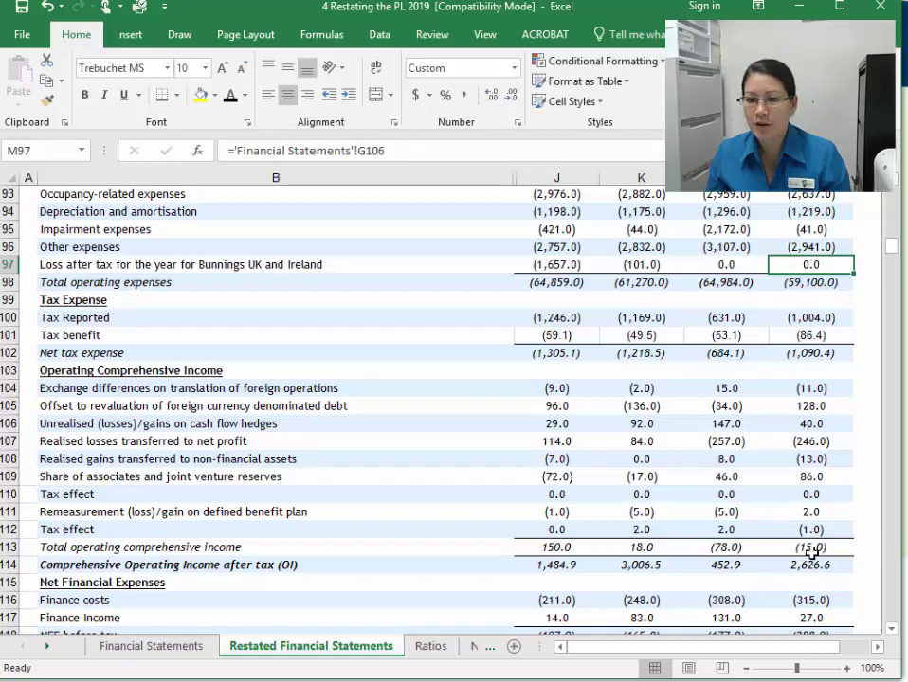
Refill the Tax benefit formula under Net Financial Expenses from J119 across to the 2015 column
scroll(818, 565, "down", 2)
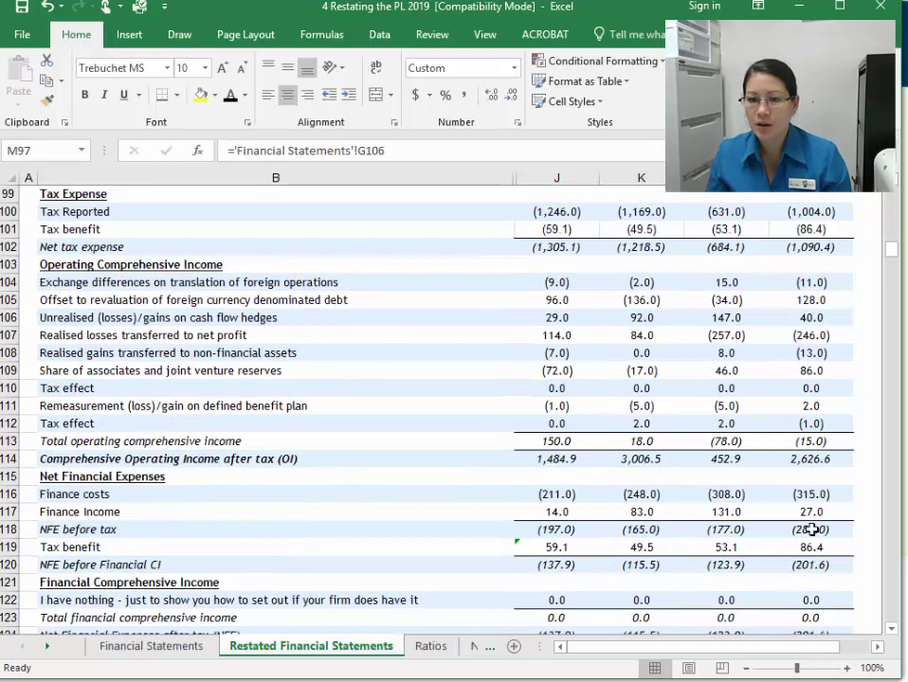
scroll(792, 581, "down", 2)
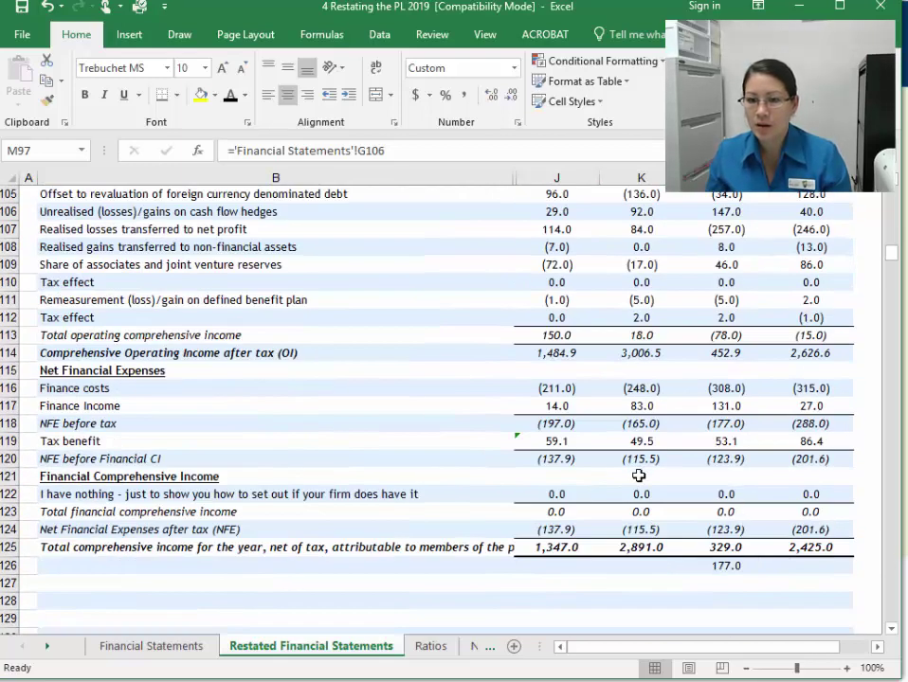
left_click(549, 441)
left_click_drag(598, 449, 826, 450)
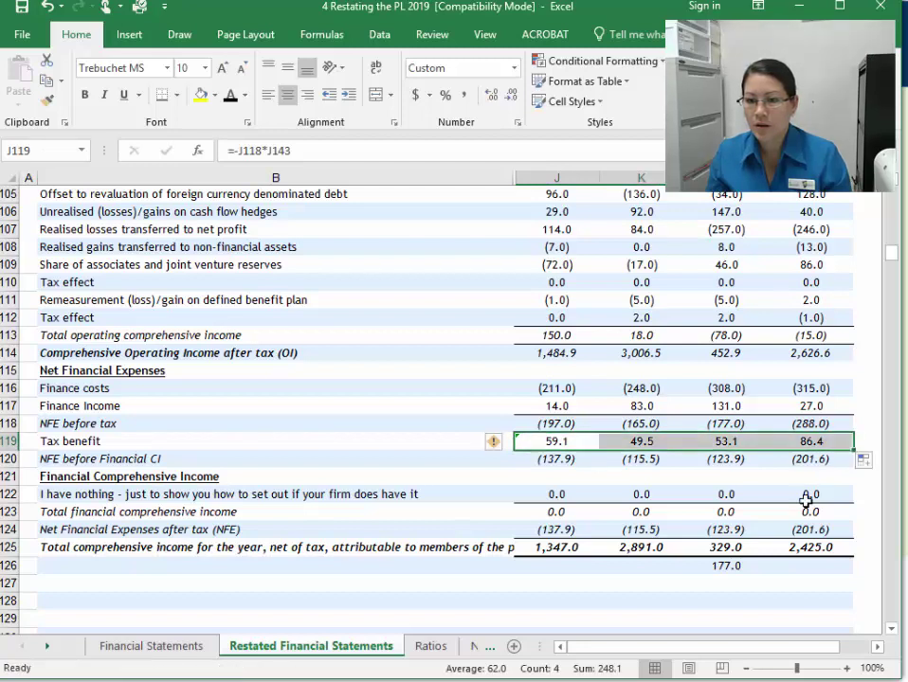
Examine the 2015 total and subtotal formulas from Total comprehensive income in M125 up to Comprehensive Operating Income in M114
left_click(813, 512)
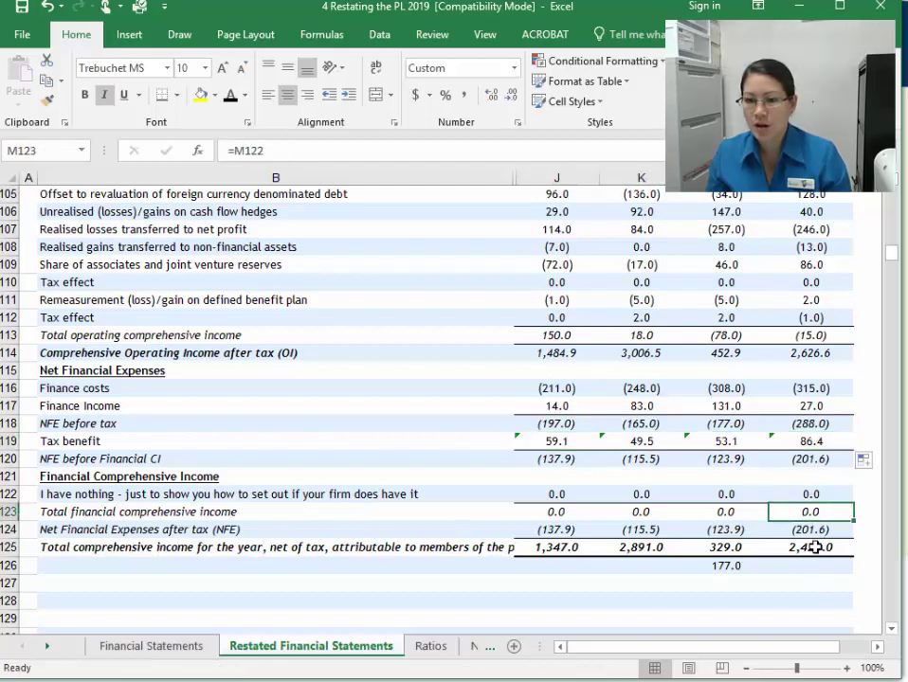
left_click(815, 548)
left_click(822, 530)
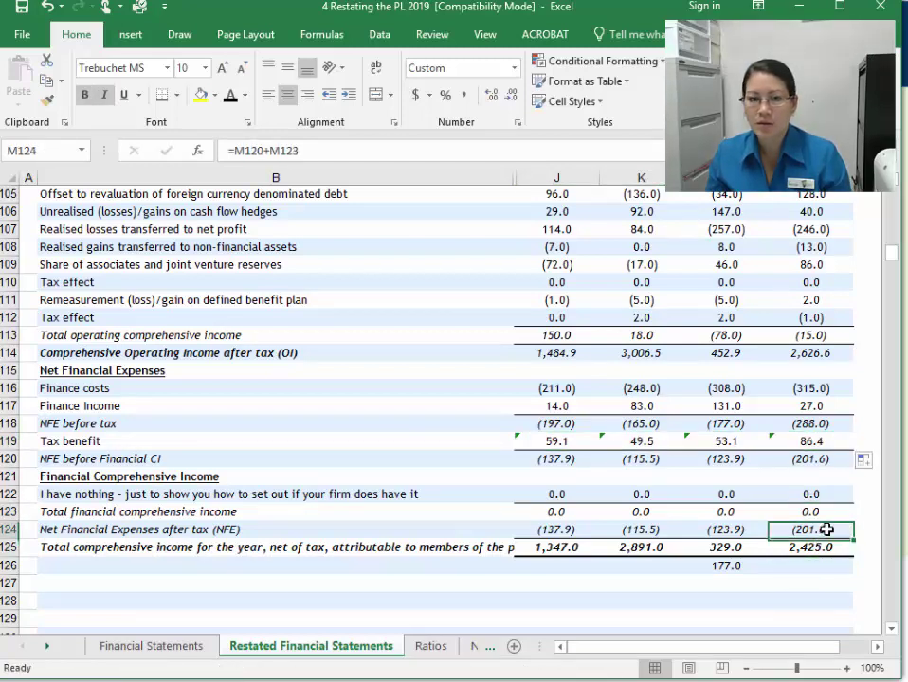
left_click(827, 513)
left_click(826, 494)
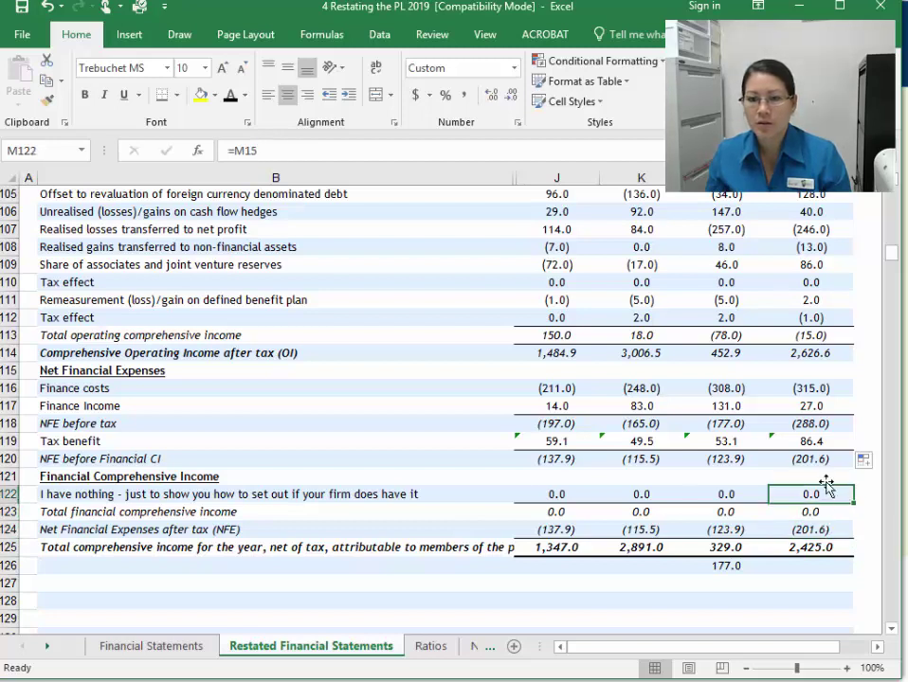
left_click(827, 460)
left_click(826, 444)
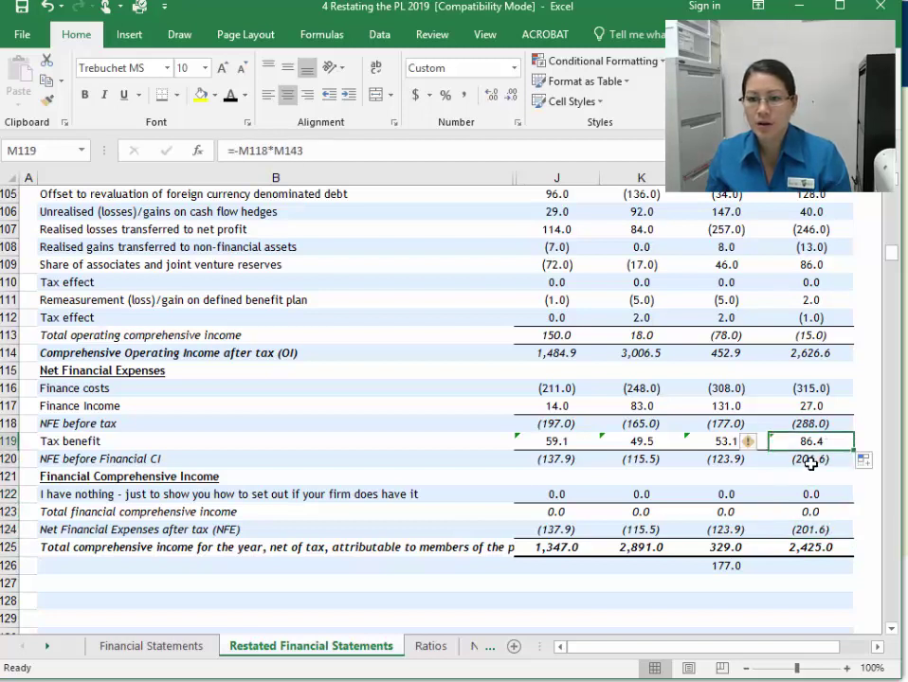
left_click(820, 423)
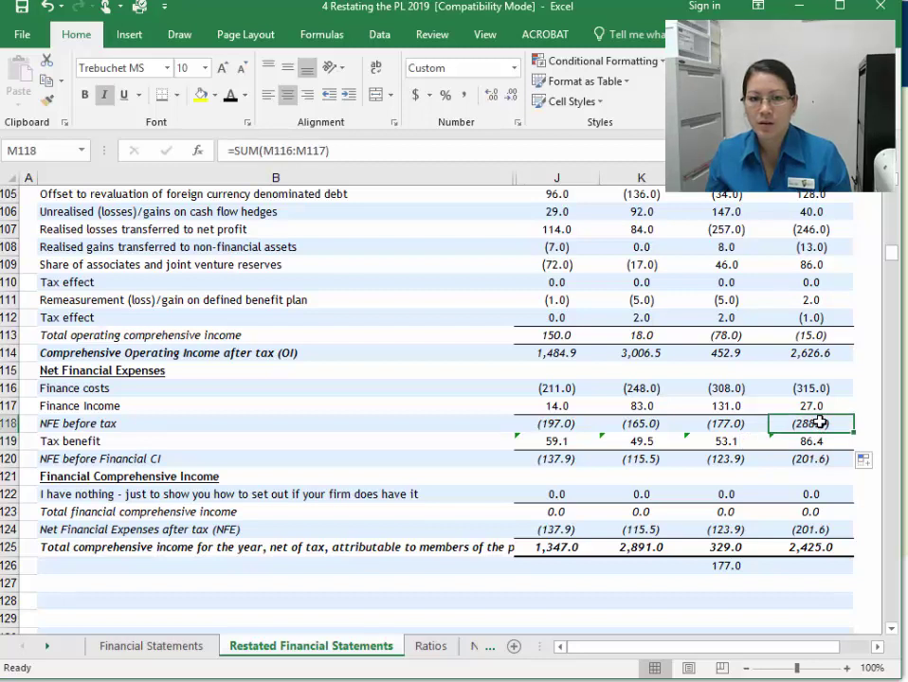
left_click(829, 353)
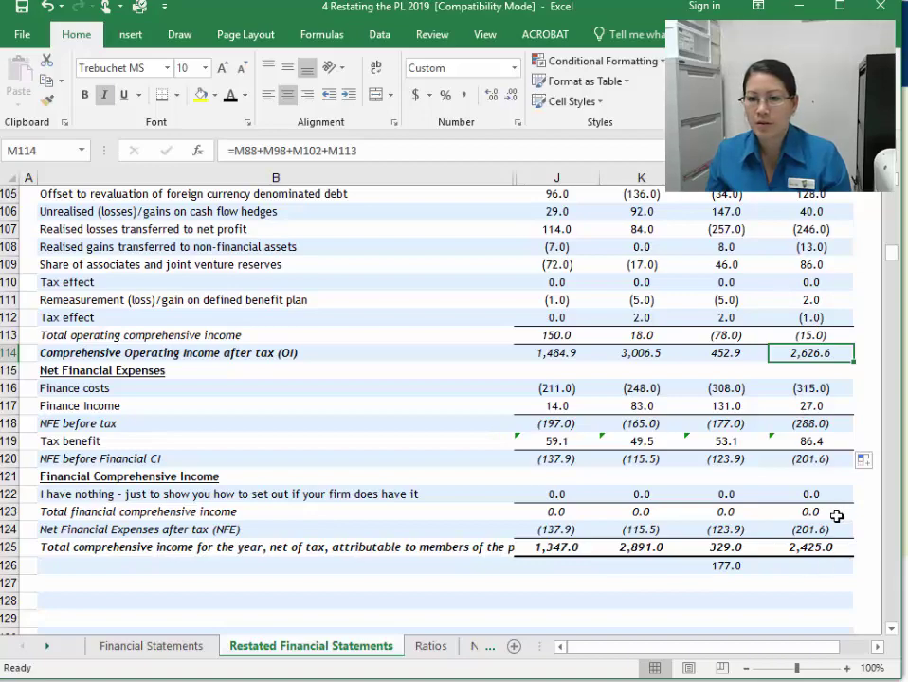
Examine the 2015 Wesfarmers Curragh profit formula in M87 and the range summed for 2018 Total operating income in J88
scroll(836, 515, "up", 3)
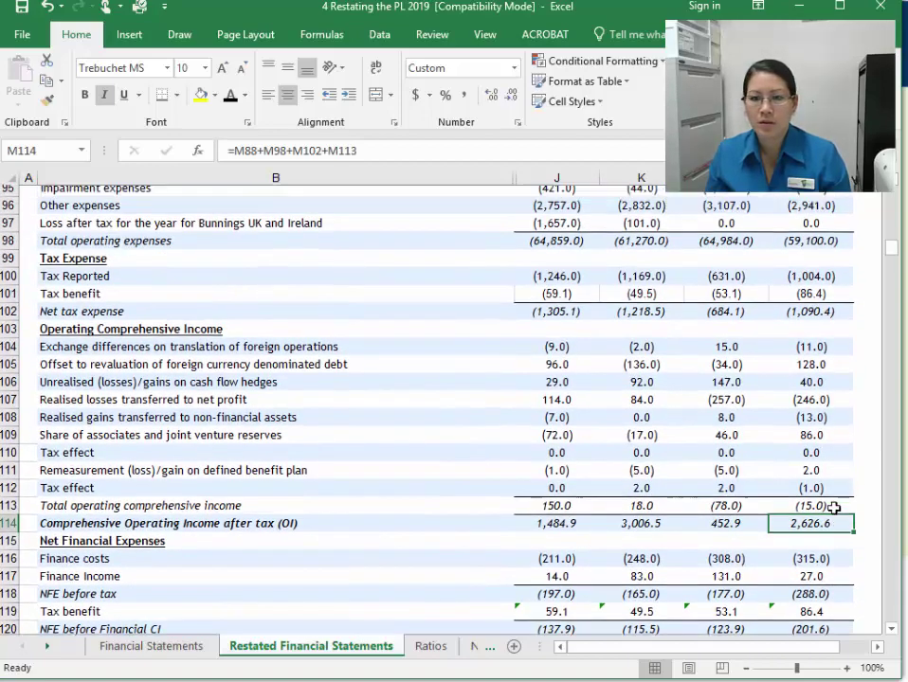
scroll(834, 508, "up", 2)
scroll(833, 509, "up", 2)
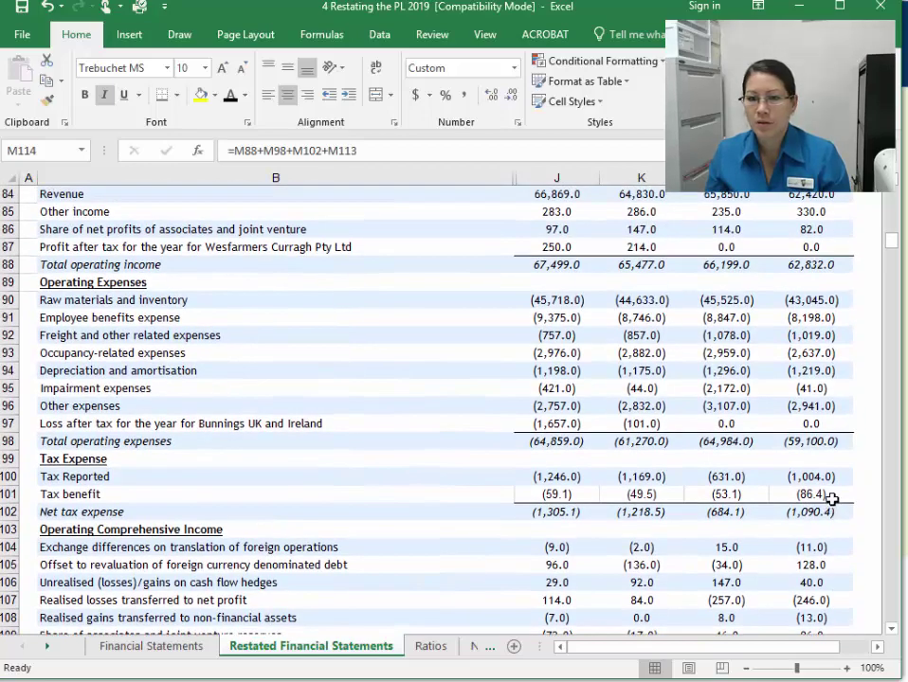
scroll(828, 465, "up", 1)
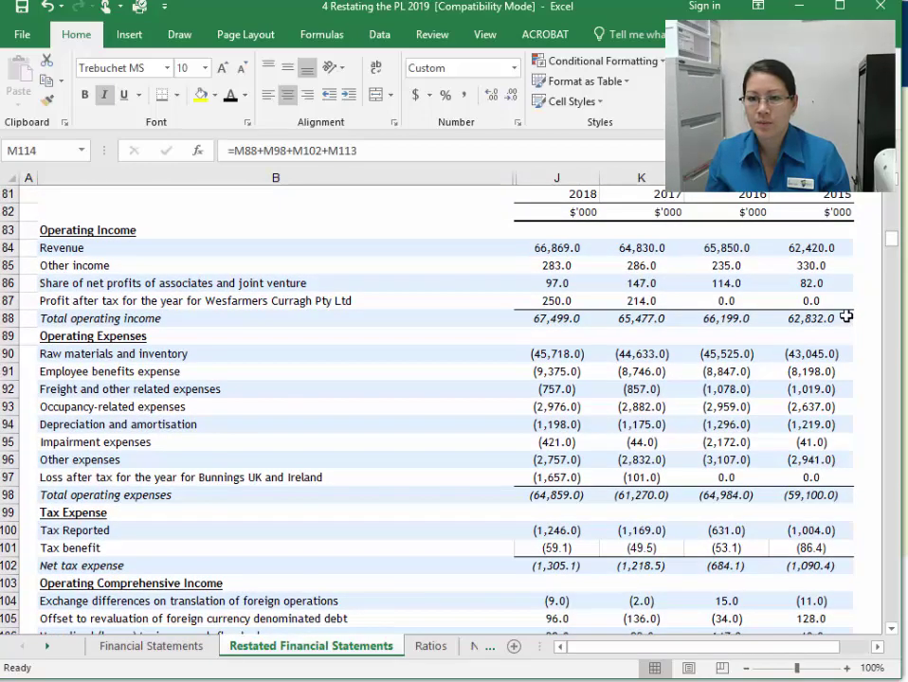
left_click(834, 301)
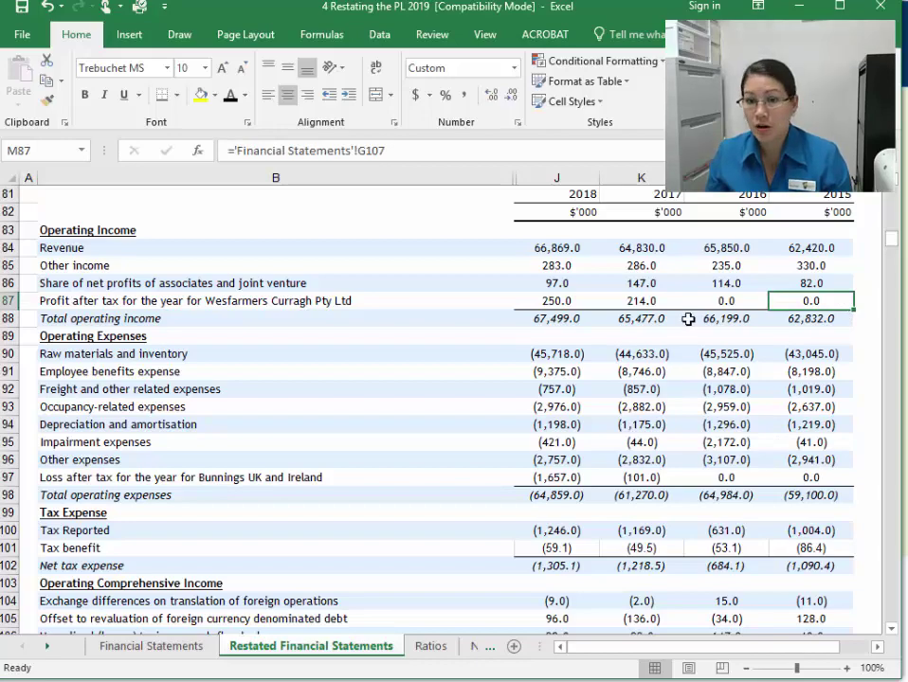
left_click(553, 318)
left_click(351, 150)
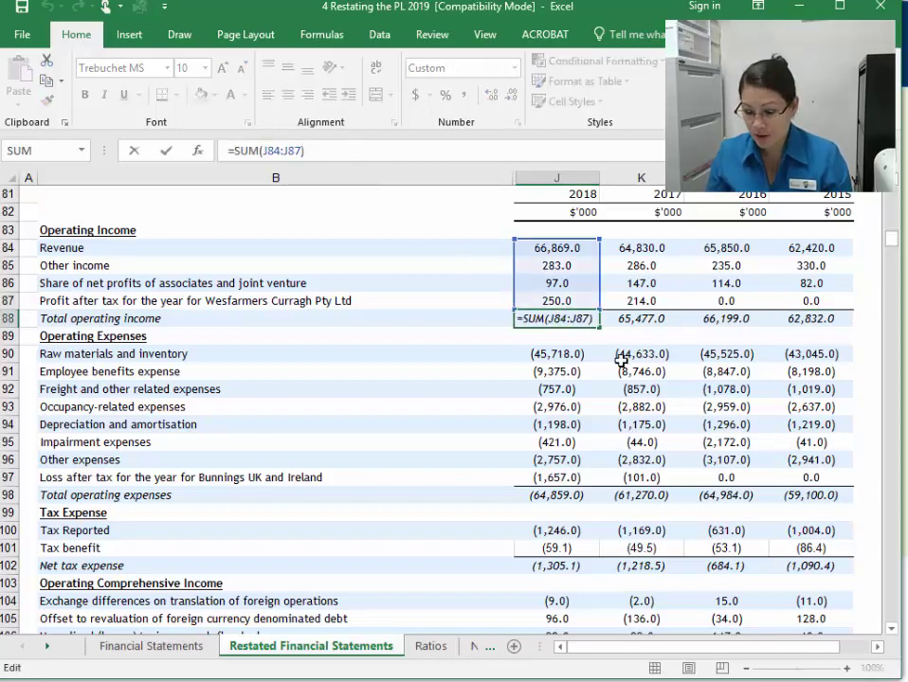
key("Return")
Calculate double the 2015 Tax benefit in the merged cell K127 with =M119*2, below the 2015 difference
scroll(621, 355, "down", 10)
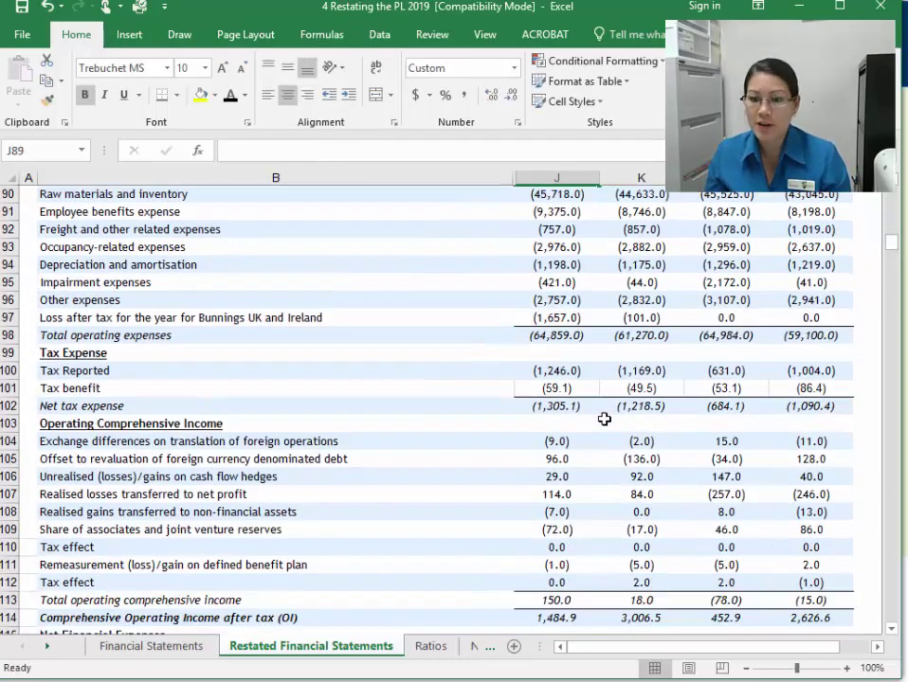
left_click(713, 456)
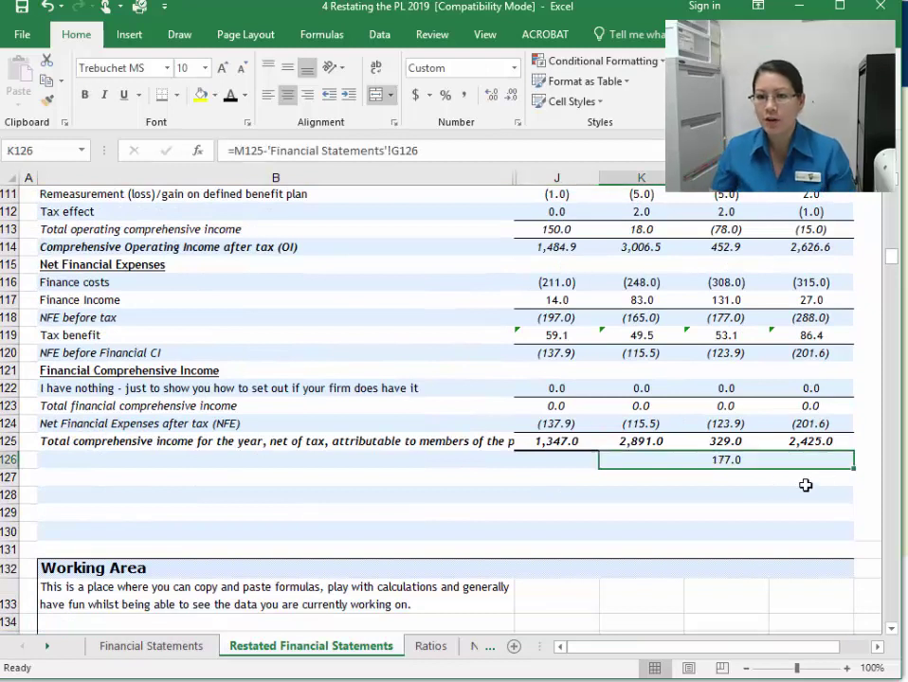
left_click(764, 479)
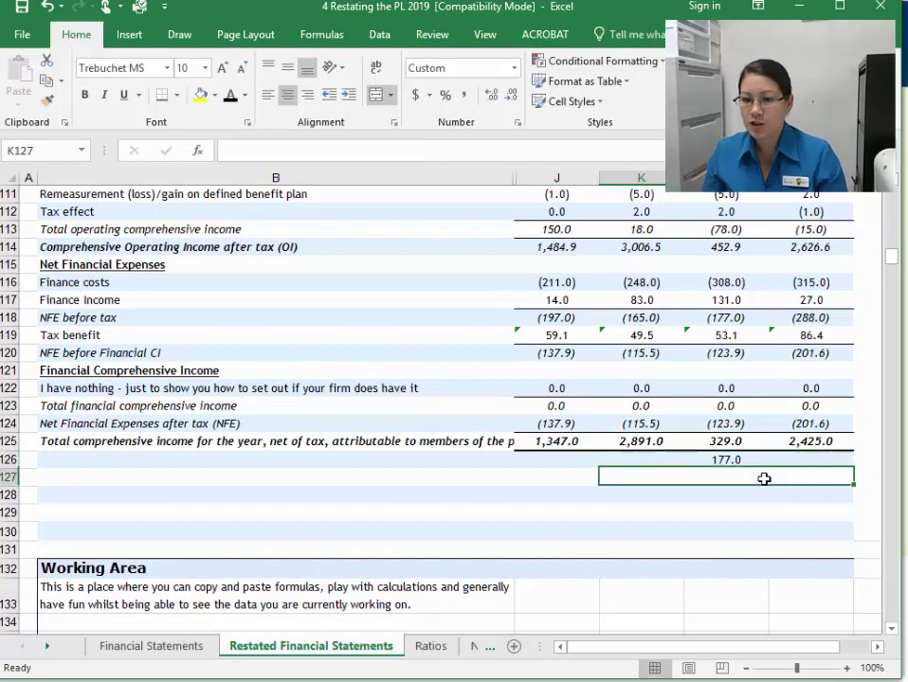
type("=")
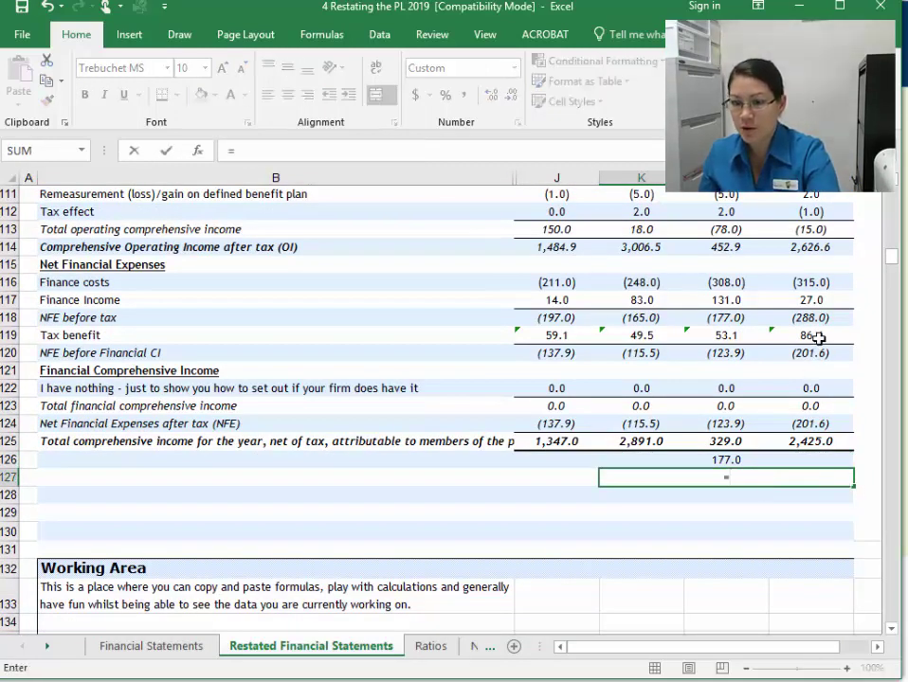
left_click(812, 339)
type("*2")
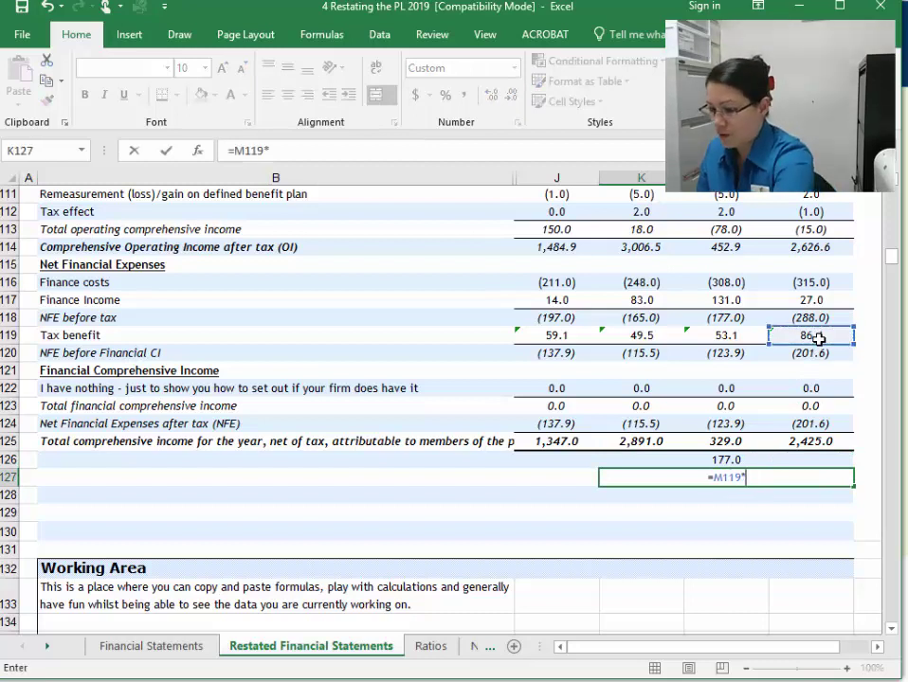
key("Return")
left_click(764, 477)
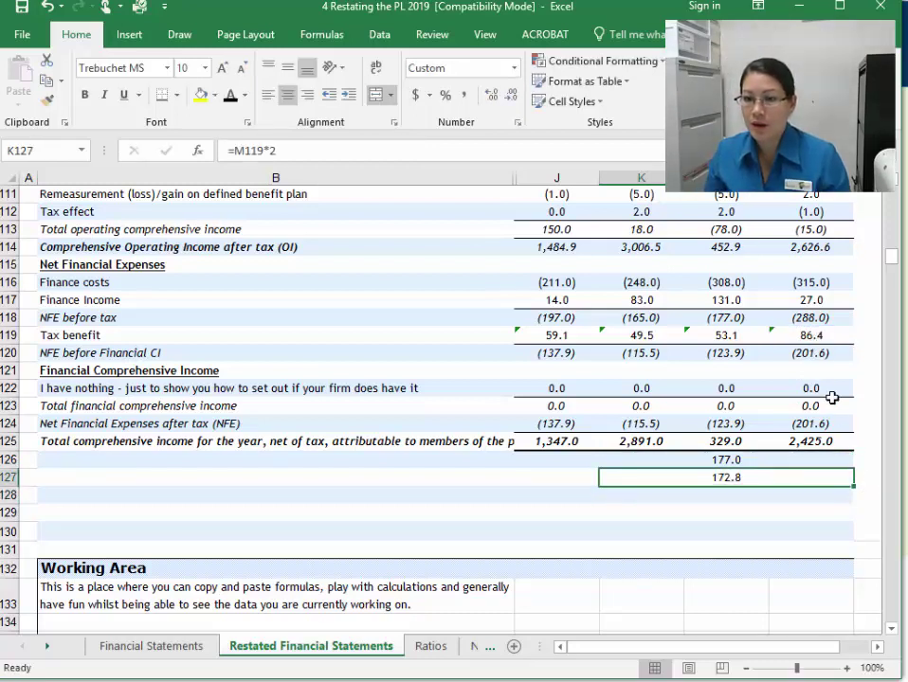
Compare the 2015 Tax benefit formula under Net Financial Expenses in M119 with the one under Tax Expense in M101
left_click(816, 335)
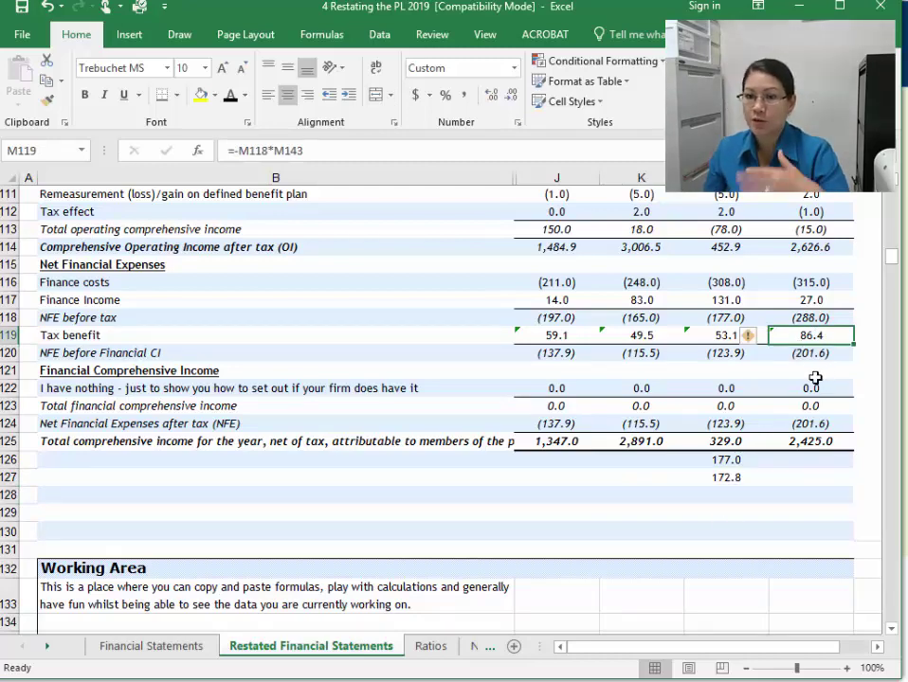
scroll(794, 379, "up", 3)
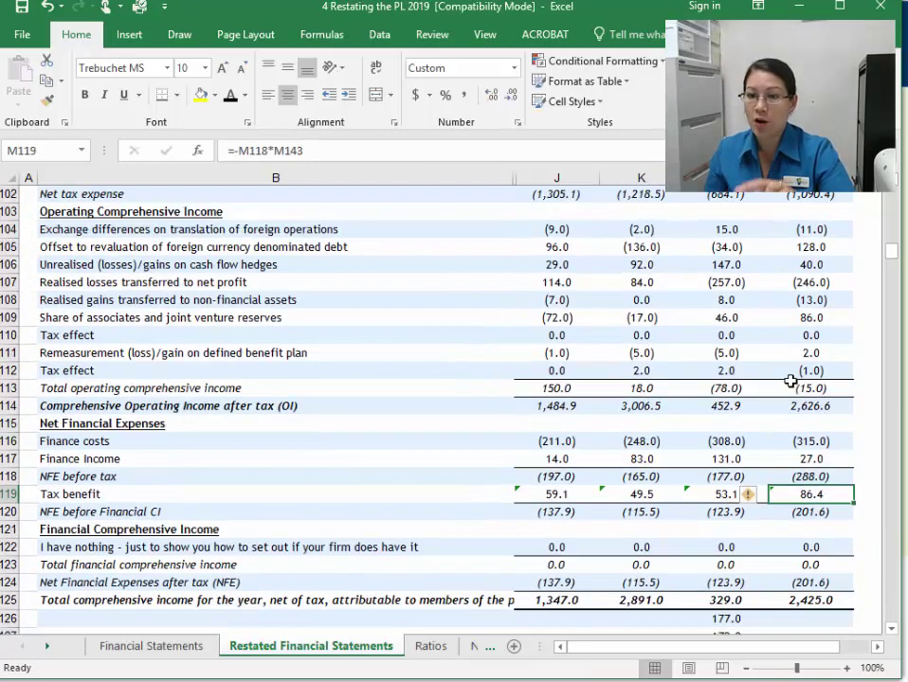
scroll(790, 426, "up", 2)
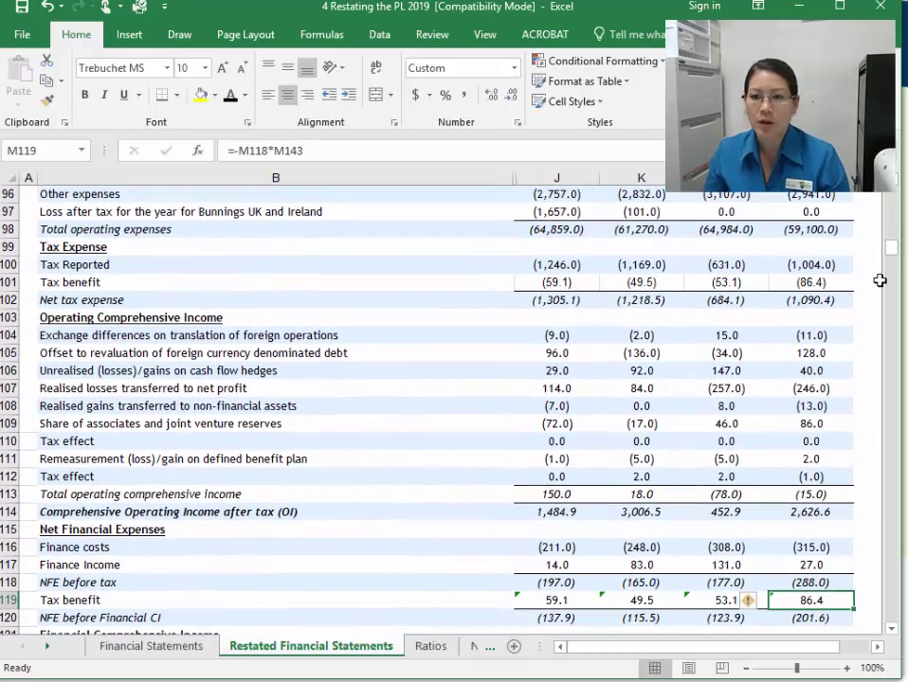
left_click(802, 283)
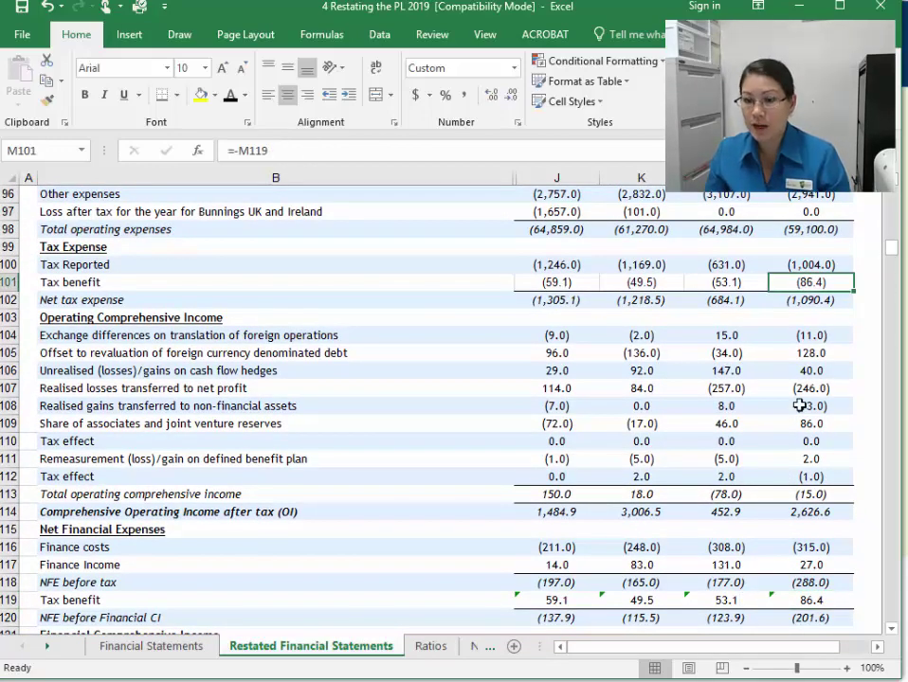
Clear the 2015 difference and doubled tax benefit check calculations from merged cells K126 and K127
scroll(725, 494, "down", 3)
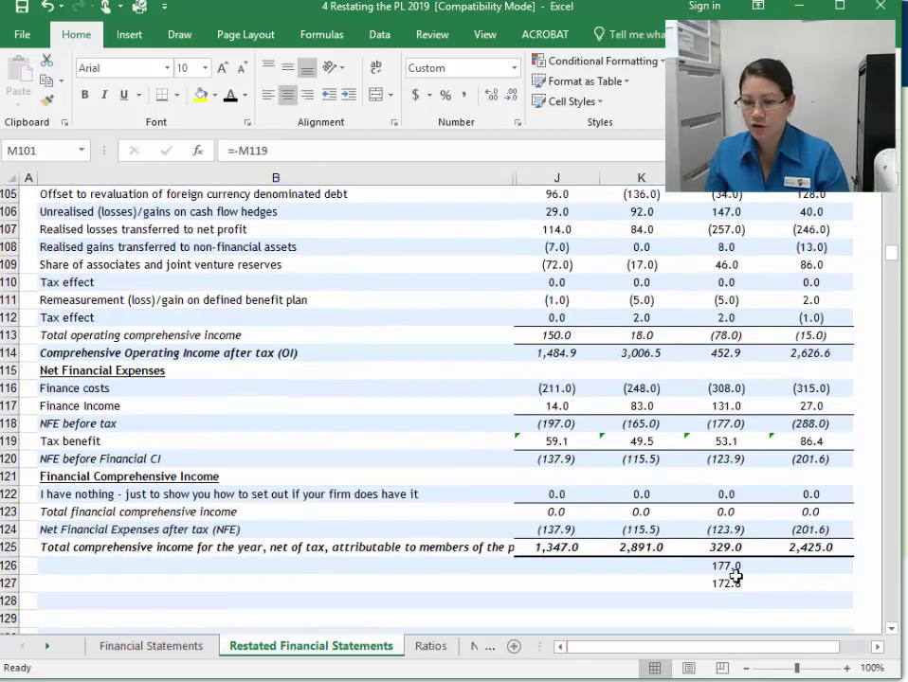
scroll(735, 577, "down", 1)
left_click_drag(733, 513, 736, 529)
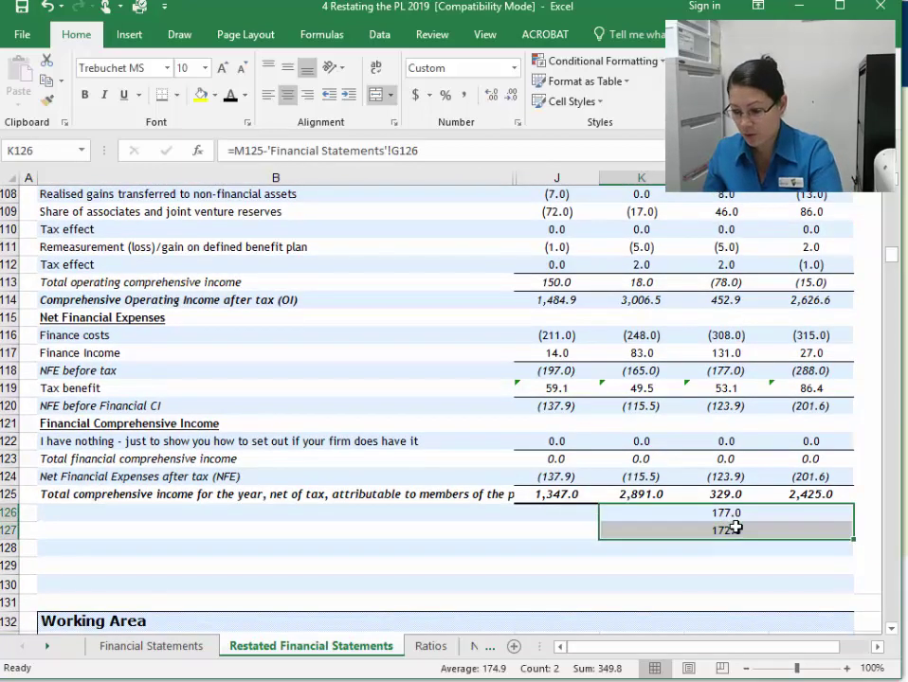
key("Delete")
left_click(844, 494)
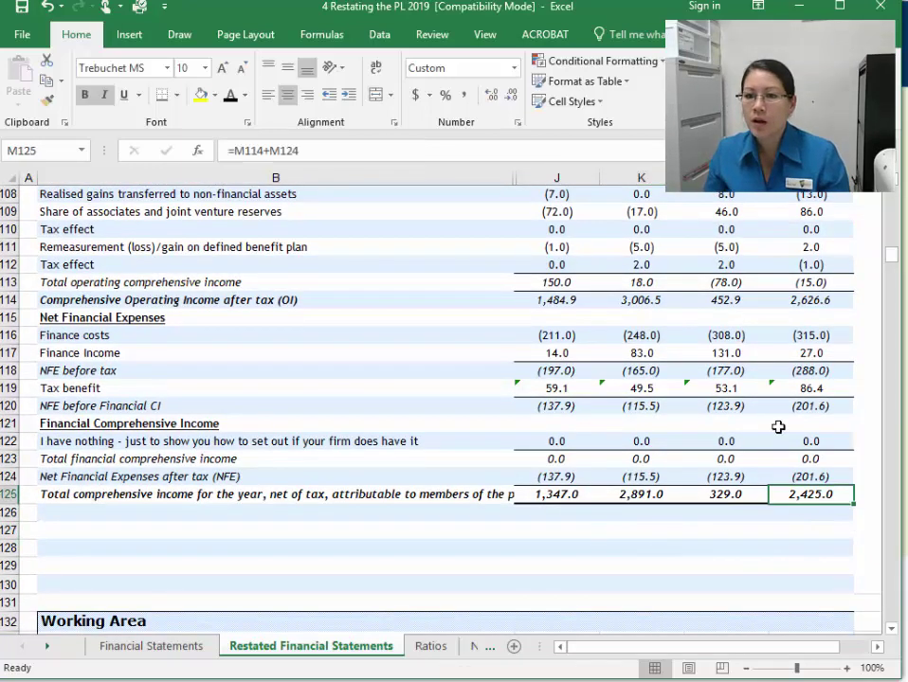
Refill the Revenue row by copying the 2018 formula in J84 across to 2015 in M84
scroll(777, 428, "up", 2)
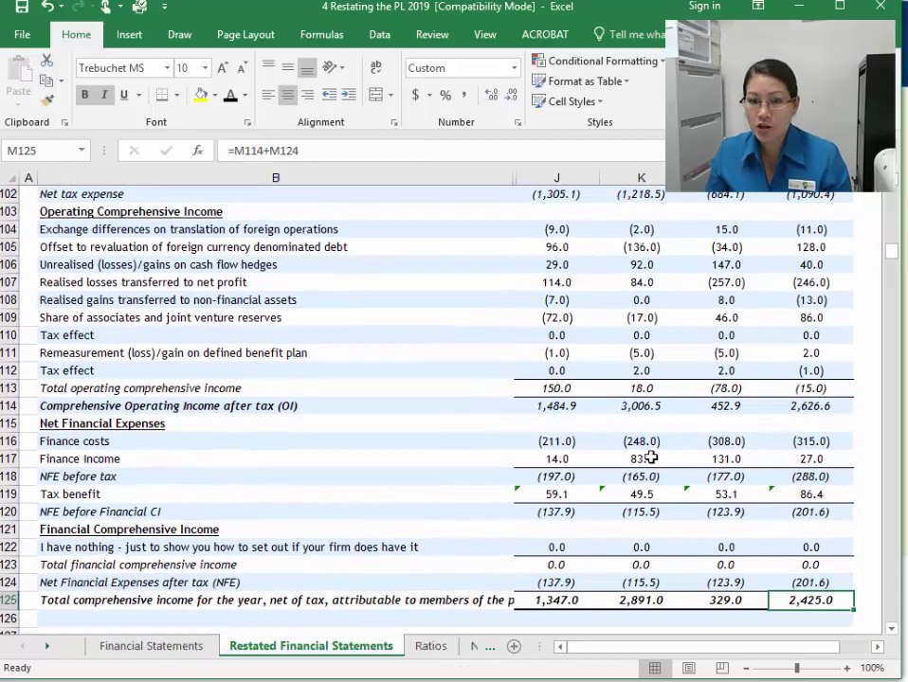
scroll(651, 458, "up", 3)
scroll(651, 458, "up", 4)
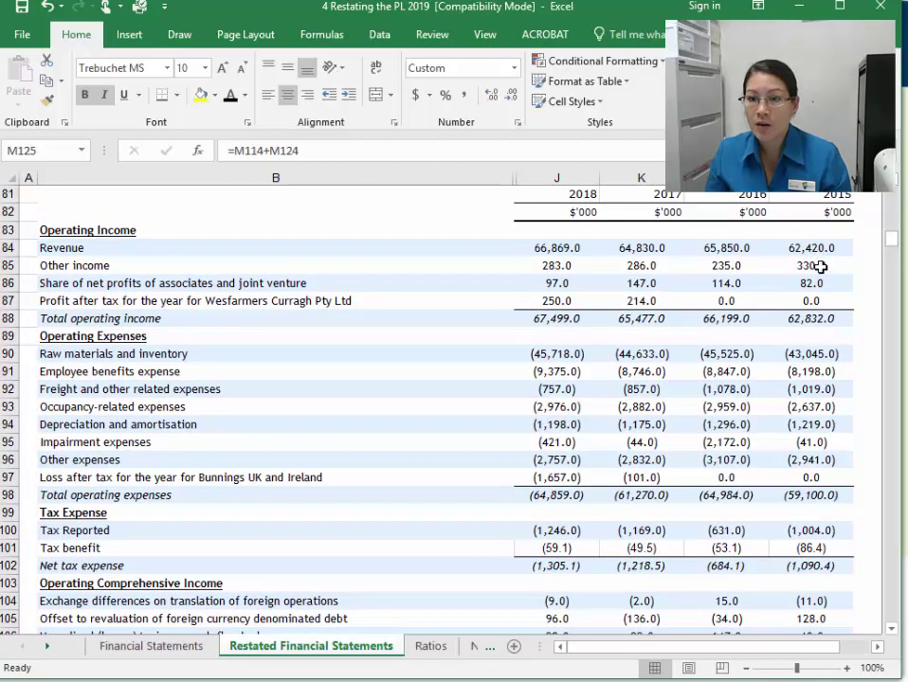
left_click(803, 247)
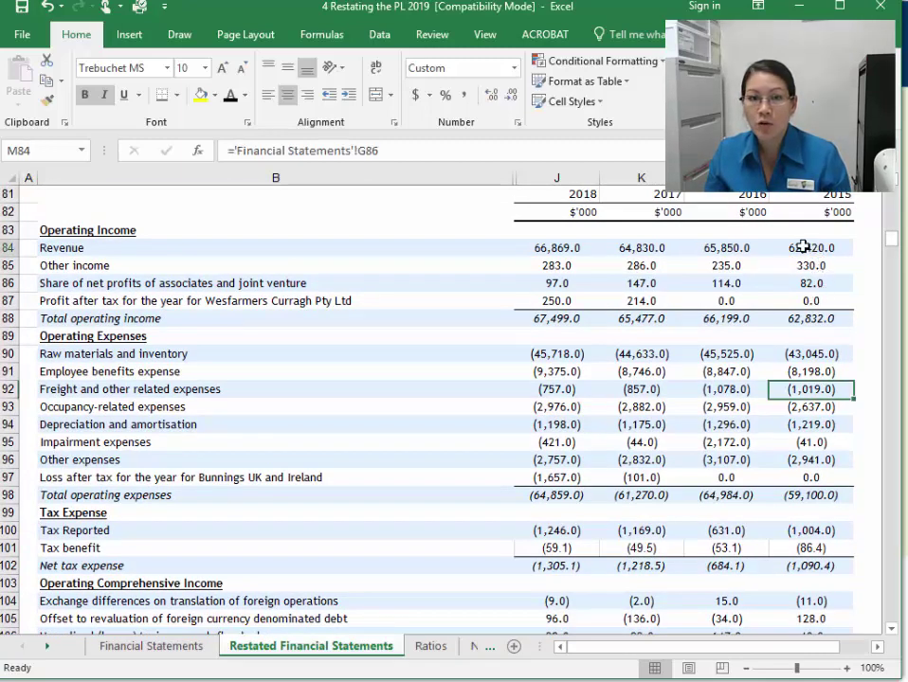
left_click(565, 250)
left_click_drag(597, 256, 856, 257)
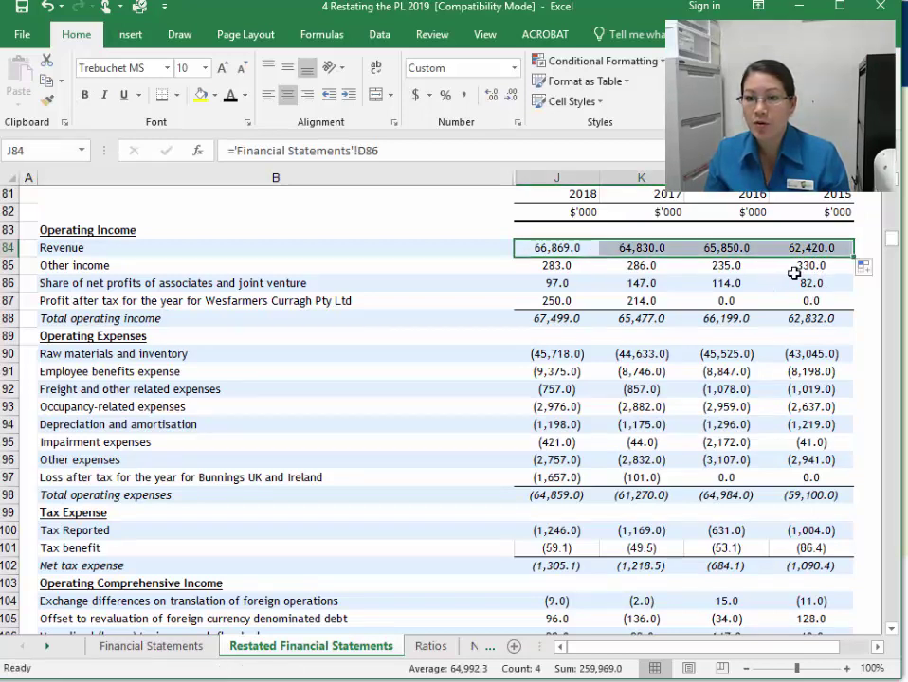
Copy the 2016 formulas for Other income, Share of net profits and Wesfarmers Curragh profit into 2015, L85:L87 to M85:M87
left_click(726, 265)
left_click_drag(769, 274, 821, 290)
left_click(735, 287)
left_click(764, 306)
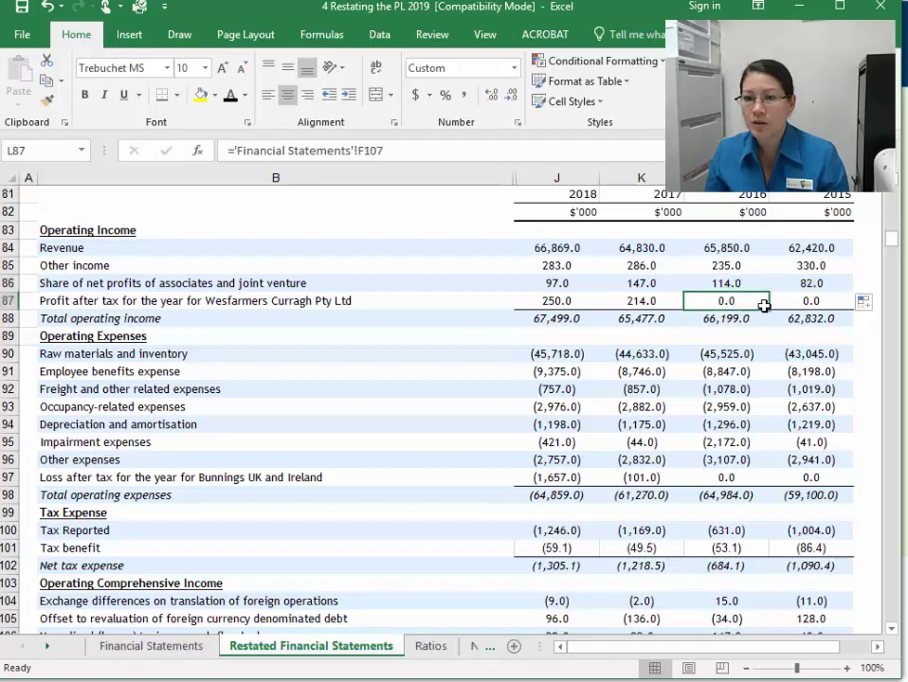
left_click_drag(769, 307, 814, 305)
Check the range summed by the 2015 Total operating income formula in M88
left_click(807, 318)
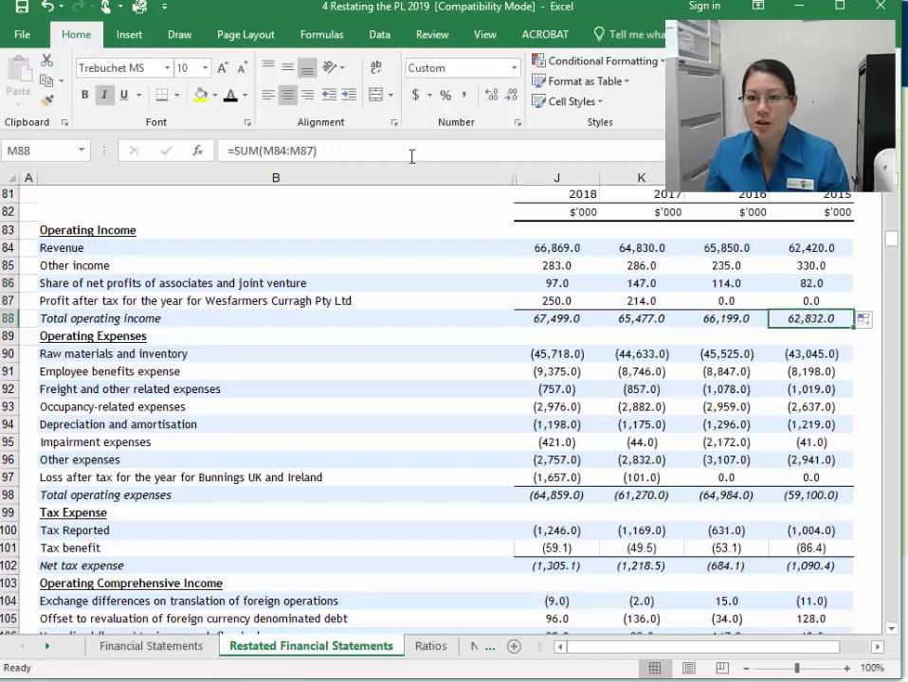
left_click(440, 158)
left_click(641, 336)
Copy the 2016 formulas for Raw materials, Employee benefits and Freight expenses into the 2015 column, rows 90 to 92
left_click(809, 354)
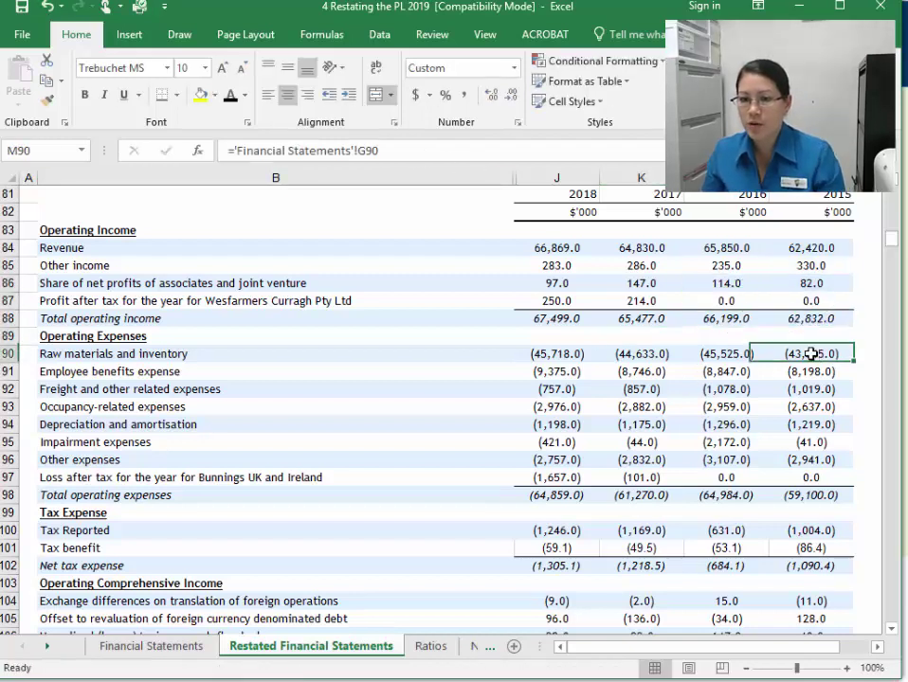
left_click(739, 357)
left_click_drag(770, 362, 825, 362)
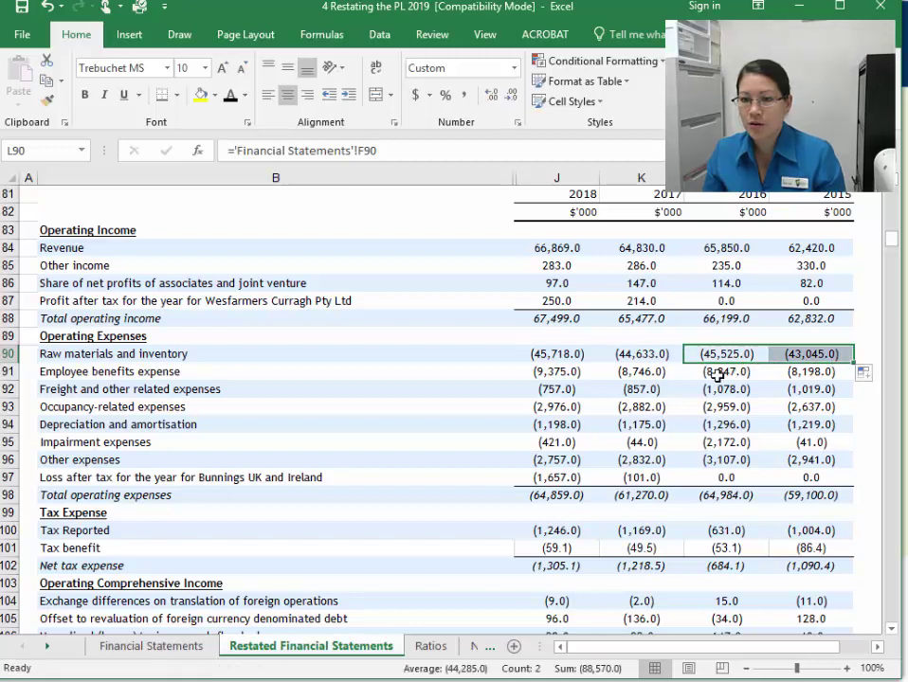
left_click(718, 372)
left_click_drag(768, 381, 830, 373)
left_click(756, 392)
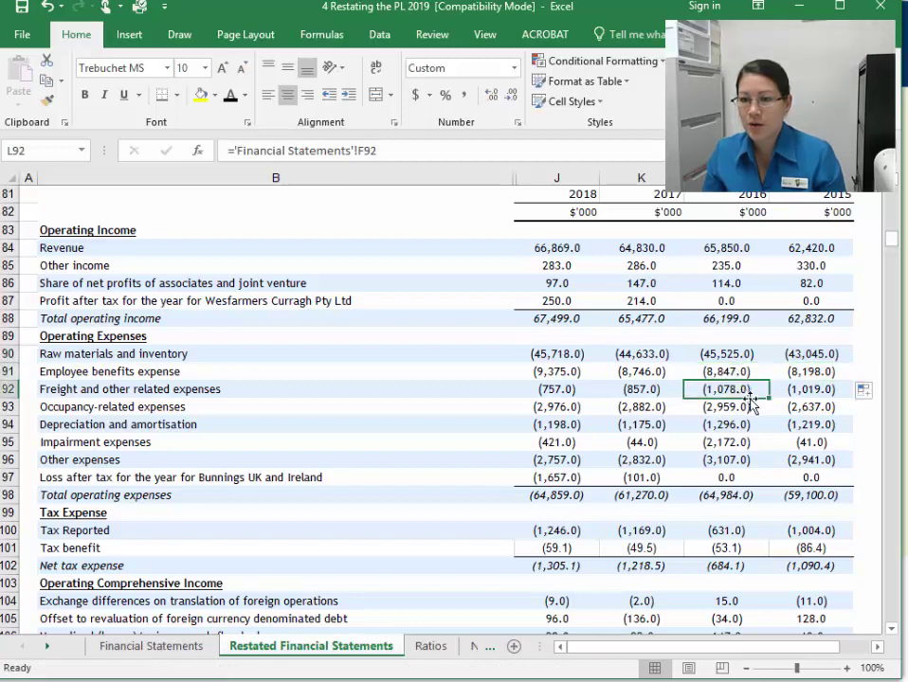
left_click_drag(772, 400, 834, 409)
Copy the 2016 formulas for Occupancy-related expenses and Depreciation and amortisation into 2015, cells M93 and M94
left_click(735, 408)
left_click(726, 426)
left_click(773, 431)
left_click(753, 426)
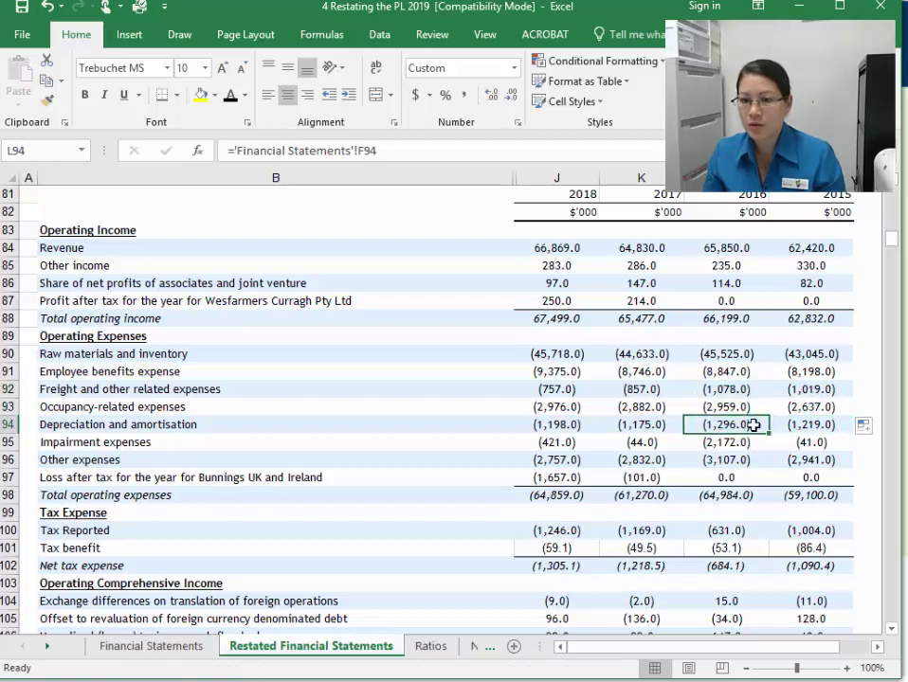
left_click_drag(768, 433, 824, 429)
Copy the 2016 formulas for Impairment expenses, Other expenses and the Bunnings UK and Ireland loss into 2015, M95:M97
left_click(725, 442)
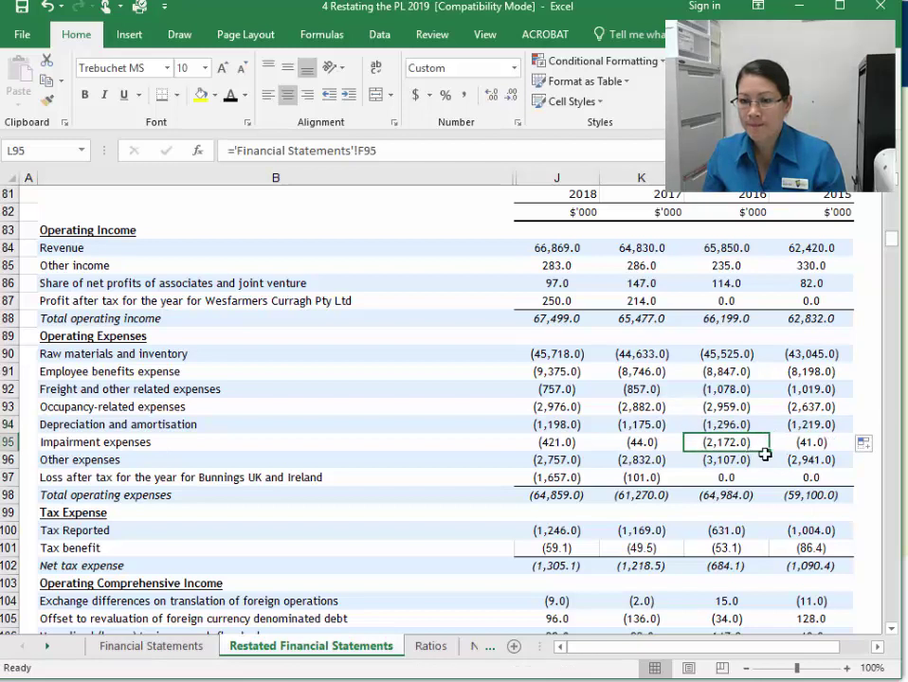
left_click_drag(768, 456, 853, 453)
left_click(716, 463)
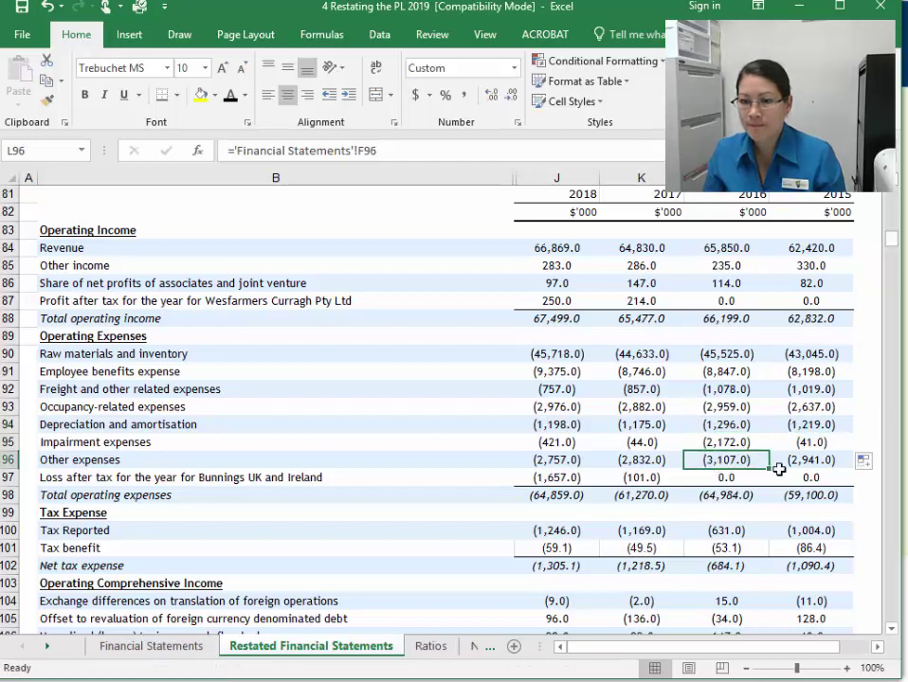
left_click_drag(773, 469, 848, 463)
left_click(766, 480)
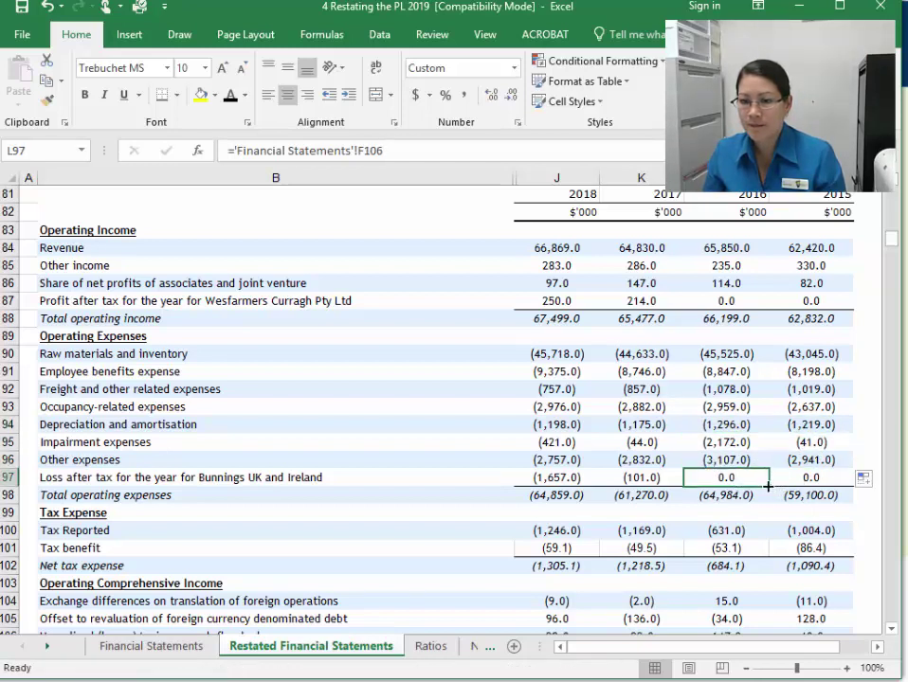
left_click_drag(766, 480, 850, 478)
Check the 2015 Total operating expenses formula in M98 and overwrite it with the 2016 formula from L98
left_click(811, 443)
left_click(791, 494)
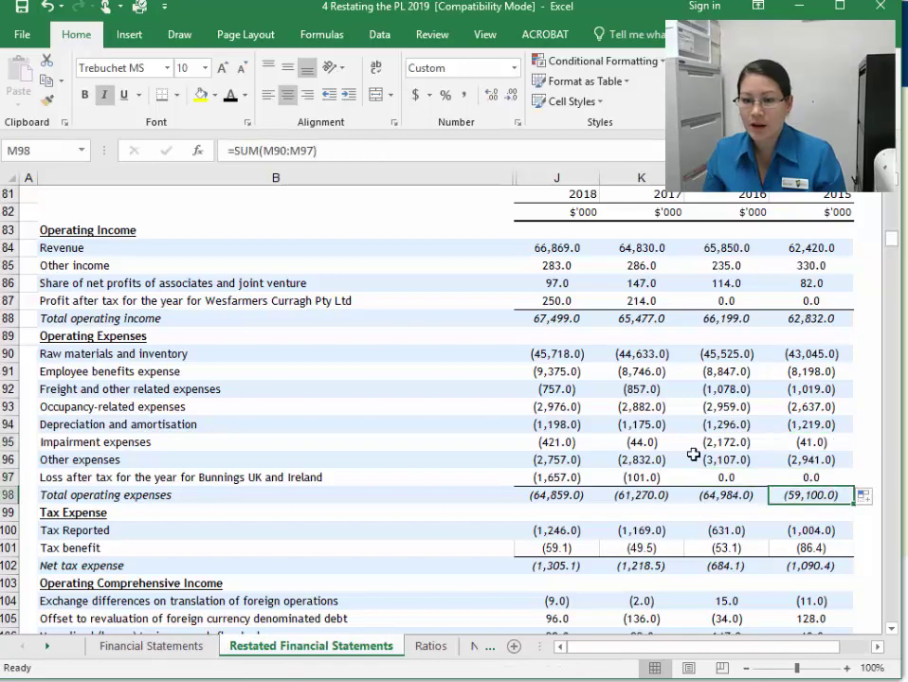
left_click(716, 497)
left_click_drag(766, 504, 848, 496)
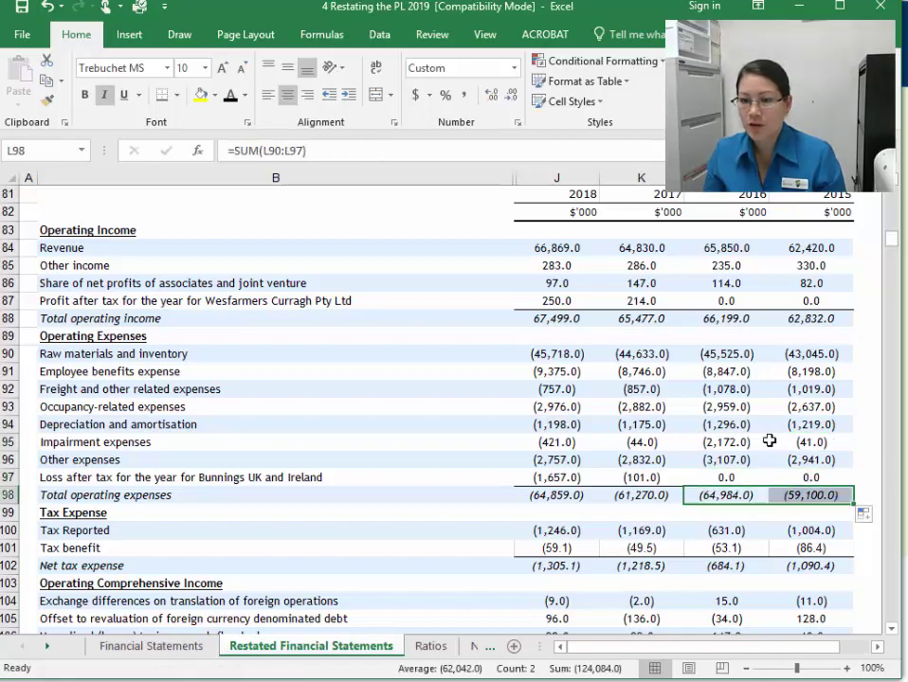
Copy the 2016 Tax Expense formulas into the 2015 column, from Tax Reported in row 100 through Net tax expense in row 102
left_click(787, 442)
scroll(788, 443, "down", 3)
left_click(723, 371)
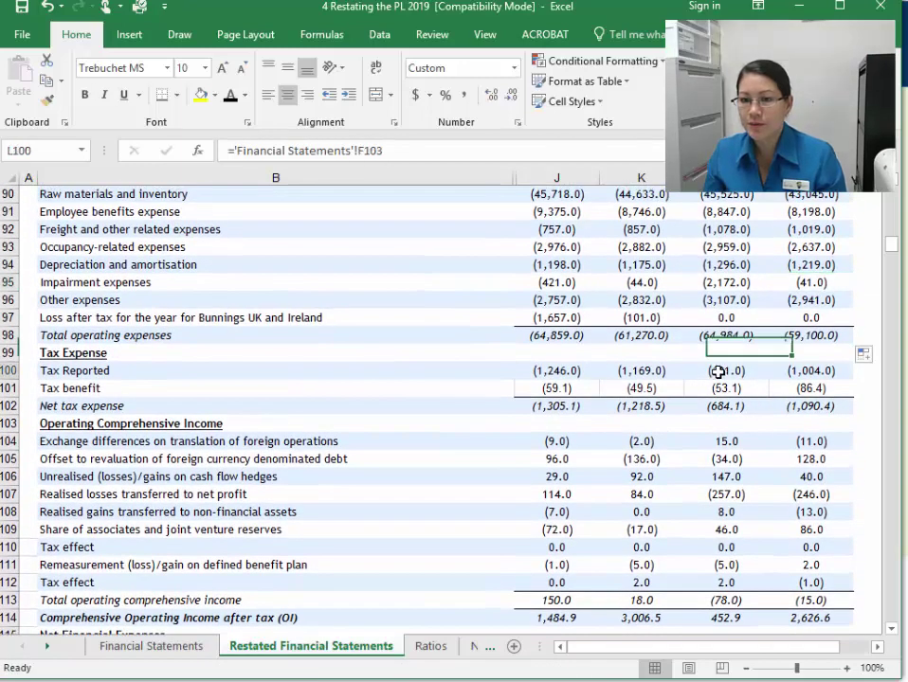
left_click_drag(767, 378, 840, 380)
left_click(763, 391)
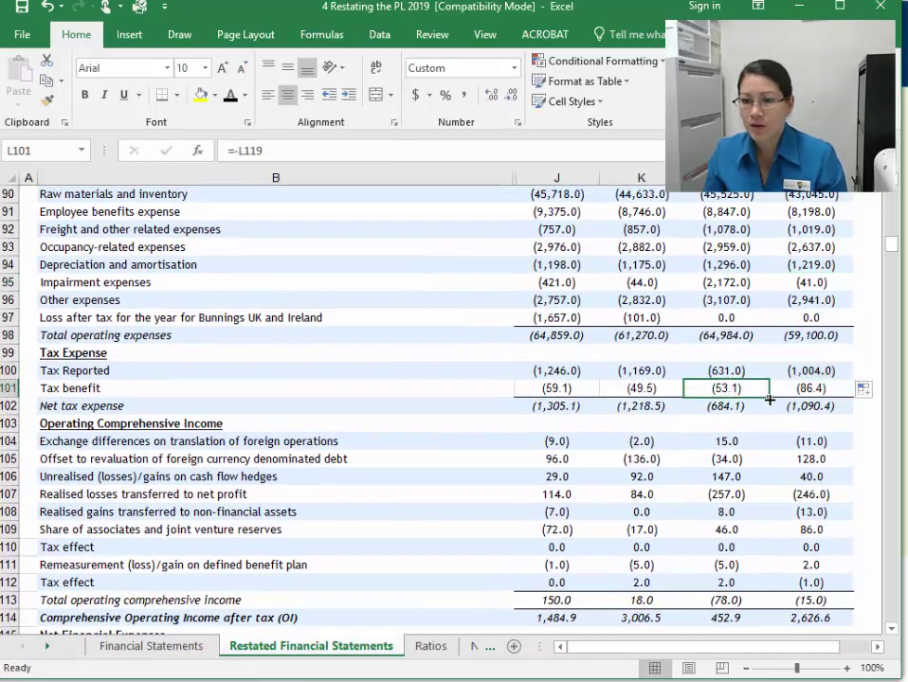
left_click_drag(769, 398, 806, 408)
left_click(759, 408)
Copy the 2016 Operating Comprehensive Income formulas into 2015 for rows 104 to 107, Exchange differences through Realised losses transferred
left_click(750, 445)
left_click_drag(769, 450, 823, 443)
left_click(753, 462)
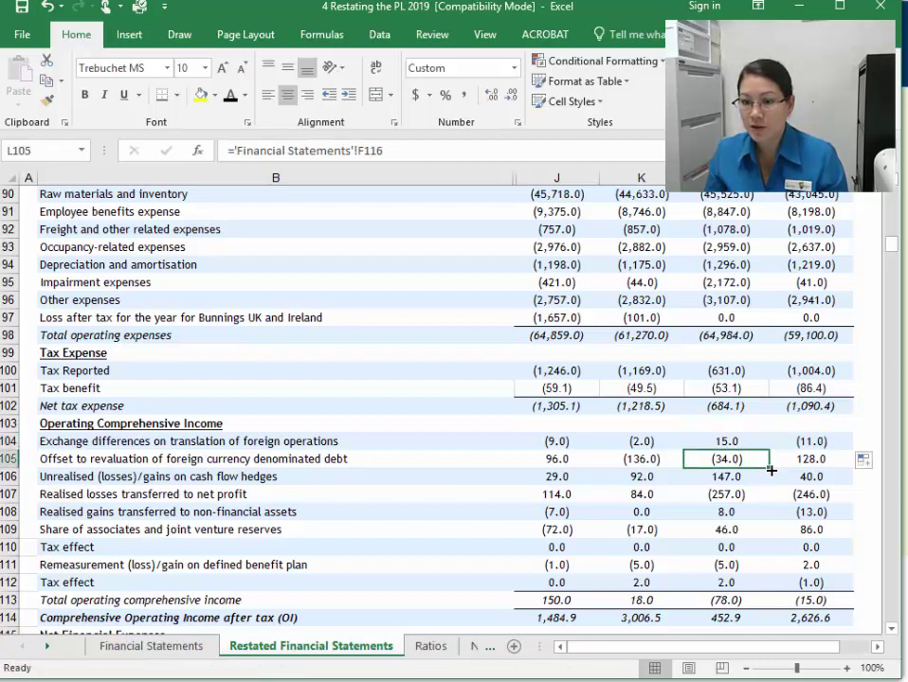
left_click_drag(771, 470, 834, 467)
left_click(760, 480)
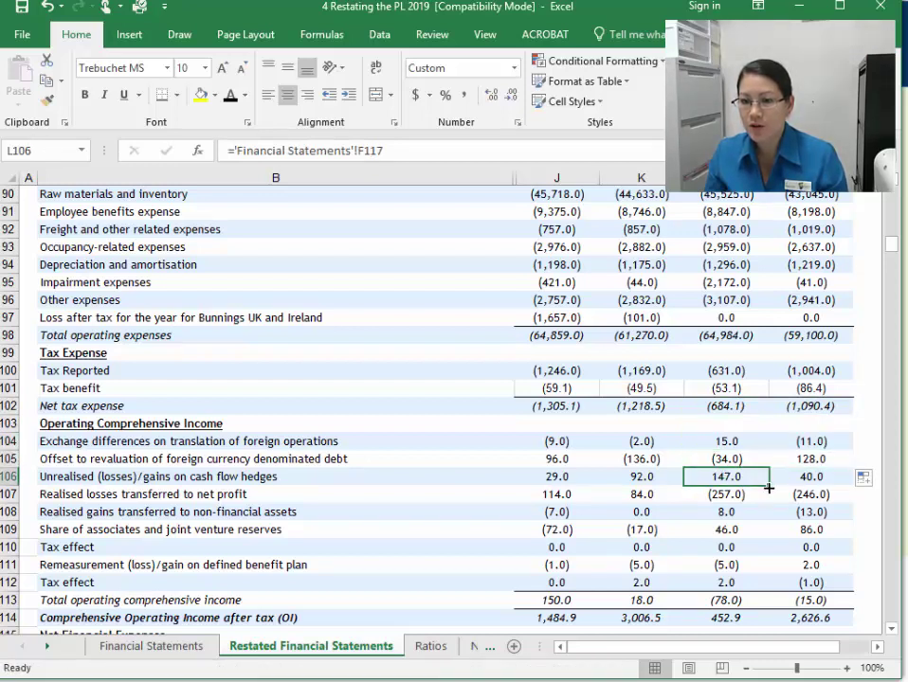
left_click_drag(768, 487, 834, 487)
left_click(760, 498)
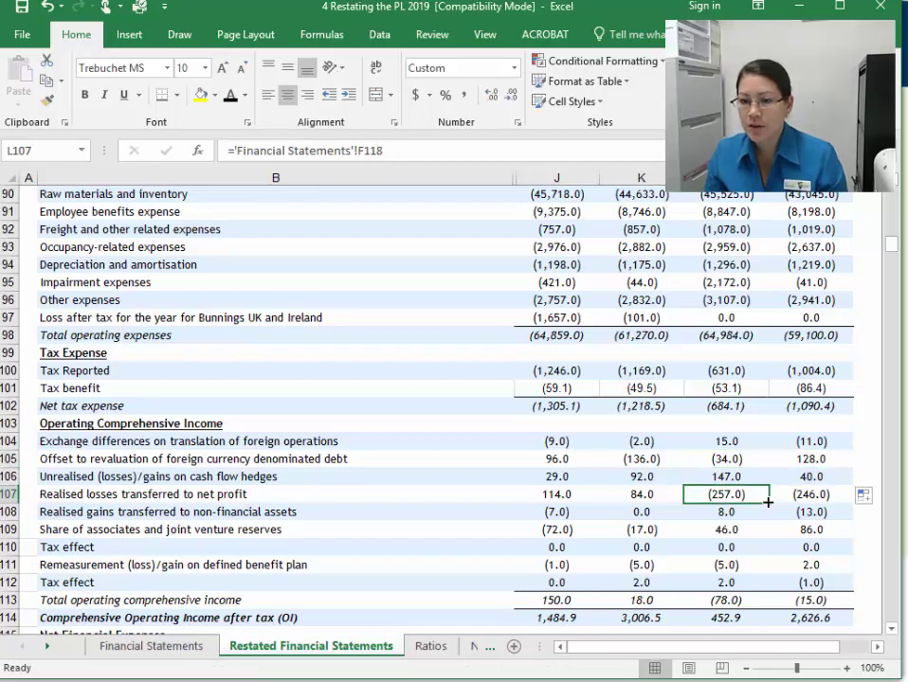
left_click_drag(767, 503, 833, 494)
Copy the 2016 formulas into 2015 for rows 108 to 112, from Realised gains transferred to the Tax effect on the defined benefit plan
scroll(816, 473, "down", 3)
left_click(733, 353)
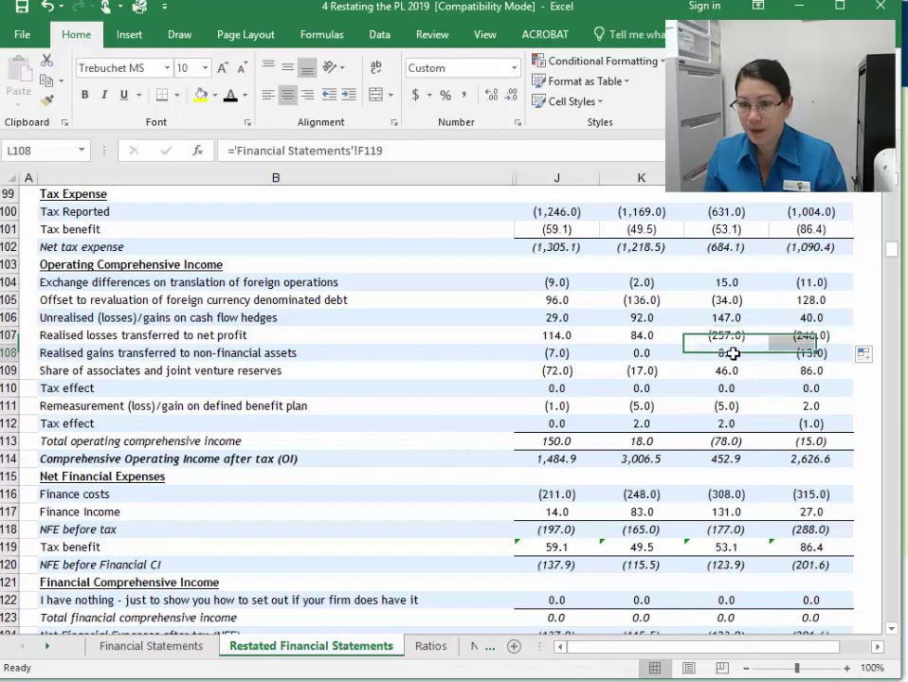
left_click_drag(770, 366, 824, 381)
left_click(761, 379)
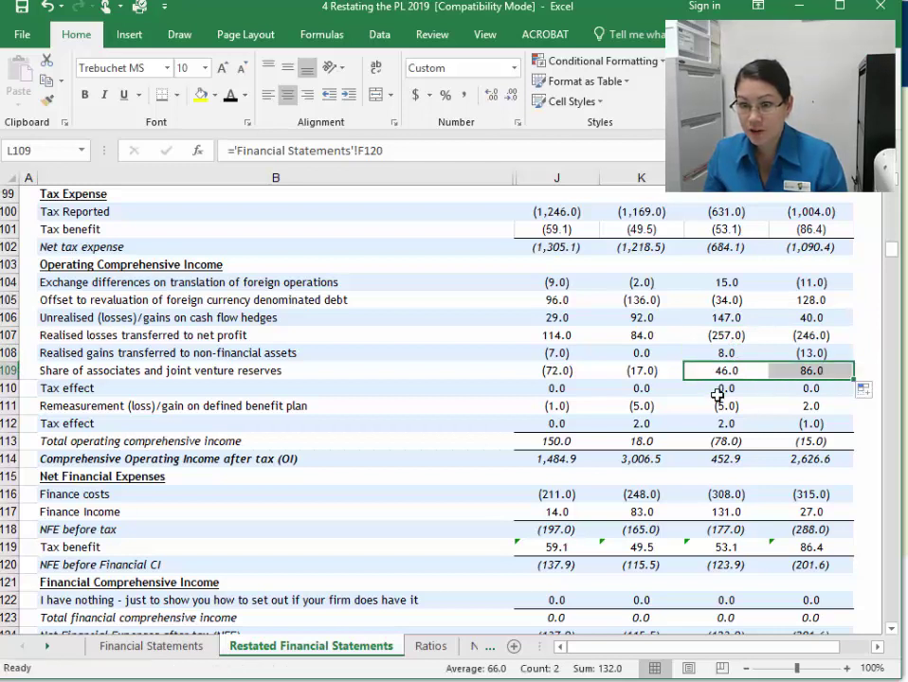
left_click(758, 389)
left_click_drag(767, 398, 830, 397)
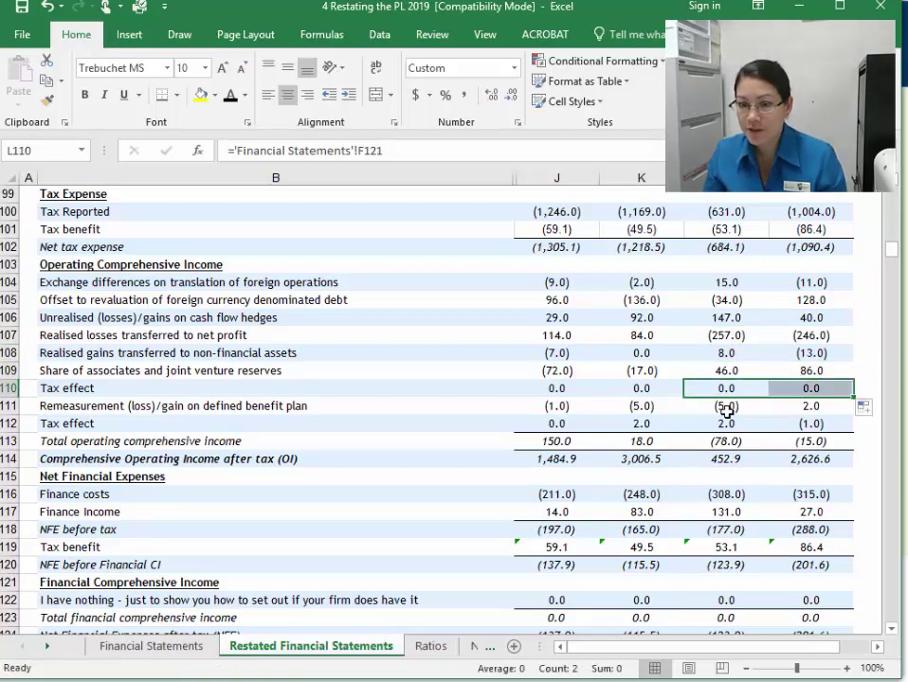
left_click(752, 408)
left_click_drag(767, 416, 827, 407)
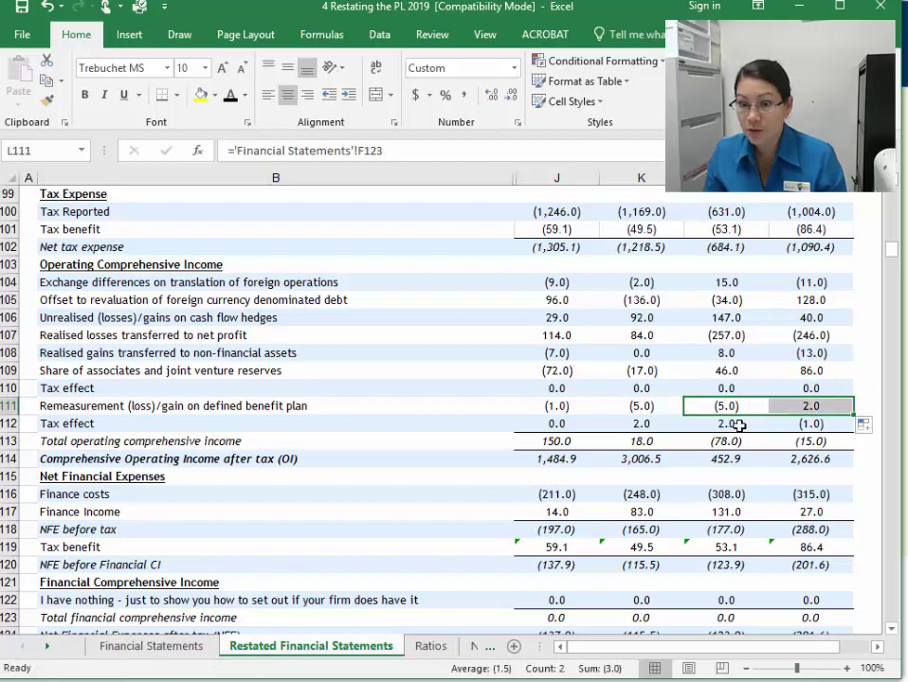
left_click(759, 429)
left_click_drag(769, 435, 828, 431)
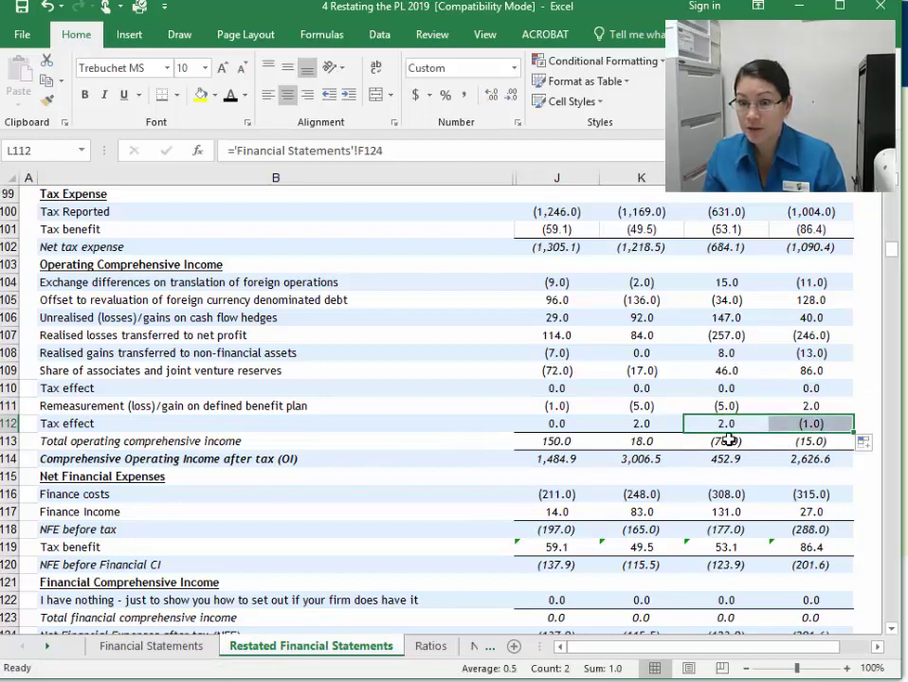
Copy the 2016 formulas for Total operating comprehensive income and Comprehensive Operating Income after tax into M113 and M114
left_click(739, 441)
left_click_drag(768, 450, 826, 442)
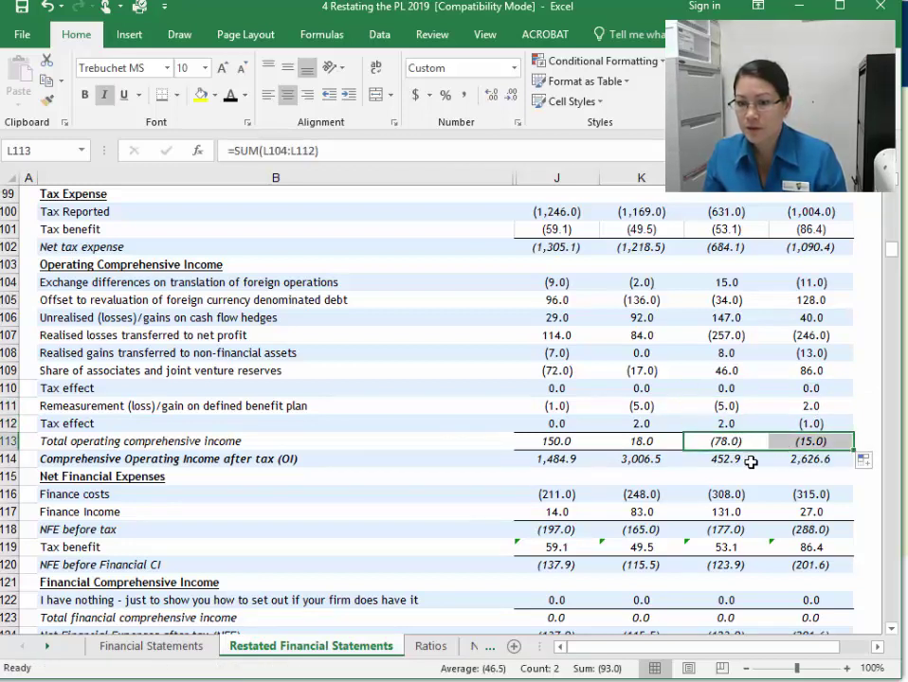
left_click(718, 459)
left_click_drag(768, 467, 826, 461)
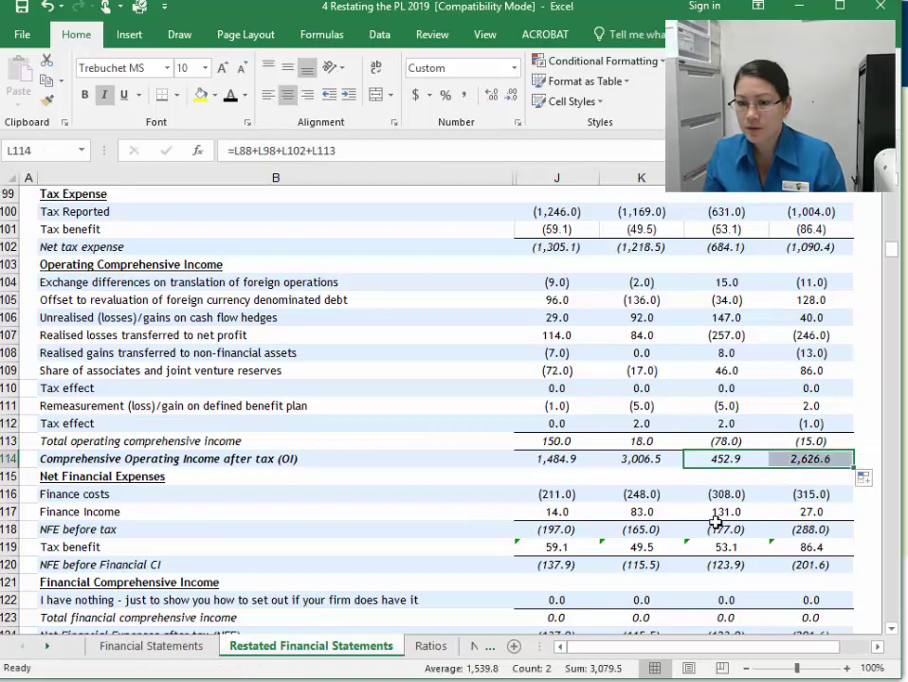
Copy the 2016 Finance costs and Finance Income formulas into the 2015 cells M116 and M117
left_click(748, 497)
left_click_drag(768, 502, 826, 497)
scroll(760, 513, "down", 4)
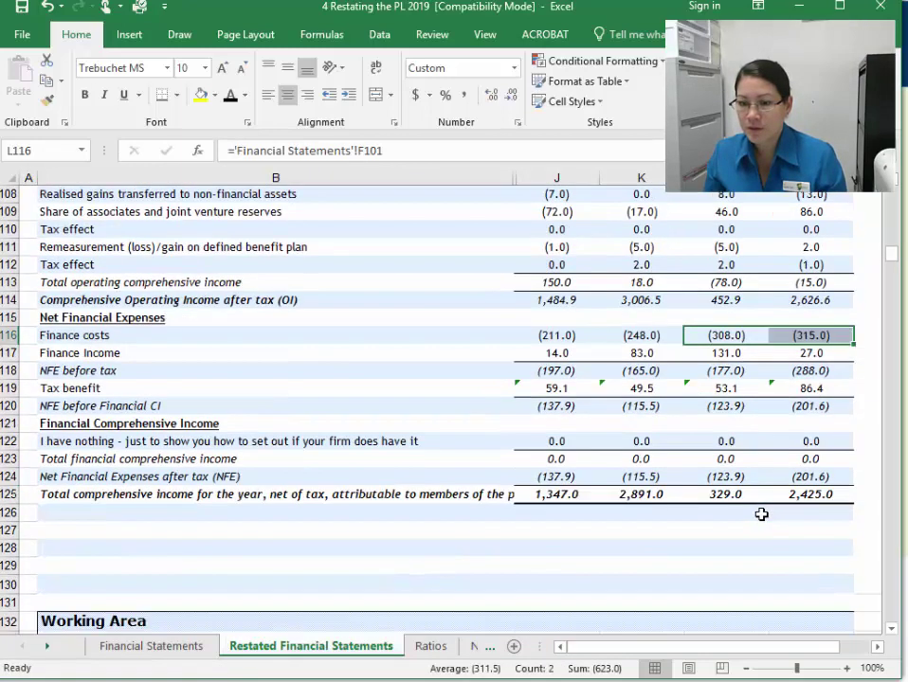
left_click(744, 300)
left_click_drag(773, 309, 826, 303)
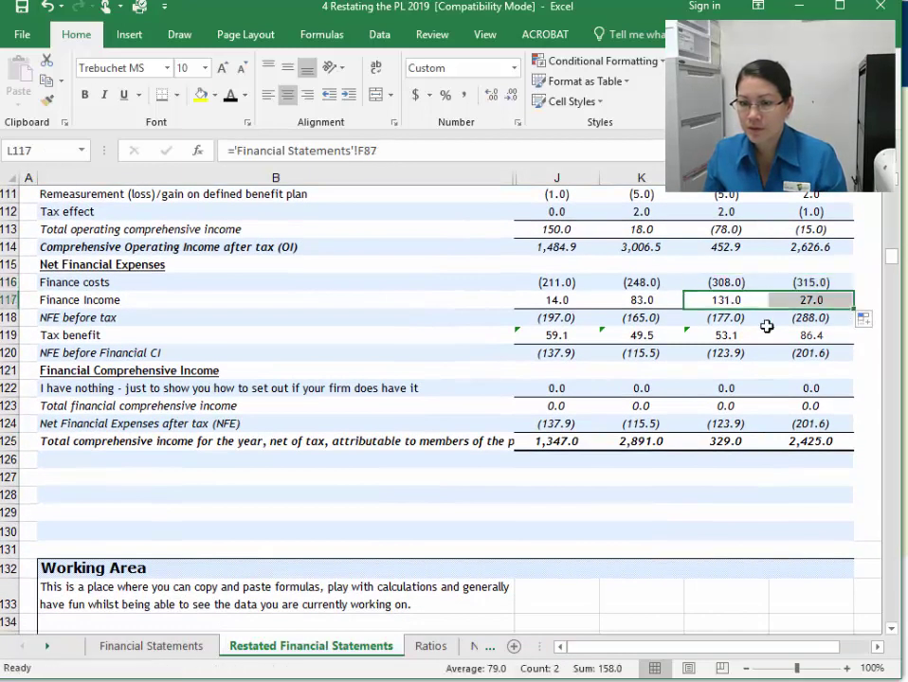
Copy the 2016 formulas for NFE before tax, Tax benefit and NFE before Financial CI into 2015, M118:M120
left_click(690, 318)
left_click_drag(770, 326, 815, 341)
left_click(728, 336)
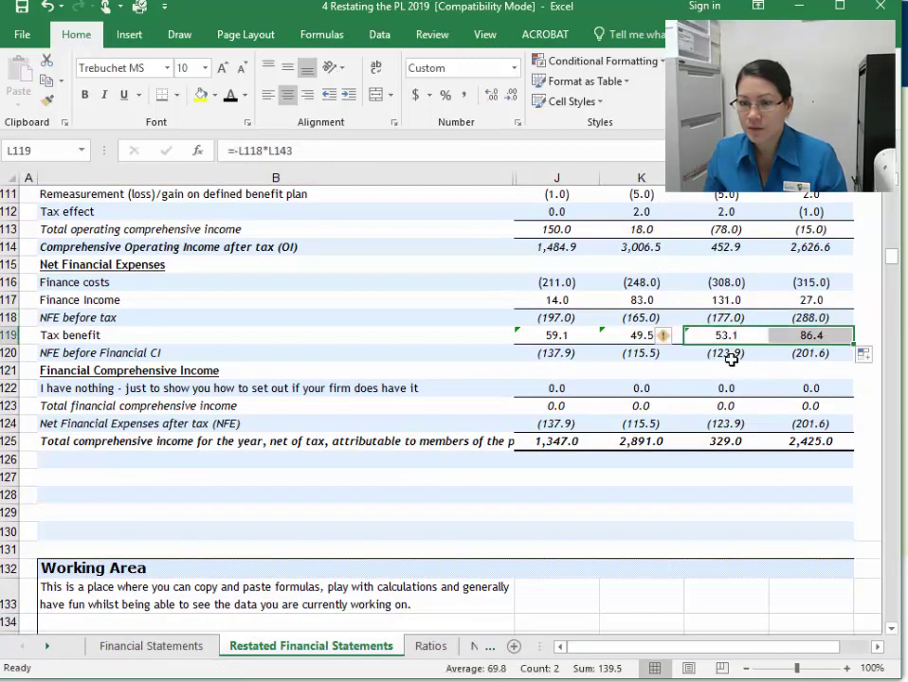
left_click(754, 353)
left_click_drag(821, 362, 821, 361)
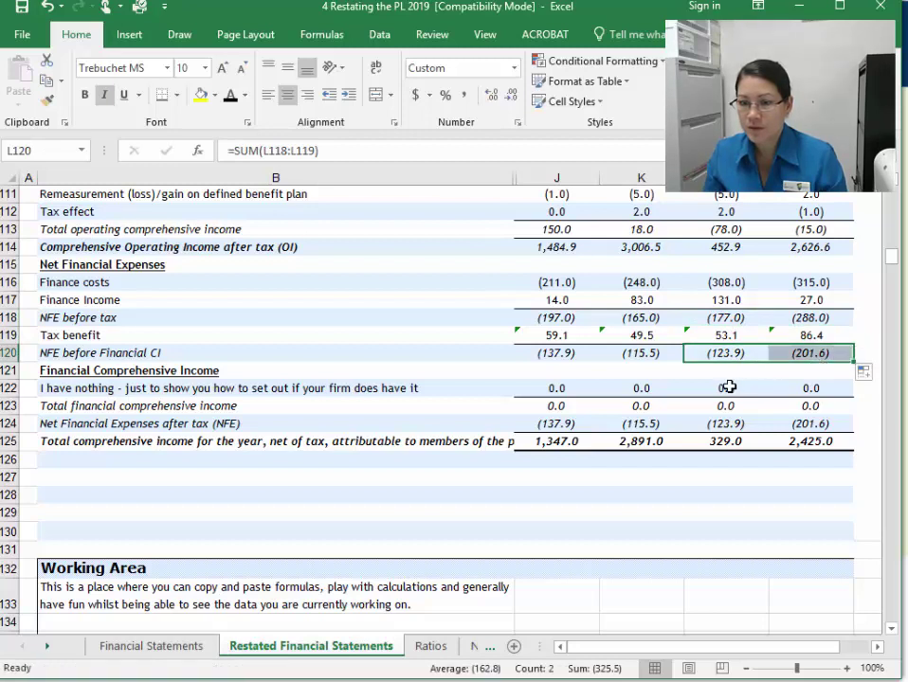
Copy the 2016 Financial Comprehensive Income formulas and Net Financial Expenses after tax into 2015, rows 122 to 124
left_click(723, 385)
left_click_drag(774, 399, 813, 434)
left_click(732, 406)
left_click(737, 423)
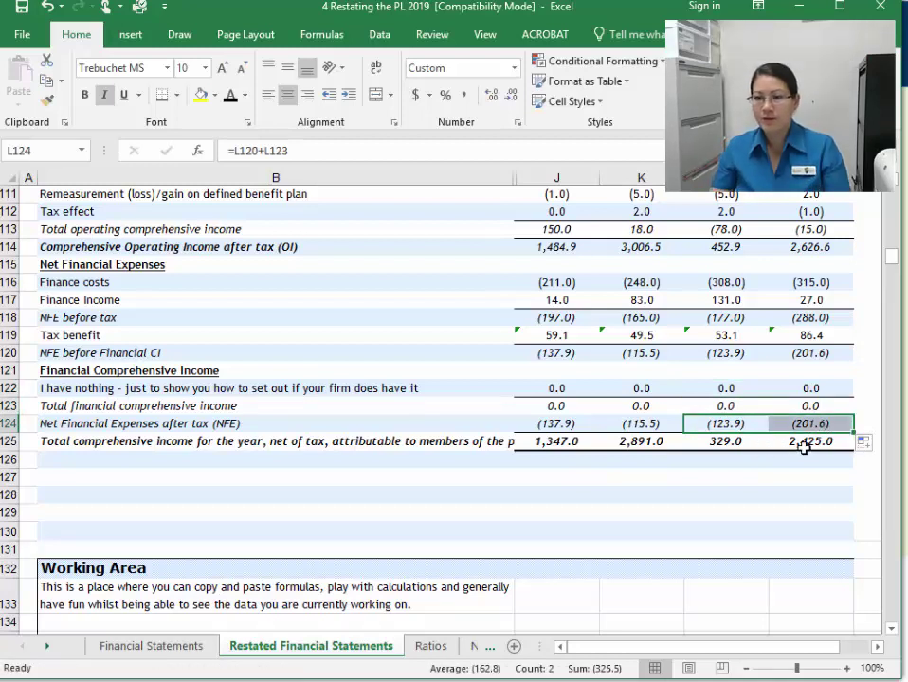
Review the restated Statement of Financial Performance section by section, from Operating Income through Operating Expenses to Operating Comprehensive Income
left_click(804, 441)
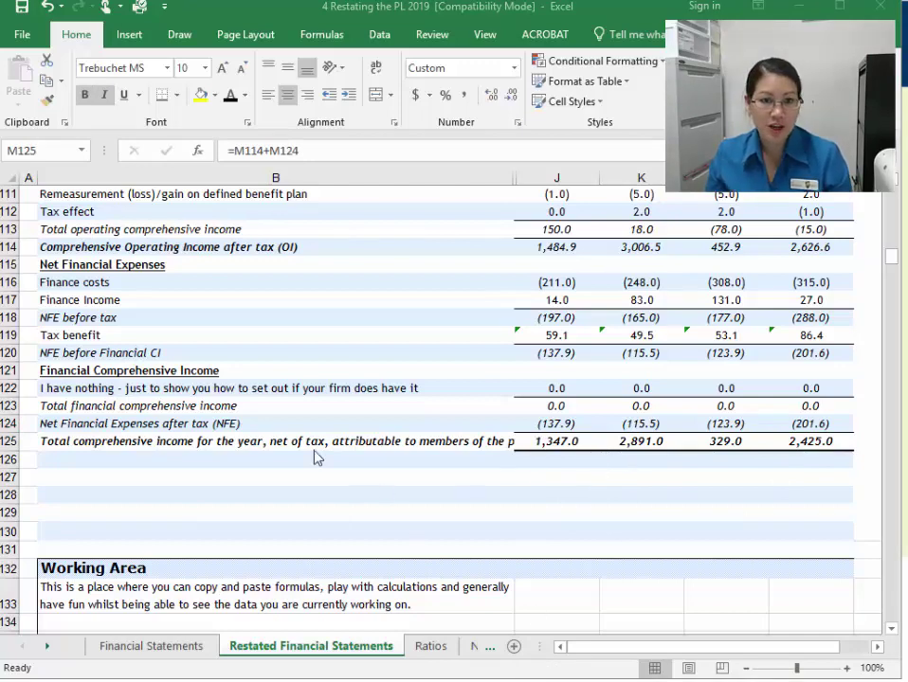
scroll(397, 489, "up", 15)
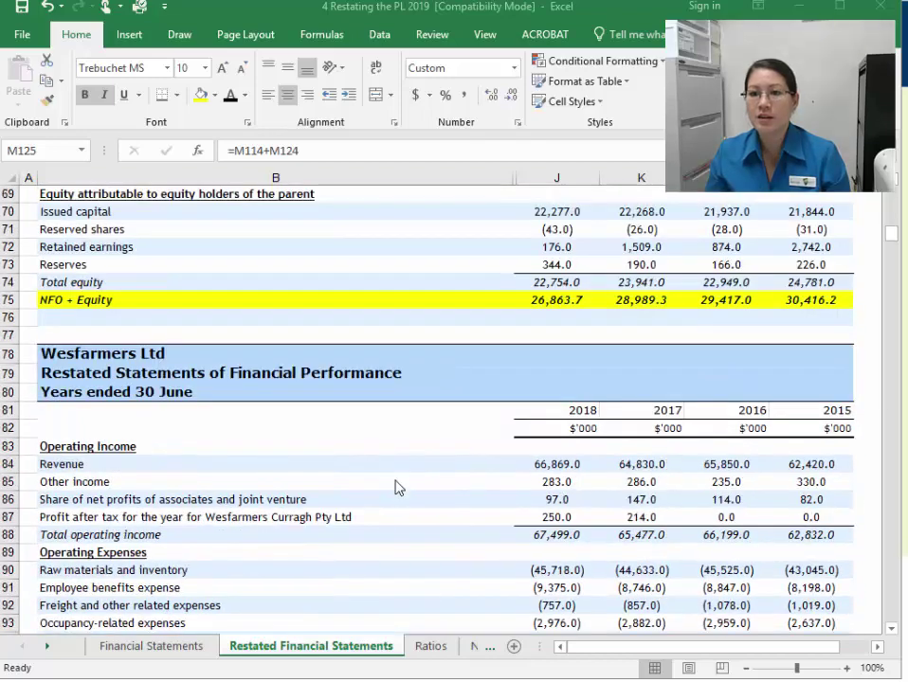
scroll(378, 519, "down", 3)
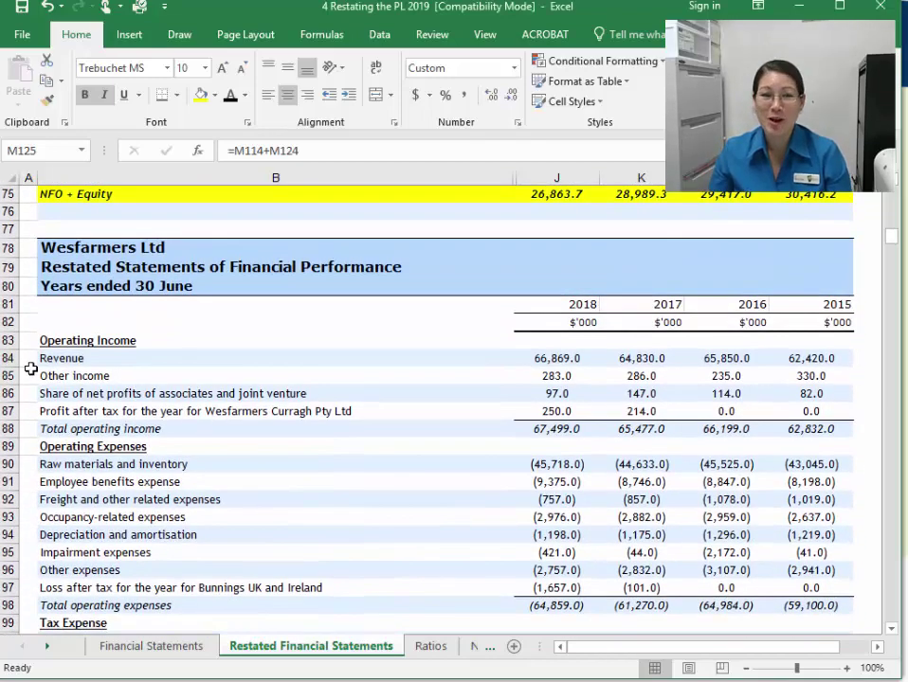
left_click(7, 358)
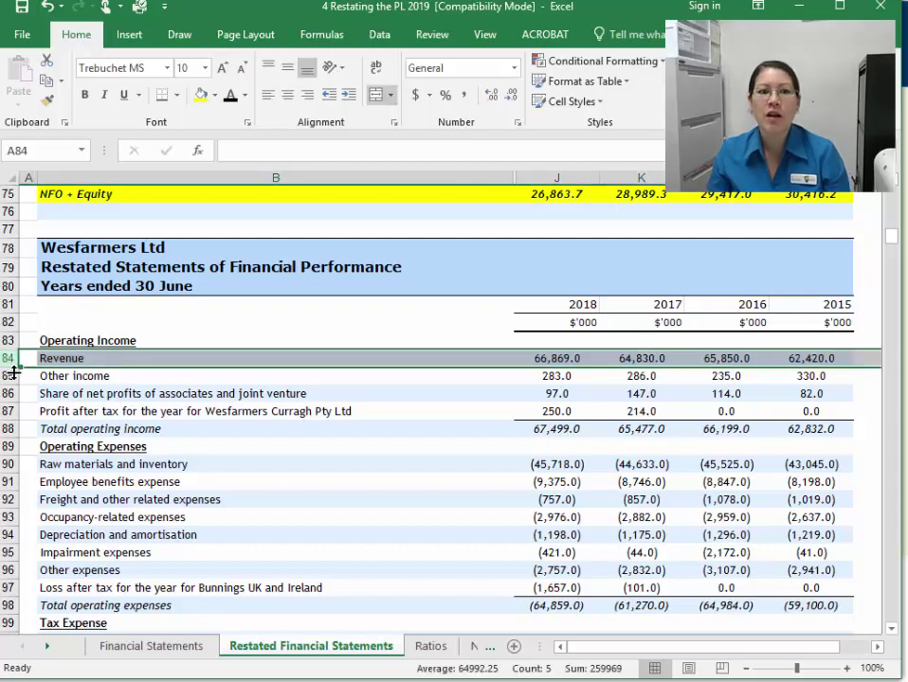
scroll(12, 445, "down", 1)
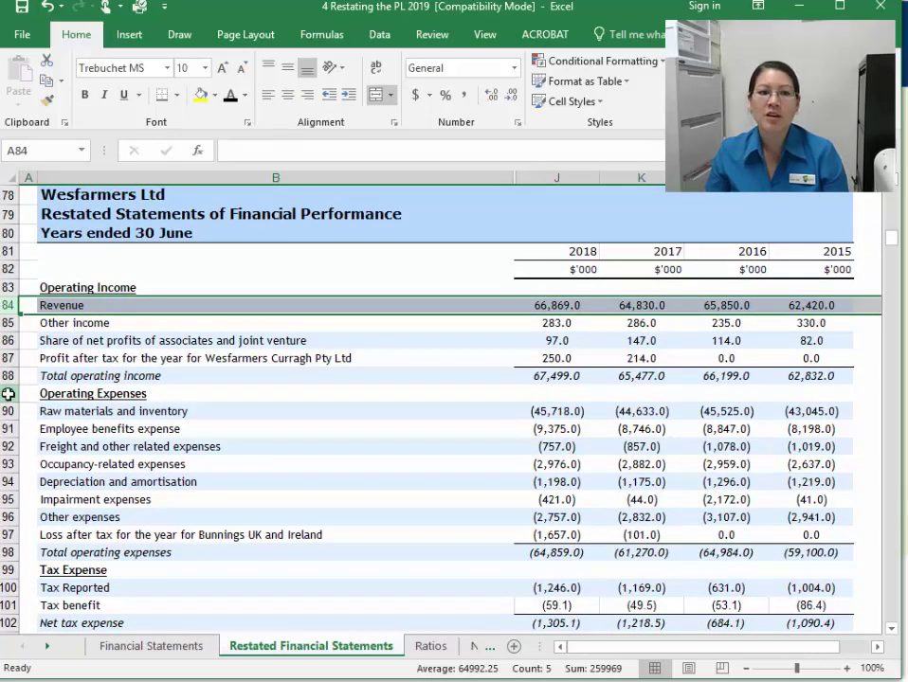
left_click(11, 393)
scroll(71, 434, "down", 4)
scroll(71, 438, "down", 1)
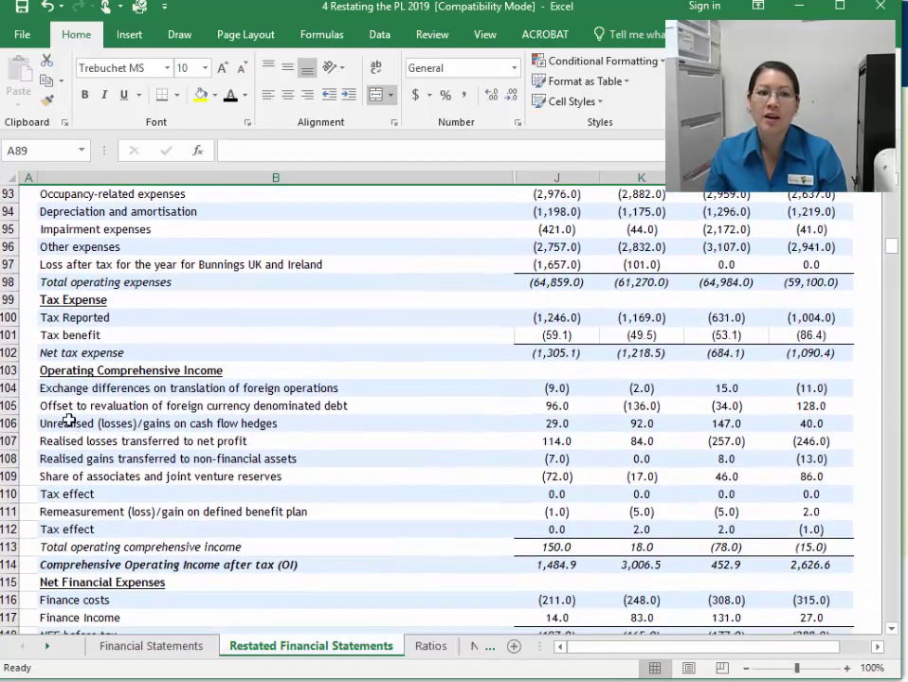
left_click(11, 370)
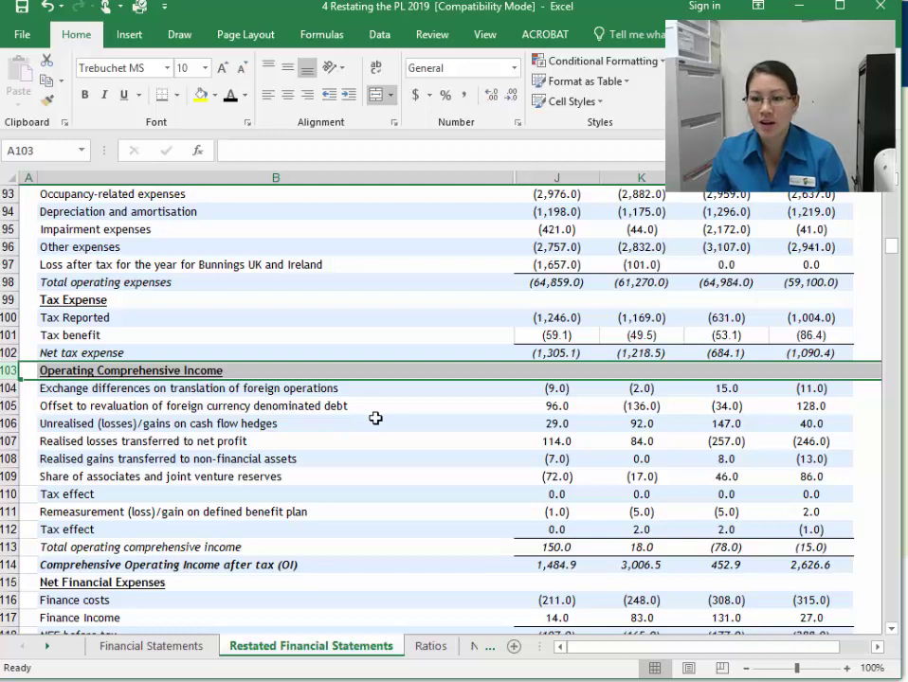
scroll(375, 418, "down", 1)
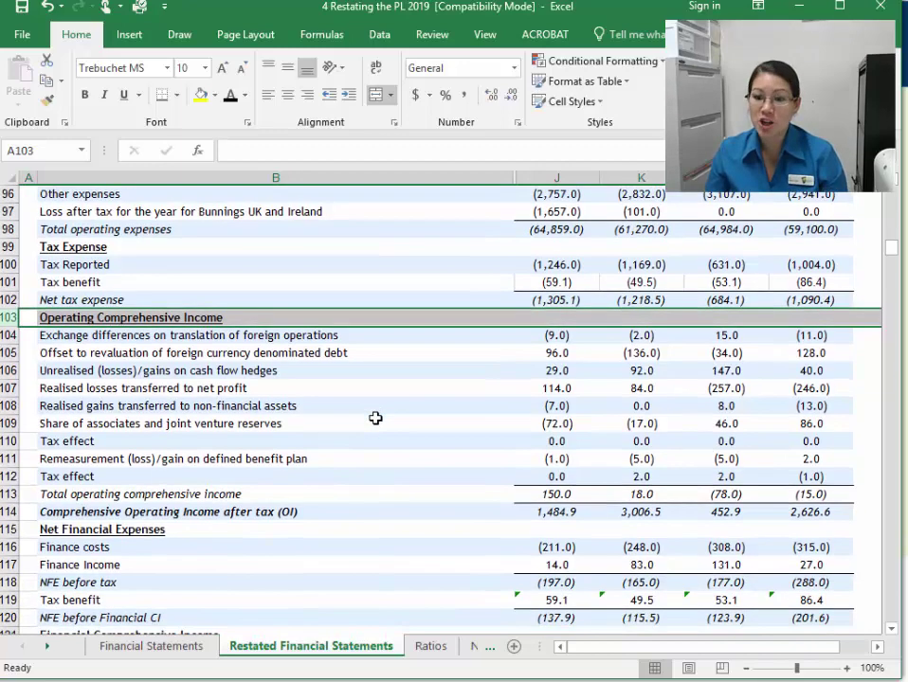
Compare the "Offset to revaluation of foreign currency denominated debt" row on the Financial Statements sheet with the corresponding restated row
left_click(174, 648)
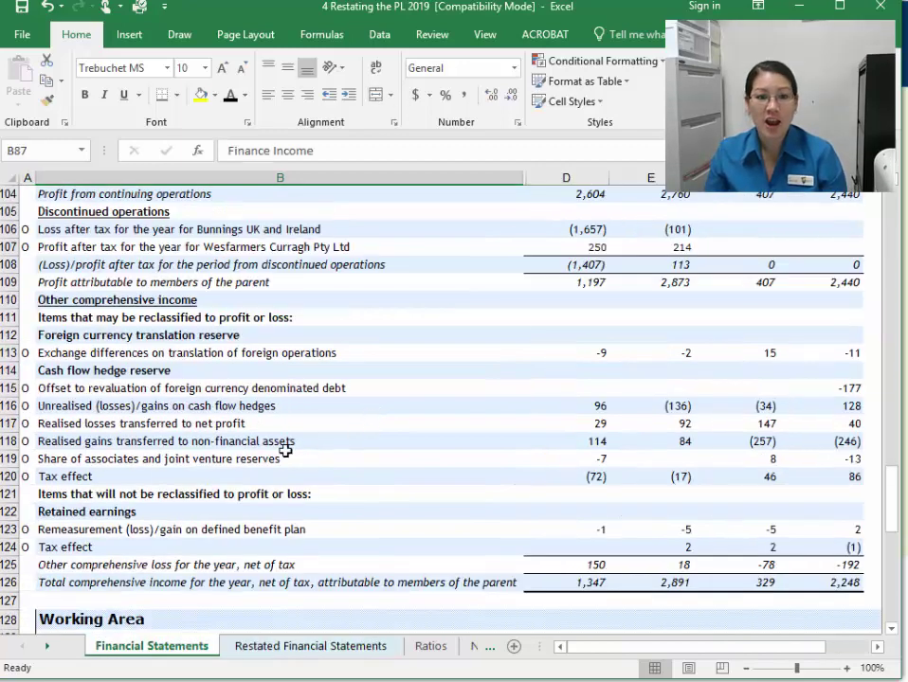
left_click(142, 388)
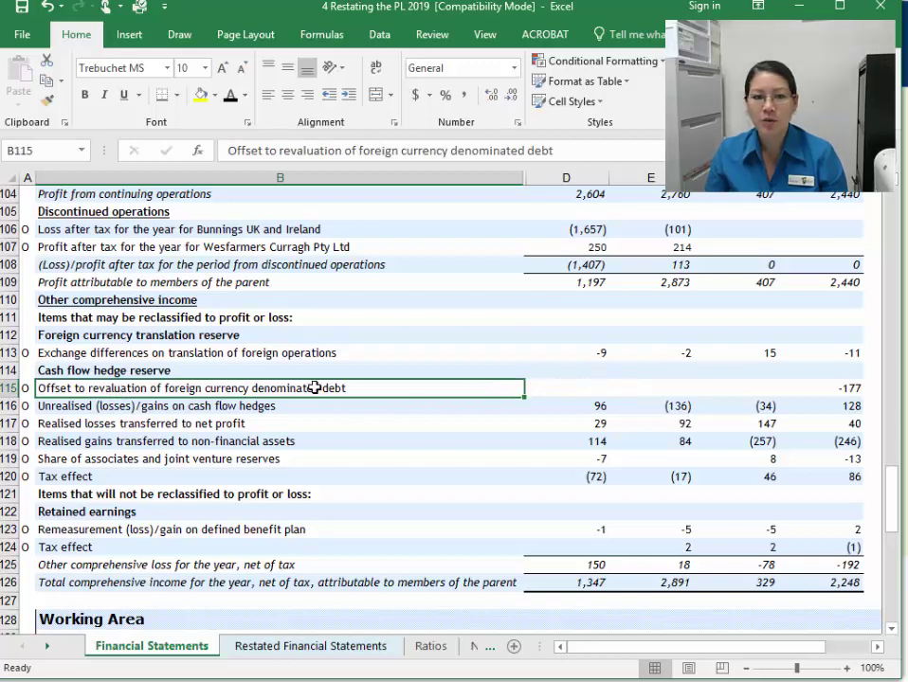
left_click(852, 390)
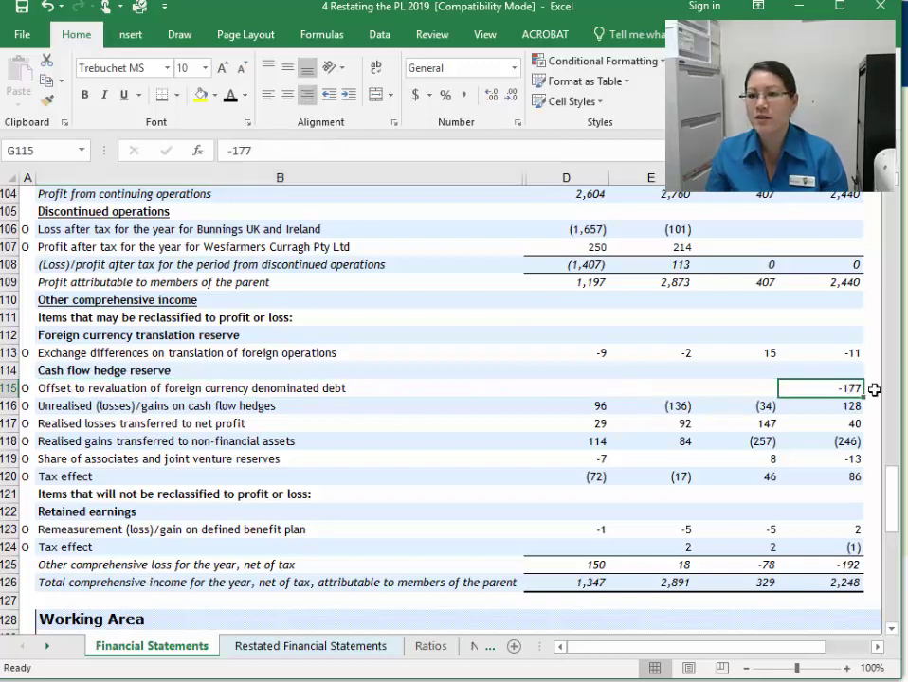
left_click(273, 648)
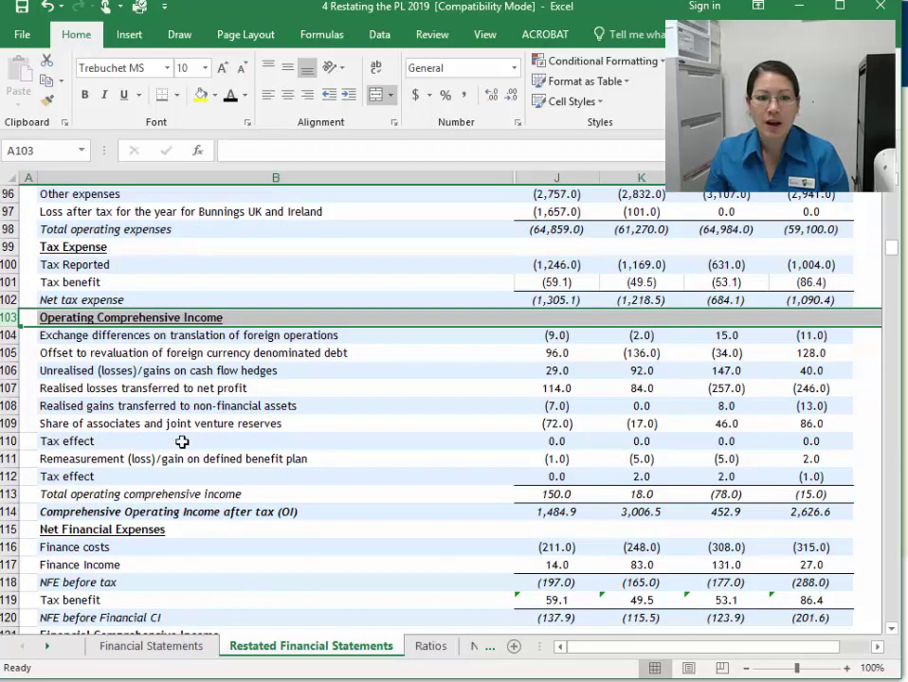
left_click(189, 353)
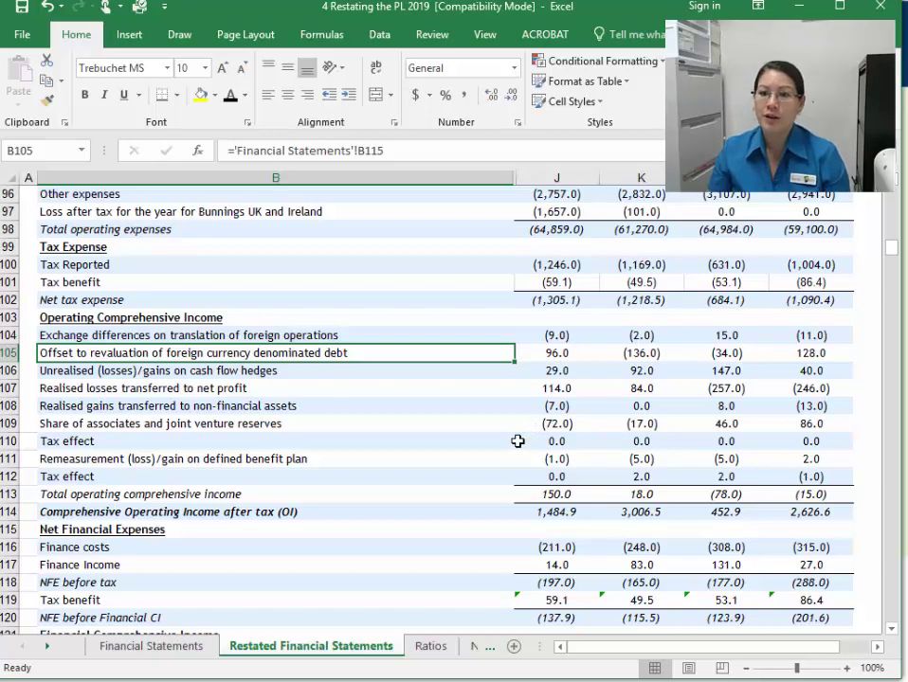
left_click(151, 647)
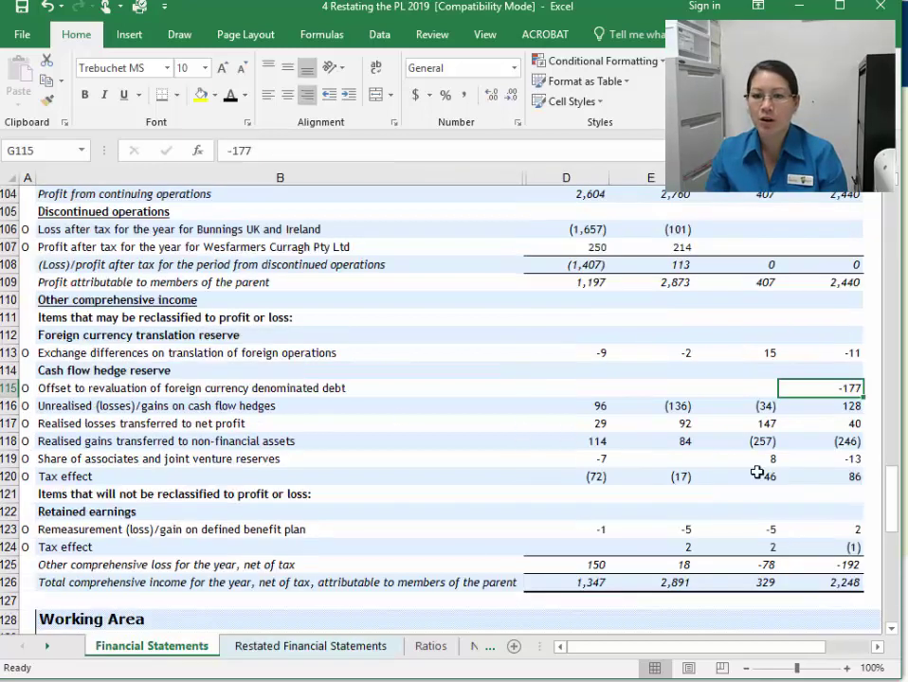
left_click(603, 389)
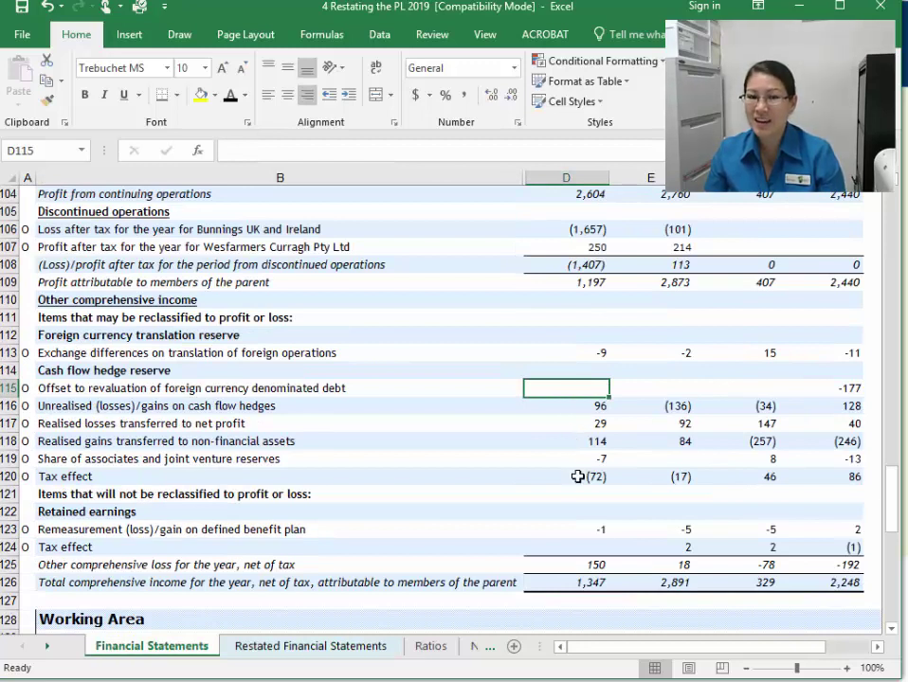
left_click(591, 405)
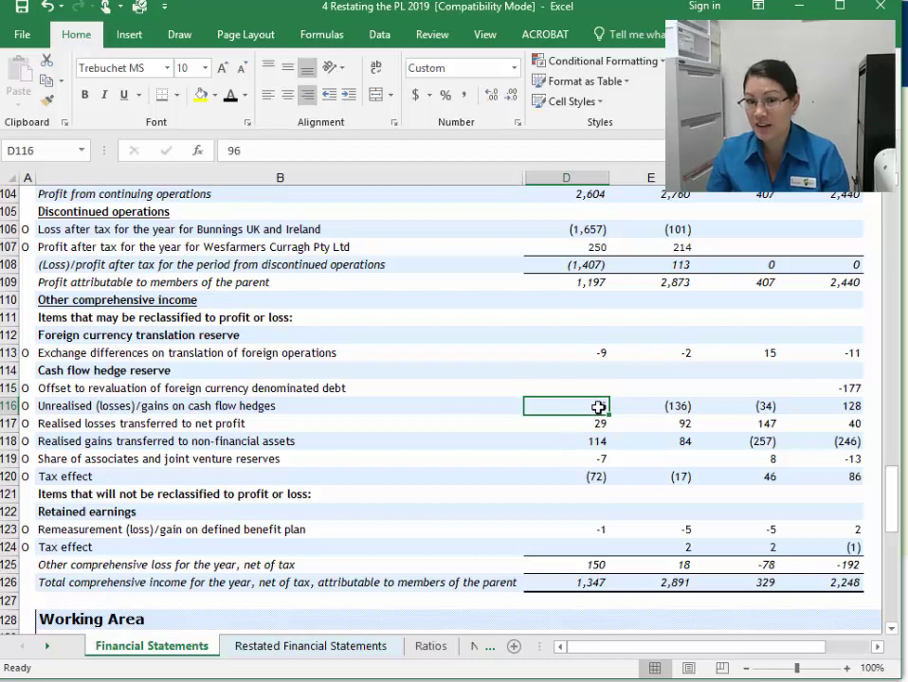
left_click(291, 385)
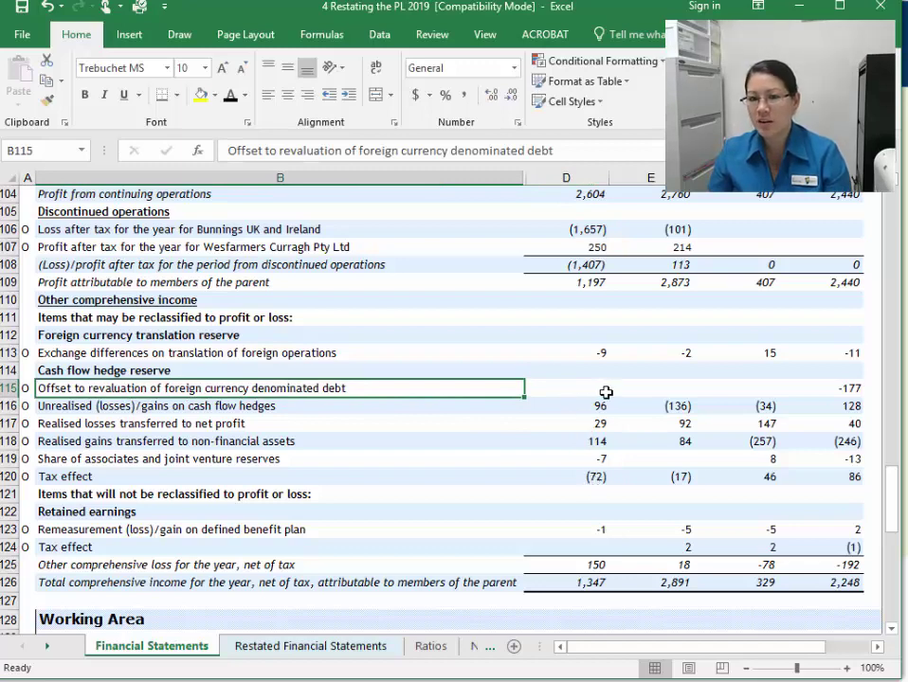
Relink the restated 2018 offset to revaluation of foreign currency debt in J105 to 'Financial Statements'!D115
left_click(303, 647)
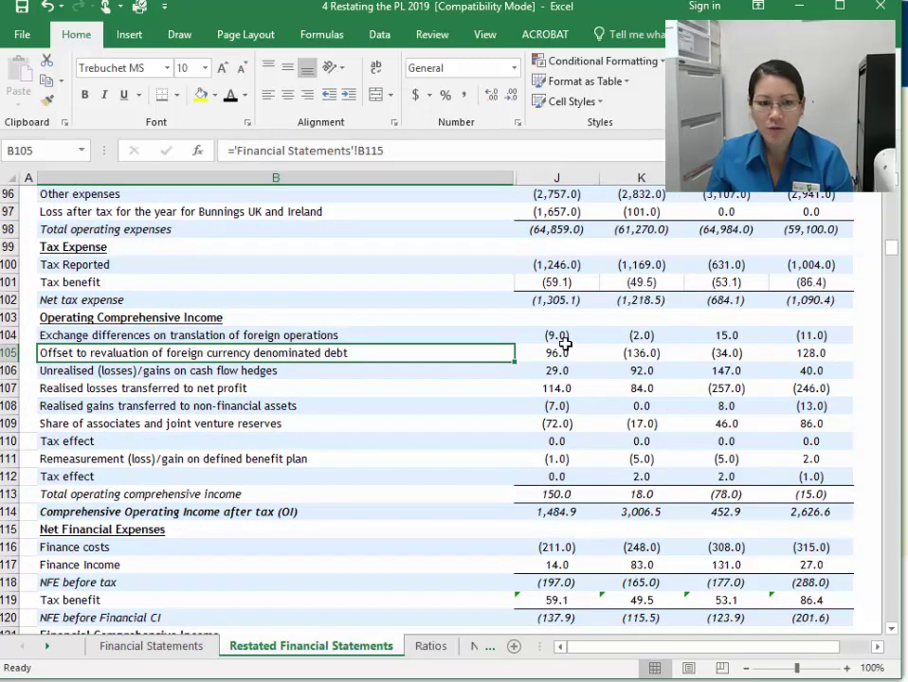
left_click(527, 353)
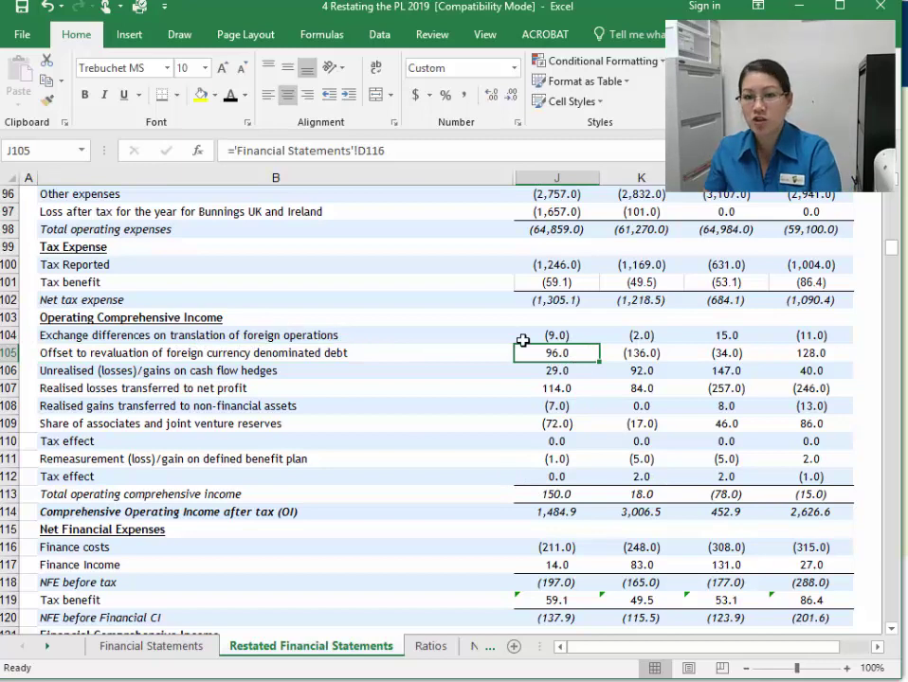
left_click(192, 650)
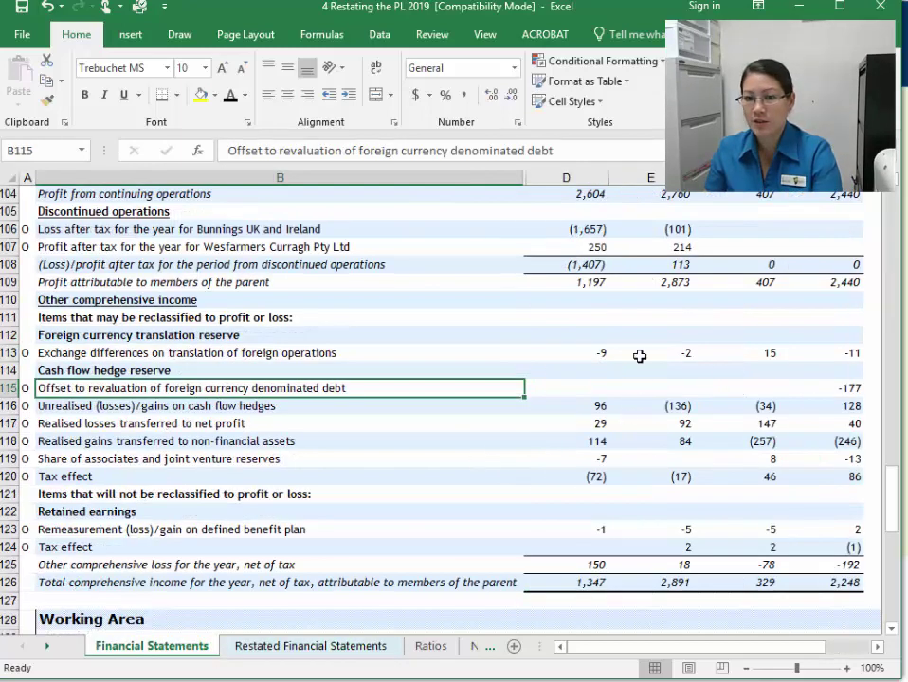
left_click(588, 390)
left_click(338, 649)
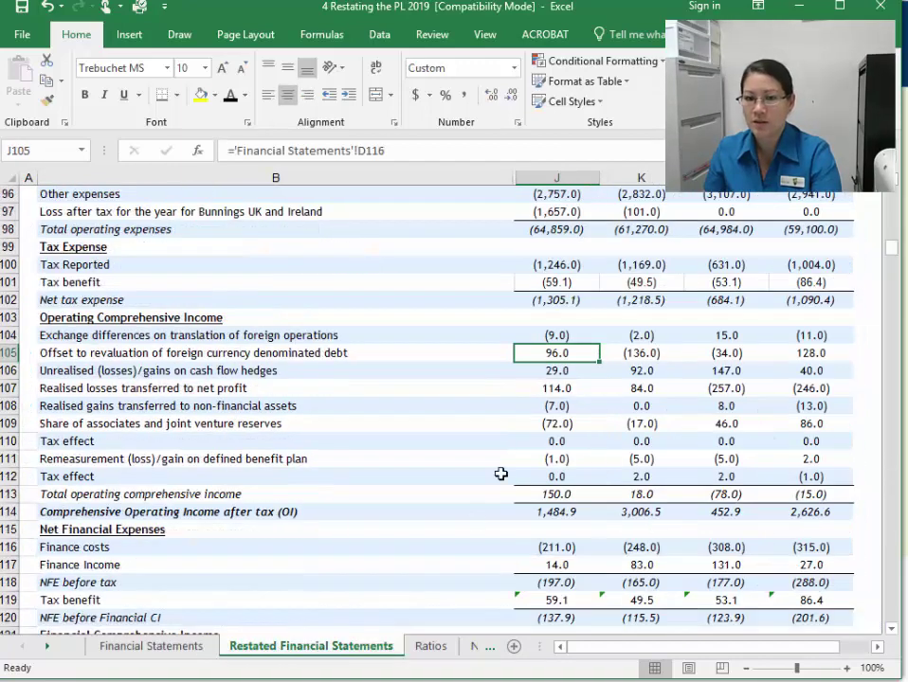
type("=")
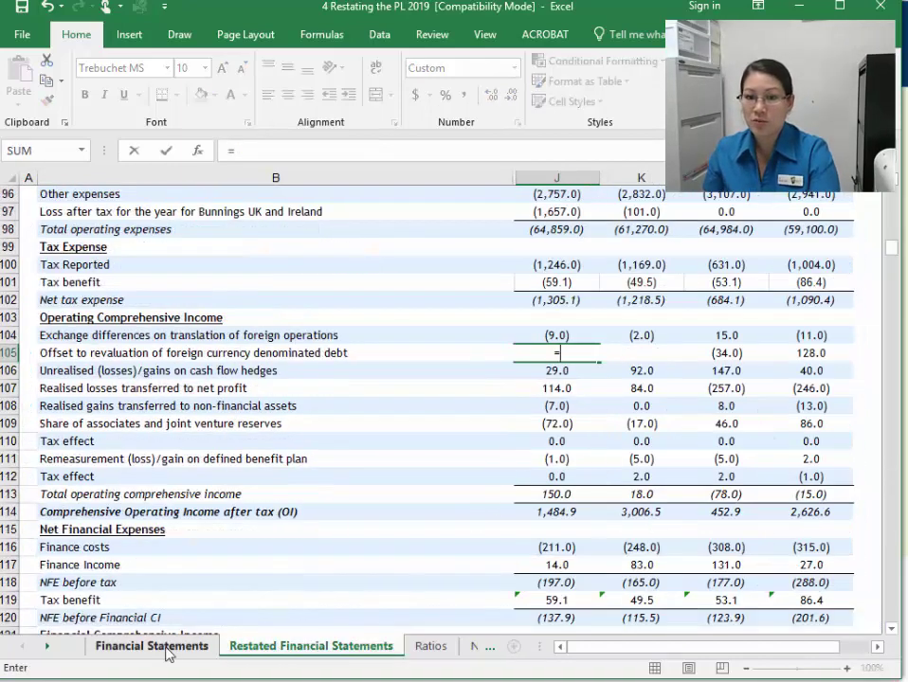
left_click(169, 648)
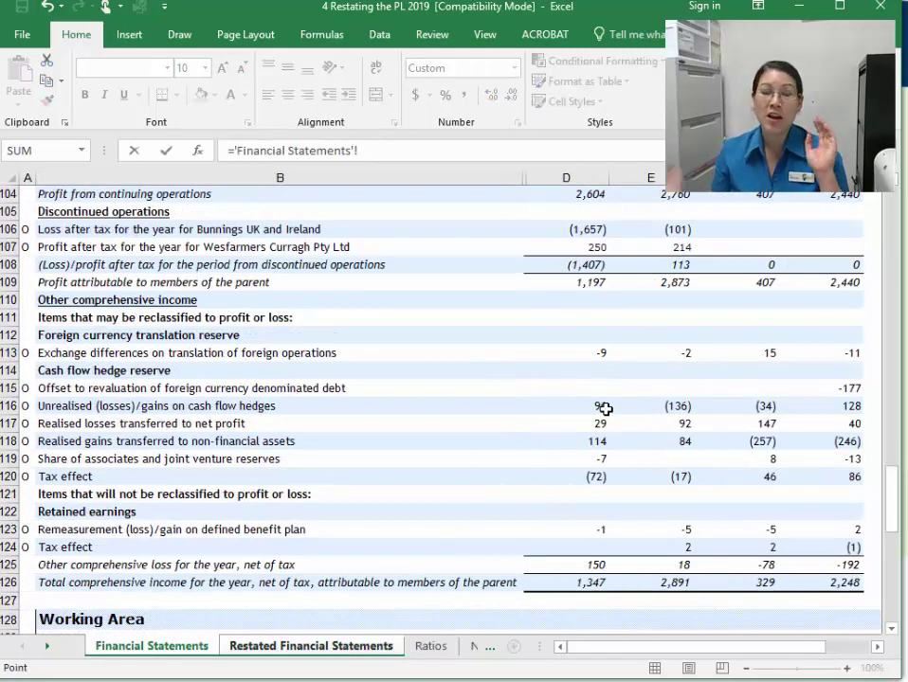
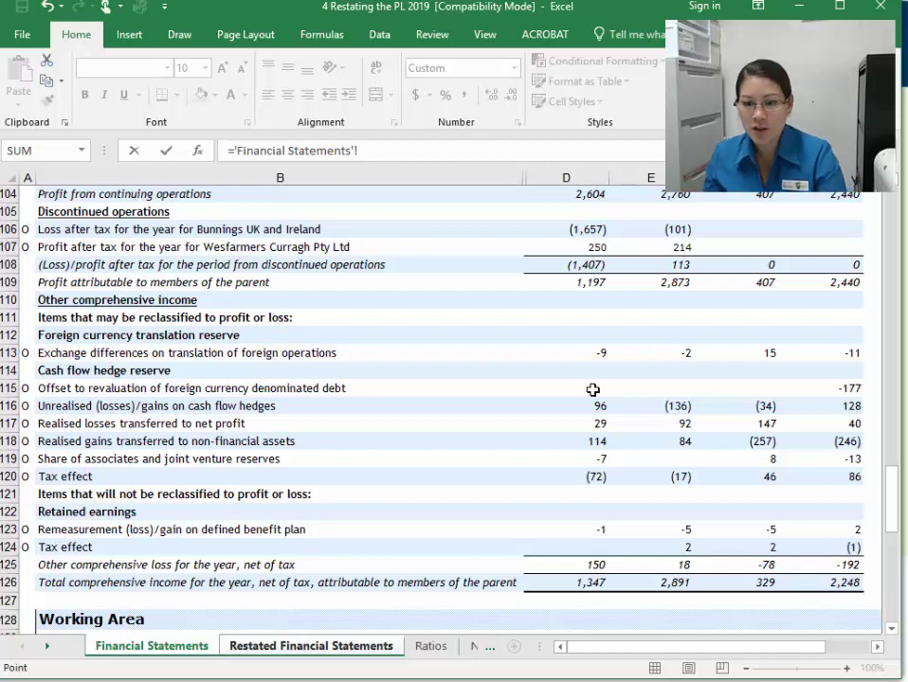
left_click(592, 390)
key("Return")
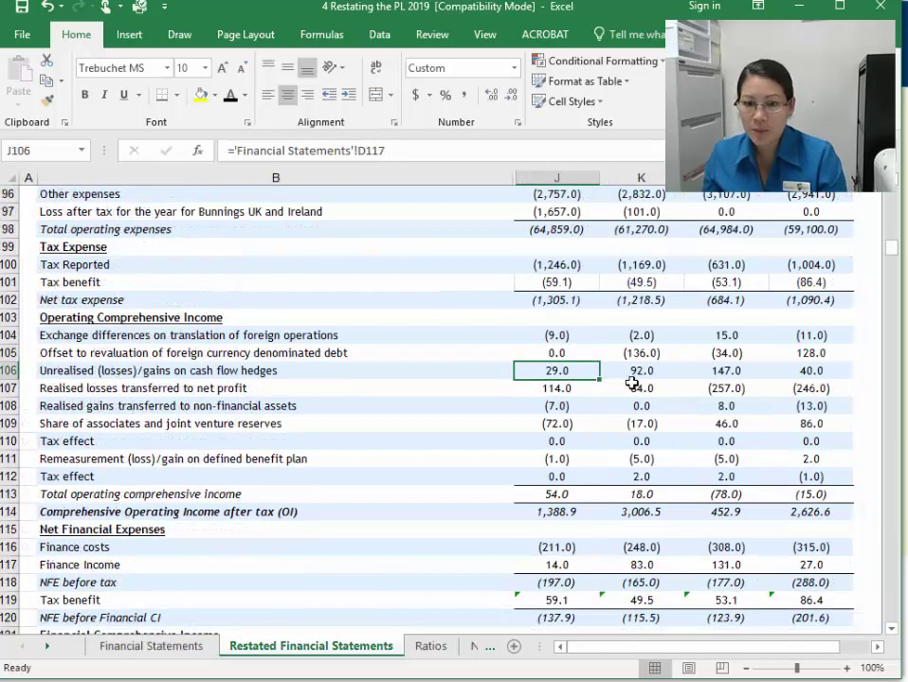
key("Up")
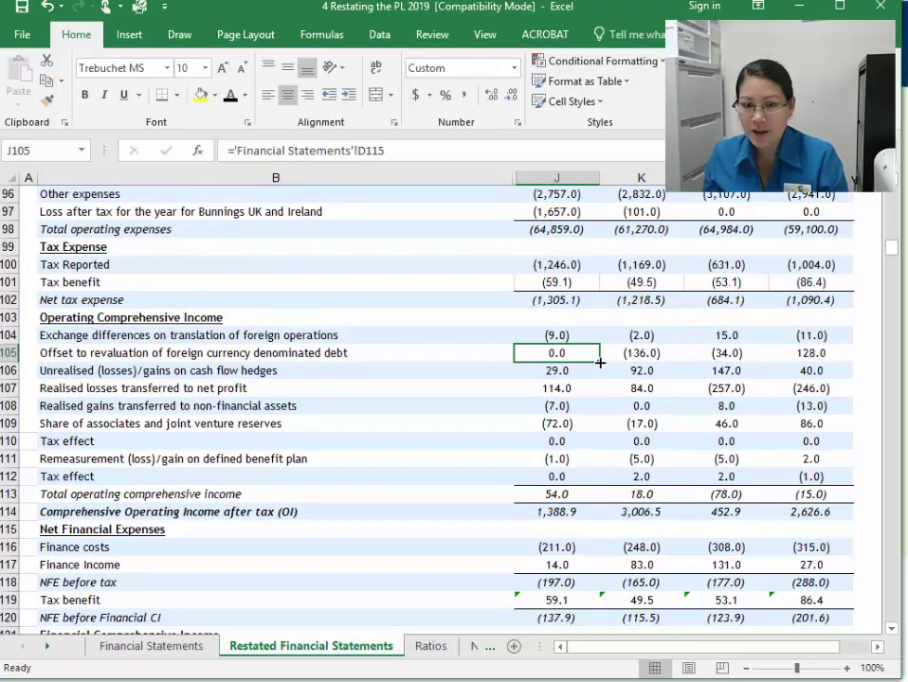
Fill the J105 formula down to J110 without formatting and extend the block across to the 2015 column, M105:M110
left_click(162, 650)
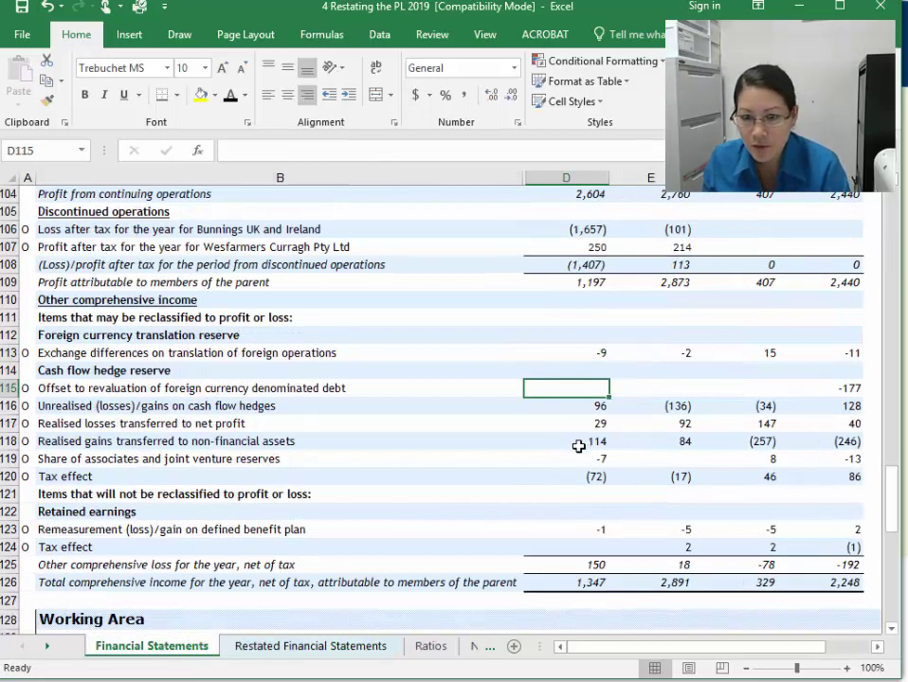
left_click(256, 650)
left_click_drag(599, 361, 590, 446)
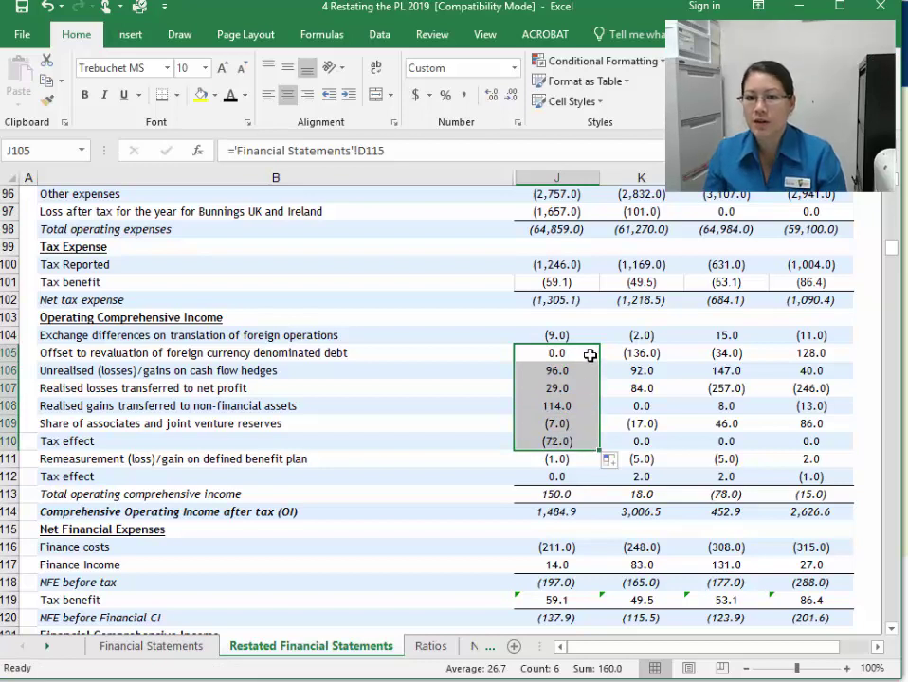
left_click(614, 462)
left_click(545, 524)
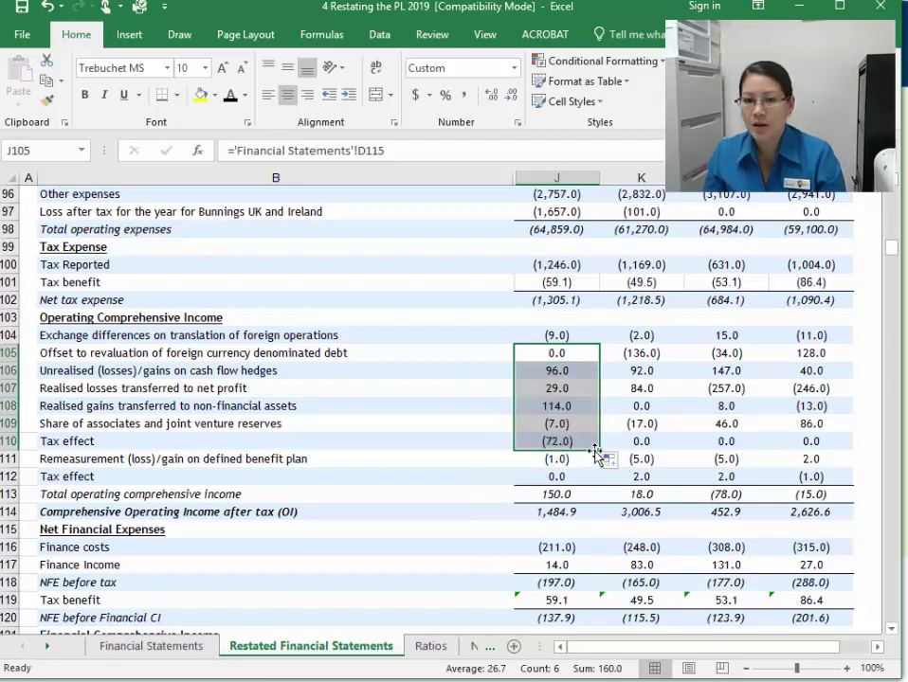
left_click_drag(598, 450, 782, 449)
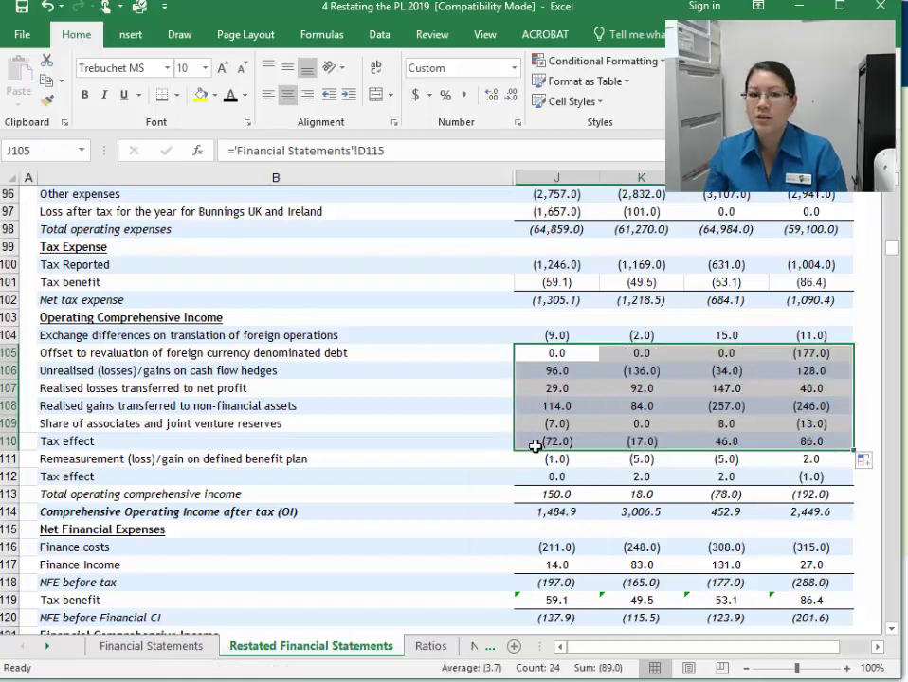
Check the refilled comprehensive income rows and compare each year's restated total comprehensive income with row 126 of the Financial Statements sheet
left_click_drag(556, 440, 786, 442)
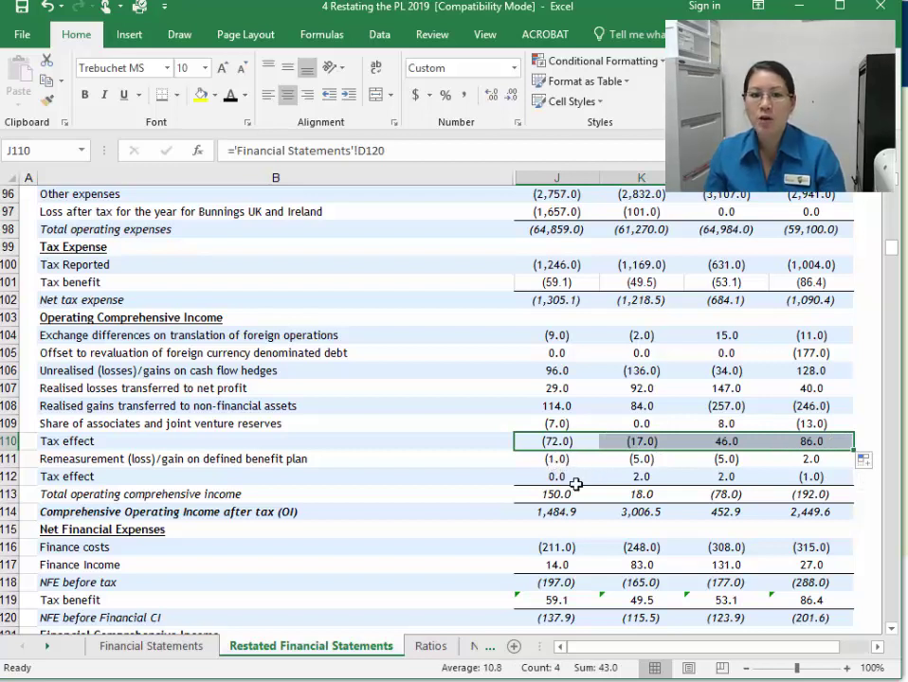
left_click(798, 352)
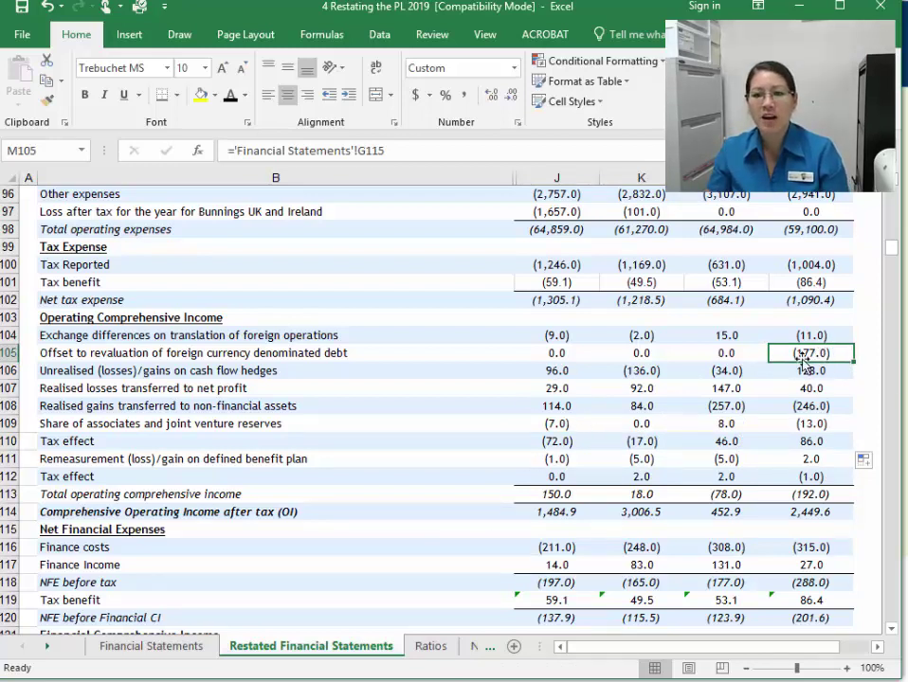
scroll(564, 499, "down", 5)
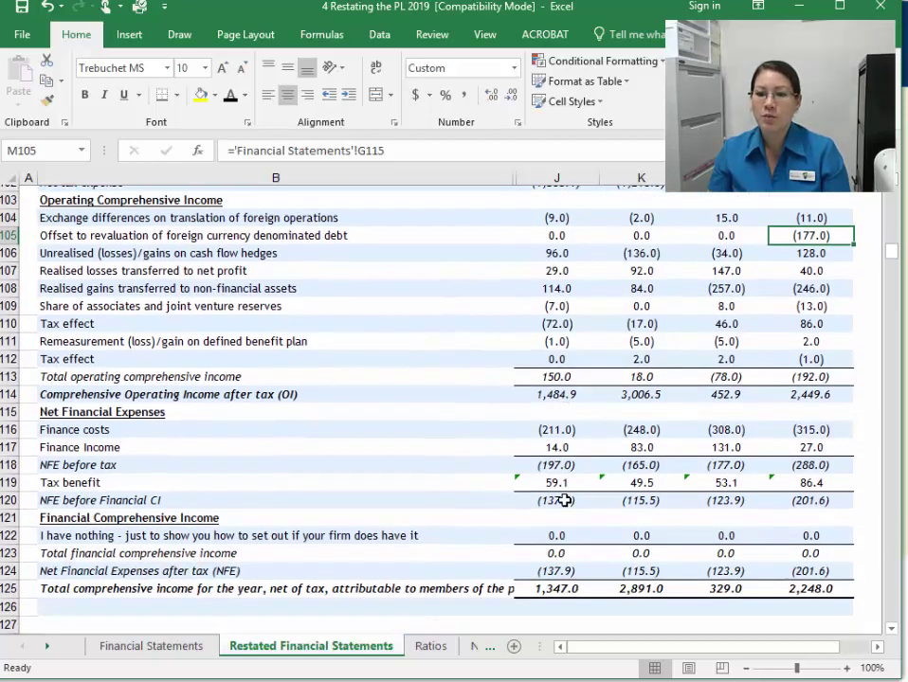
left_click(564, 444)
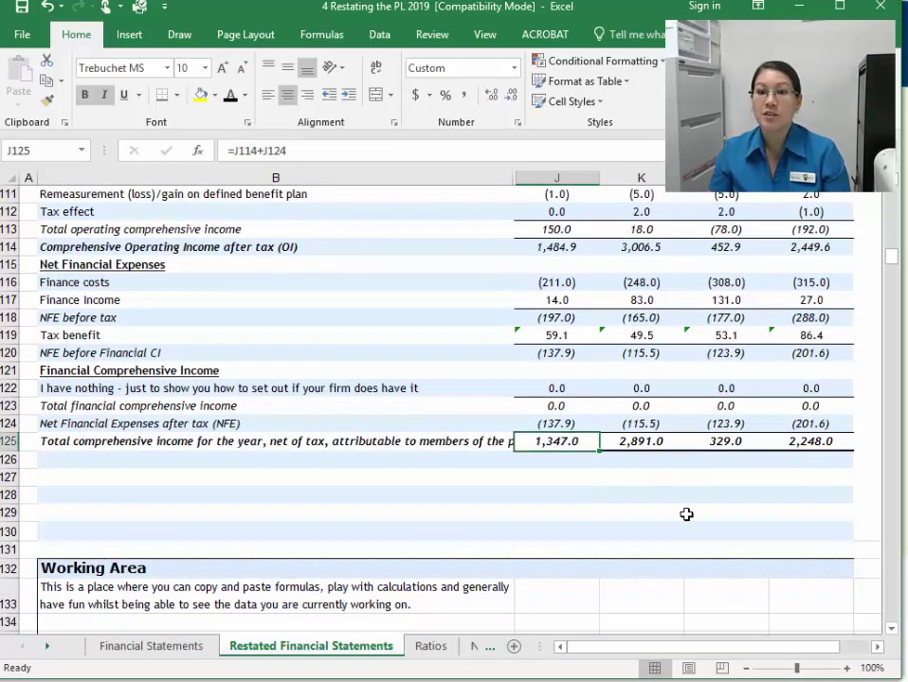
left_click(171, 652)
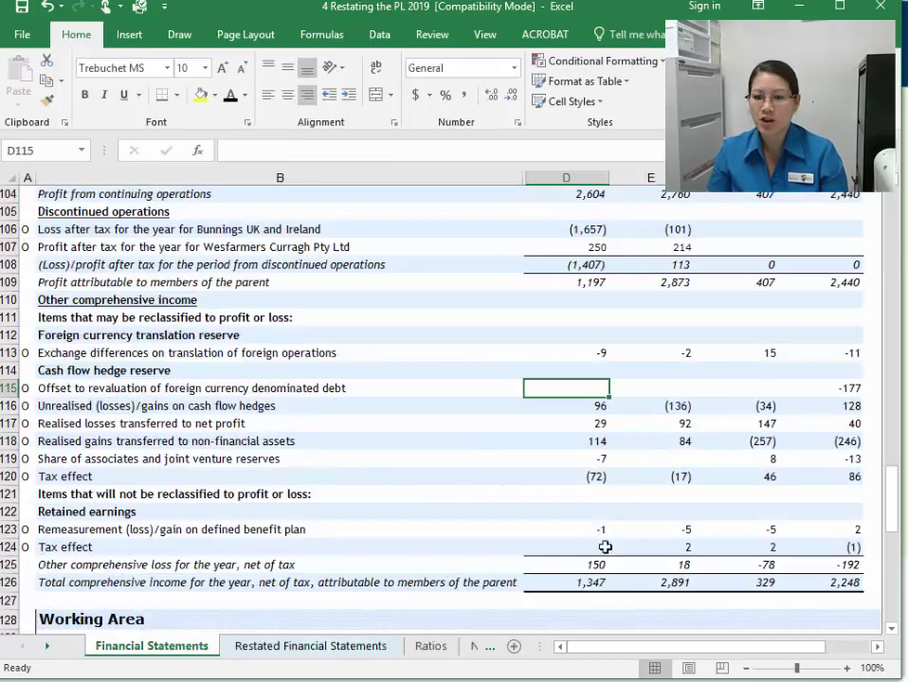
left_click(592, 582)
left_click(648, 582)
left_click(761, 582)
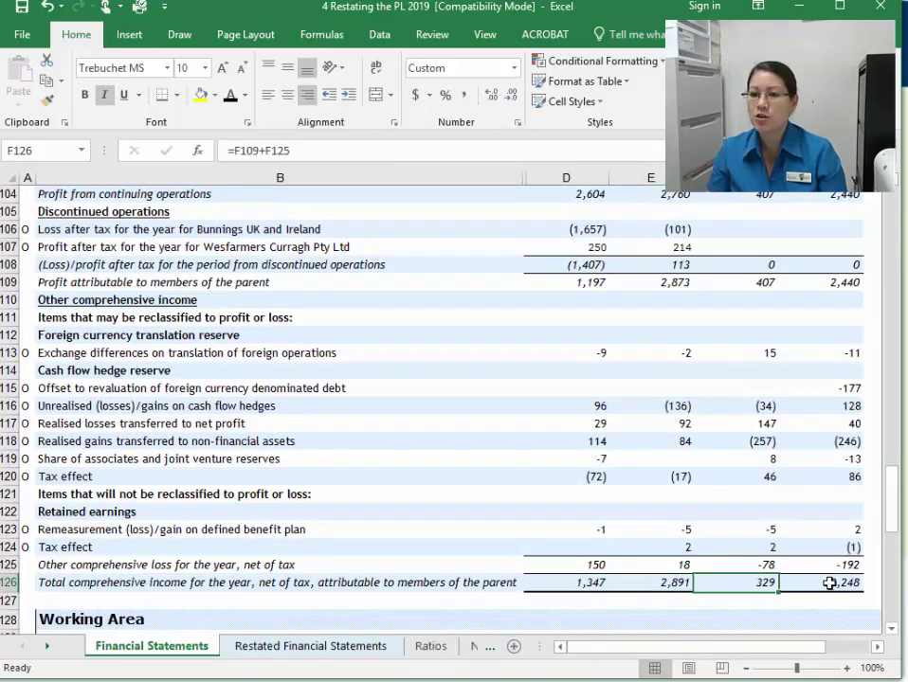
left_click(825, 582)
left_click(360, 648)
left_click(777, 441)
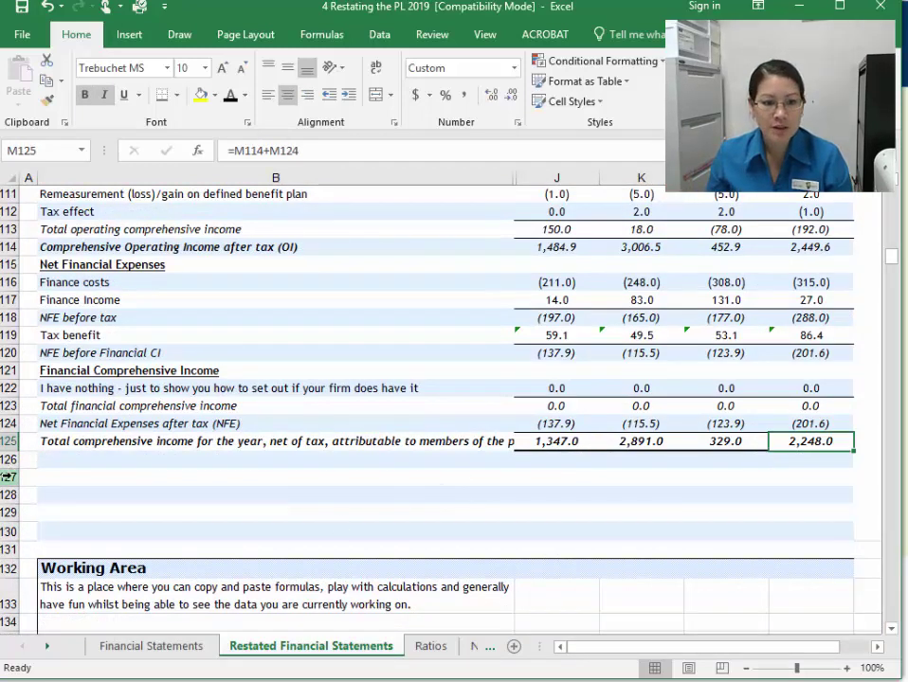
Delete the empty rows 127 to 130 between the restated total comprehensive income and the Working Area
left_click_drag(8, 477, 10, 531)
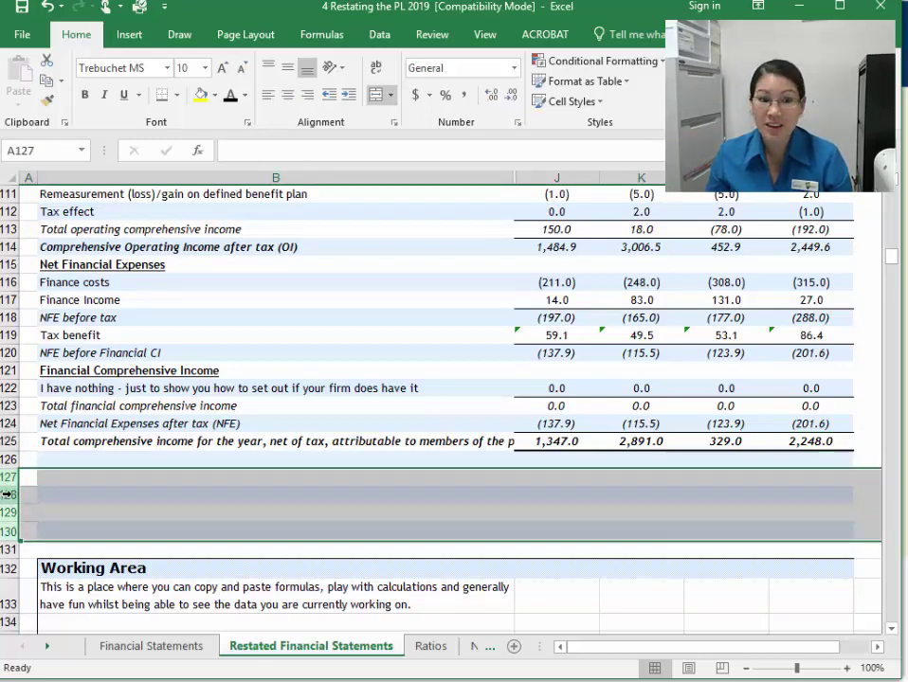
right_click(17, 508)
left_click(52, 636)
left_click(313, 408)
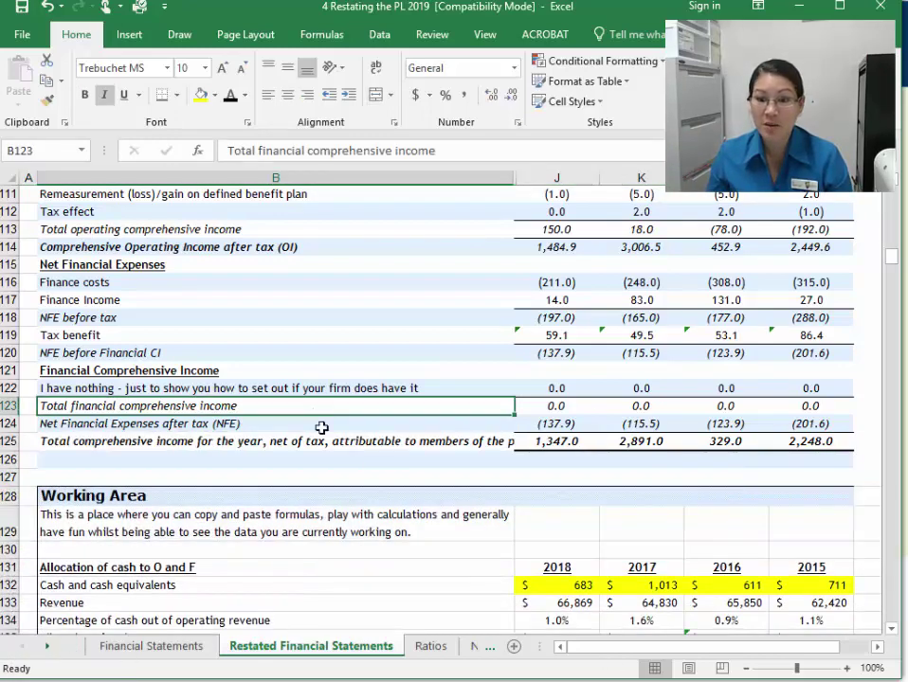
scroll(381, 472, "up", 3)
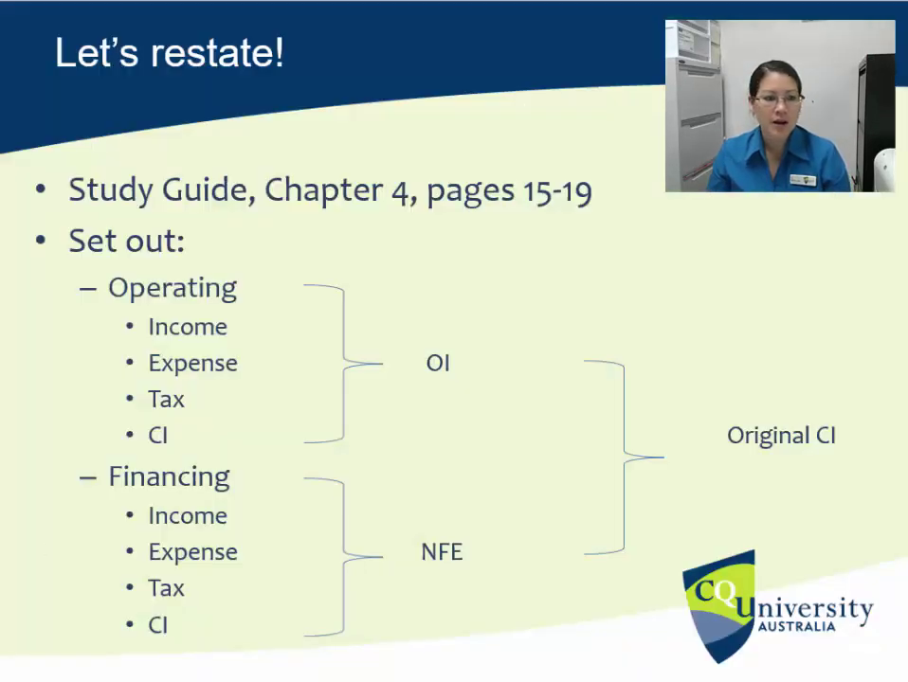
left_click(358, 412)
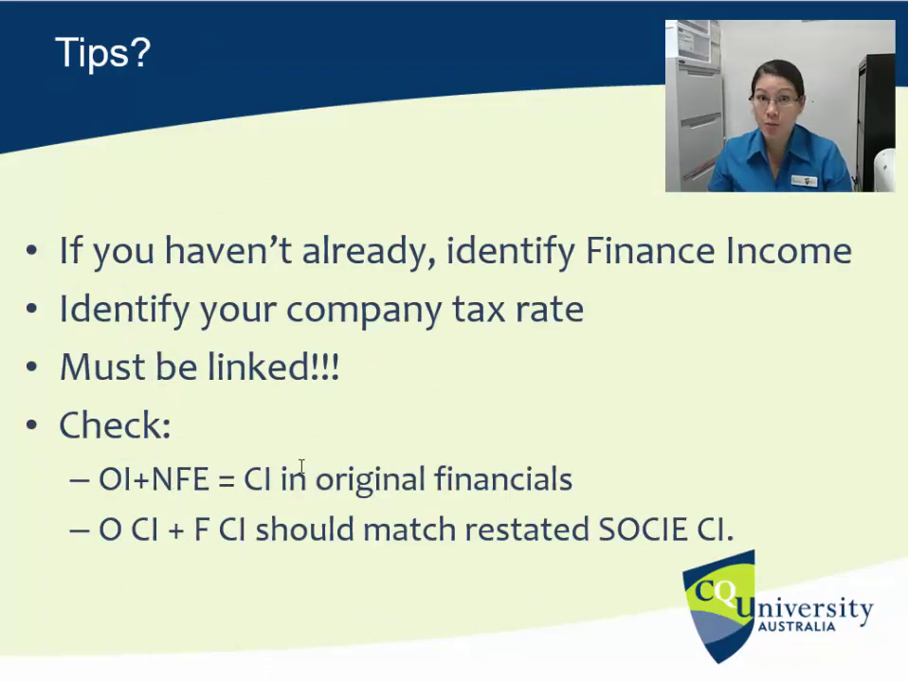
key("Left")
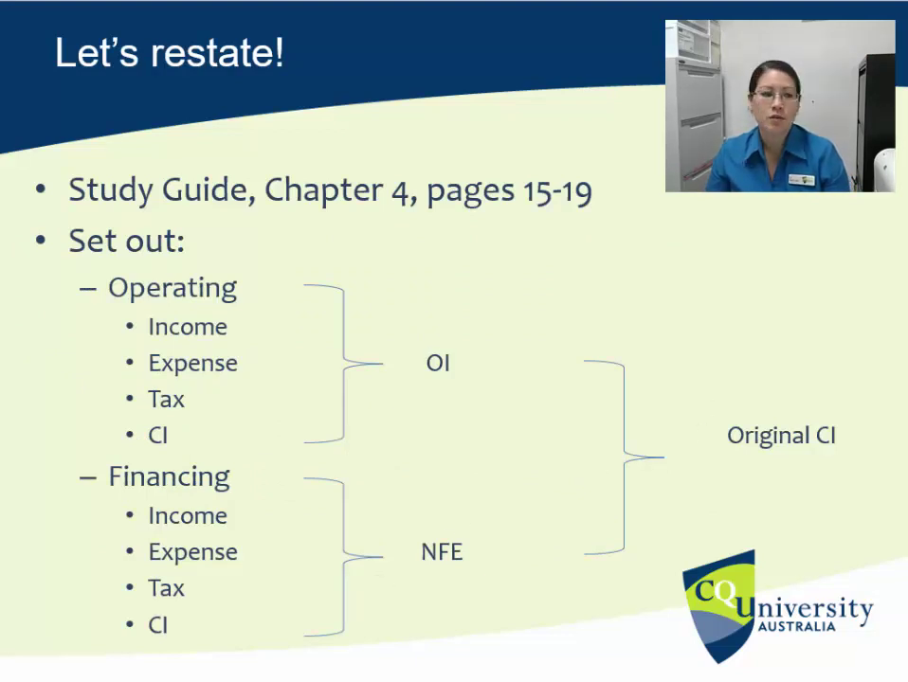
key("Right")
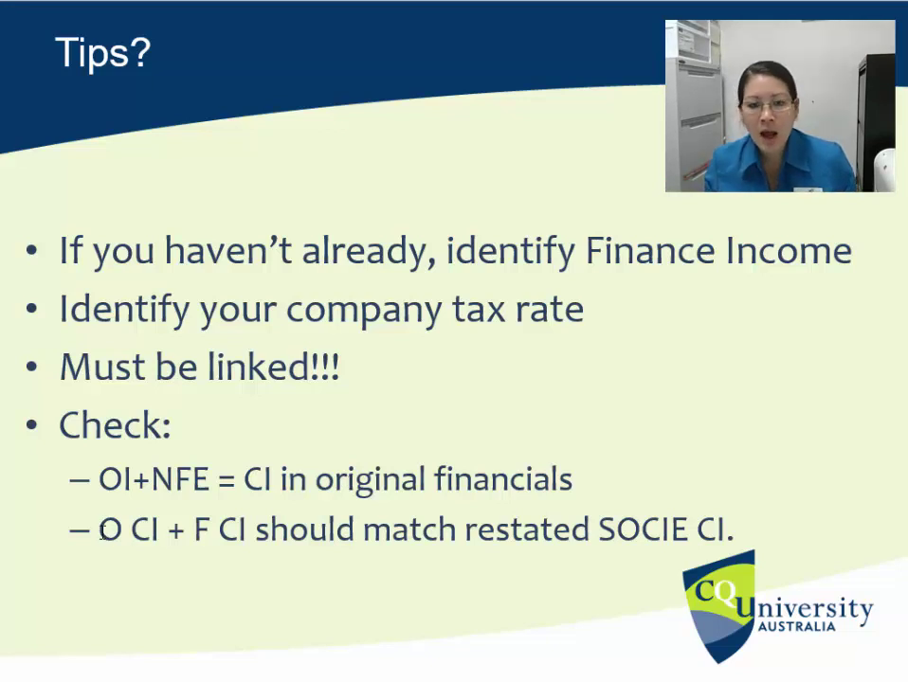
left_click_drag(99, 531, 243, 531)
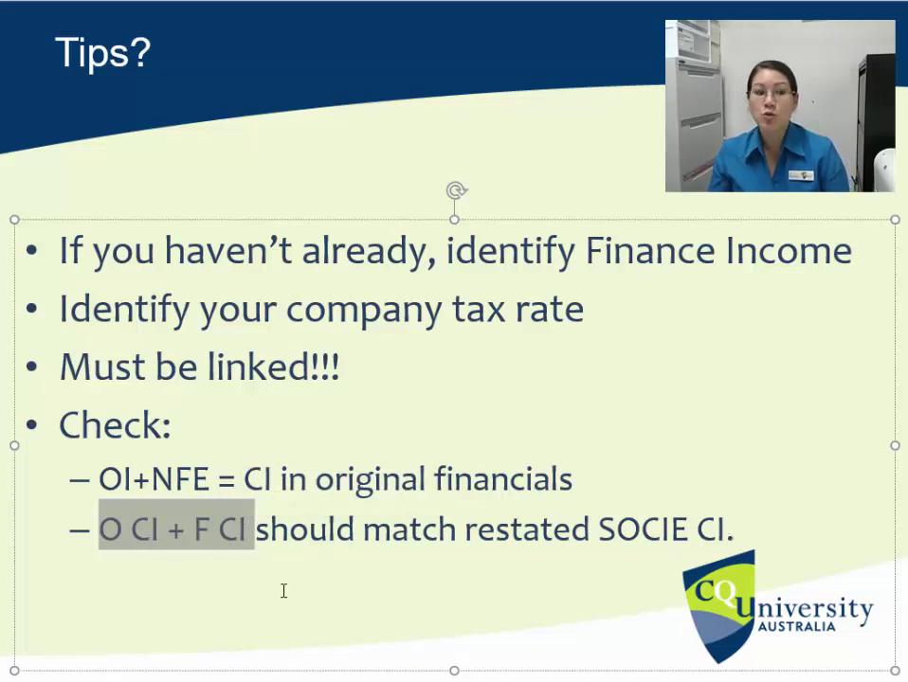
Return to Excel and compare the operating and financial comprehensive income totals in rows 113 and 123 with row 16 of the Restated Statements of Movements in Equity
key("alt+Tab")
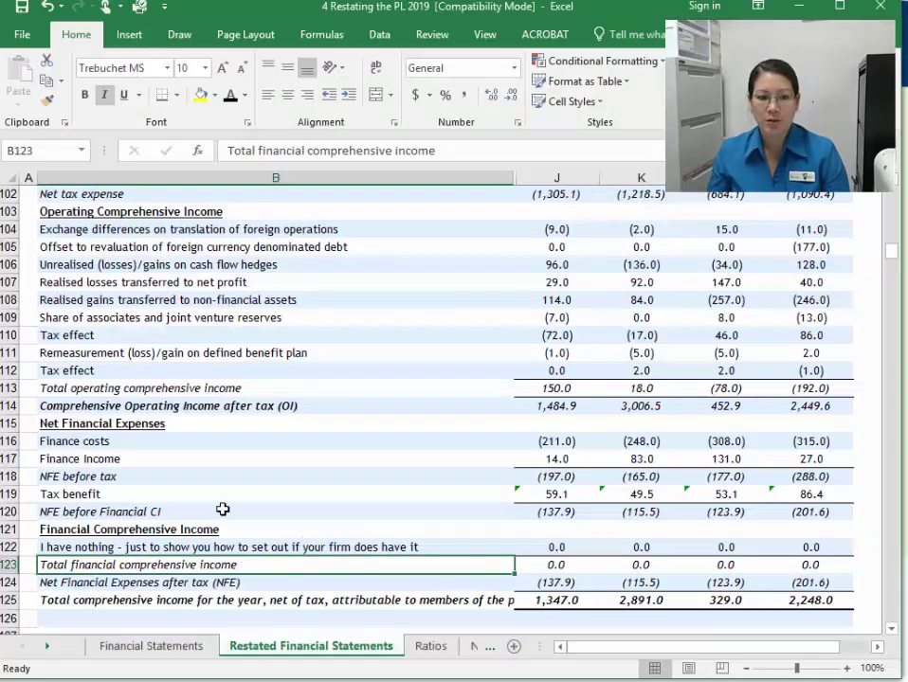
key("Up")
key("Up")
key("Up")
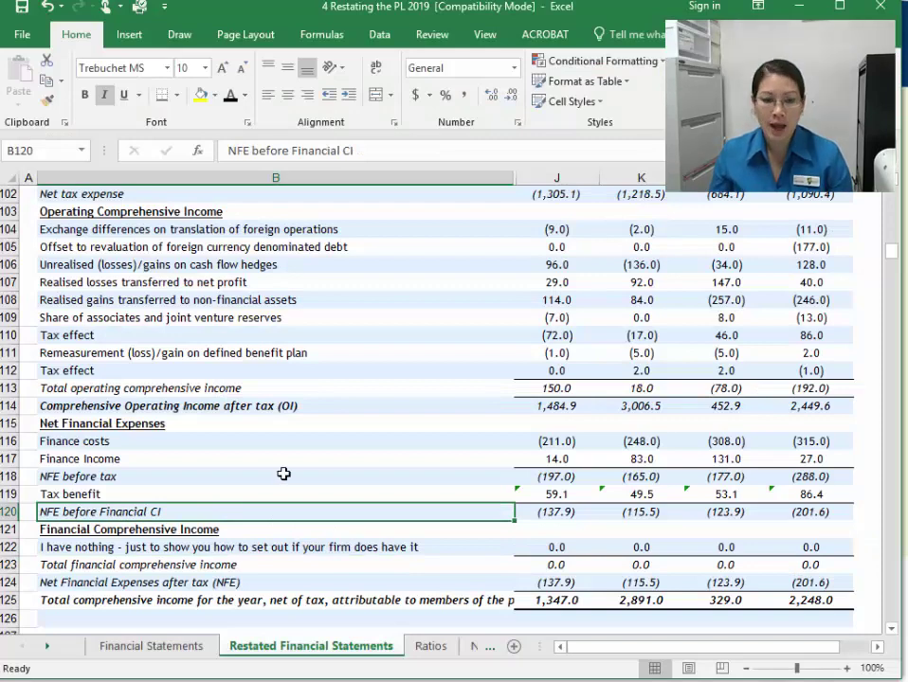
left_click(14, 388)
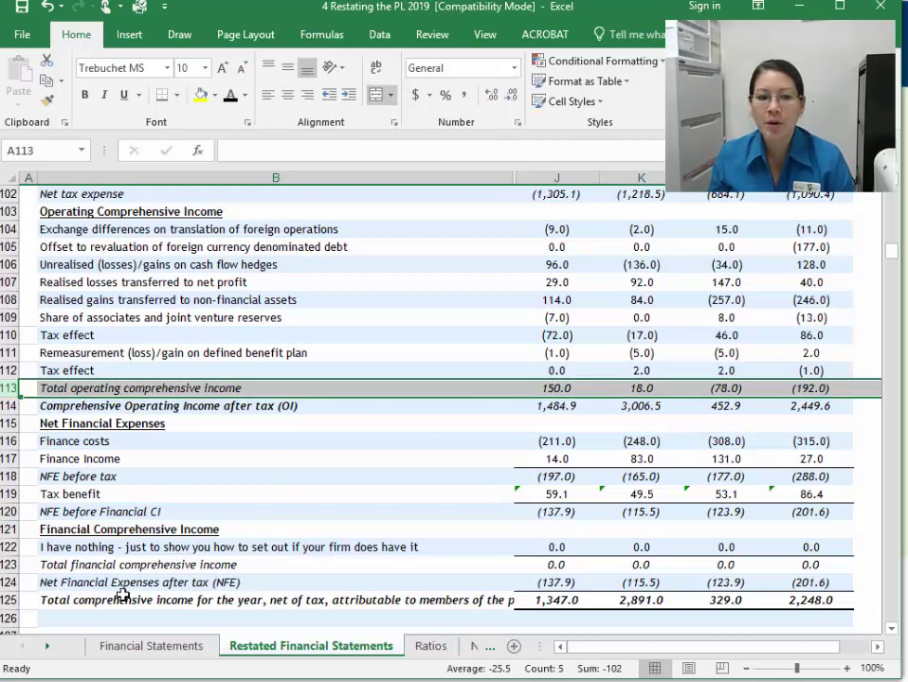
left_click(7, 565)
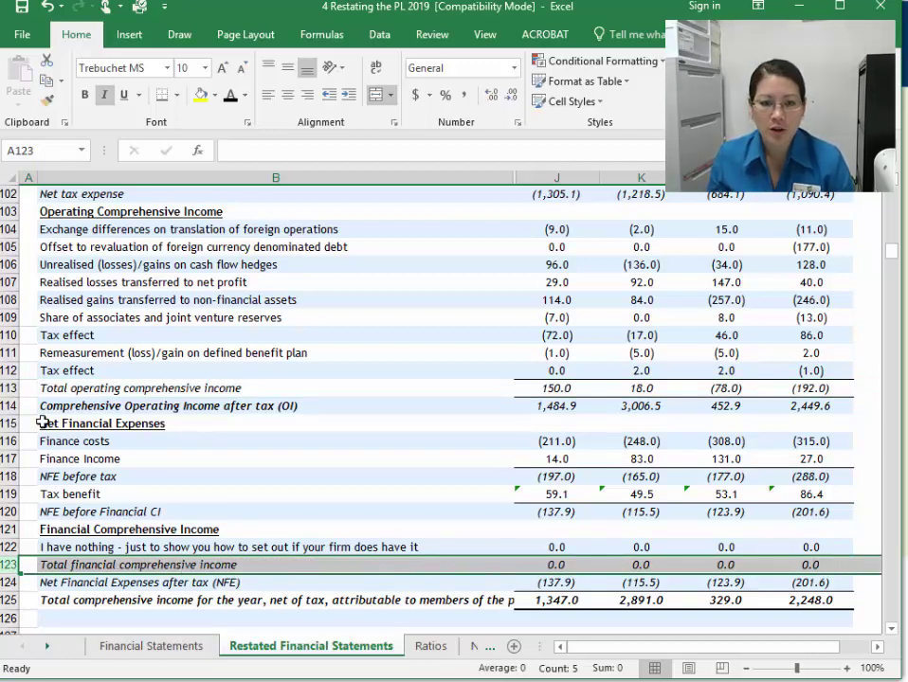
left_click(11, 388)
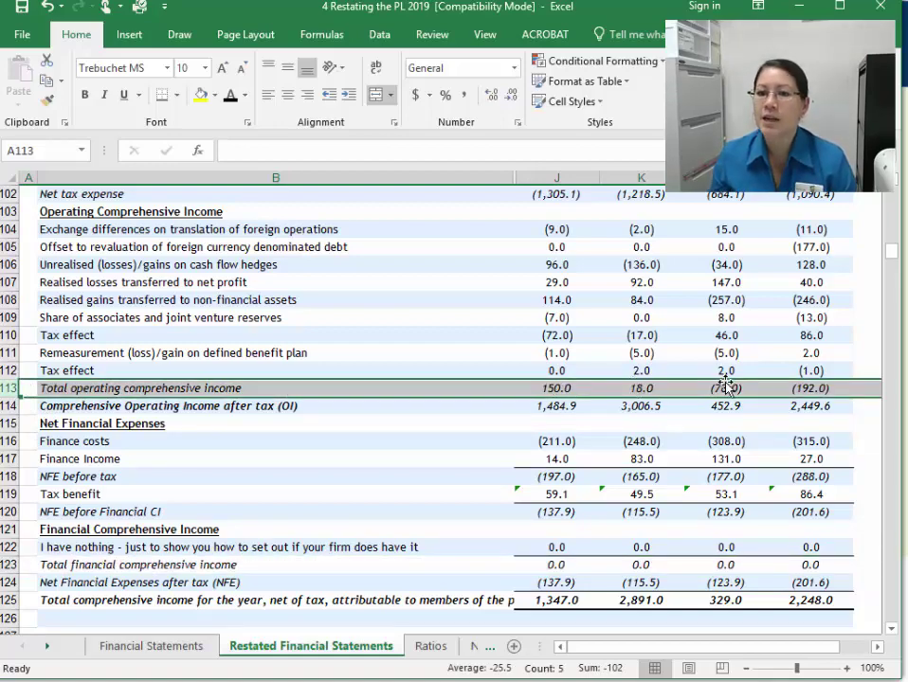
scroll(625, 455, "up", 20)
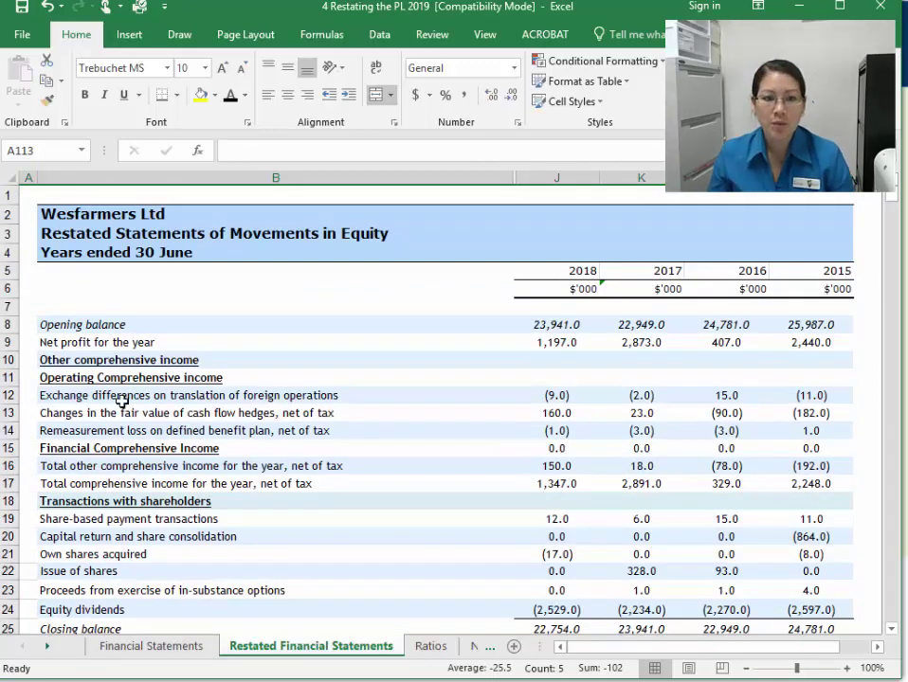
left_click(20, 469)
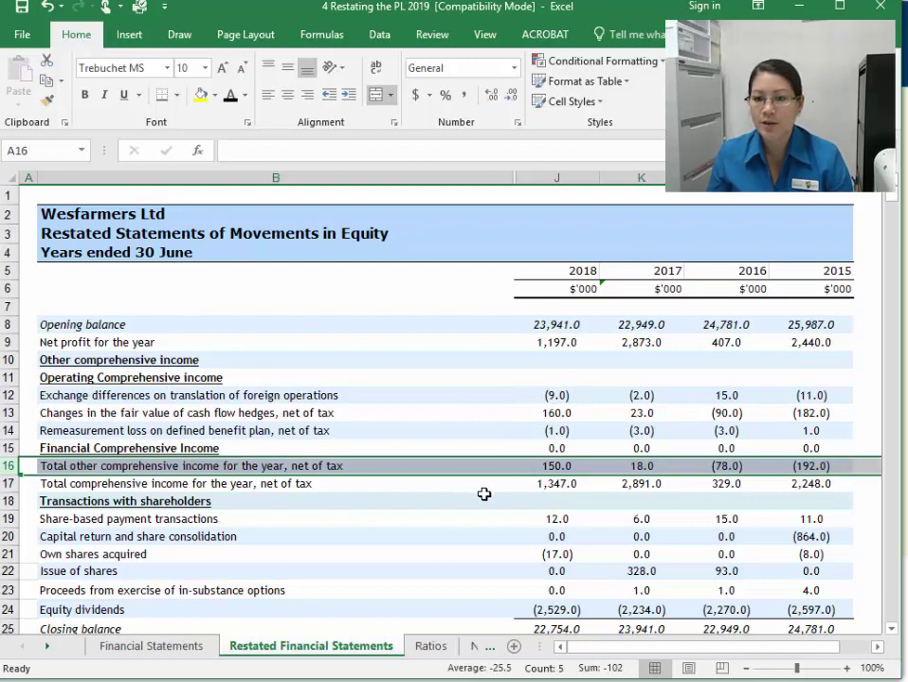